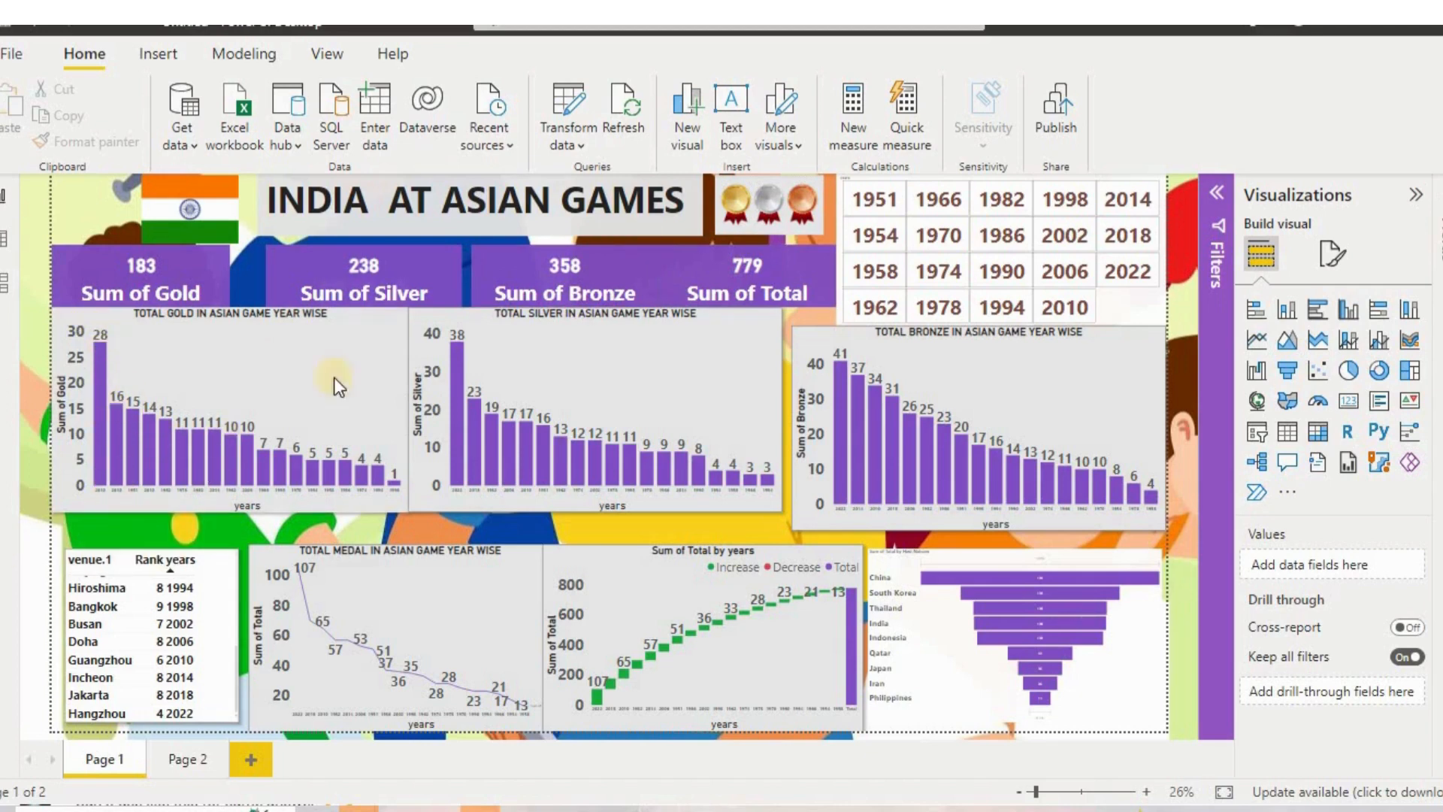
Examine the yearly gold medal chart in focus mode, return to the report and select the bronze medal chart.
left_click(376, 358)
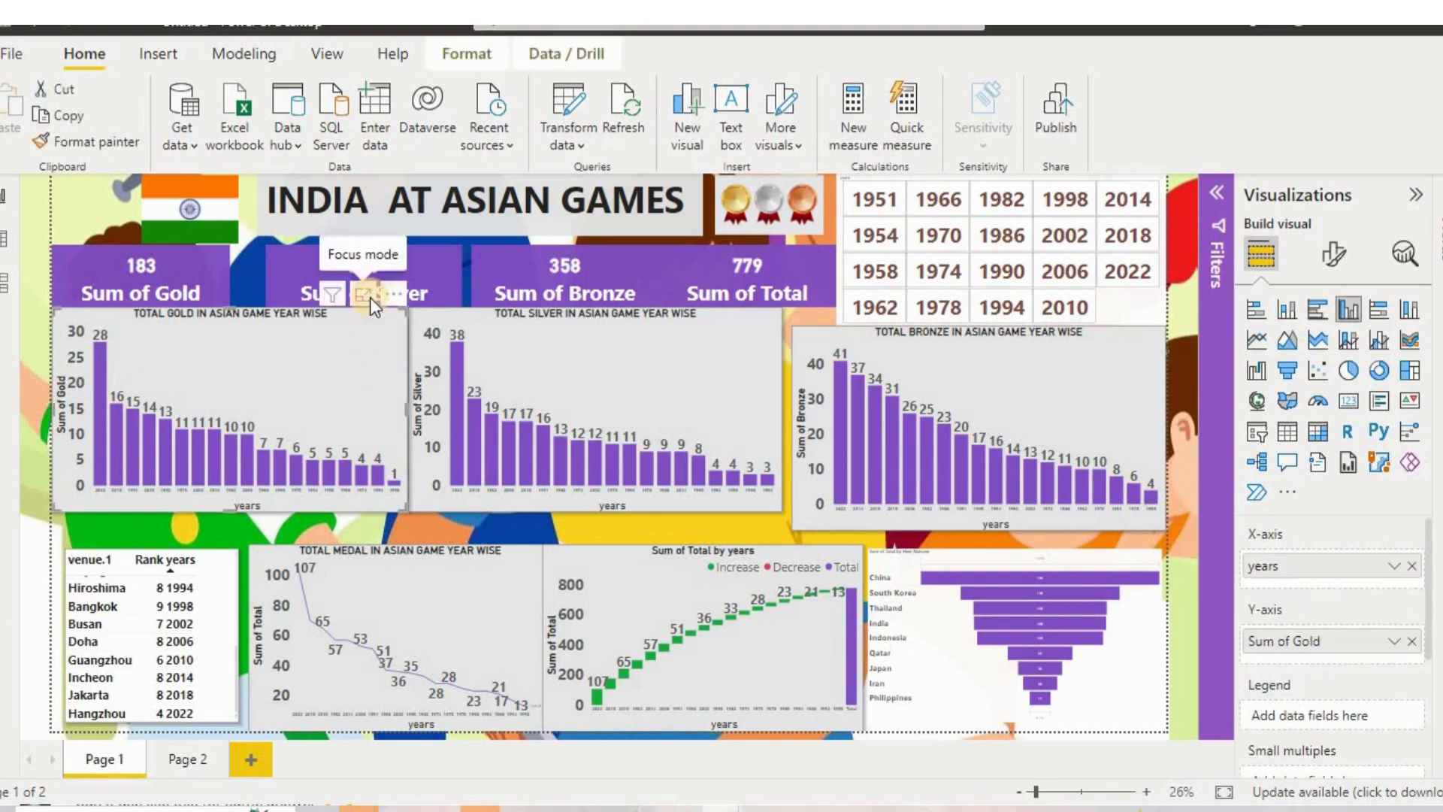
left_click(370, 296)
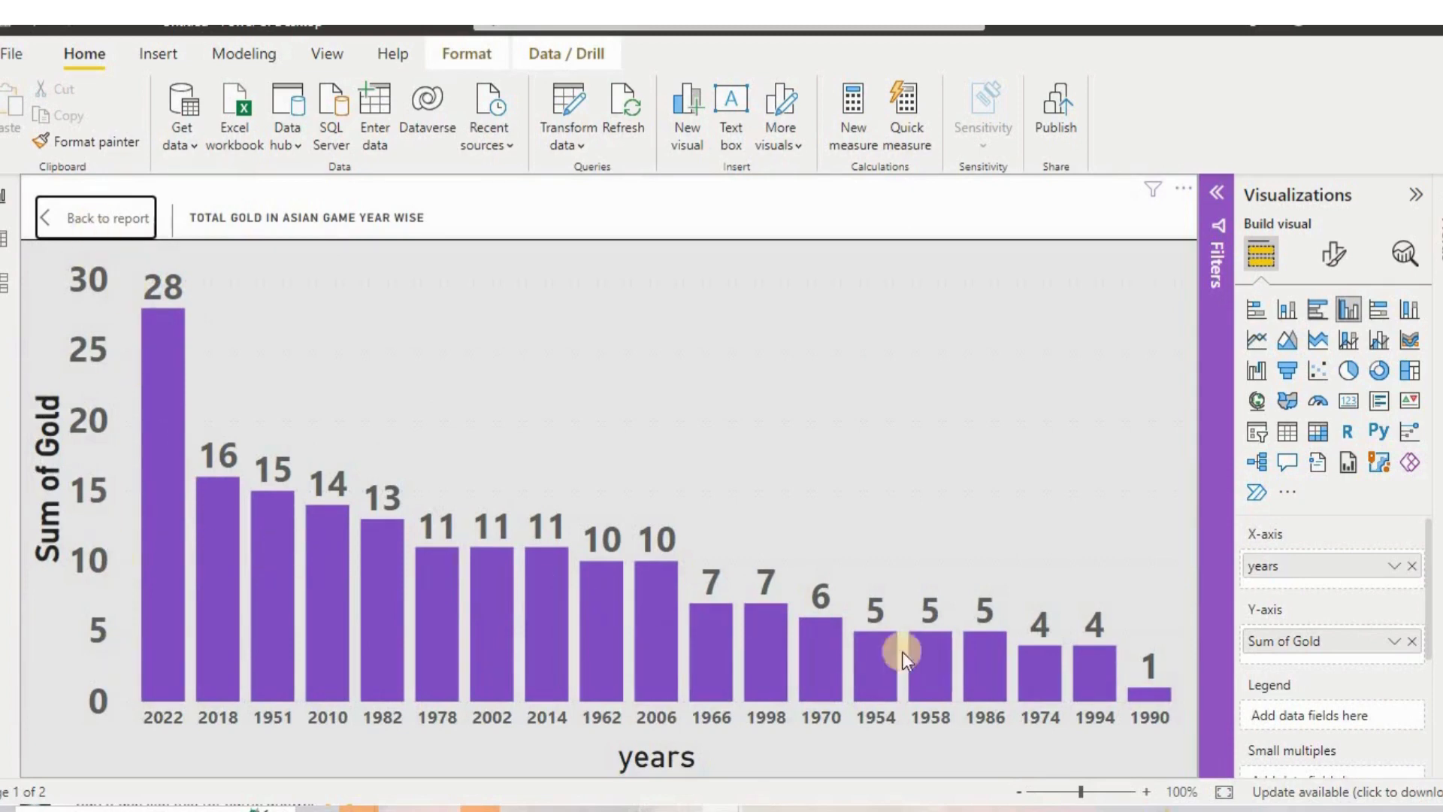
left_click(109, 229)
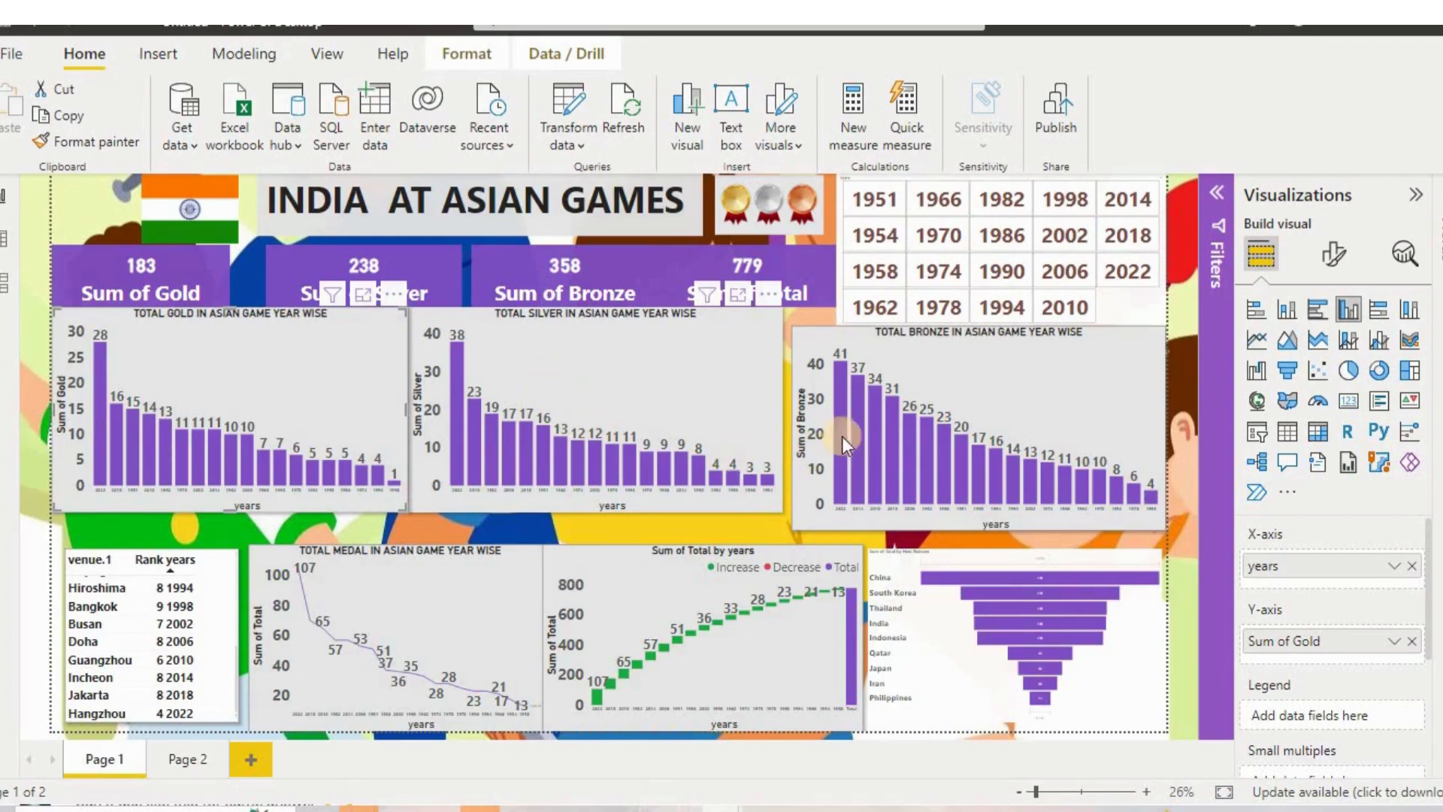
left_click(951, 371)
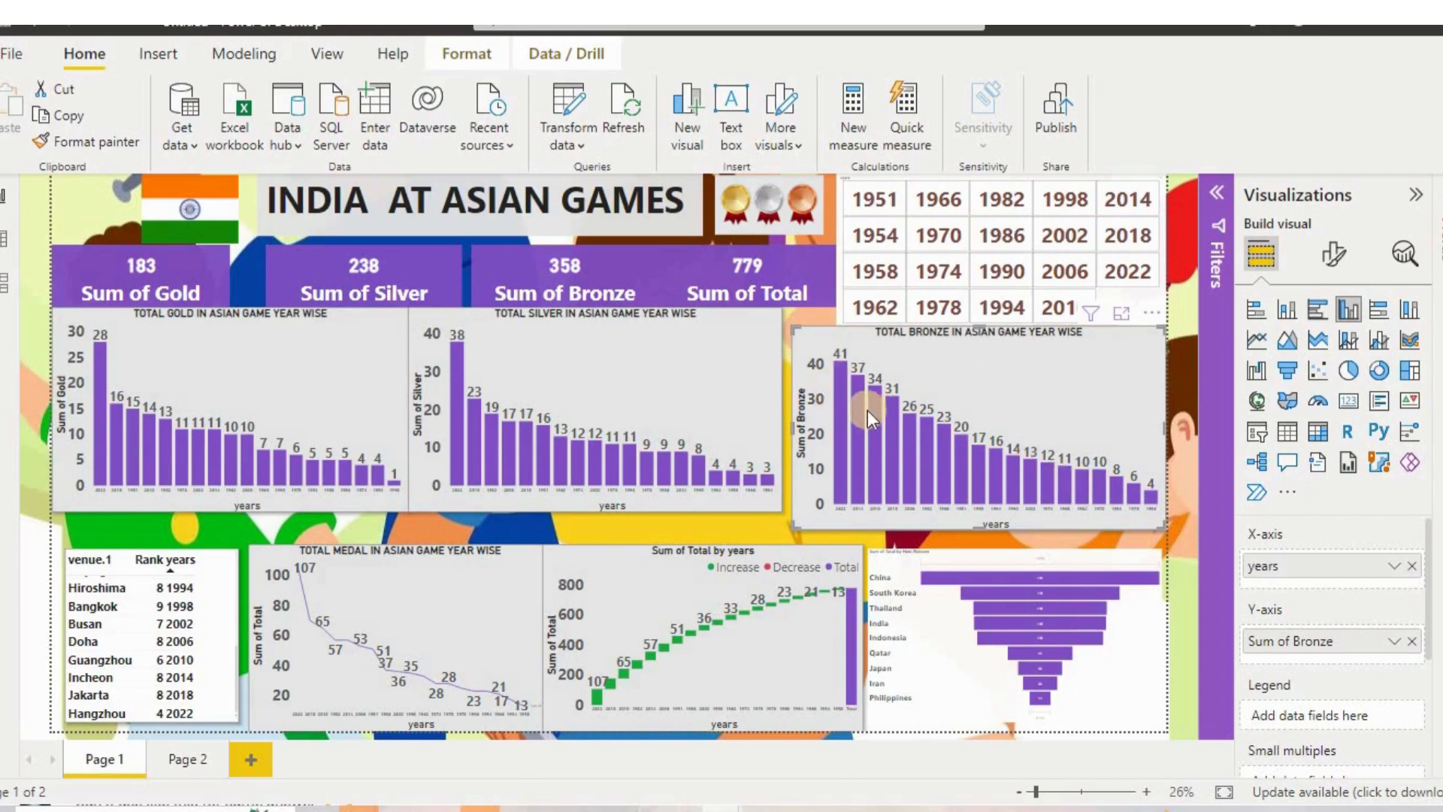
Enlarge the venue and rank table in focus mode and sort it by years in descending order.
left_click(204, 564)
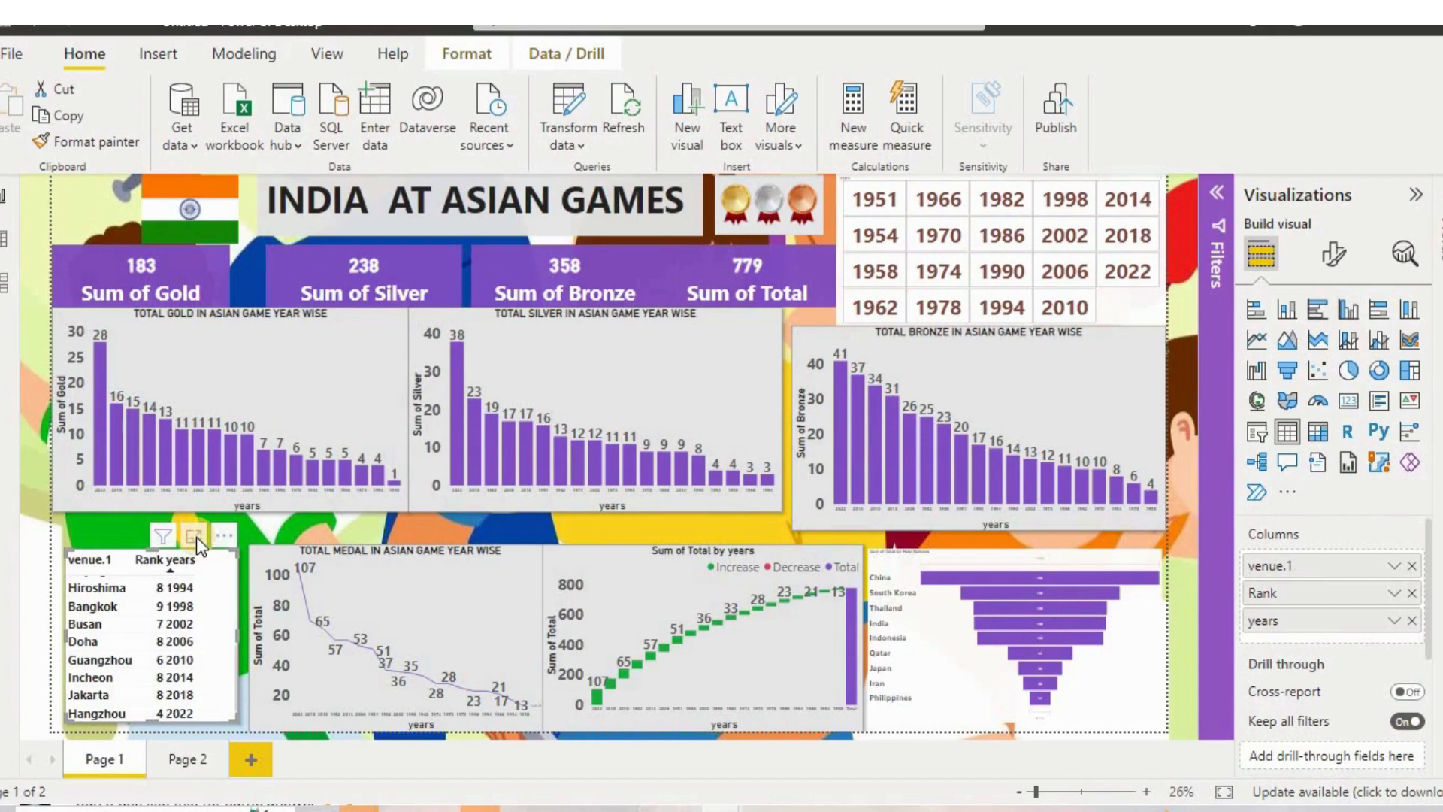
left_click(195, 535)
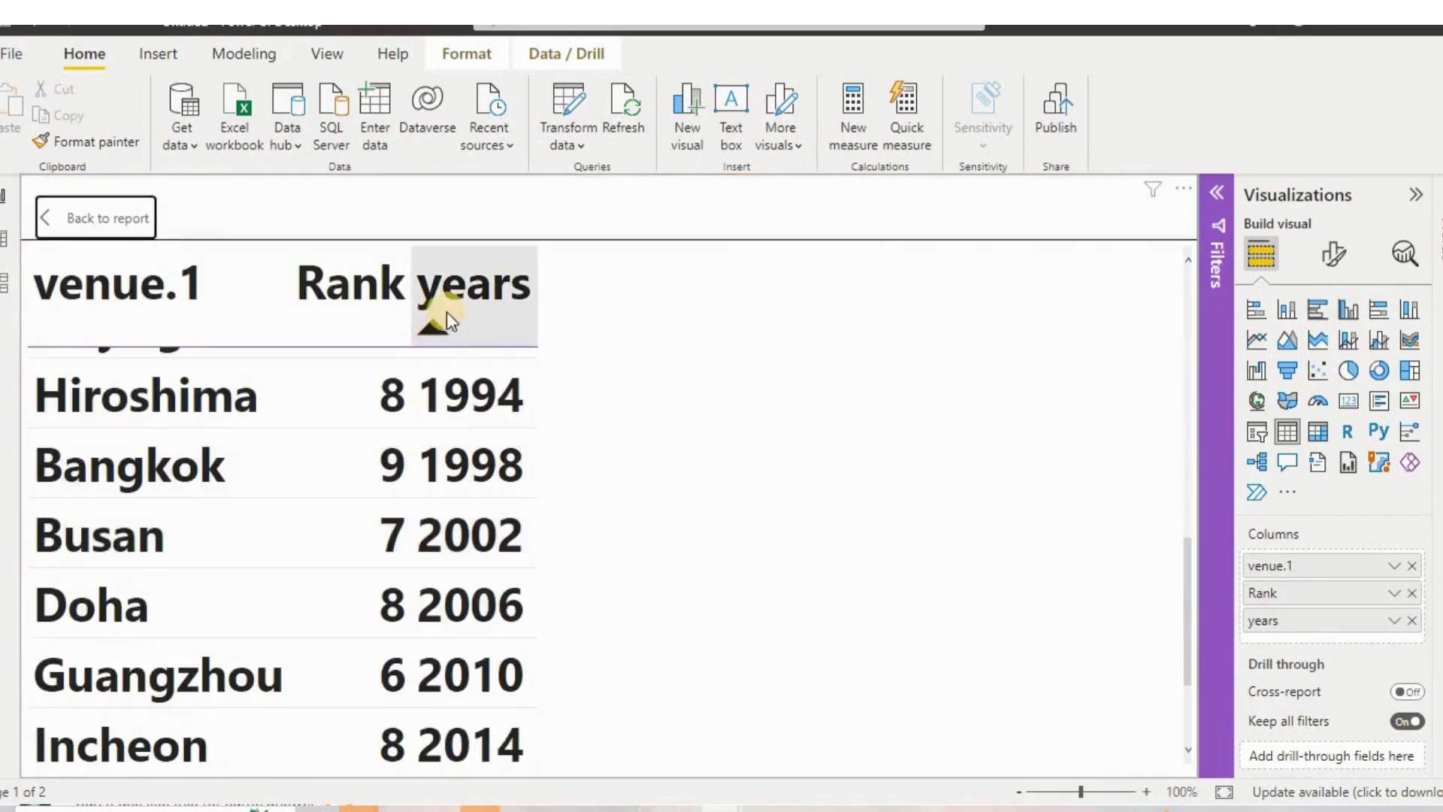
scroll(463, 337, "down", 1)
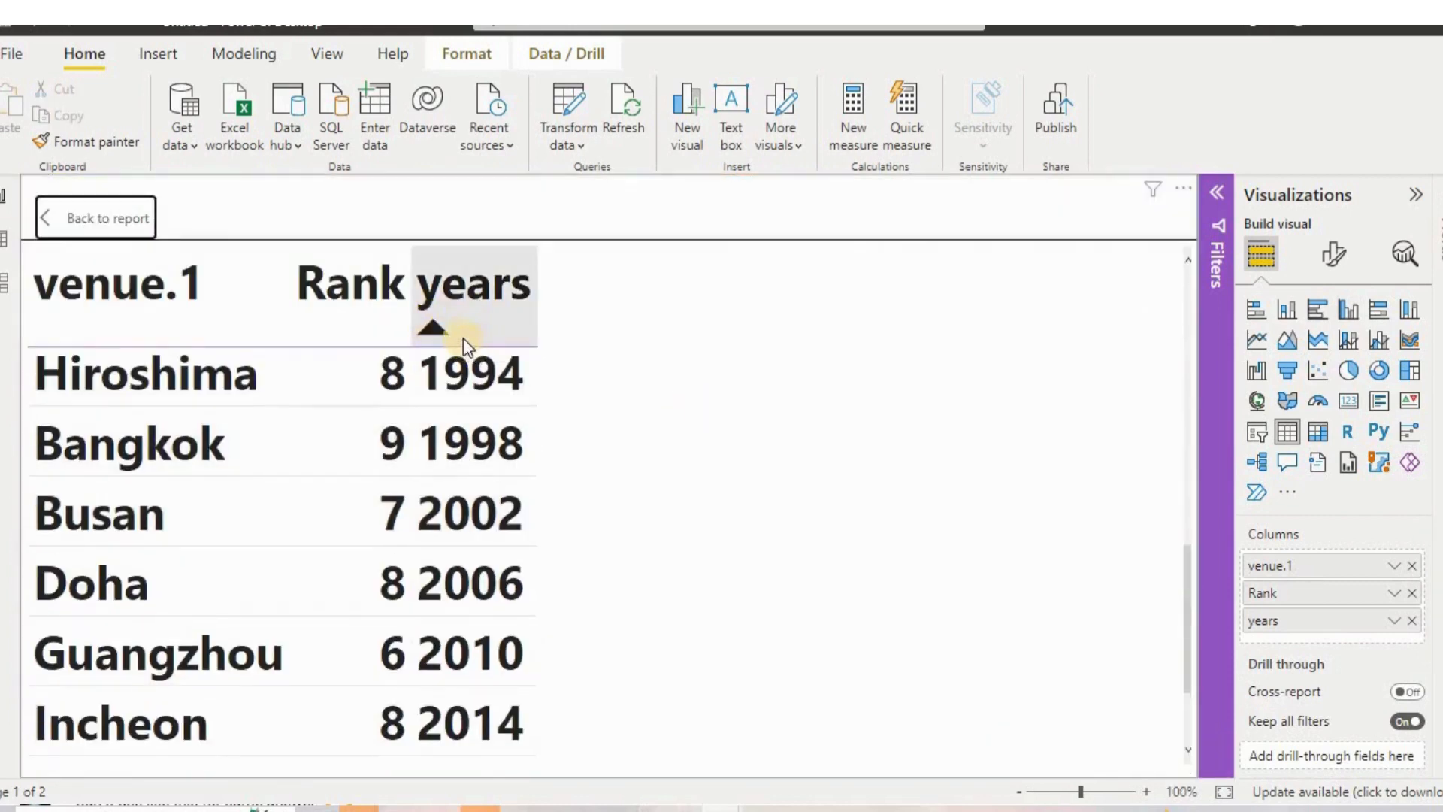
scroll(457, 332, "up", 1)
left_click(450, 327)
left_click(451, 331)
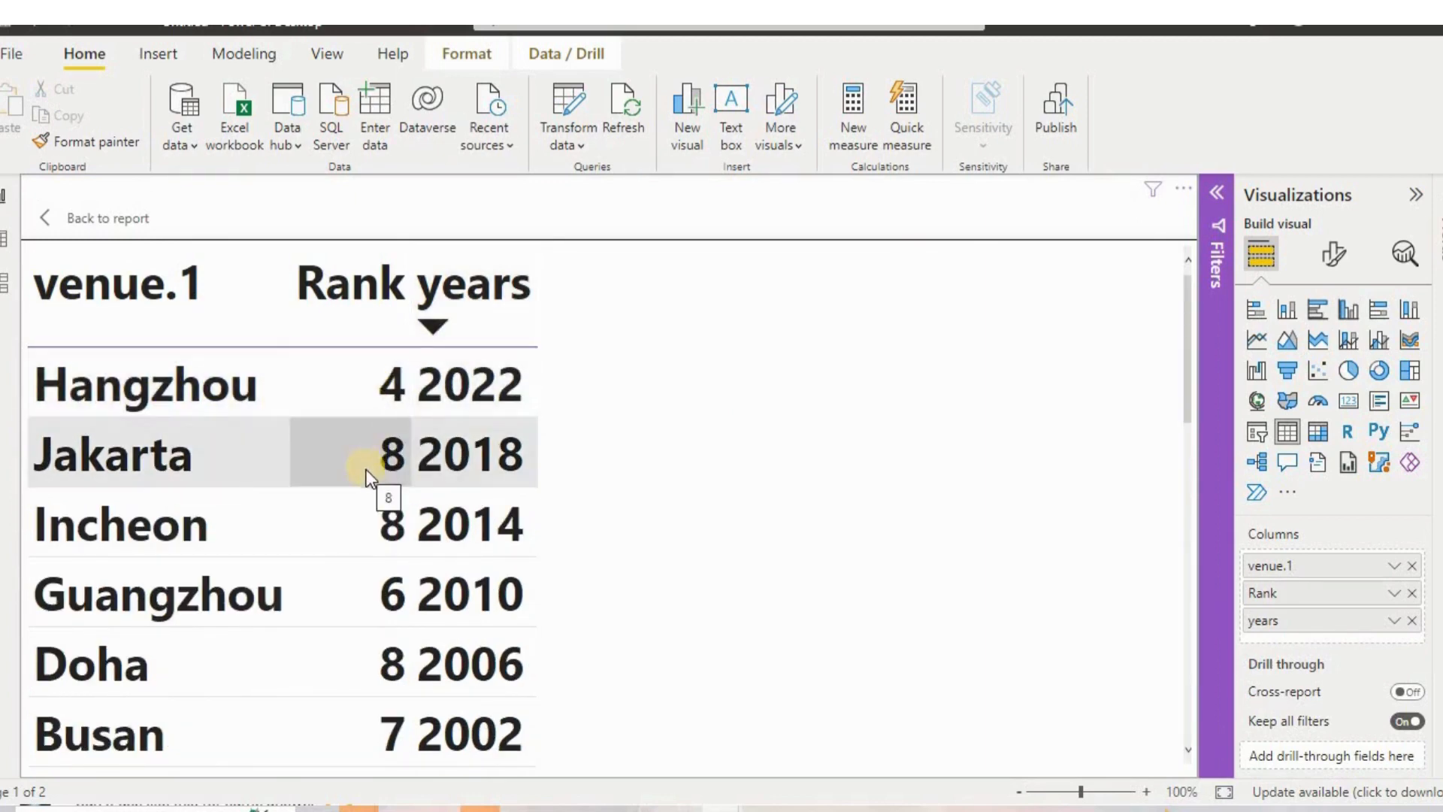
Read through the sorted venue rankings from 2022 down to 1951 and return to the report.
scroll(381, 469, "down", 5)
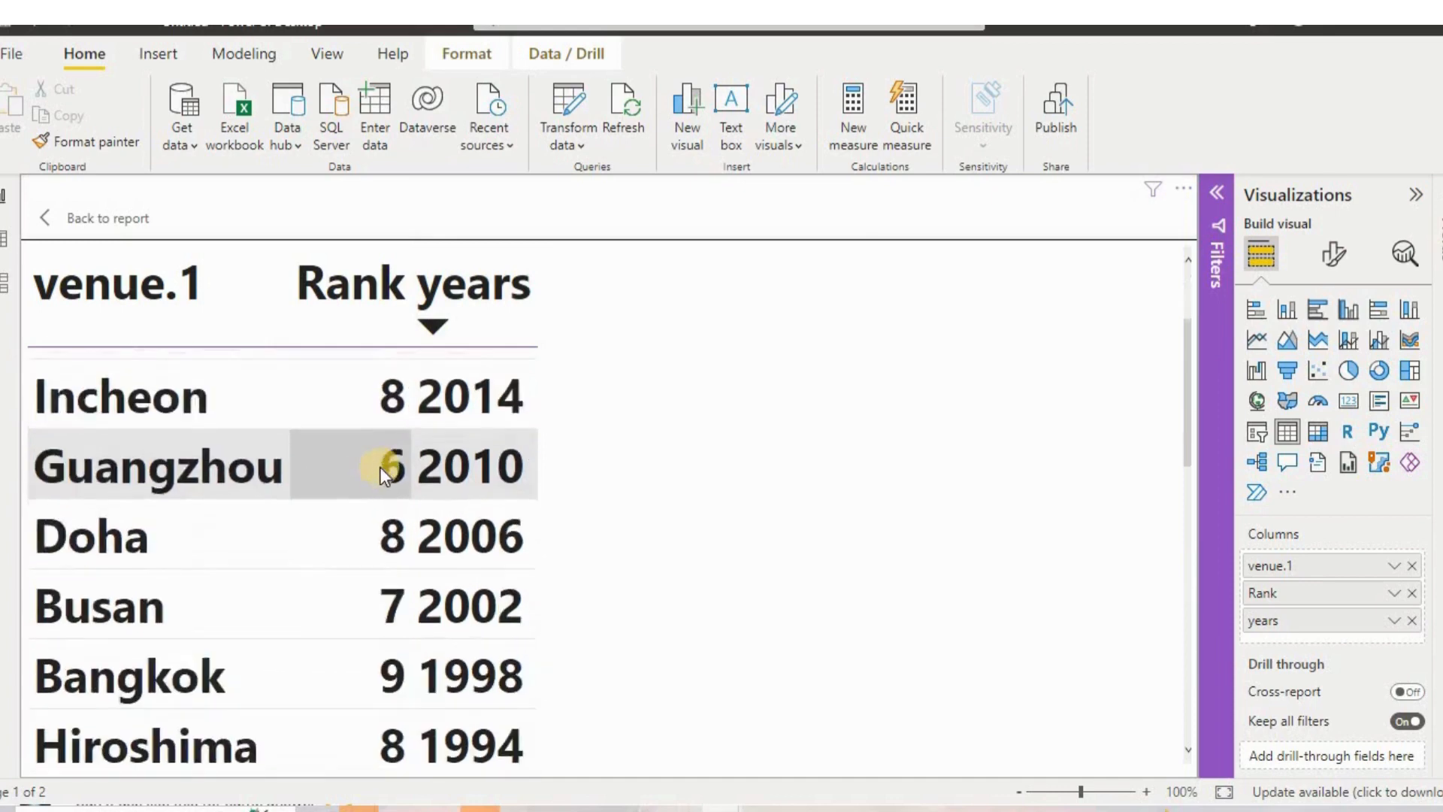
scroll(383, 473, "down", 6)
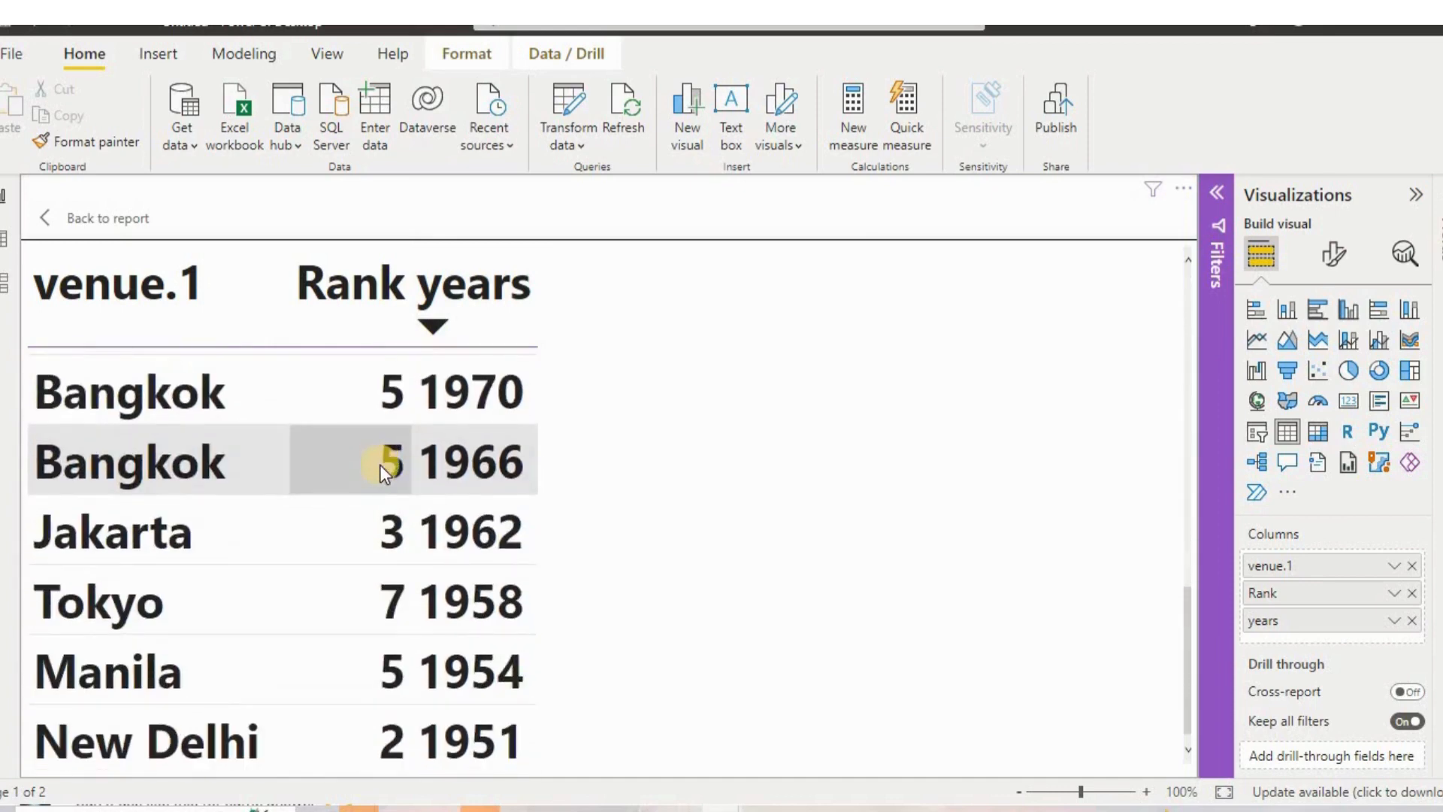
scroll(372, 483, "up", 10)
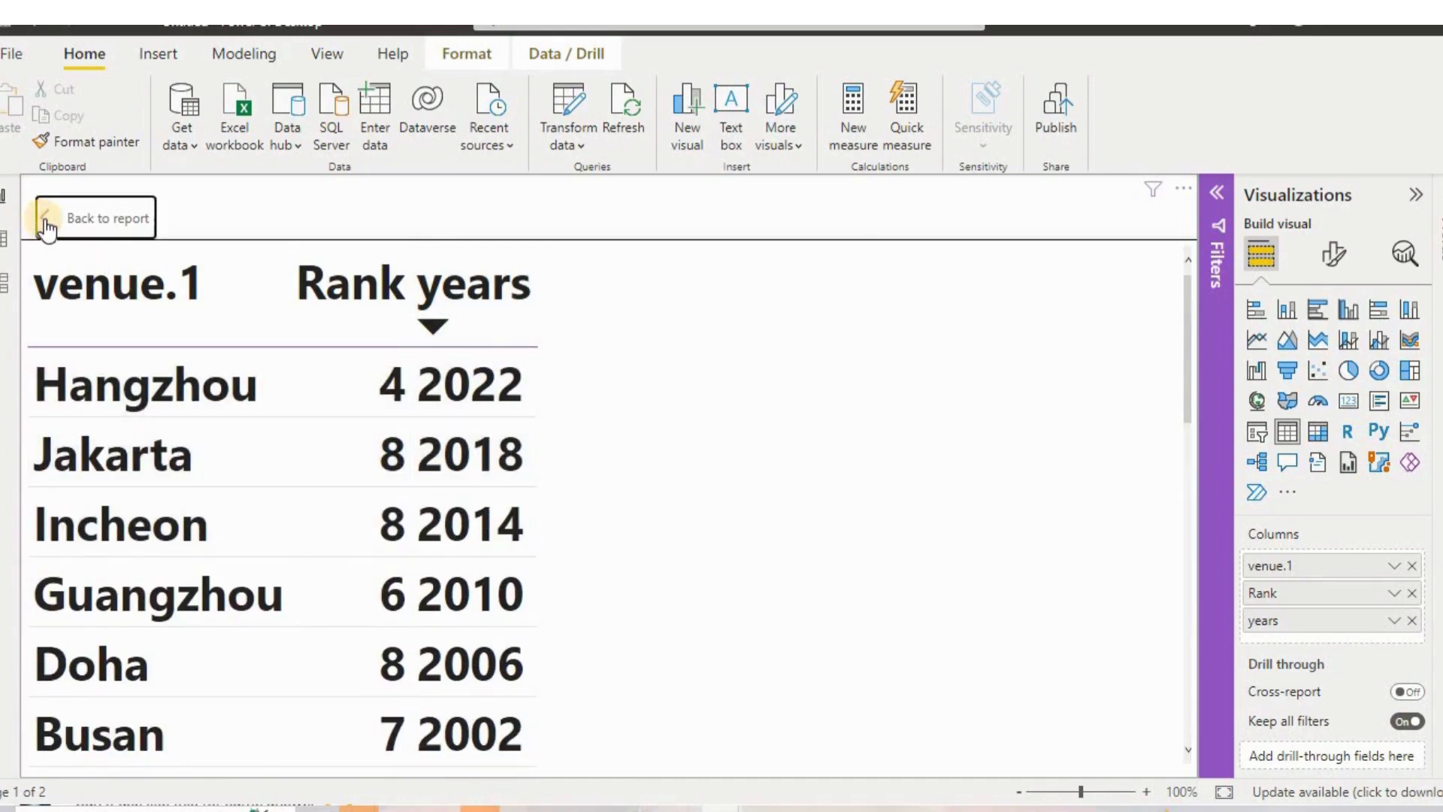
left_click(73, 234)
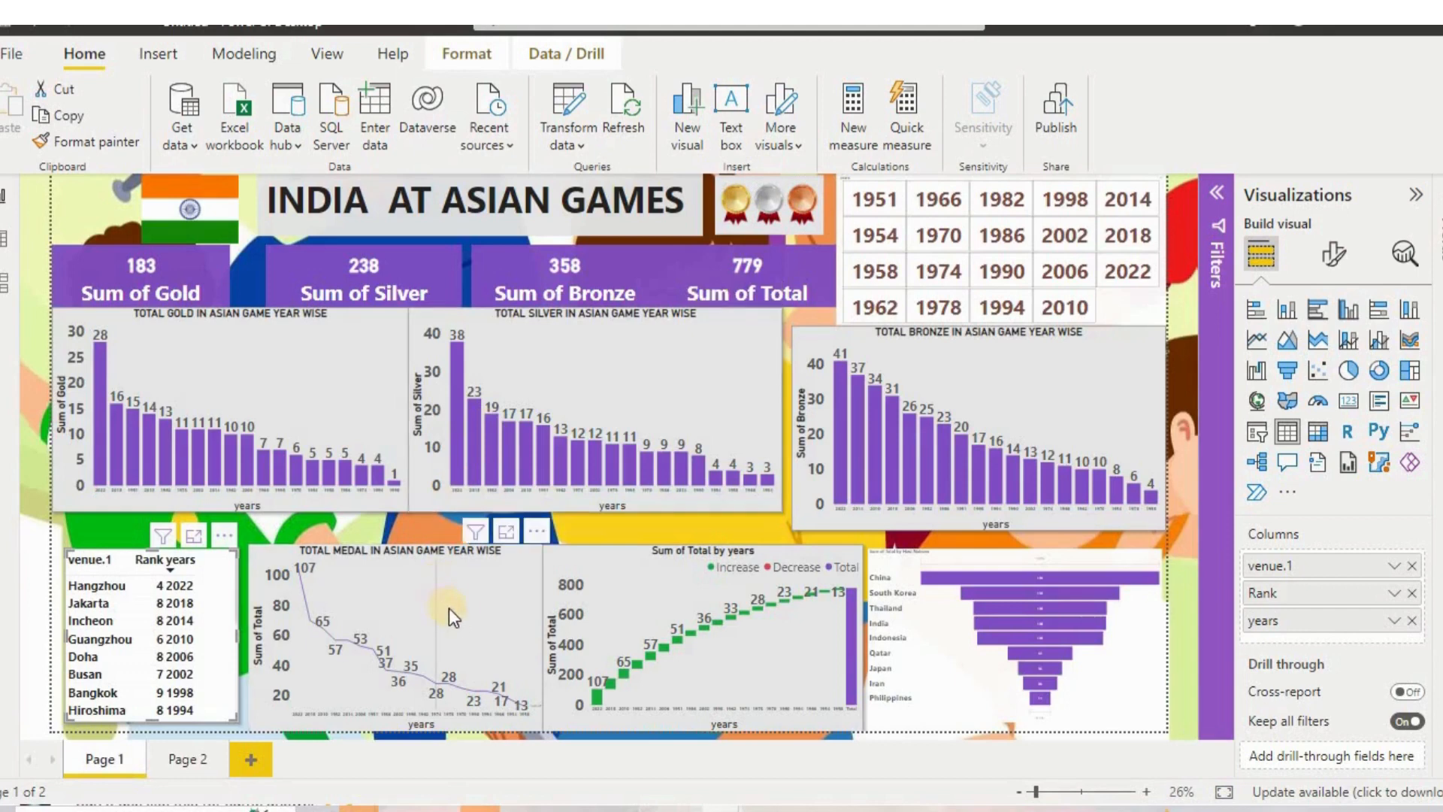
Examine the yearly total medal line chart in focus mode, including its 2022 and 2018 points, and return to the report.
left_click(504, 533)
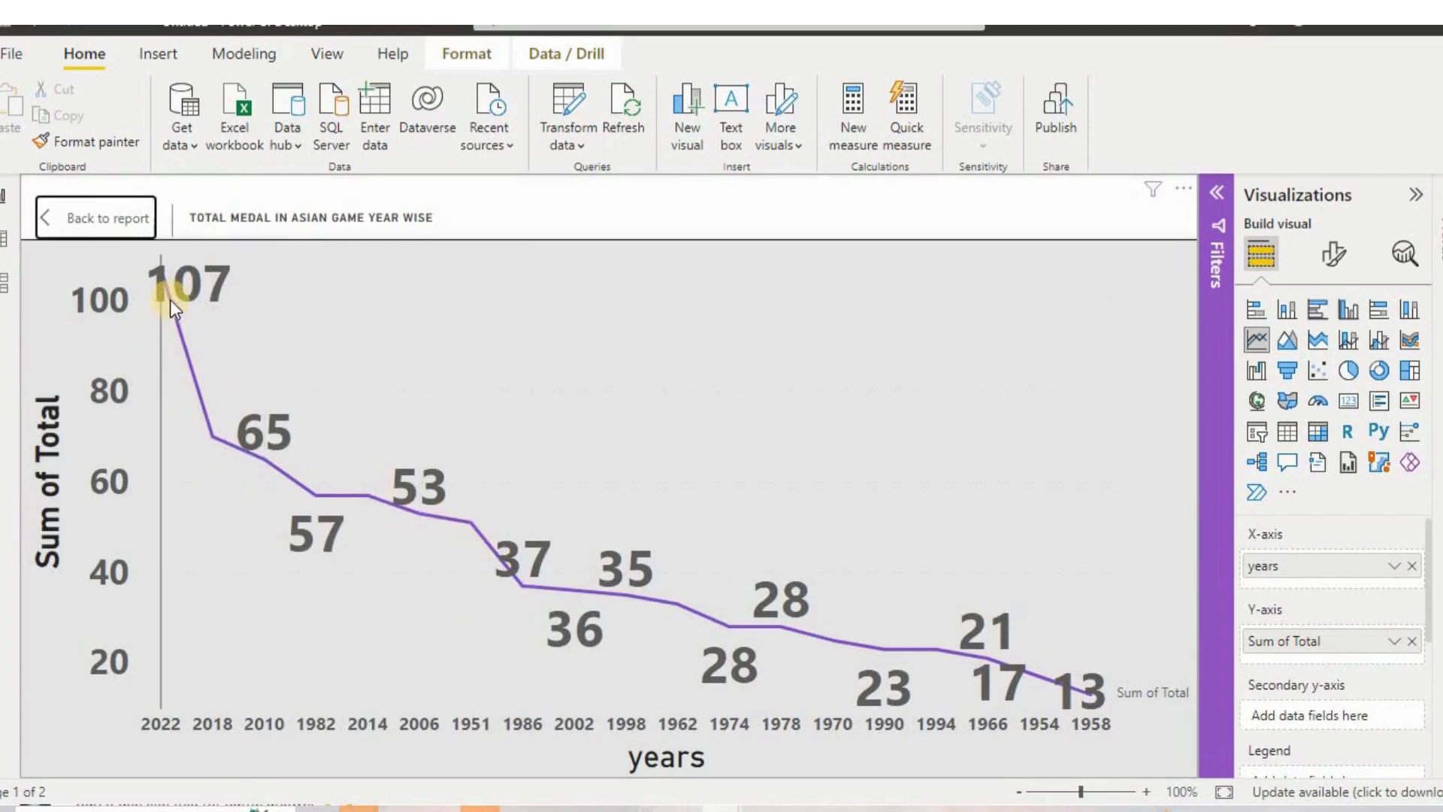
mouse_move(170, 299)
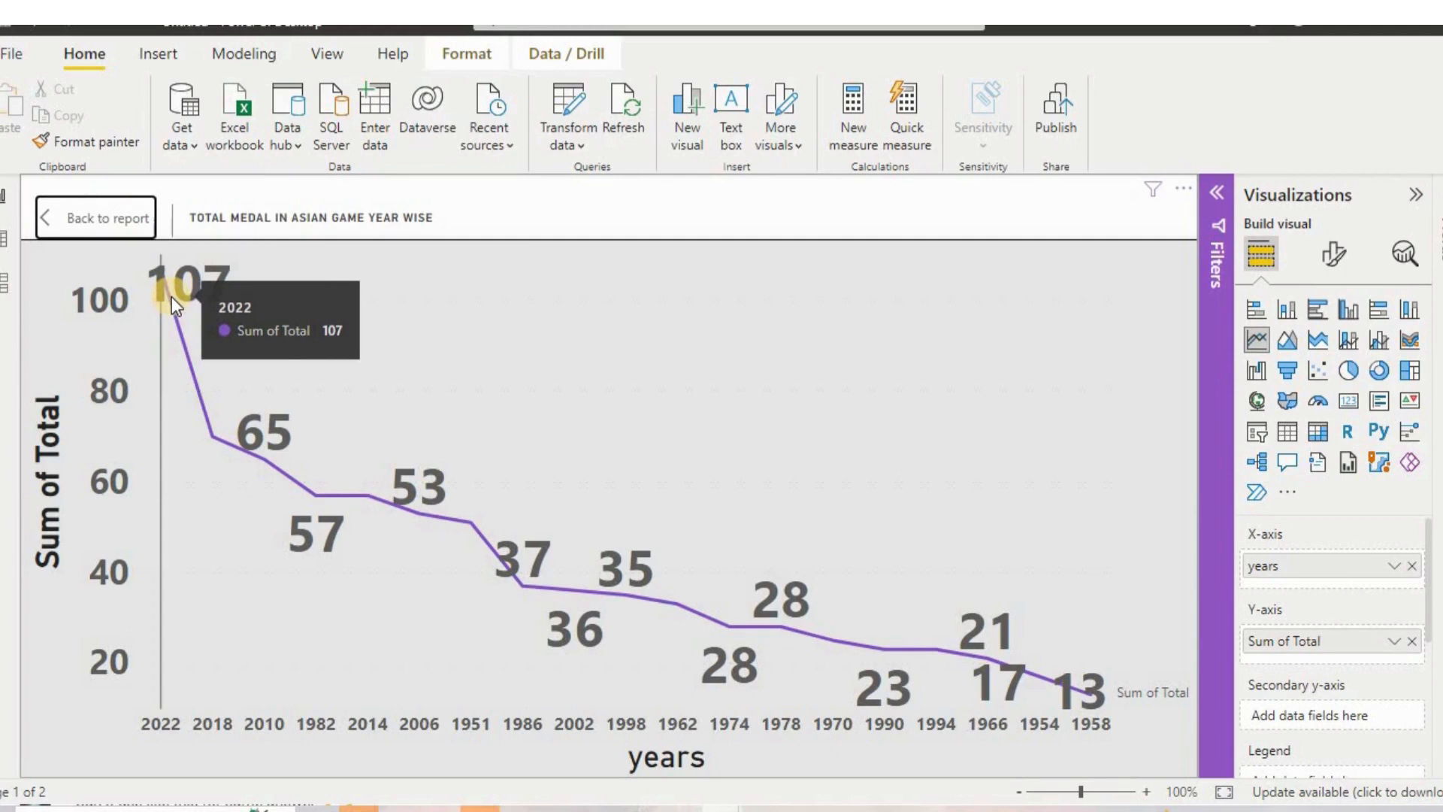
mouse_move(234, 442)
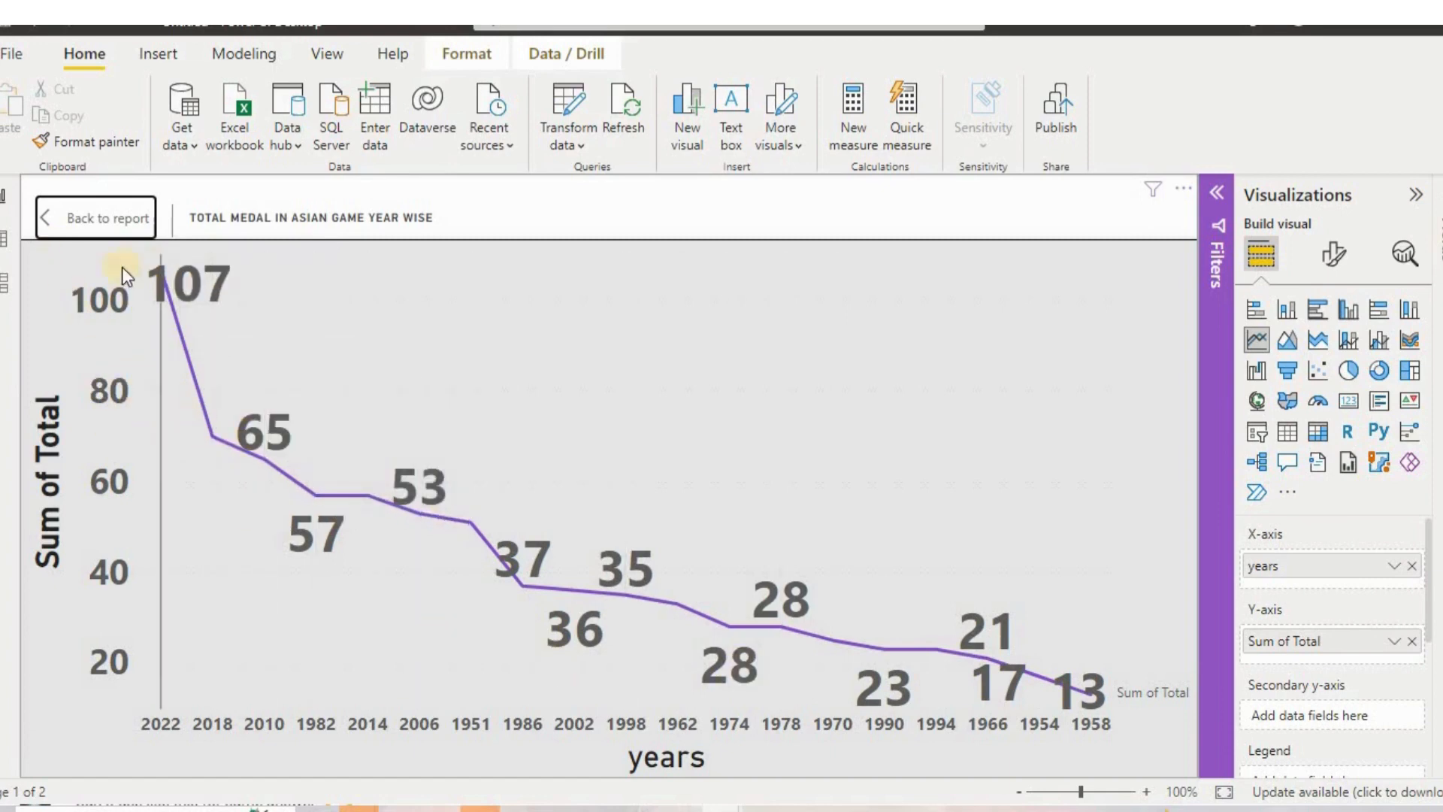
left_click(104, 223)
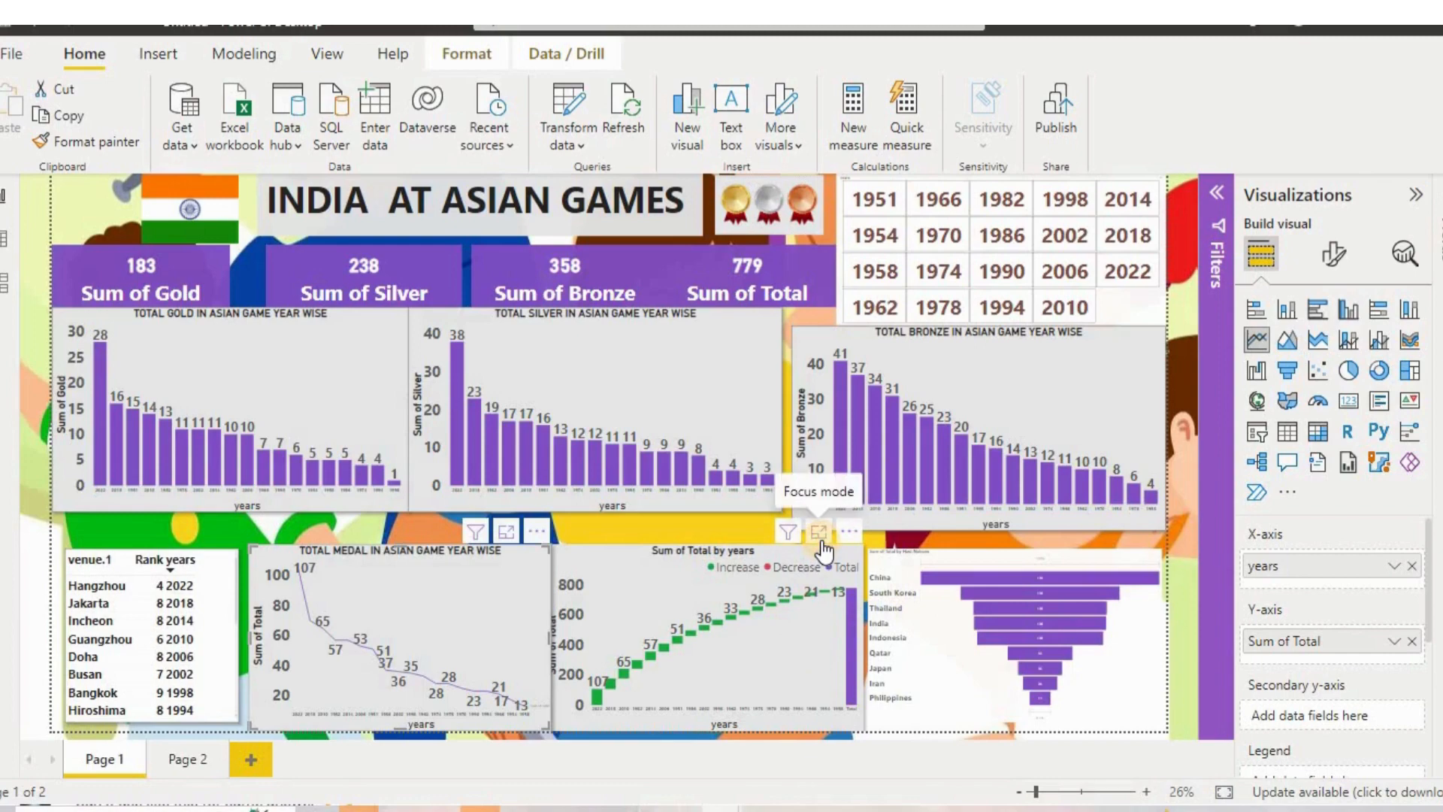
Examine the waterfall chart of total medals by years and the funnel chart by host nations, each in focus mode.
left_click(821, 535)
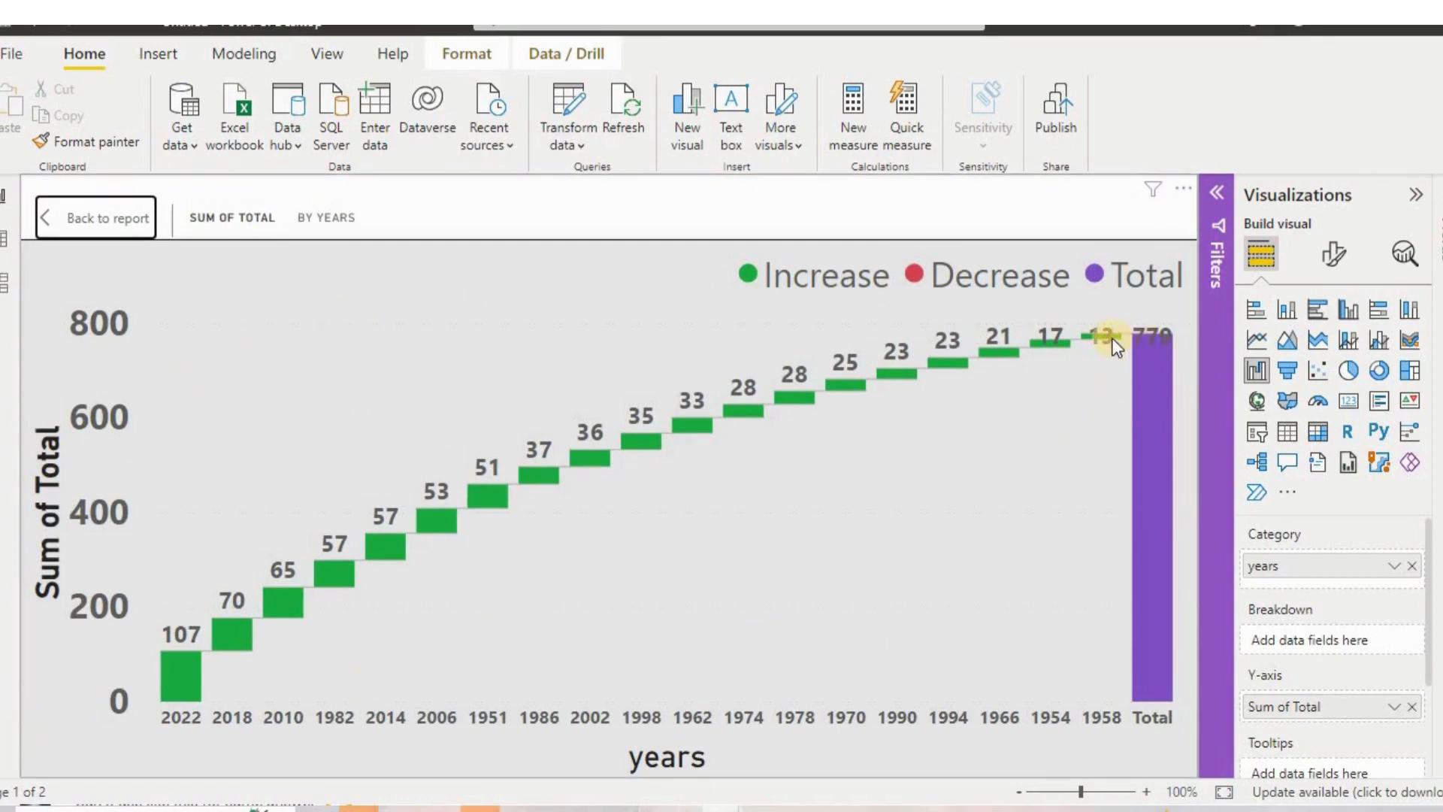
mouse_move(1115, 347)
mouse_move(179, 681)
left_click(77, 233)
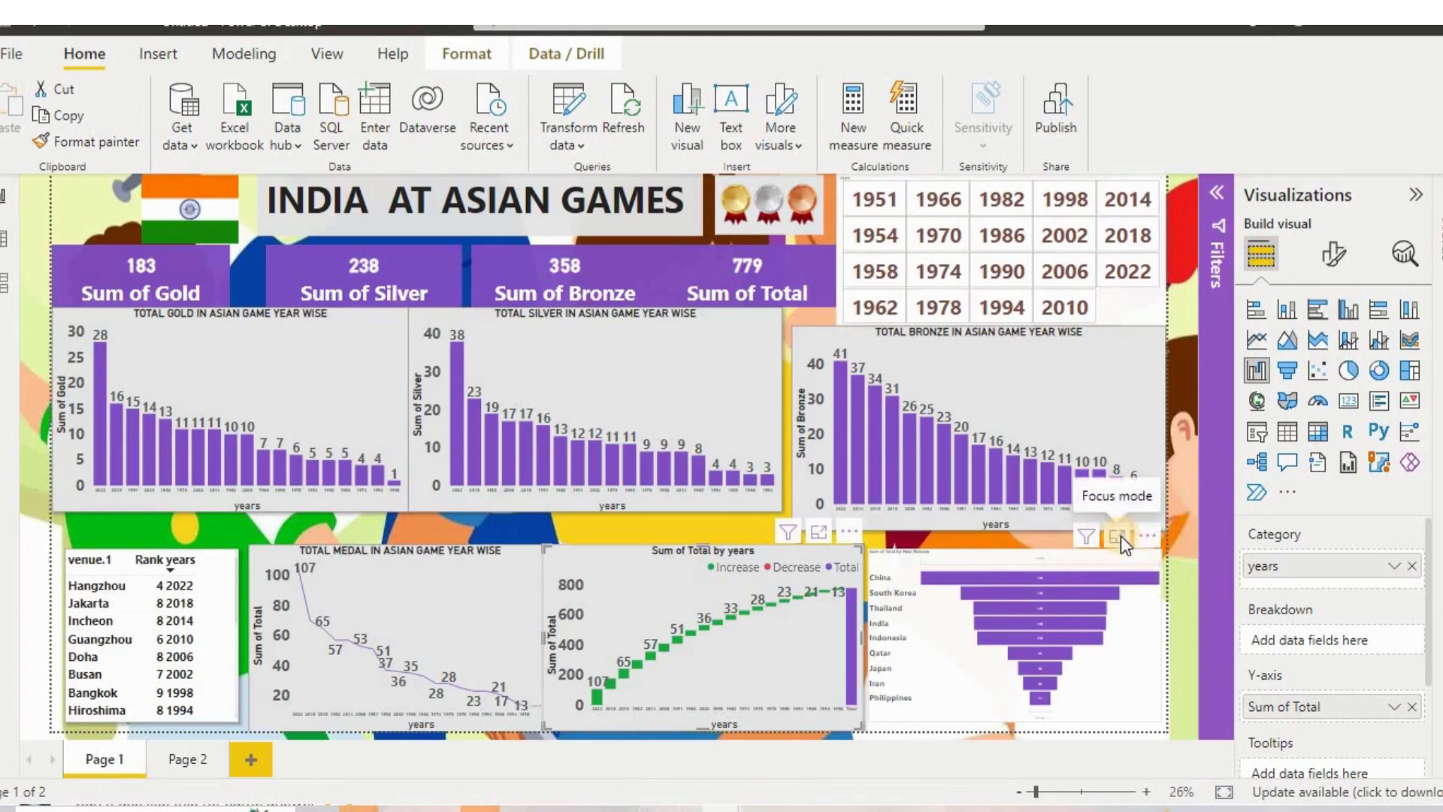
left_click(1118, 537)
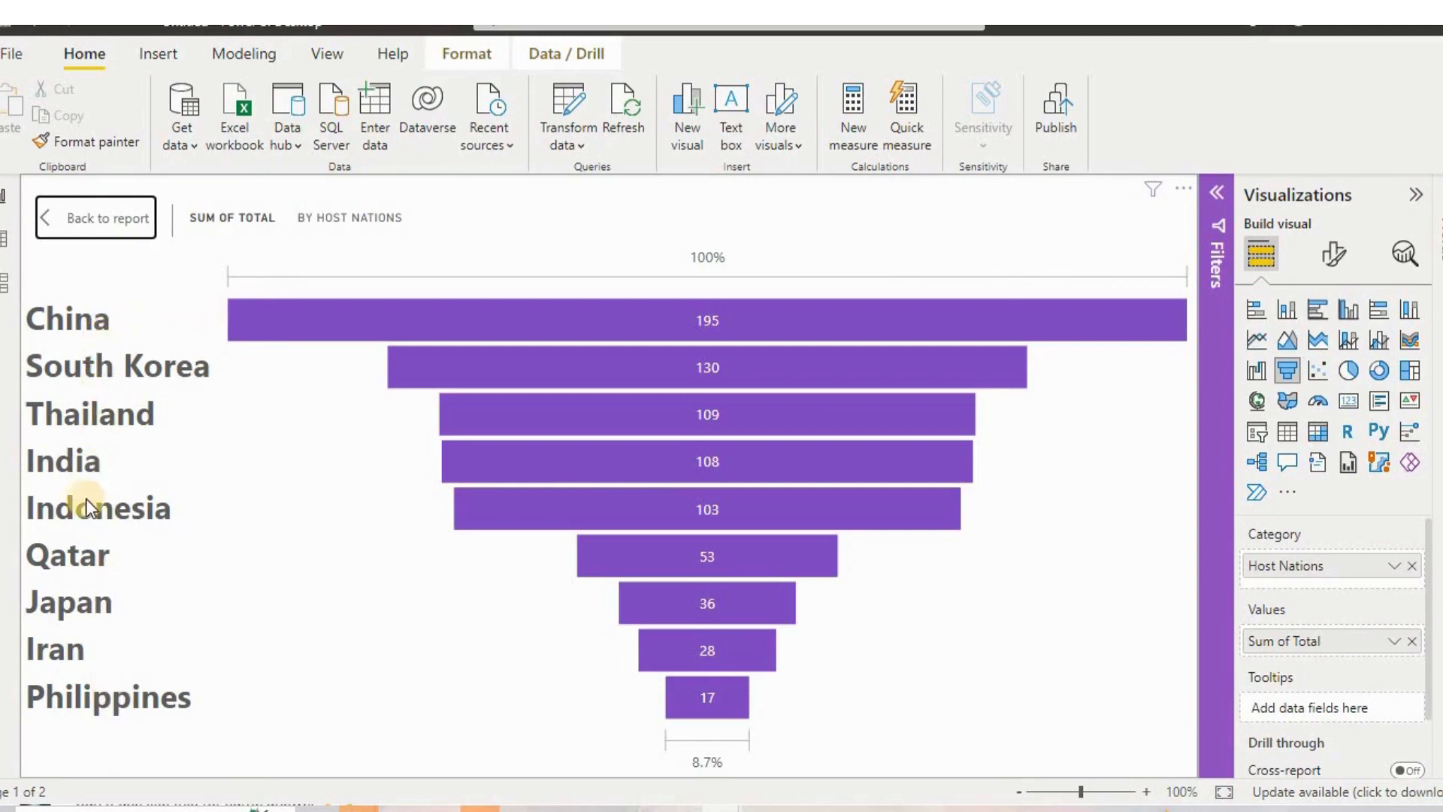
left_click(63, 225)
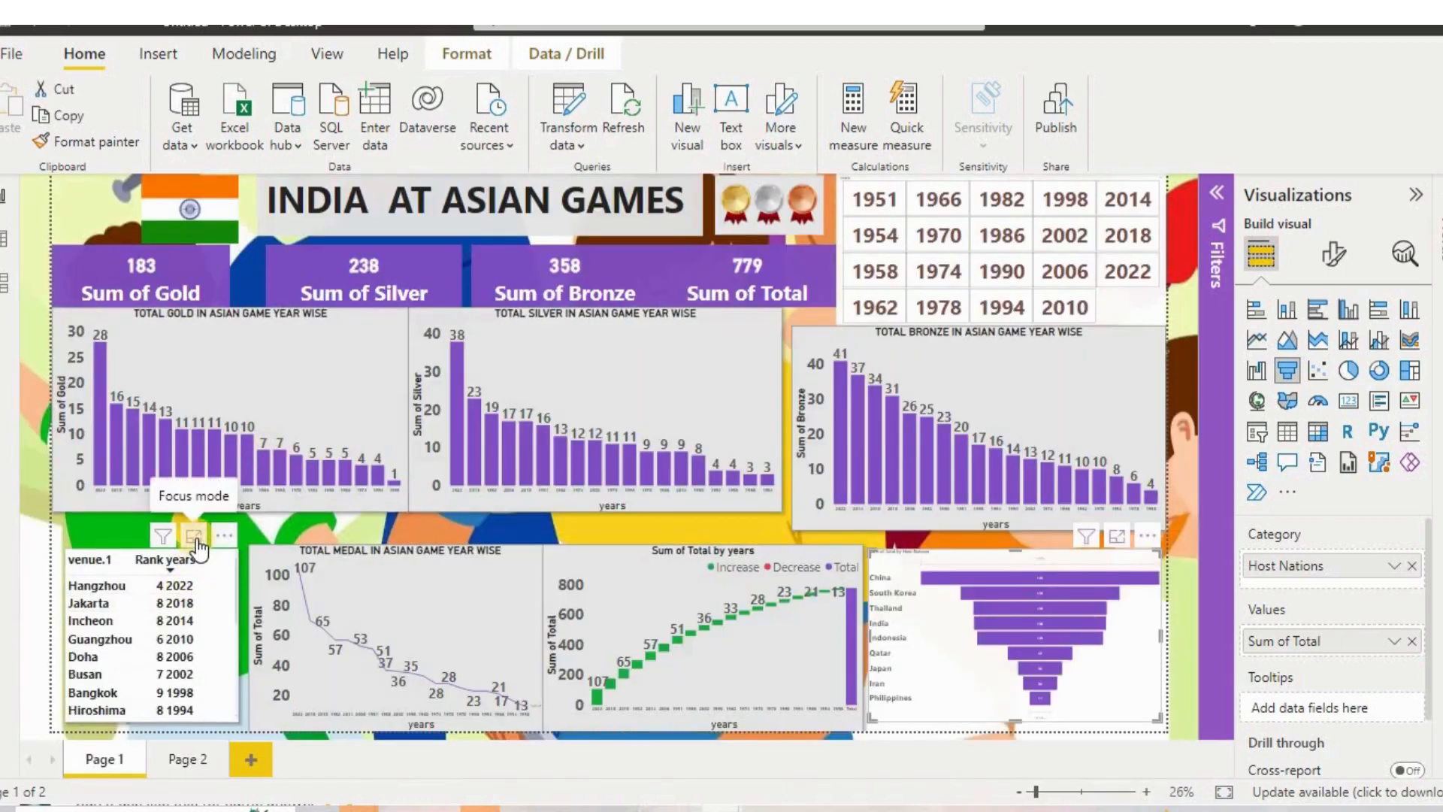
Reopen the venue table in focus mode, check India's rank at each venue and return to the report.
left_click(194, 536)
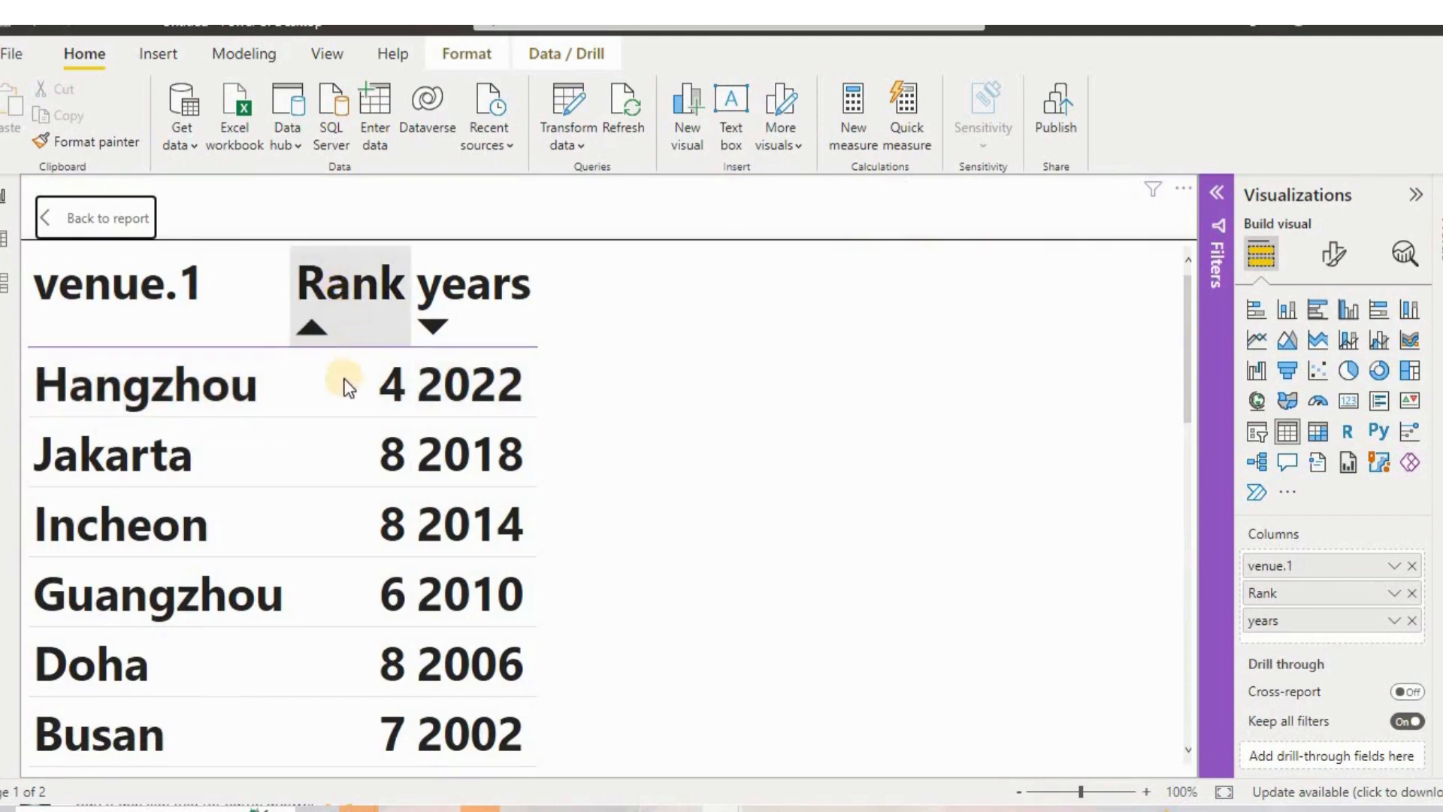
scroll(334, 460, "down", 5)
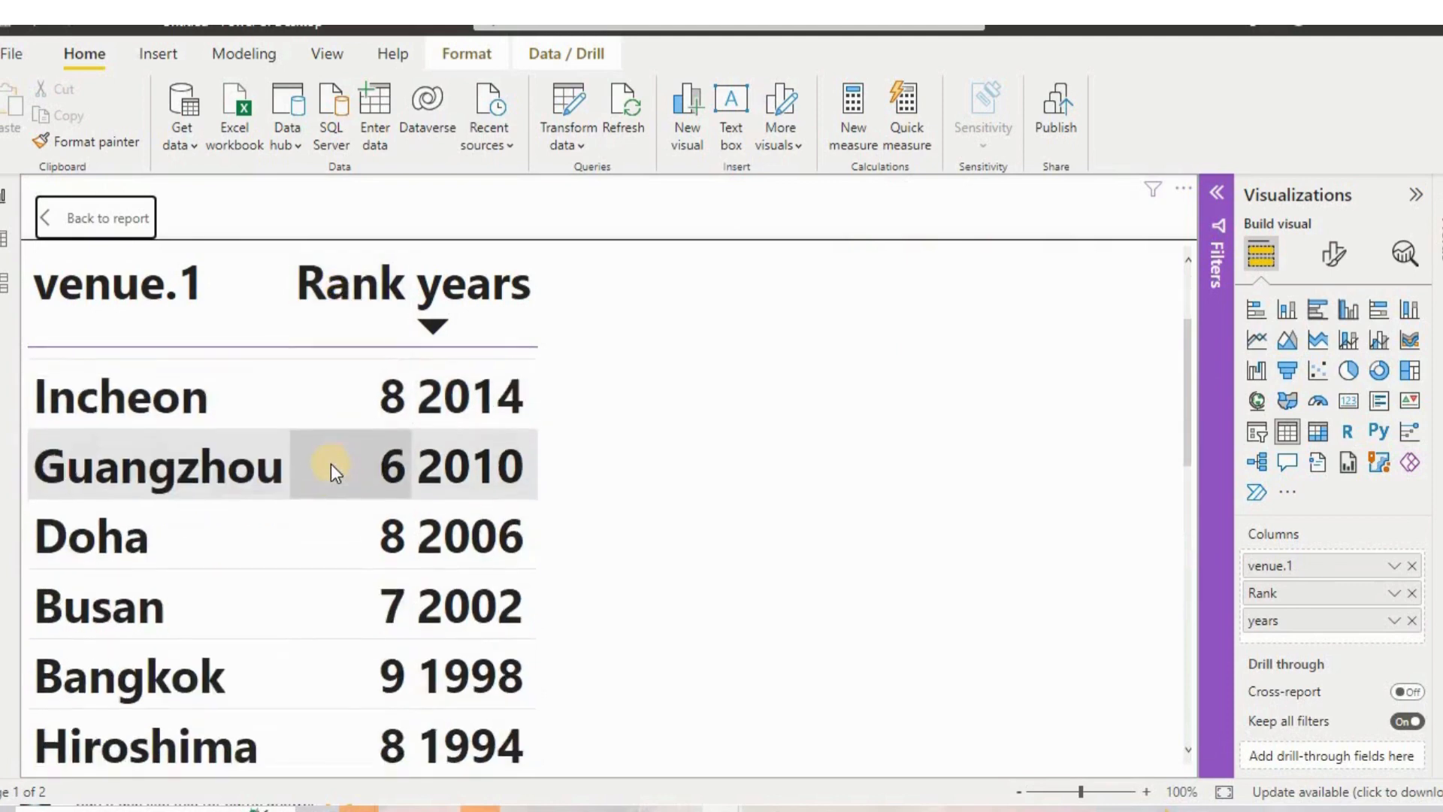
scroll(331, 460, "down", 2)
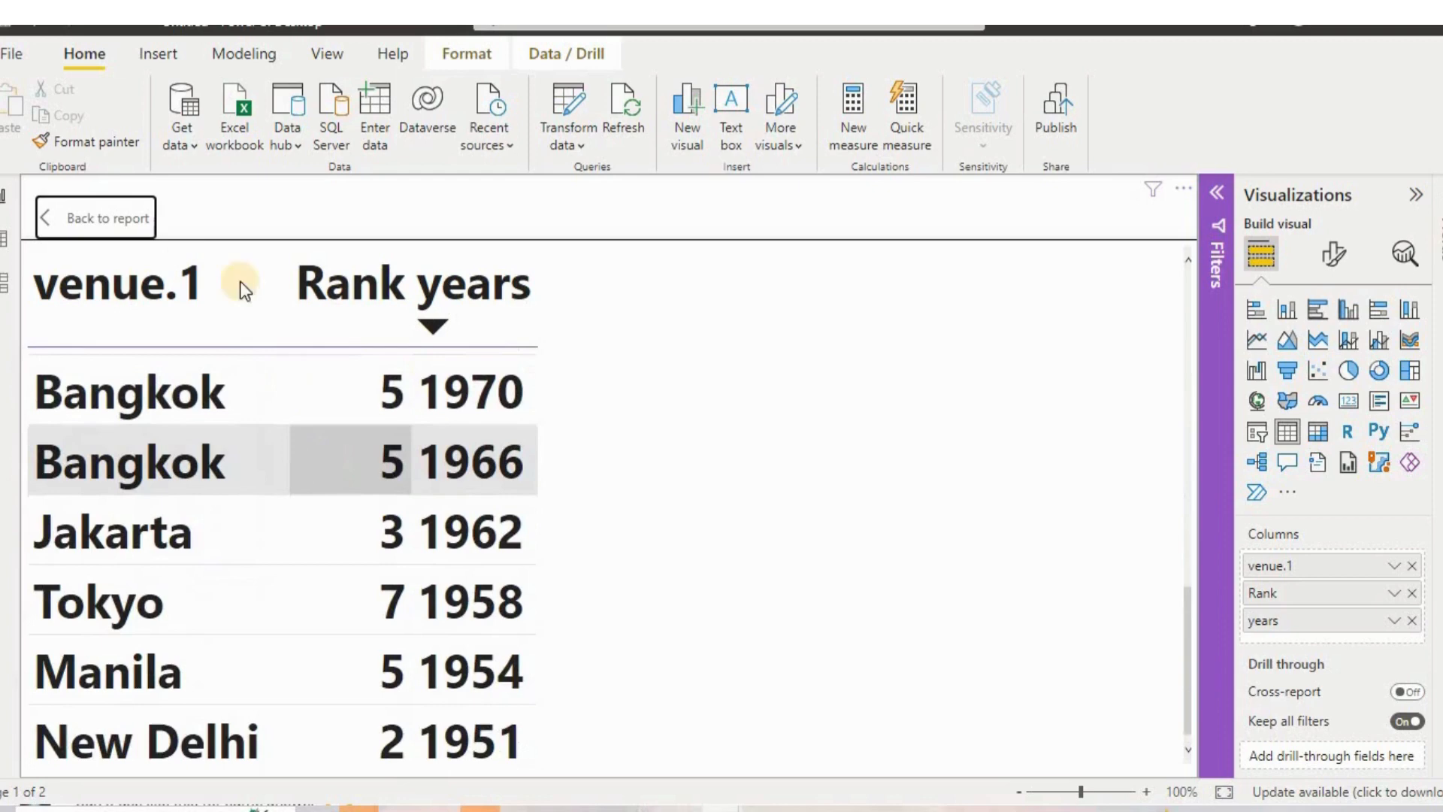
left_click(118, 233)
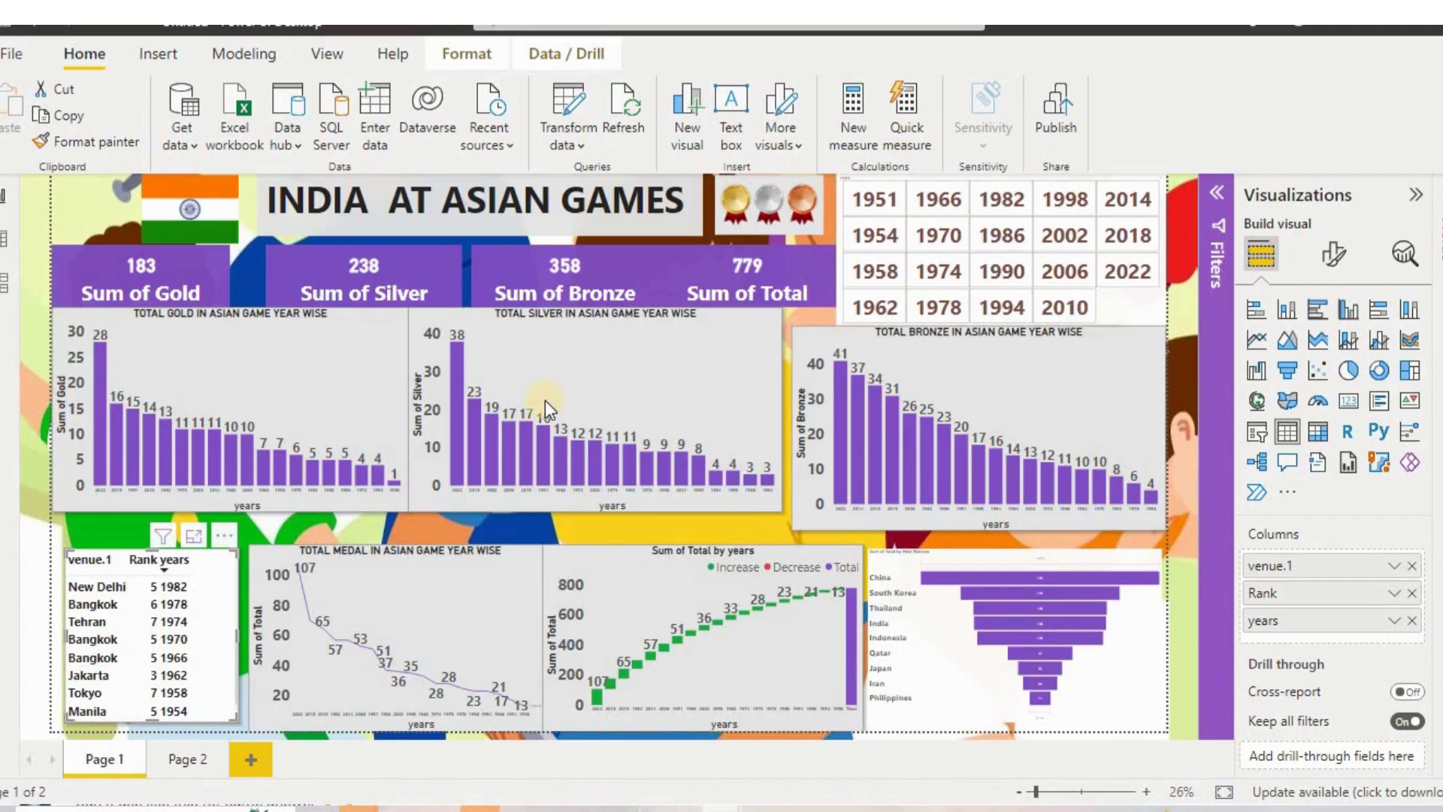
Filter the dashboard with the year slicer, choosing 1951, 1966, 1982 and finally 2014.
left_click(886, 197)
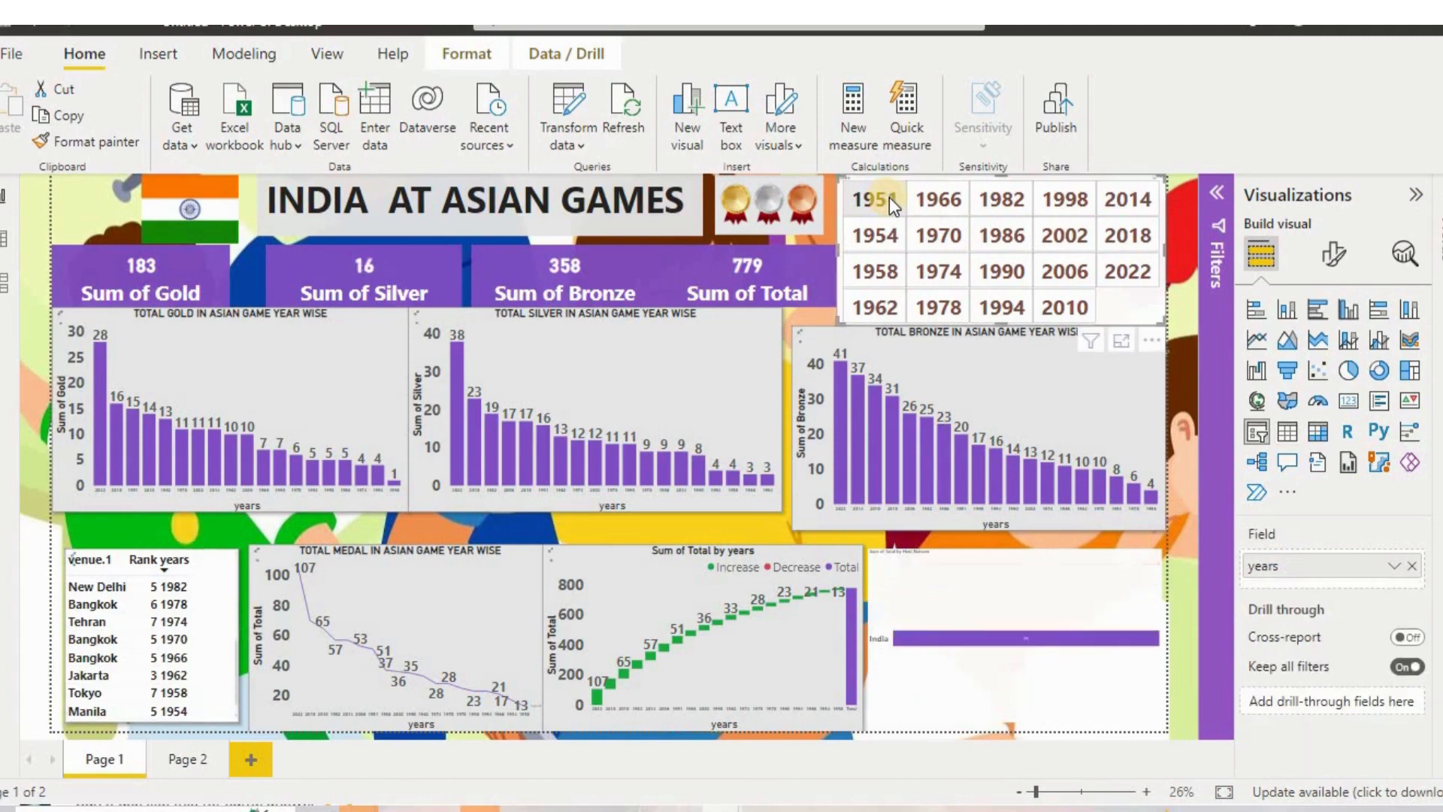
left_click(953, 202)
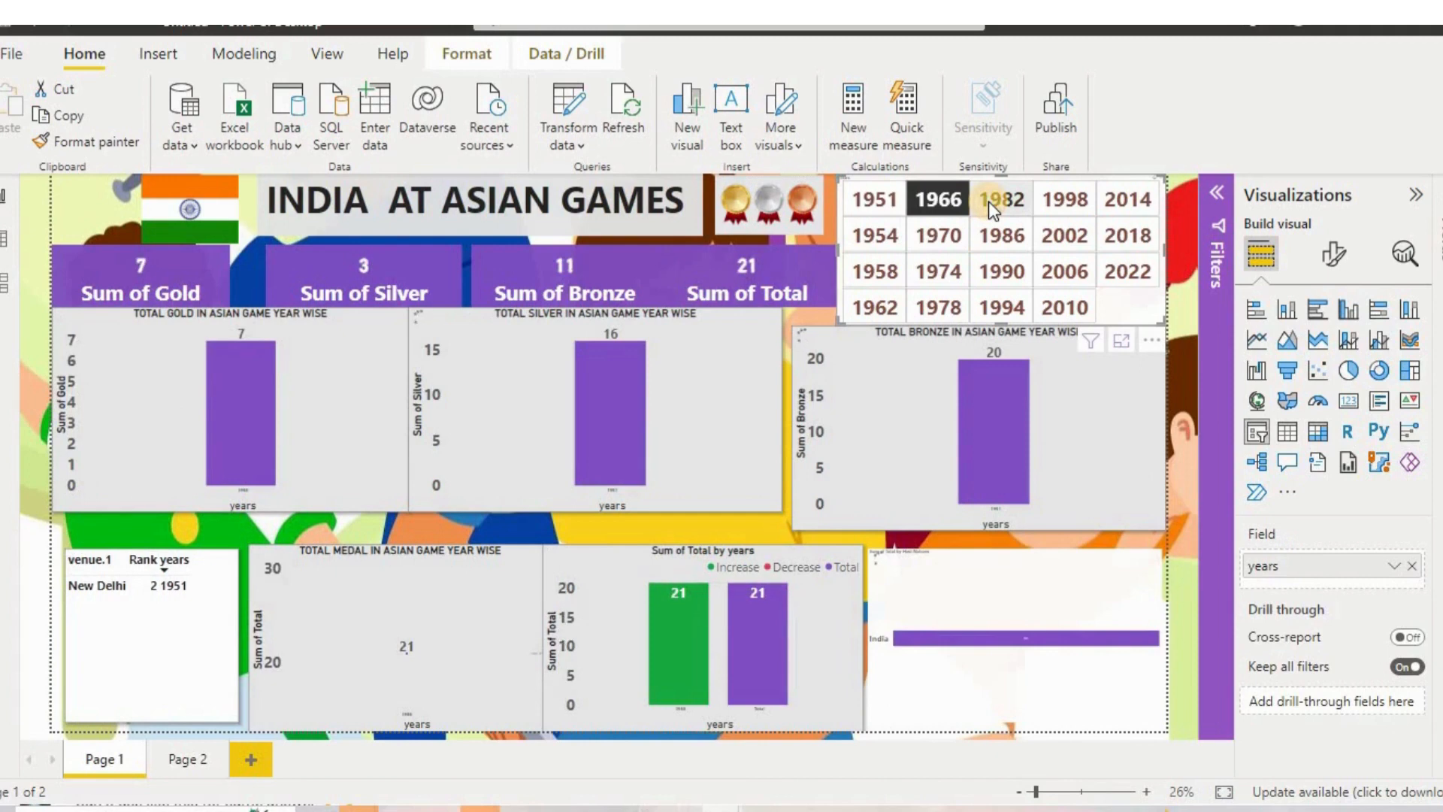
left_click(1034, 201)
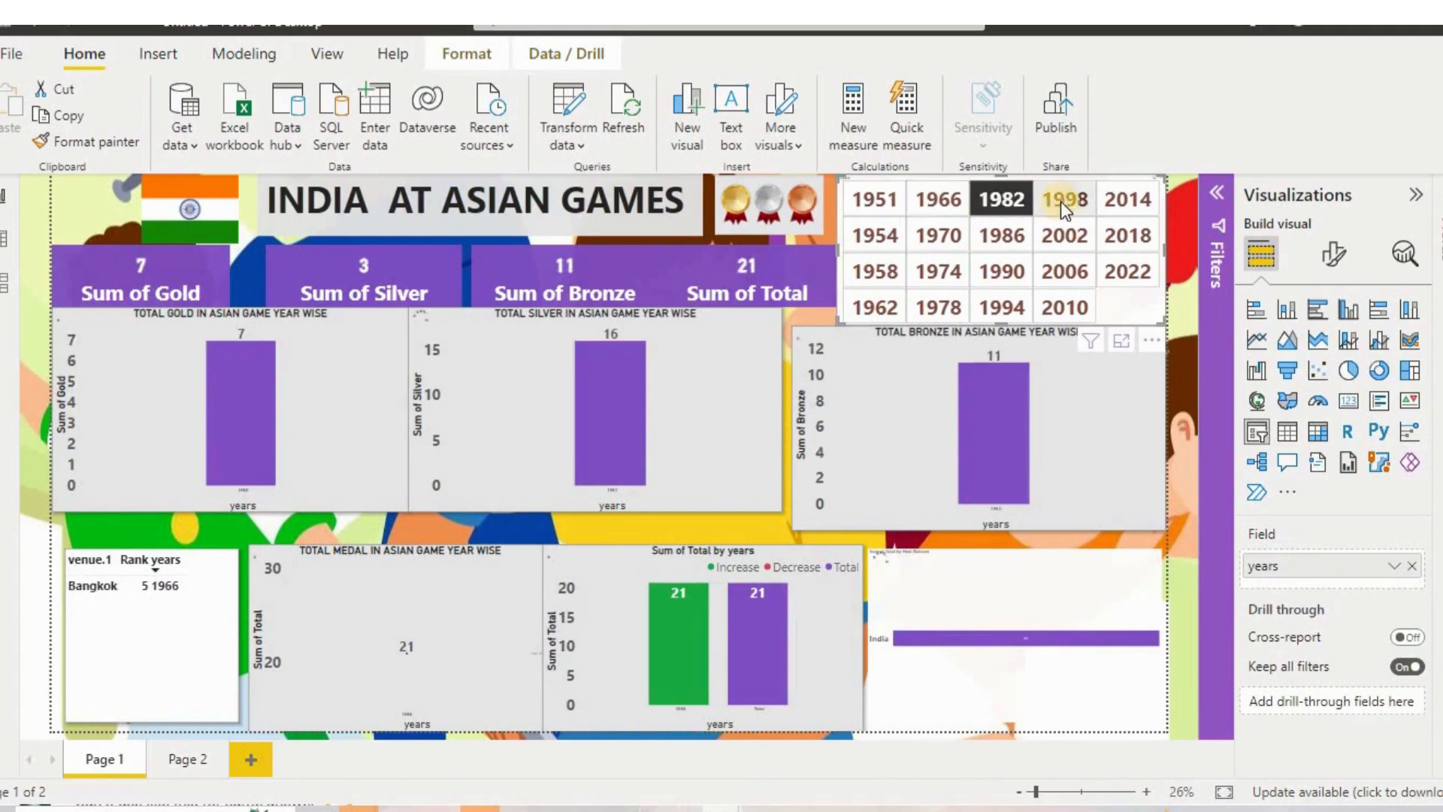
left_click(1121, 213)
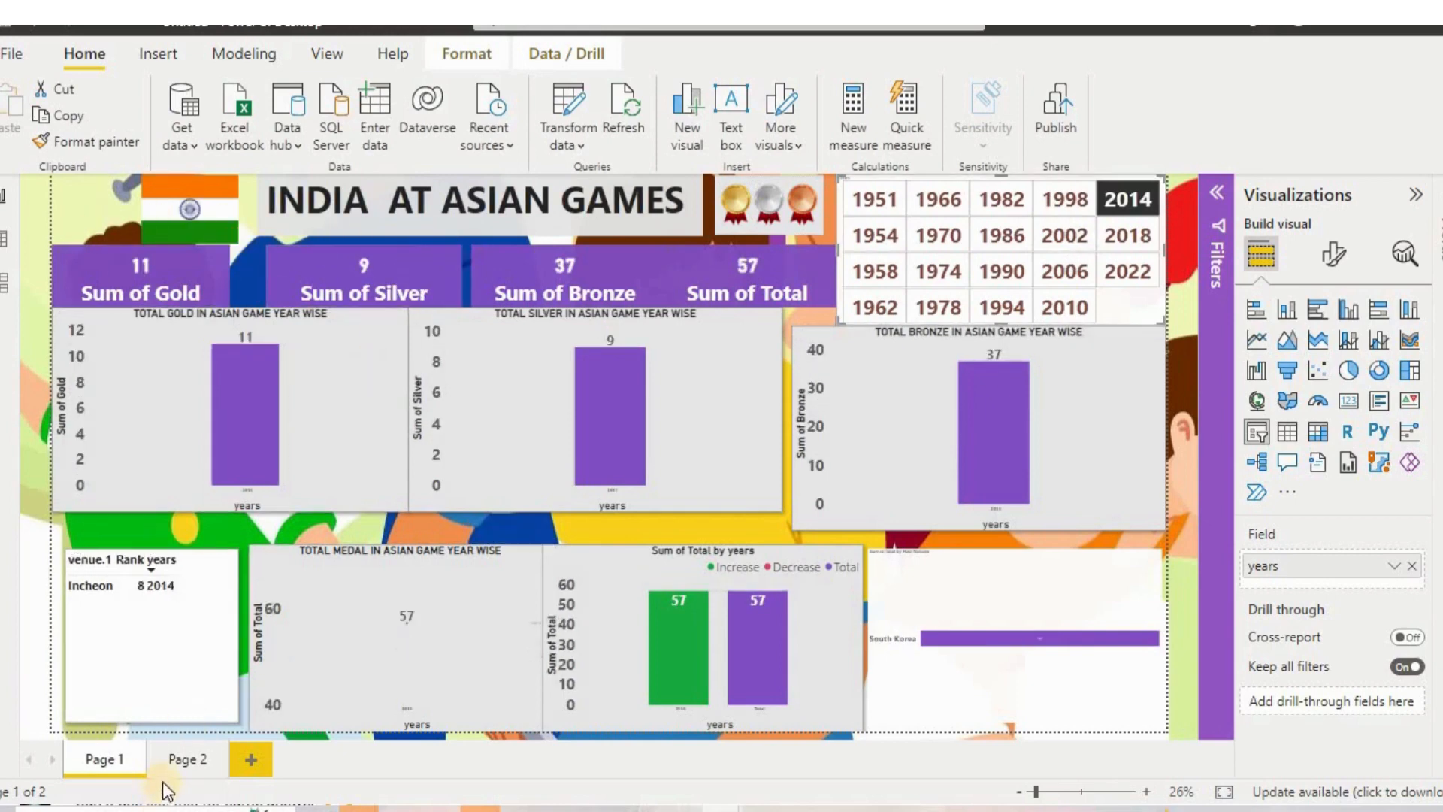
Add a third page to the report and create a new blank report.
left_click(239, 760)
left_click(245, 660)
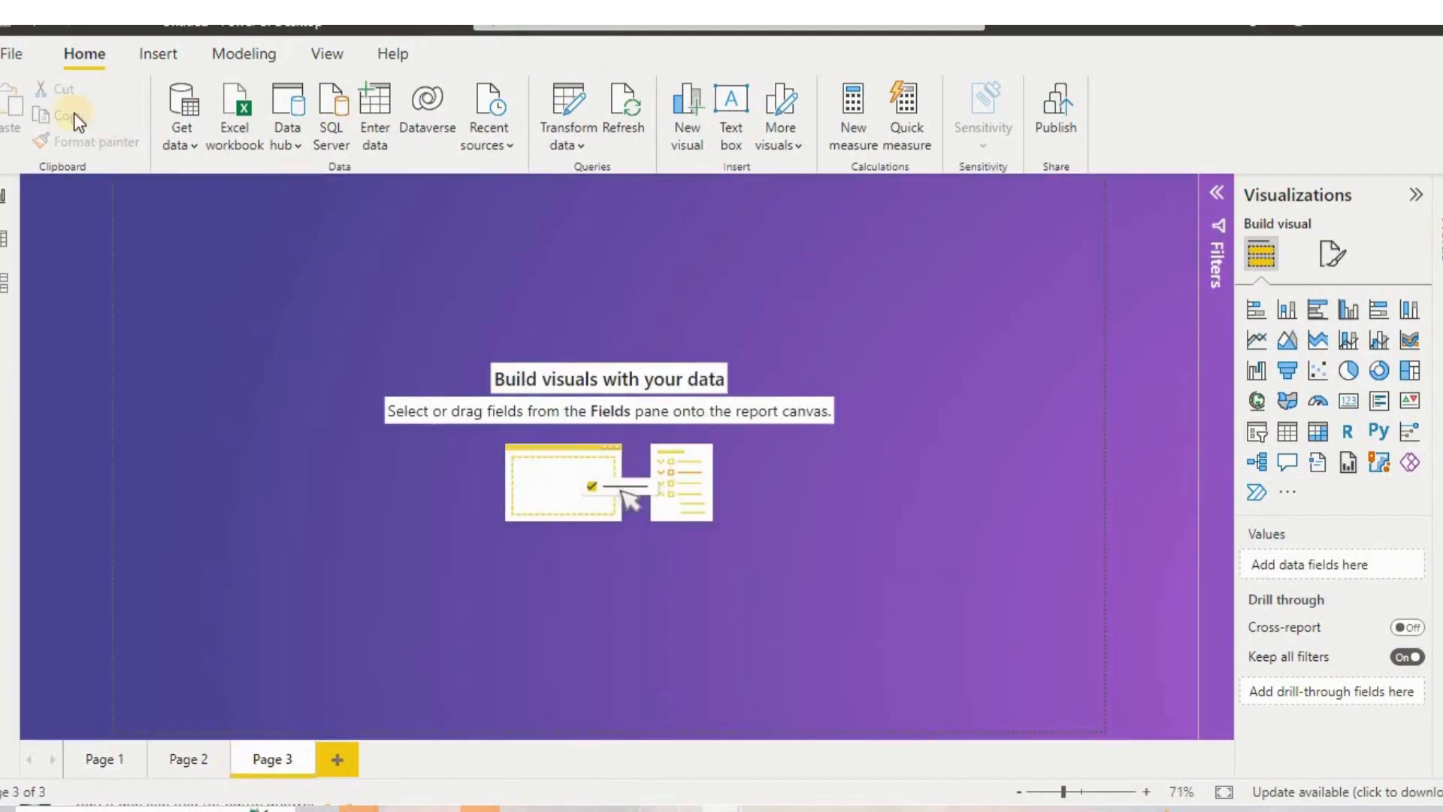
left_click(12, 60)
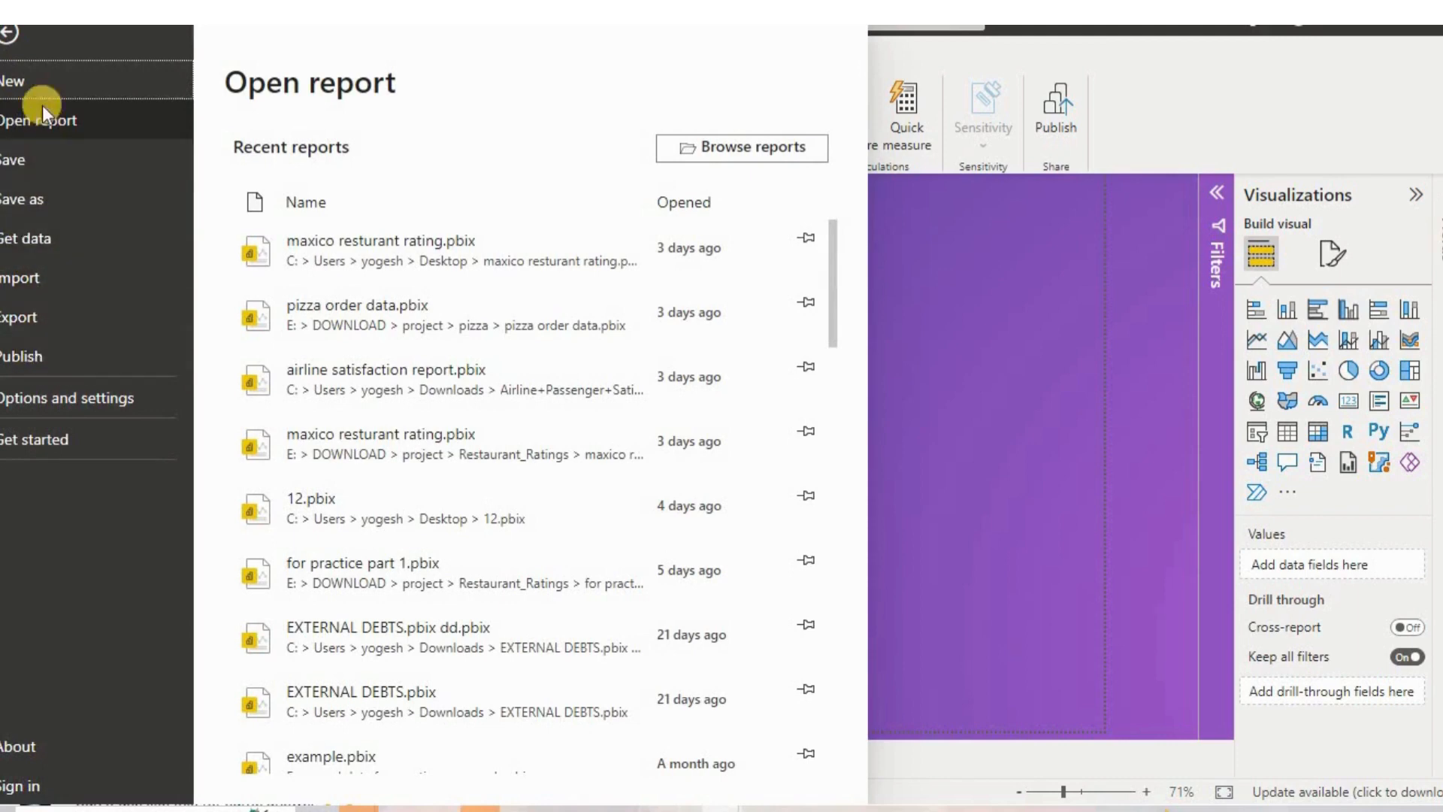
left_click(121, 80)
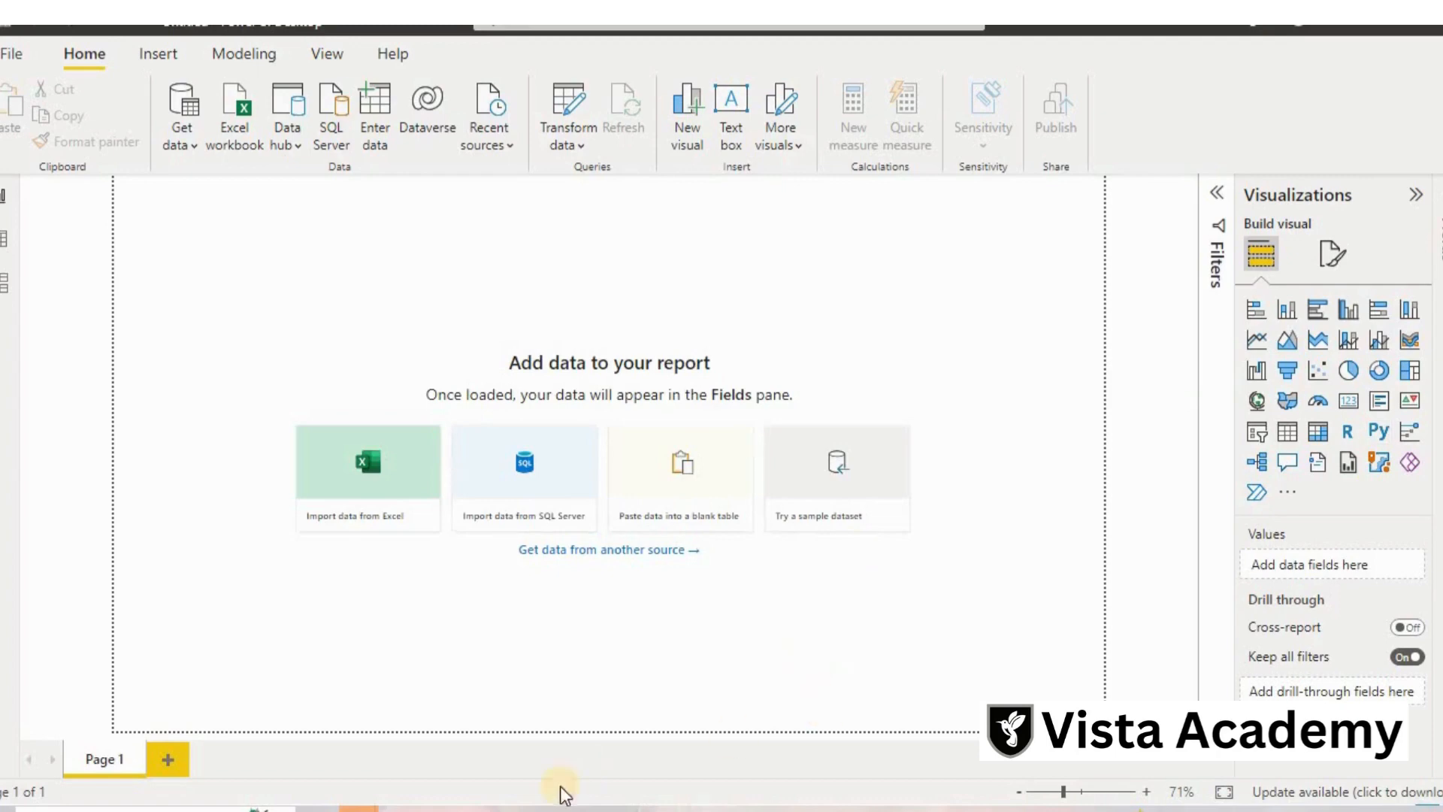
Switch to the web browser and open google.com.
left_click(451, 809)
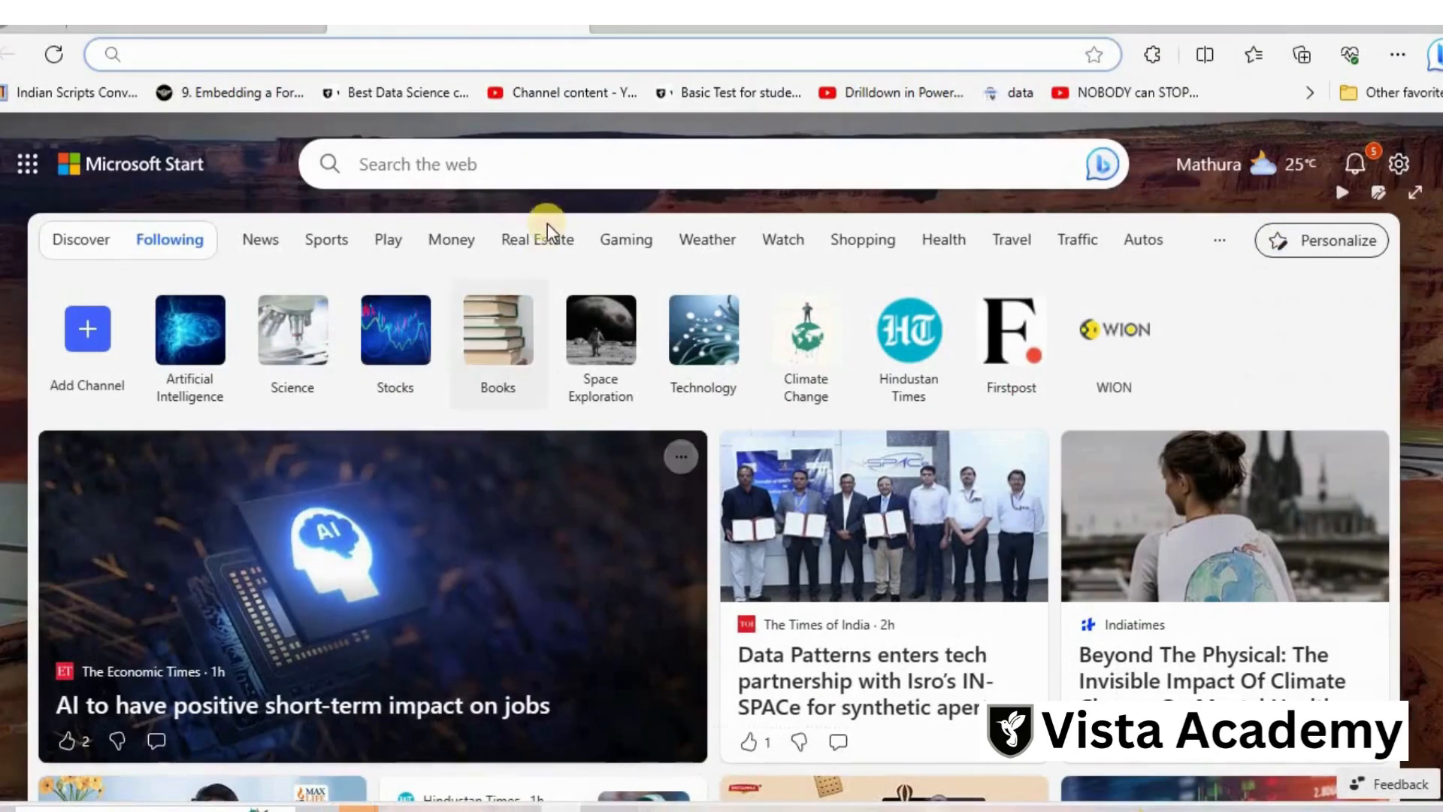
left_click(442, 63)
type("GOOGL")
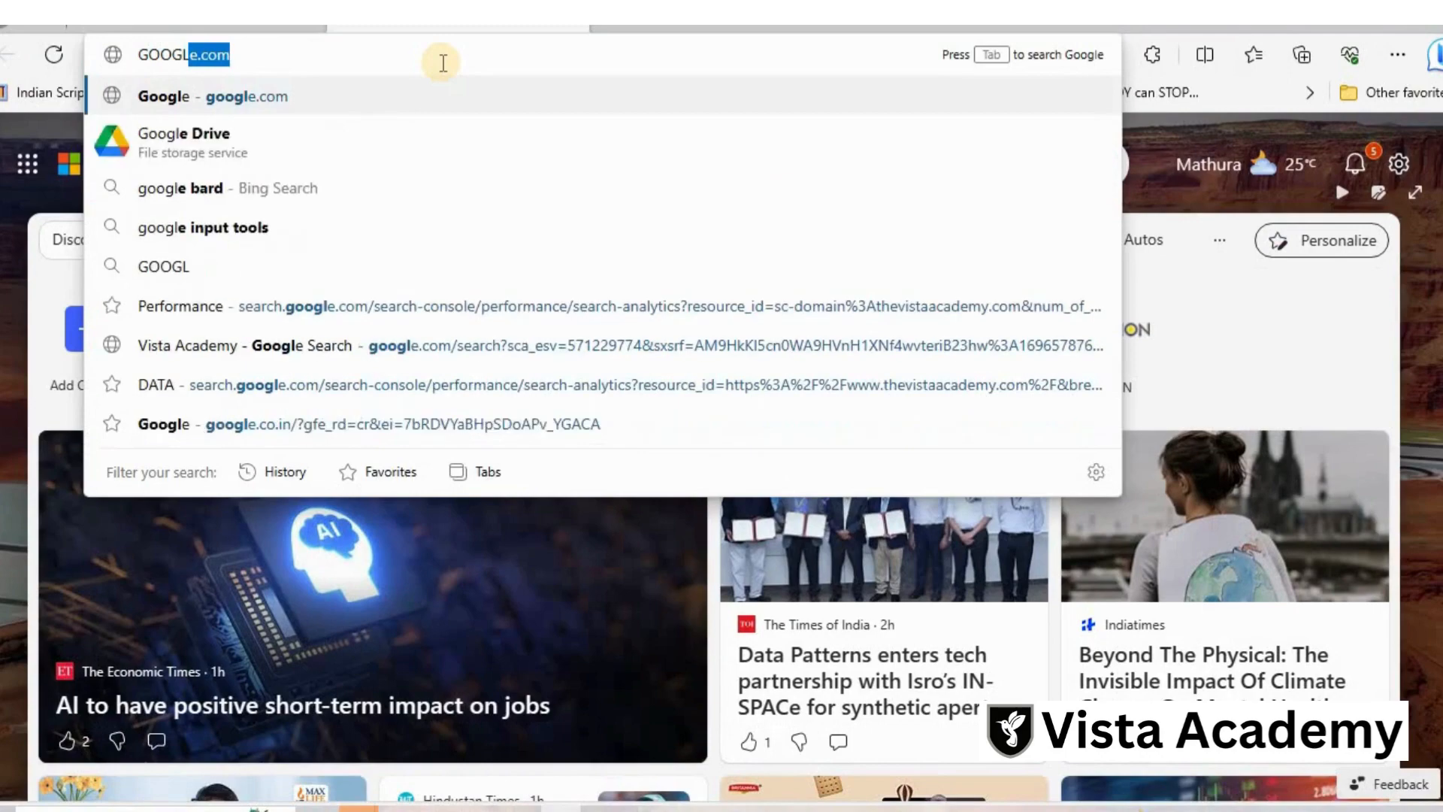
key("Return")
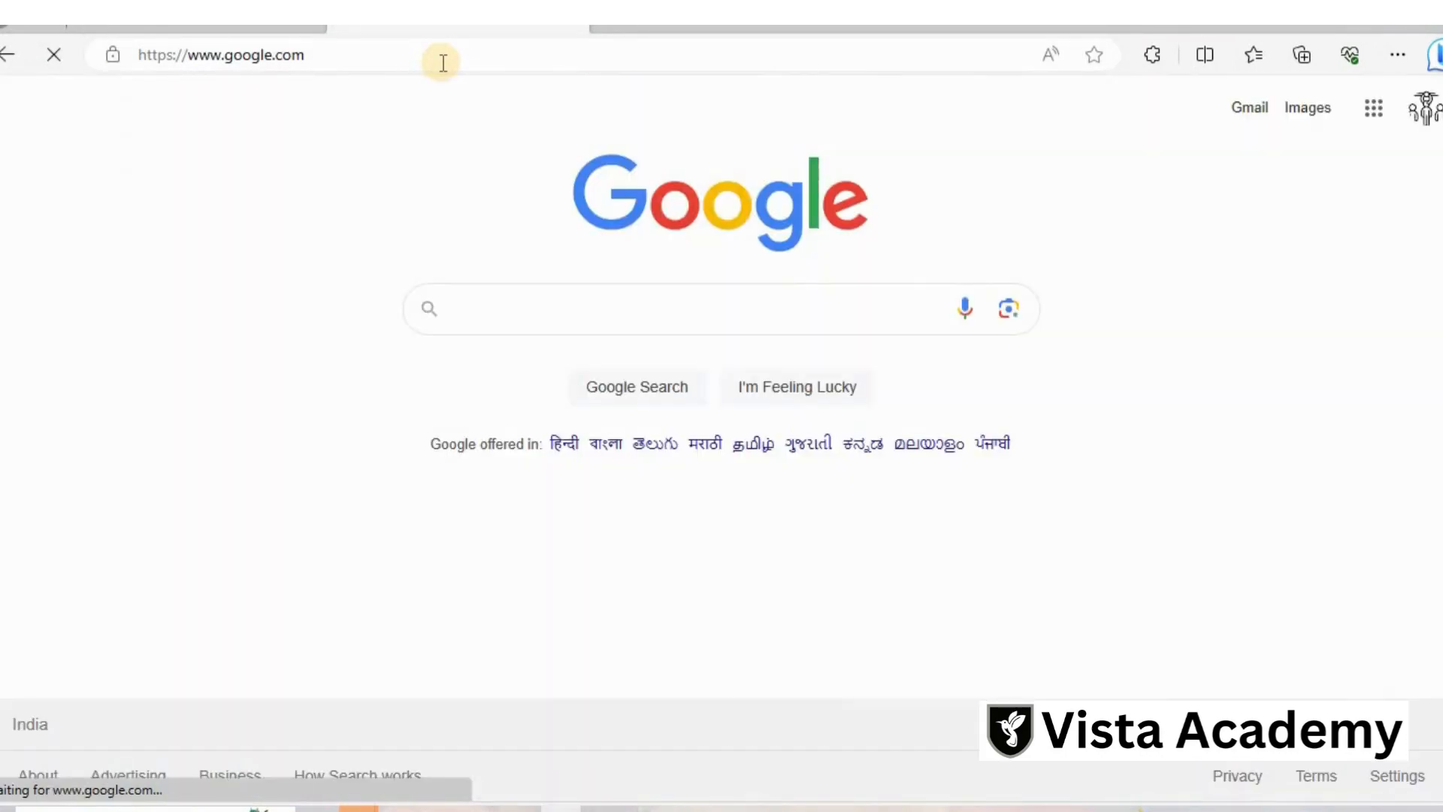
Search Google for india.at asian.games and open the Wikipedia article "India at the Asian Games".
type("AI")
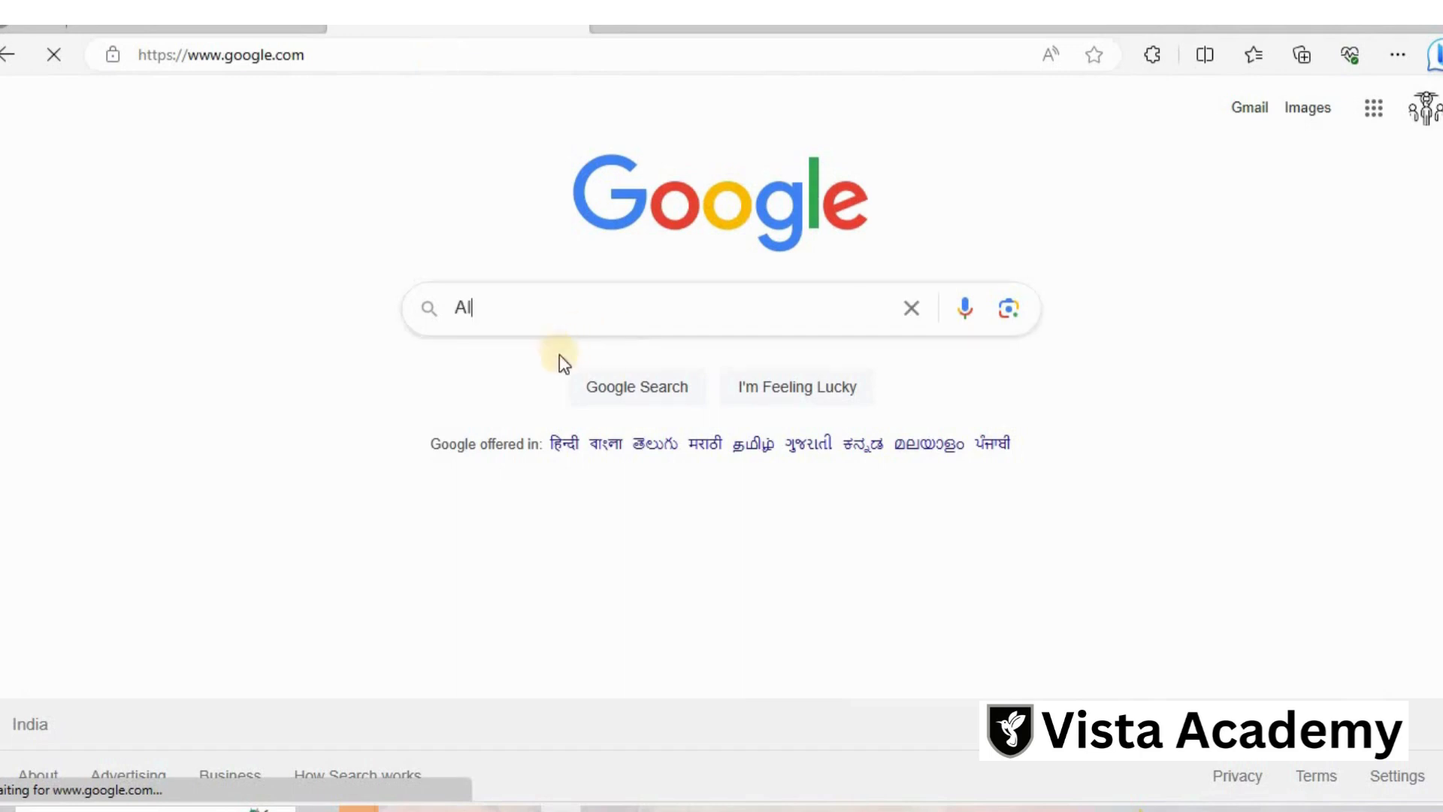
key("BackSpace")
key("BackSpace")
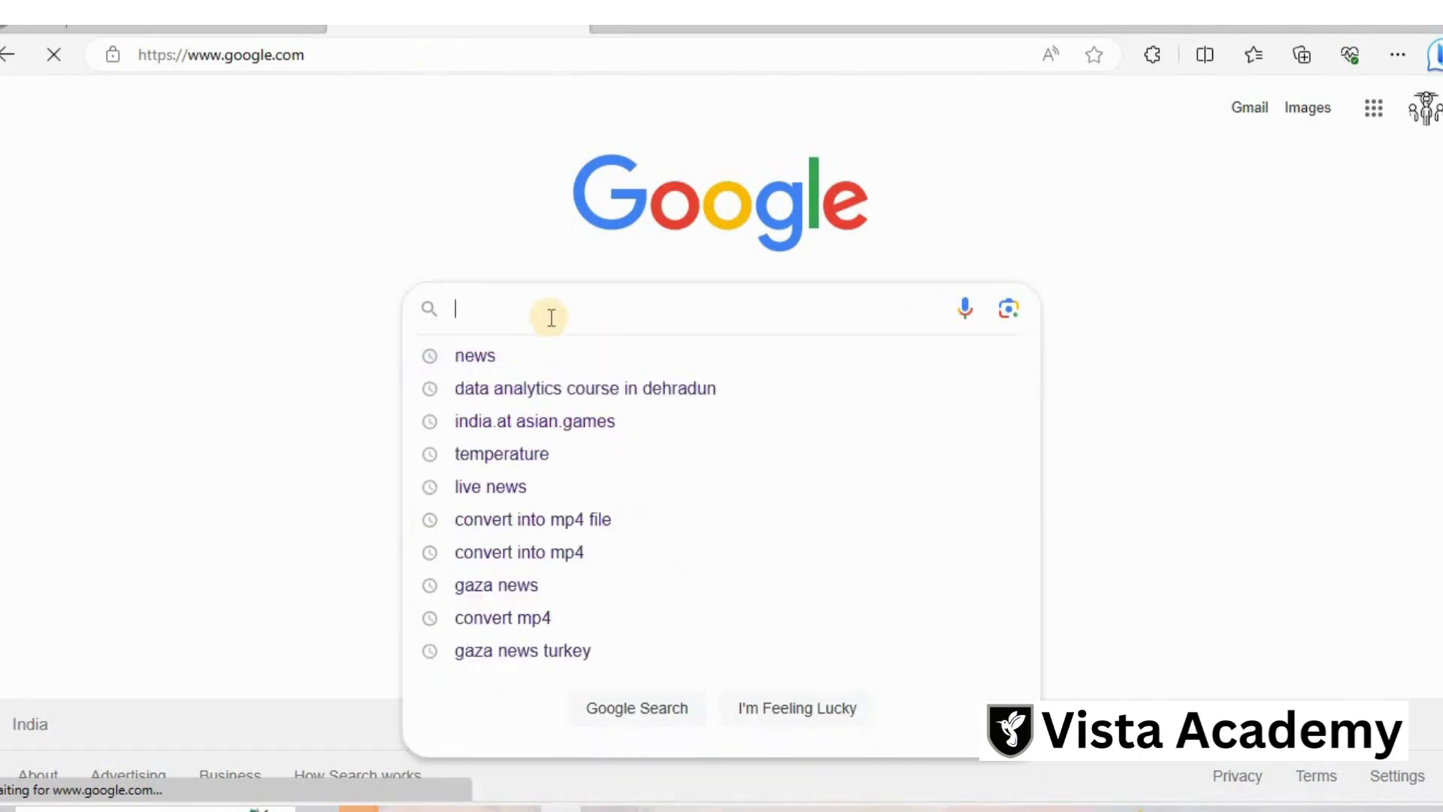
type("INDIA AT")
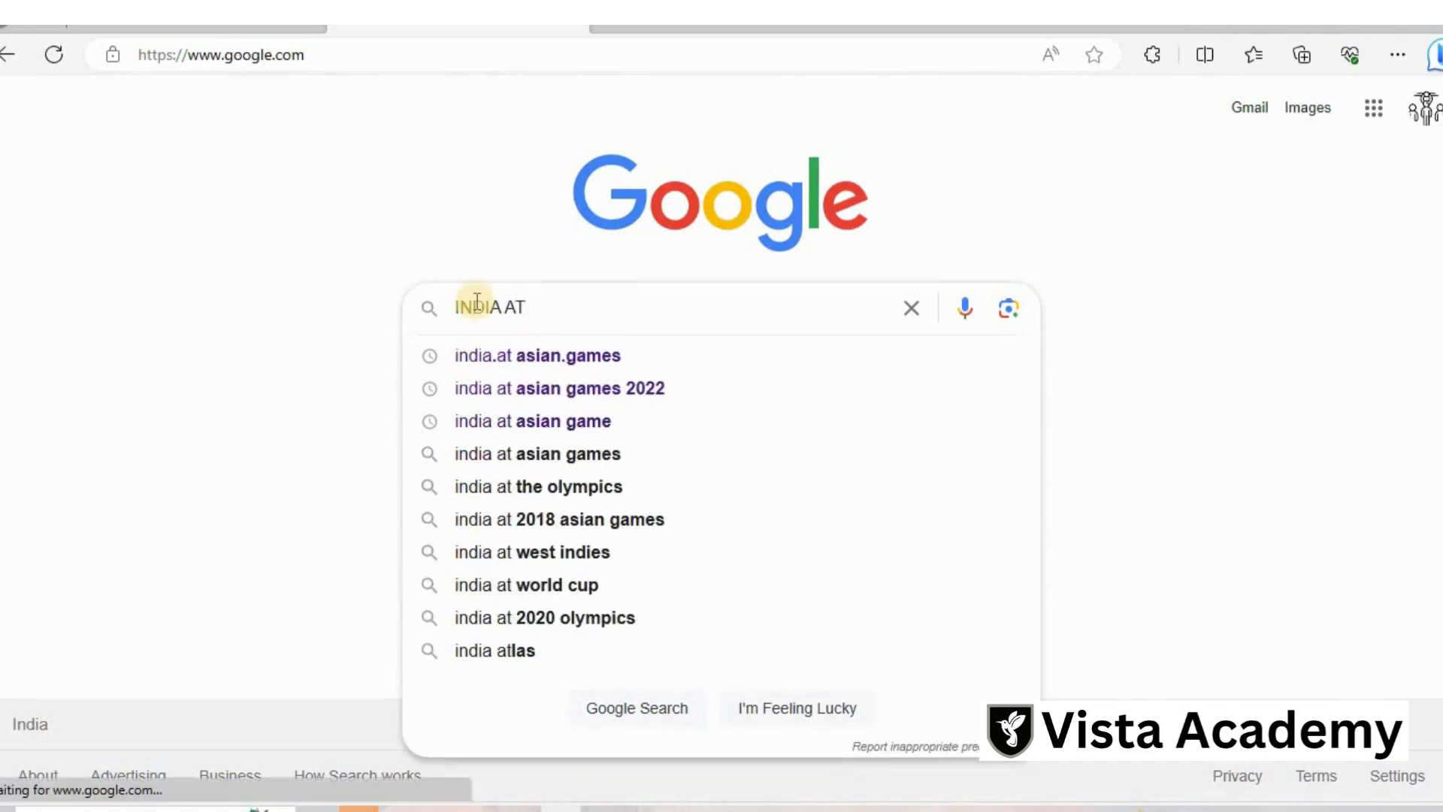
left_click(610, 355)
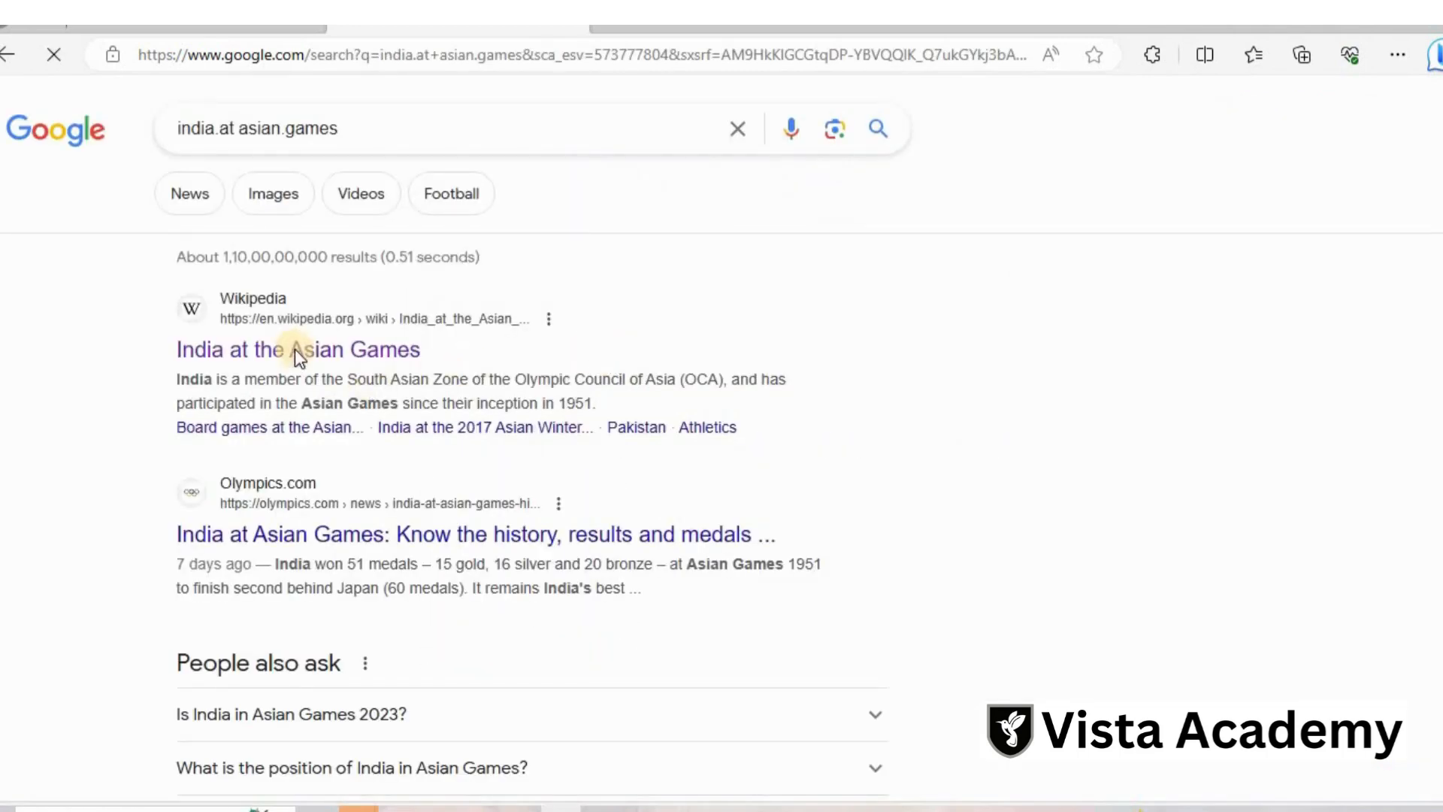
left_click(295, 349)
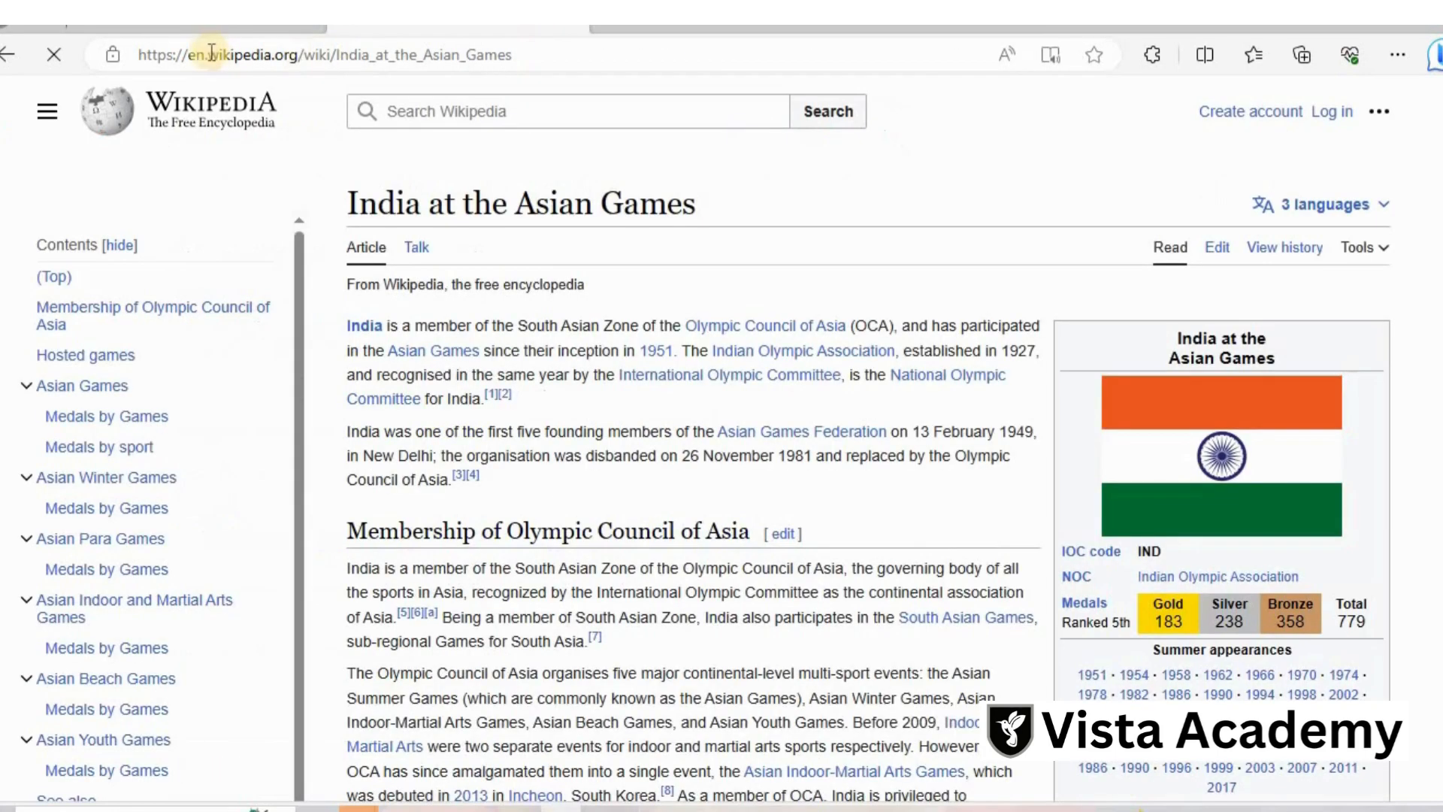
Copy the Wikipedia article's web address and switch to the blank Power BI report.
left_click(524, 54)
key("ctrl+c")
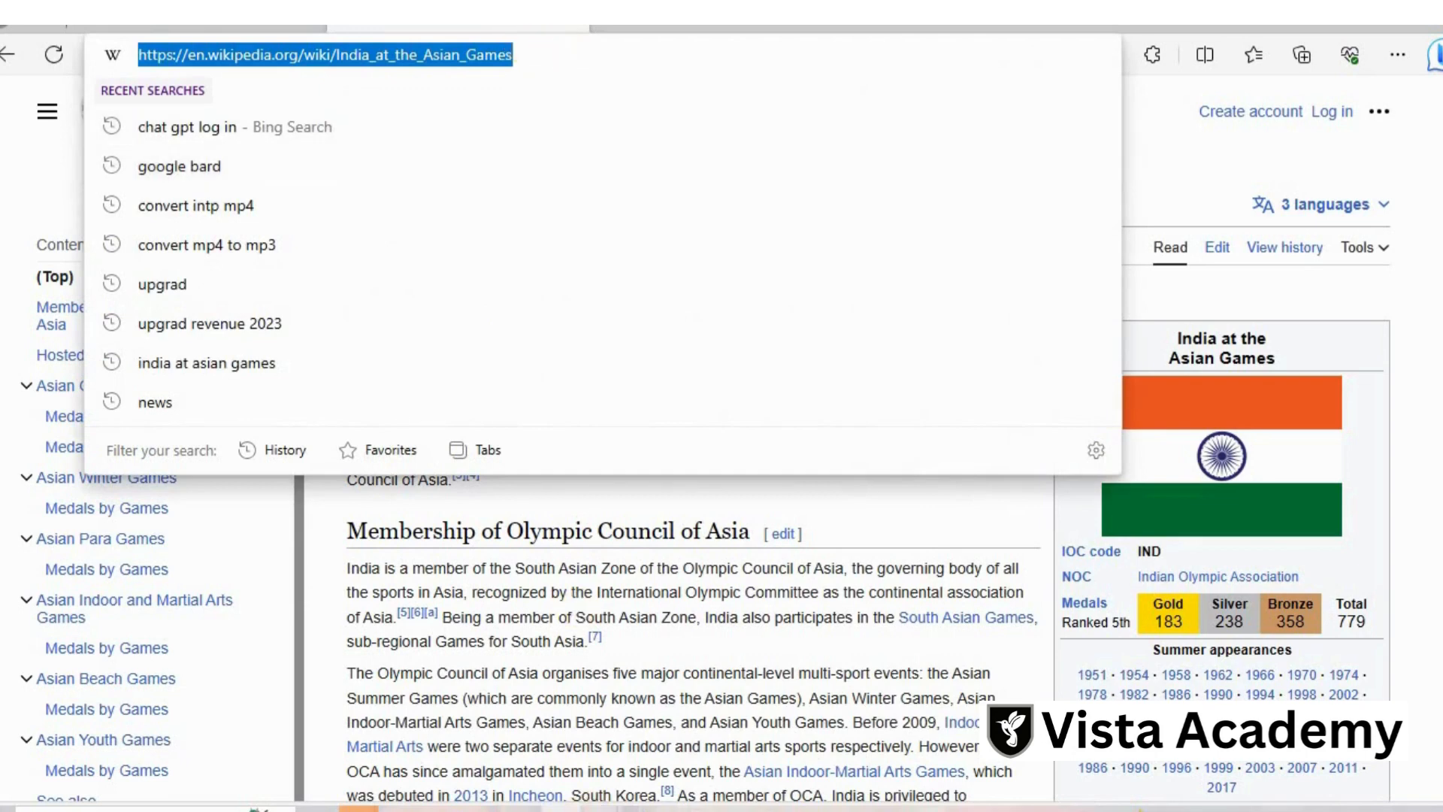
left_click(600, 808)
left_click(661, 720)
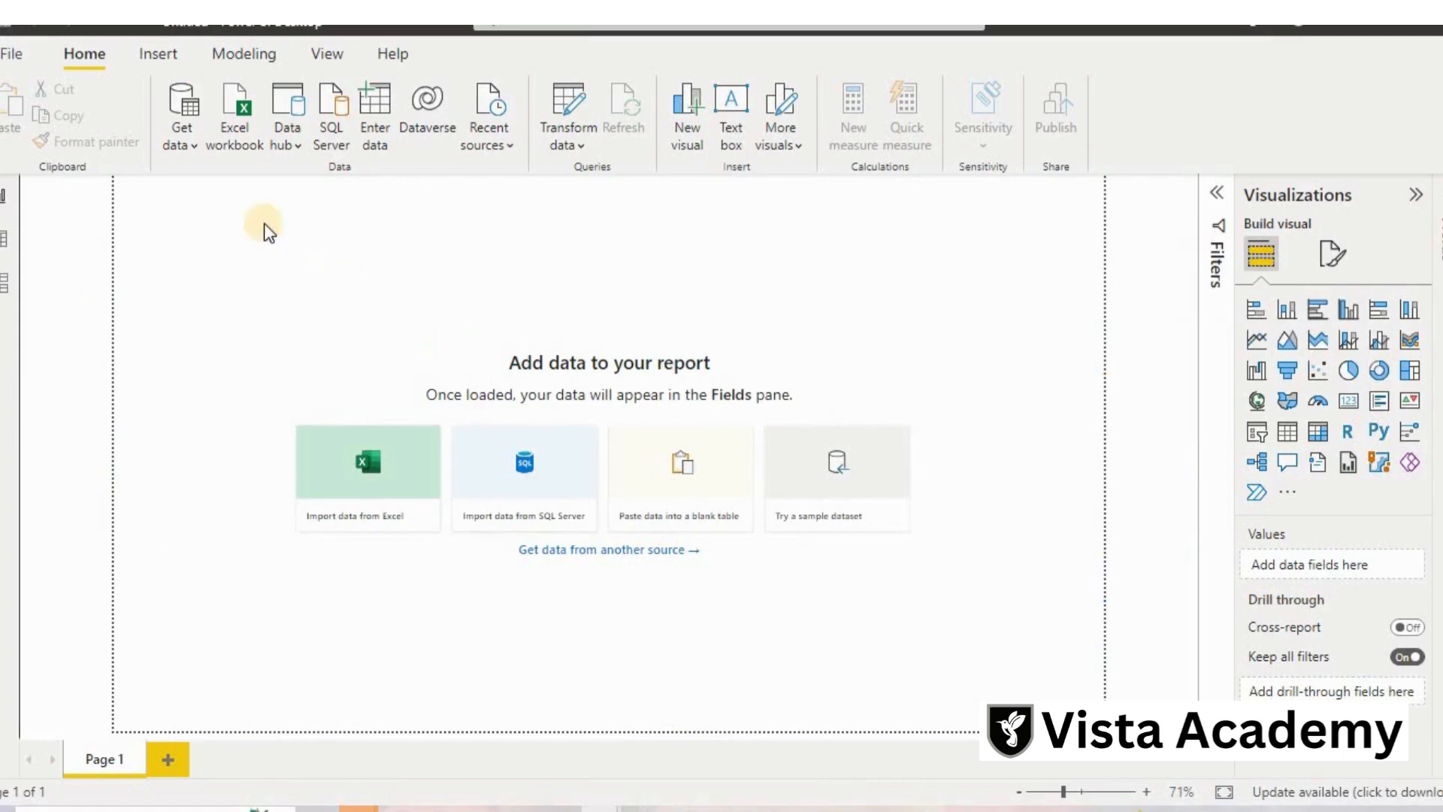
left_click(197, 141)
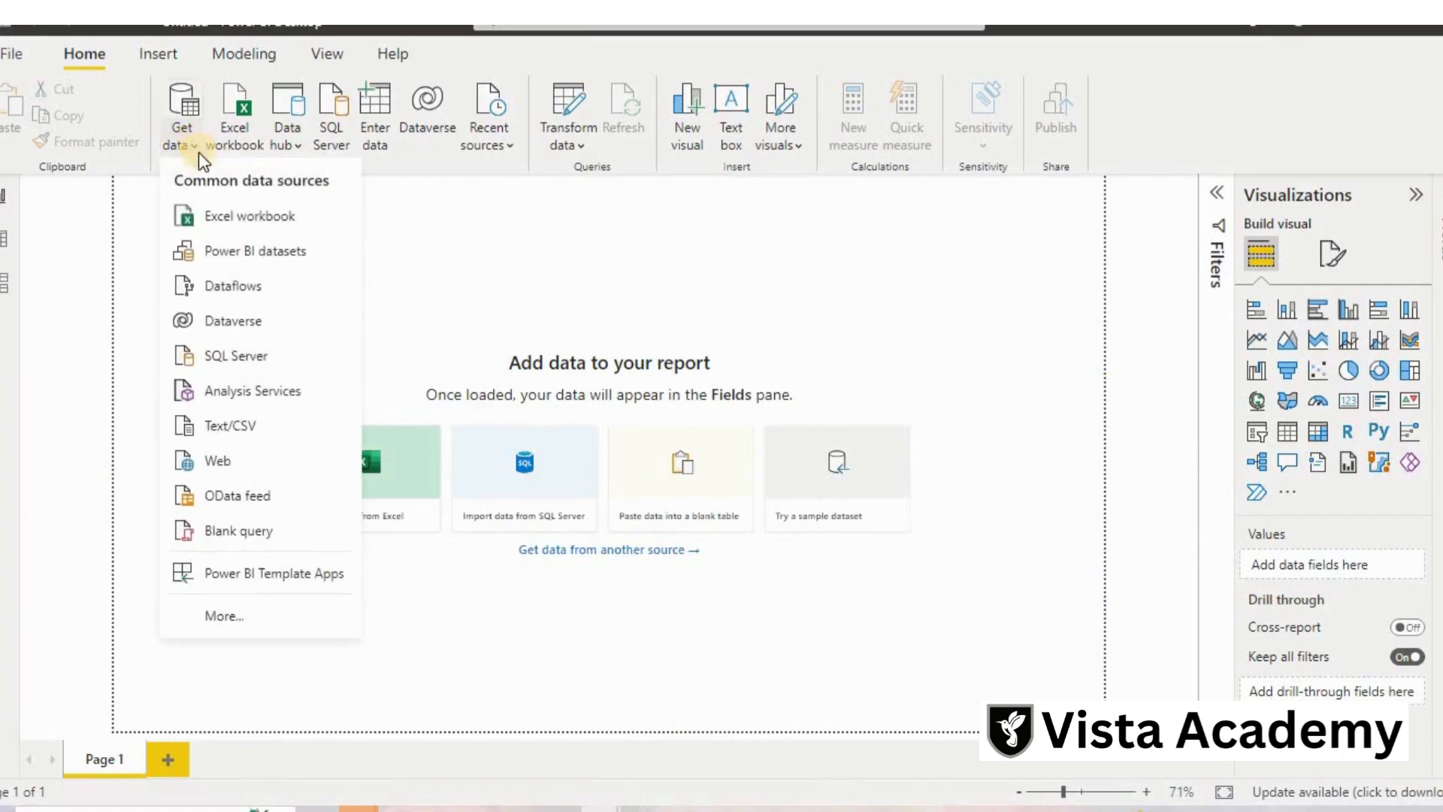
left_click(215, 454)
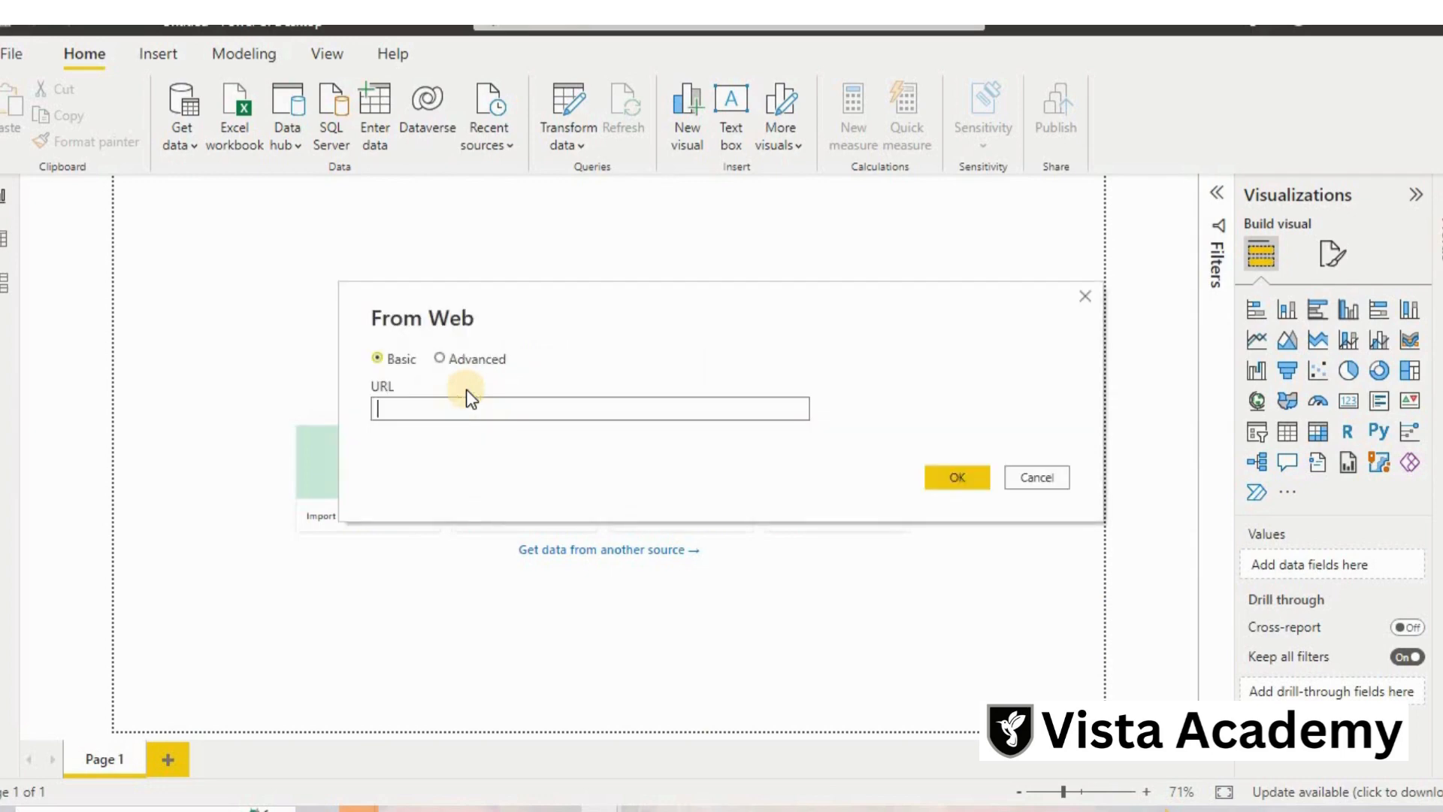
key("ctrl+v")
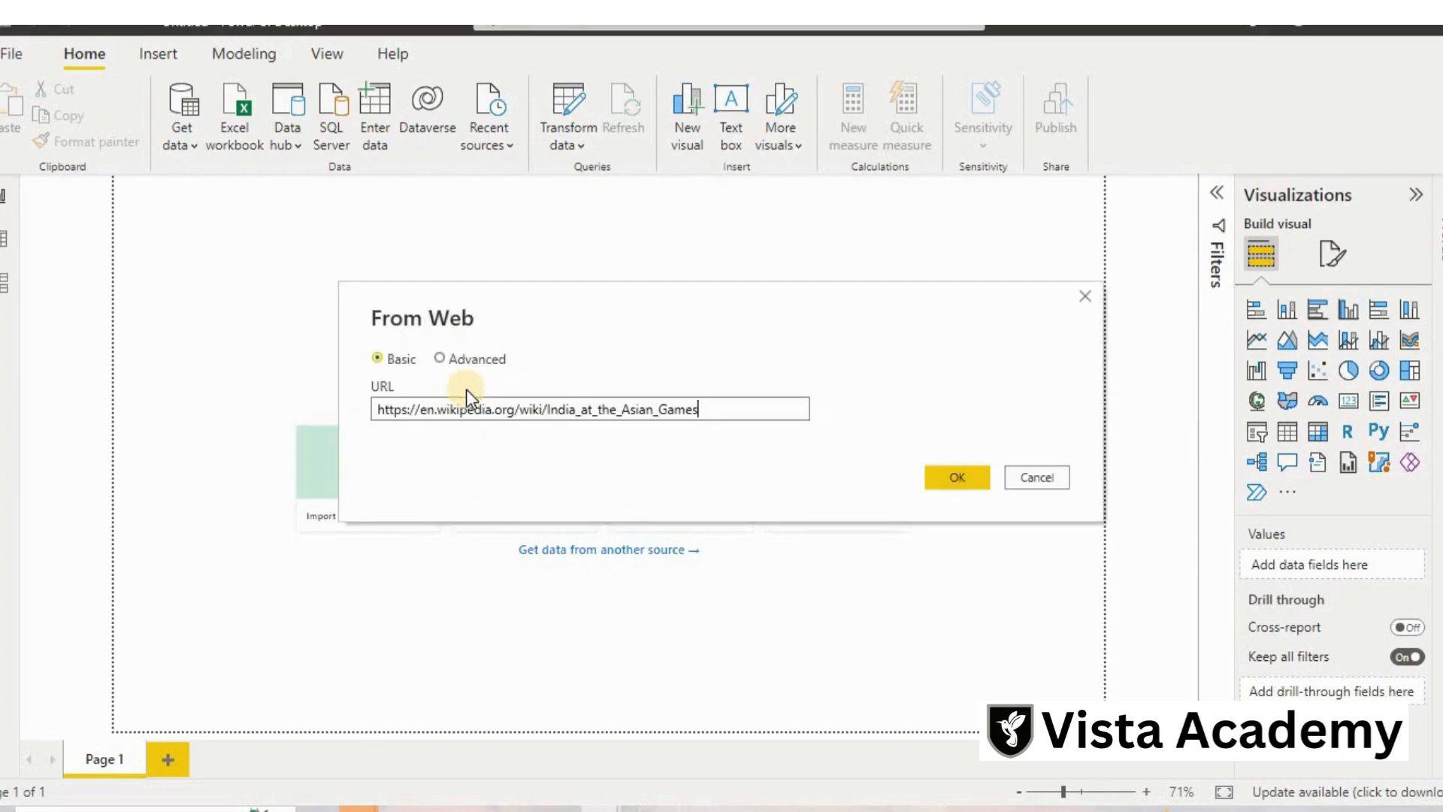
left_click(930, 475)
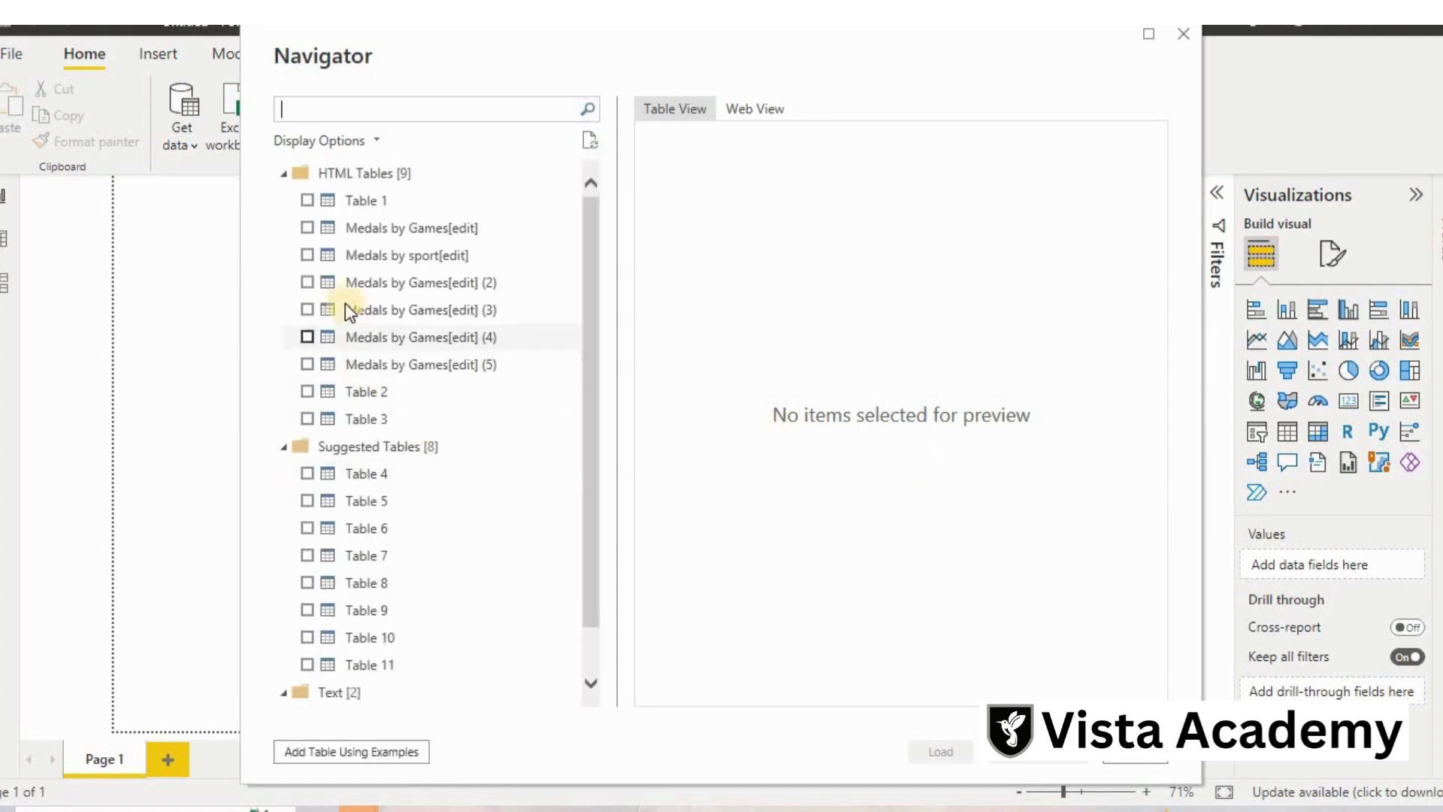
Select only the Medals by sport[edit] and Medals by Games[edit] tables and open them for transformation in a maximized Power Query Editor.
left_click(307, 282)
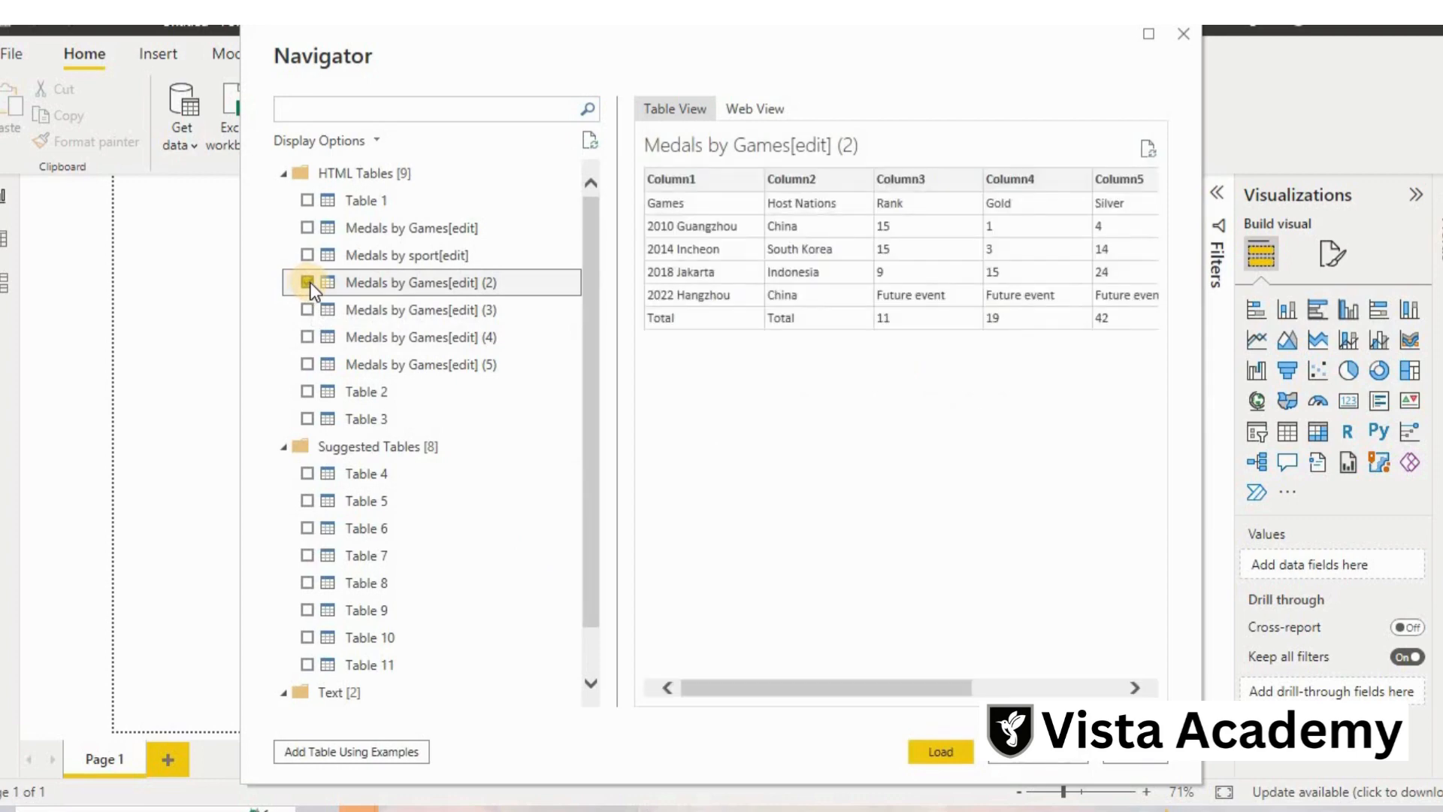
left_click(309, 257)
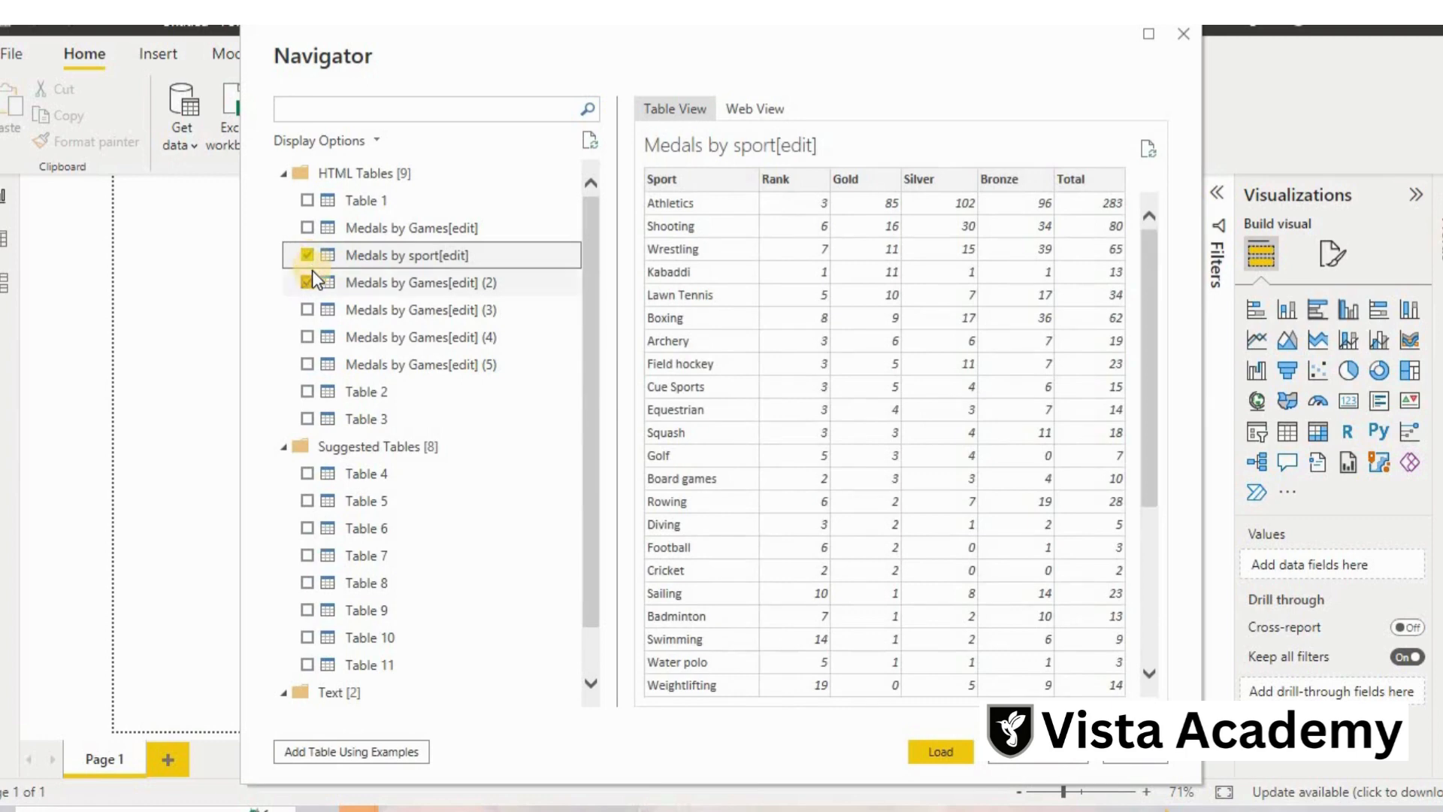
left_click(310, 281)
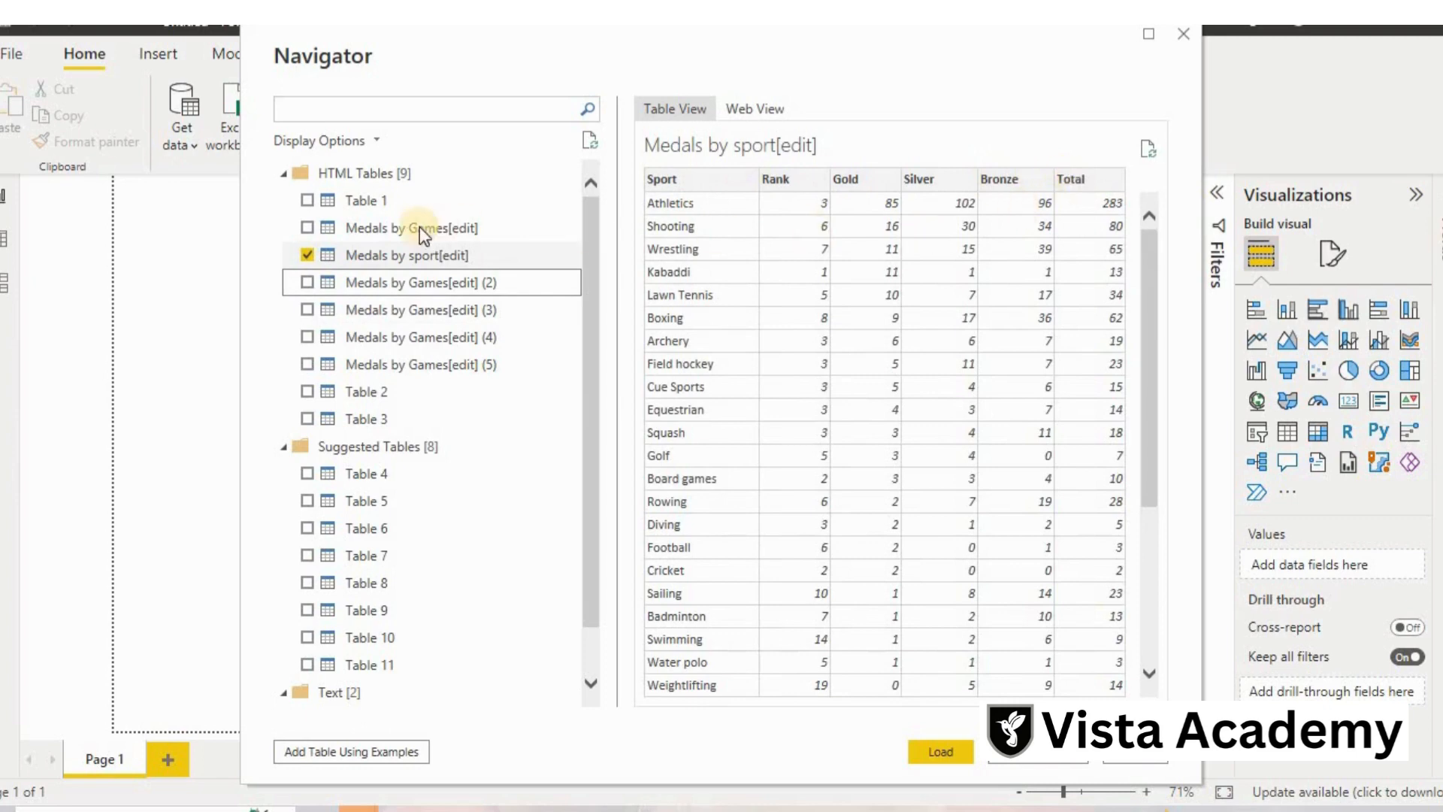
left_click(310, 226)
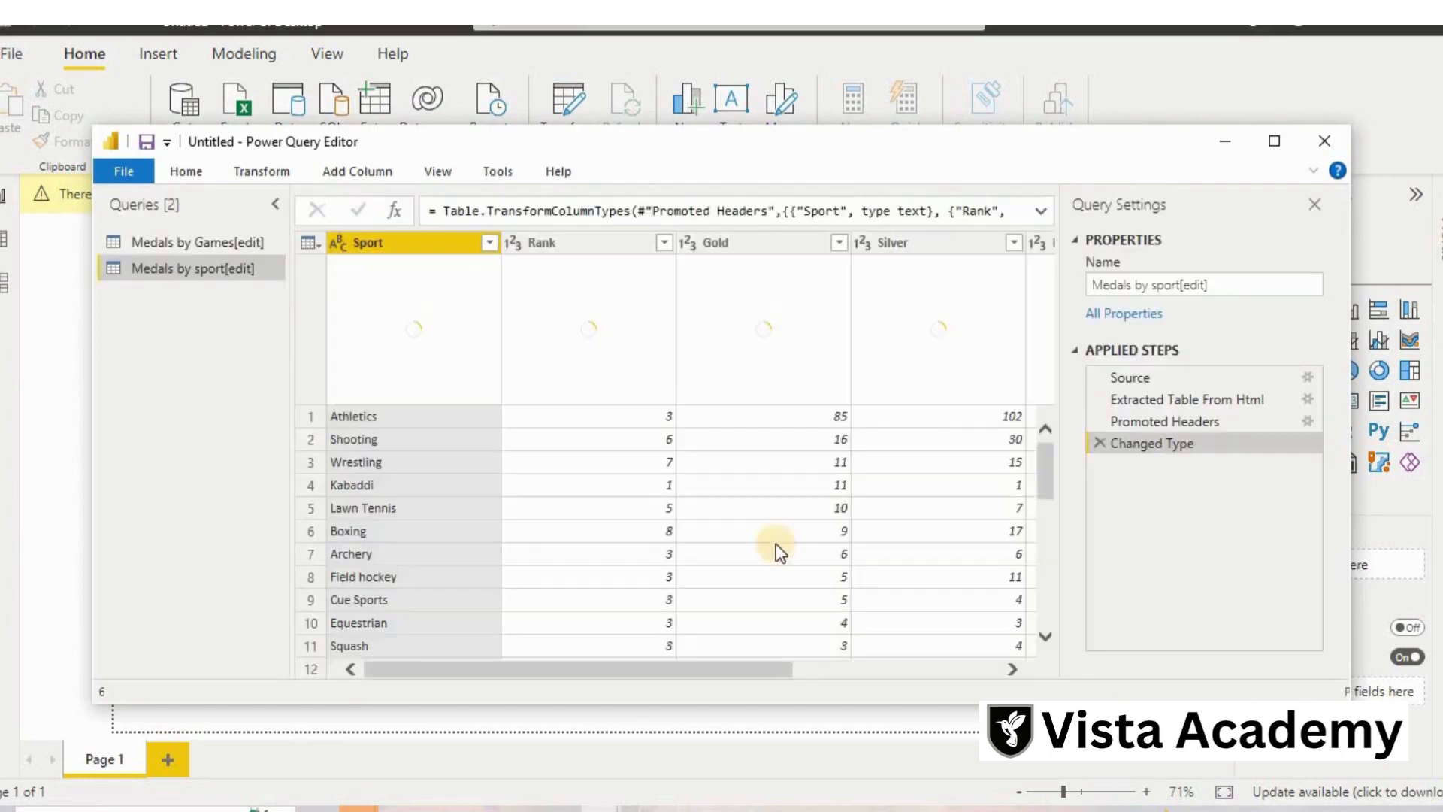
left_click(1282, 143)
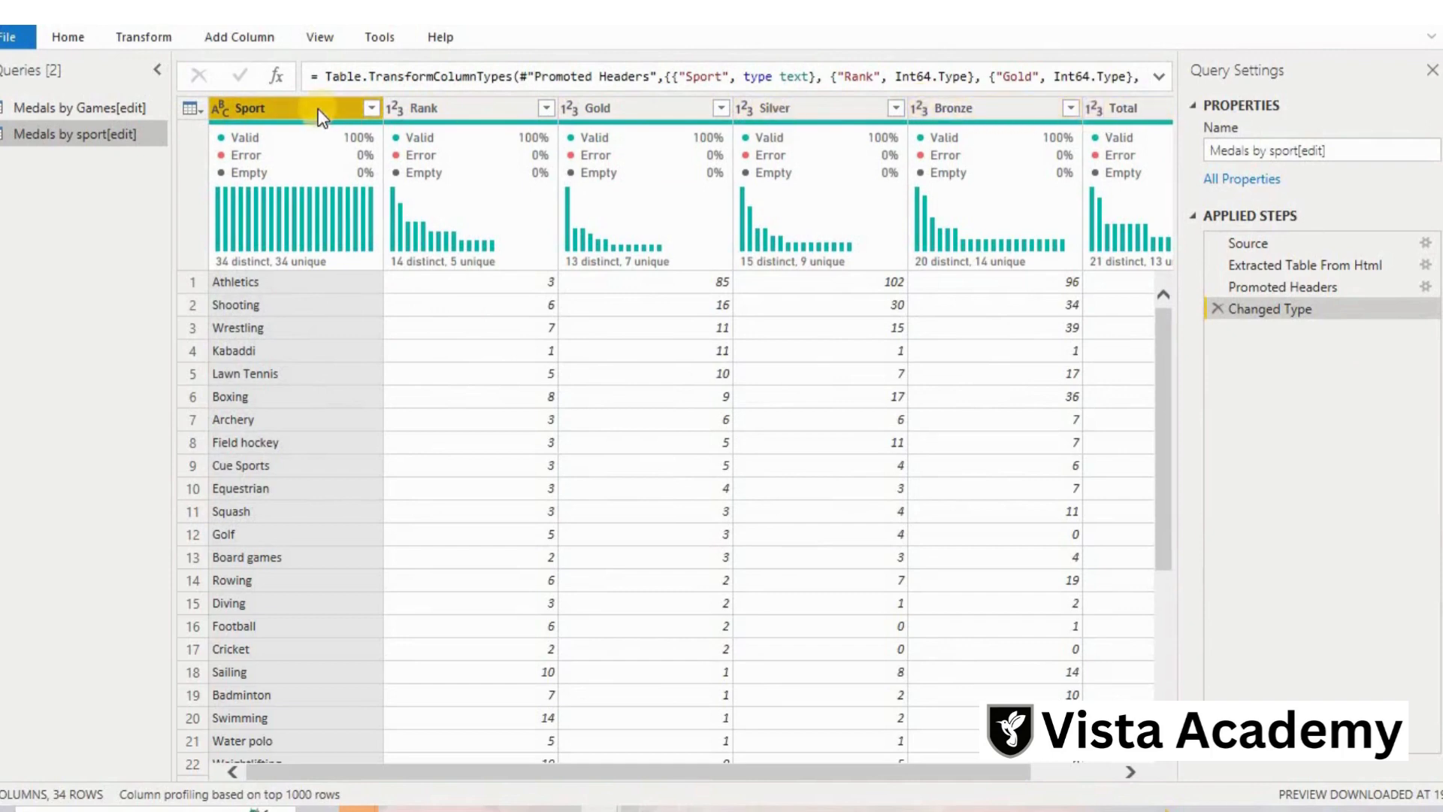
Promote the first row of the Medals by Games[edit] query to column headers.
left_click_drag(438, 769, 128, 789)
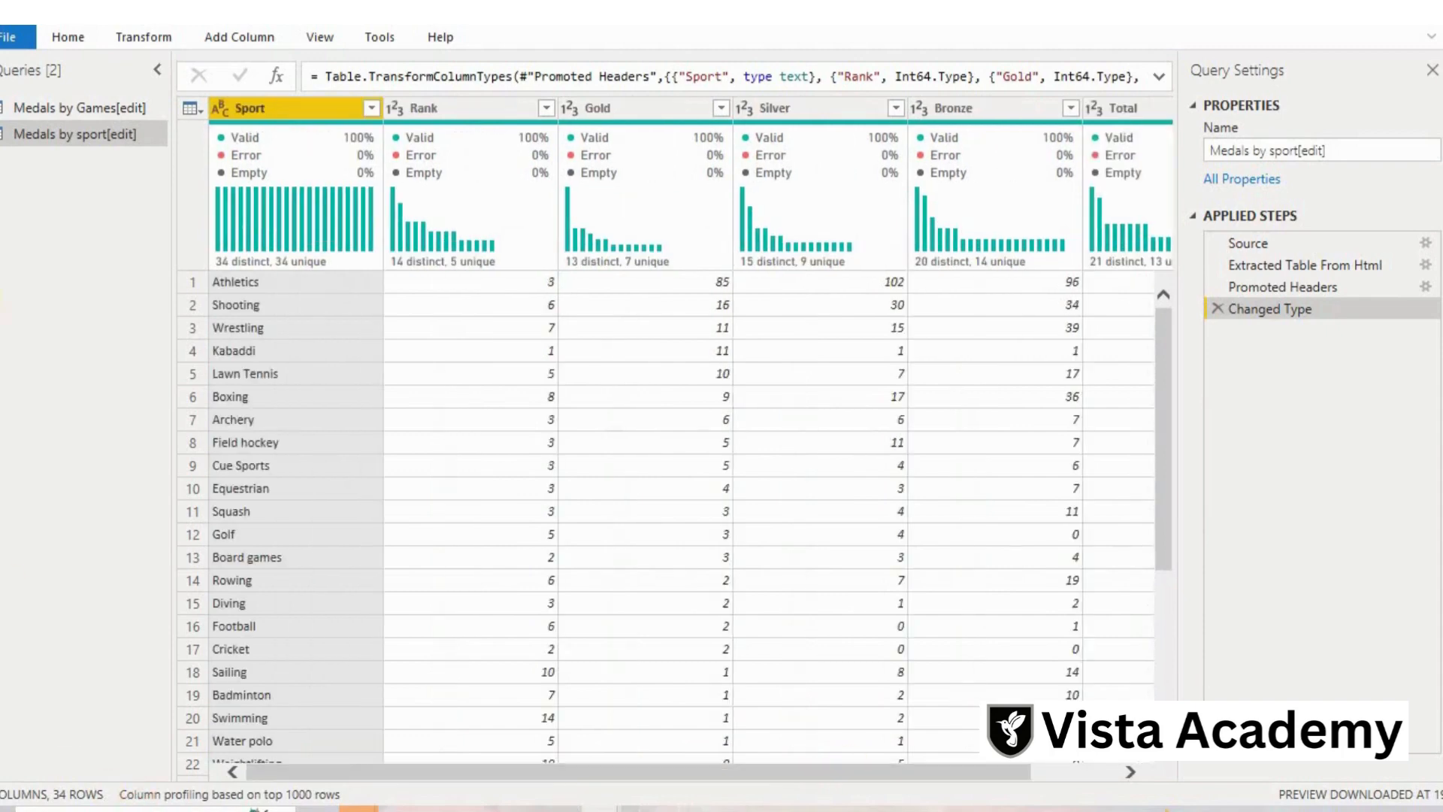
left_click(97, 110)
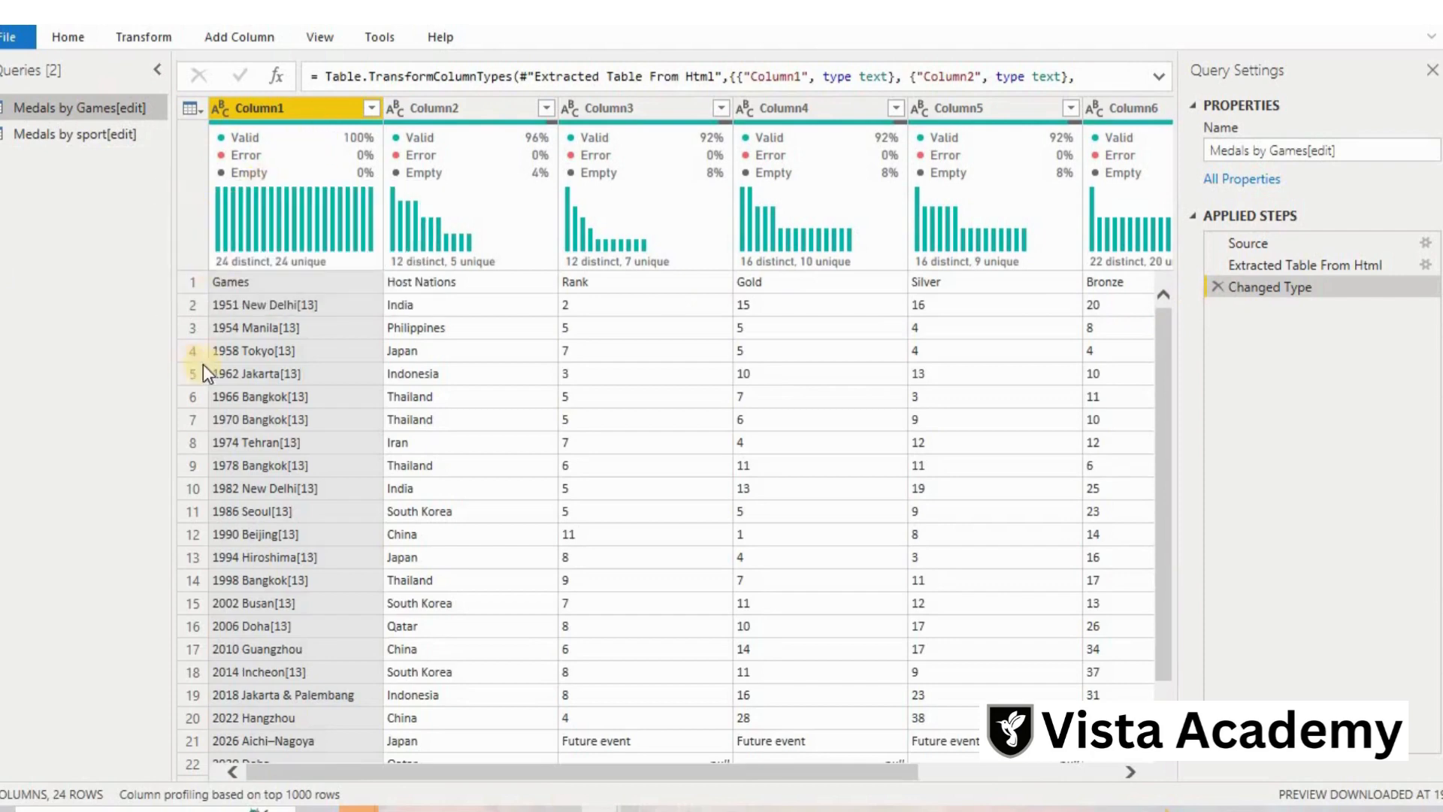
left_click(202, 113)
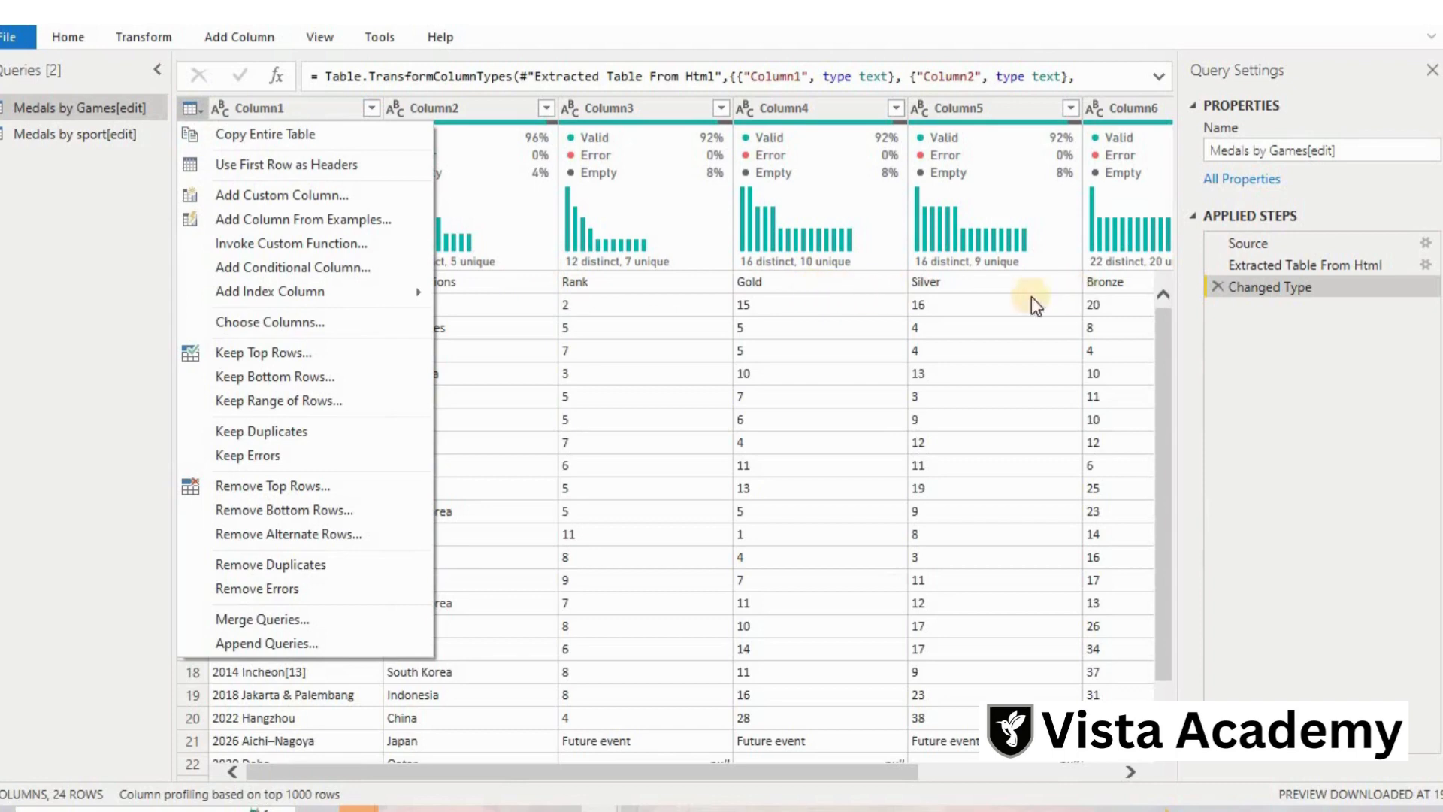
left_click(220, 173)
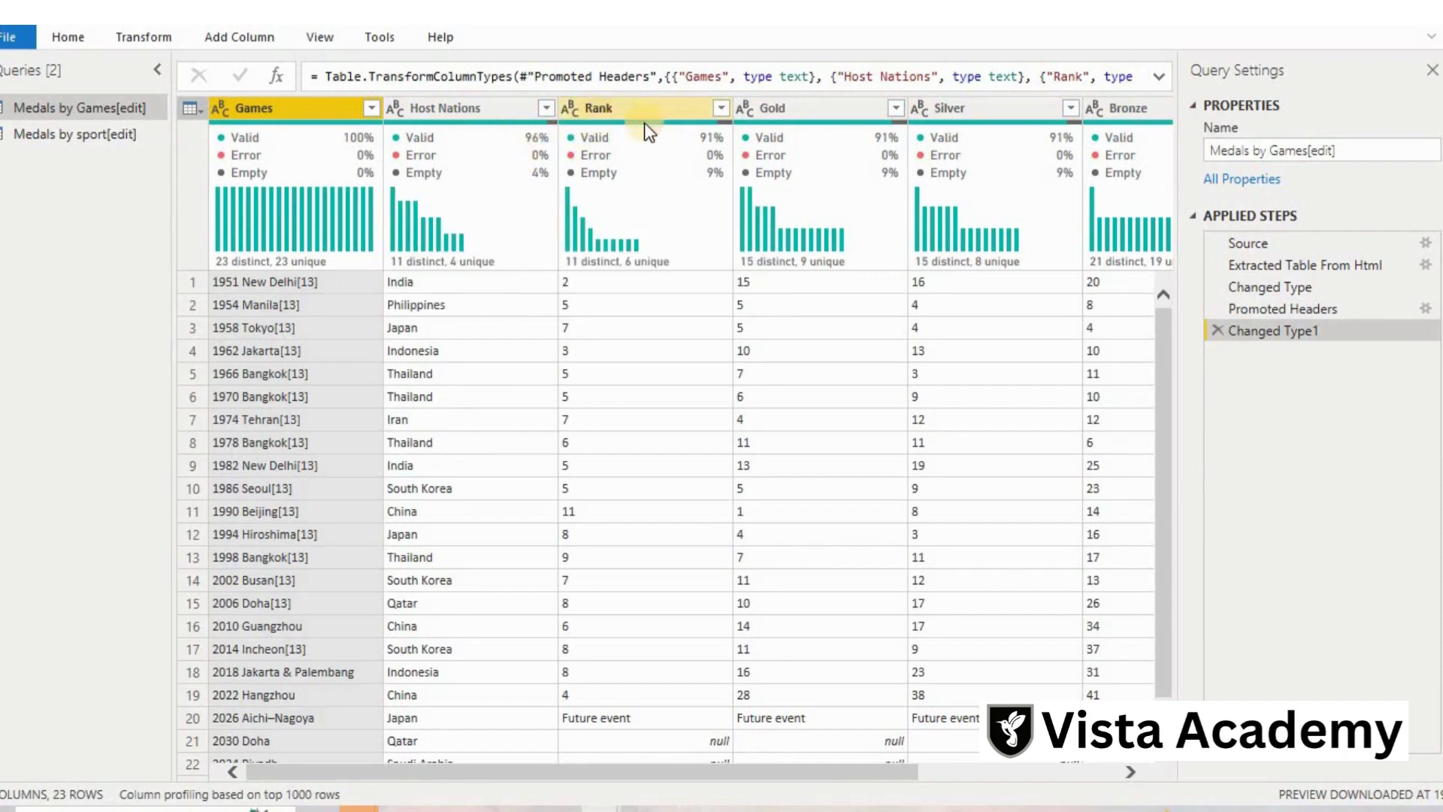
Change the Gold and Silver columns to Whole Number, replacing the current type conversion.
left_click(750, 110)
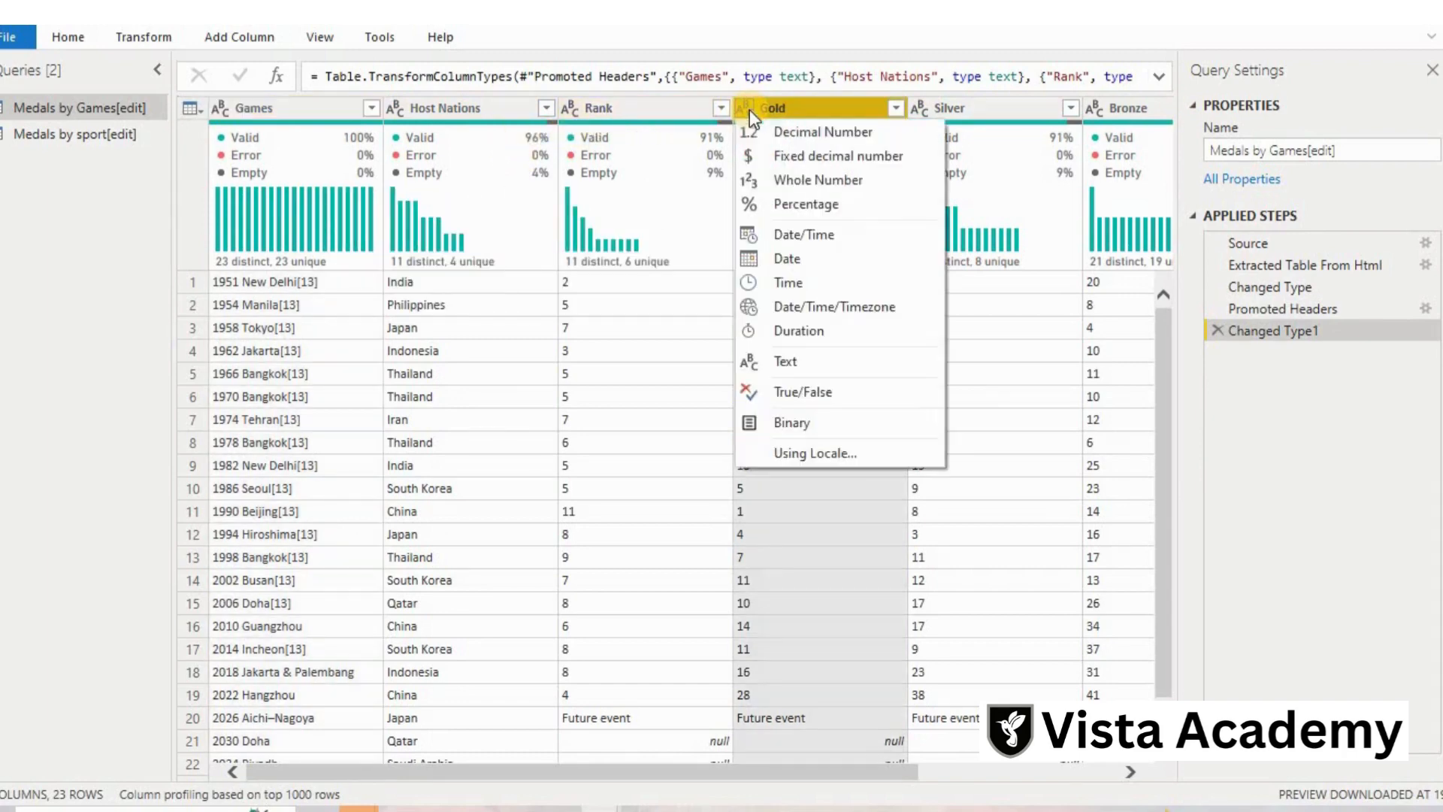
left_click(795, 187)
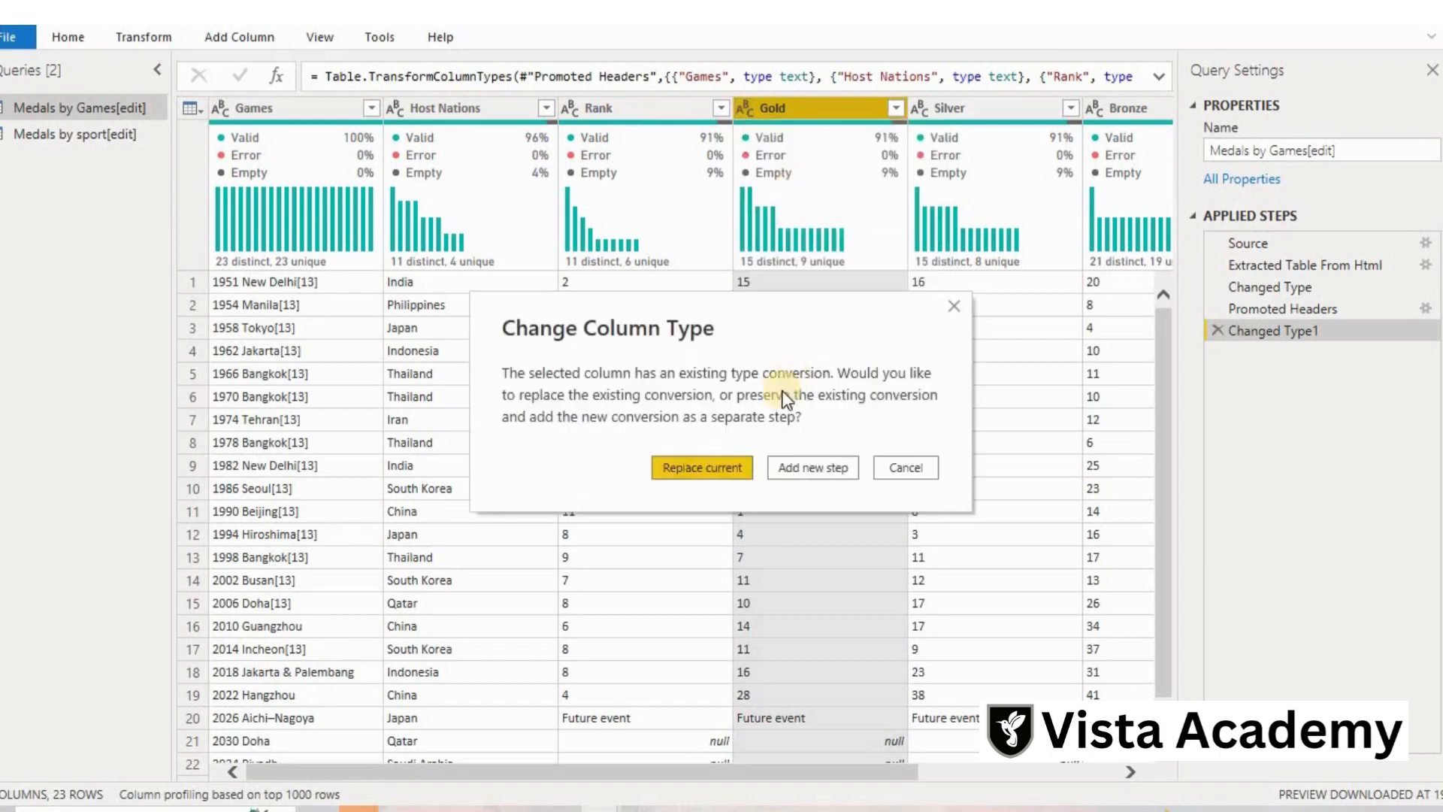
left_click(714, 474)
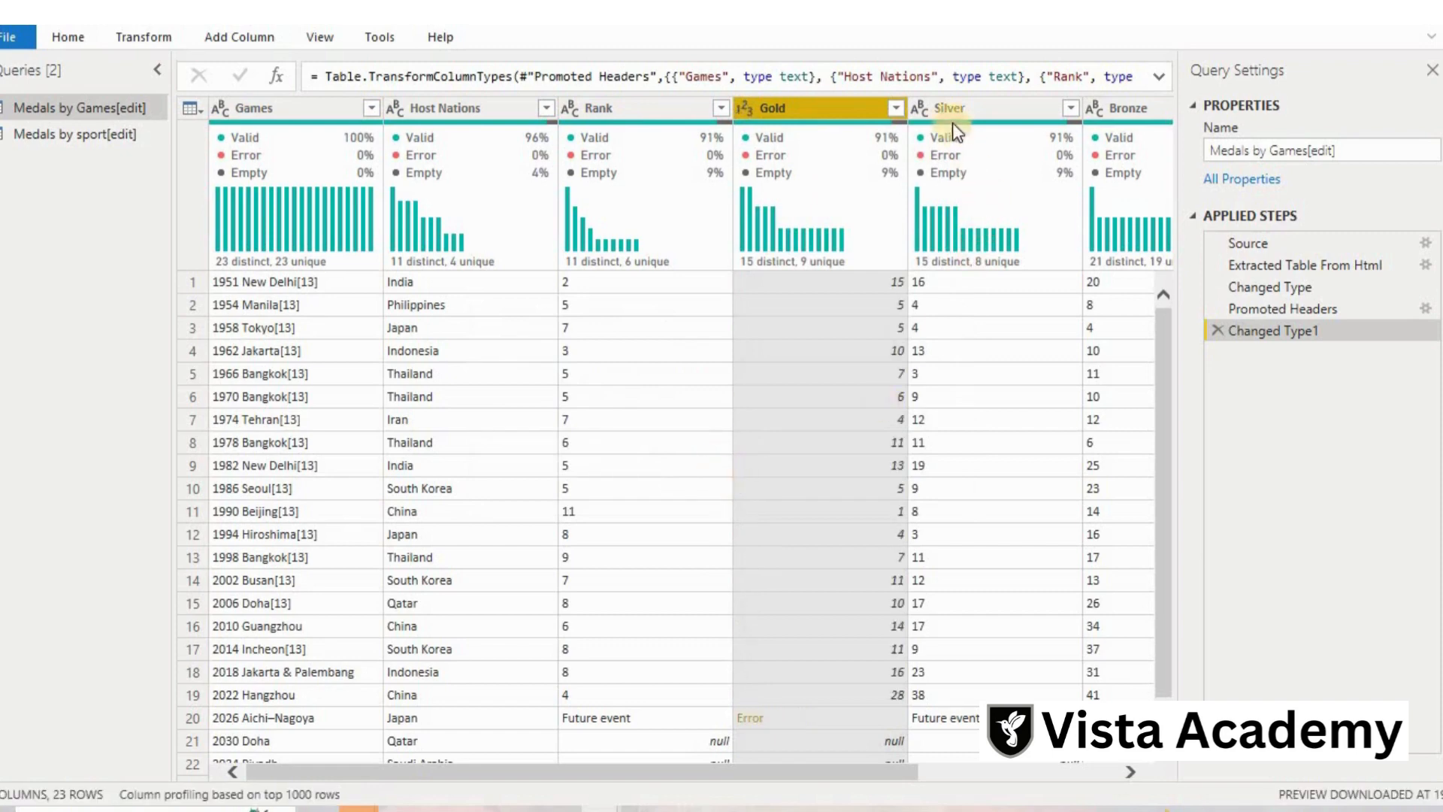
left_click(919, 109)
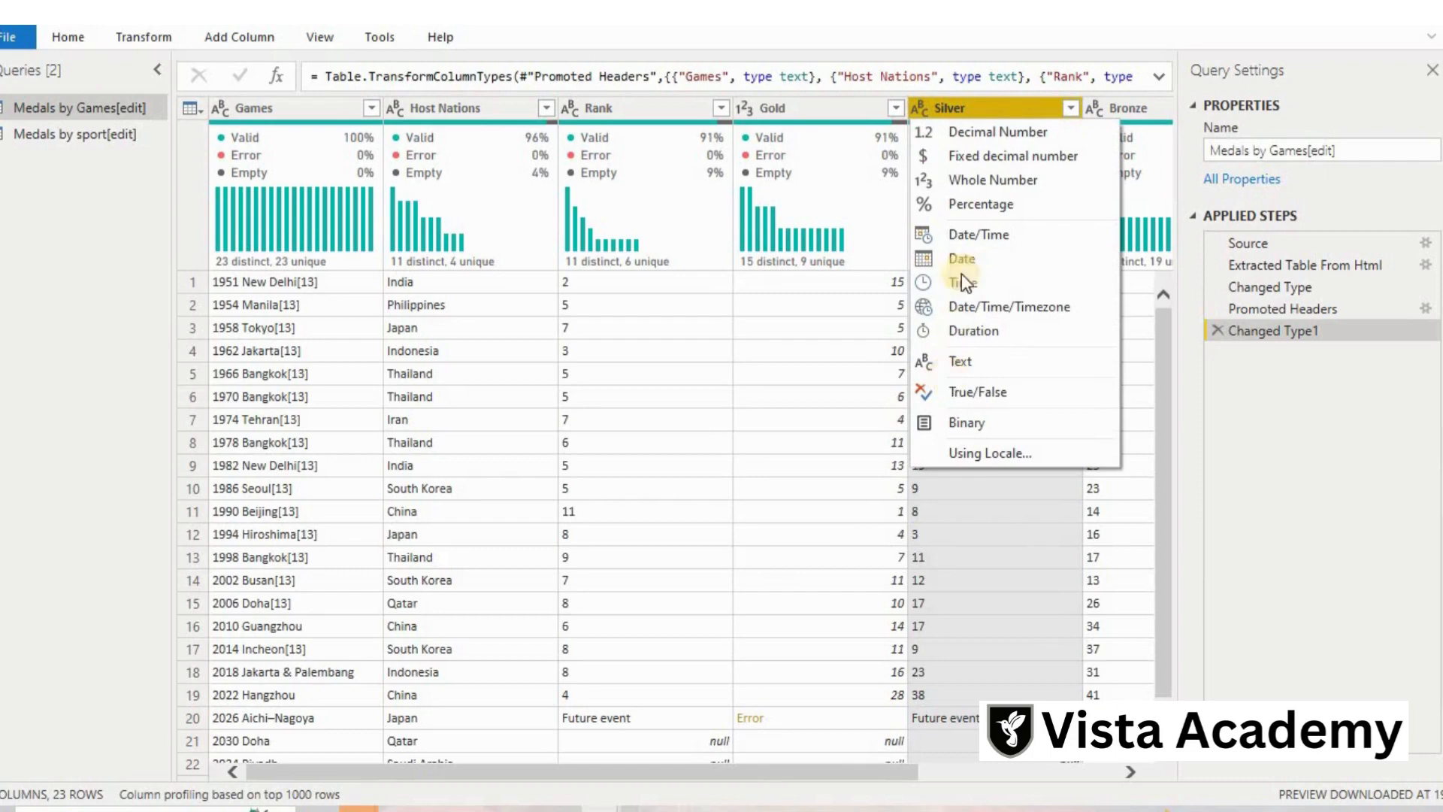
left_click(977, 183)
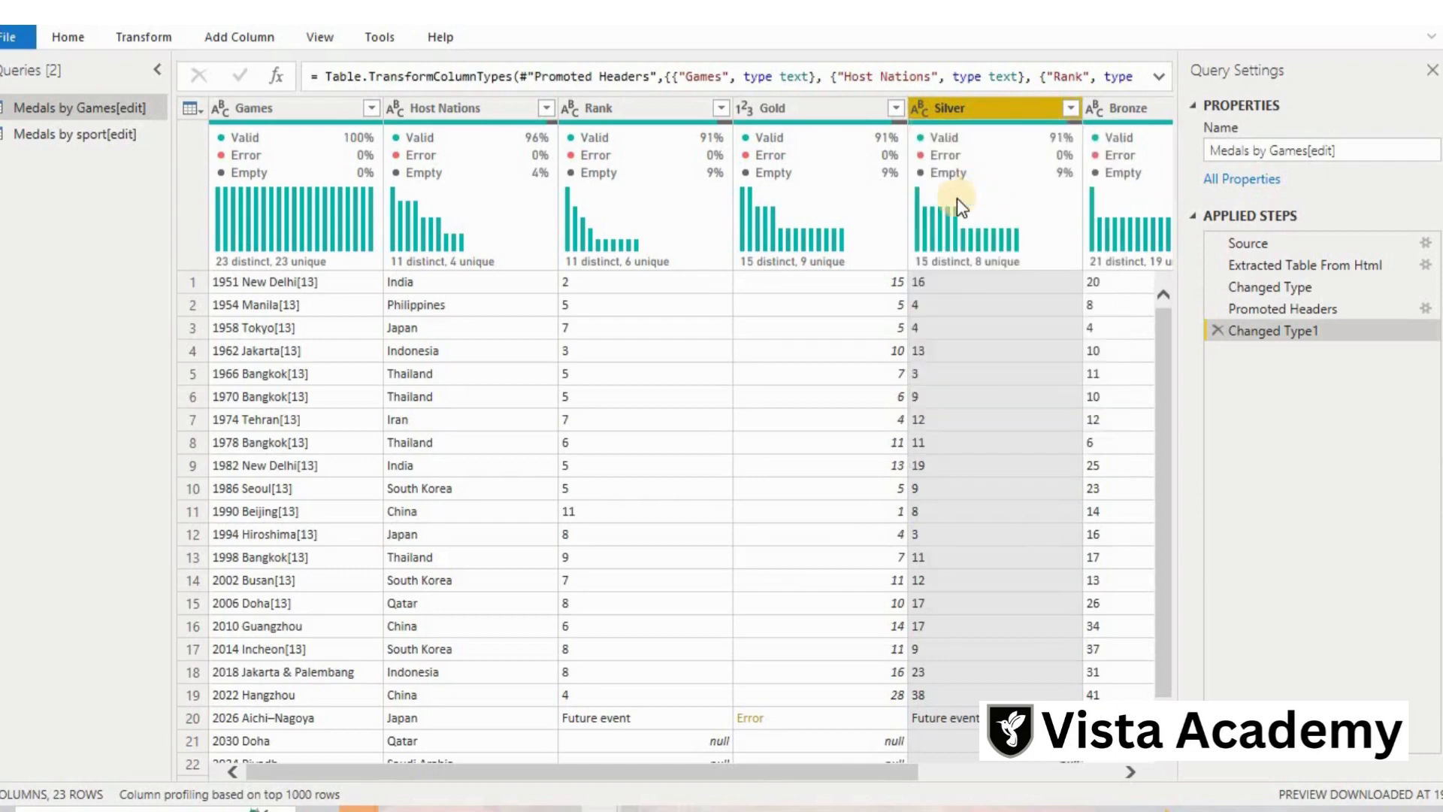
left_click(683, 471)
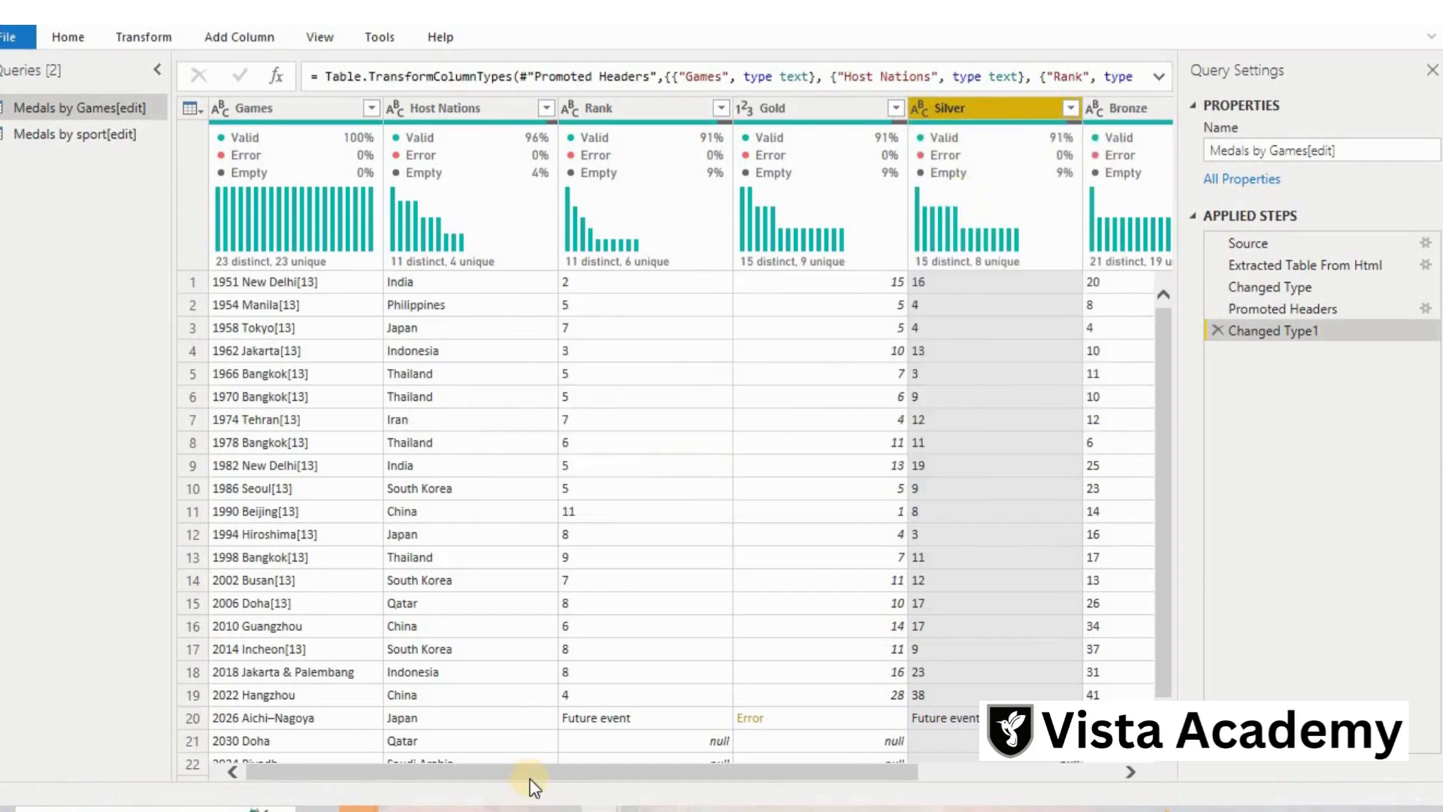
Change the Bronze and Total columns to Whole Number, replacing the current type conversion.
left_click_drag(550, 771, 1106, 780)
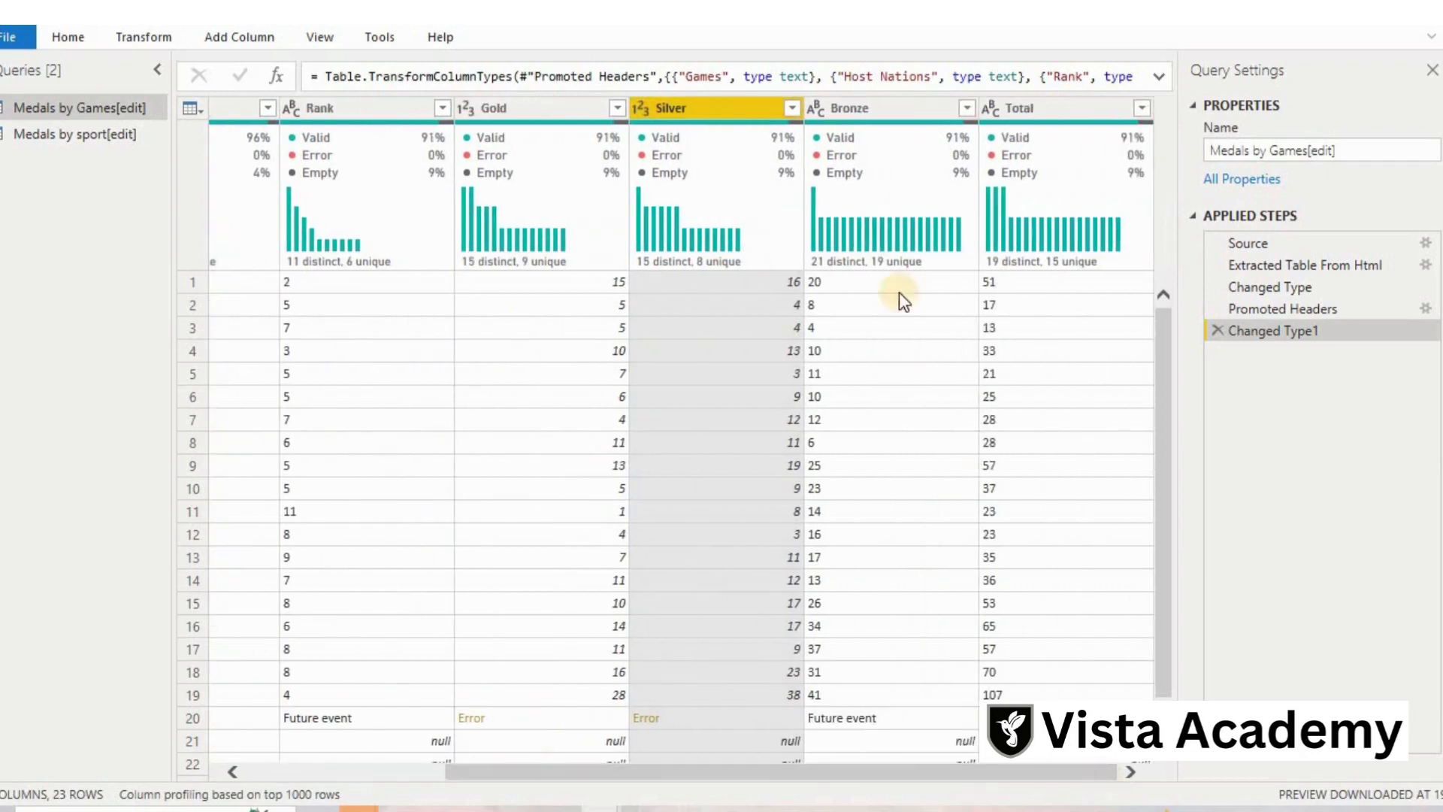
left_click(812, 111)
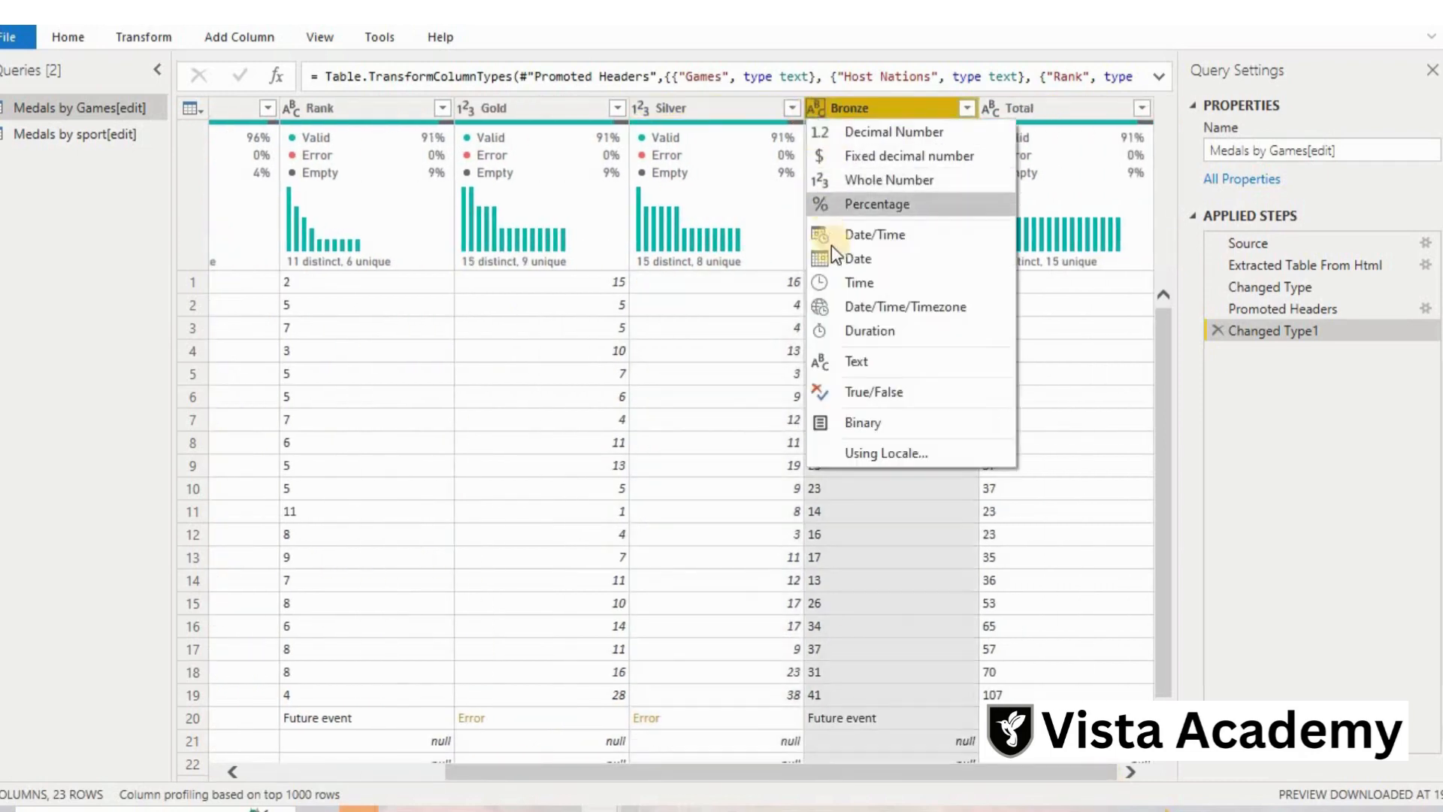
left_click(882, 179)
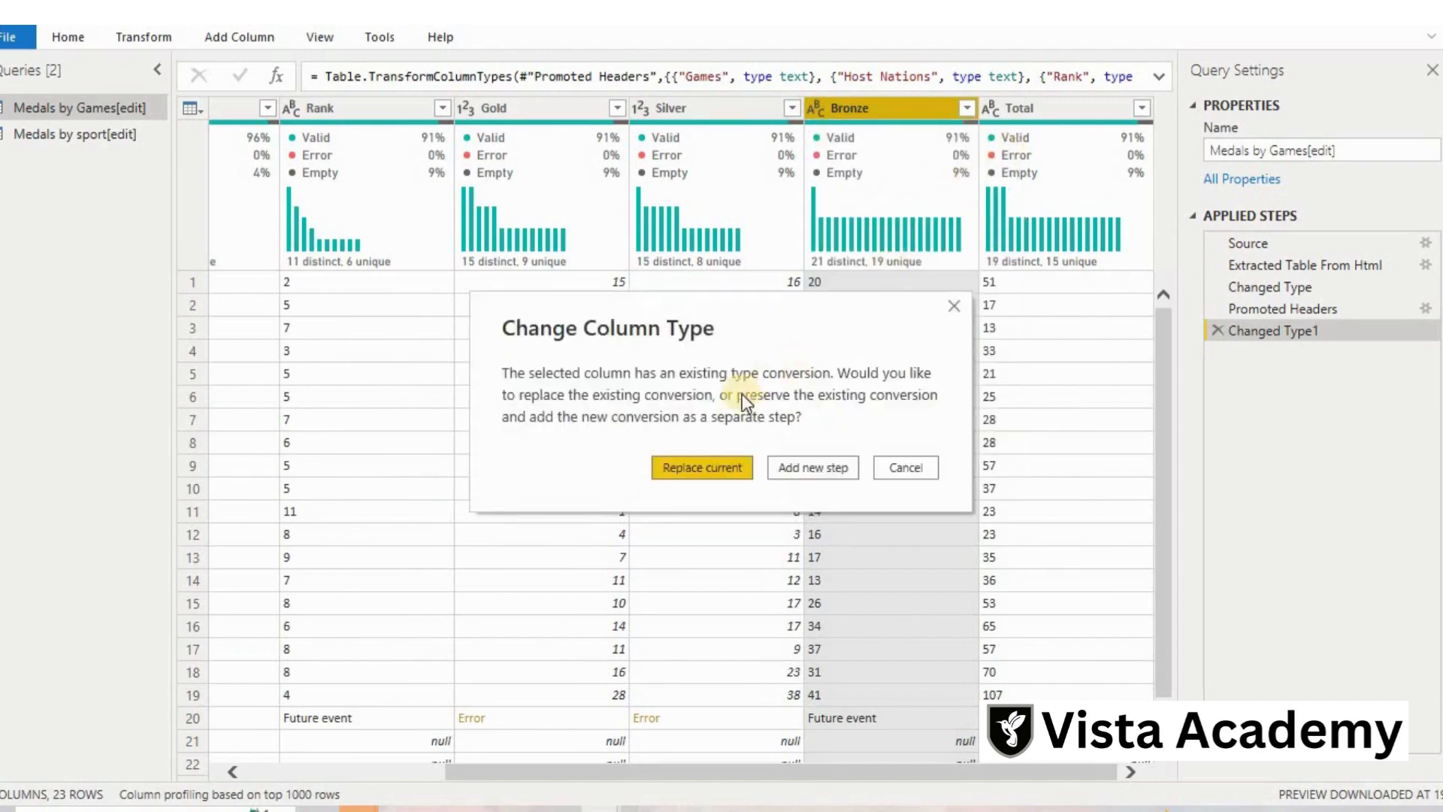
left_click(687, 465)
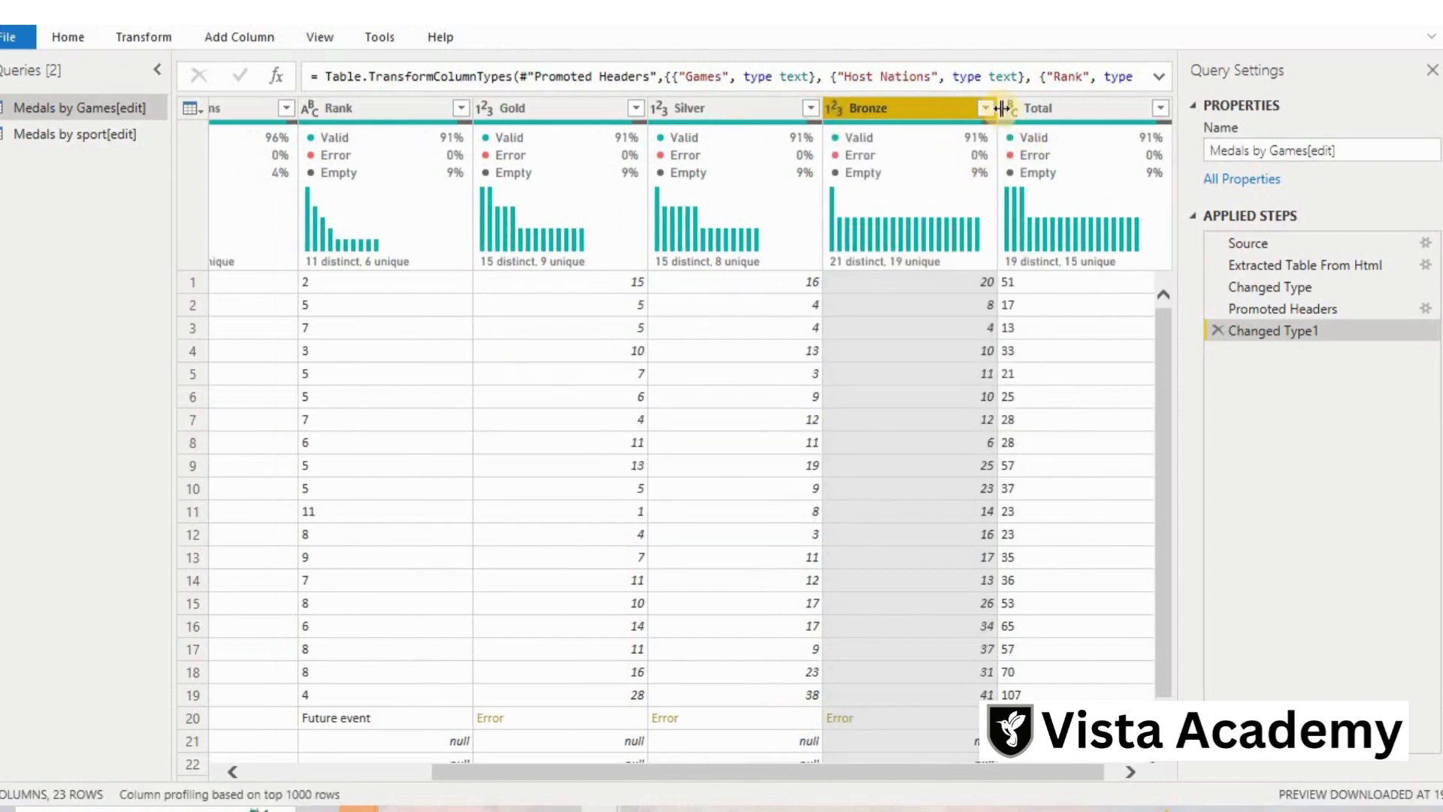
left_click(1014, 108)
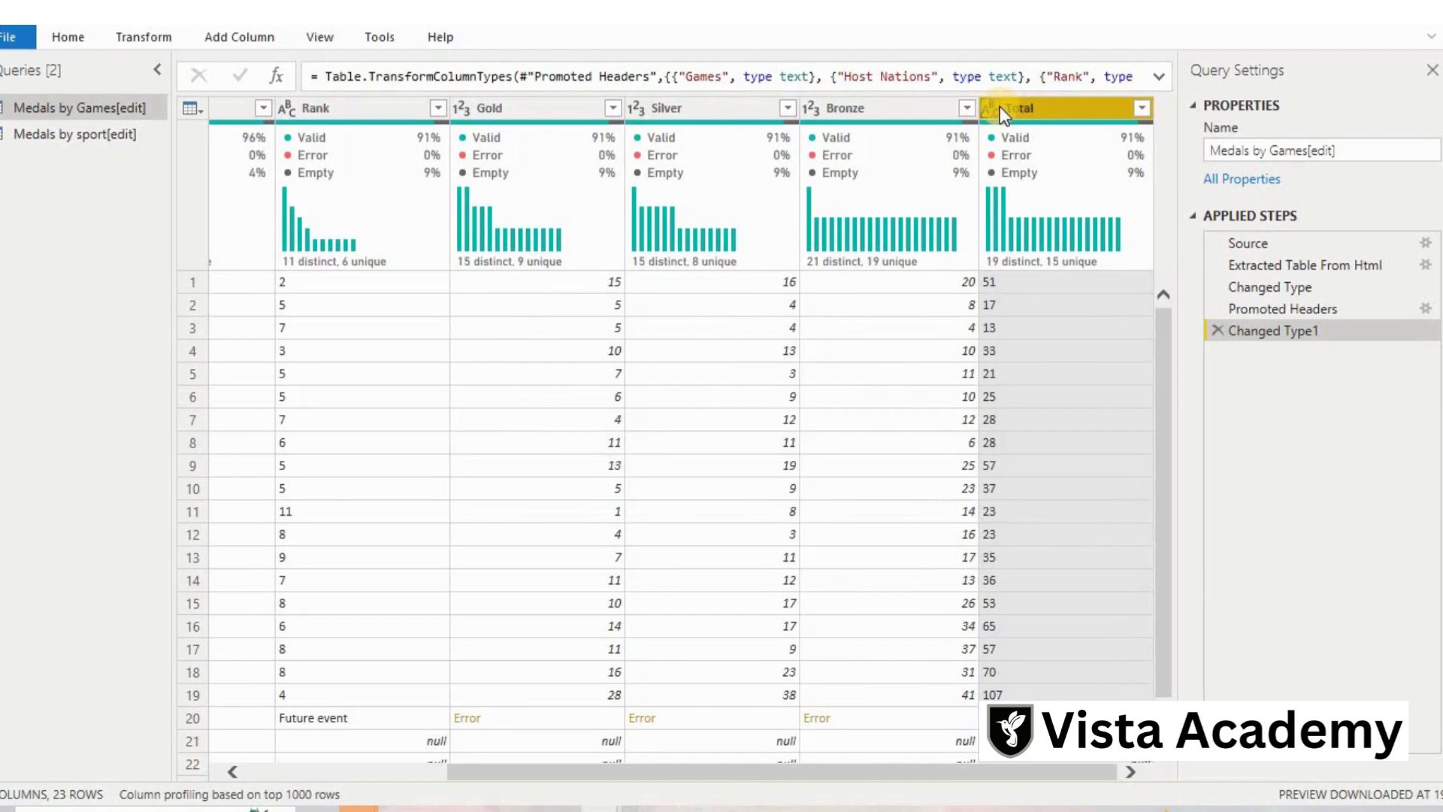
left_click(993, 109)
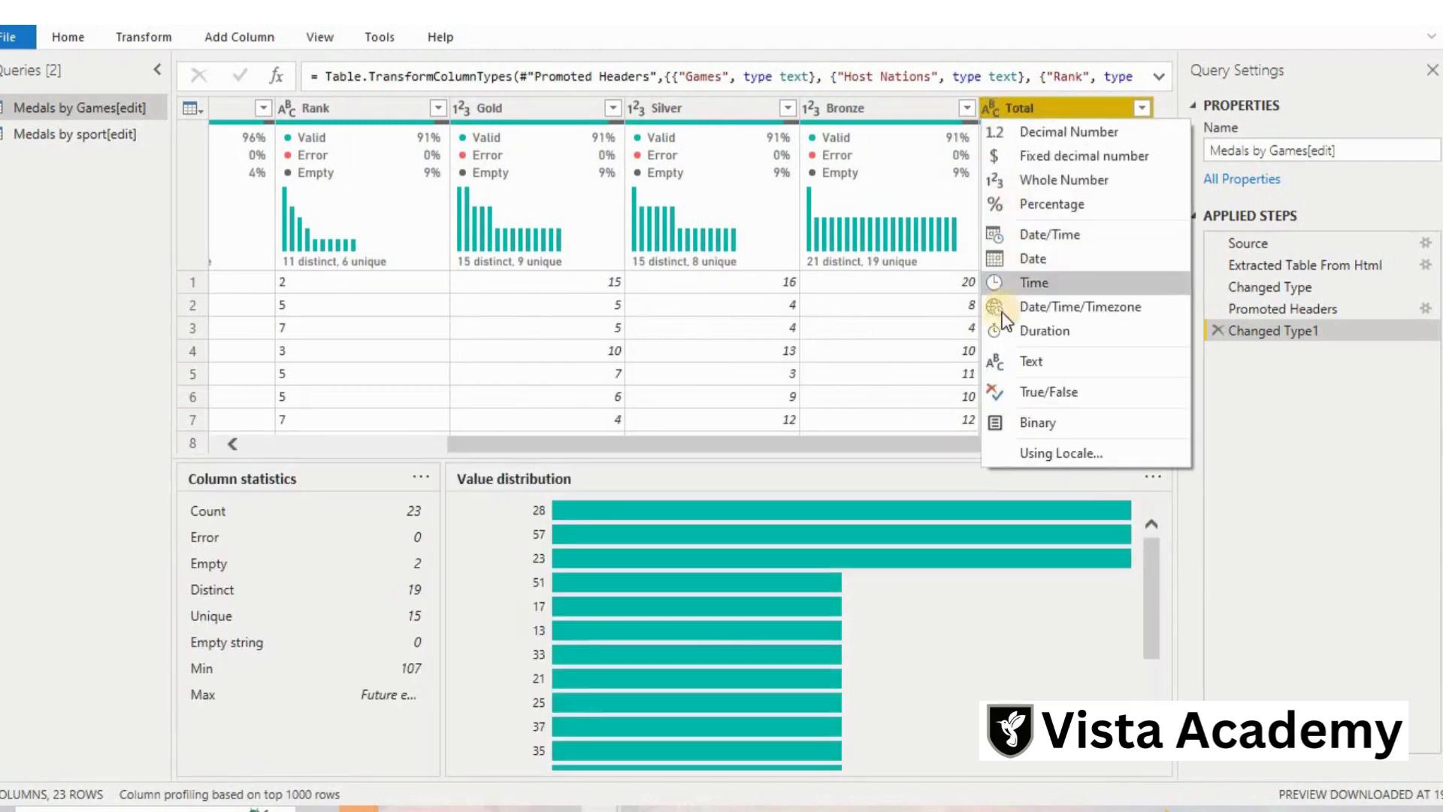
left_click(1030, 180)
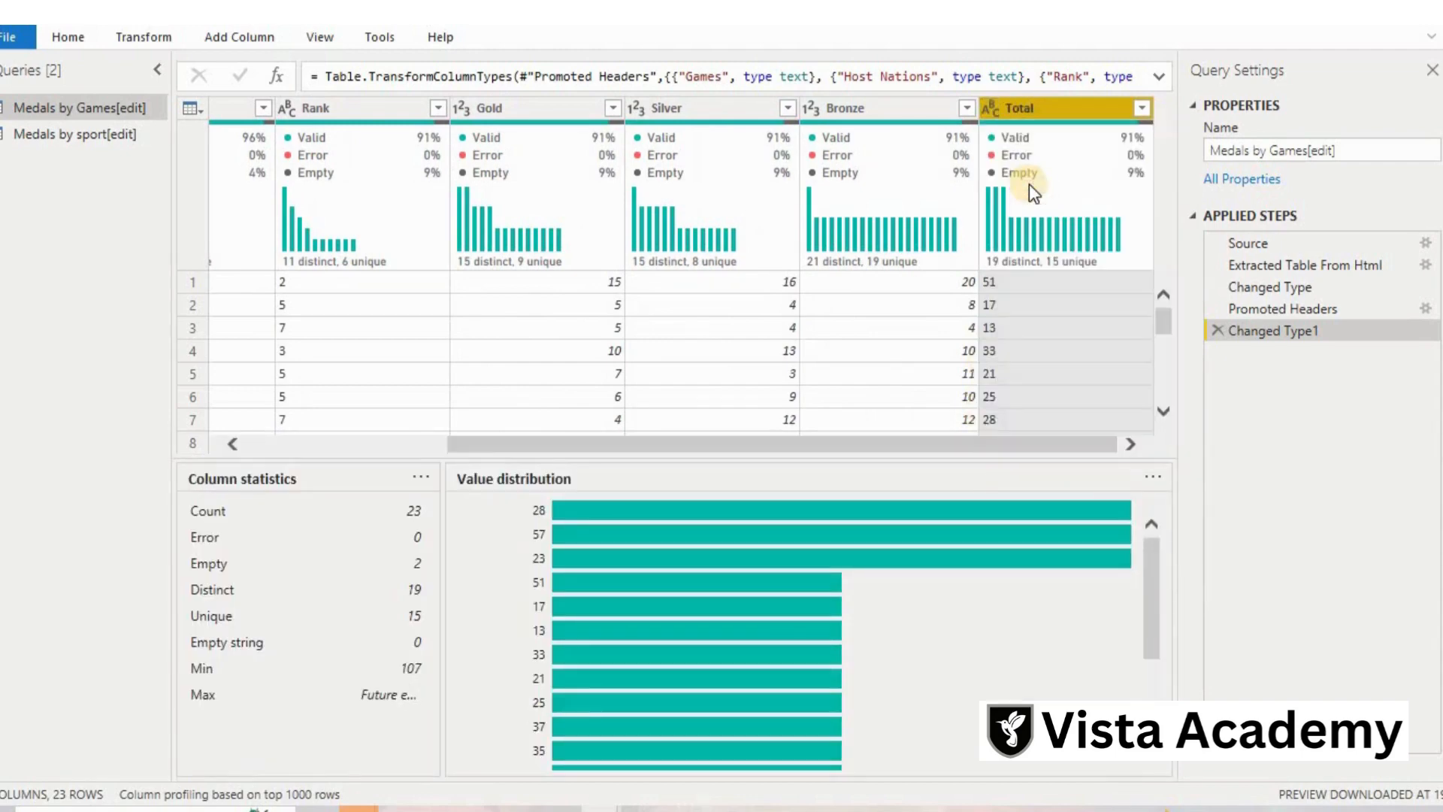
left_click(702, 468)
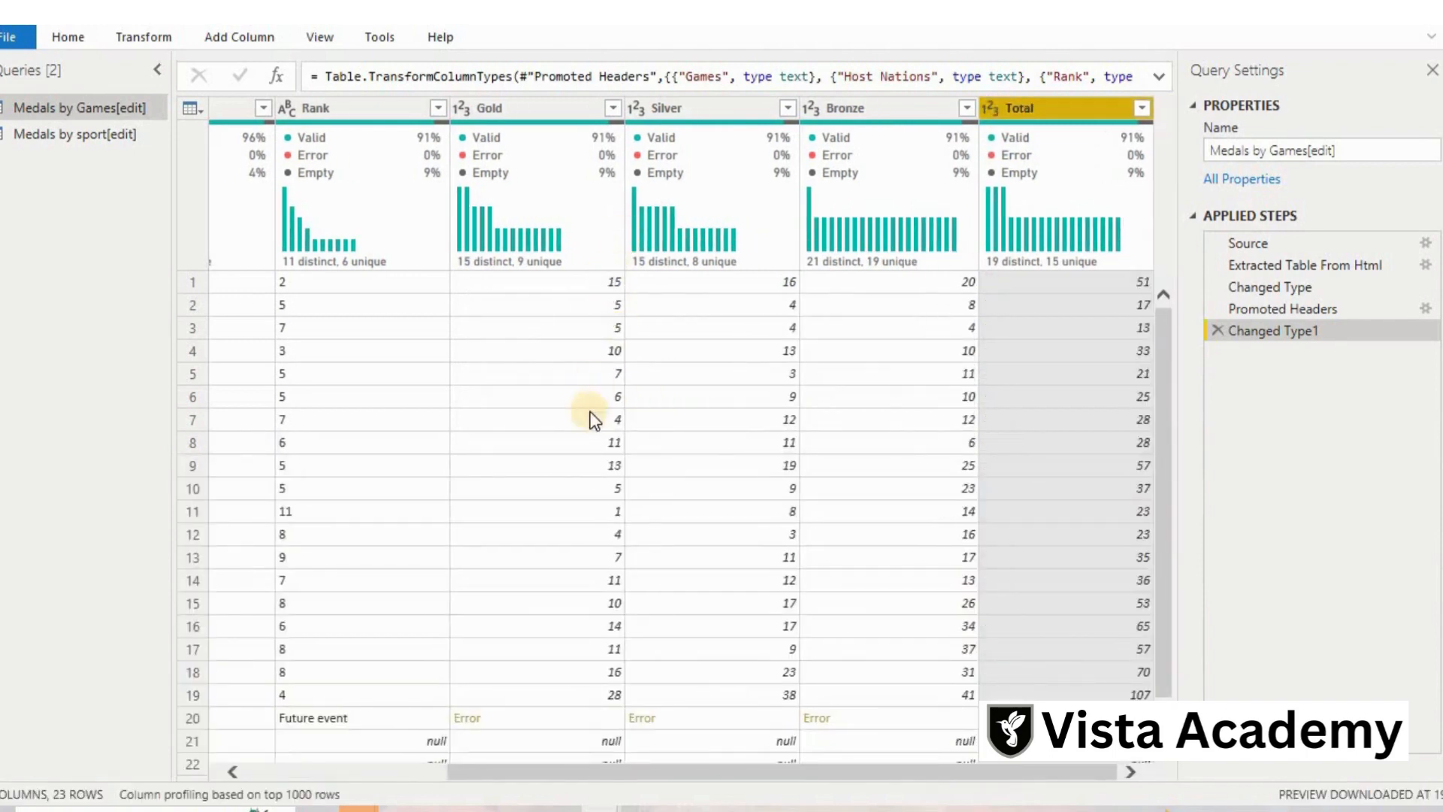
scroll(592, 413, "down", 2)
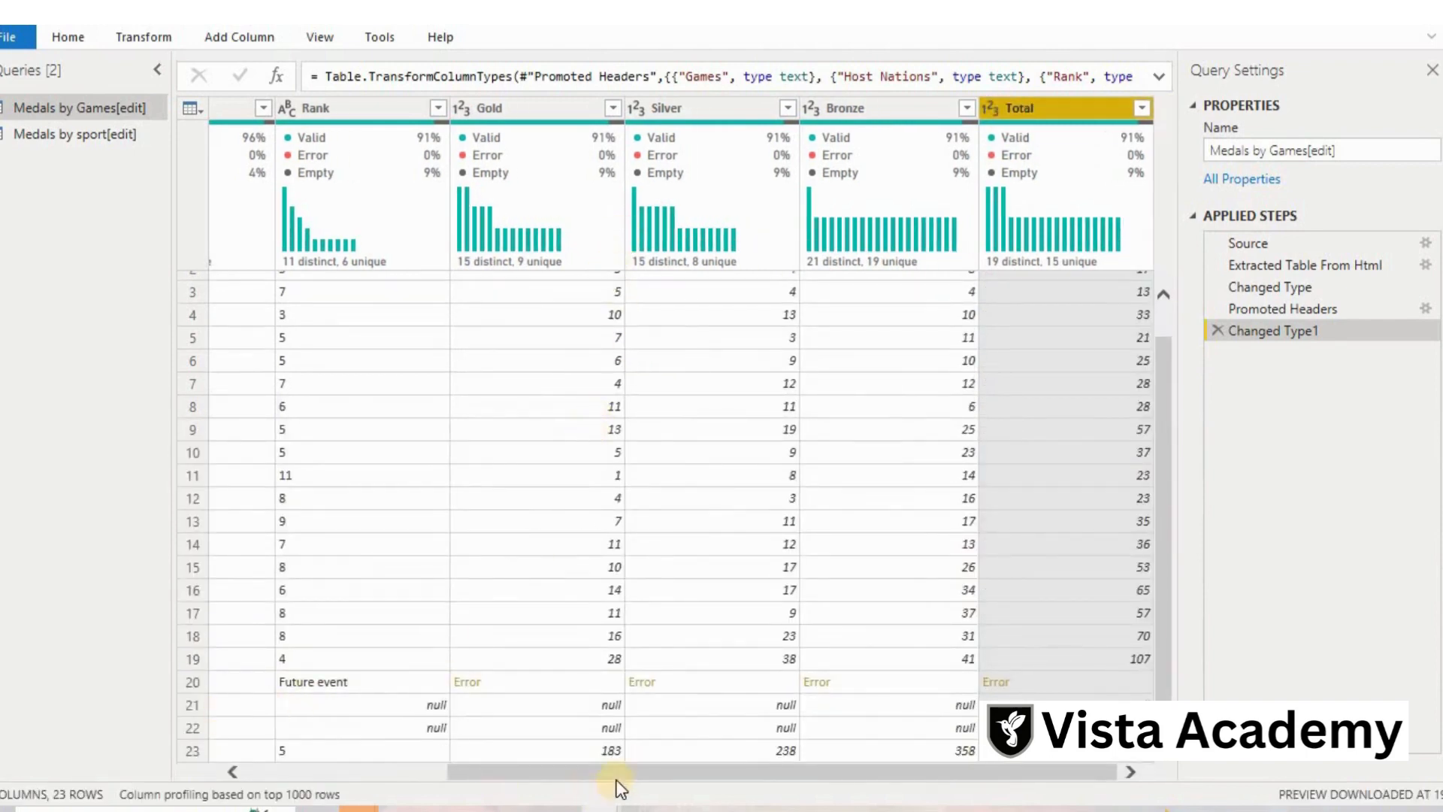
Remove the bottom 4 rows from the Medals by Games[edit] query.
left_click(287, 774)
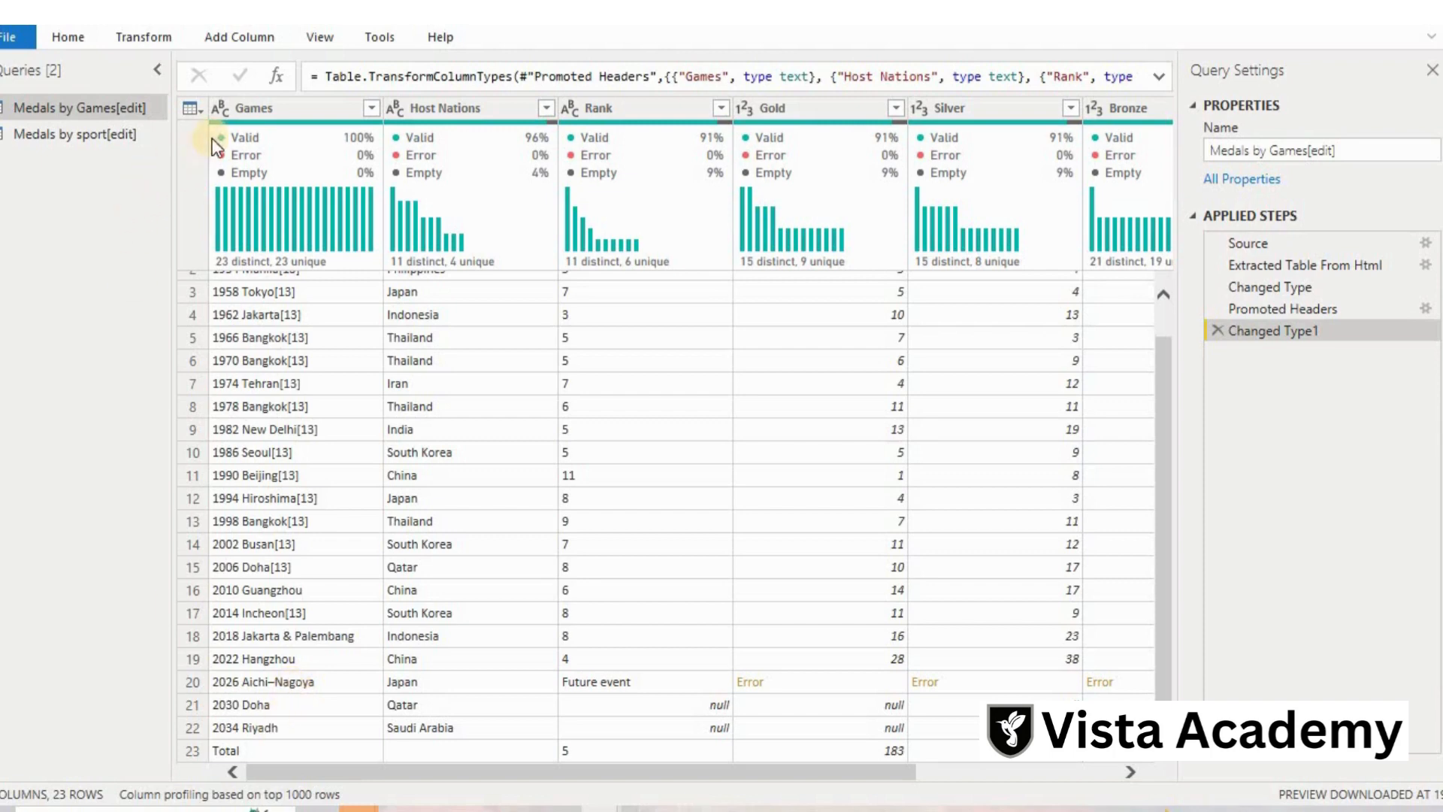
left_click(206, 110)
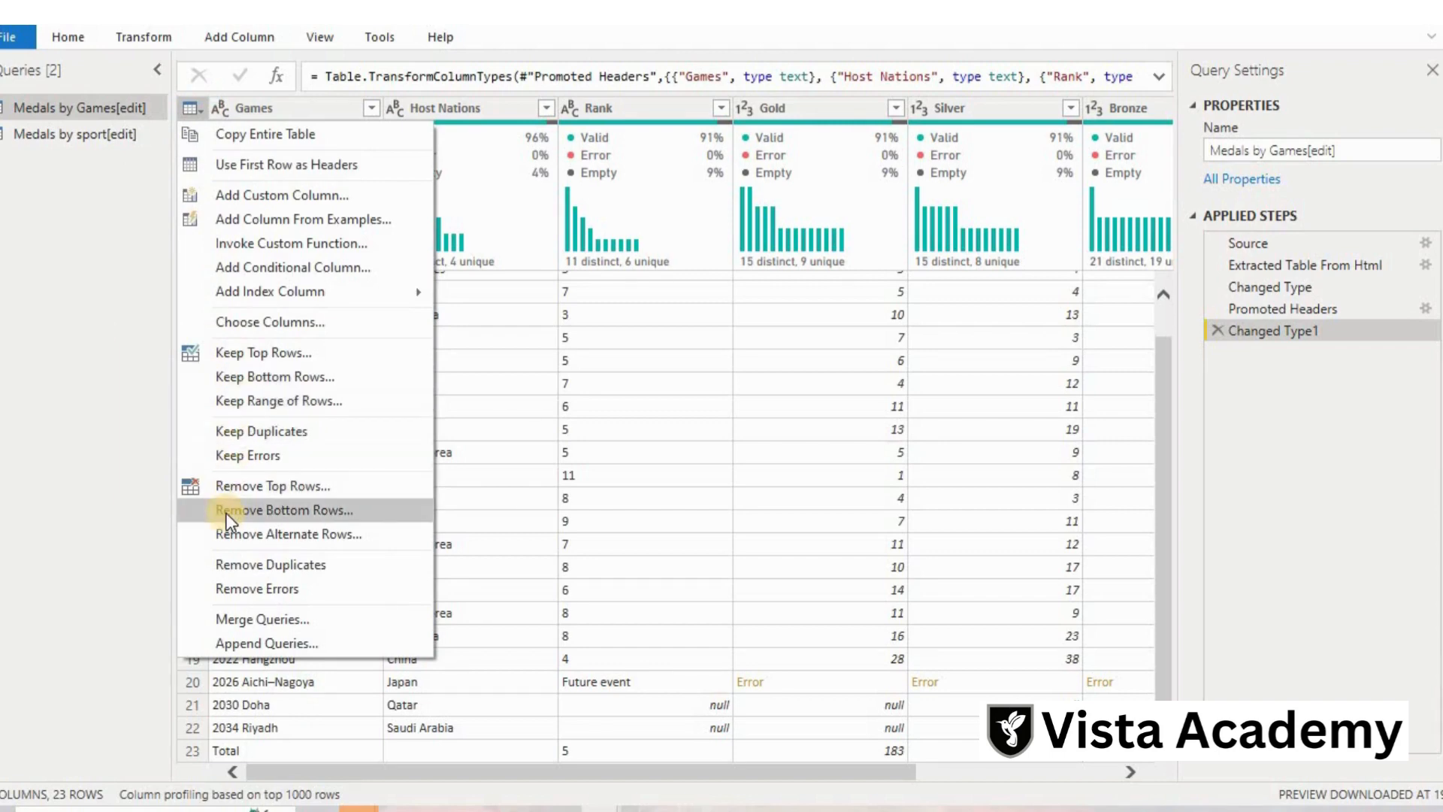
left_click(254, 511)
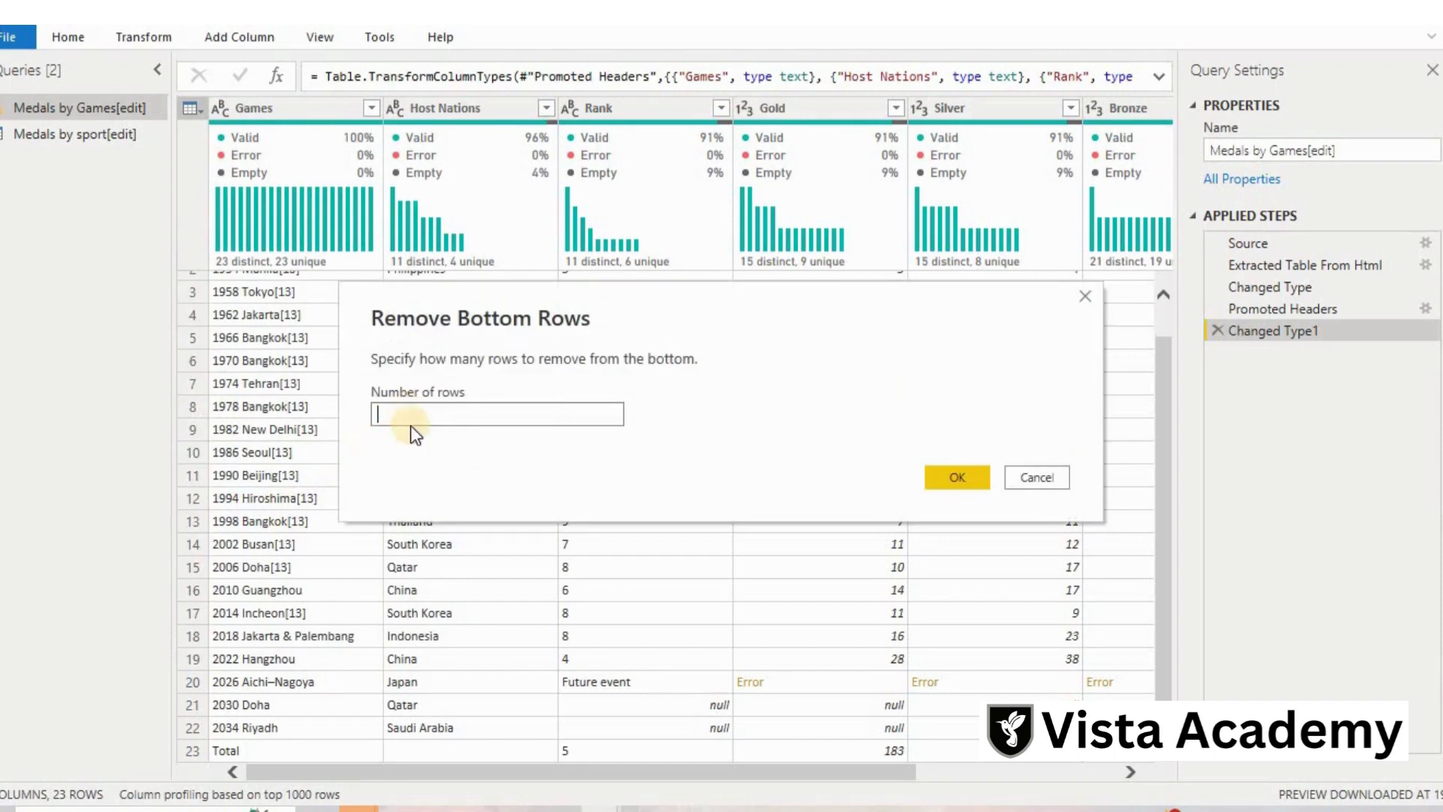
left_click(962, 484)
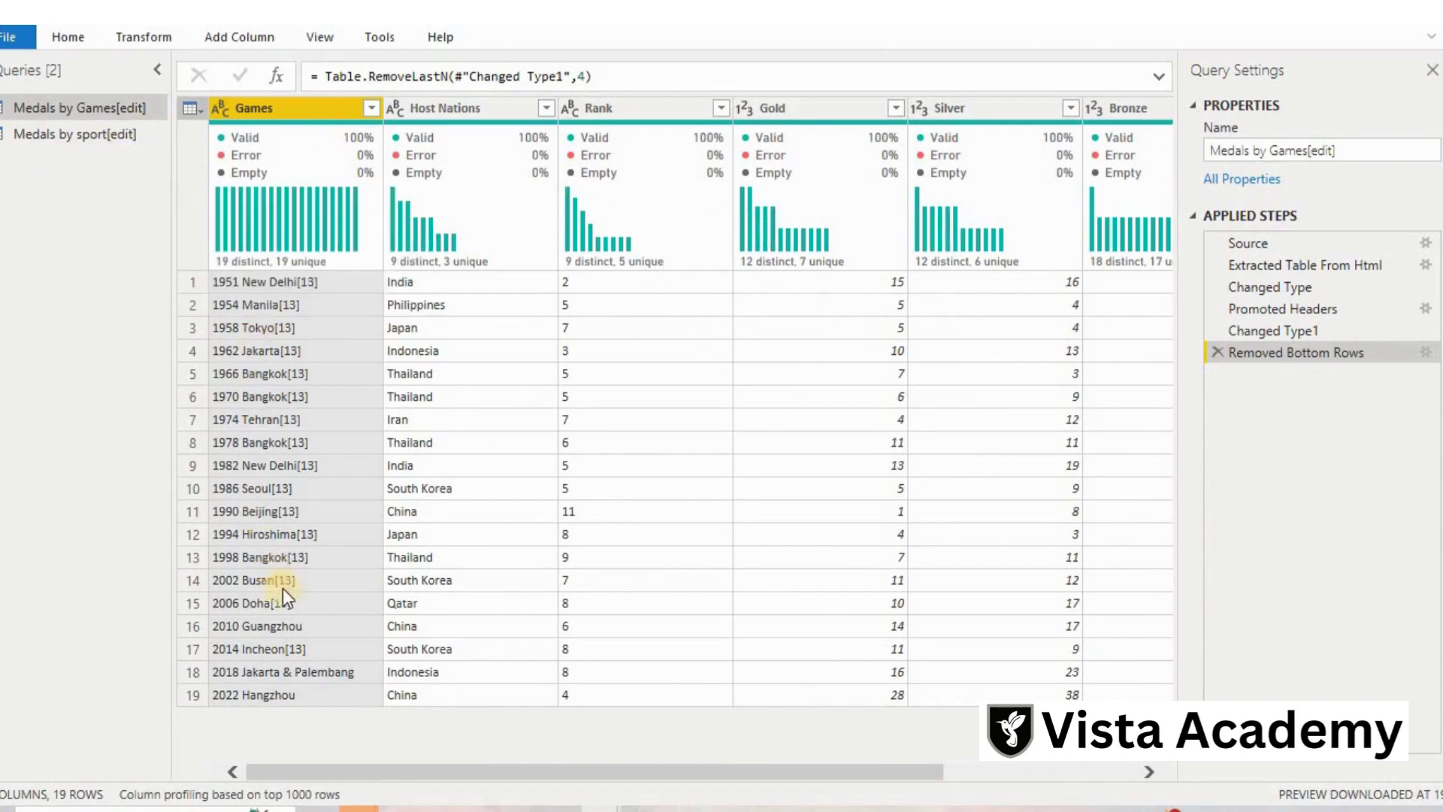
Split the Games column by the Space delimiter at each occurrence.
mouse_move(278, 278)
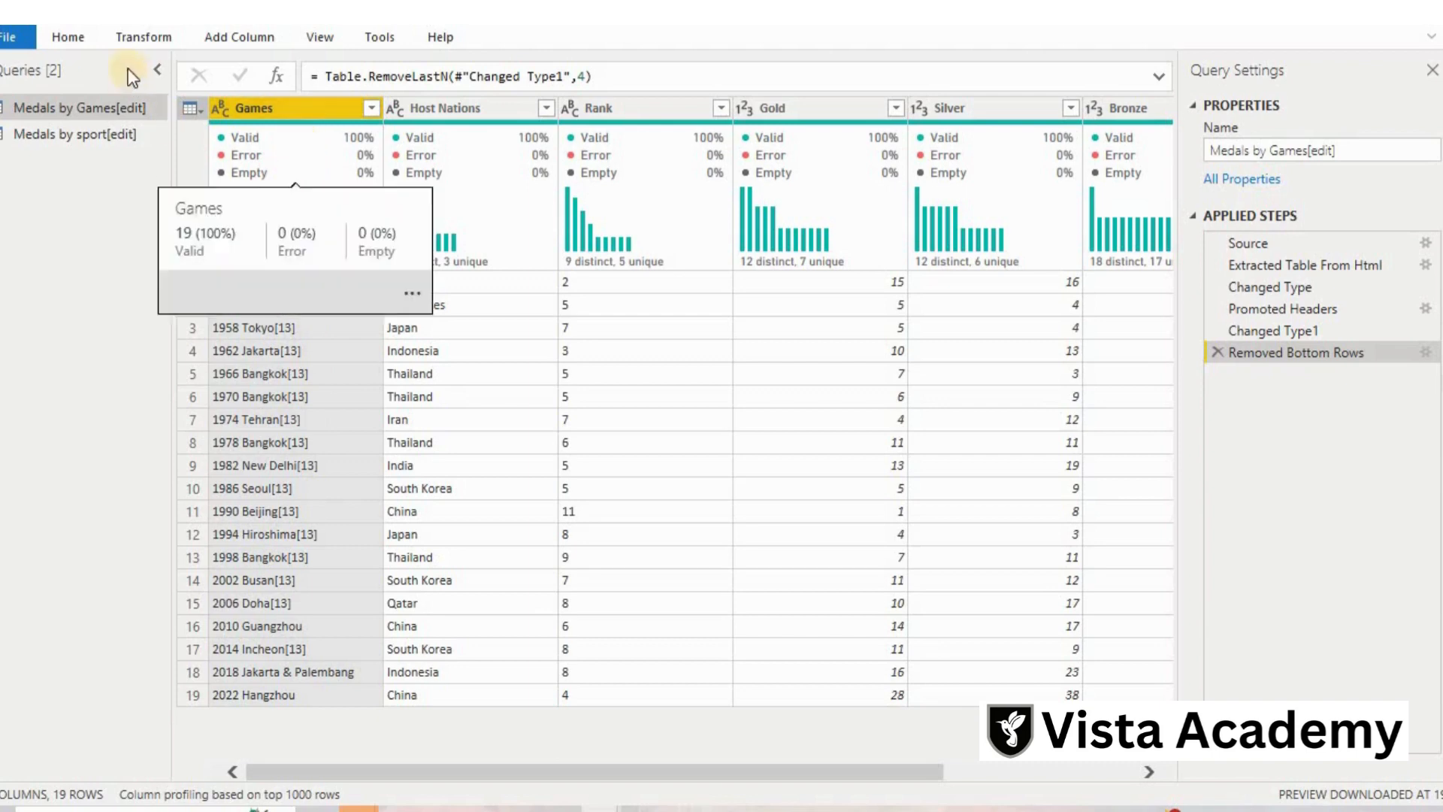
left_click(142, 37)
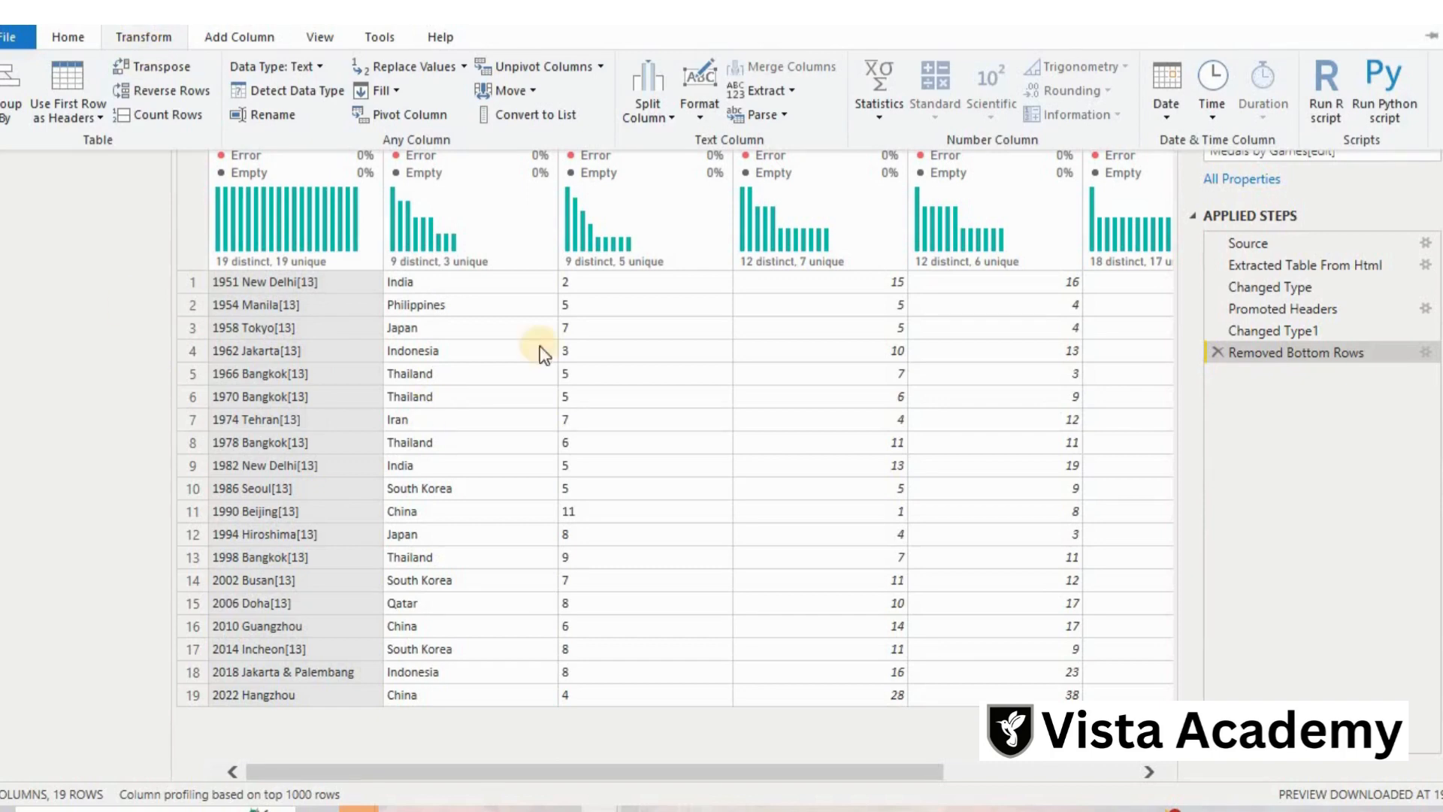
left_click(664, 114)
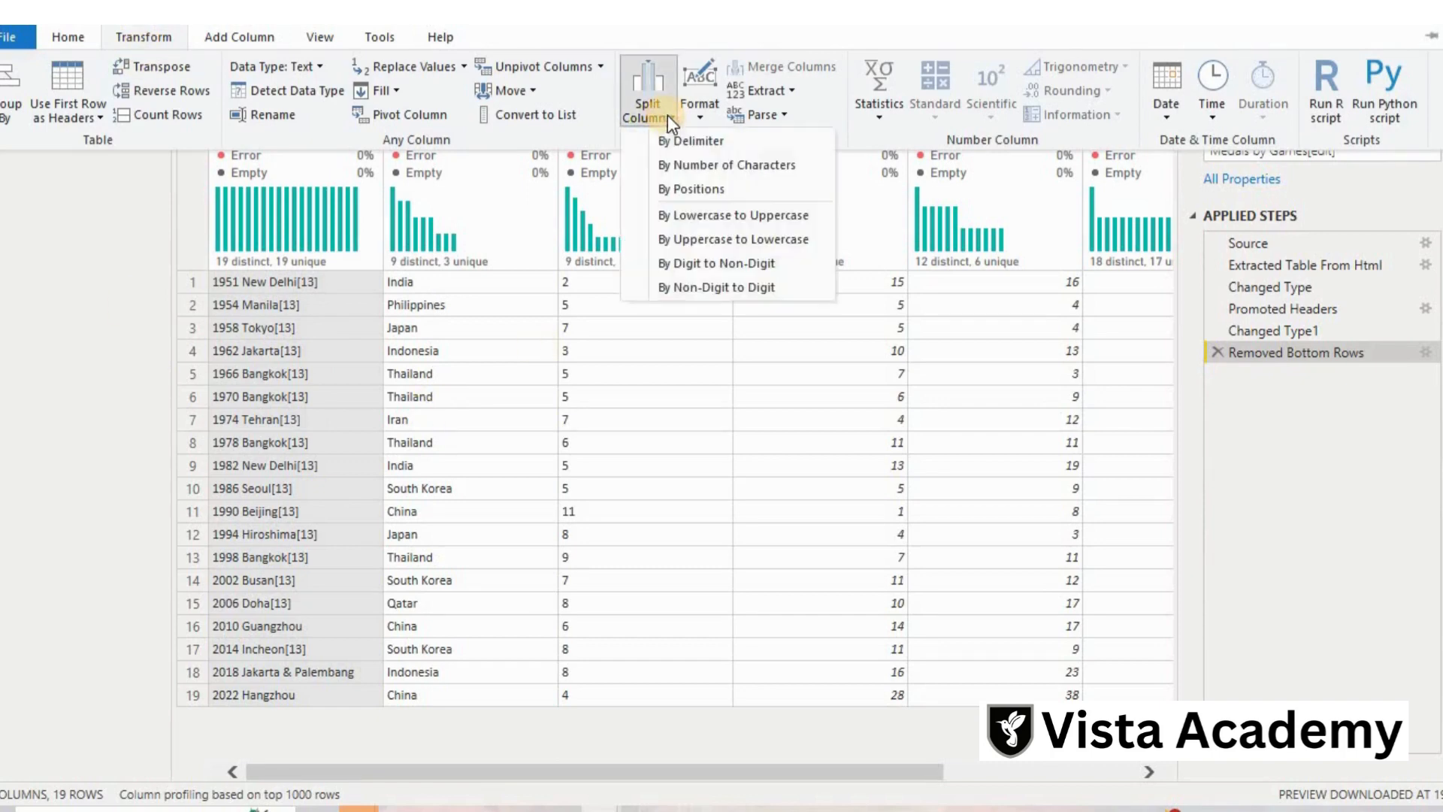
left_click(690, 140)
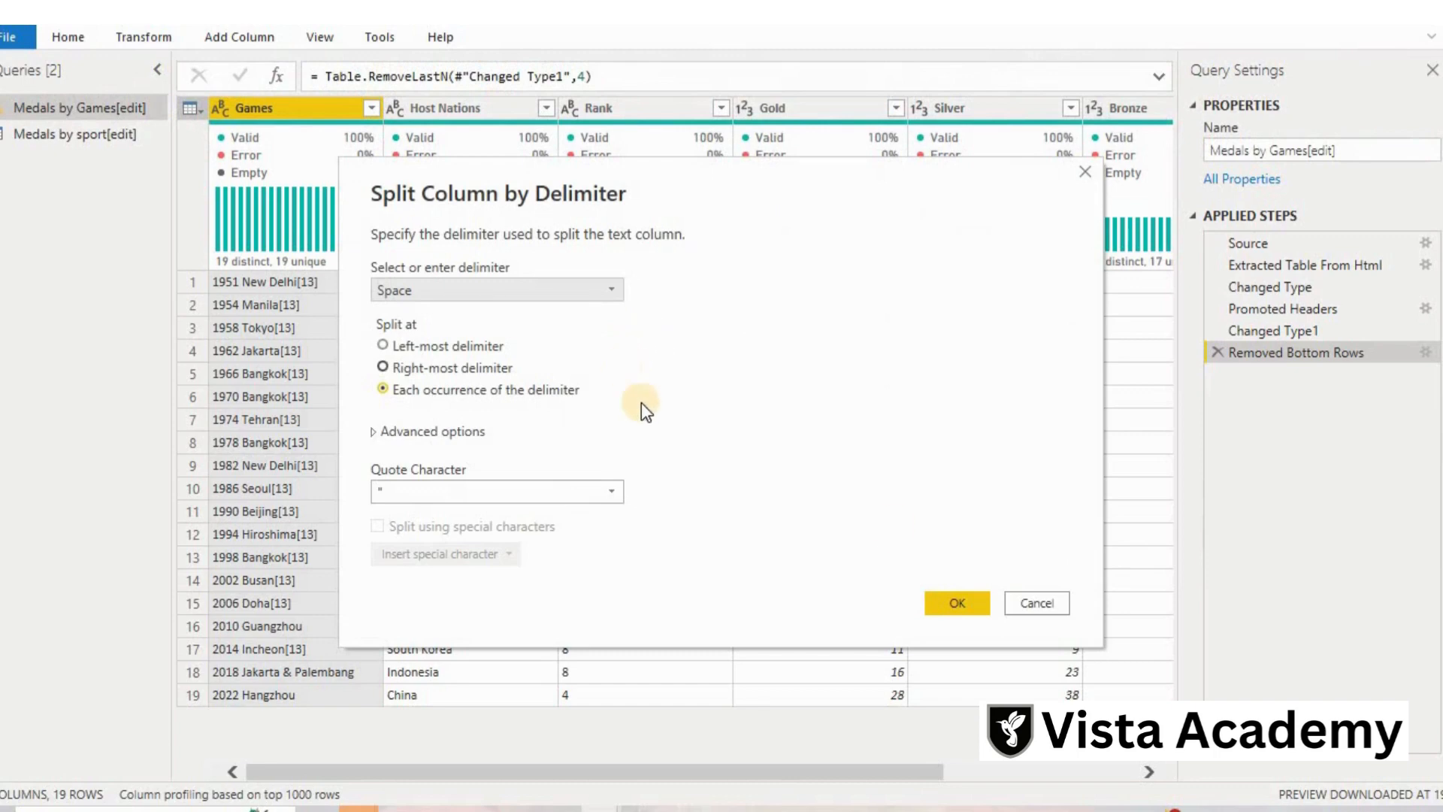
left_click(949, 604)
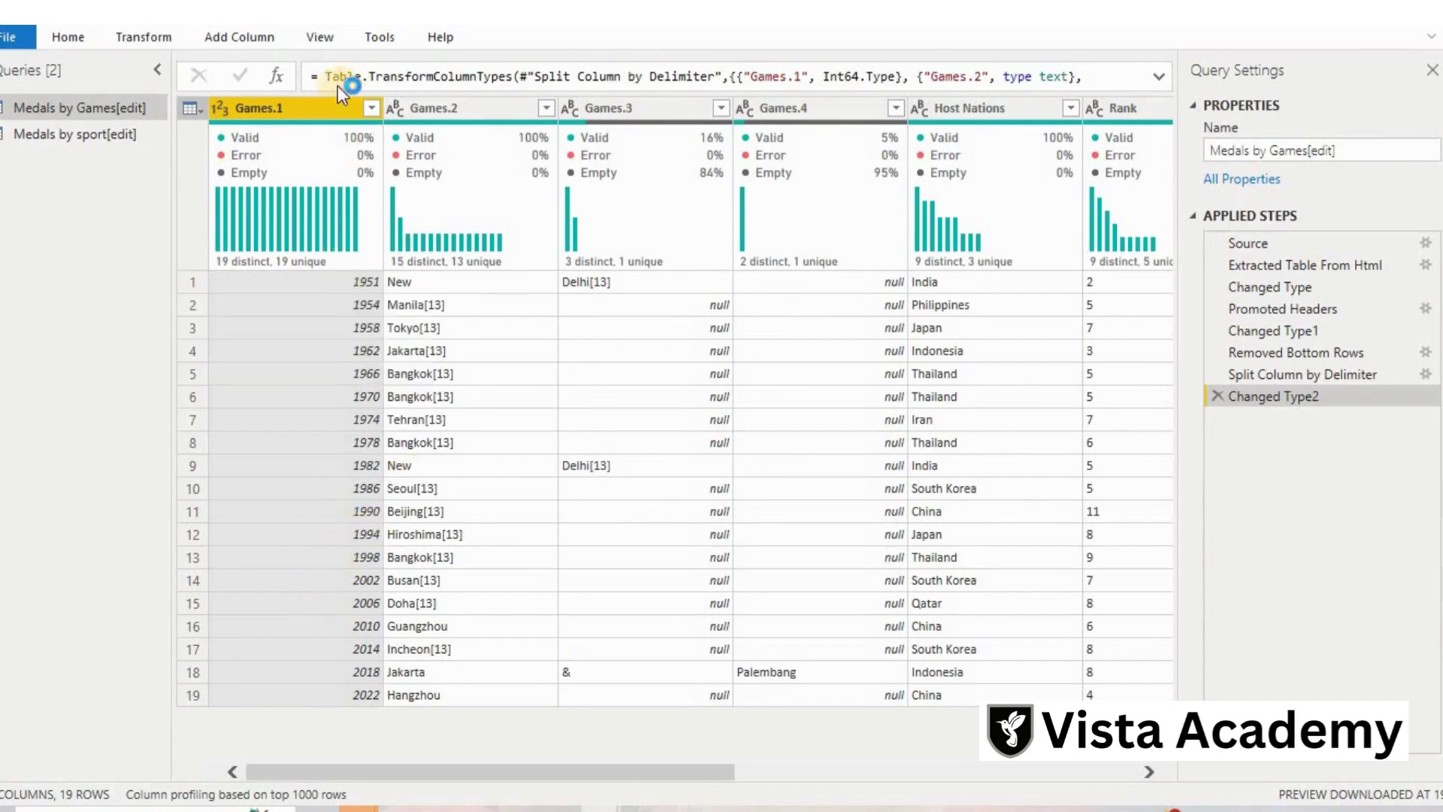
Rename the Games.1 column to YEARS.
left_click(304, 103)
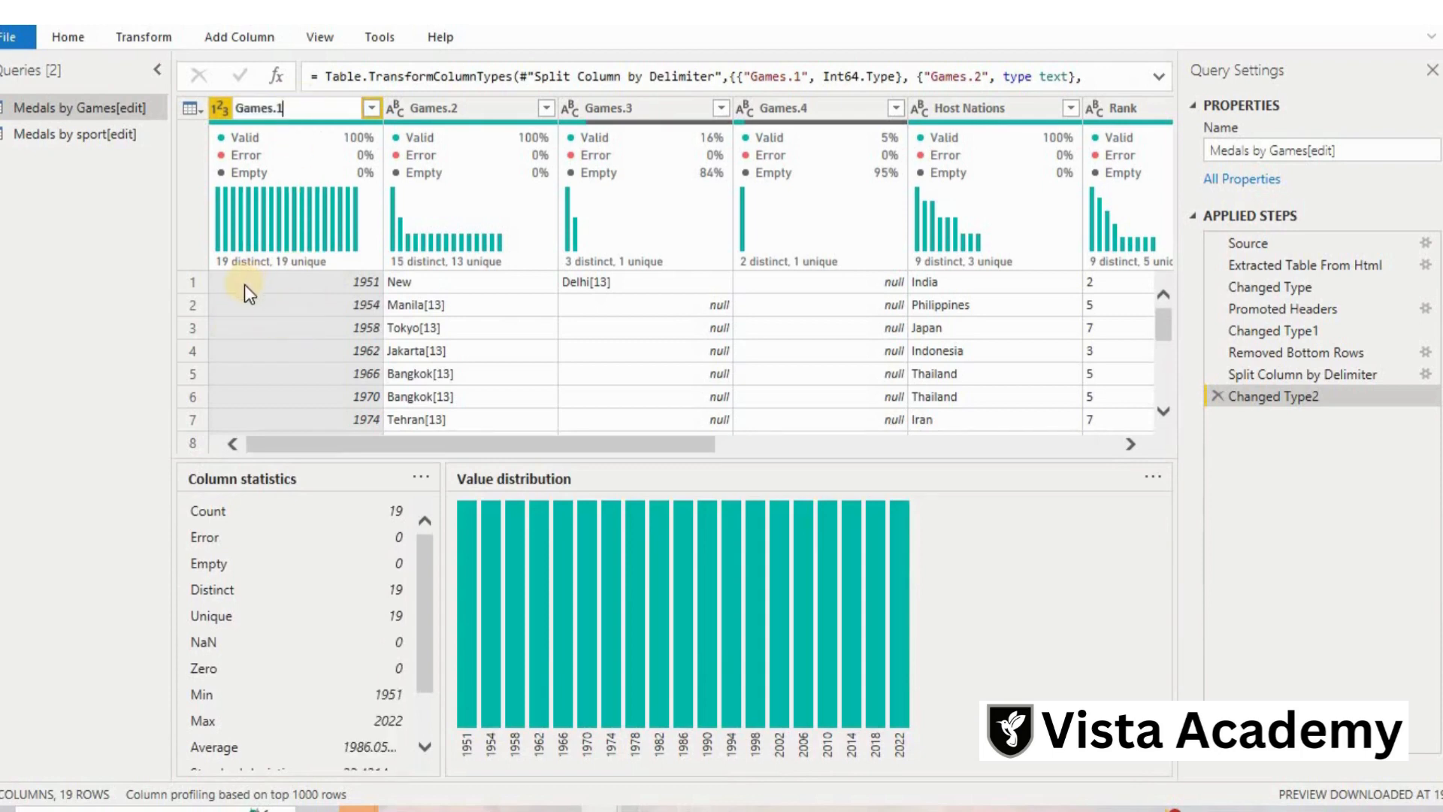
key("BackSpace")
key("BackSpace")
key("BackSpace")
key("BackSpace")
key("BackSpace")
key("BackSpace")
key("BackSpace")
type("YEARS")
key("Return")
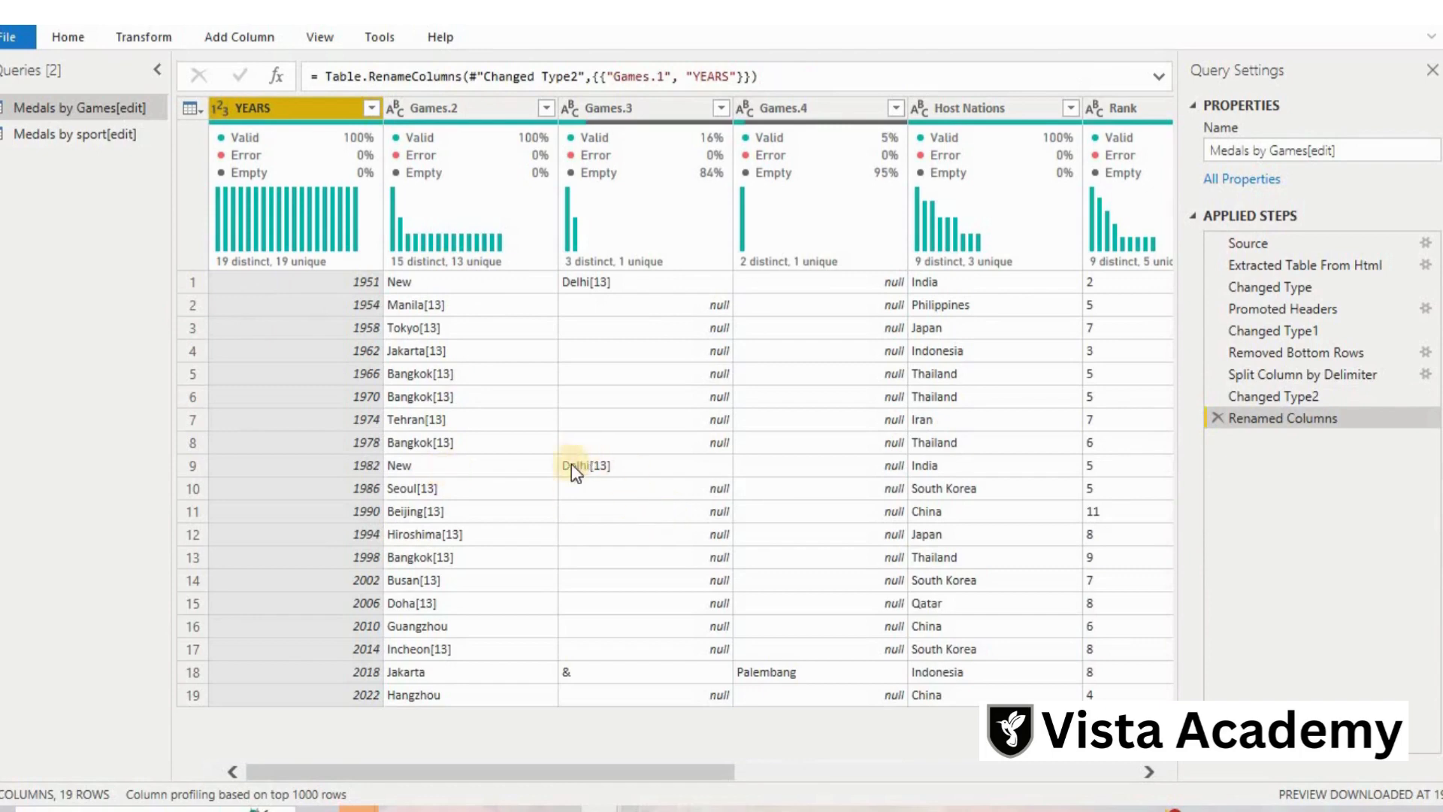
Replace the value New with New Delhi in the Games.2 column.
left_click(485, 280)
right_click(485, 279)
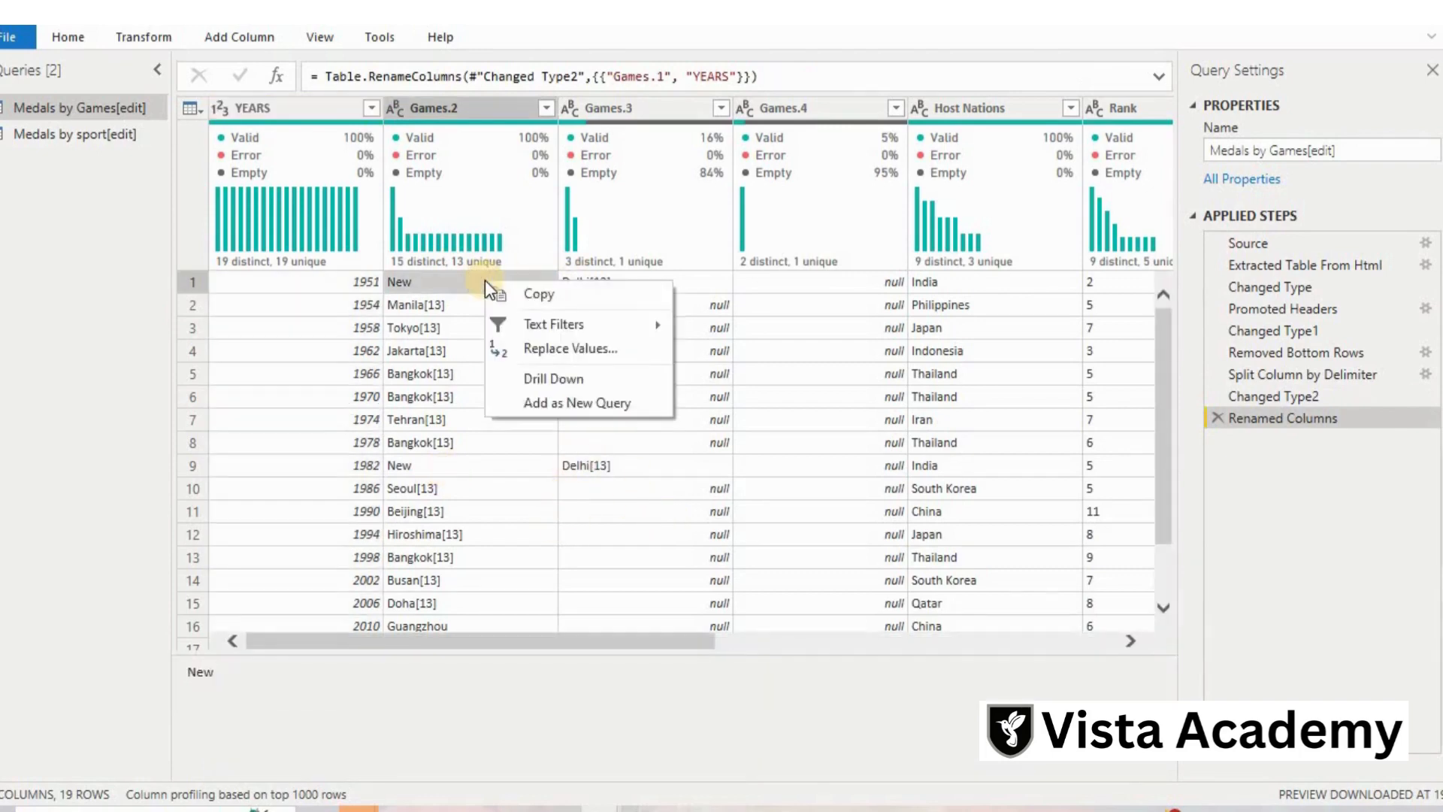
left_click(548, 350)
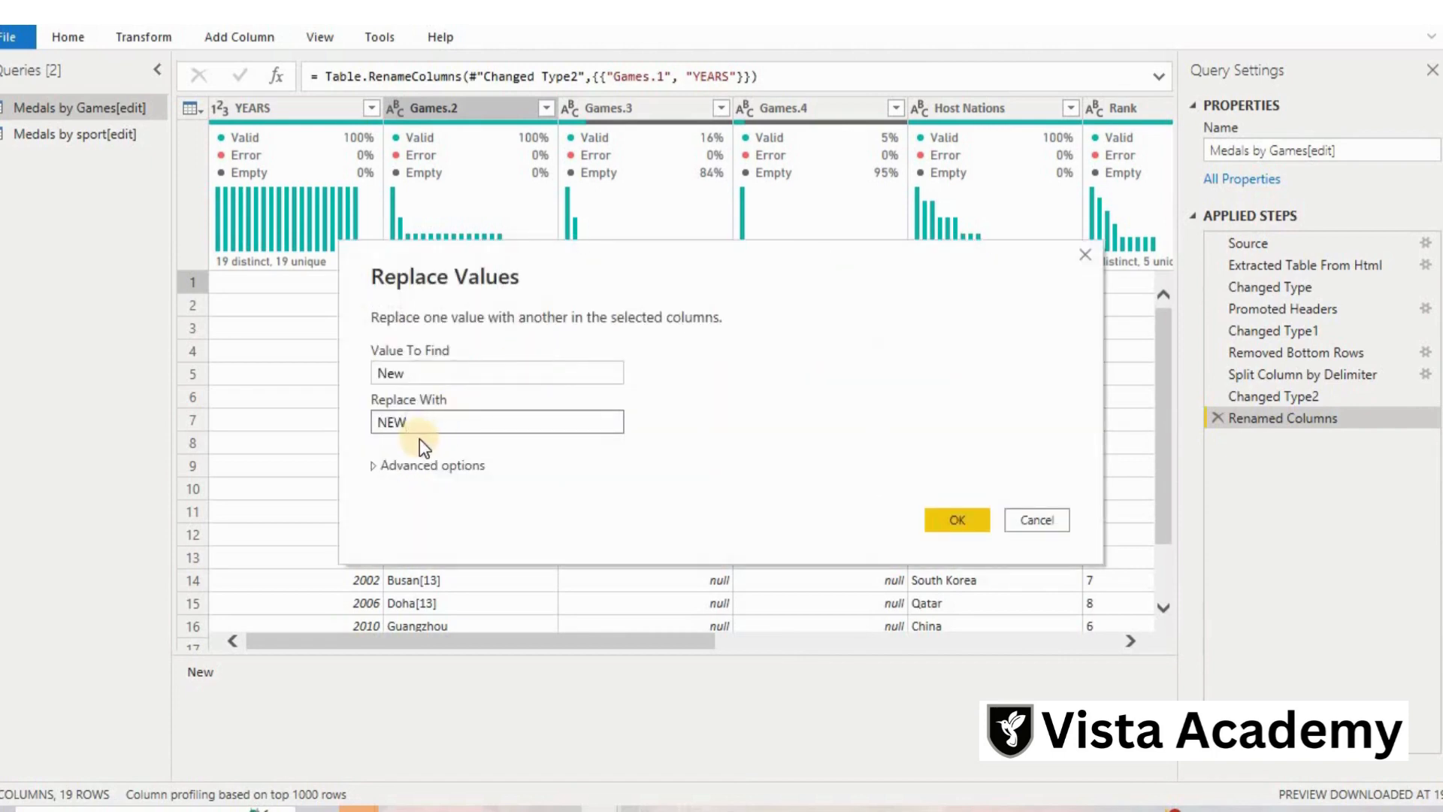
type("New Delhi")
left_click(960, 521)
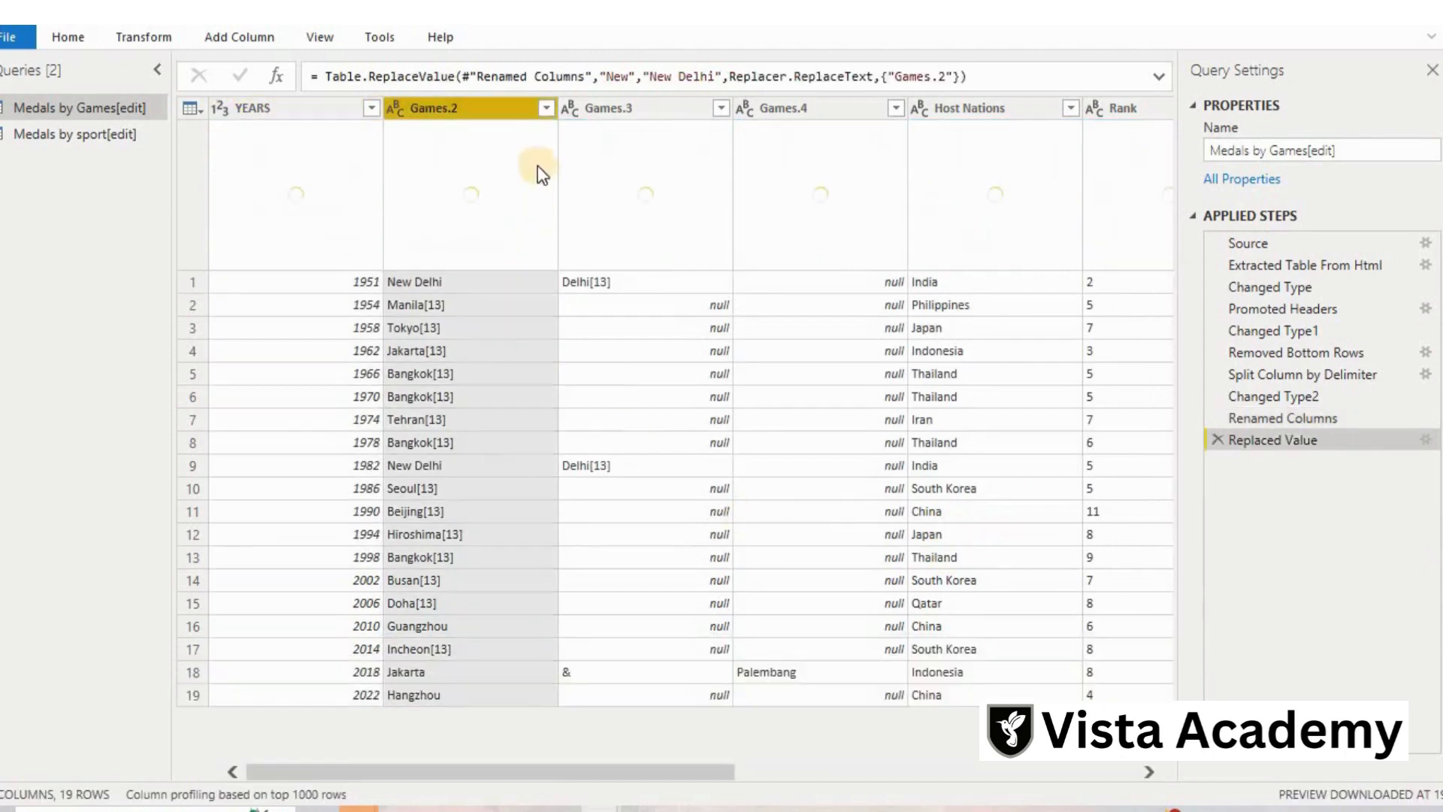
Remove the Games.3 and Games.4 columns from the Medals by Games[edit] query.
left_click(631, 114)
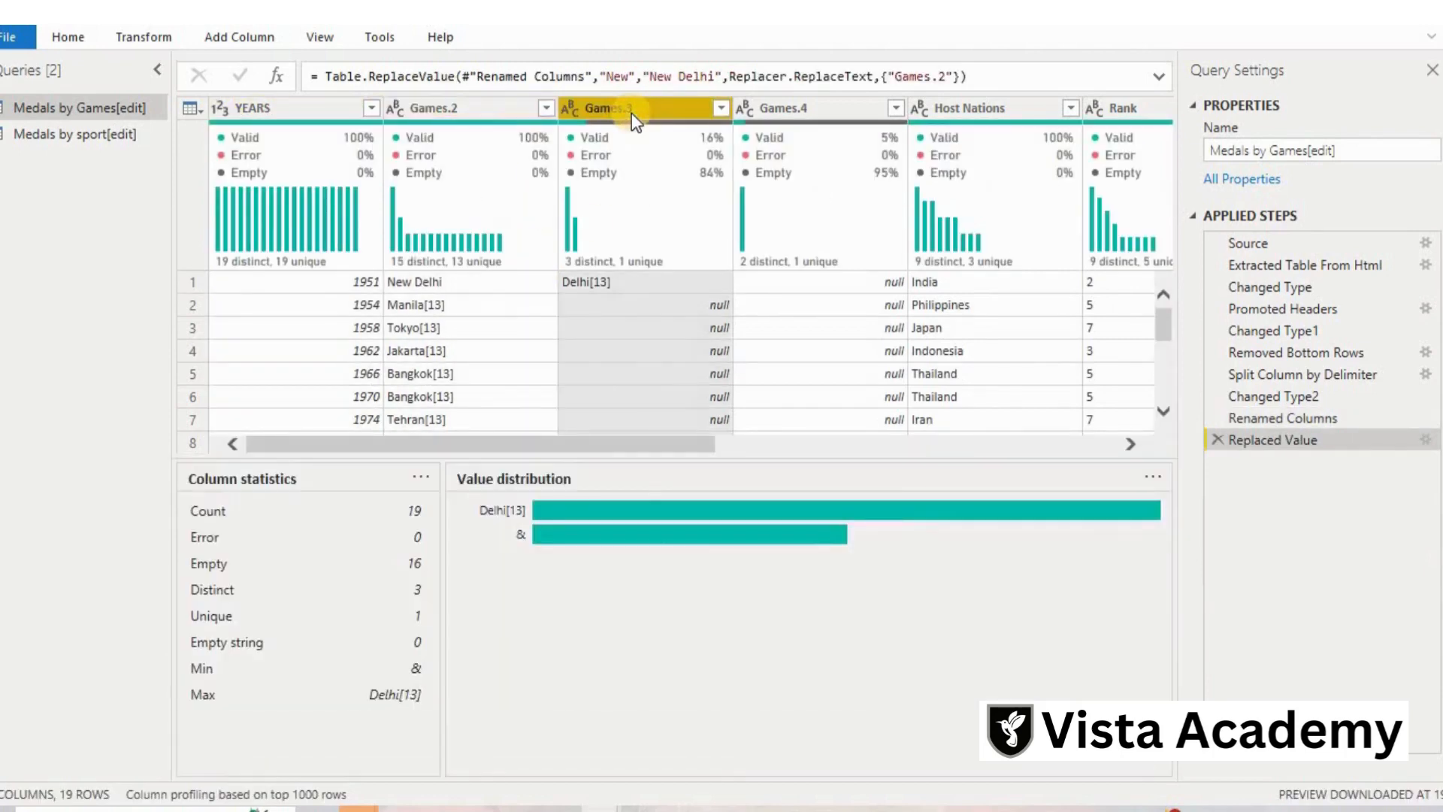
right_click(637, 112)
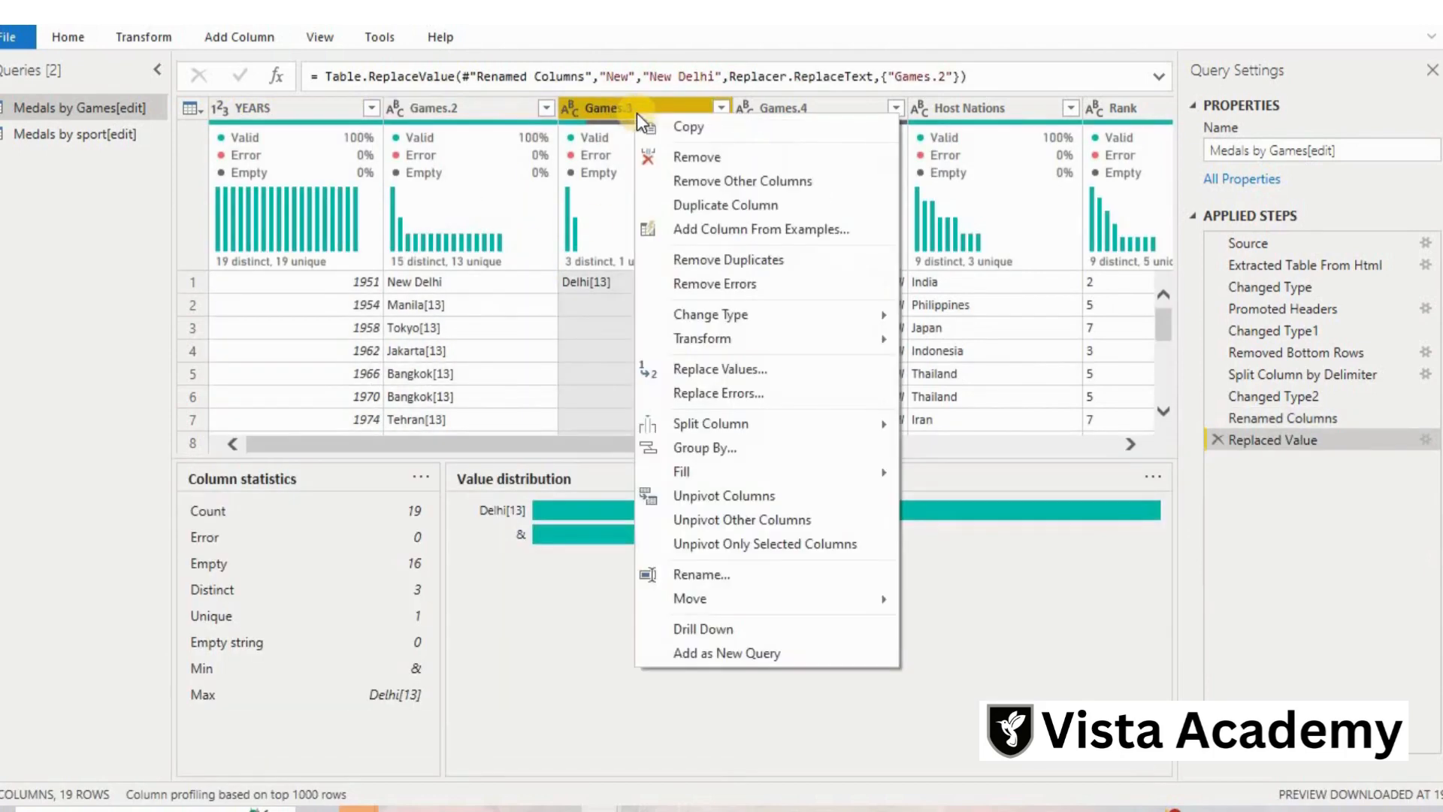
left_click(656, 158)
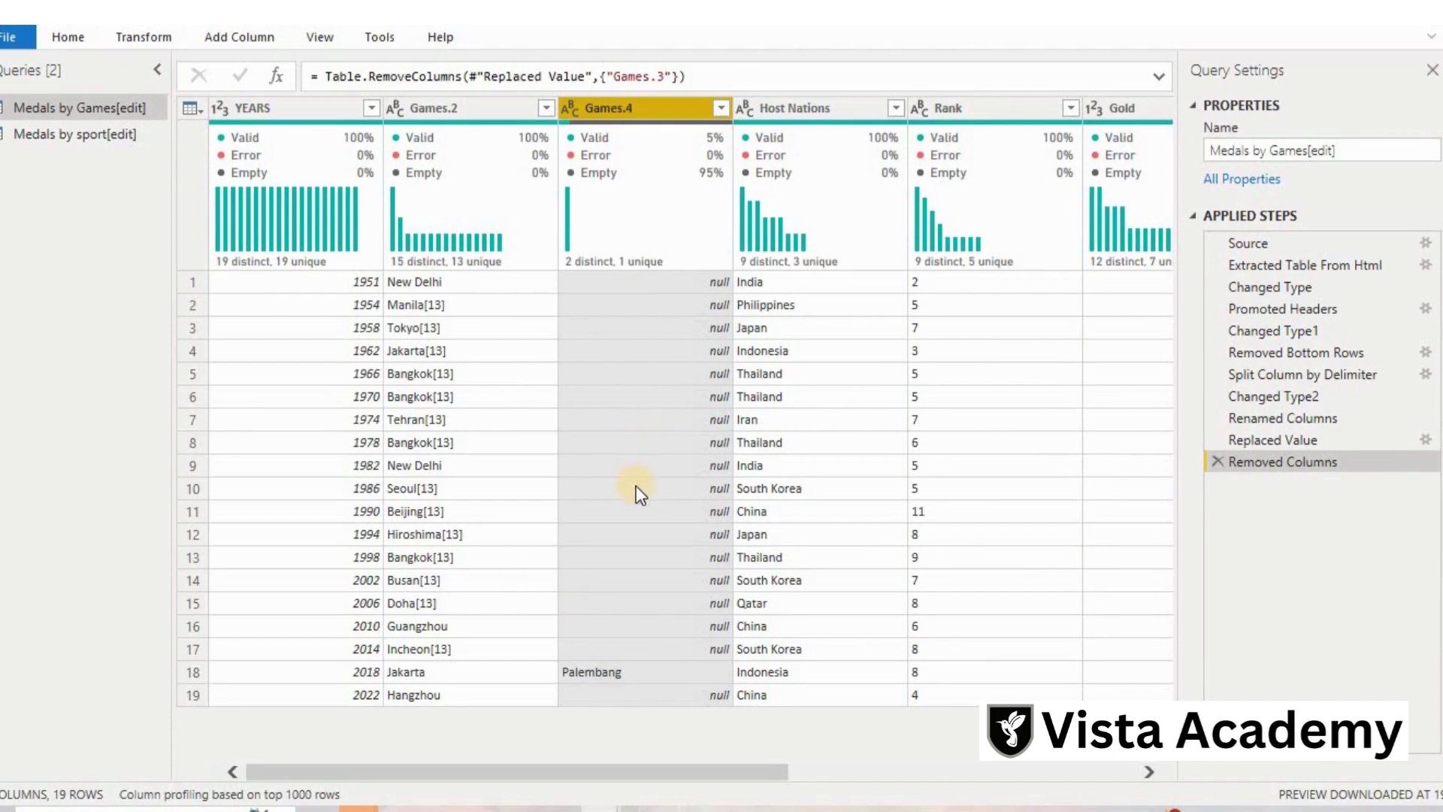
right_click(644, 118)
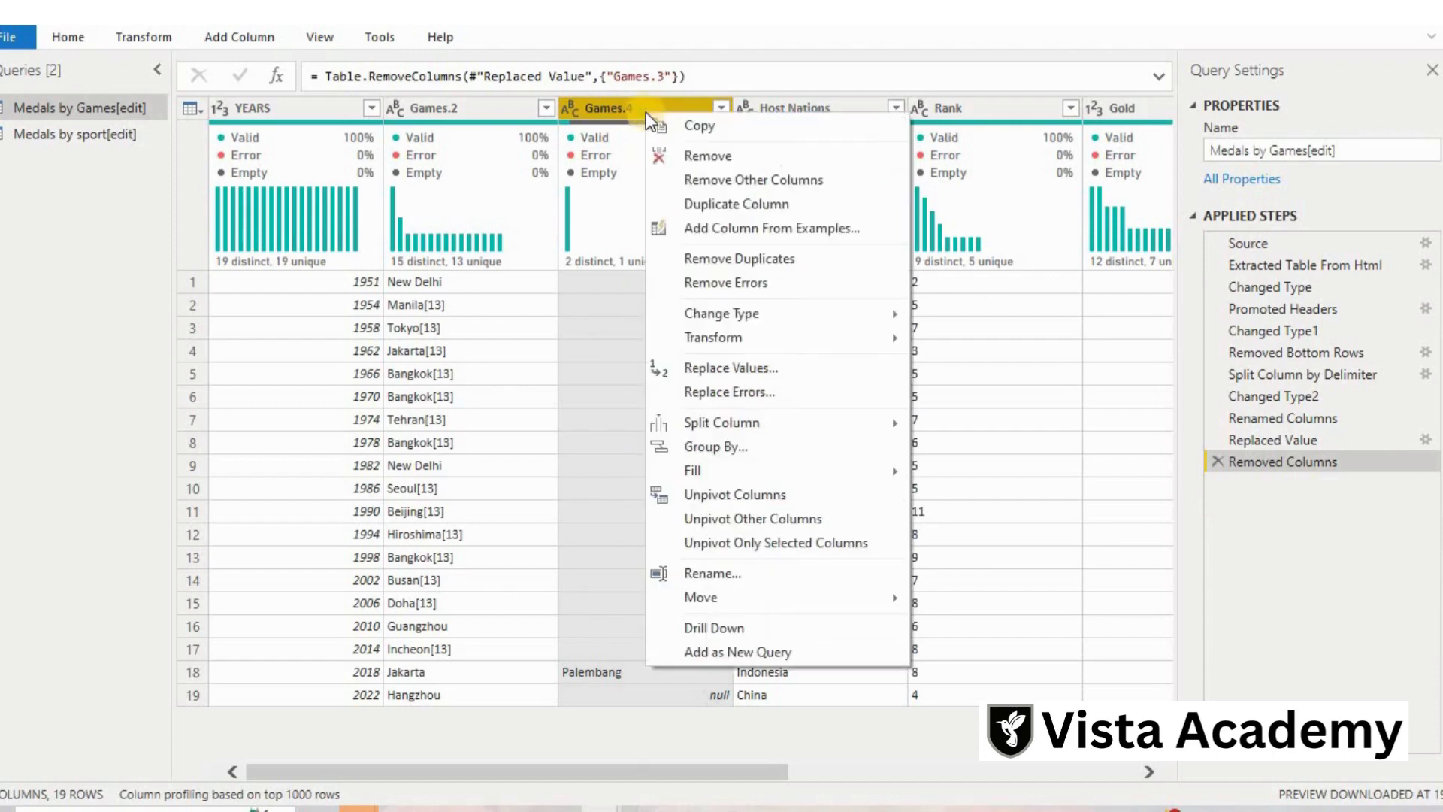
left_click(661, 155)
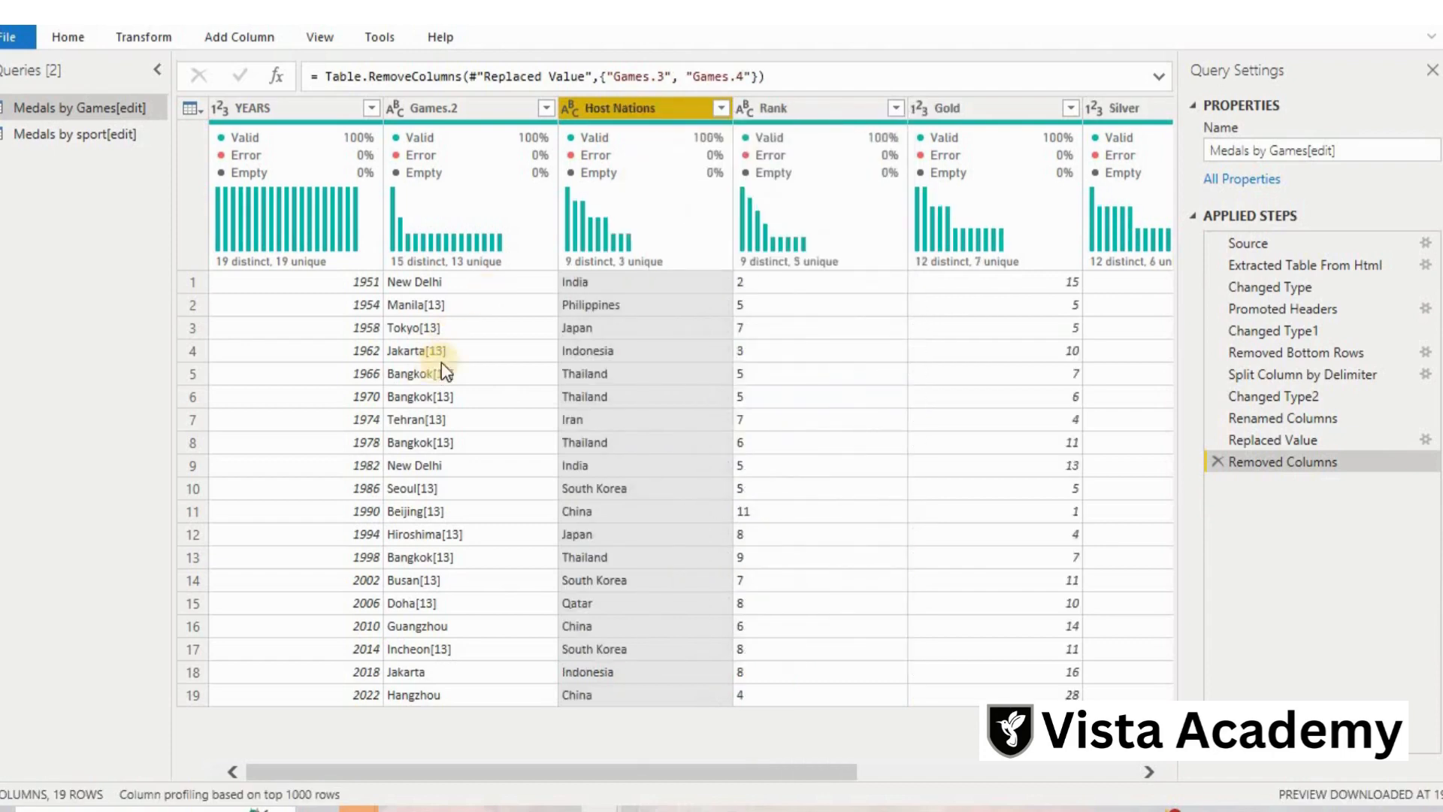
Split the Games.2 column at each occurrence of the custom delimiter "[".
left_click(439, 109)
left_click(143, 37)
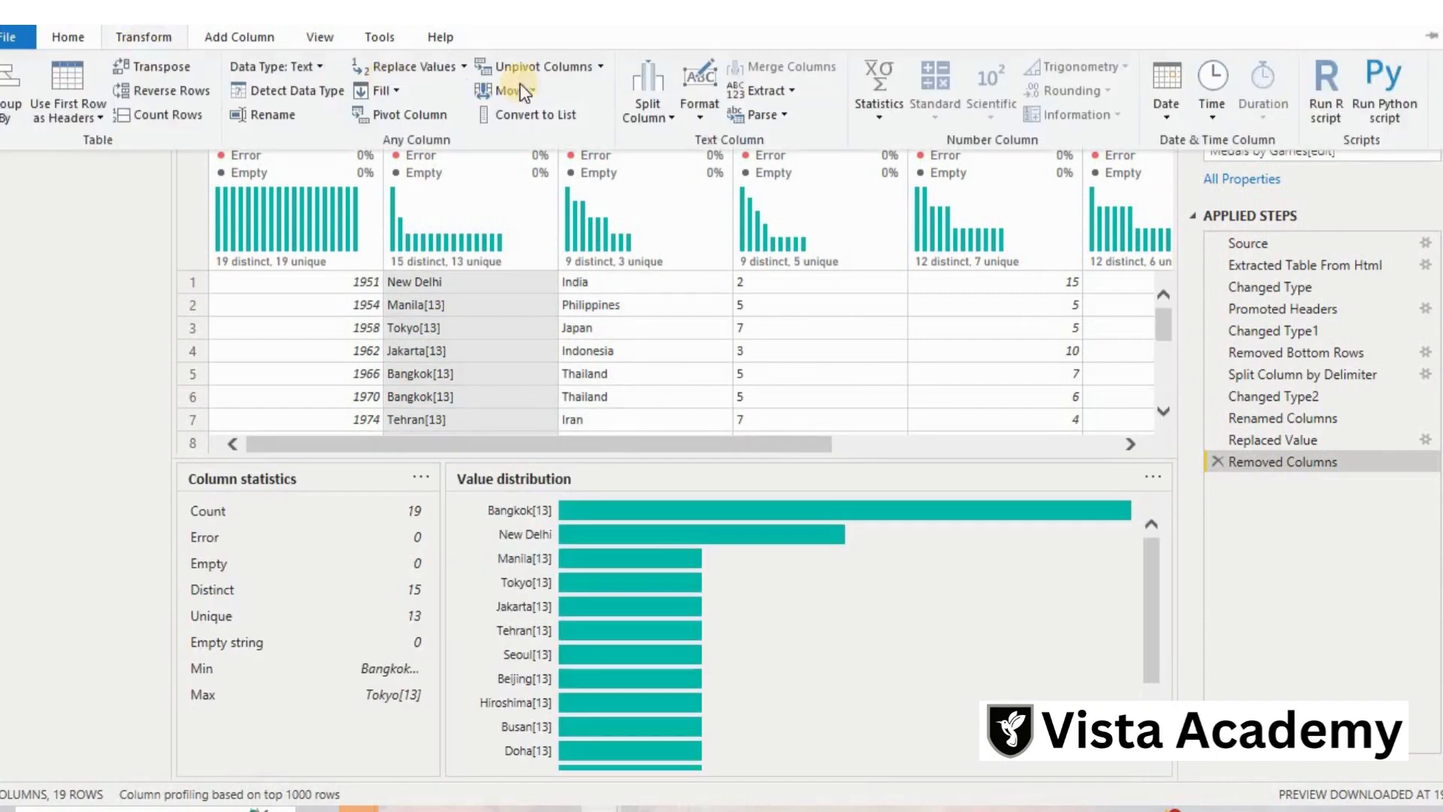
left_click(630, 111)
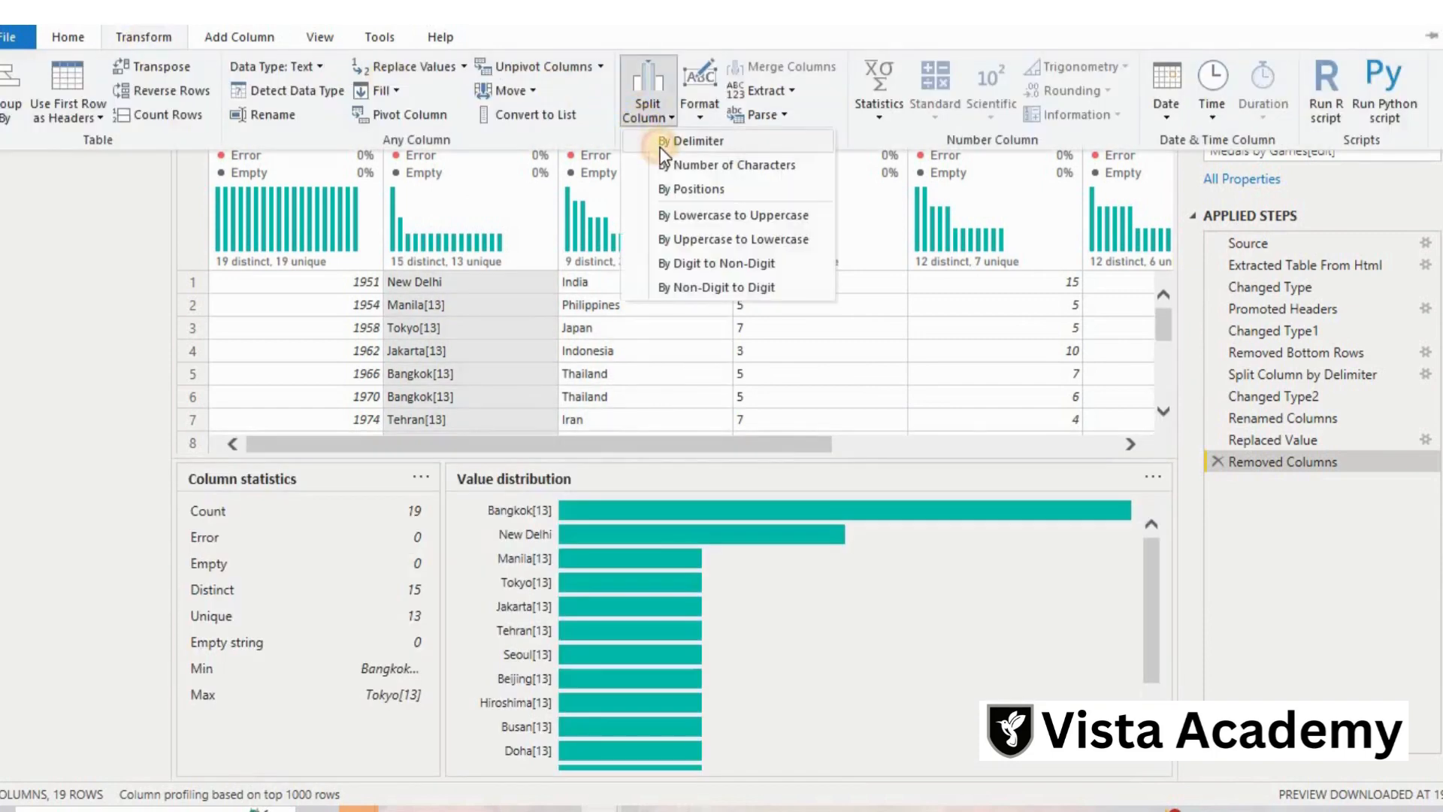
left_click(660, 147)
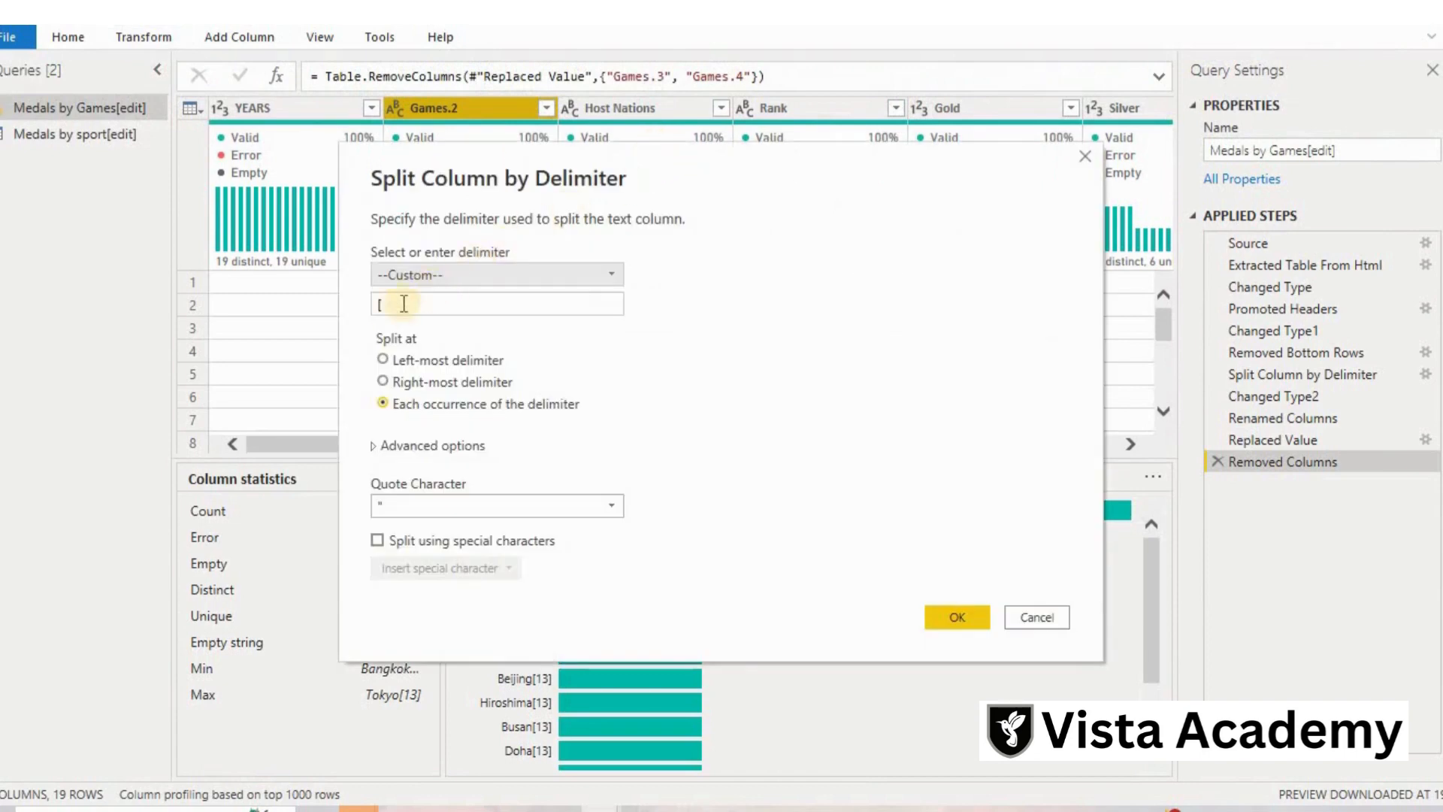
left_click(385, 305)
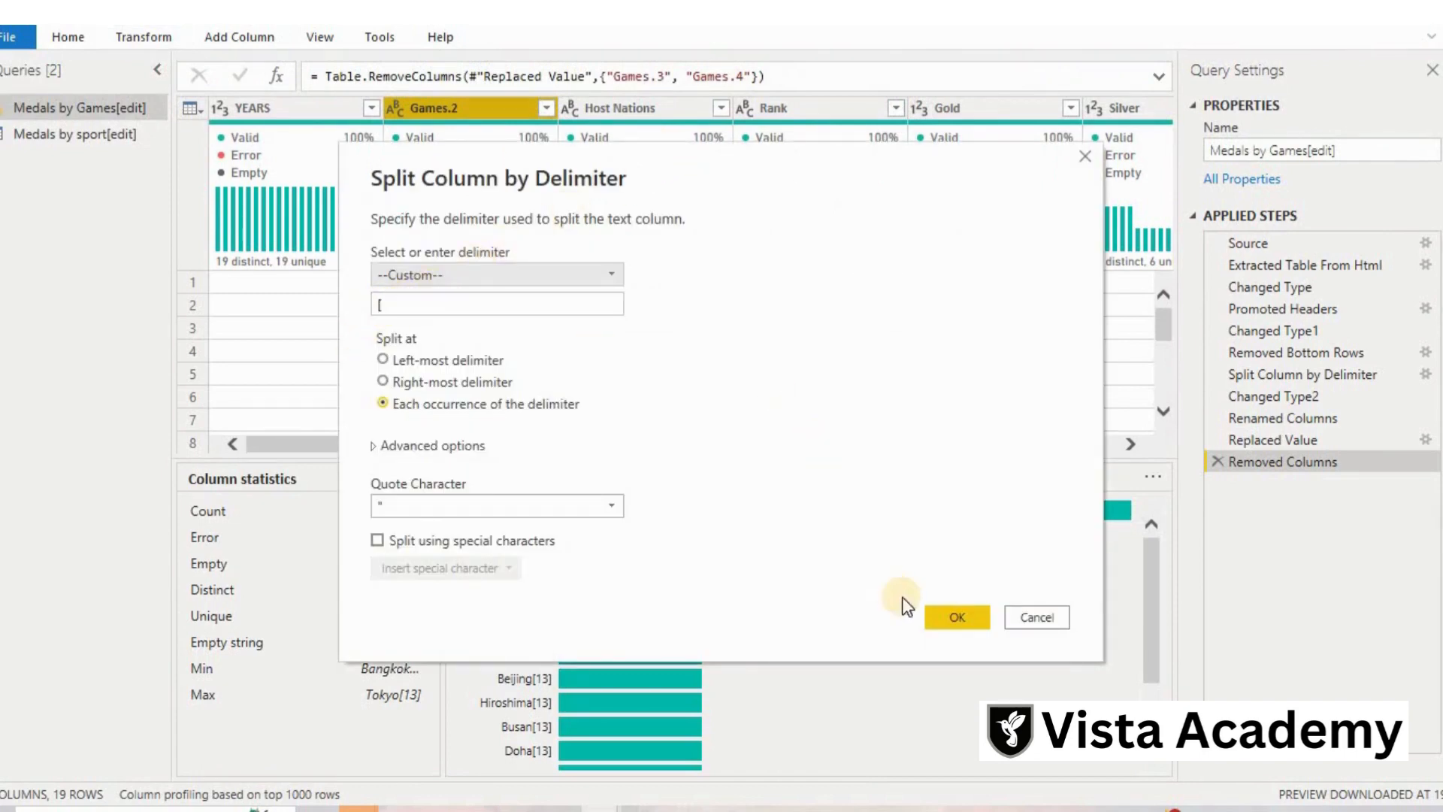
left_click(947, 617)
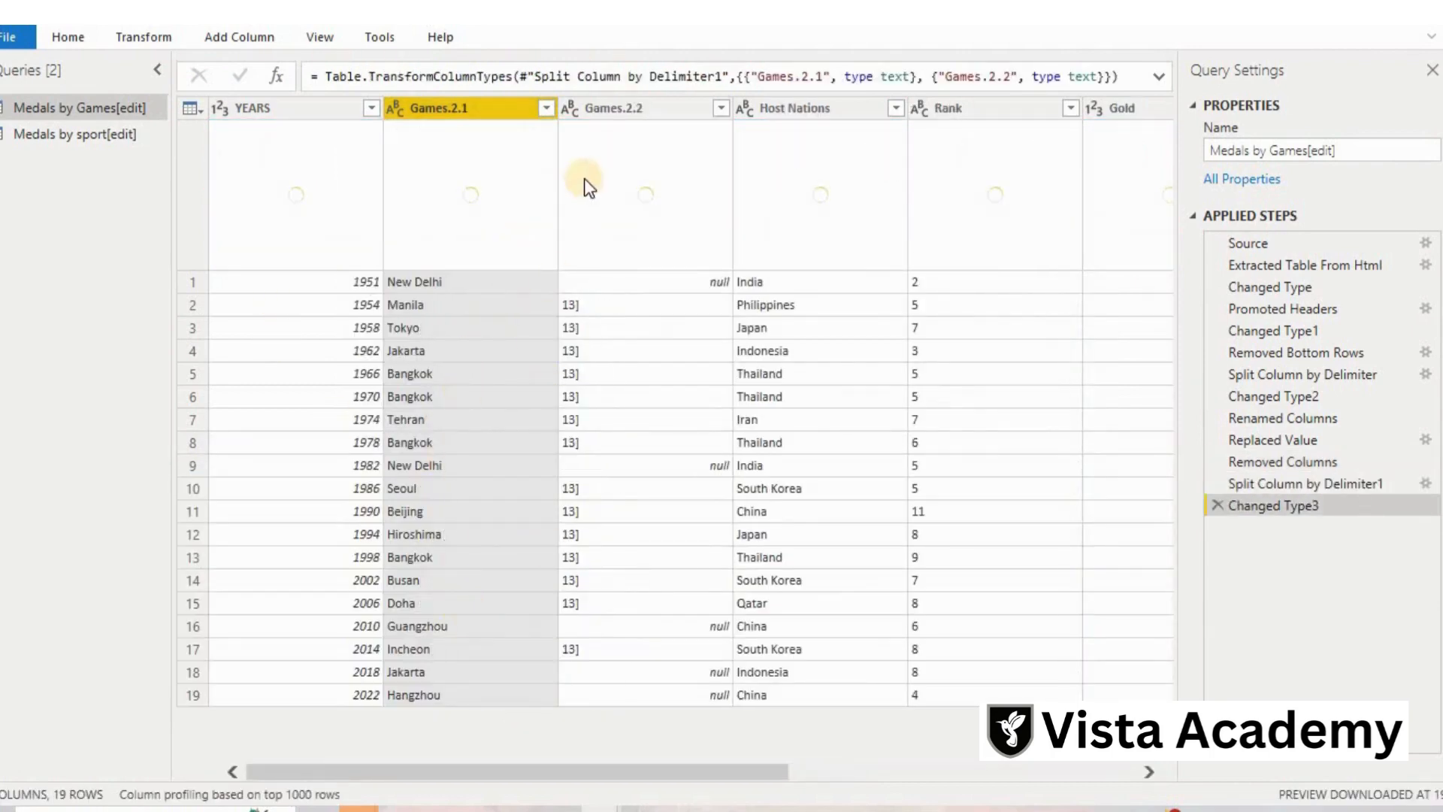
Remove the Games.2.2 column that holds the leftover reference numbers.
left_click(598, 107)
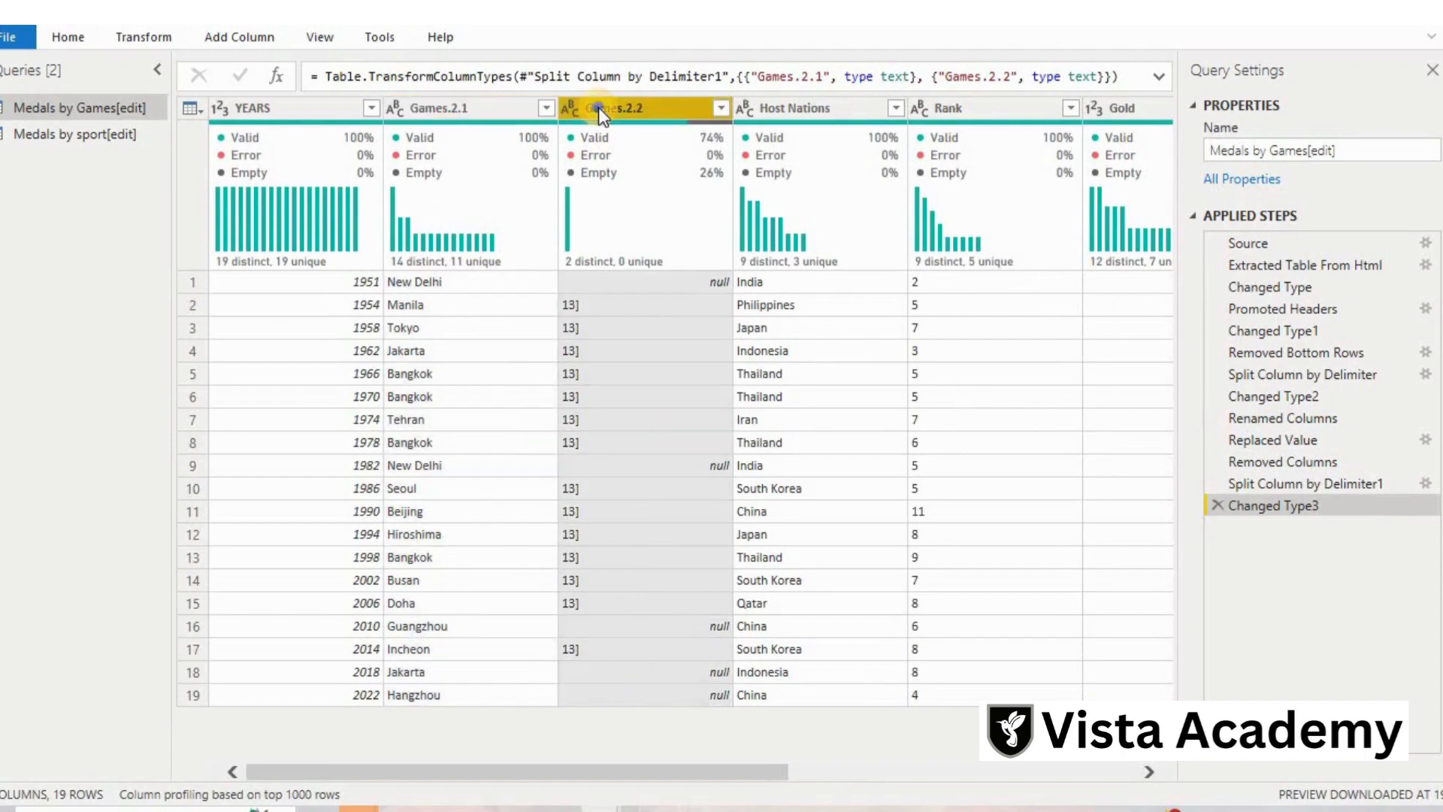
right_click(598, 108)
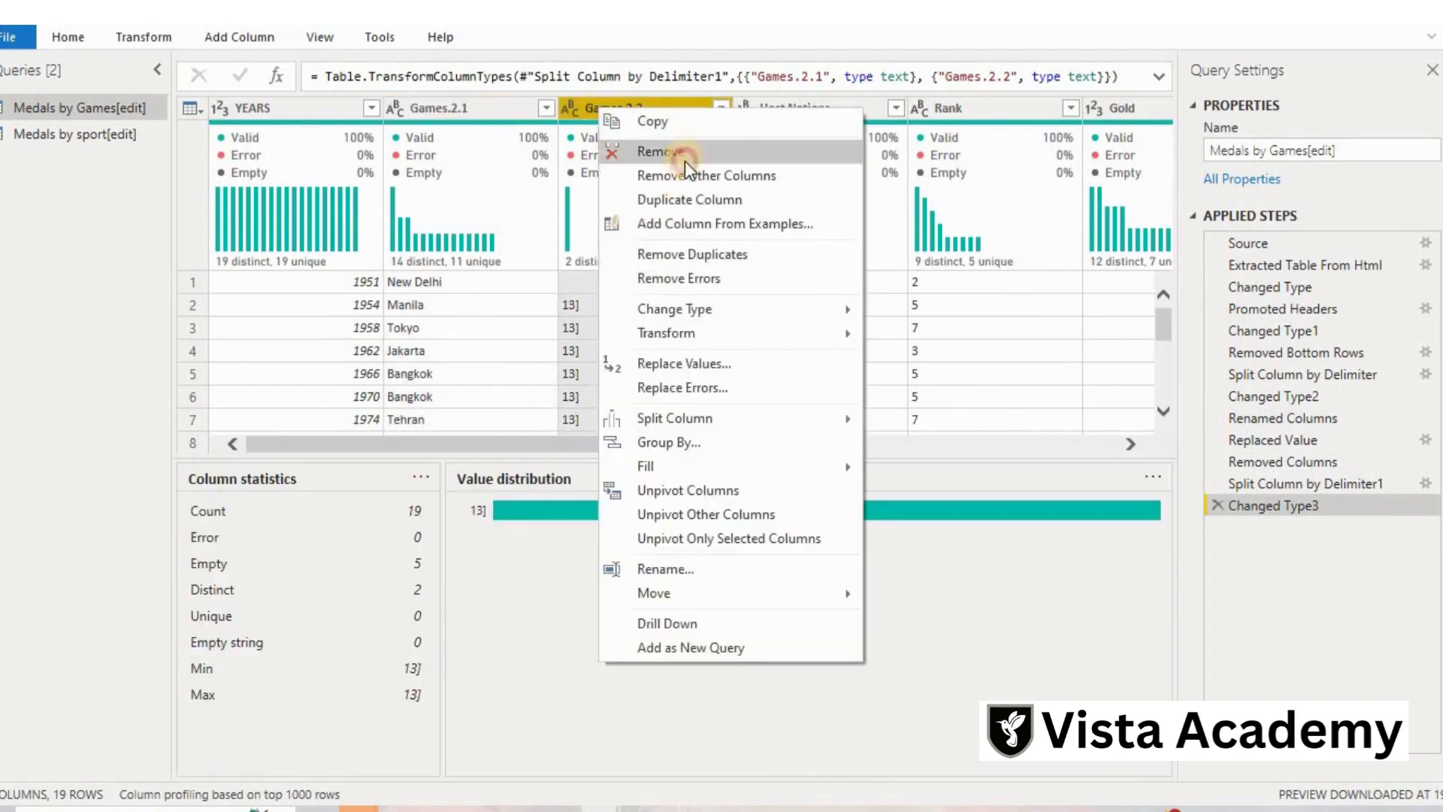
left_click(680, 153)
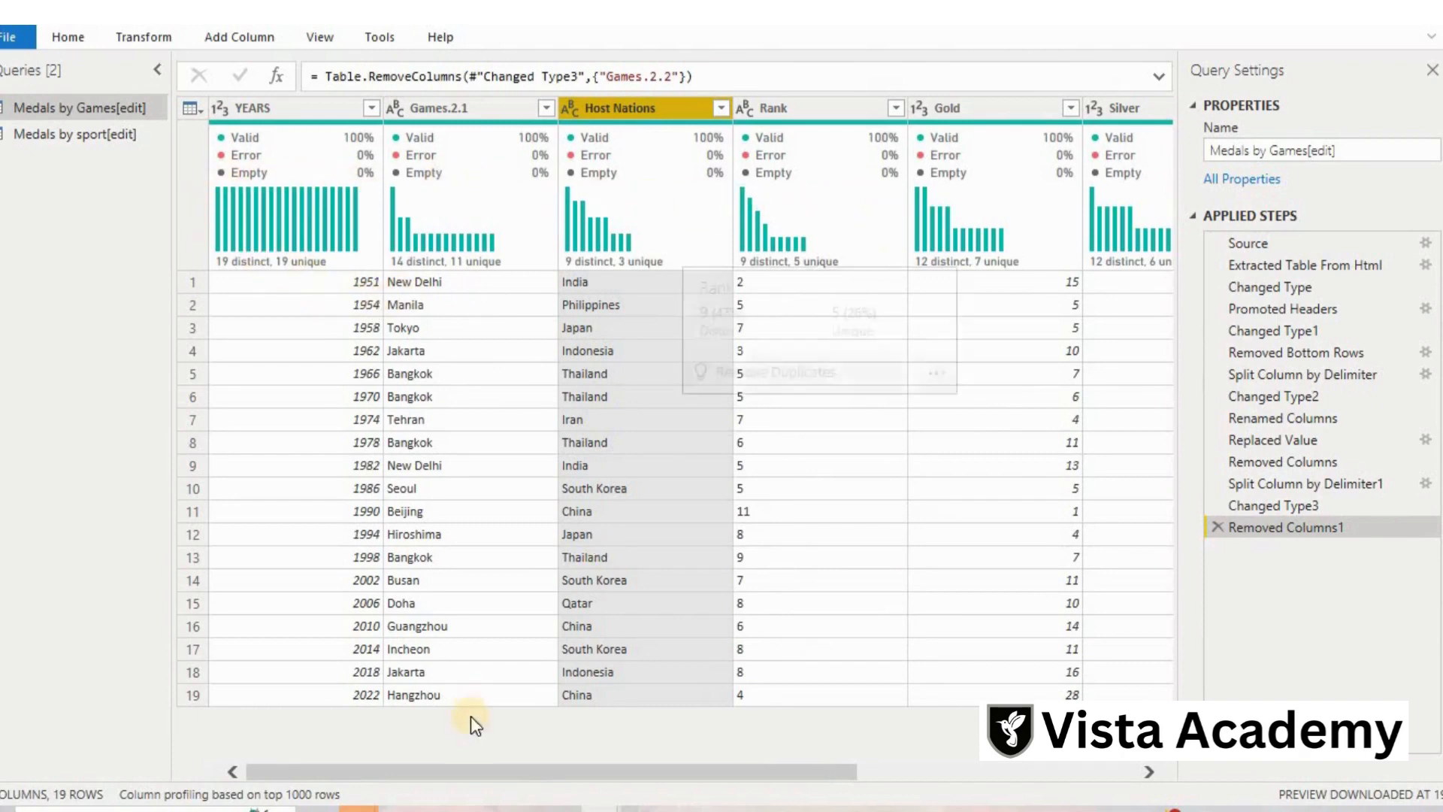
Change the data type of the YEARS column to Text.
left_click(1072, 772)
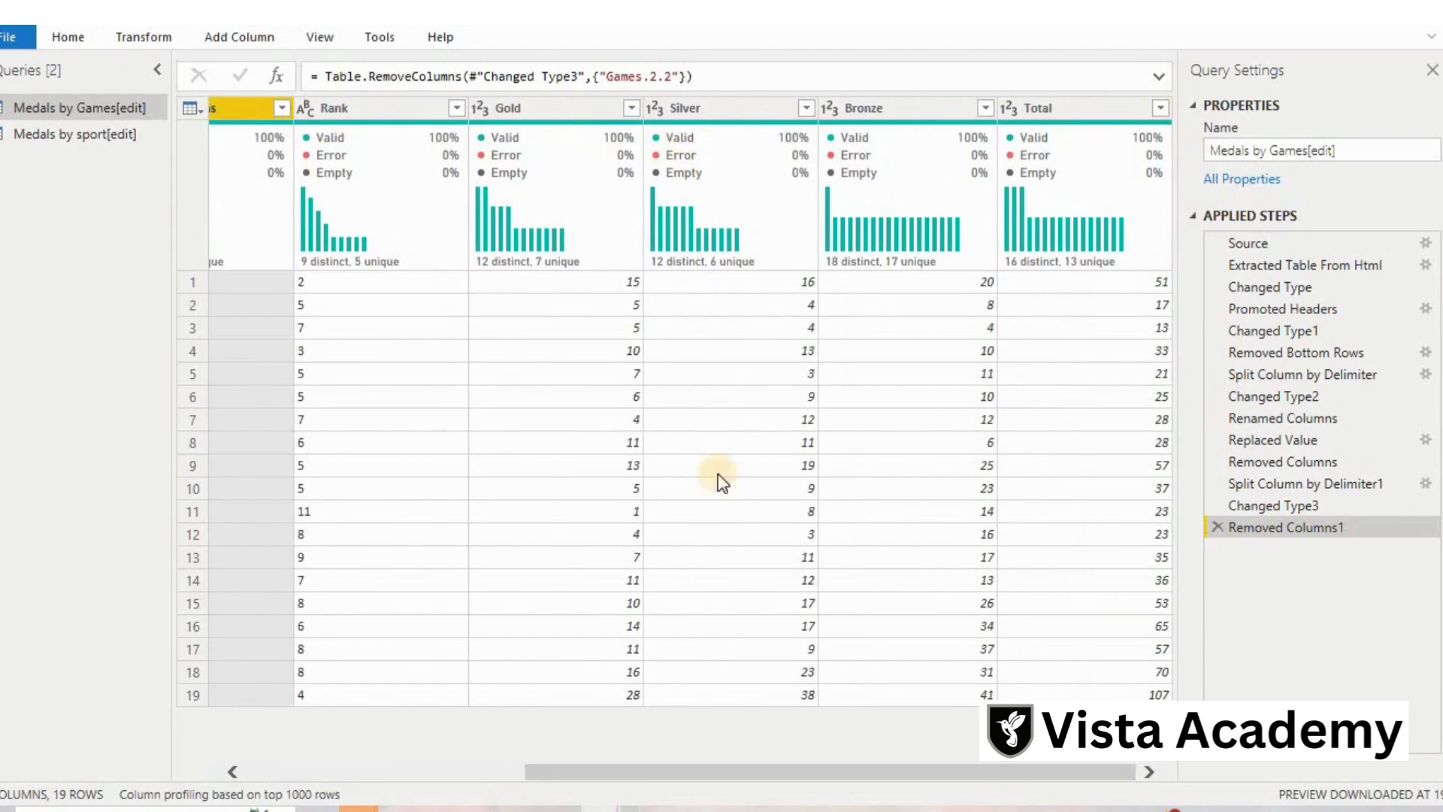
left_click_drag(827, 774, 340, 774)
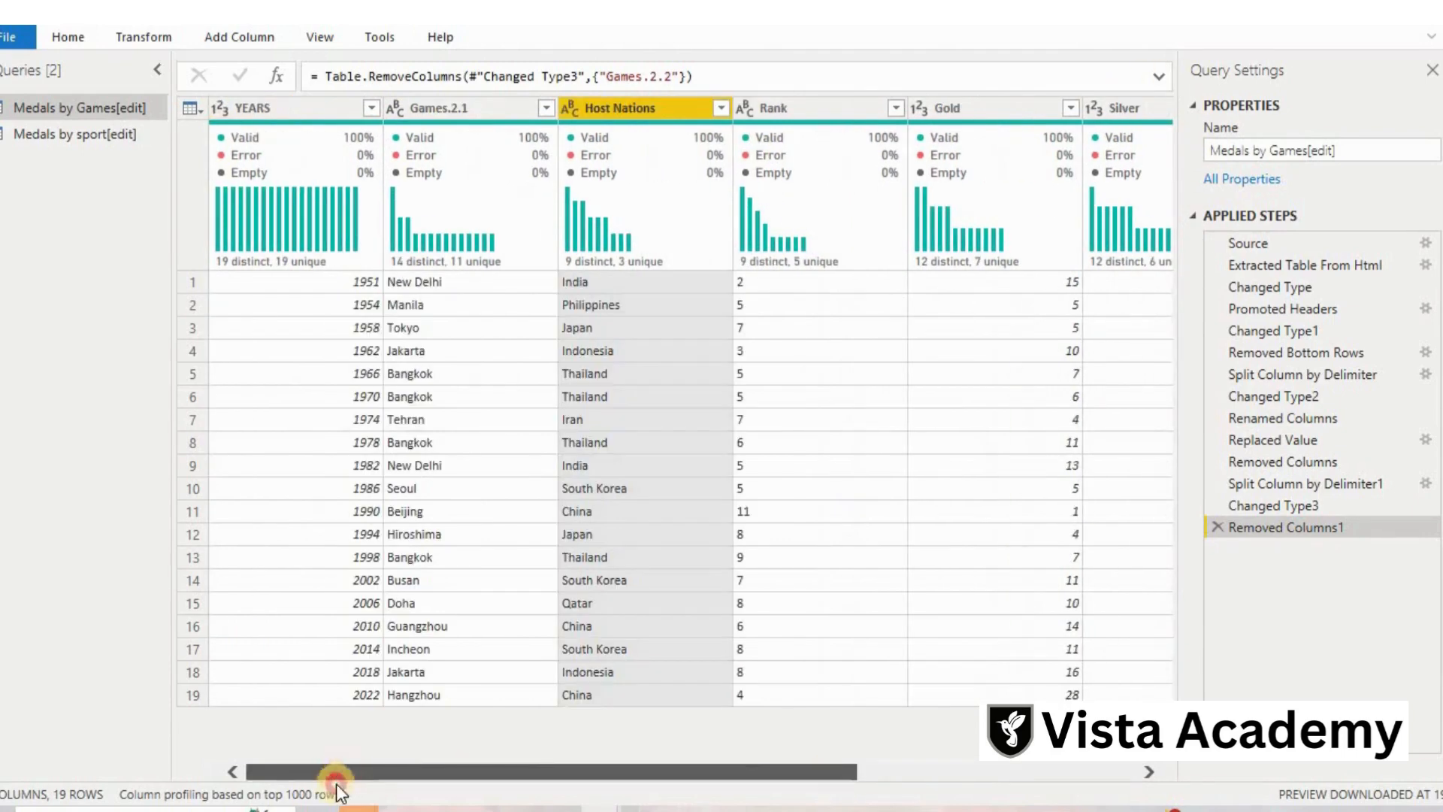
left_click(216, 112)
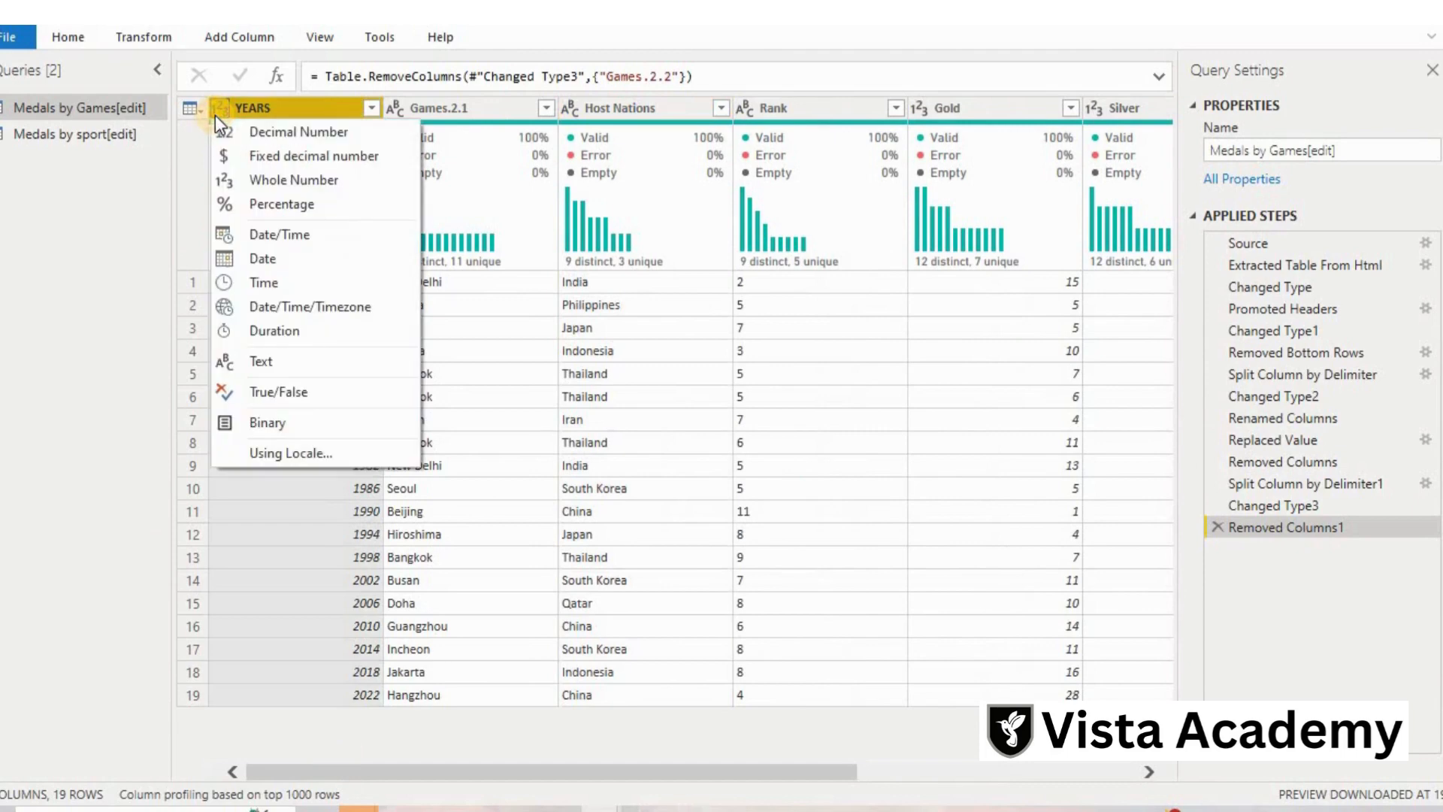
left_click(237, 366)
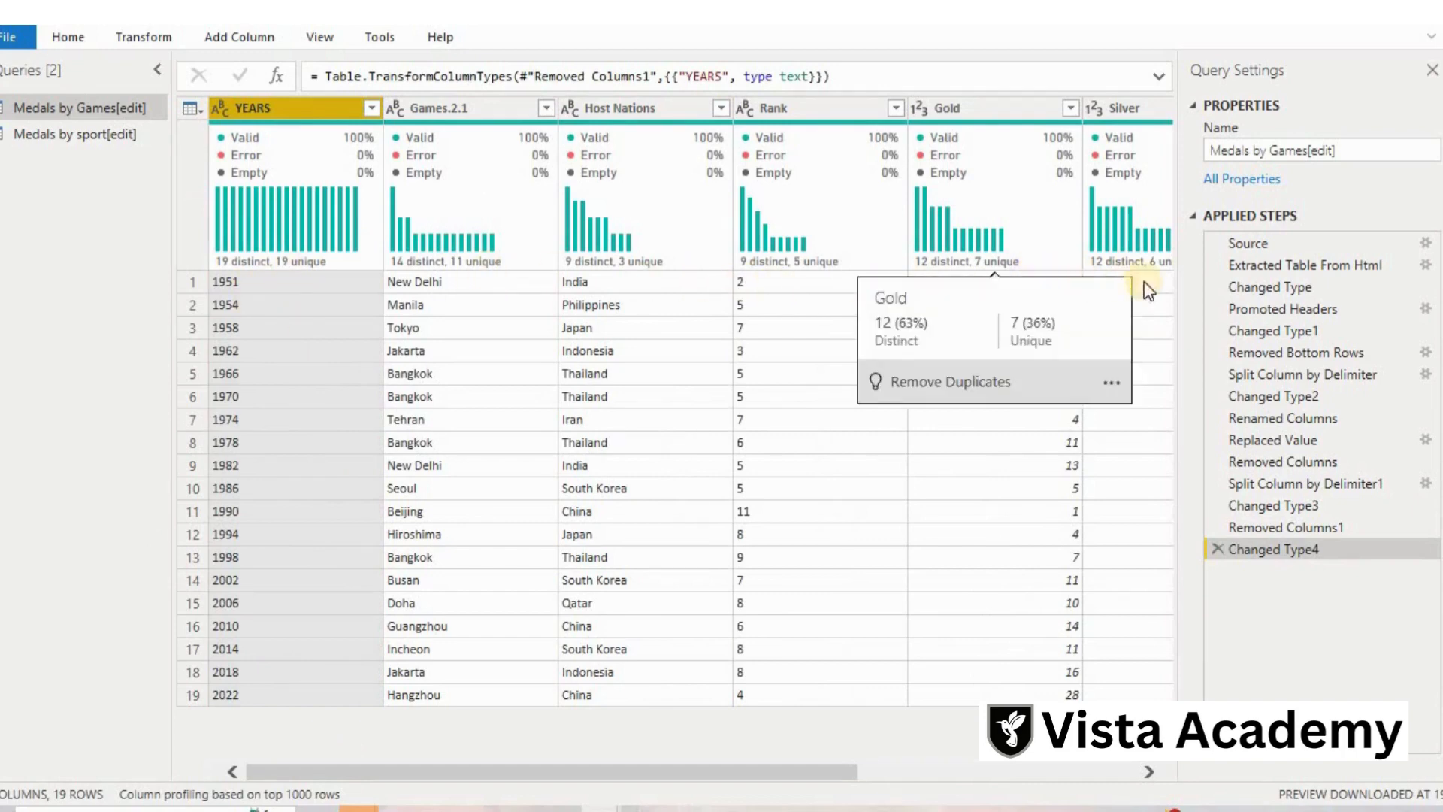
Close the Power Query Editor and apply the query changes to load both medal tables into the report.
left_click(68, 37)
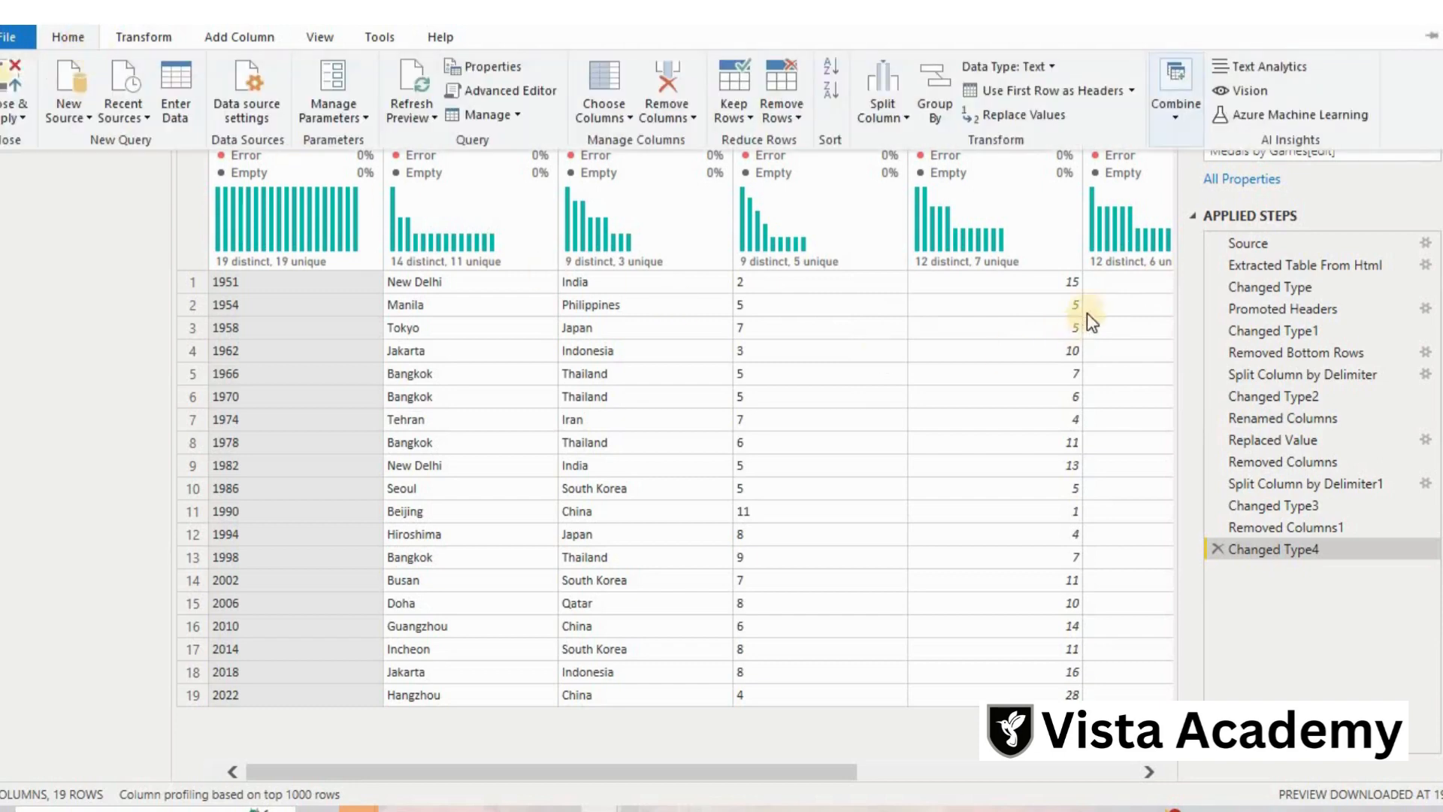
left_click(11, 115)
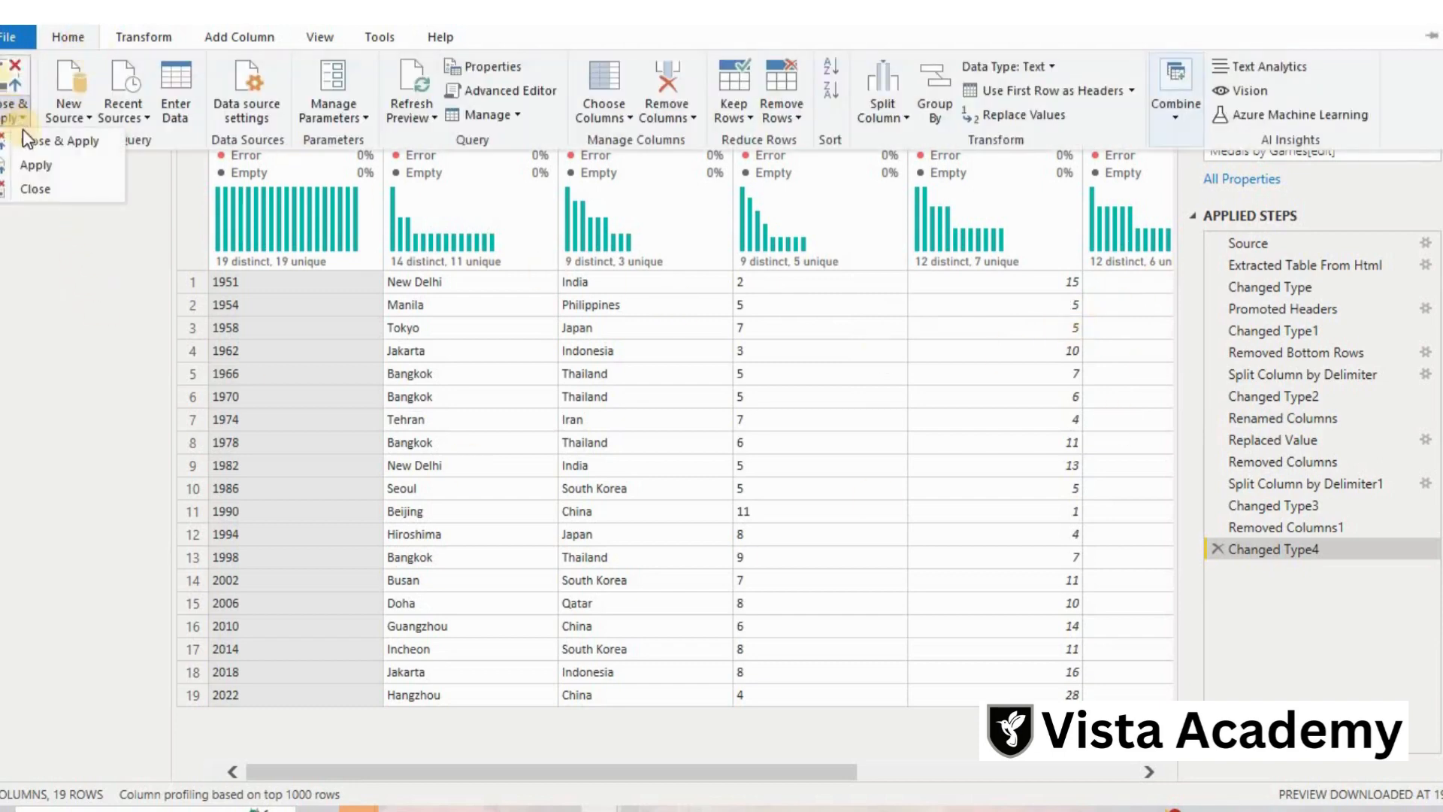
left_click(23, 135)
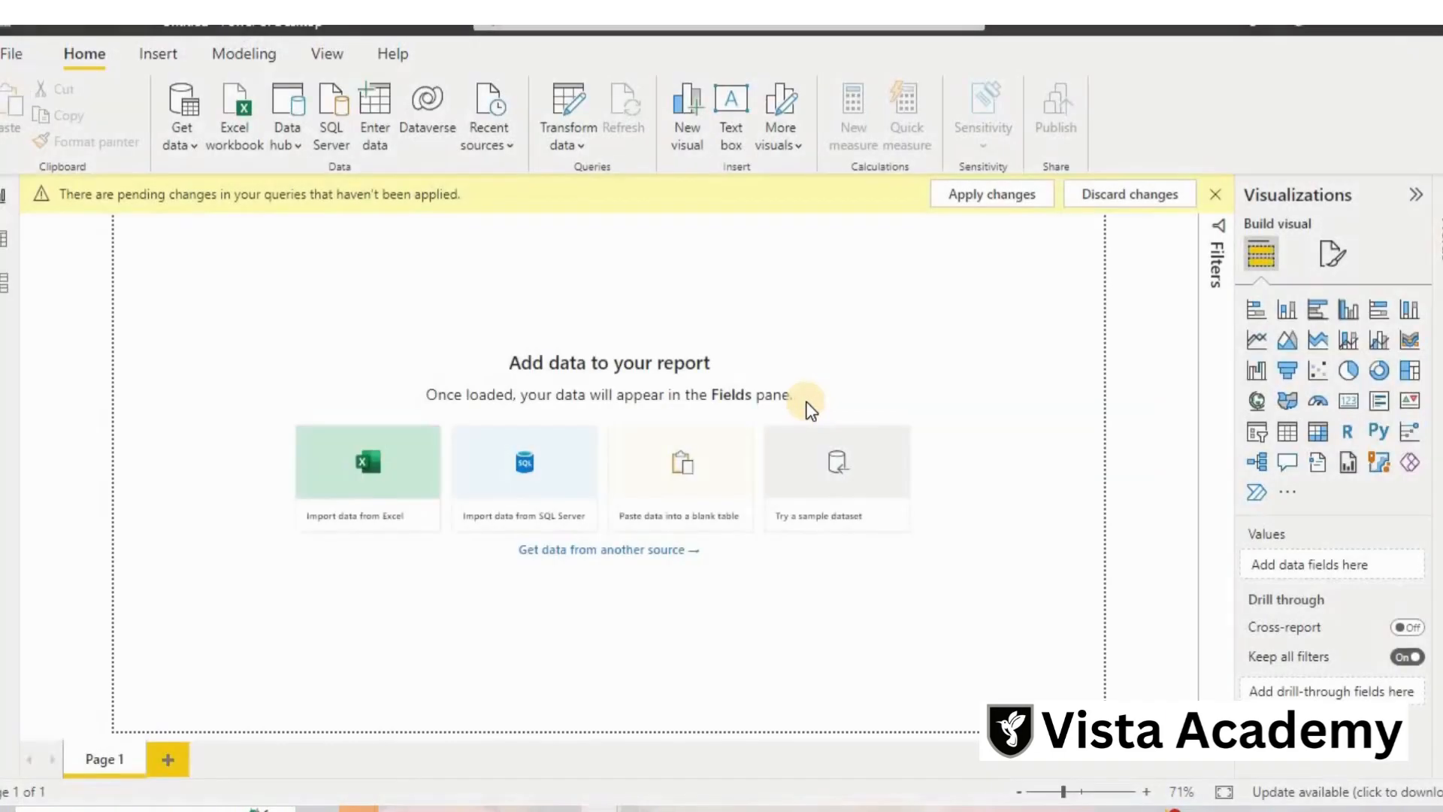
left_click(575, 481)
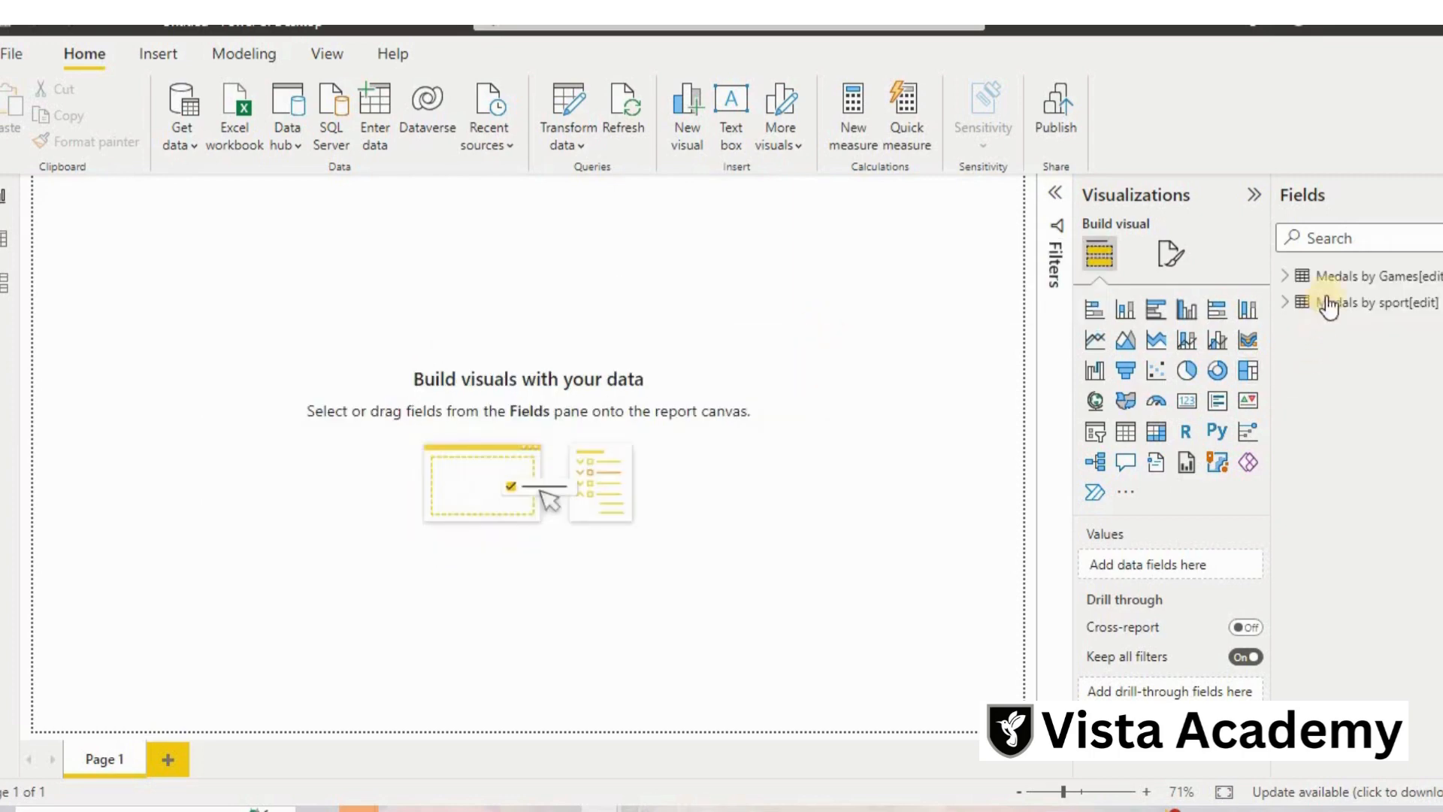
Rename the Medals by Games[edit] table to "Medals by Games", removing the bracketed suffix.
left_click(1364, 278)
right_click(1364, 278)
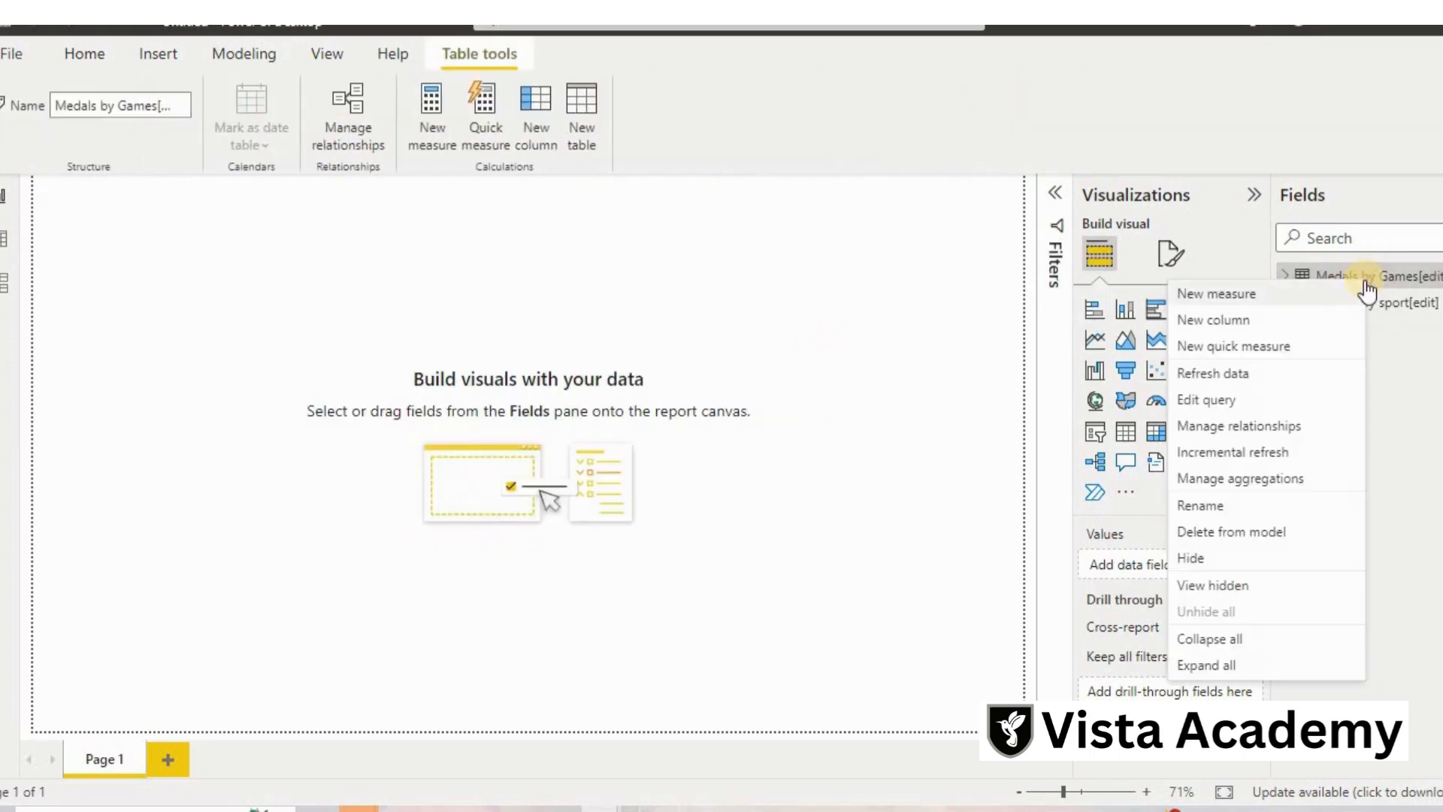
key("Escape")
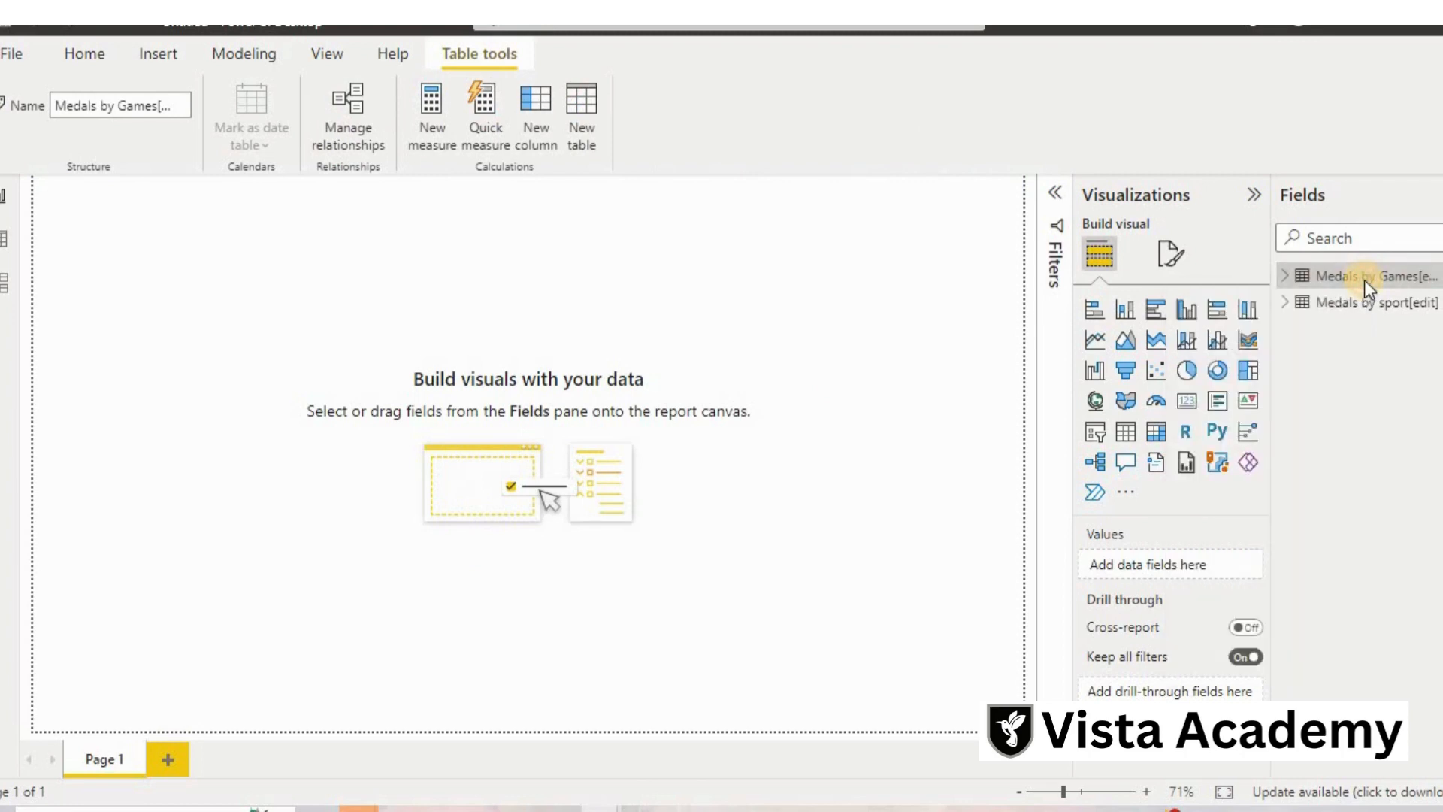
left_click(1368, 278)
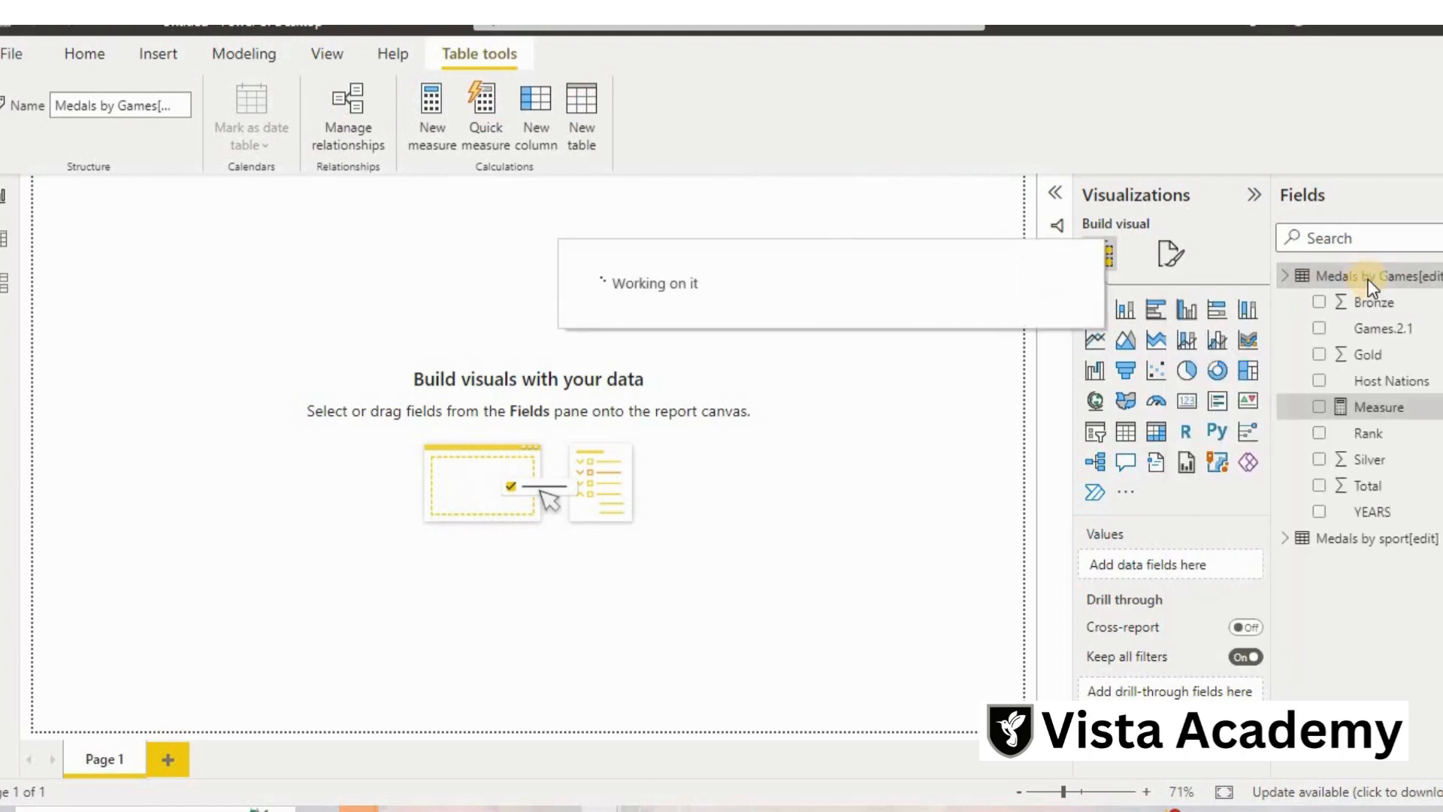
left_click(1368, 280)
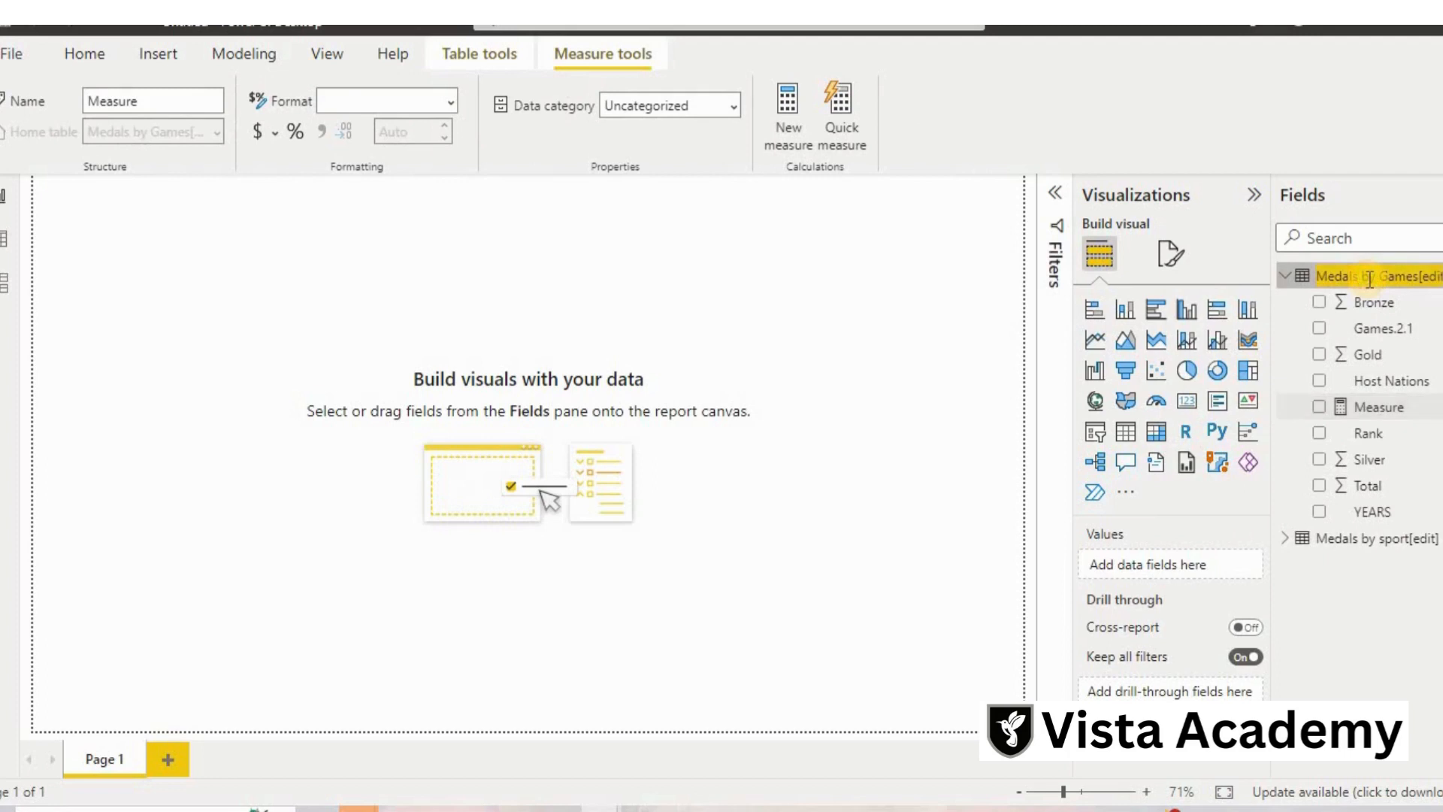
double_click(1370, 278)
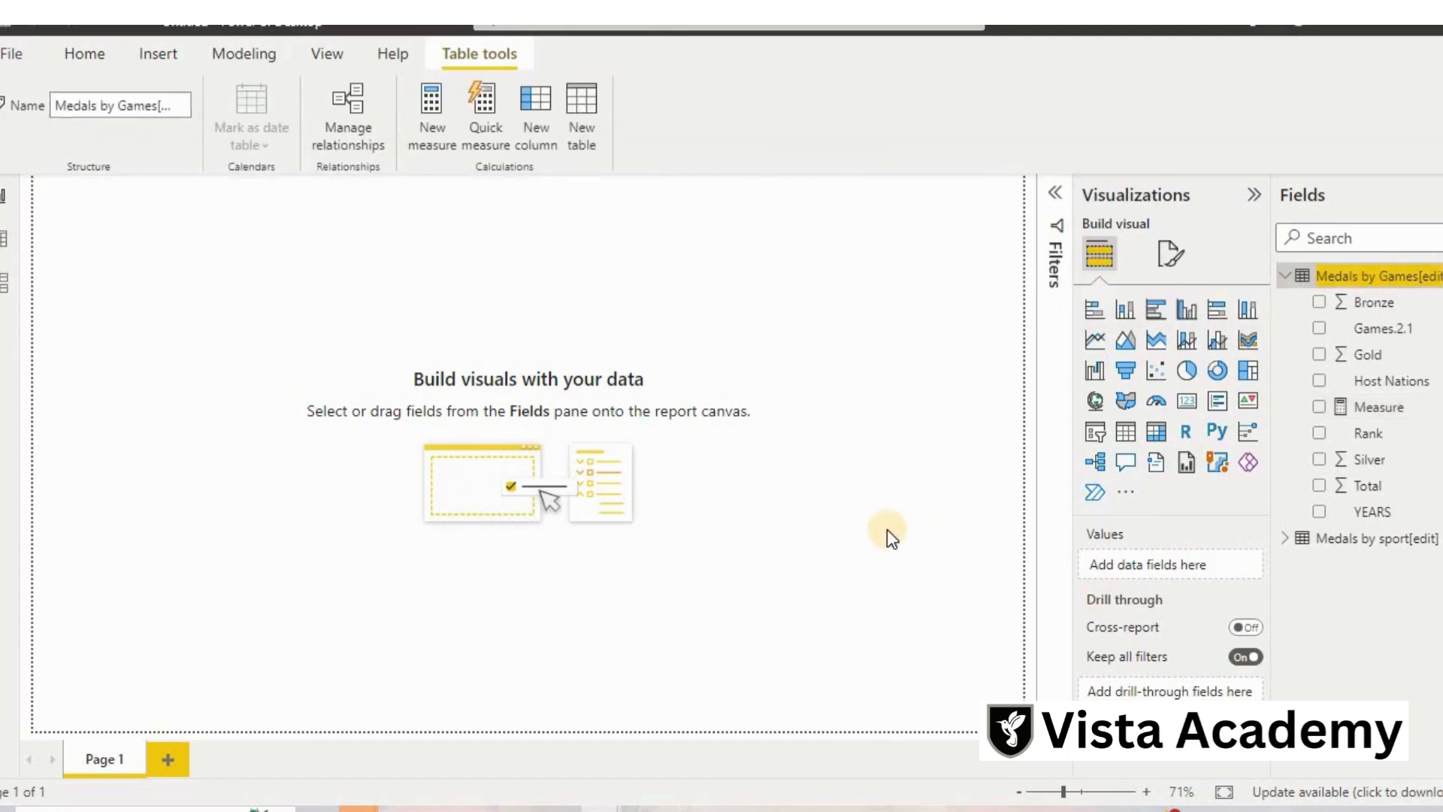
key("Right")
key("BackSpace")
key("BackSpace")
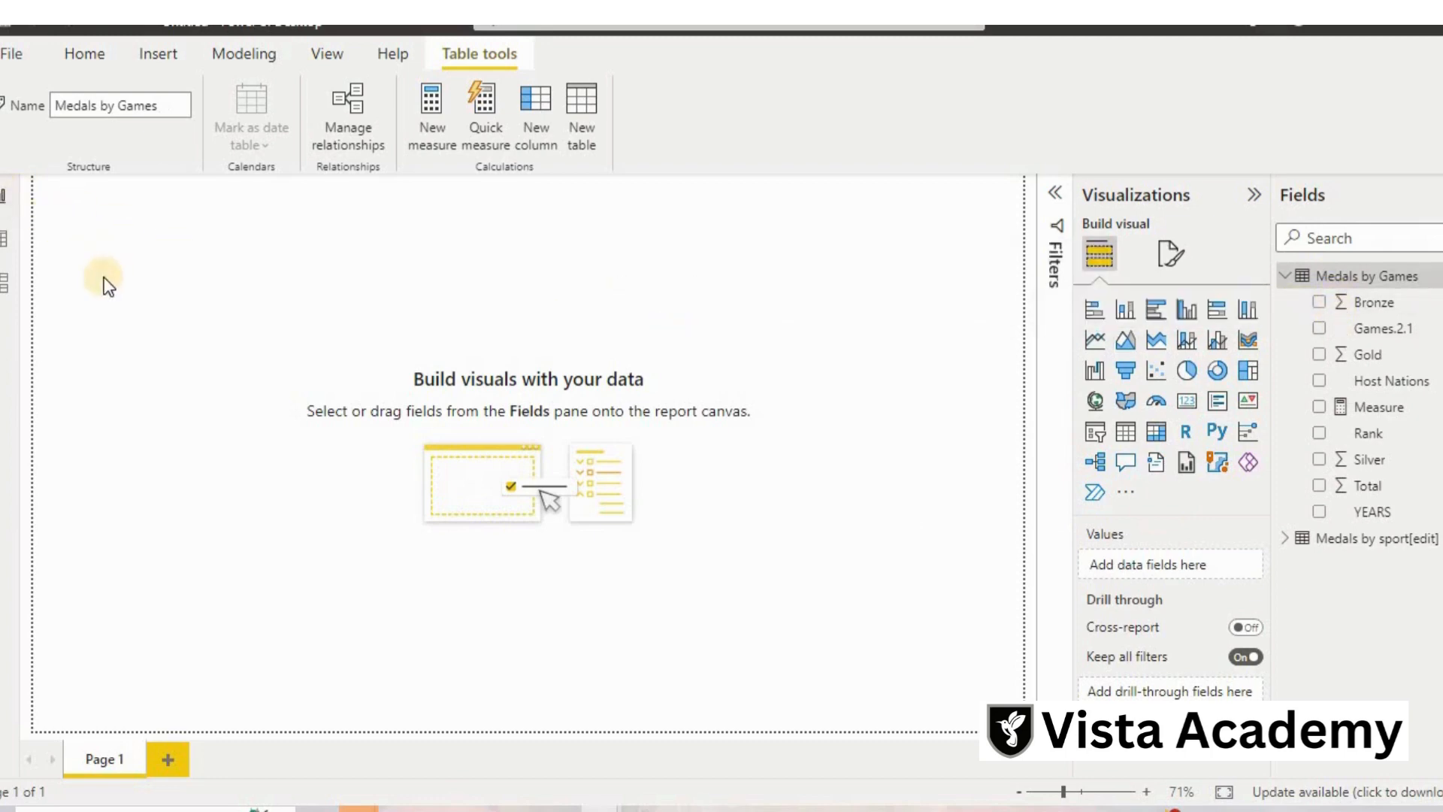
Add a small card visual near the report page's upper-left corner showing the sum of Gold from Medals by Games.
left_click(1188, 401)
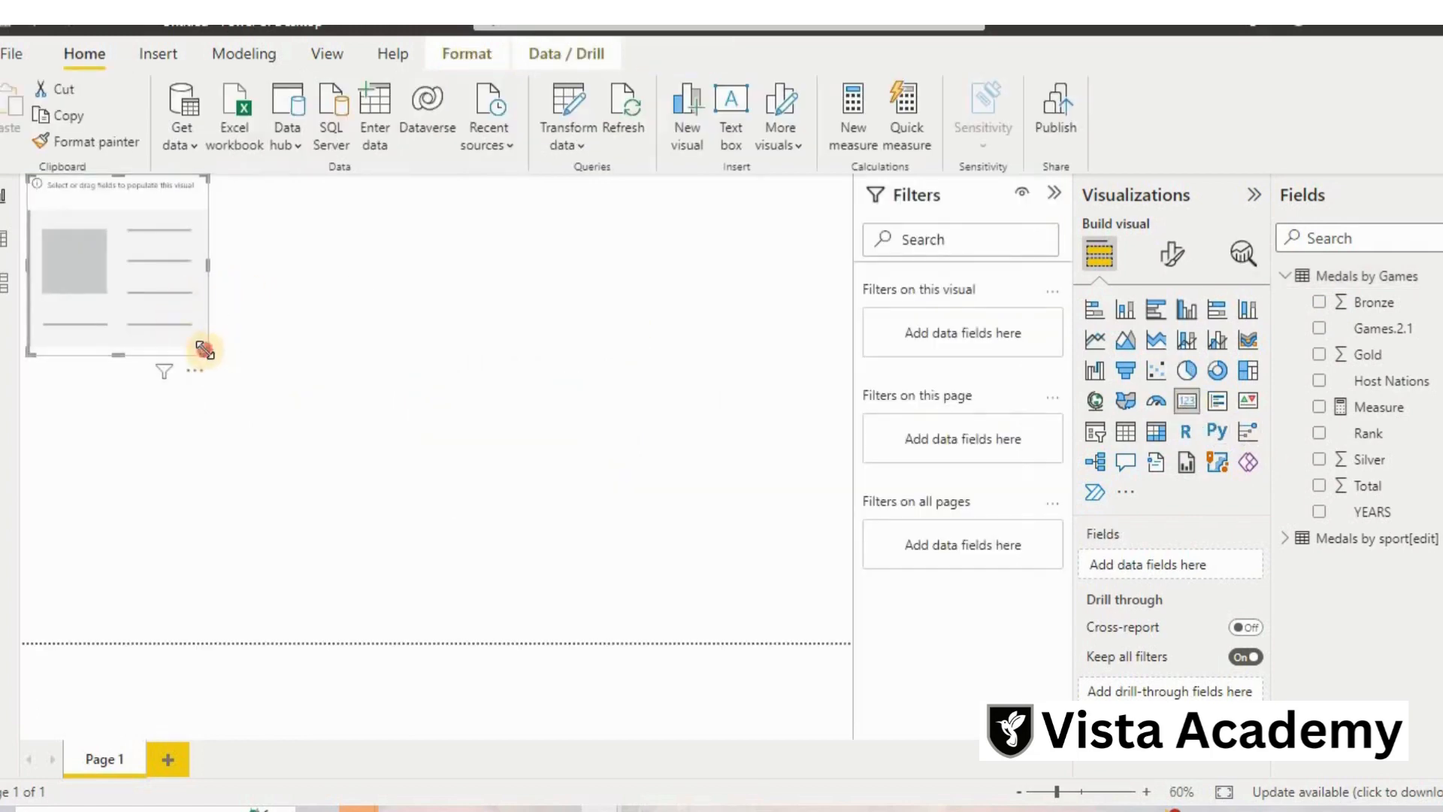
left_click_drag(200, 348, 181, 270)
left_click_drag(94, 238, 66, 287)
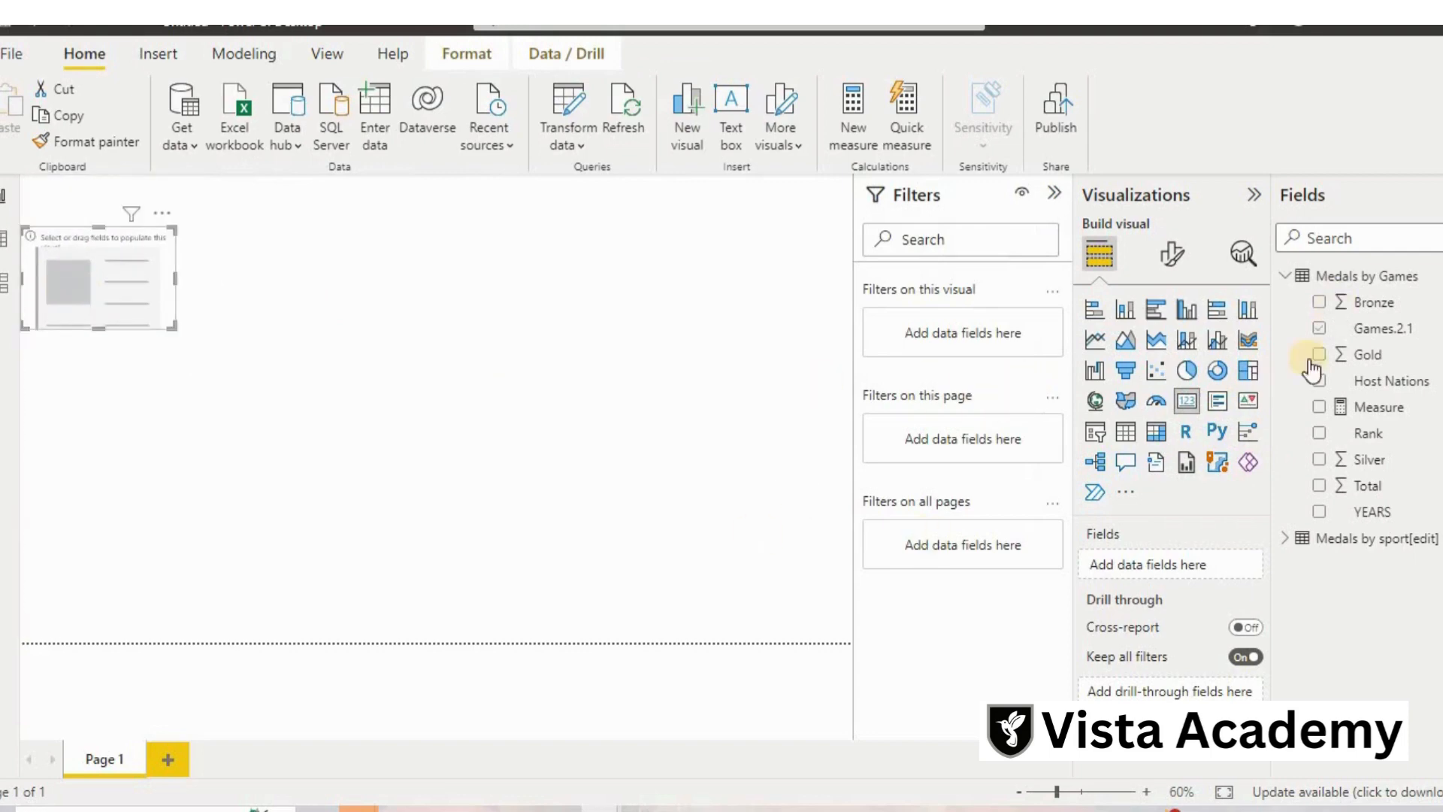
left_click_drag(1319, 354, 1146, 564)
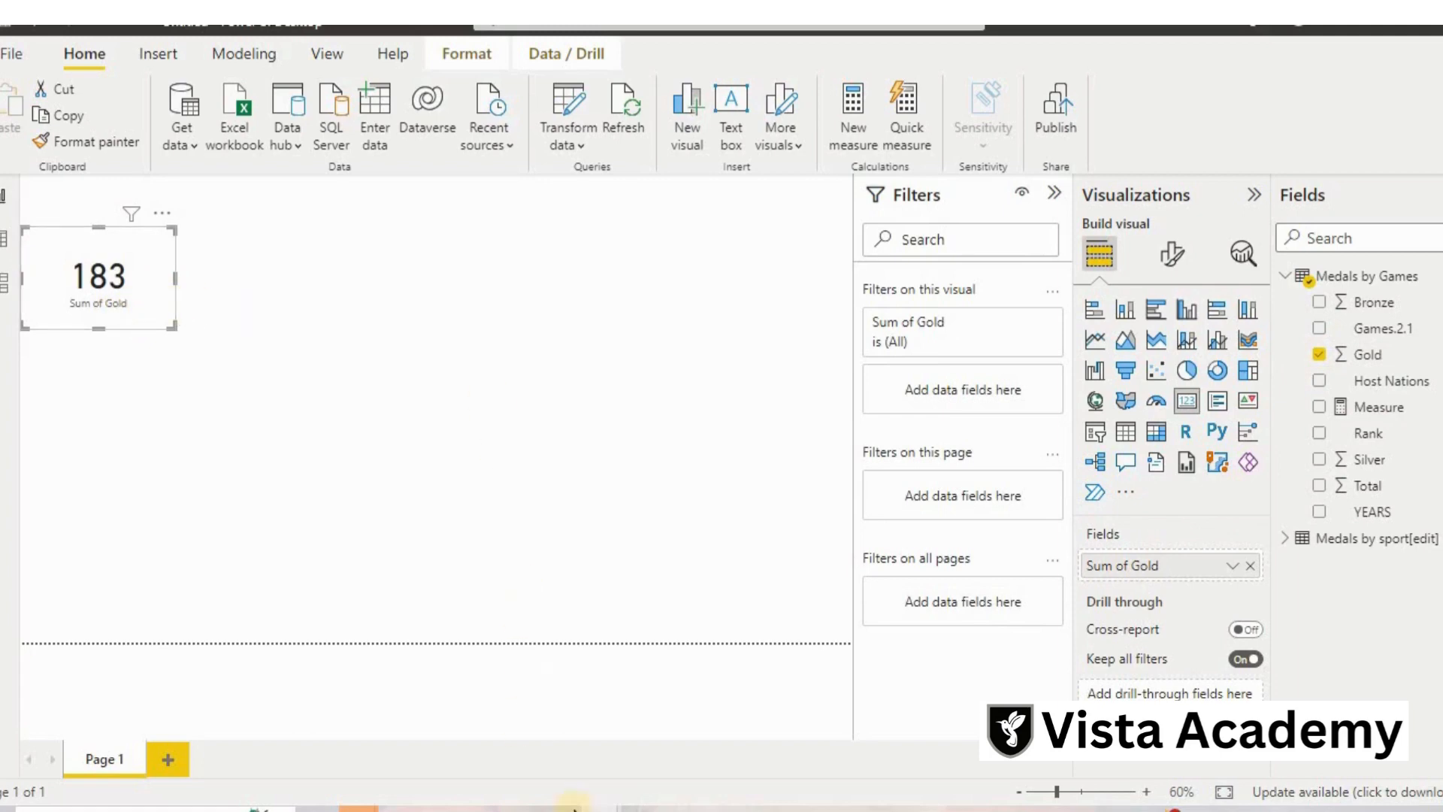
Check the gold card against the medal summary on Wikipedia's India at the Asian Games page, and return to the report.
left_click(526, 808)
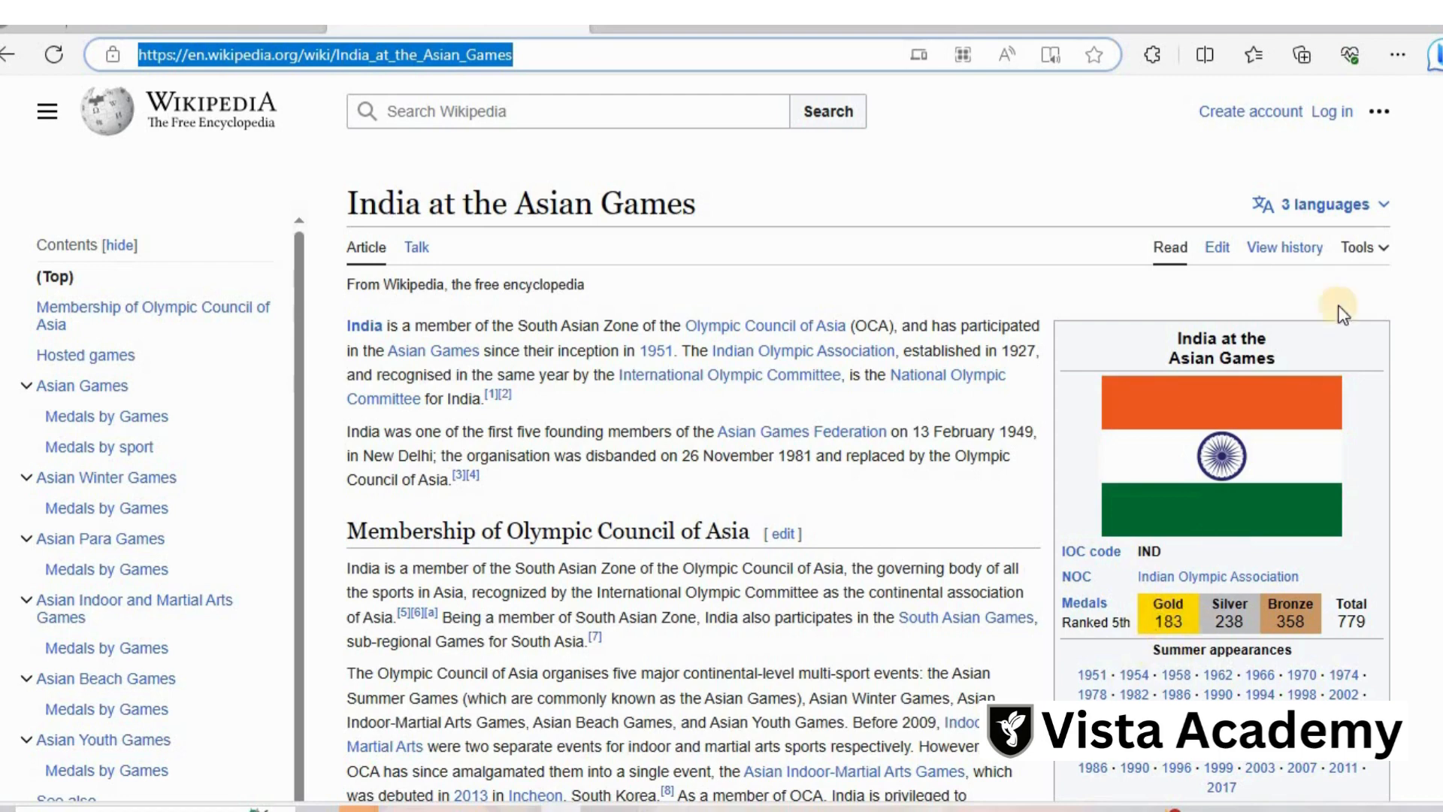
key("alt+Tab")
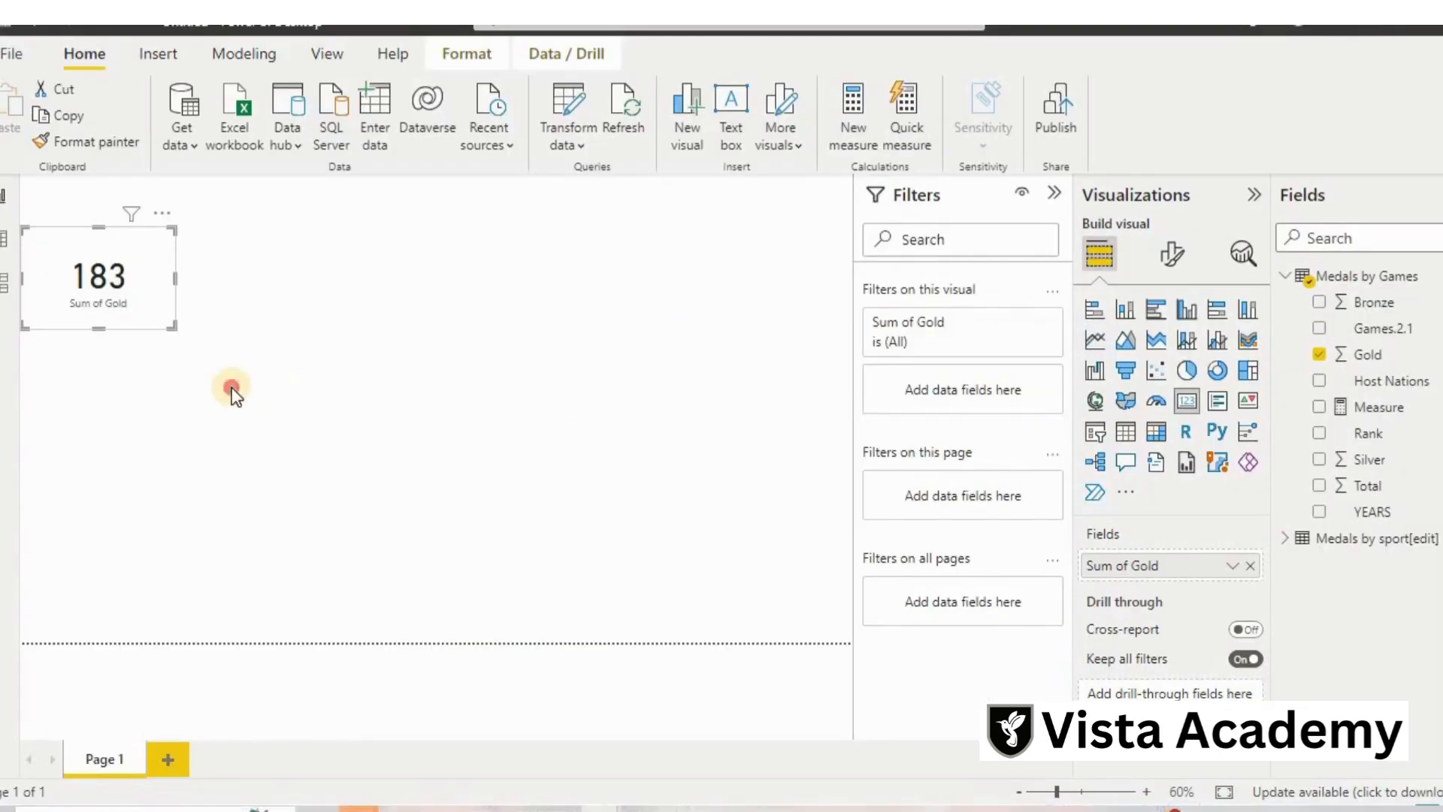
left_click(232, 387)
Duplicate the gold card, place the copy beside it, and replace its field with Silver.
left_click(147, 292)
key("ctrl+c")
key("ctrl+v")
left_click_drag(151, 295, 299, 286)
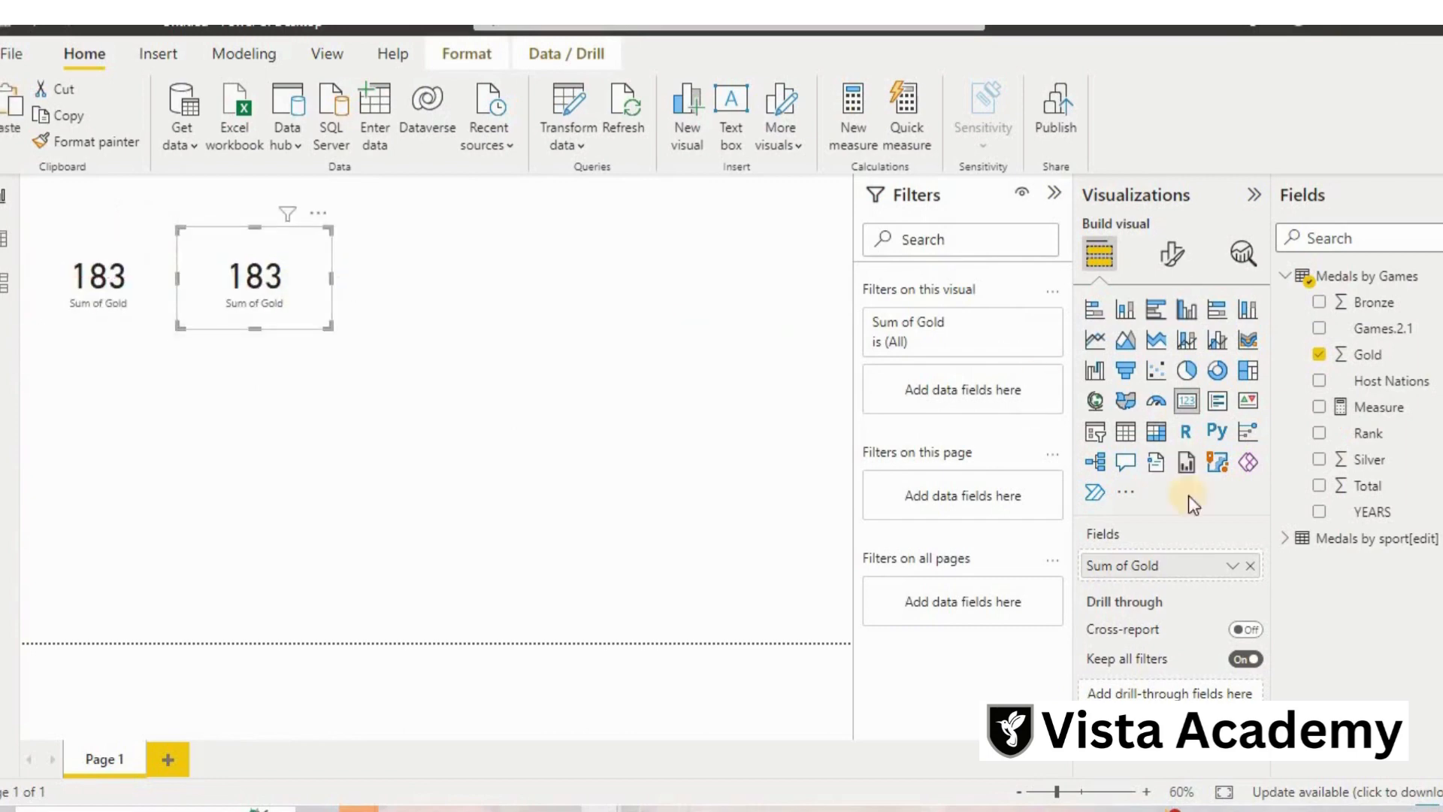
left_click(1246, 565)
left_click_drag(1322, 460, 1170, 574)
Duplicate the silver card to its right, replace the copy's field with Bronze, and shrink the card slightly.
left_click_drag(218, 273, 366, 255)
key("ctrl+c")
key("ctrl+v")
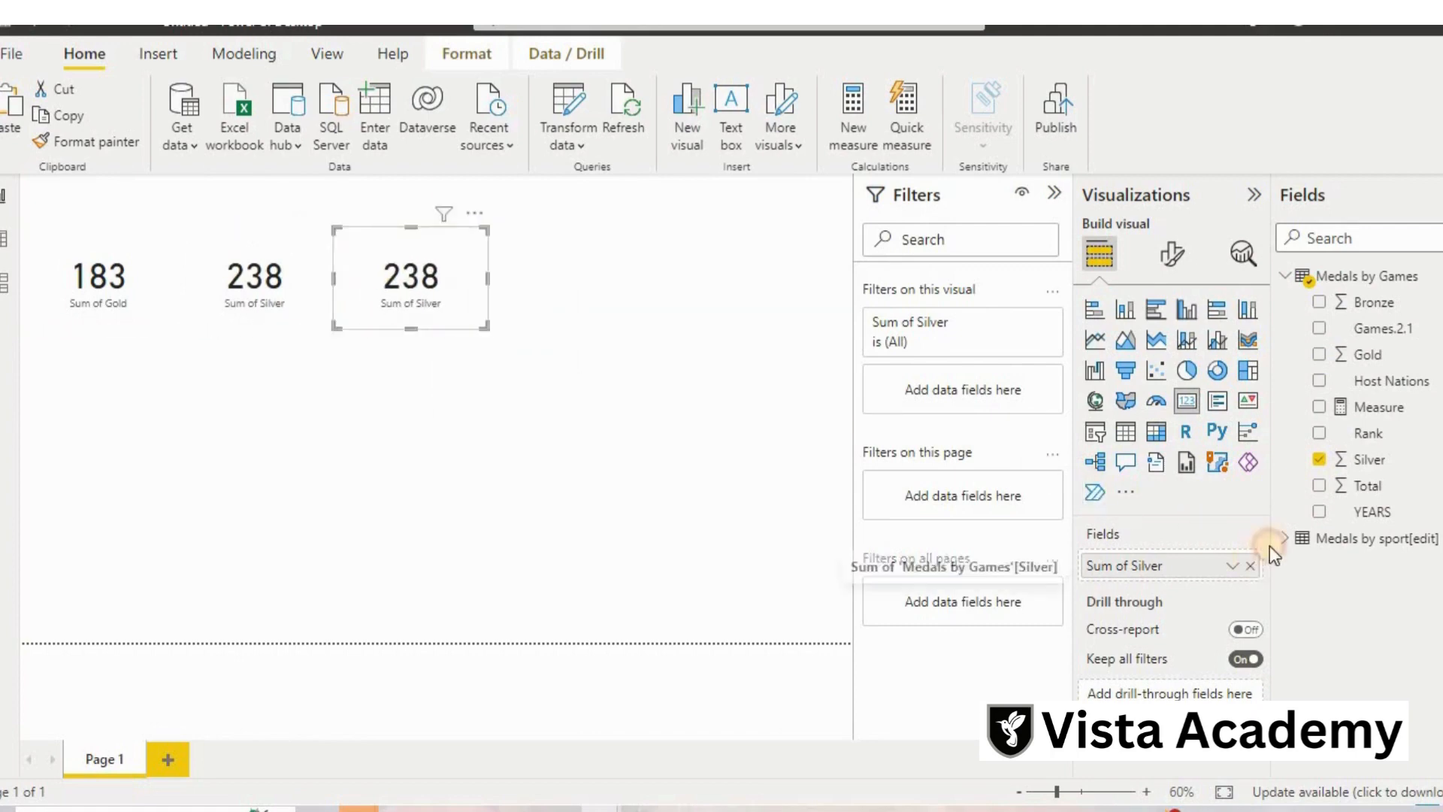
left_click_drag(1269, 550, 1275, 543)
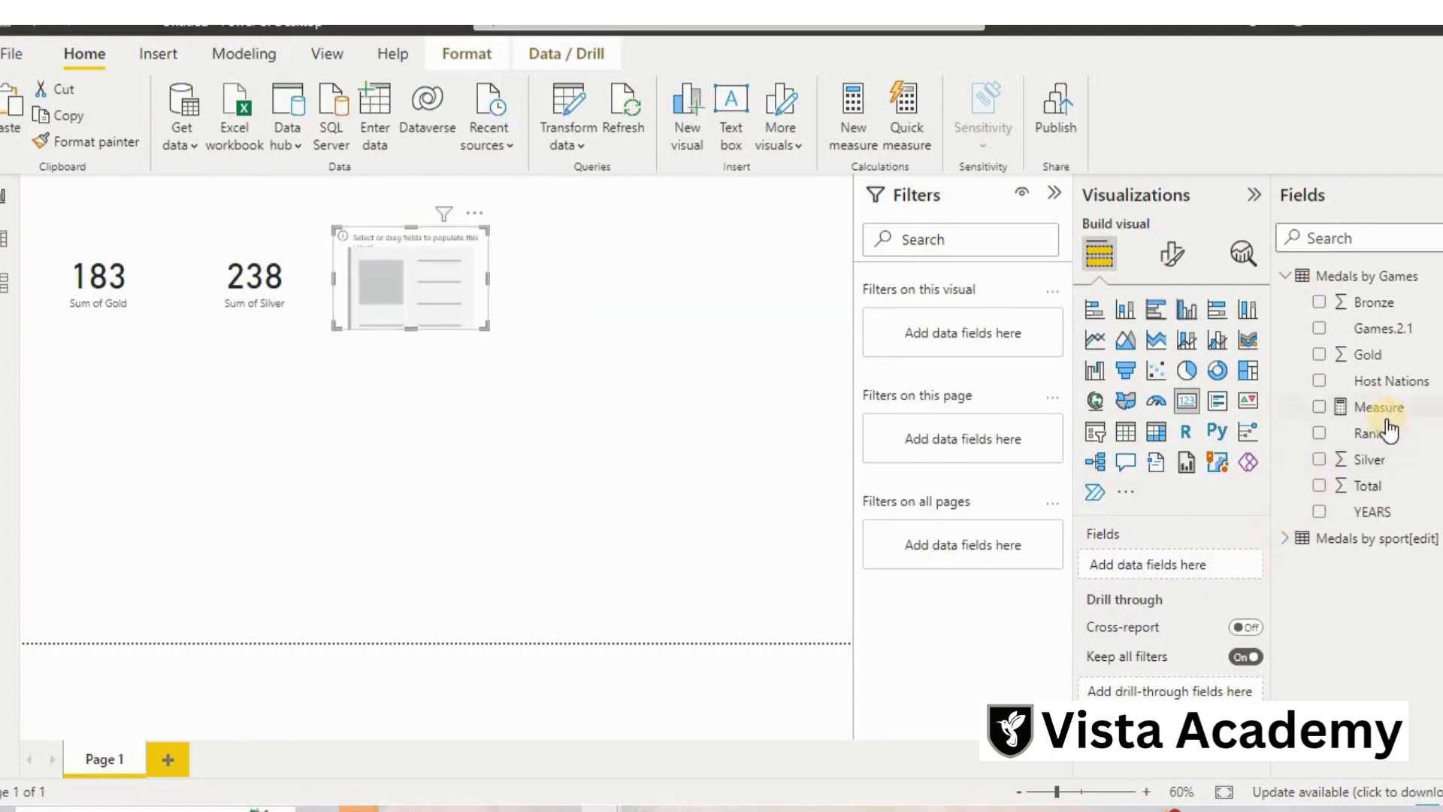
left_click(1316, 304)
left_click_drag(1316, 316, 1099, 576)
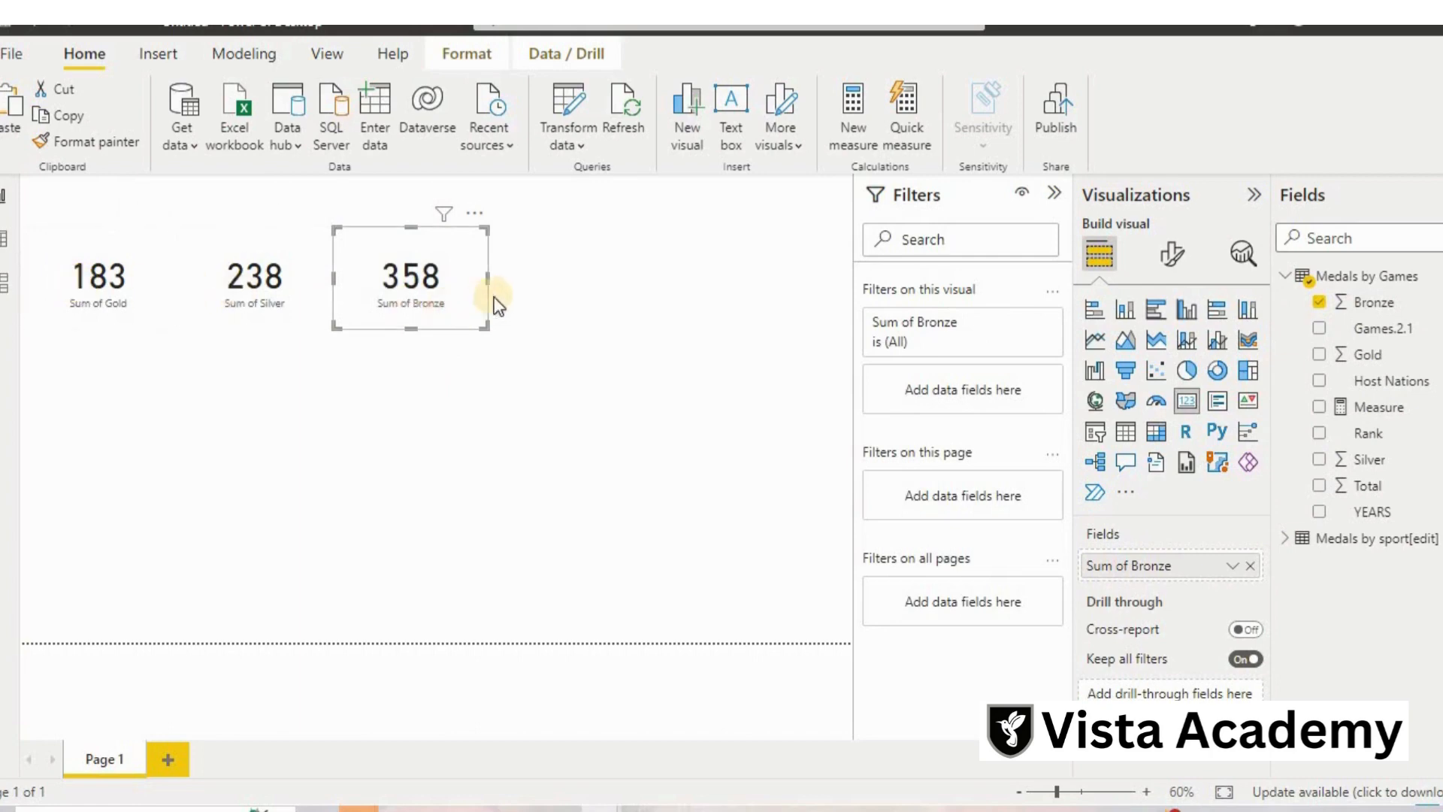
left_click_drag(487, 227, 406, 274)
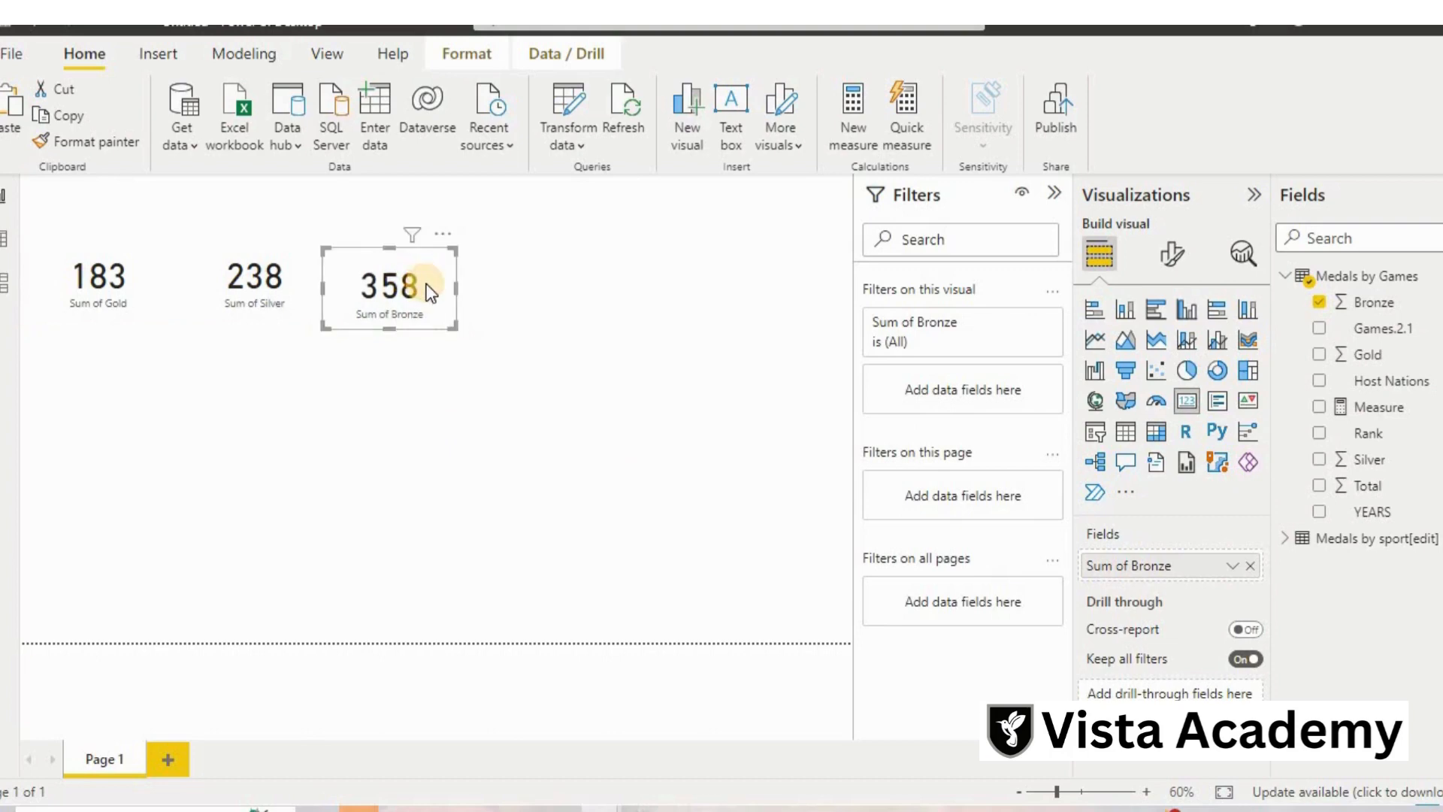
Duplicate the bronze card, place the copy to its right, and replace its field with Total.
key("ctrl+c")
key("ctrl+v")
left_click_drag(544, 277, 583, 284)
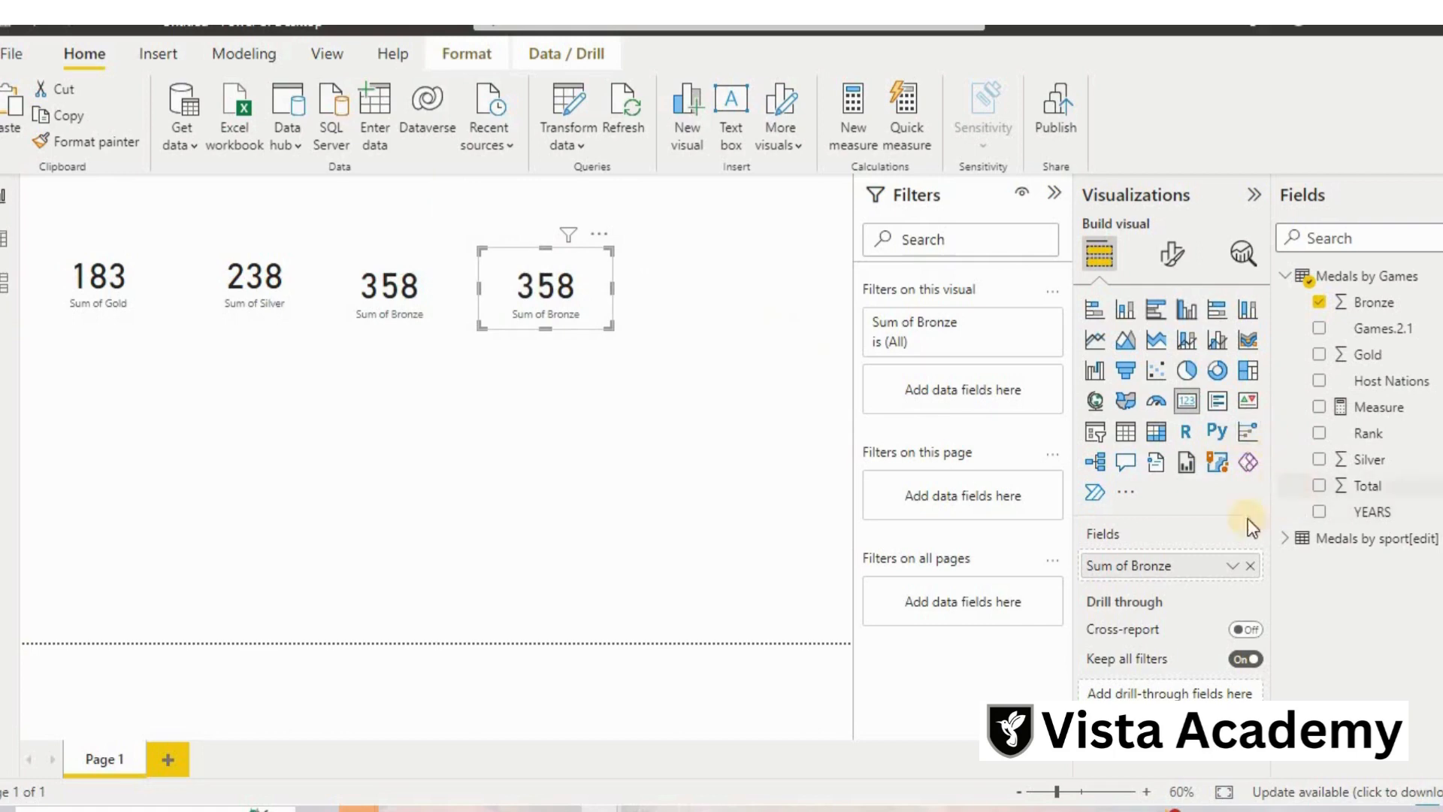
left_click(1251, 565)
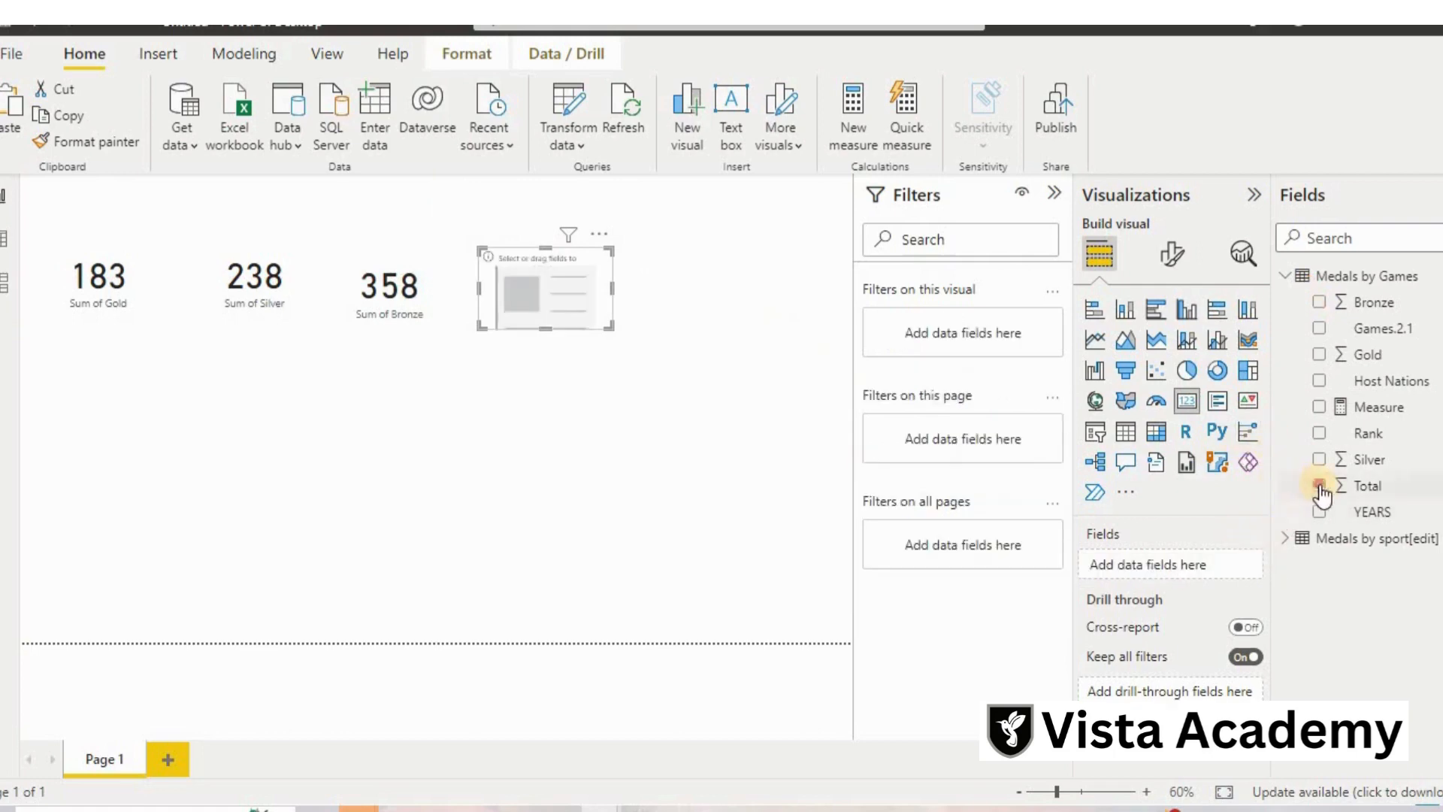
left_click_drag(1323, 485, 1144, 565)
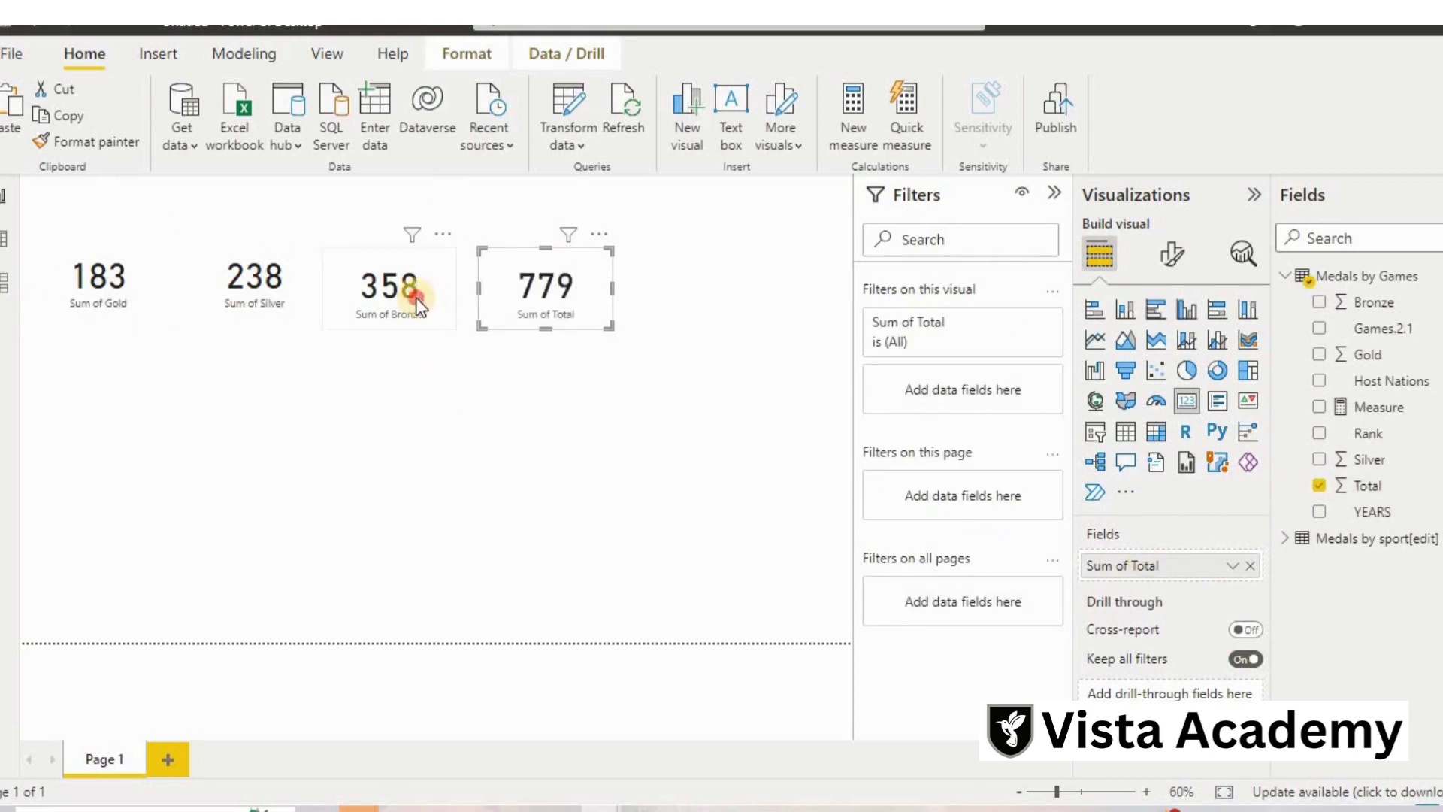
Move the bronze and total cards up so all four medal cards line up in one row.
left_click_drag(413, 300, 414, 291)
left_click_drag(532, 296, 530, 286)
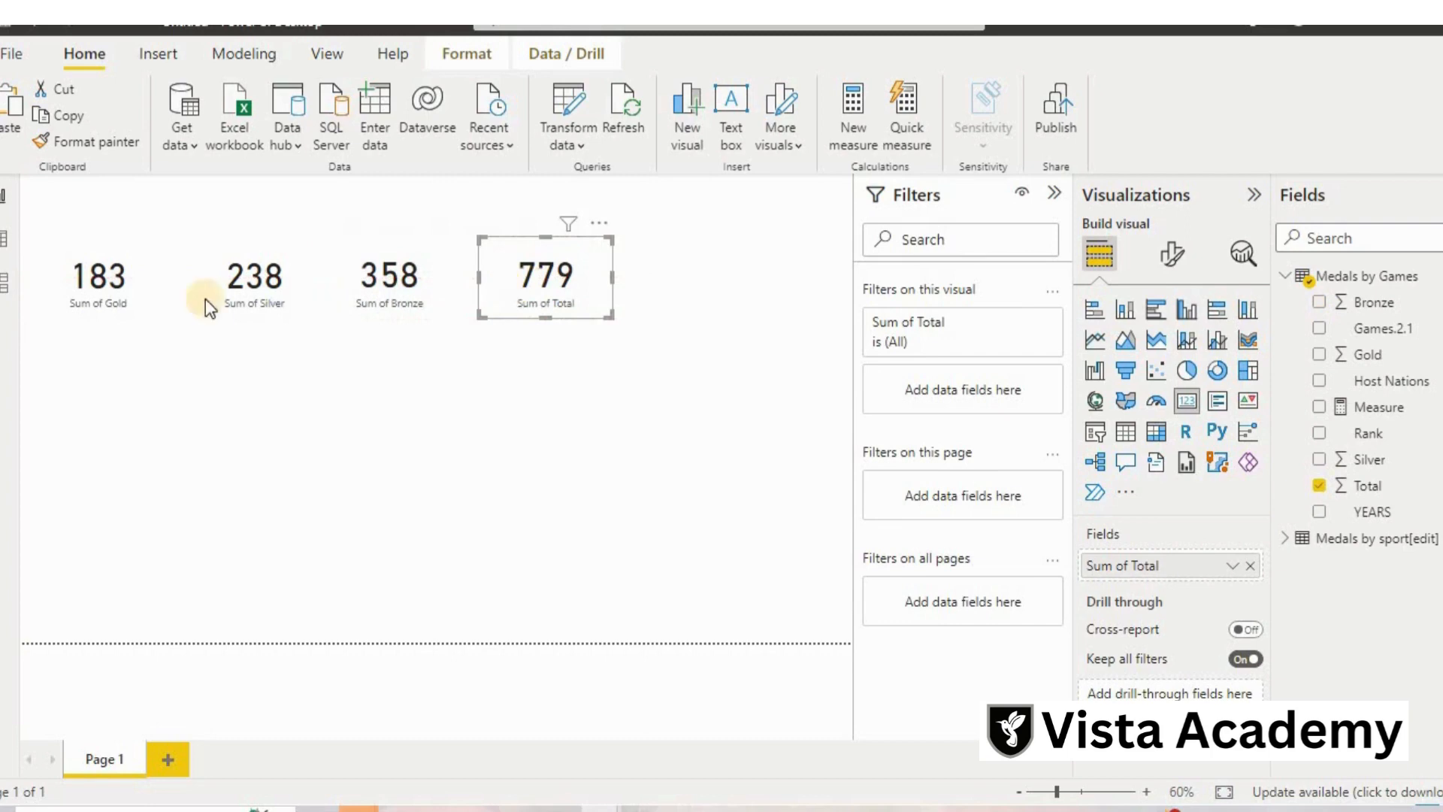
left_click(91, 299)
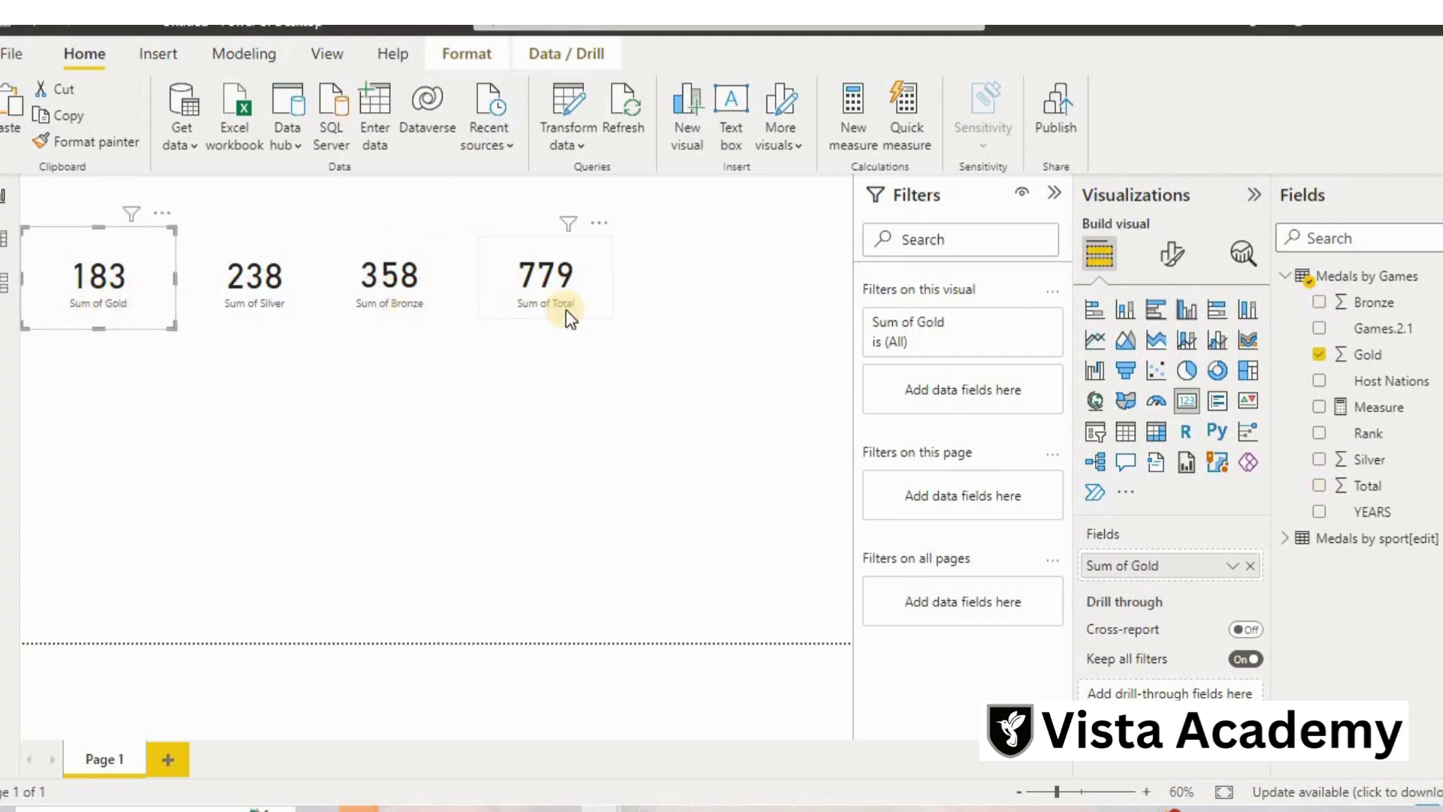
left_click(231, 459)
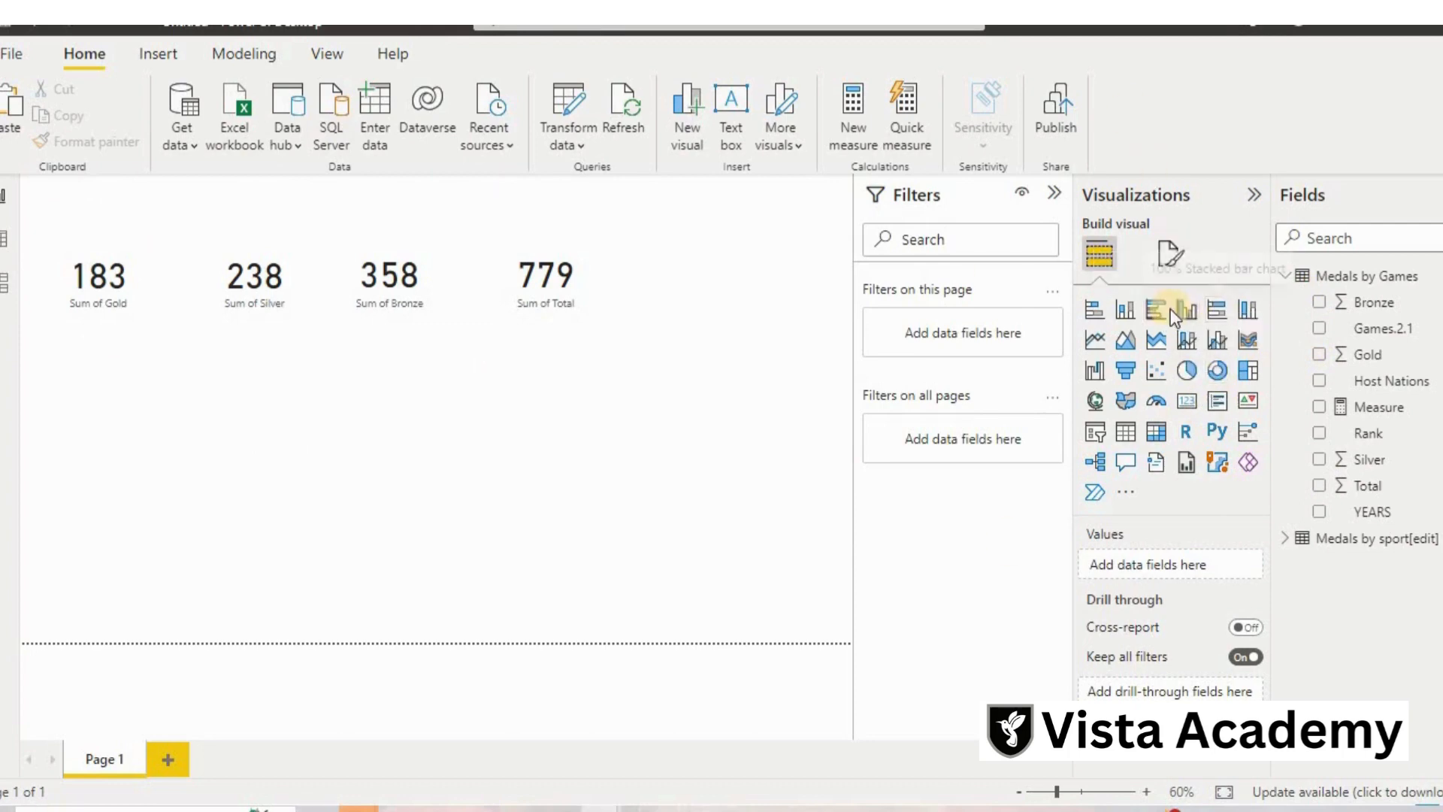
Add a clustered column chart below the medal cards and enlarge it to span about two cards.
left_click(1192, 313)
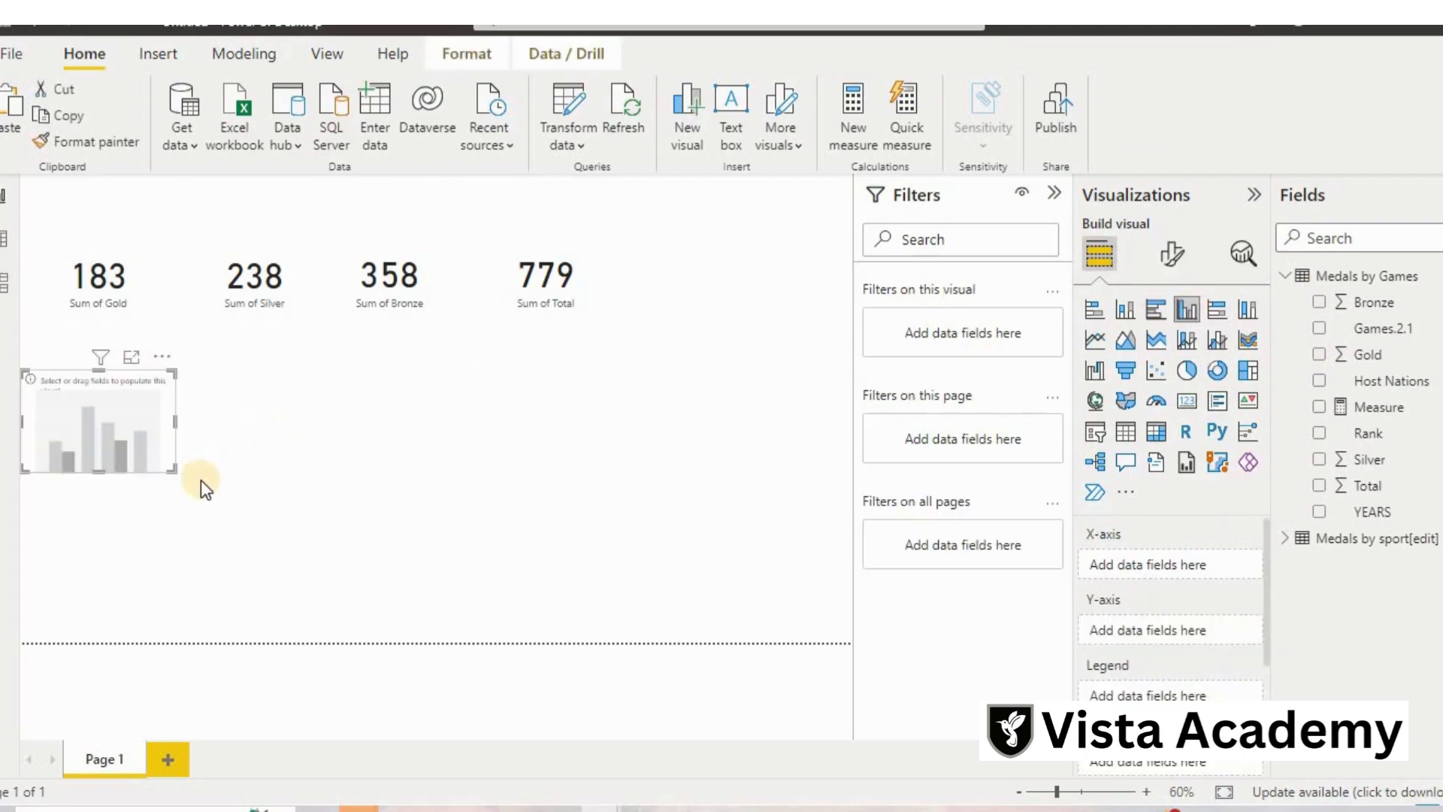
left_click_drag(171, 474, 338, 538)
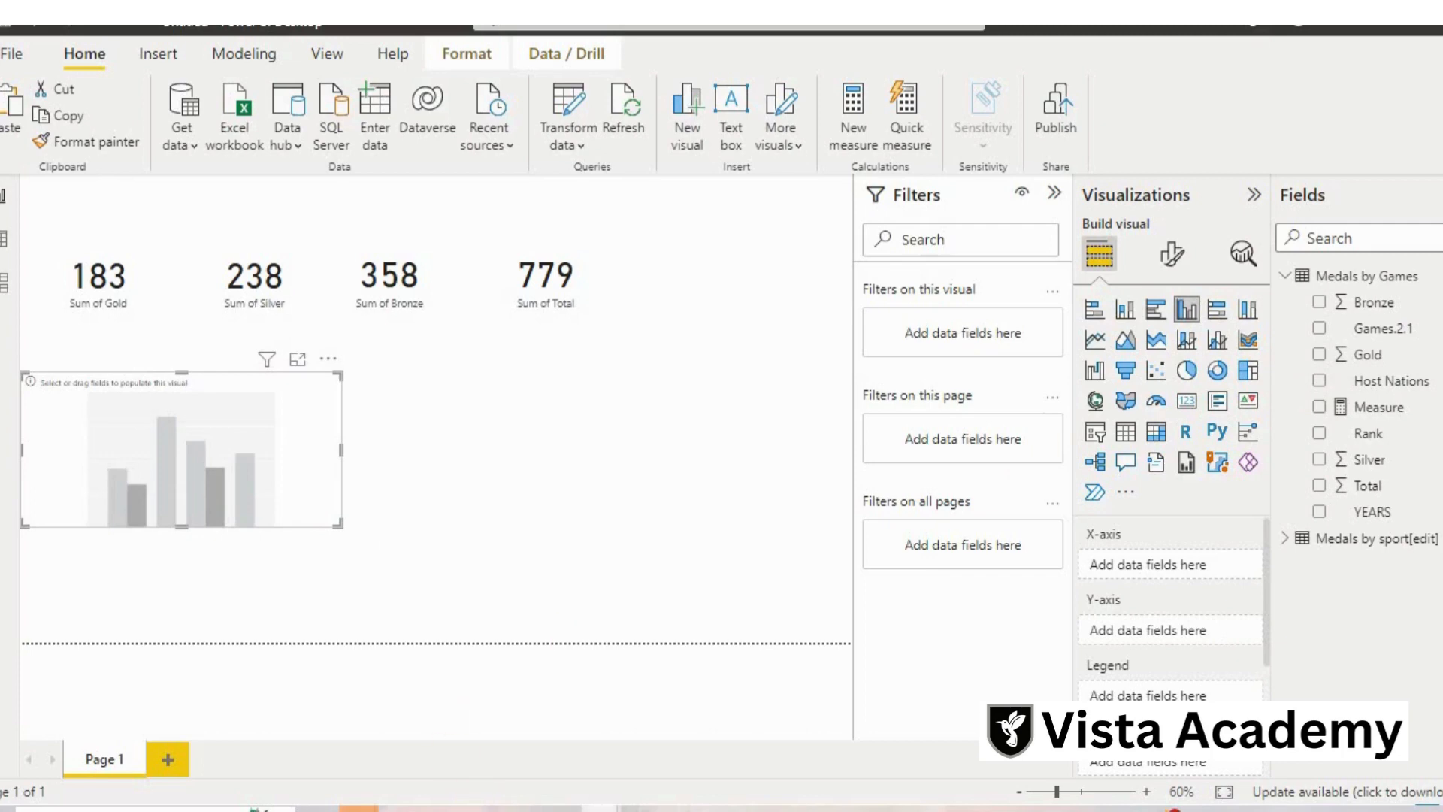
Review the finished India at Asian Games dashboard with the years slicer's 2014 selection cleared, and return to the new report.
mouse_move(545, 754)
left_click(523, 732)
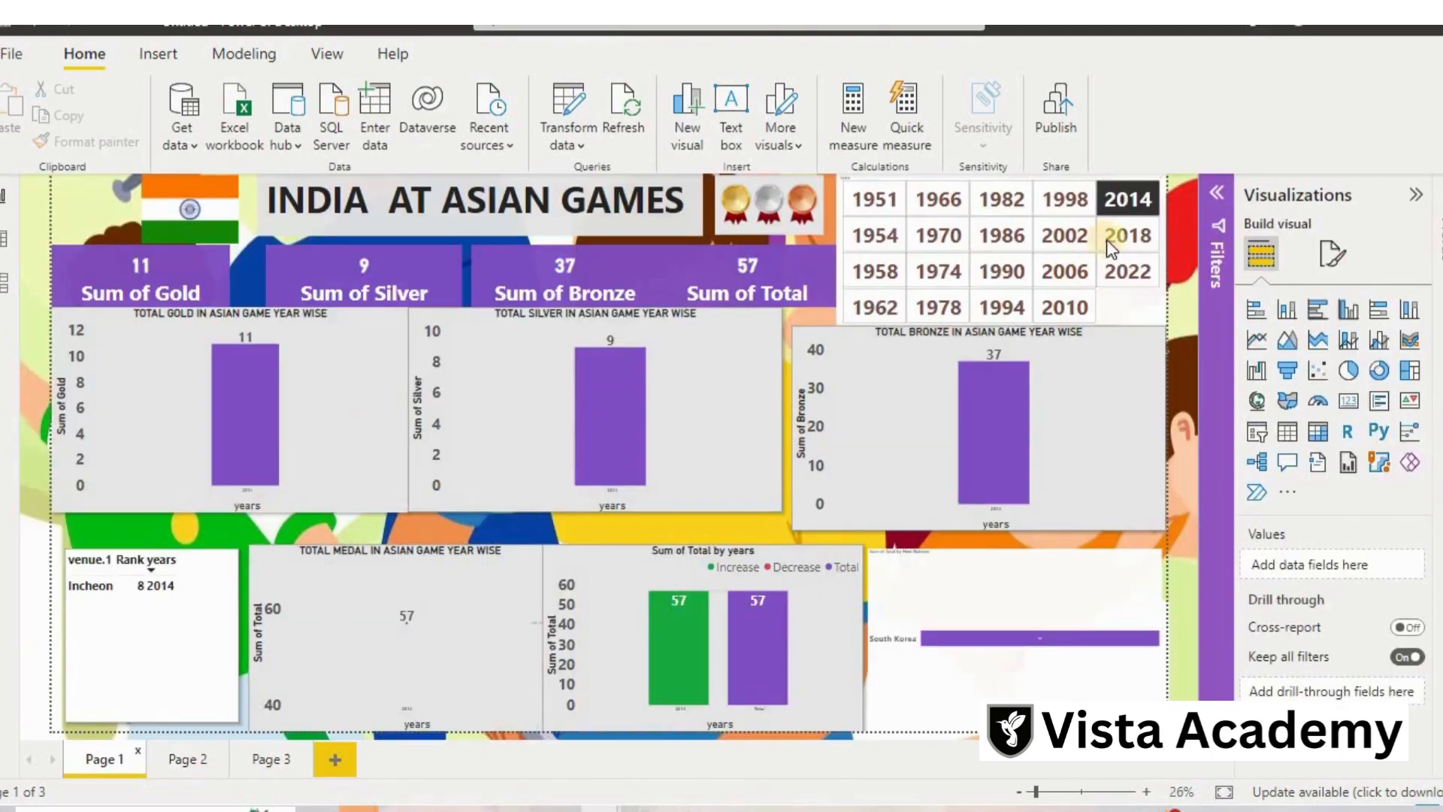
right_click(1156, 175)
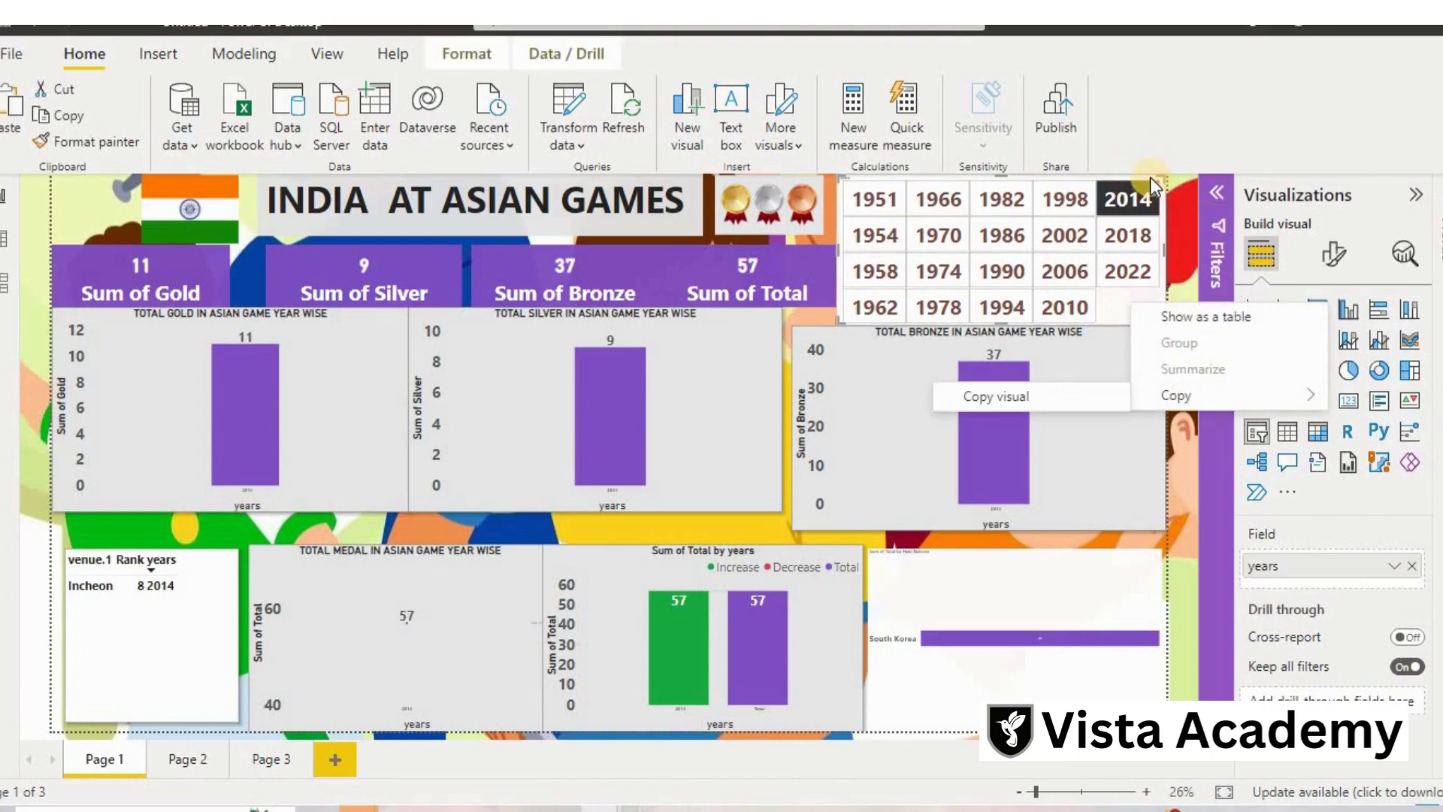
left_click(1112, 300)
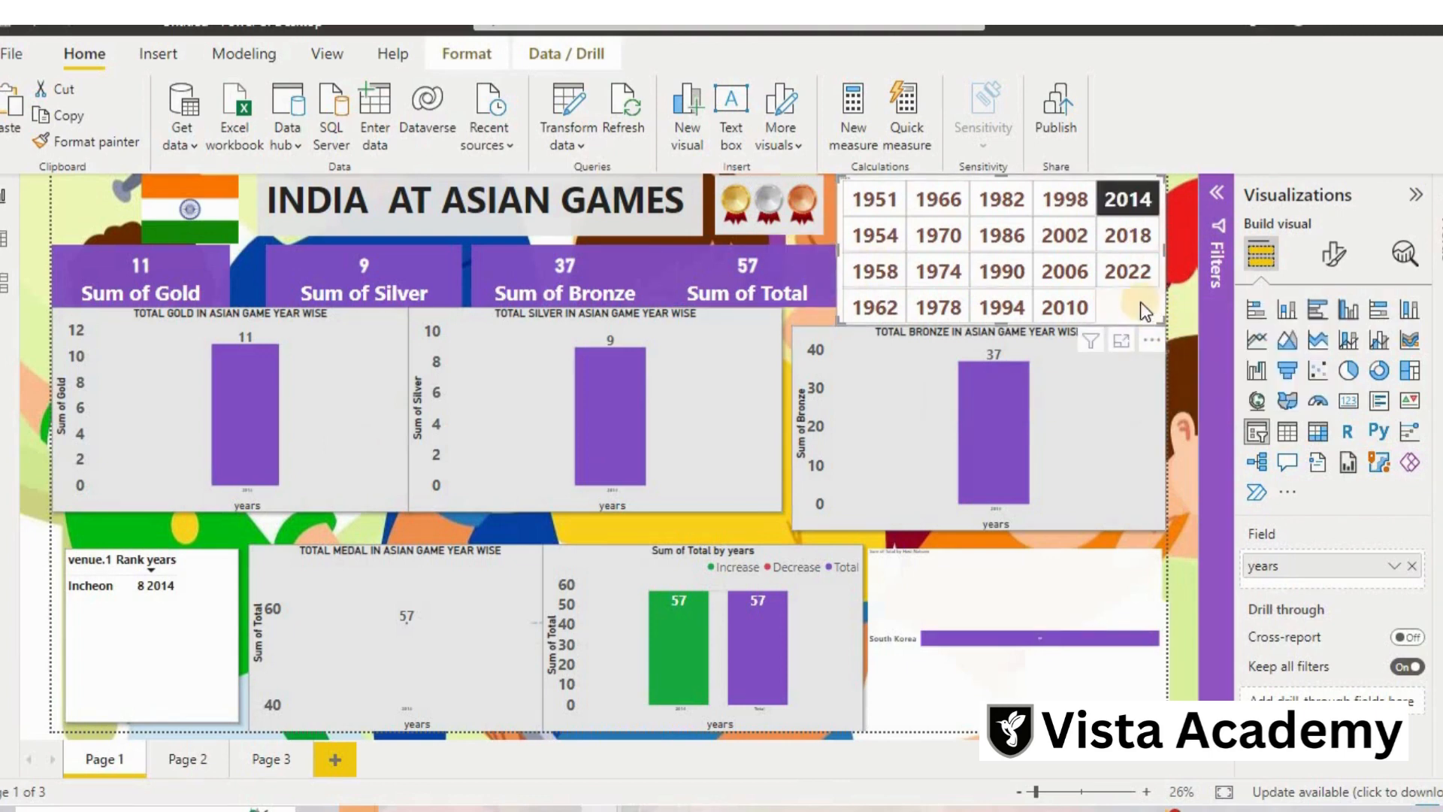
left_click_drag(1138, 306, 1127, 400)
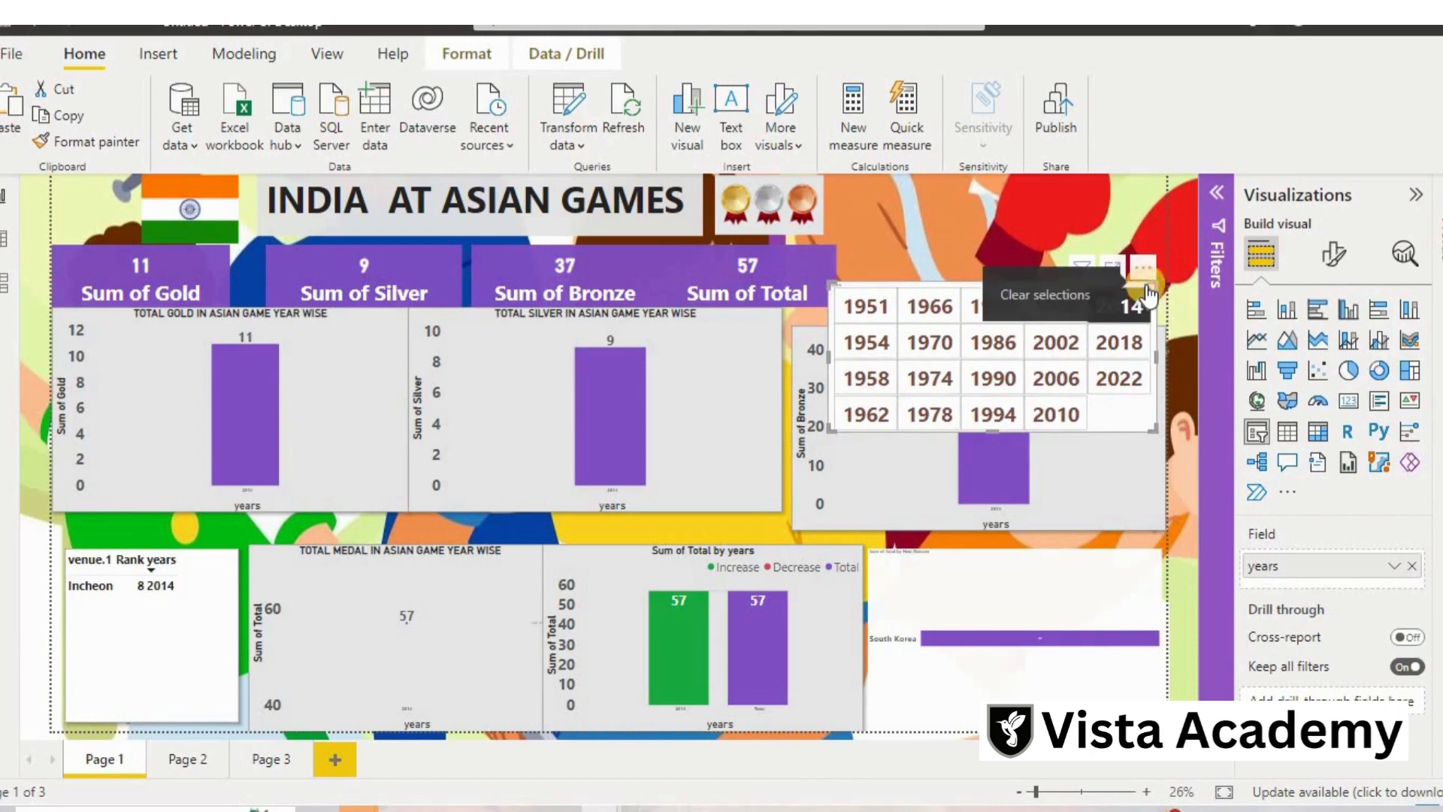
left_click(1146, 289)
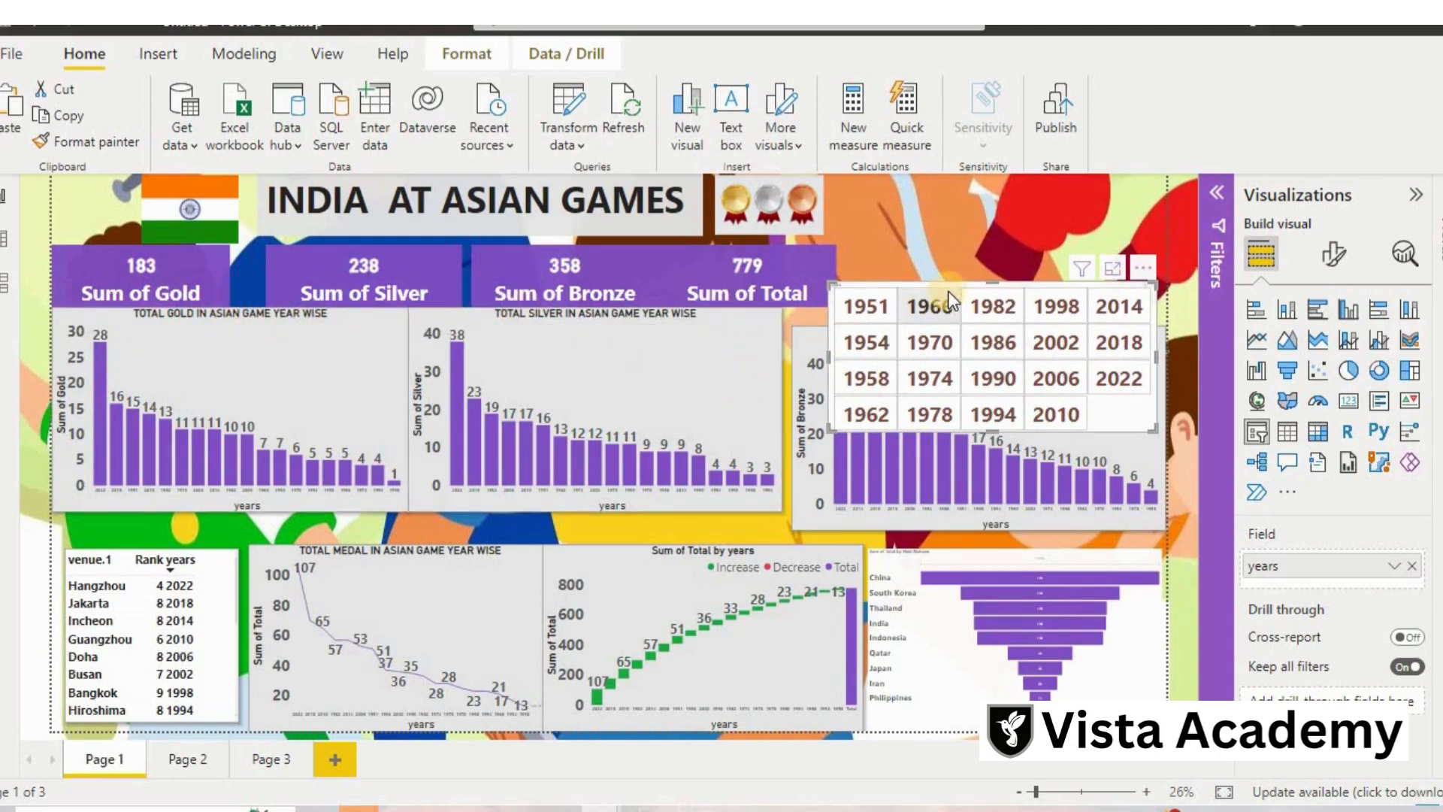
left_click_drag(1033, 199, 1140, 178)
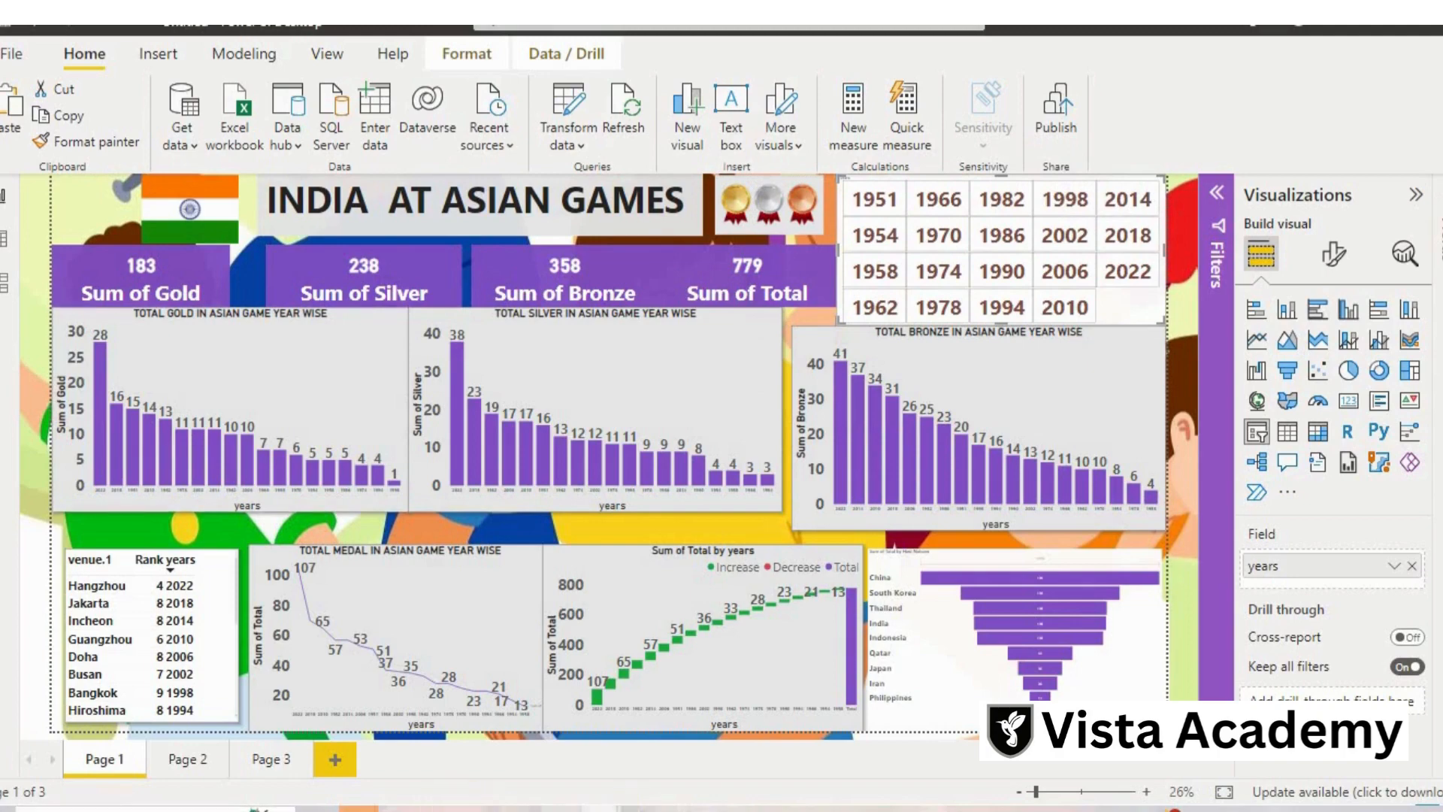
mouse_move(646, 807)
left_click(647, 738)
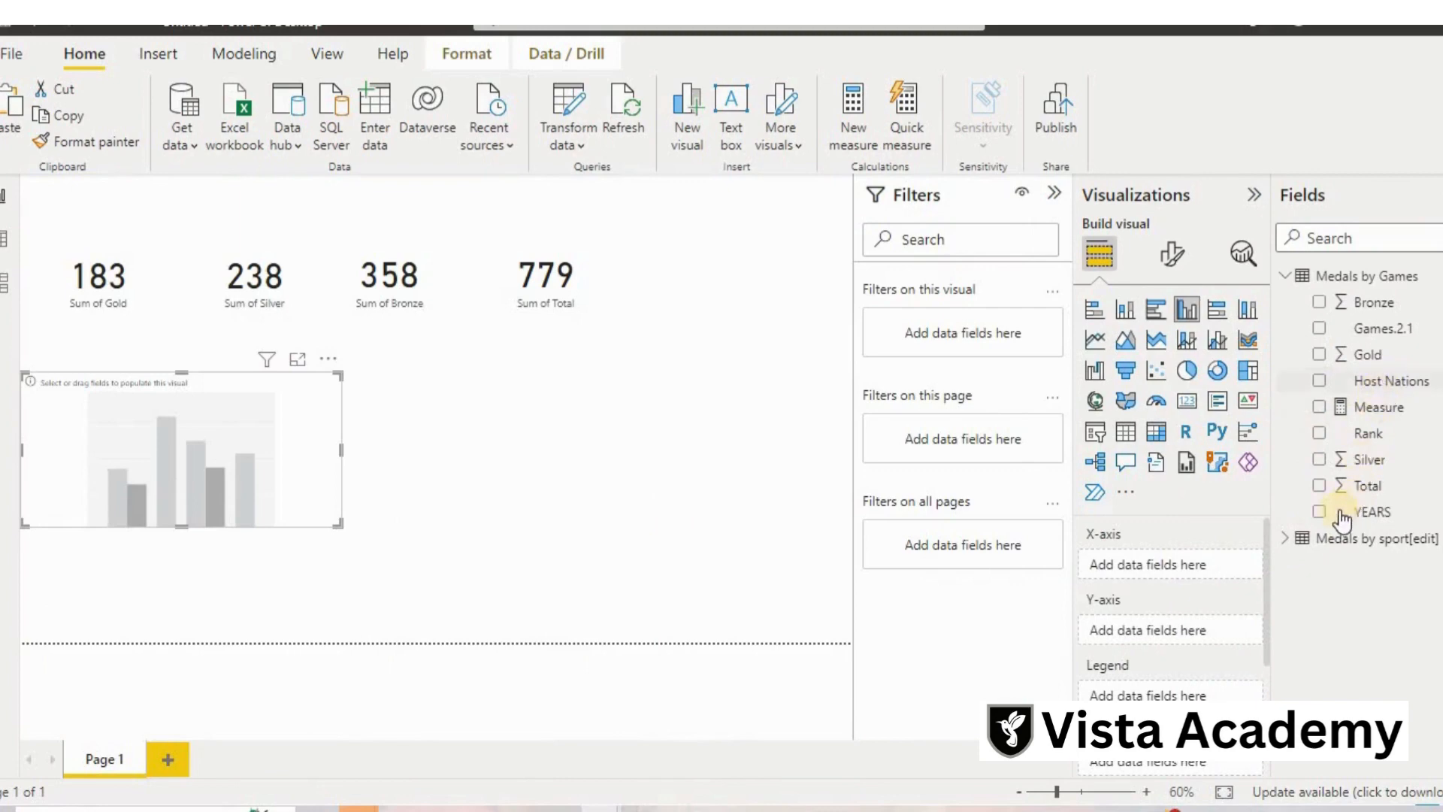
Plot the sum of Gold by YEARS in the column chart and move the chart up close beneath the cards.
left_click_drag(1319, 514, 1144, 571)
left_click_drag(1353, 354, 1142, 648)
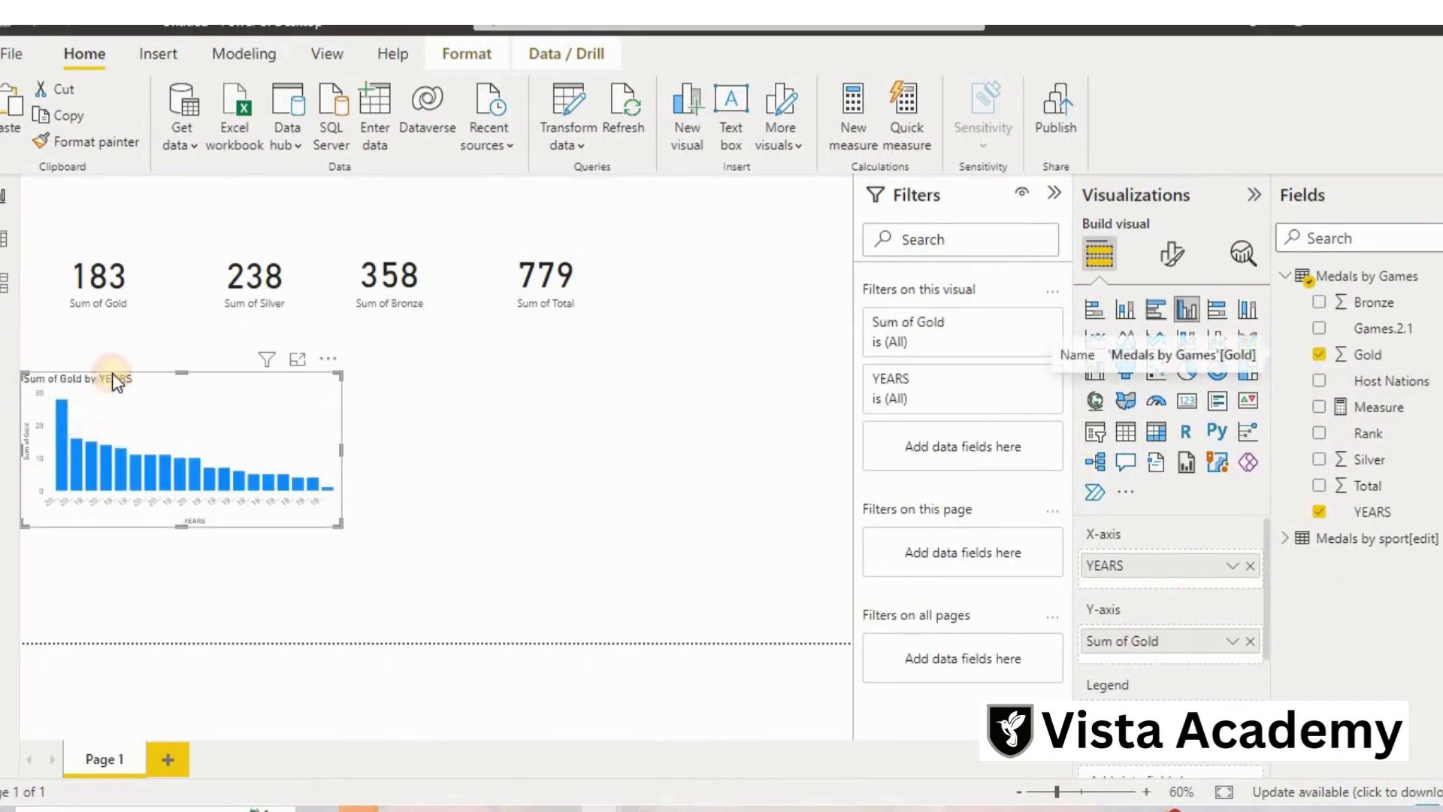
left_click_drag(90, 417, 102, 365)
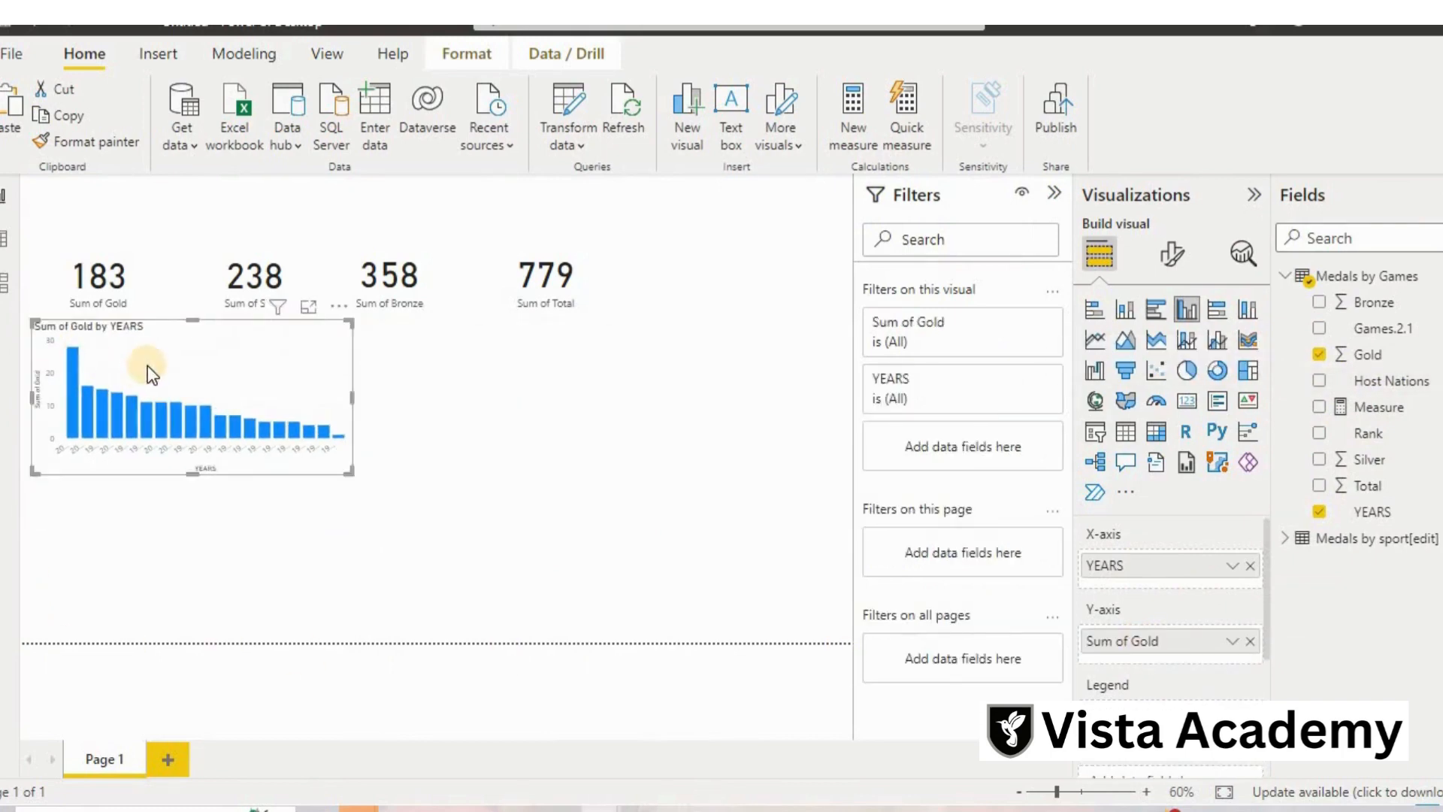
Duplicate the gold-by-year column chart and place the copy to the right of the original.
key("ctrl+c")
key("ctrl+v")
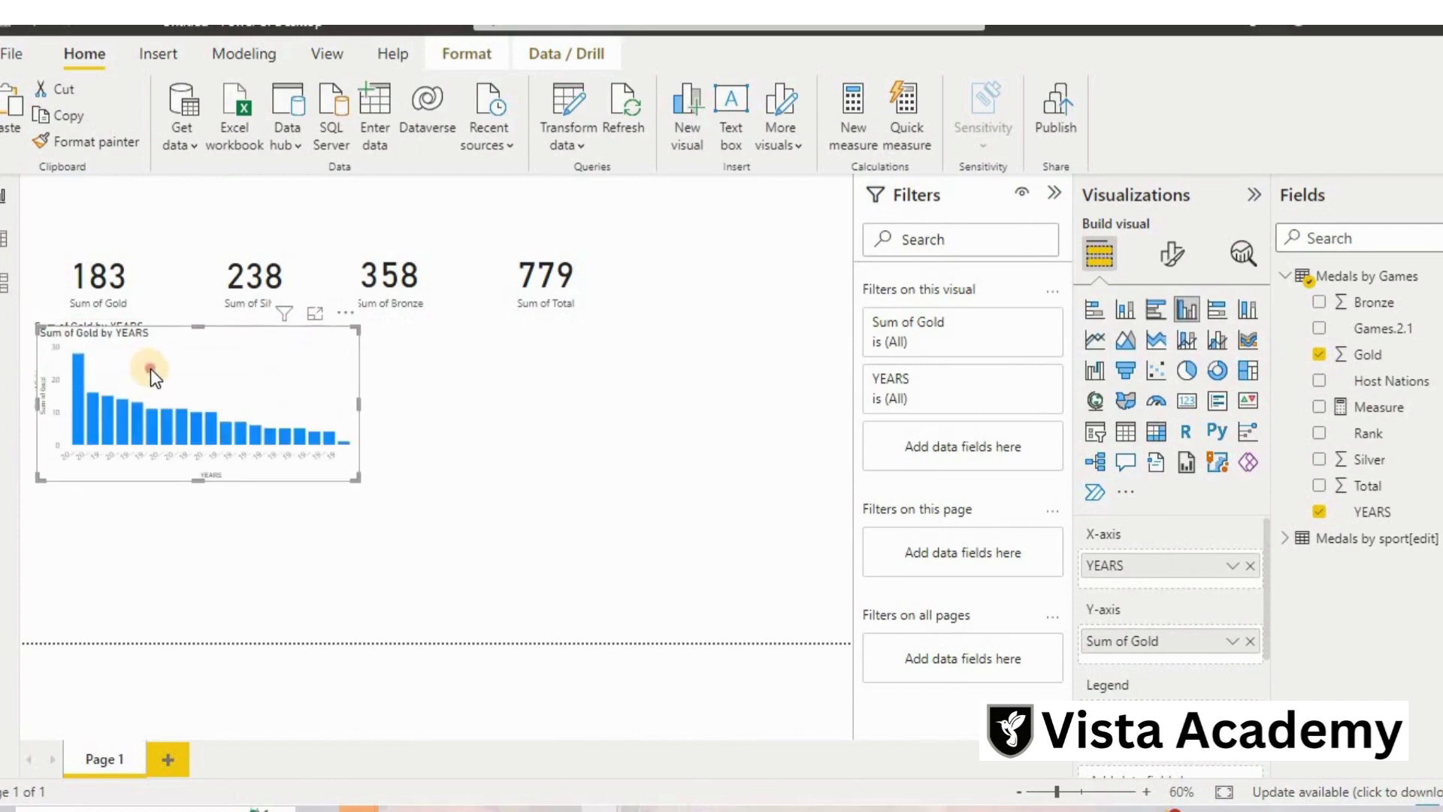
left_click_drag(150, 368, 526, 364)
left_click(814, 332)
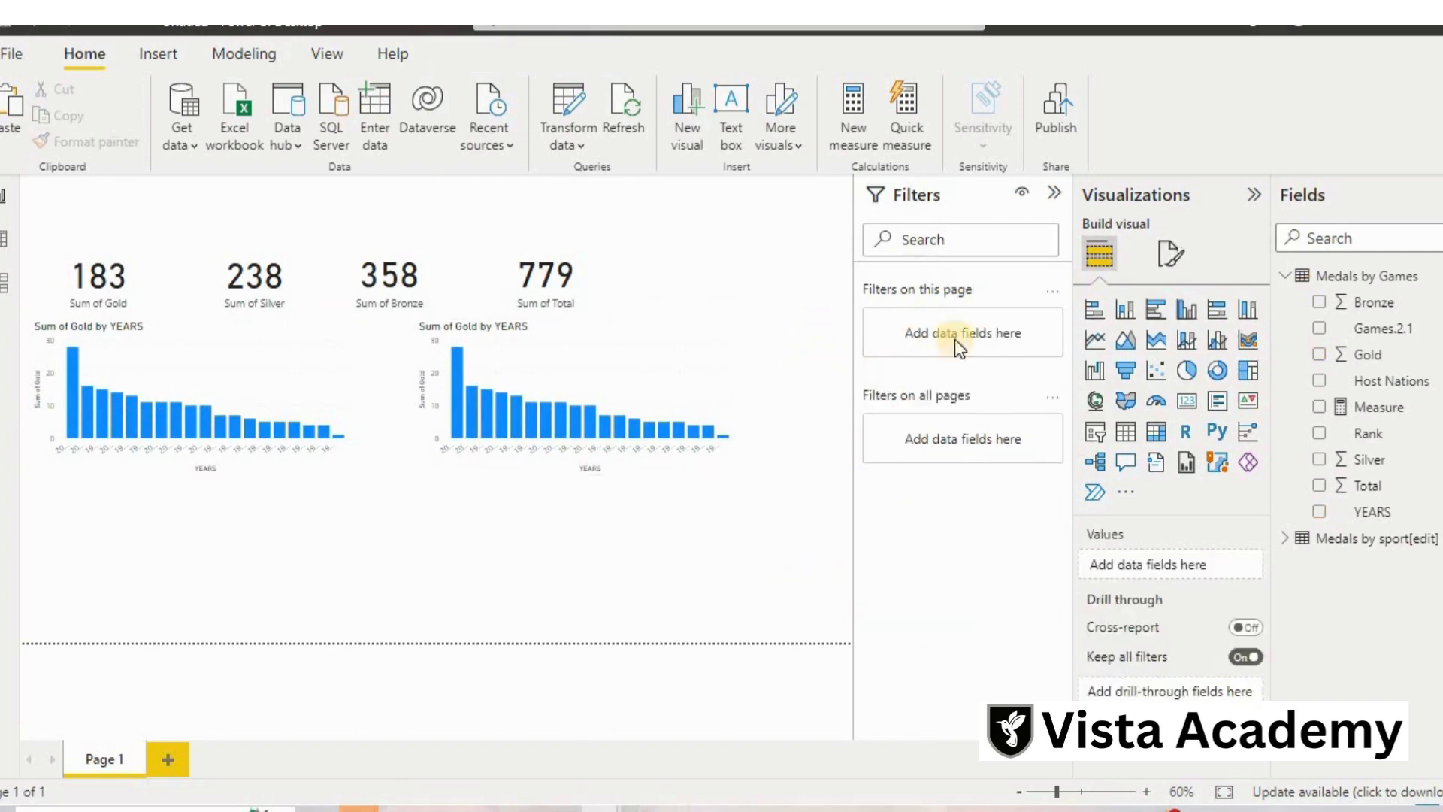
Set the report page's canvas to a custom size with a height of 1500 px and a width of 2000 px.
left_click(1172, 260)
left_click(1106, 406)
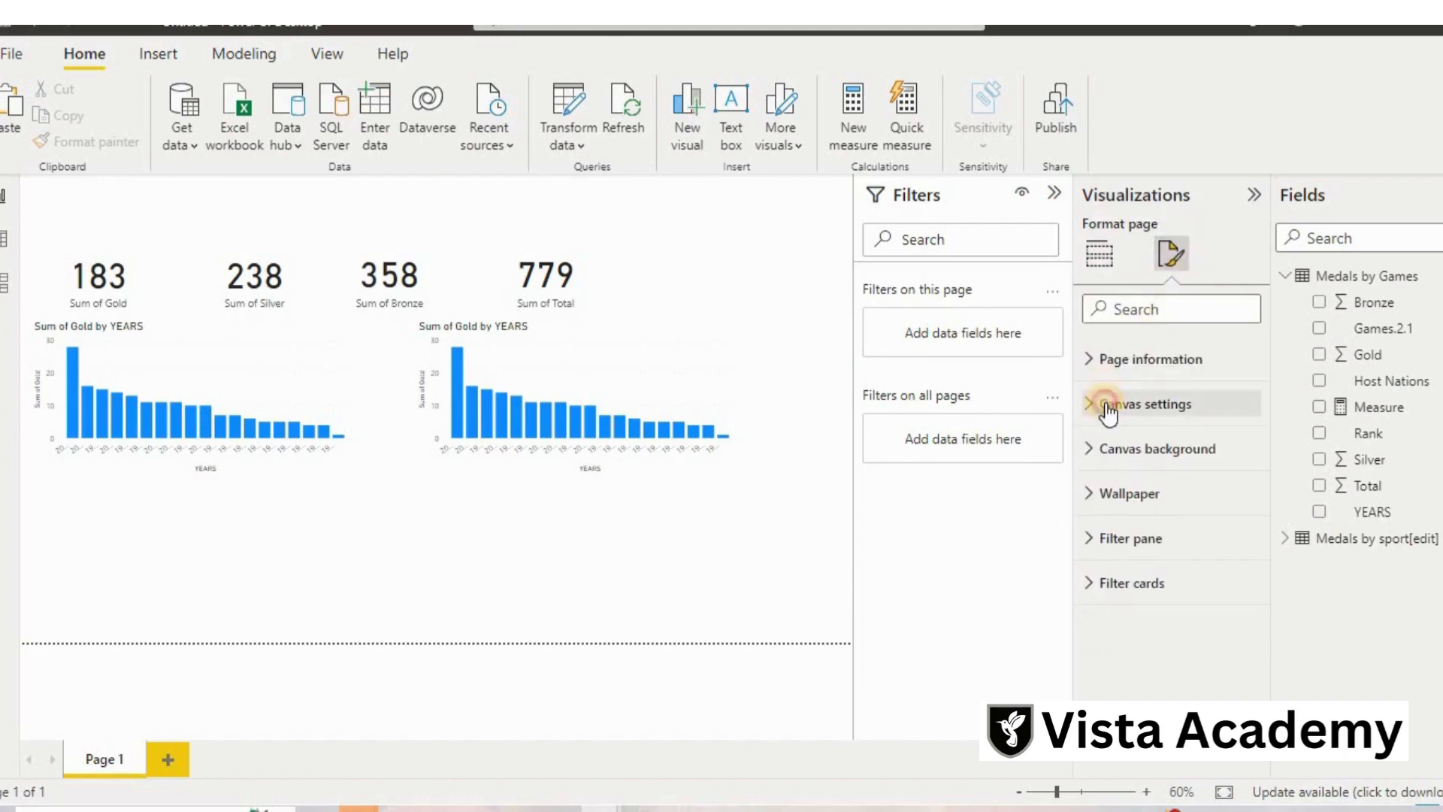
left_click(1138, 469)
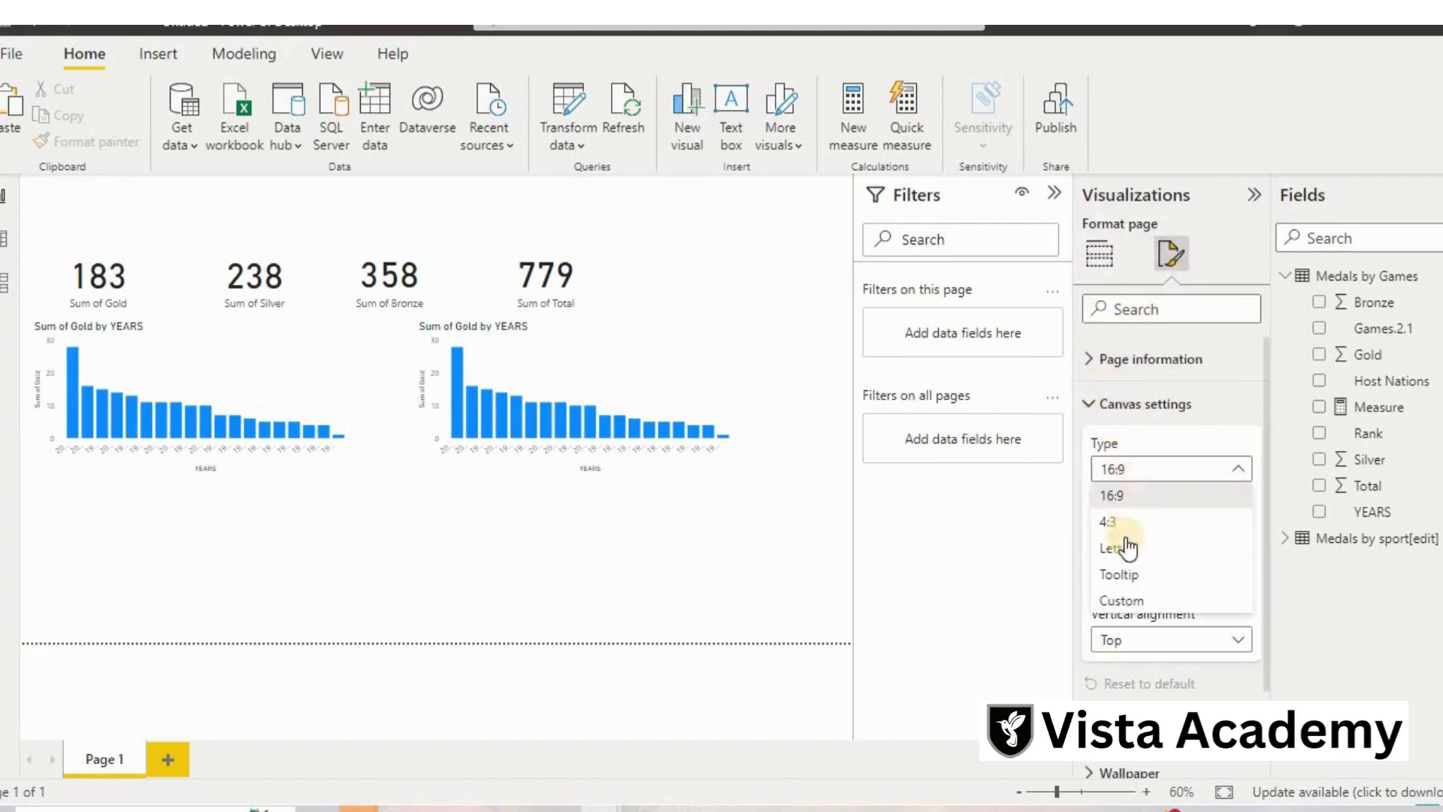
left_click(1127, 599)
left_click_drag(1130, 524, 1050, 521)
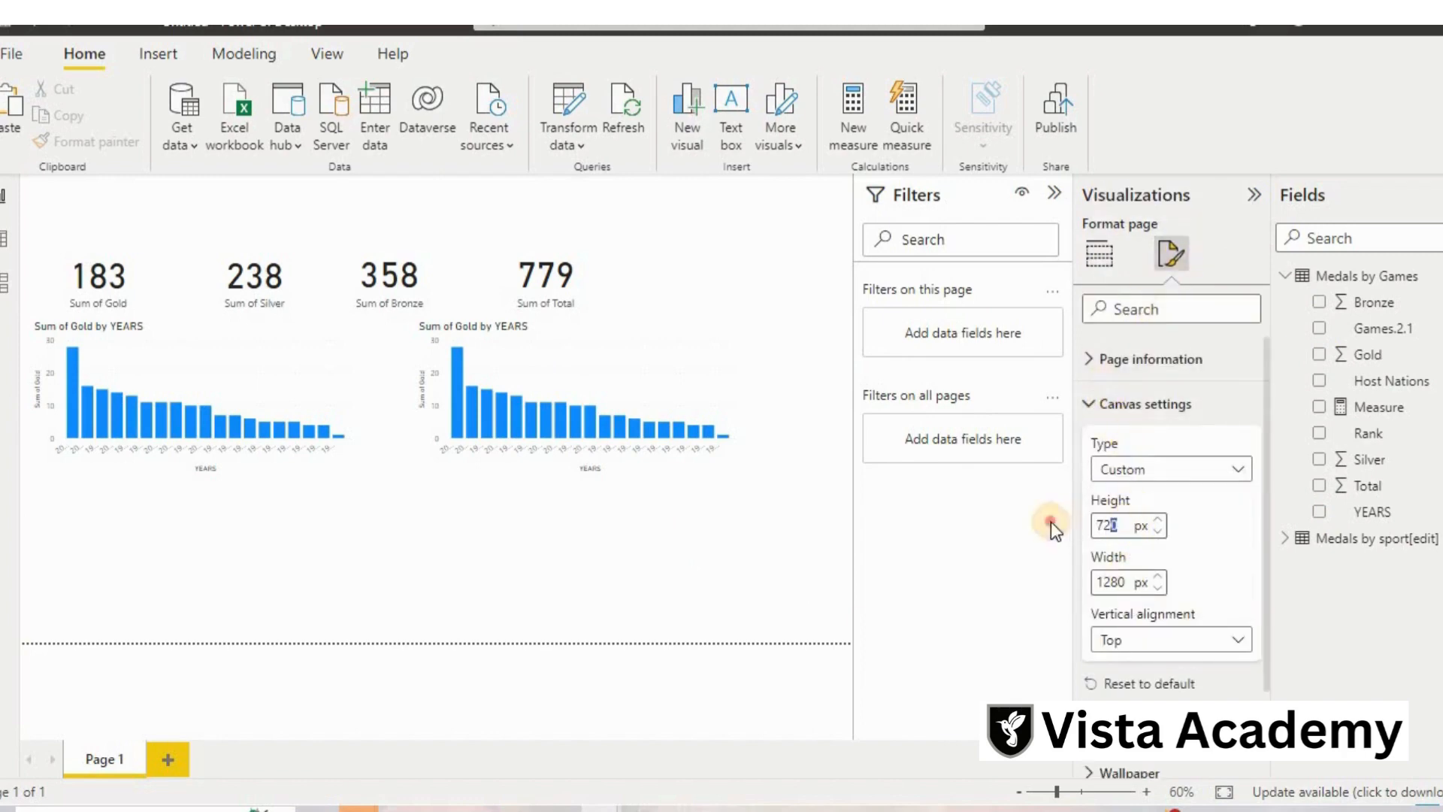
type("1500")
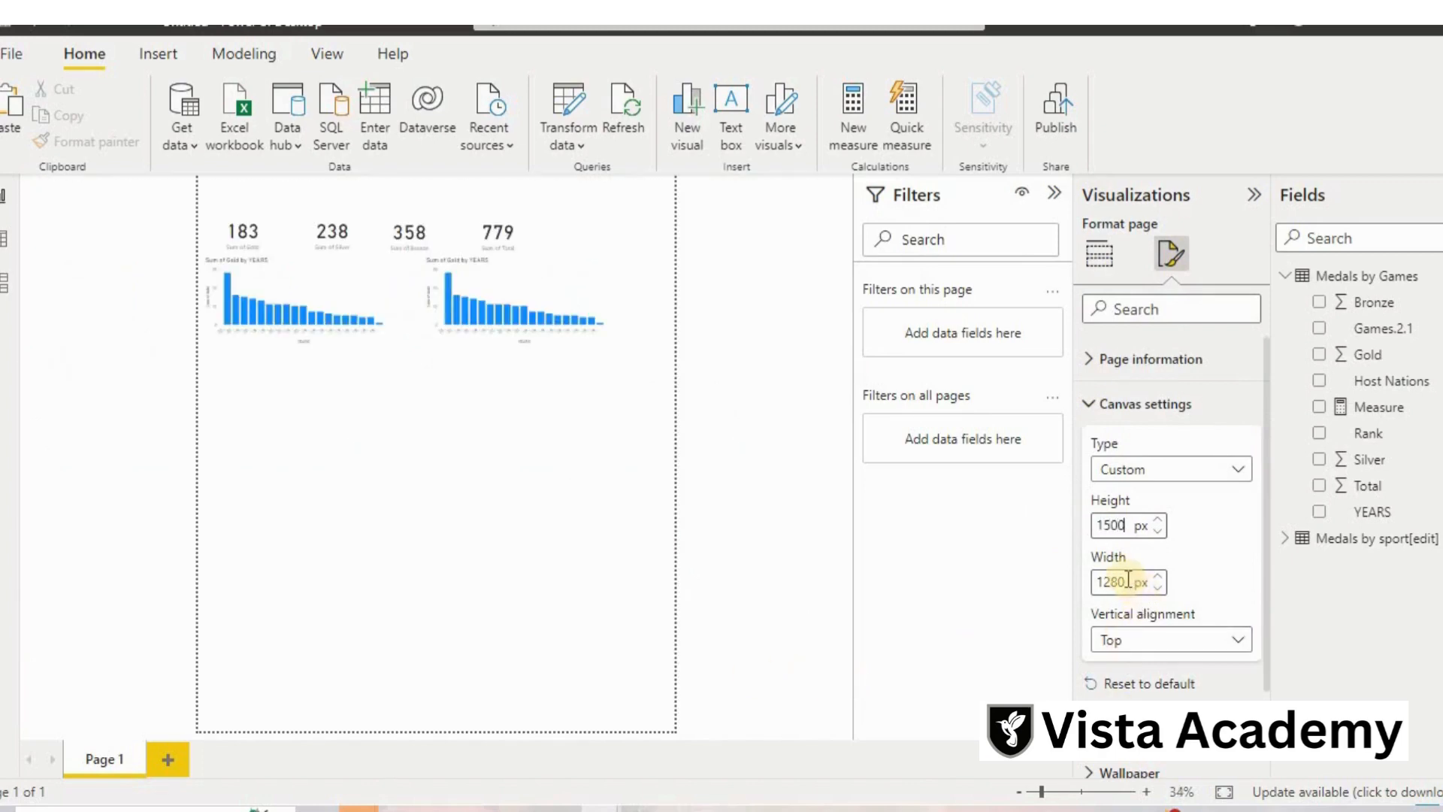
left_click_drag(1127, 580, 1062, 571)
type("2000")
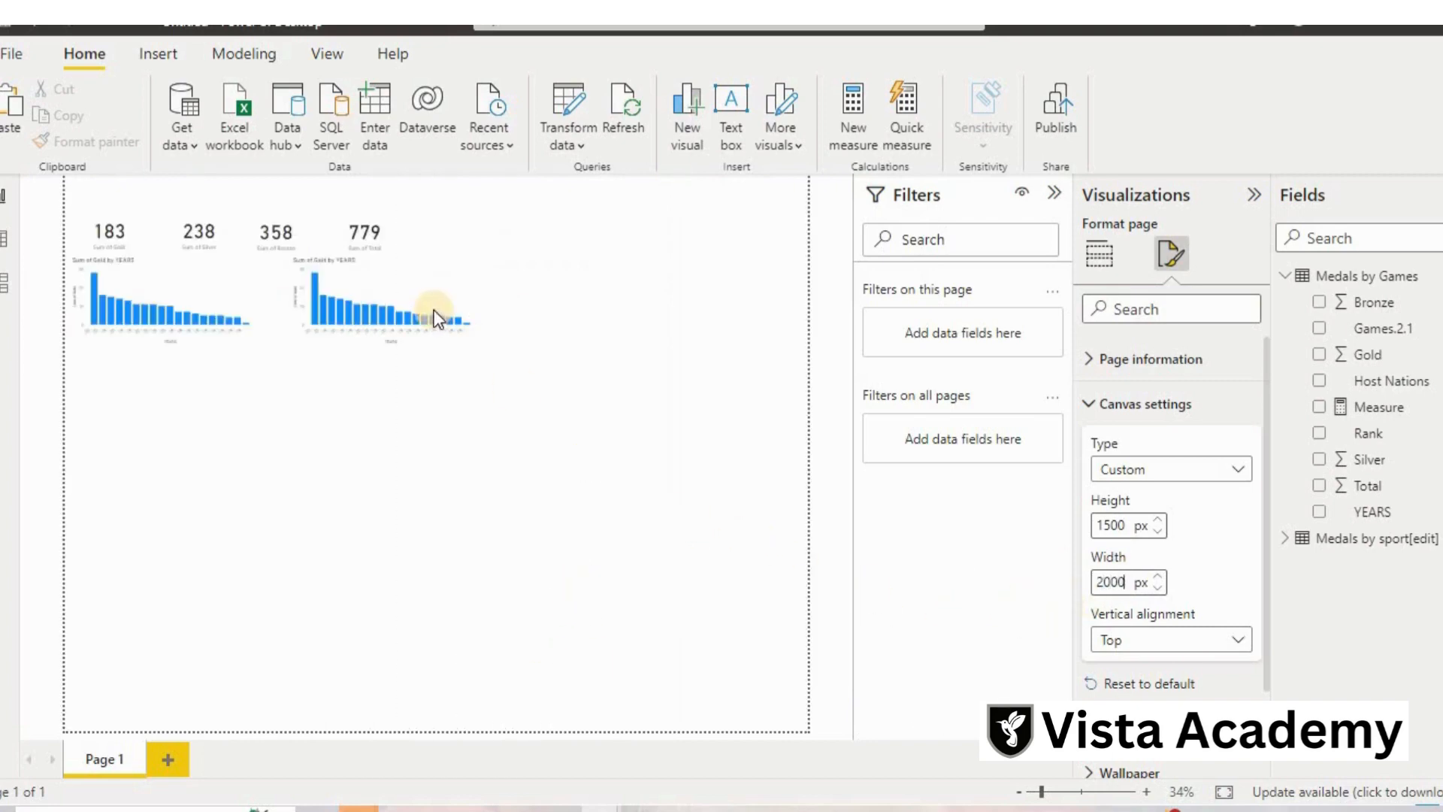
Move both gold-by-year charts down to leave a gap beneath the medal cards, and check the page's canvas settings.
left_click_drag(418, 359, 434, 333)
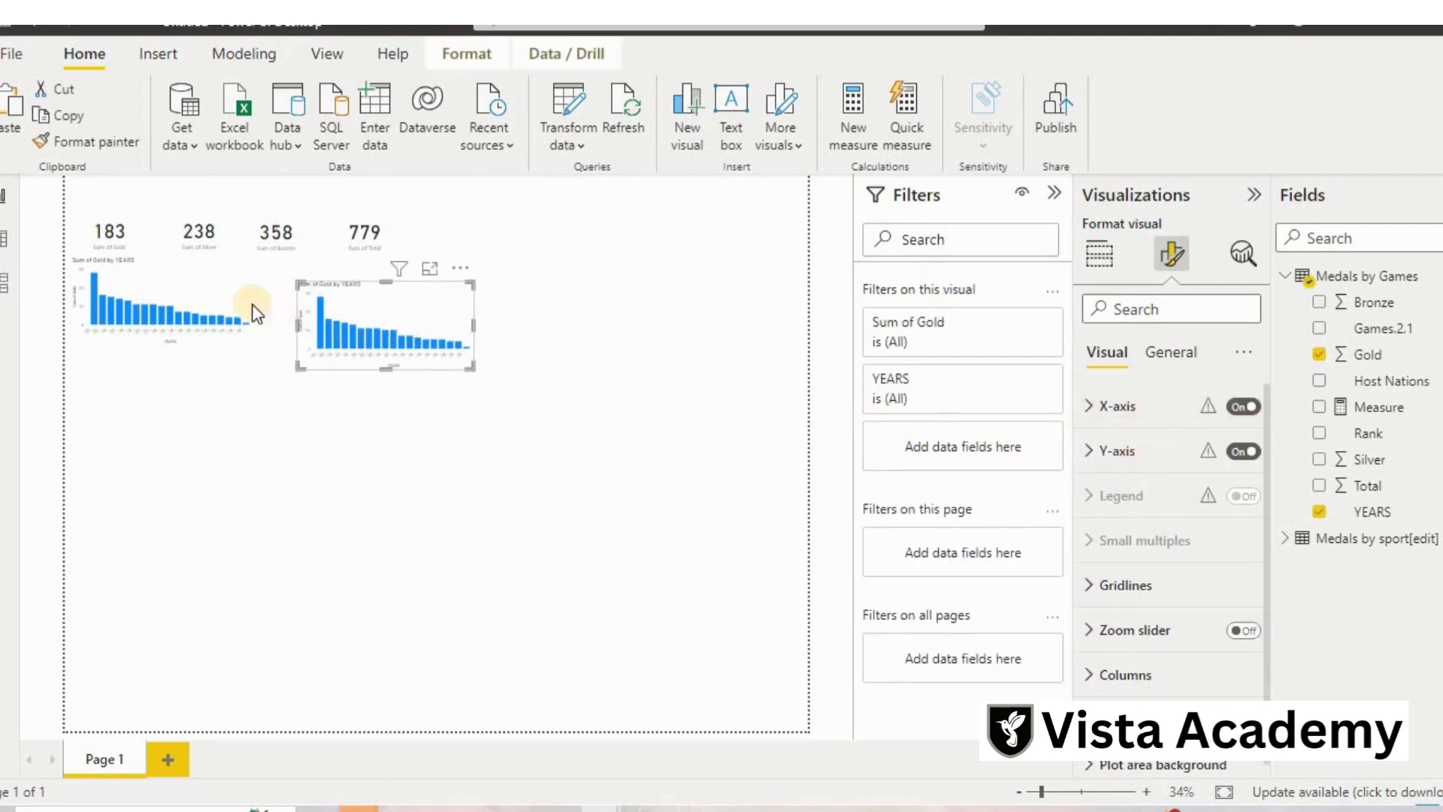
left_click_drag(218, 340, 227, 314)
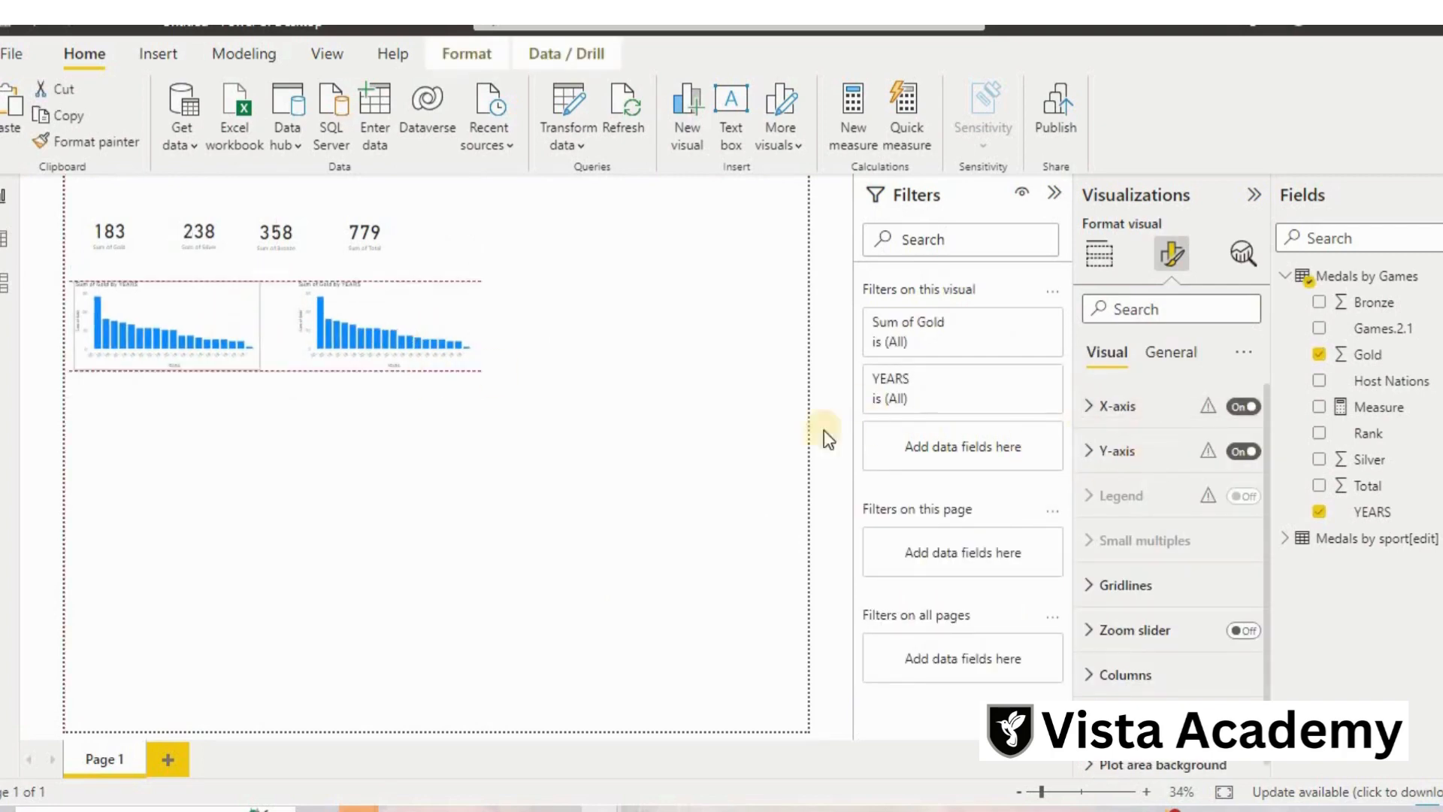
left_click(827, 485)
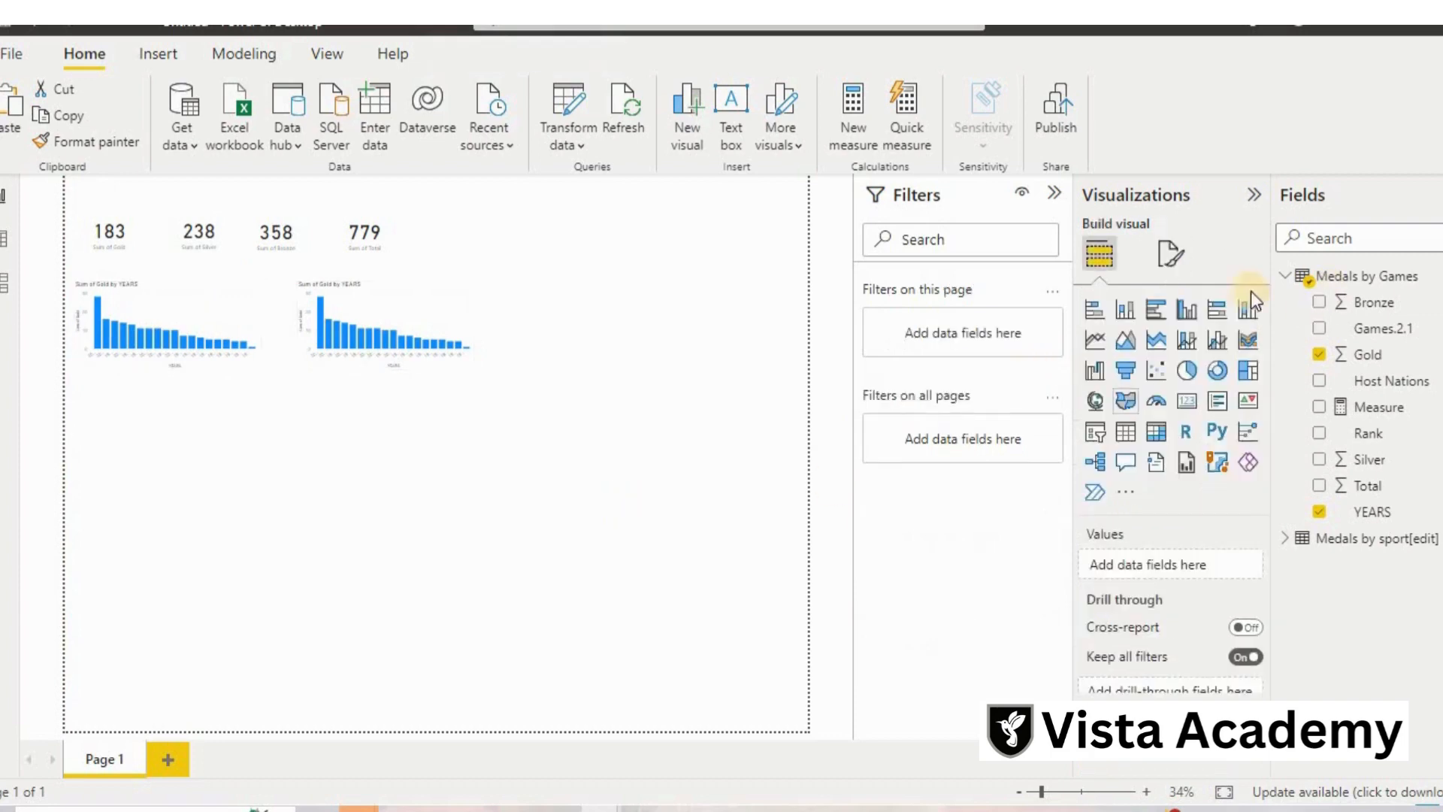
left_click(1173, 259)
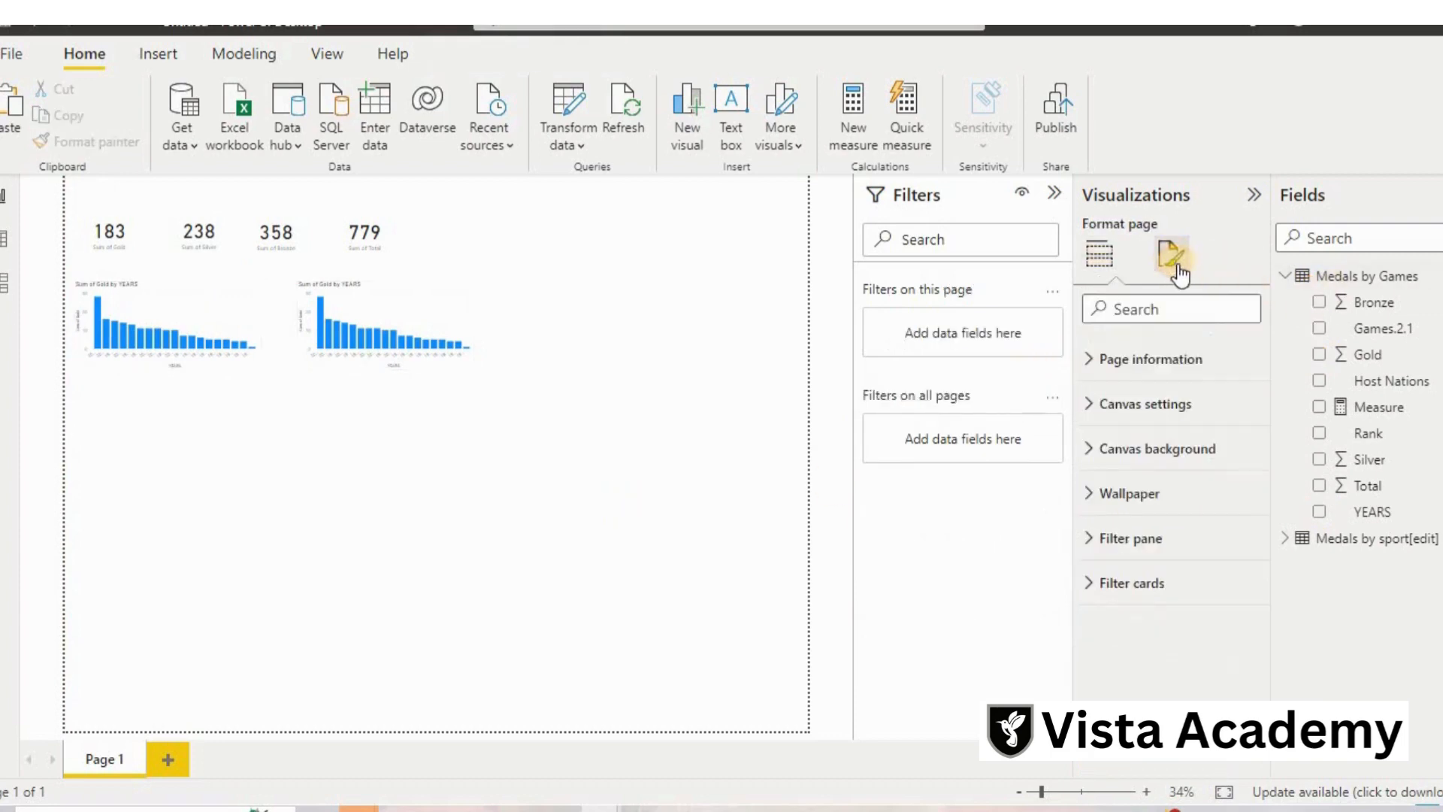
left_click(1148, 407)
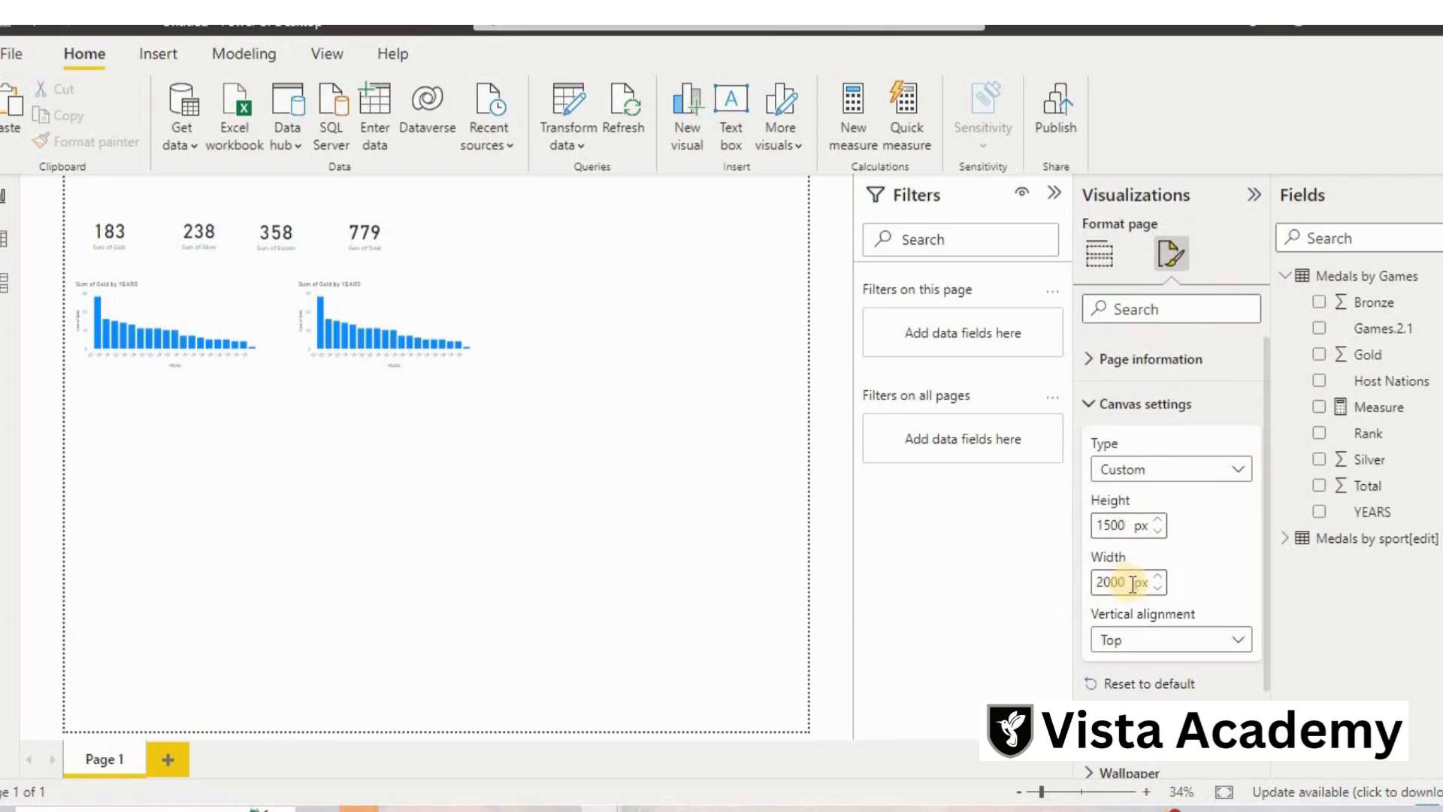
Enlarge both gold-by-year charts to about the same height and shift the copy slightly down.
left_click(469, 367)
left_click_drag(475, 369, 530, 414)
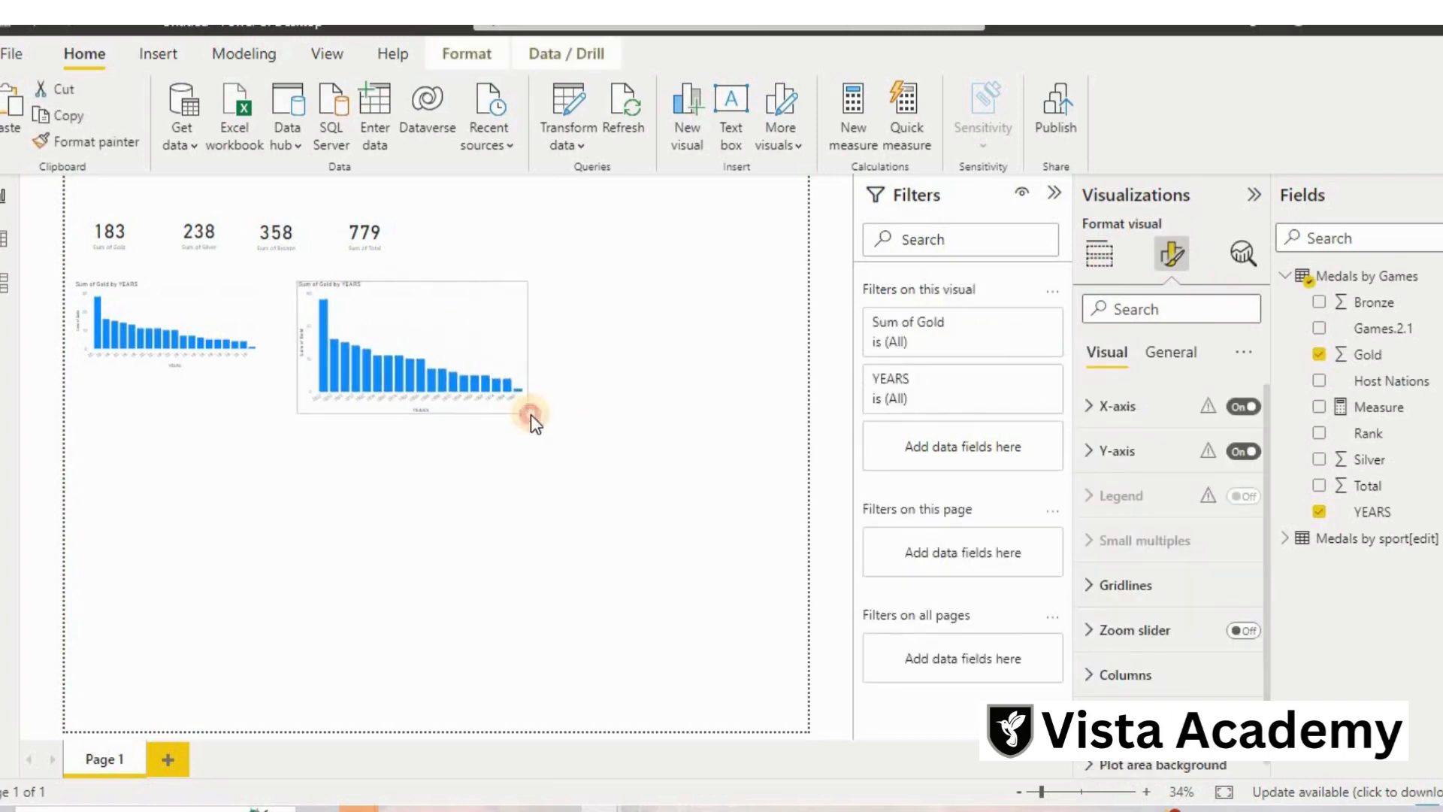
left_click(254, 376)
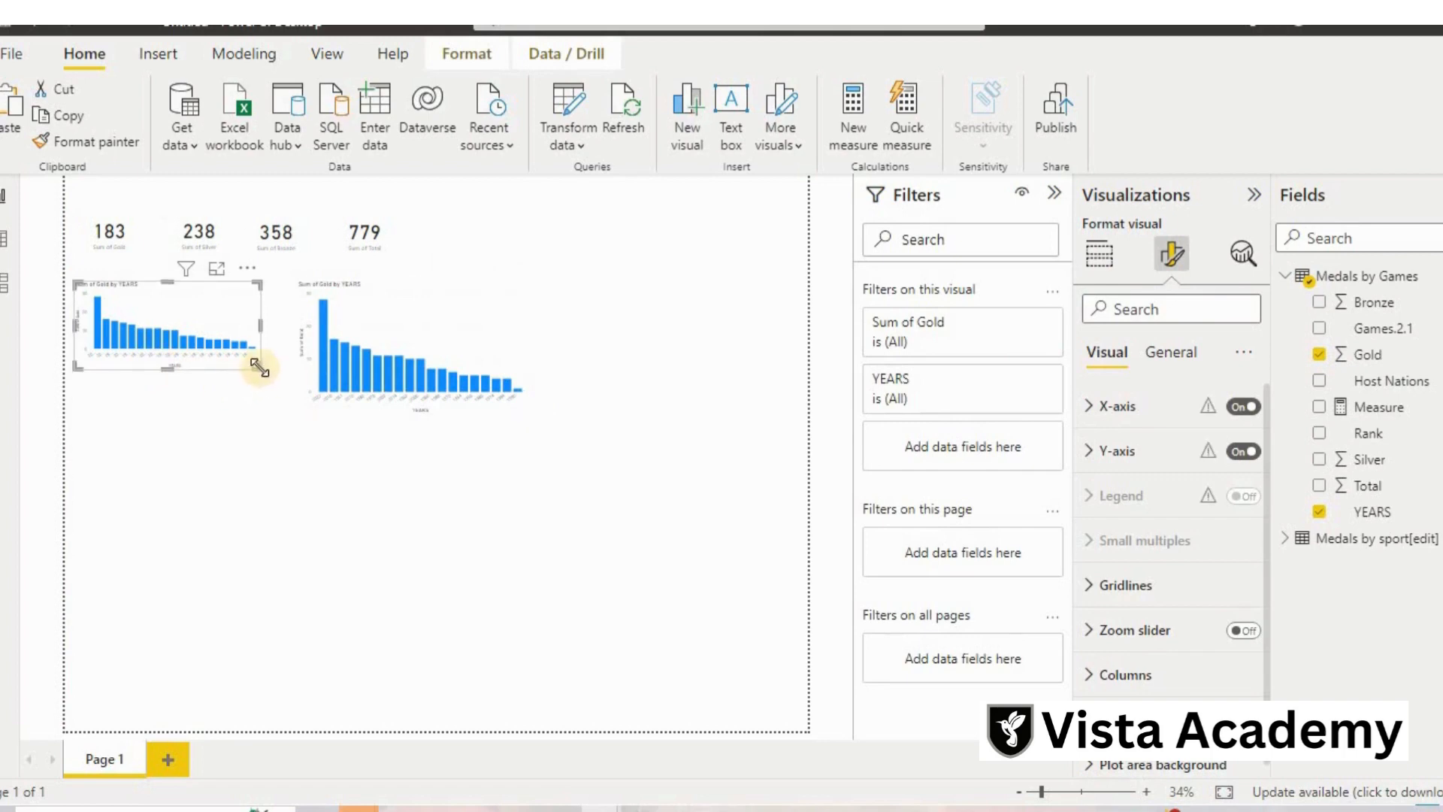
left_click_drag(269, 399, 276, 408)
left_click(446, 323)
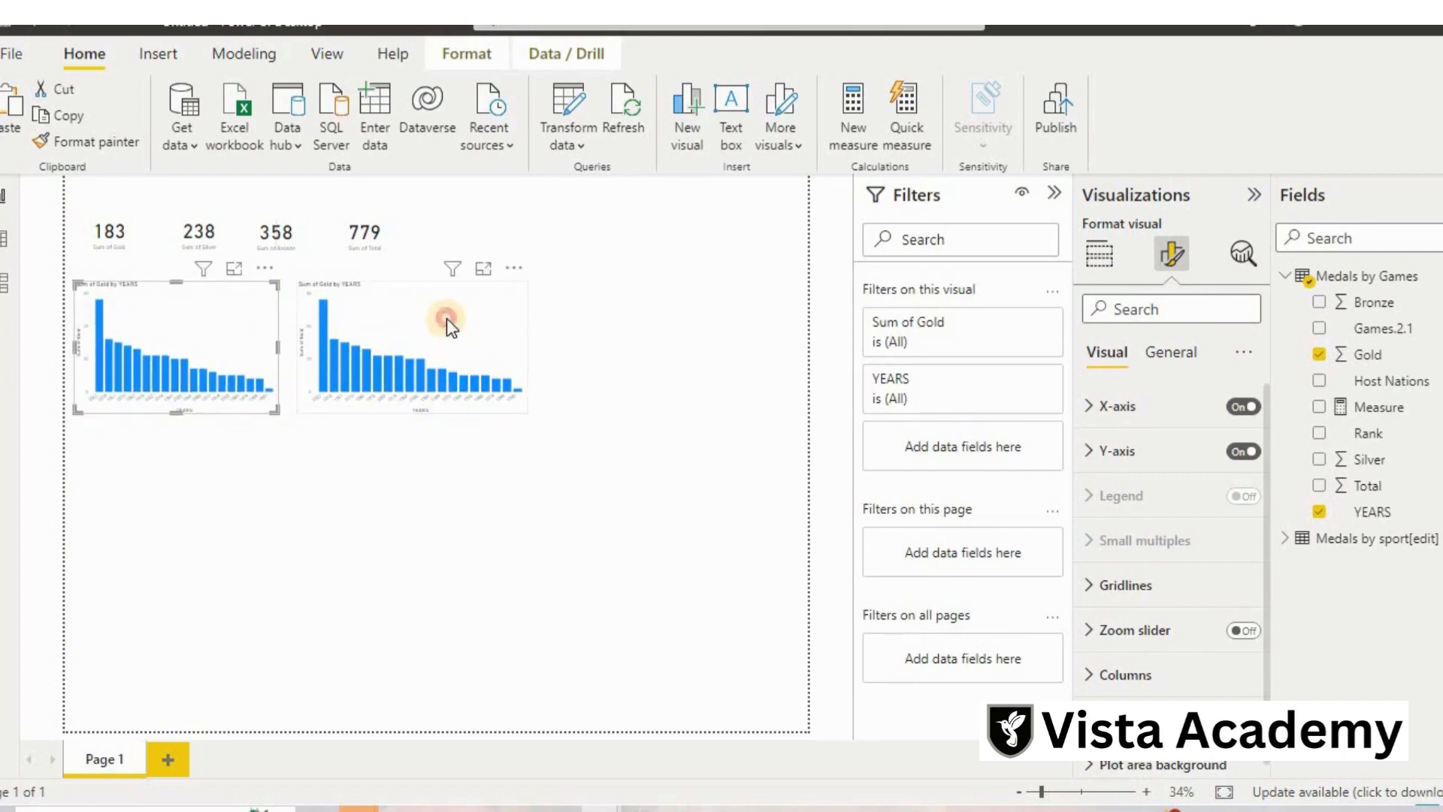
left_click_drag(448, 327, 449, 336)
left_click(642, 500)
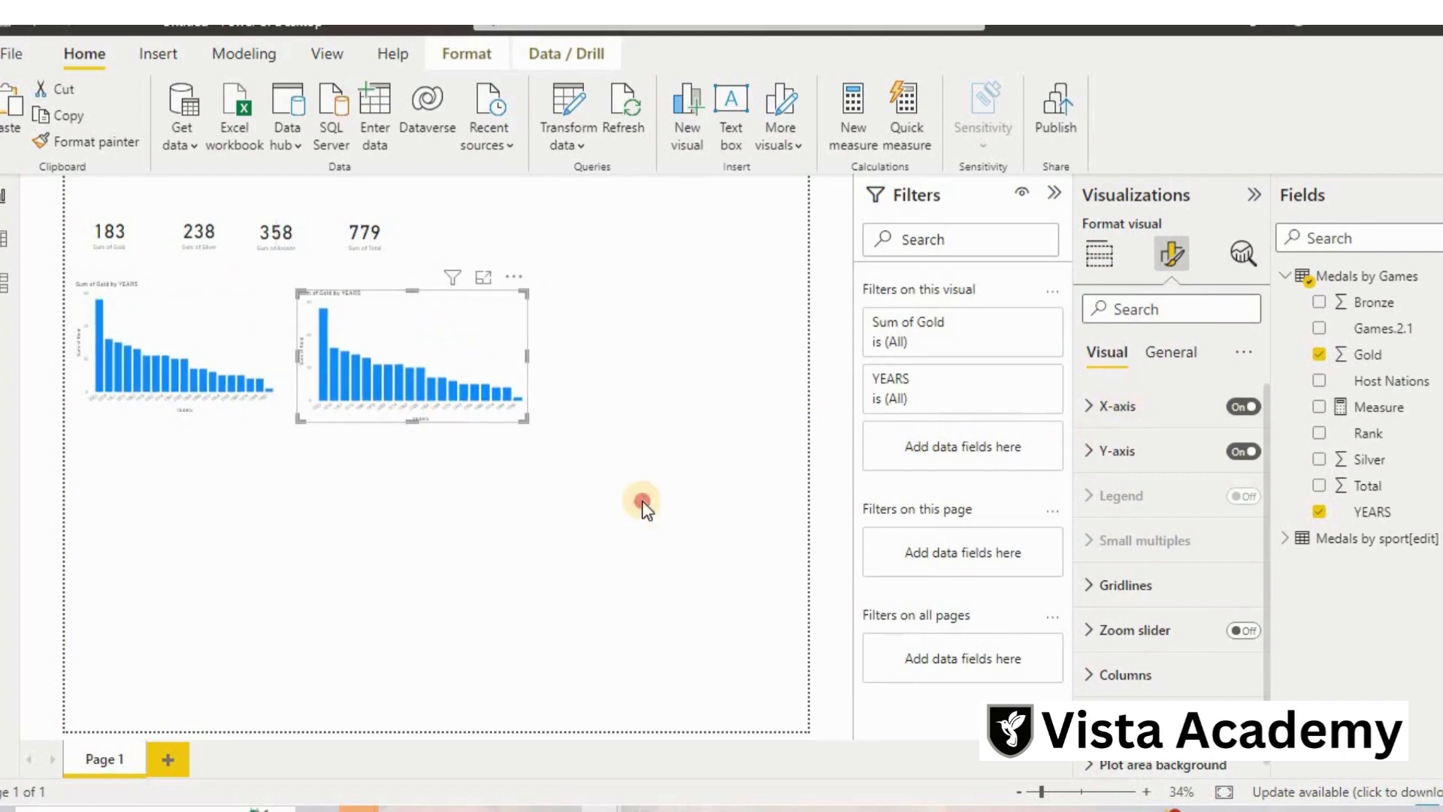
Set the custom canvas height to 1000 px.
left_click(1170, 254)
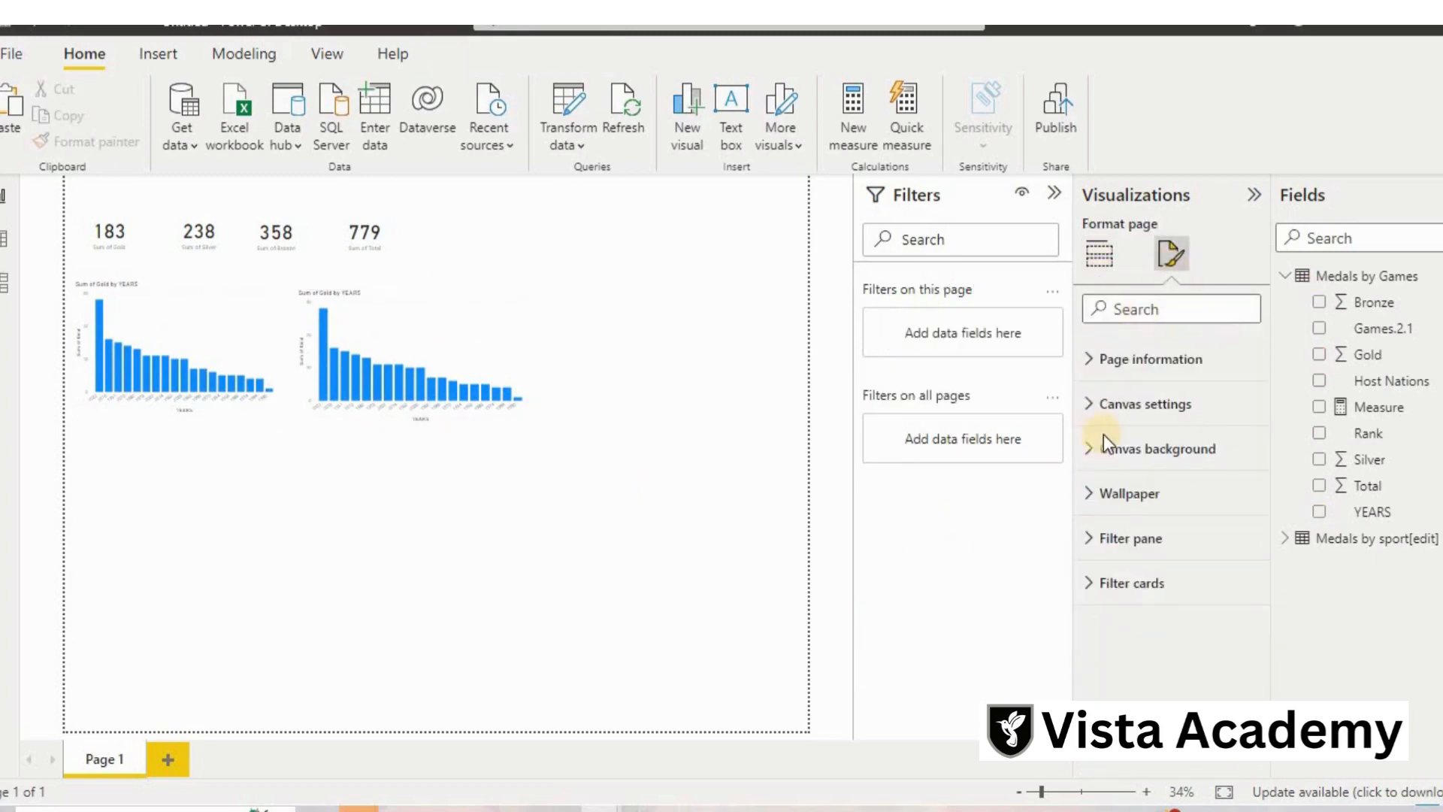
left_click(1111, 414)
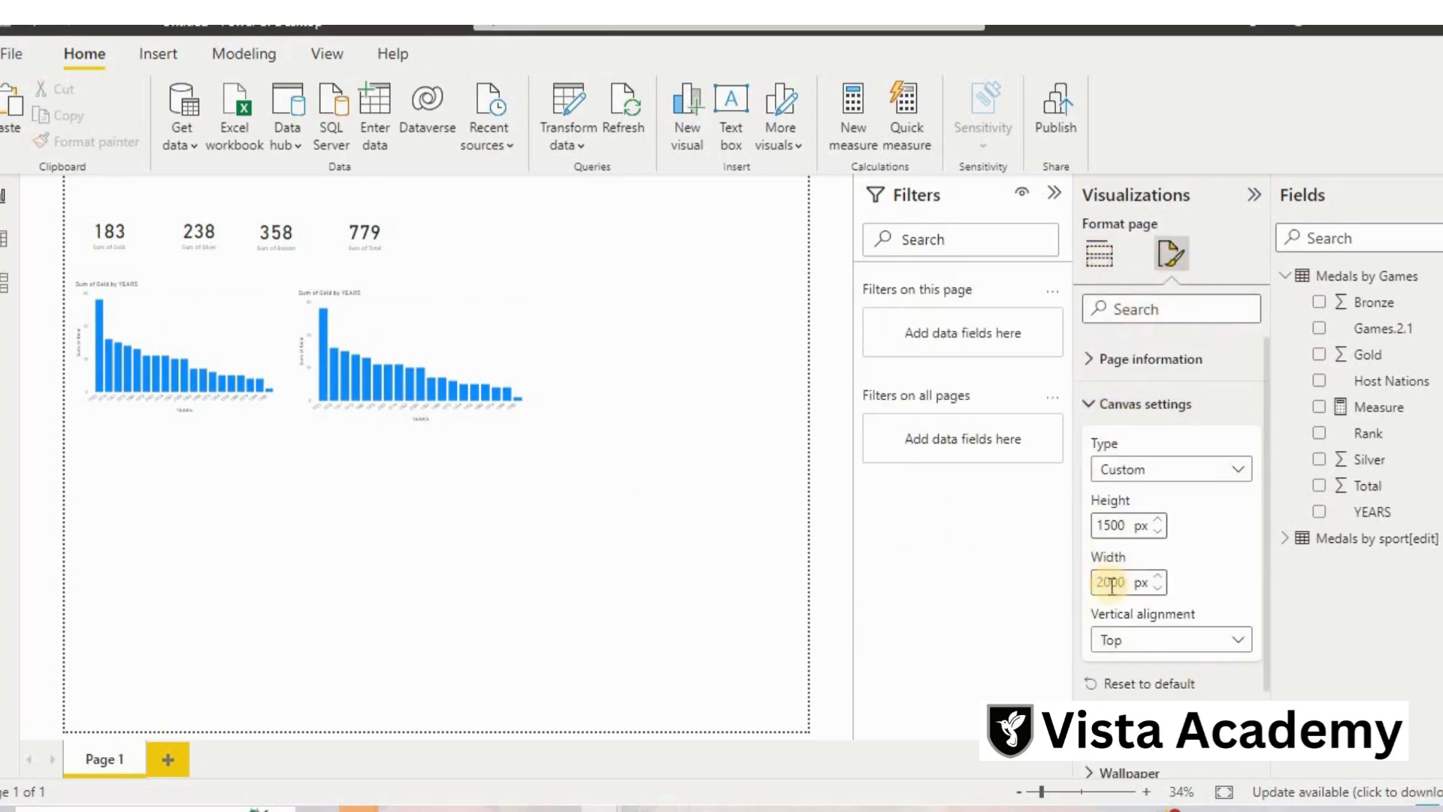
left_click_drag(1133, 525, 1102, 525)
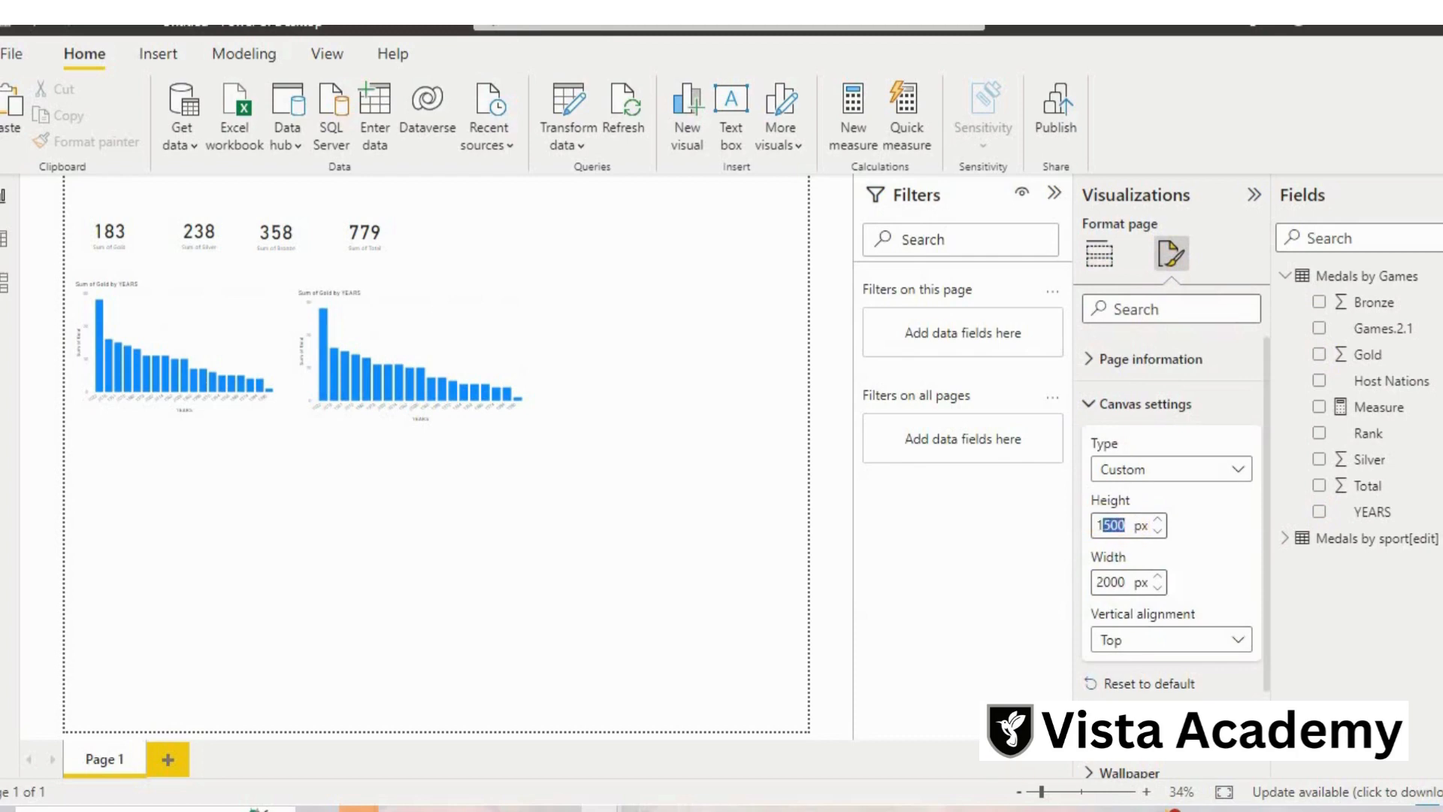
type("1000")
key("BackSpace")
key("BackSpace")
key("BackSpace")
key("BackSpace")
key("BackSpace")
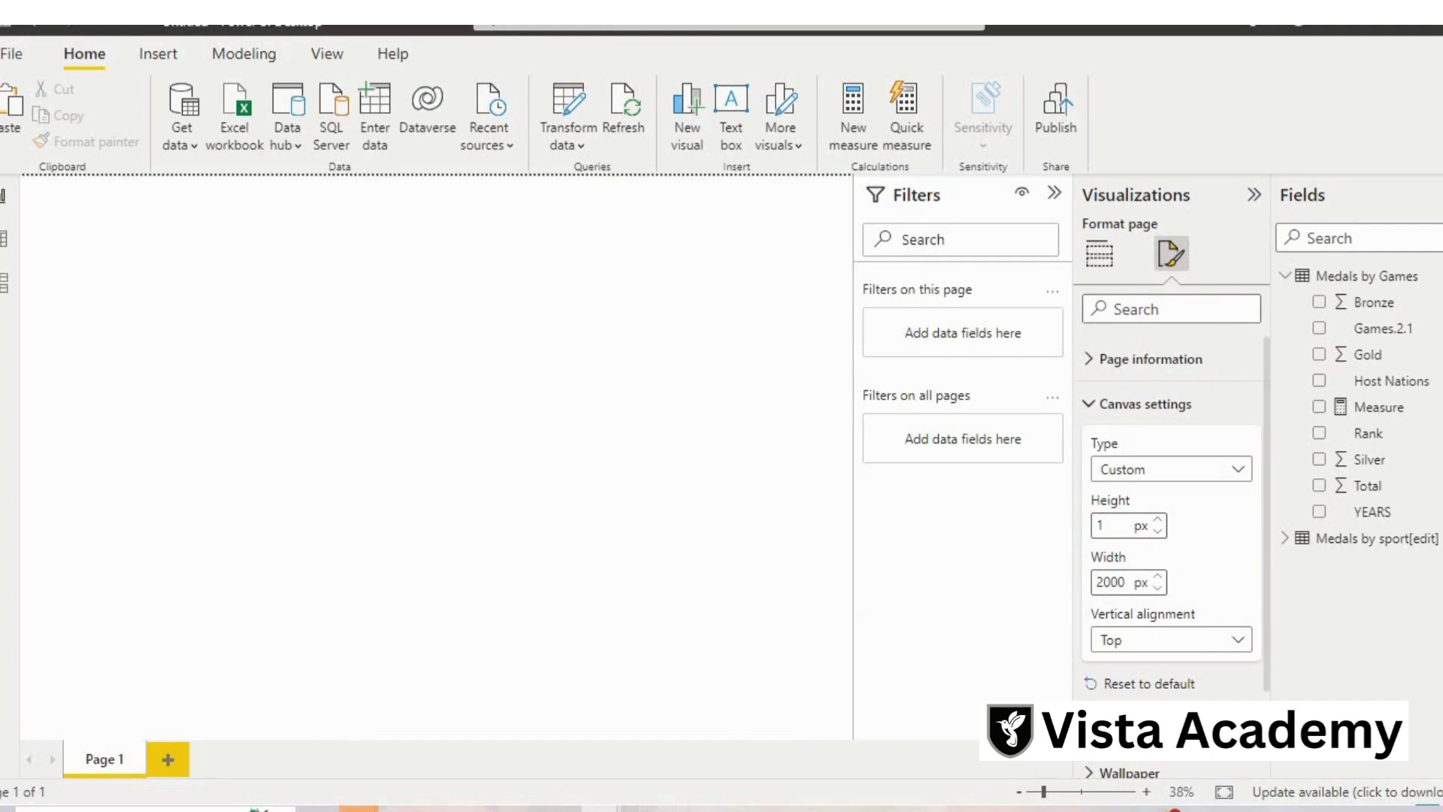
type("1000")
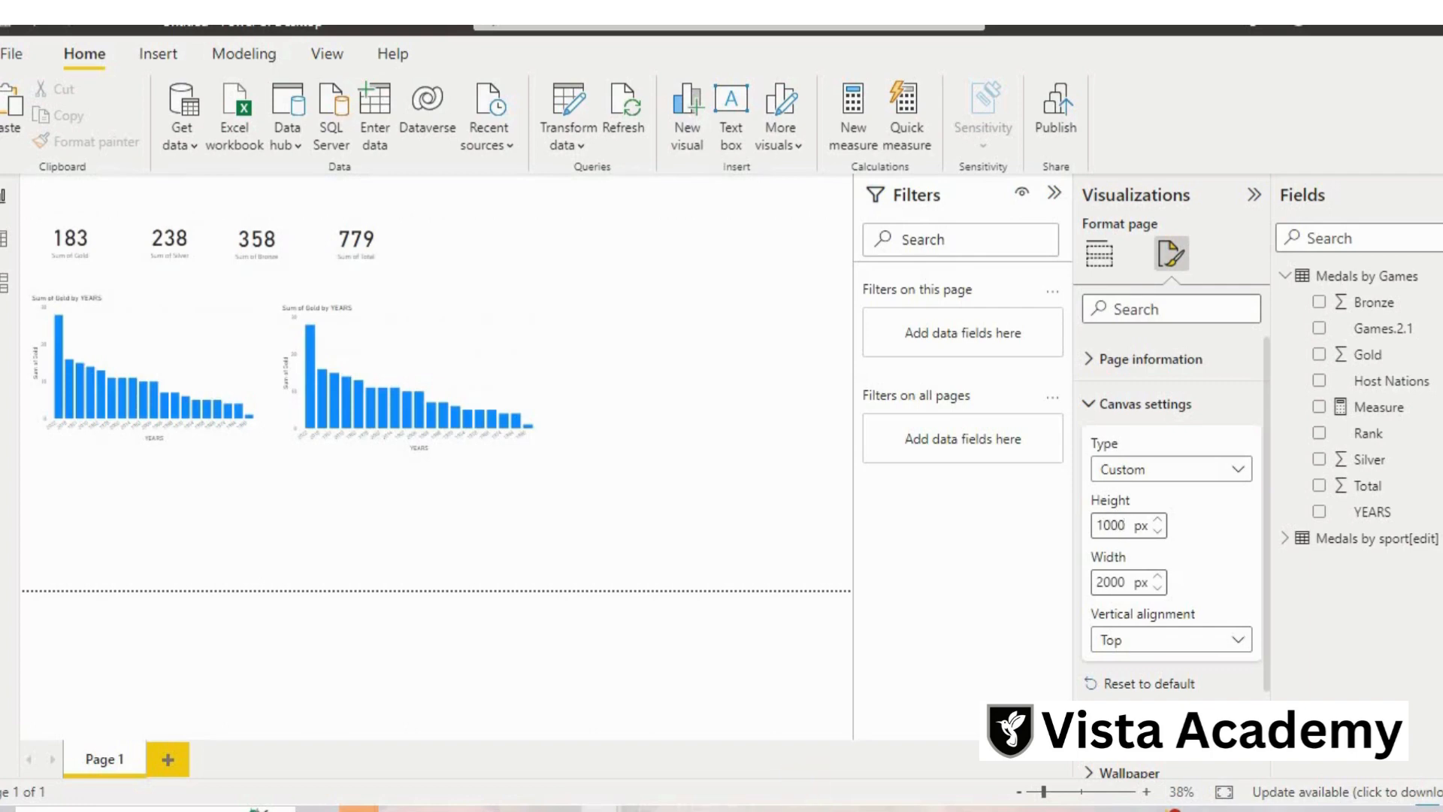
left_click(798, 574)
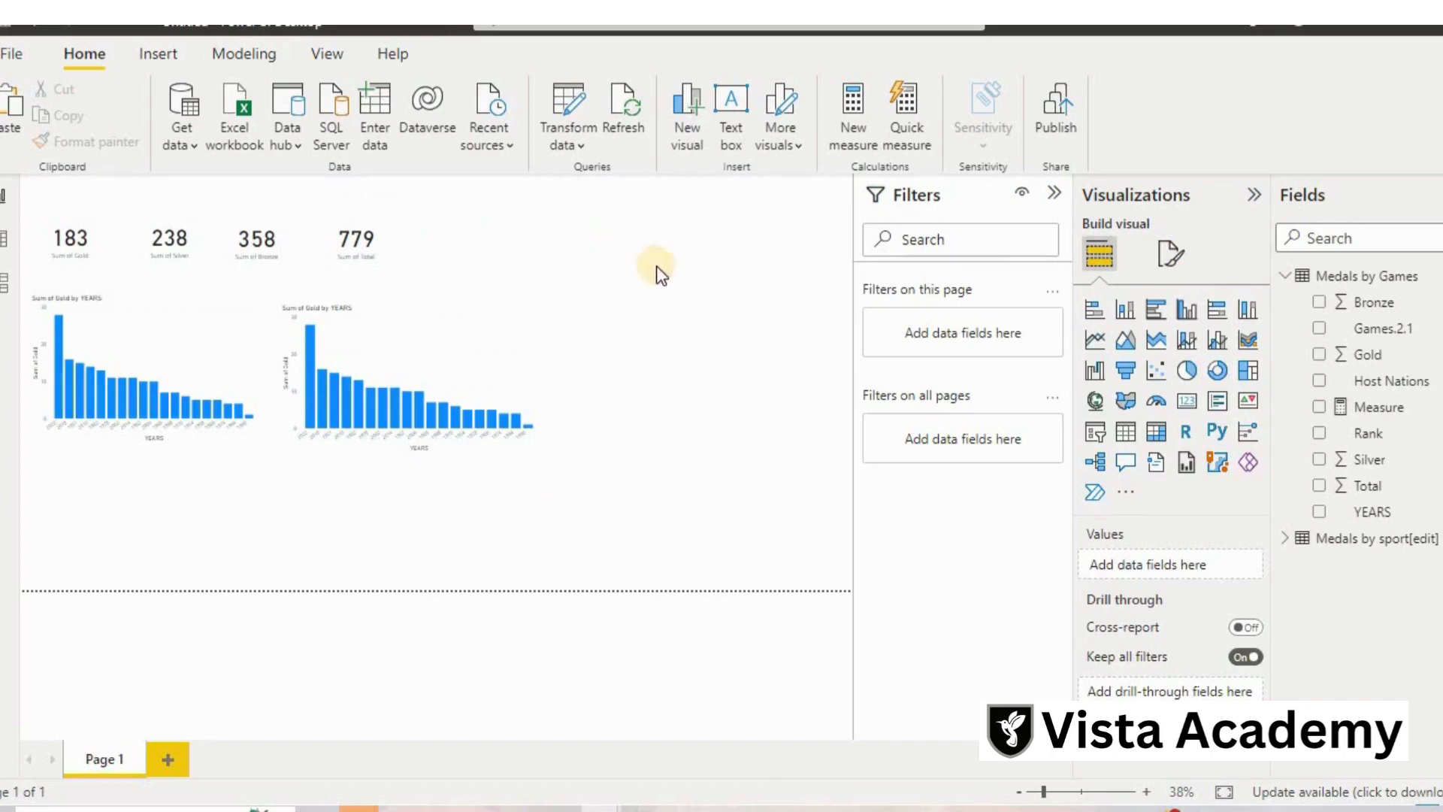
Lower the original gold-by-year chart level with its copy and clear the bar selection filtering the page.
left_click(207, 411)
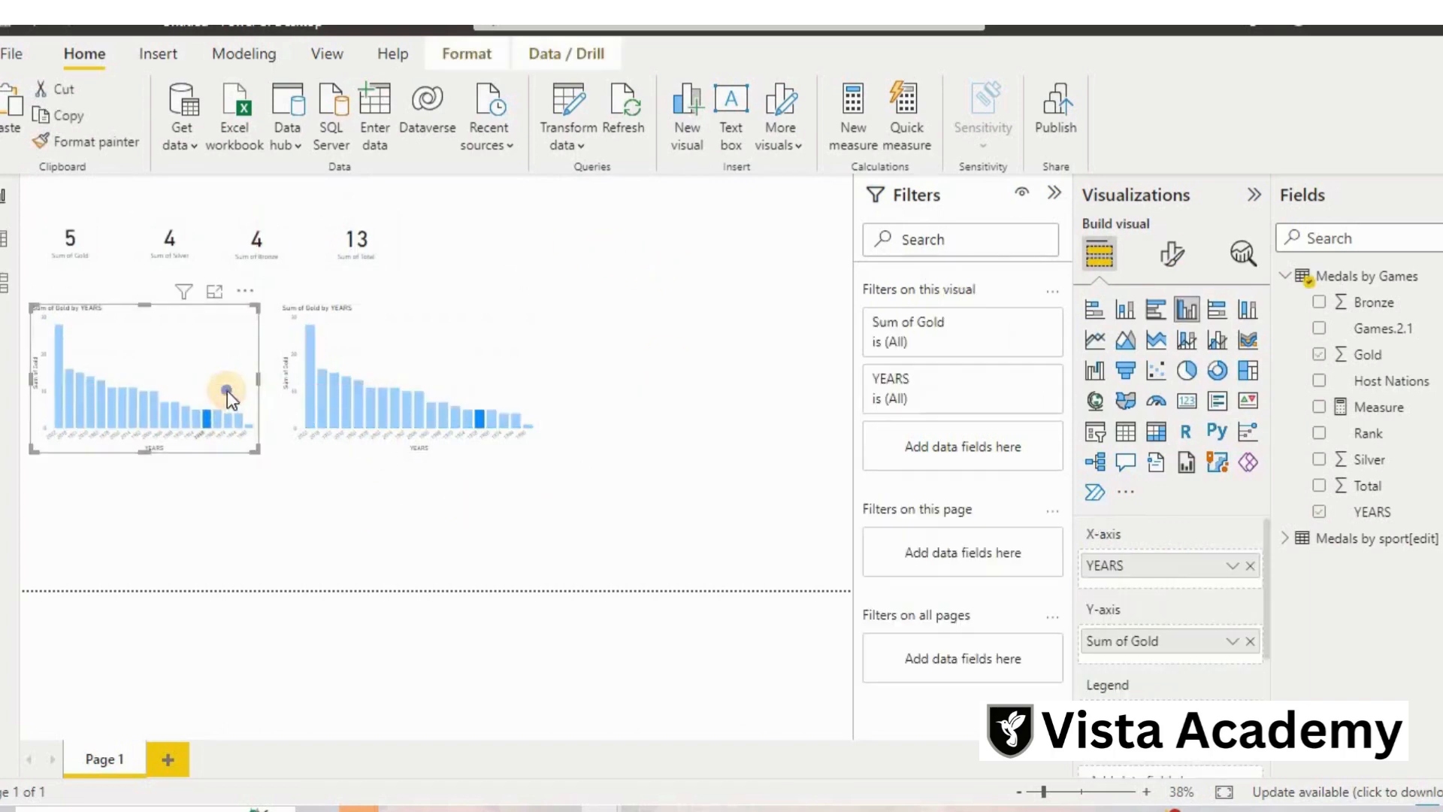
right_click(229, 392)
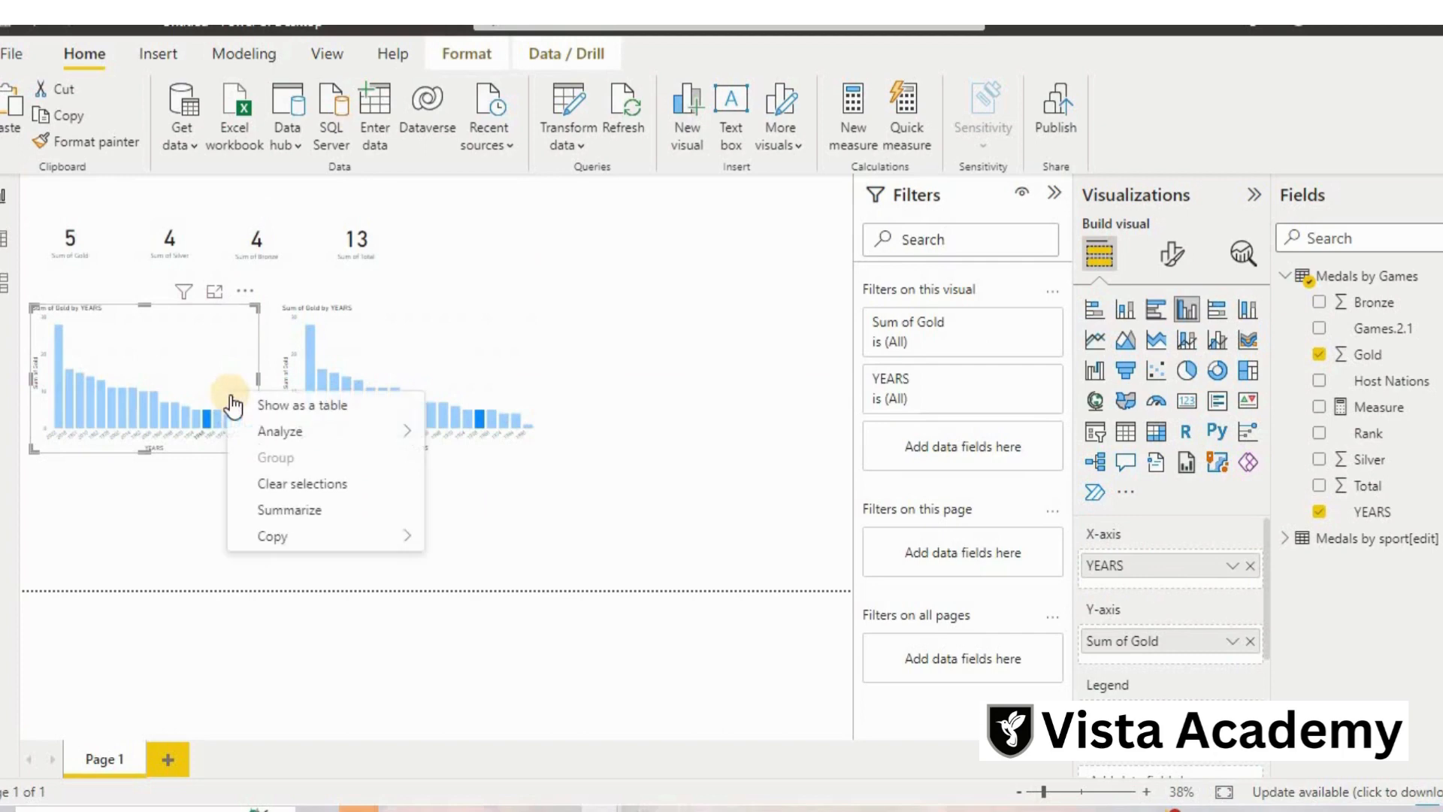
left_click(299, 482)
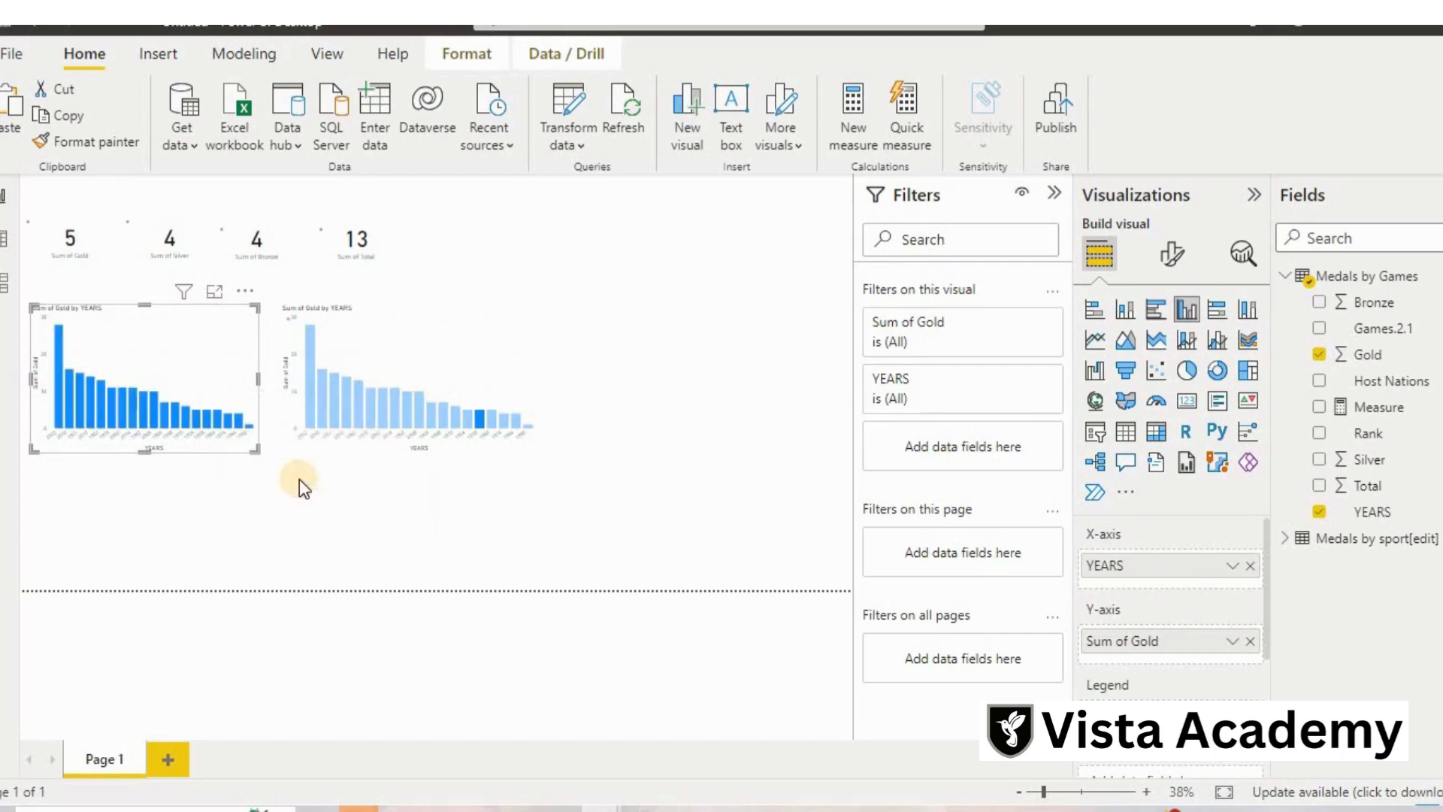
Replace Sum of Gold with the Silver field on the Y-axis of the copied column chart.
left_click(456, 328)
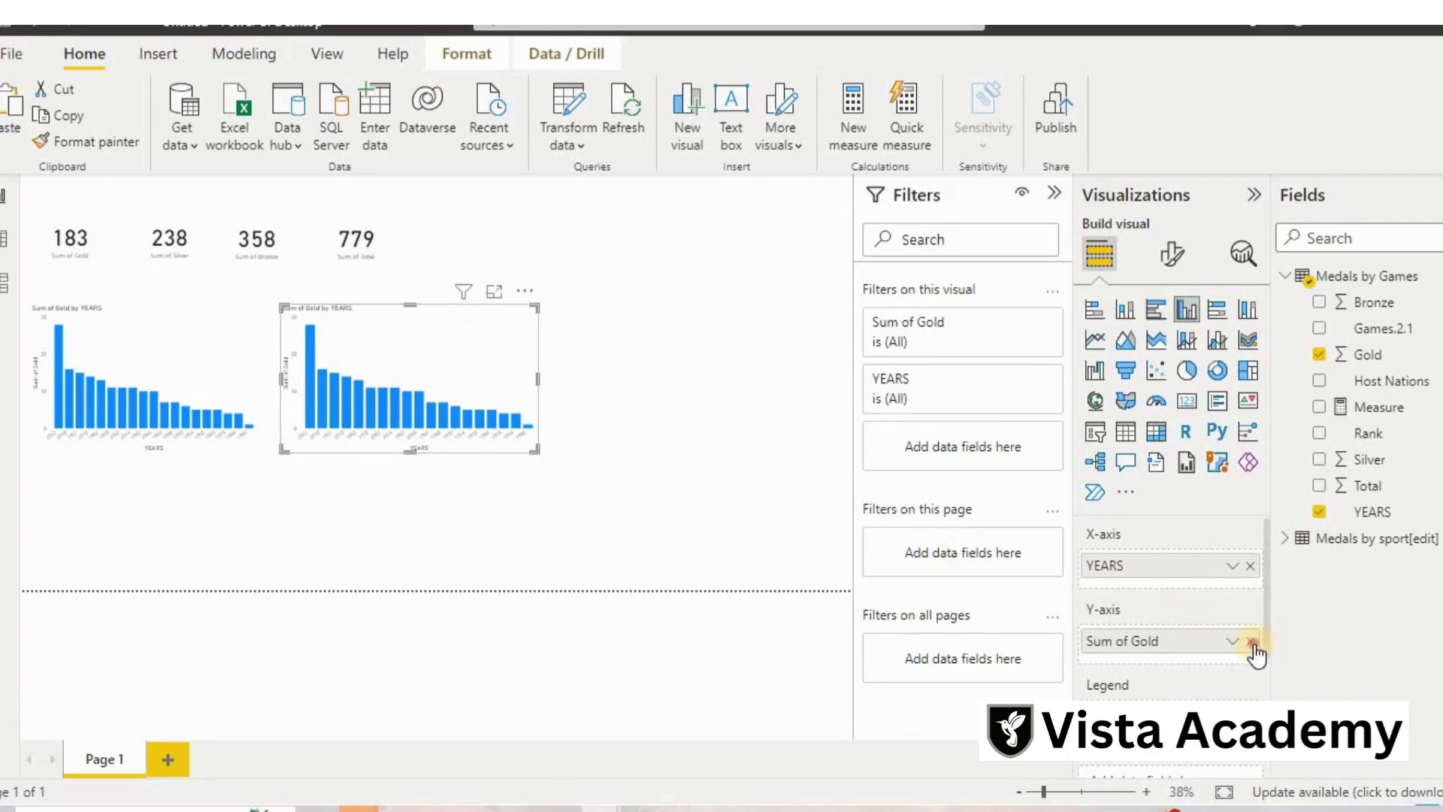
left_click(1251, 642)
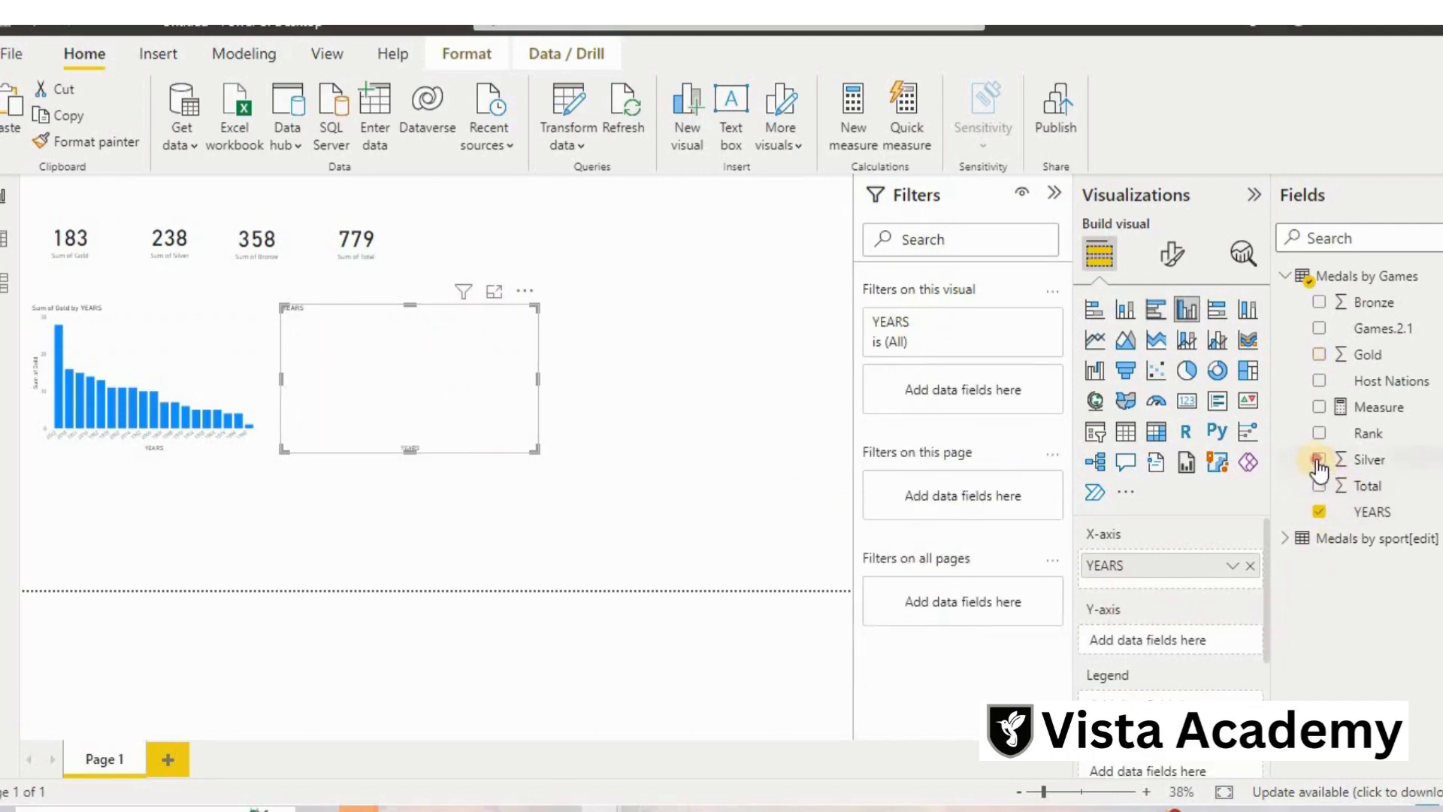
left_click_drag(1318, 464, 1131, 645)
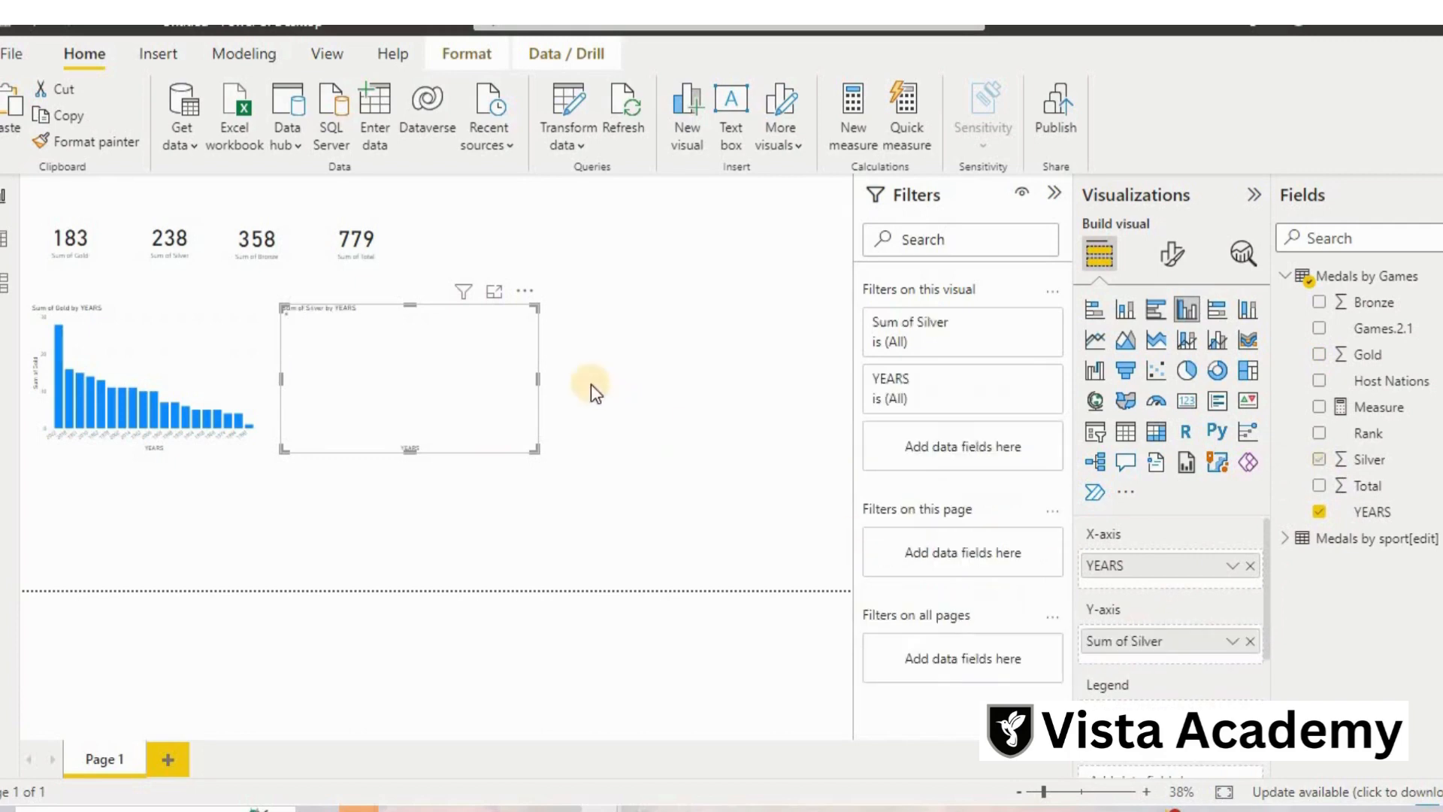
Duplicate the silver-by-year column chart and place the copy to its right in the same row.
left_click(487, 375)
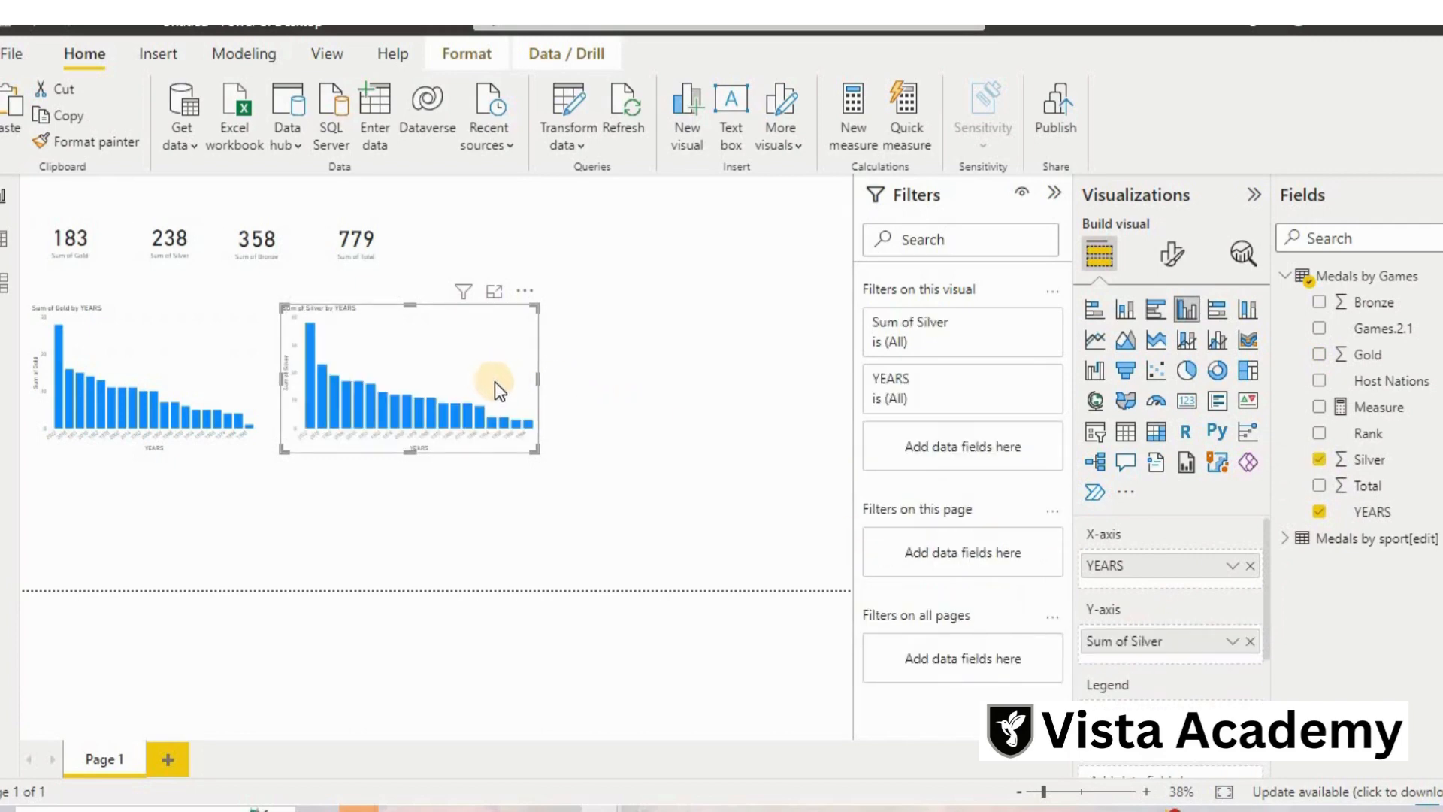
key("ctrl+c")
key("ctrl+v")
left_click_drag(500, 380, 781, 380)
Replace Silver with the Bronze field on the third chart's Y-axis and shift that chart slightly left.
left_click(1250, 641)
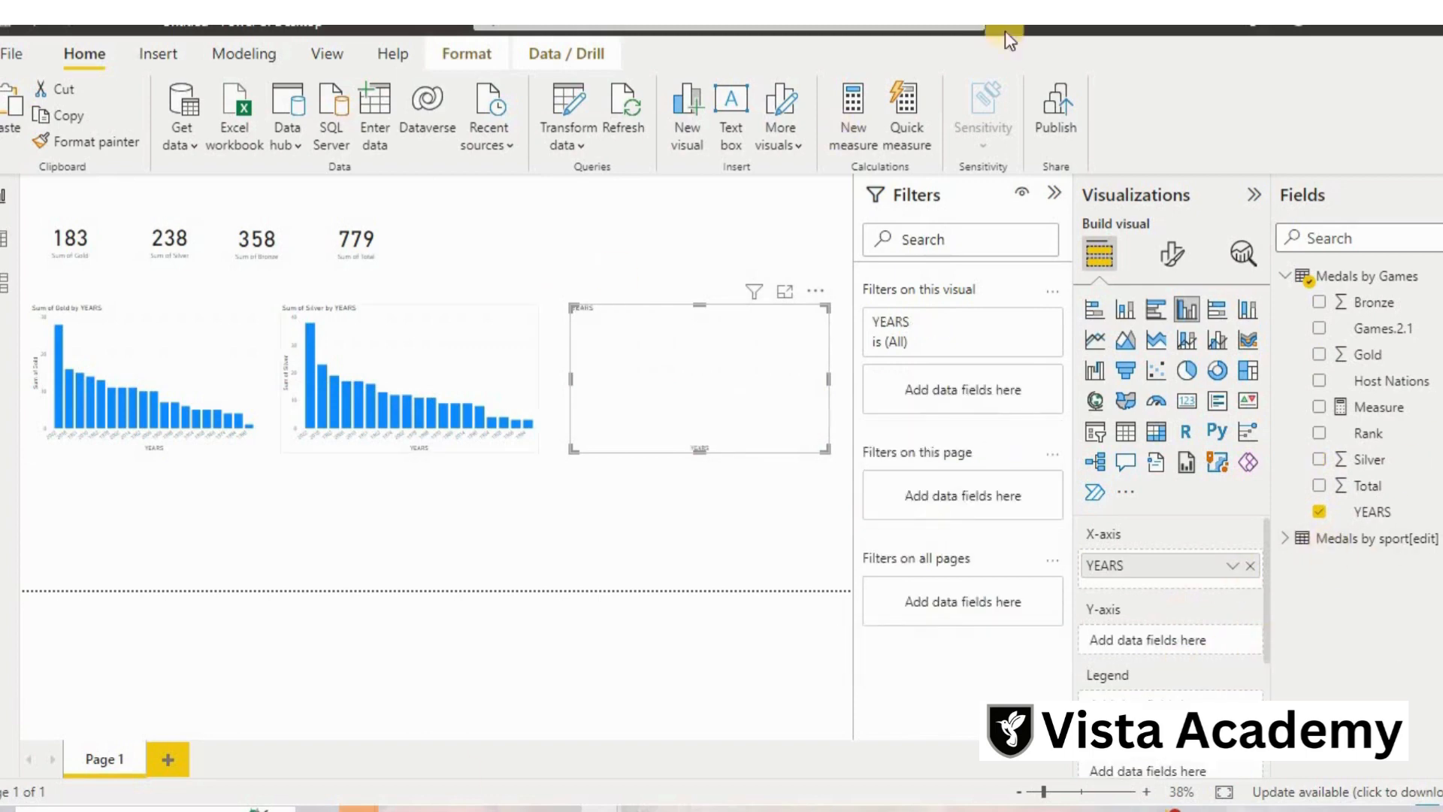
left_click_drag(1316, 303, 1145, 644)
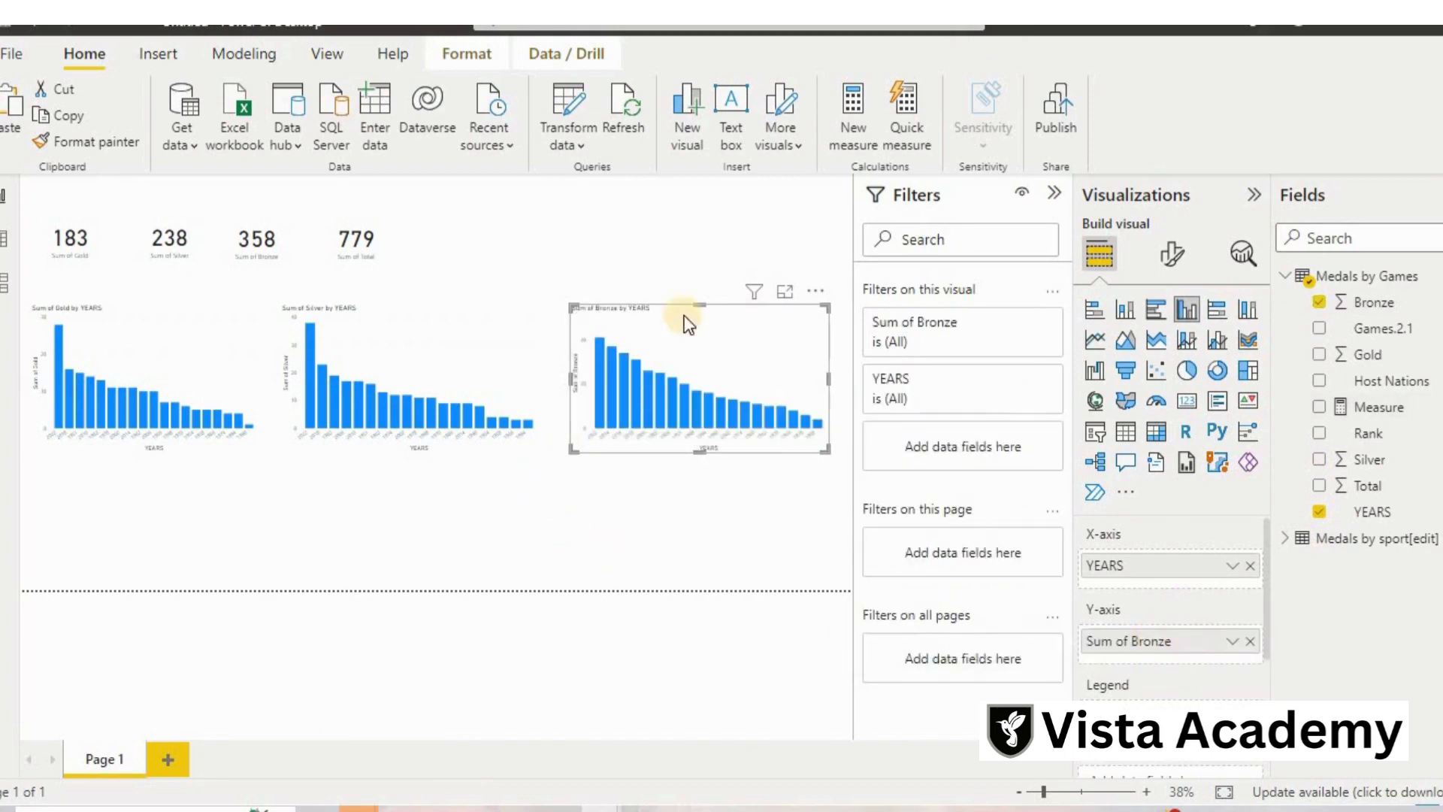
left_click_drag(683, 314, 680, 330)
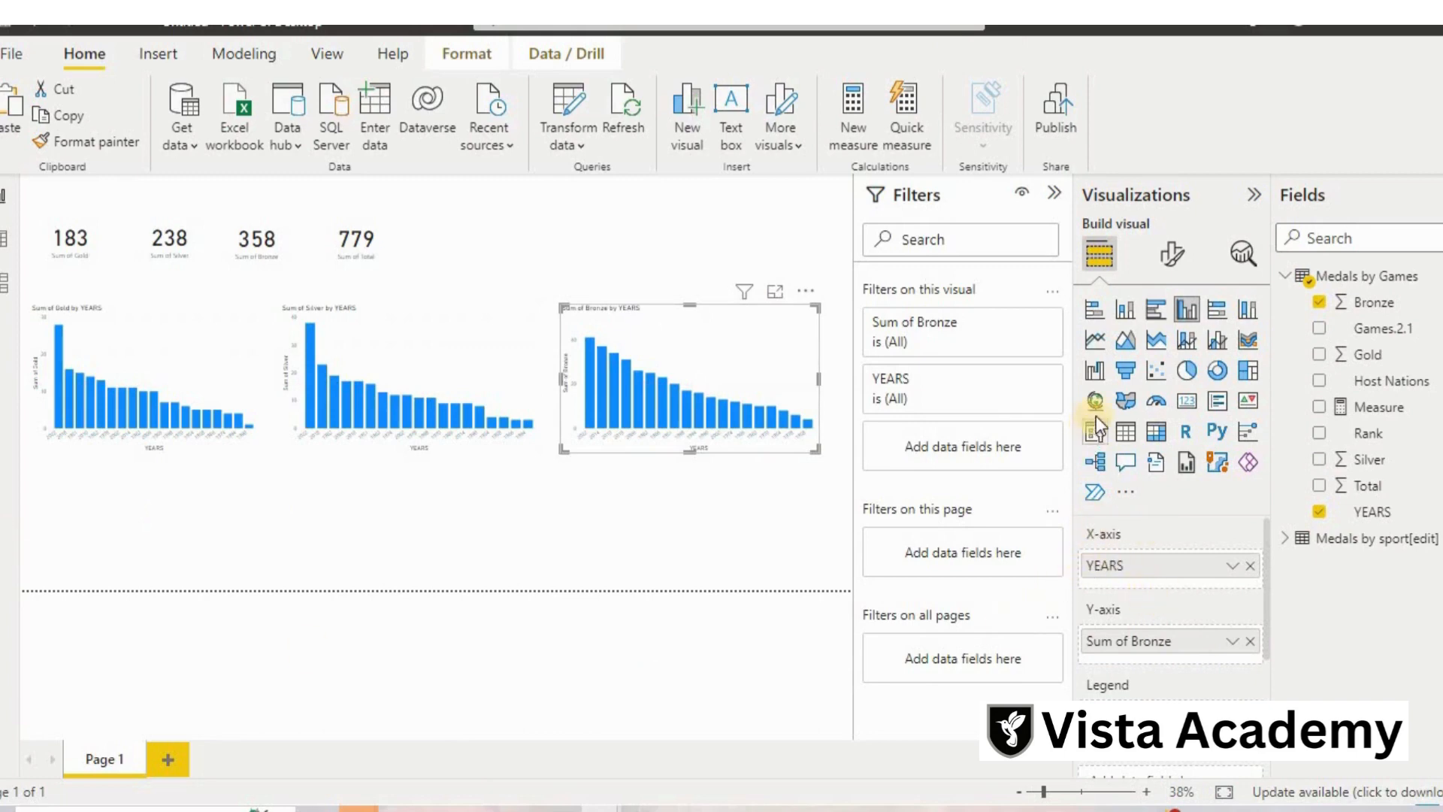
Add a YEARS slicer above the bronze chart and widen it leftward toward the medal cards.
left_click(714, 583)
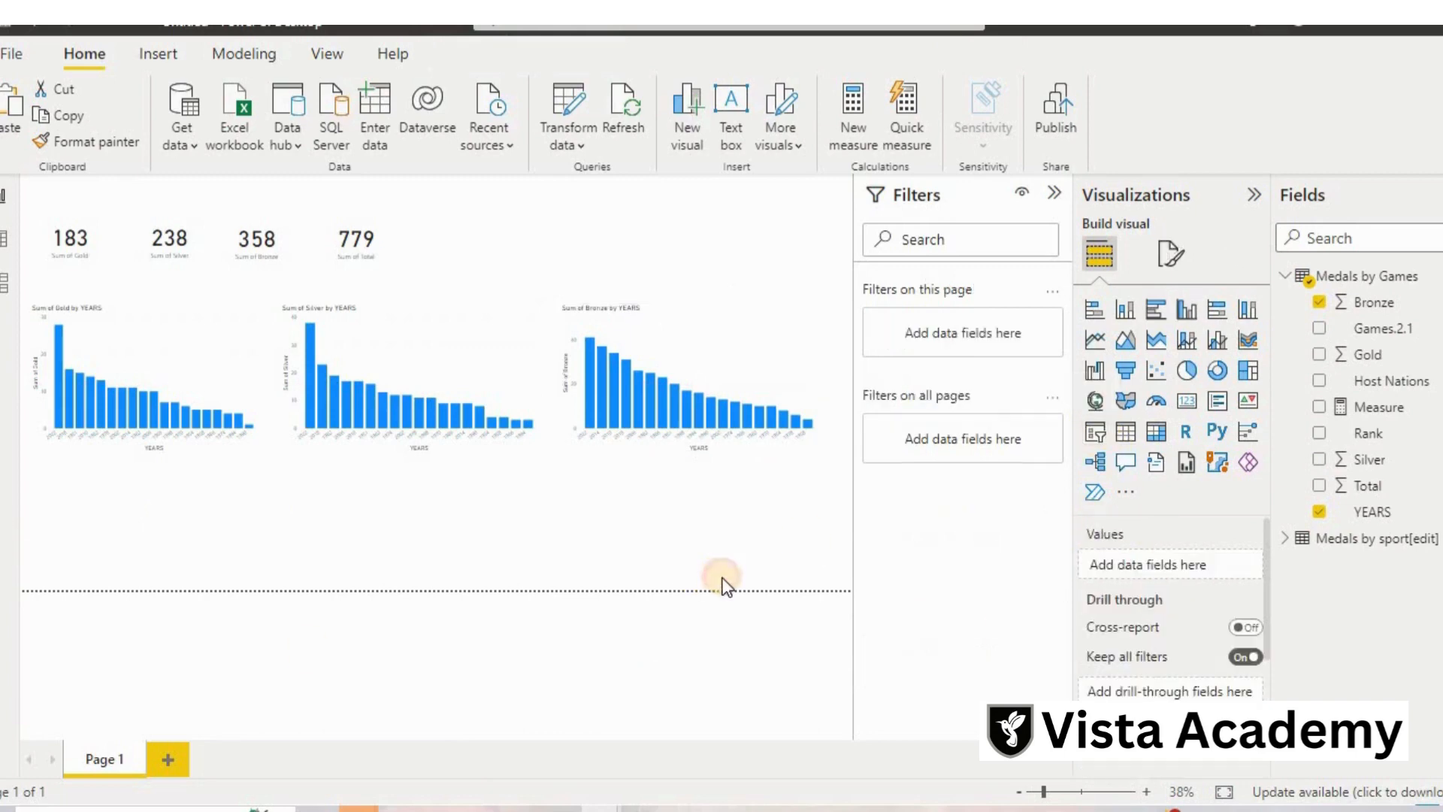
left_click(1093, 434)
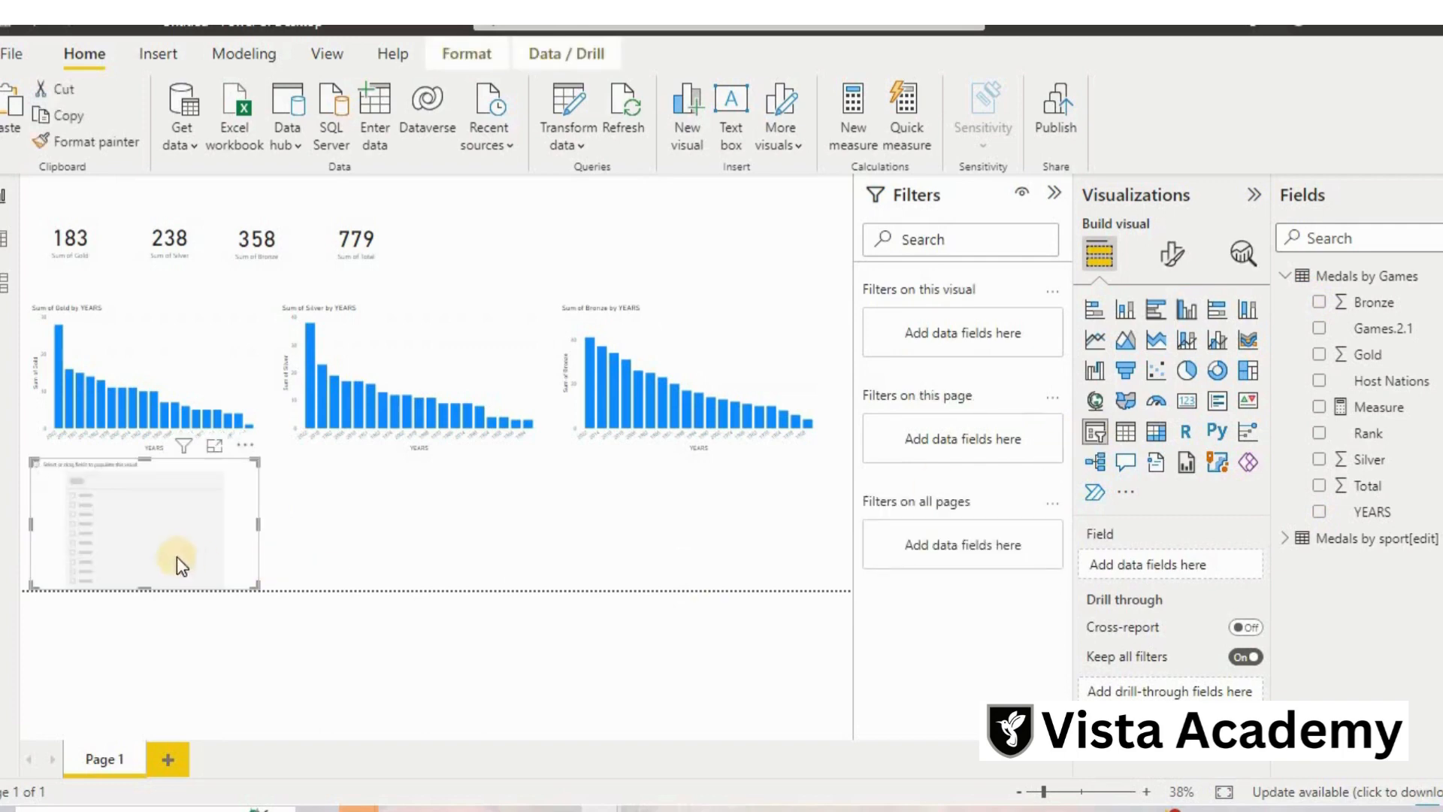
left_click_drag(177, 556, 679, 207)
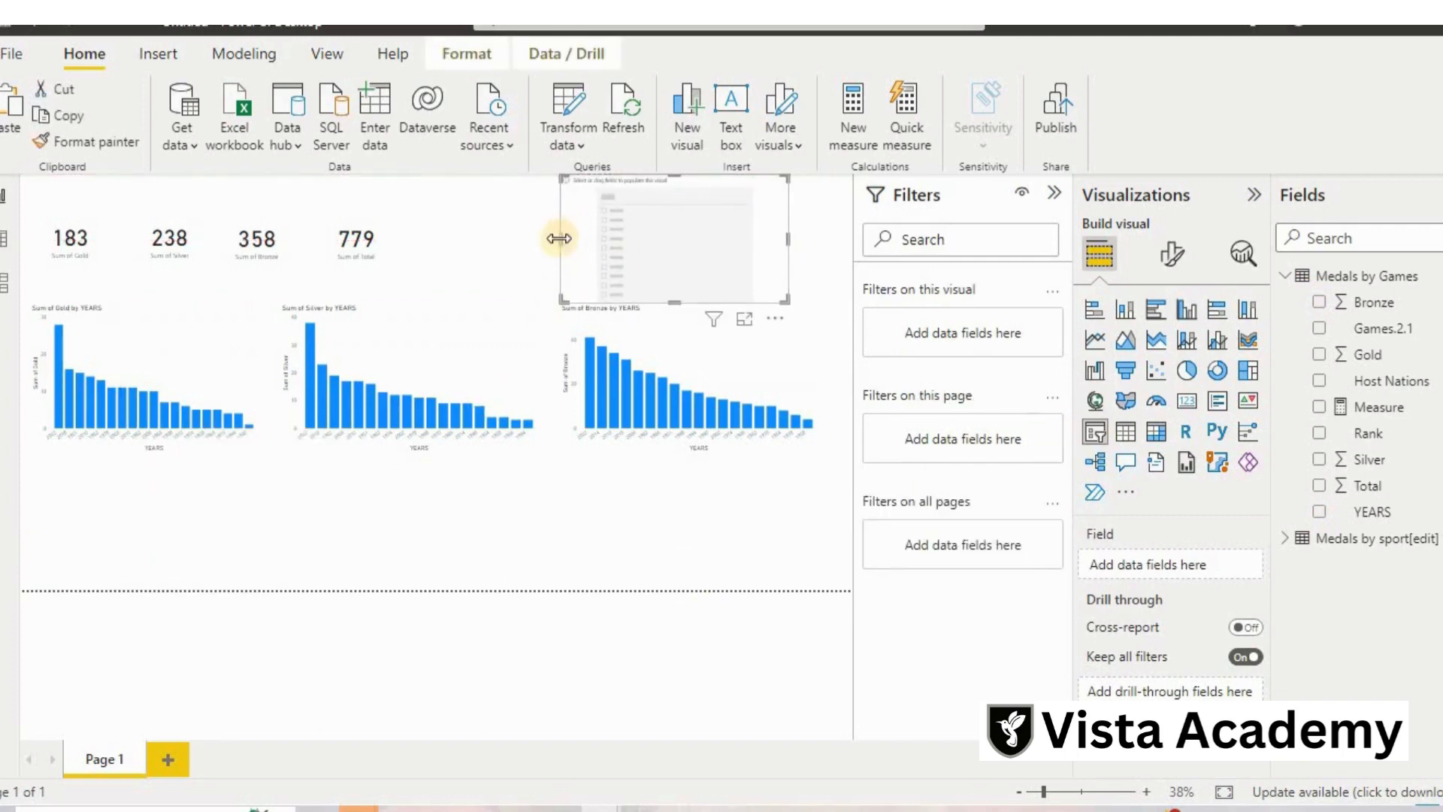
left_click_drag(560, 238, 491, 238)
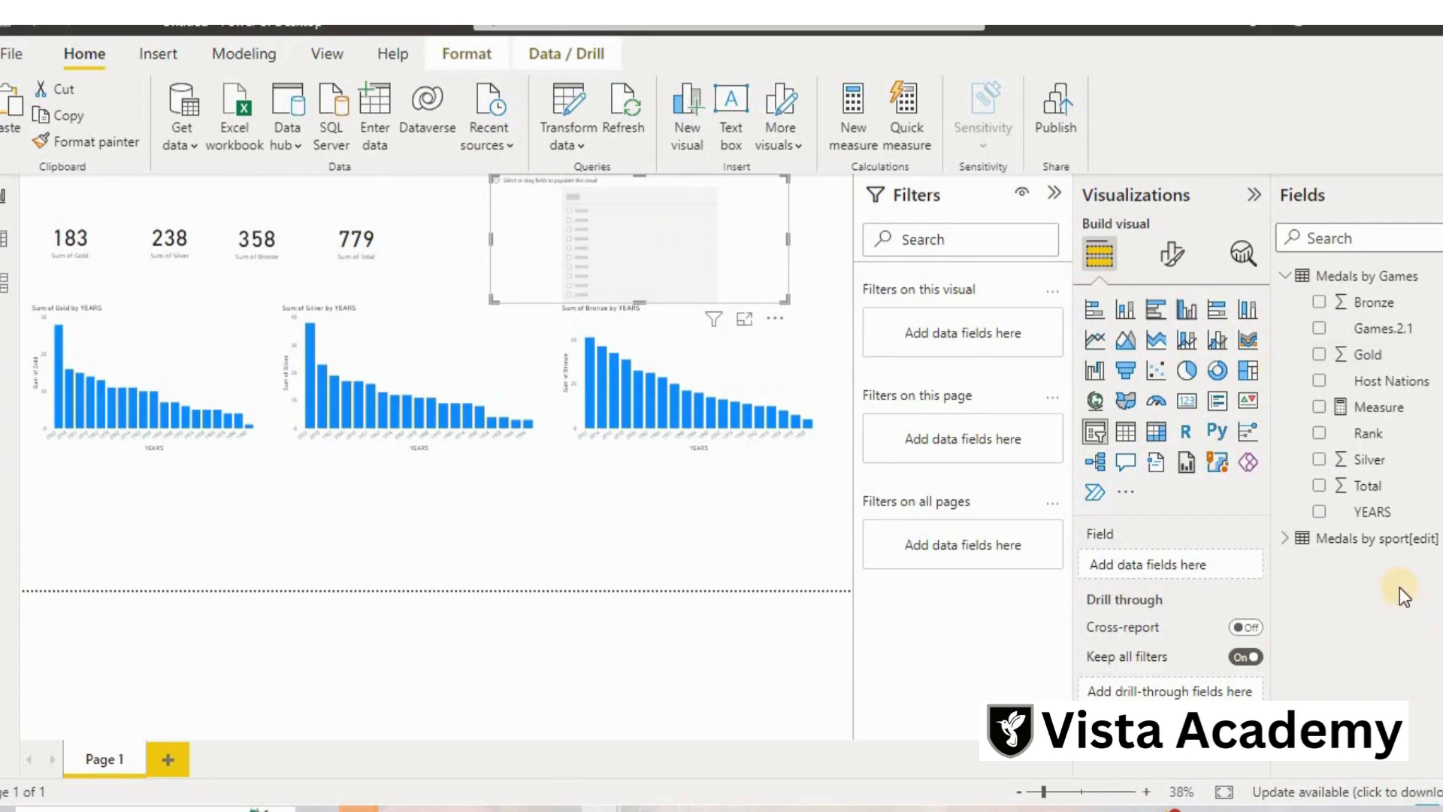
left_click_drag(1336, 511, 1124, 562)
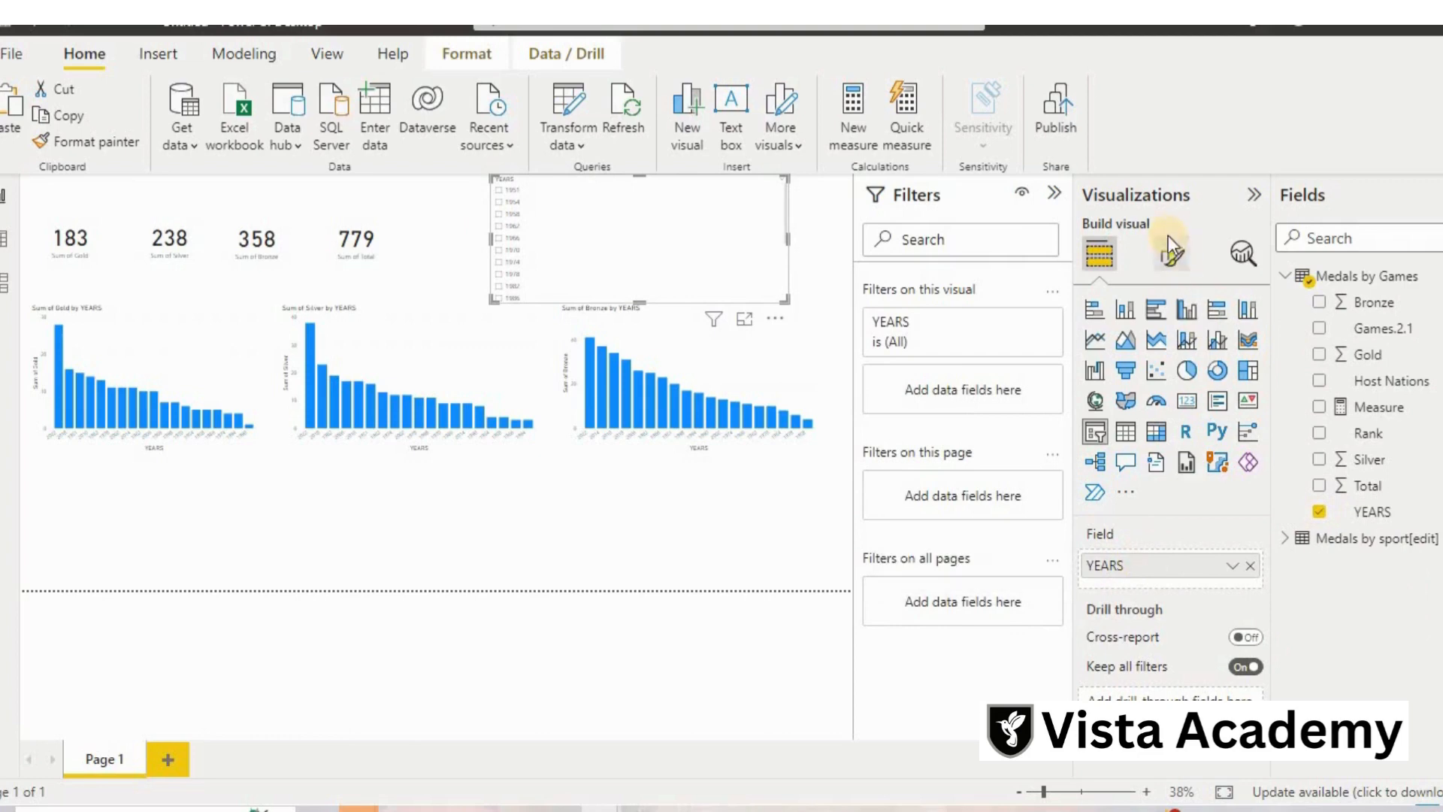
Set the YEARS slicer's orientation to Horizontal.
left_click(1173, 257)
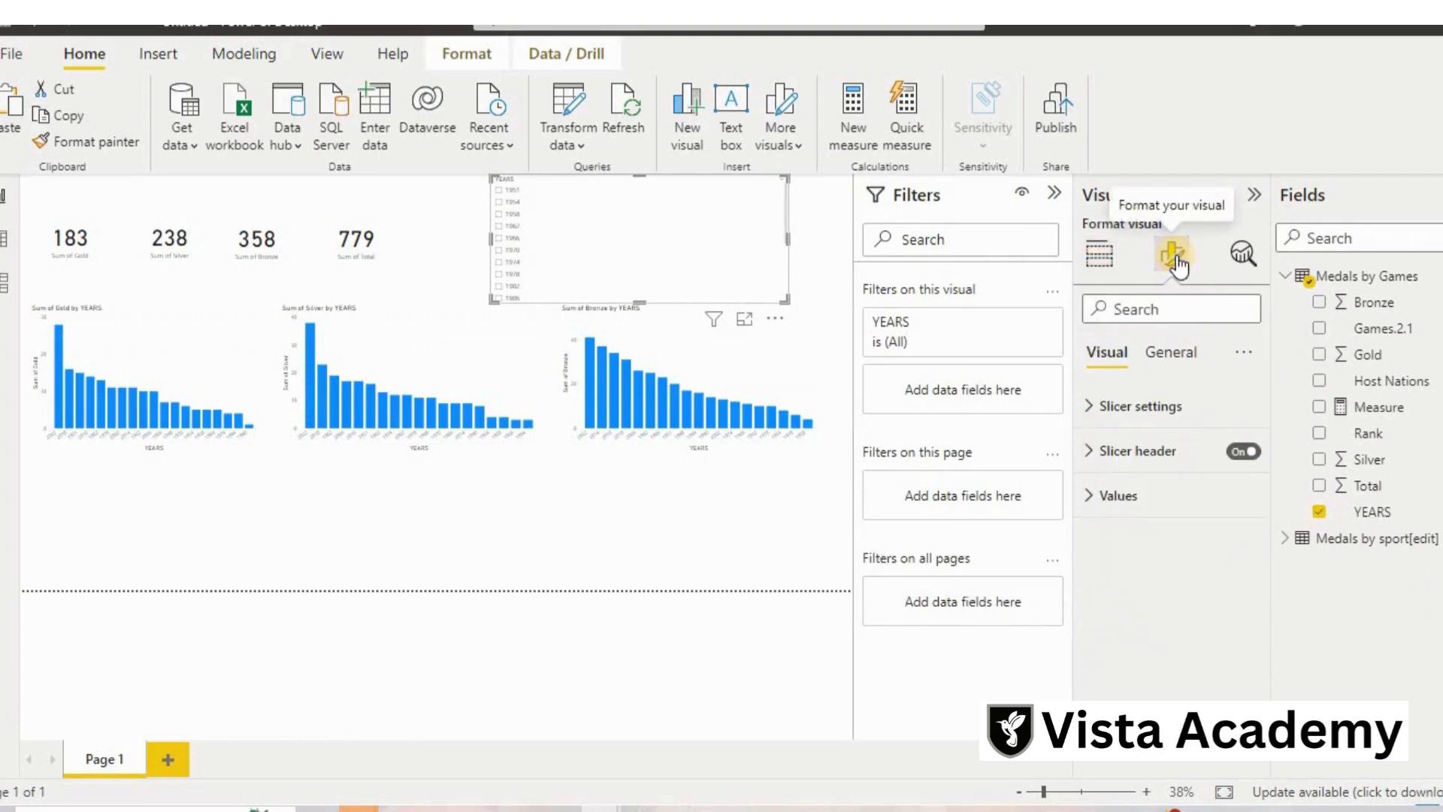
left_click(1148, 406)
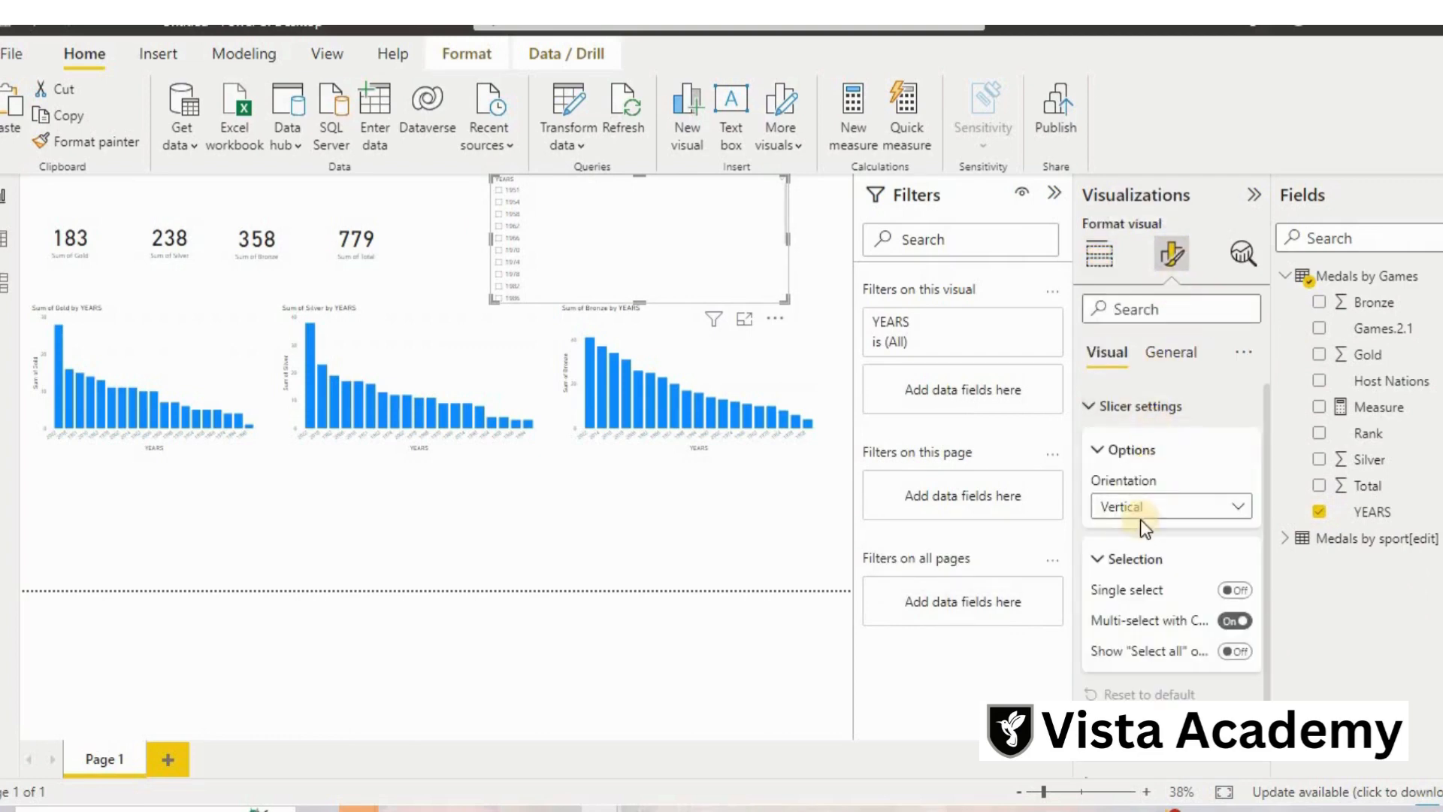
left_click(1141, 518)
left_click(1140, 554)
Test the YEARS slicer by filtering the report to 1951, and clear the selection.
left_click(532, 200)
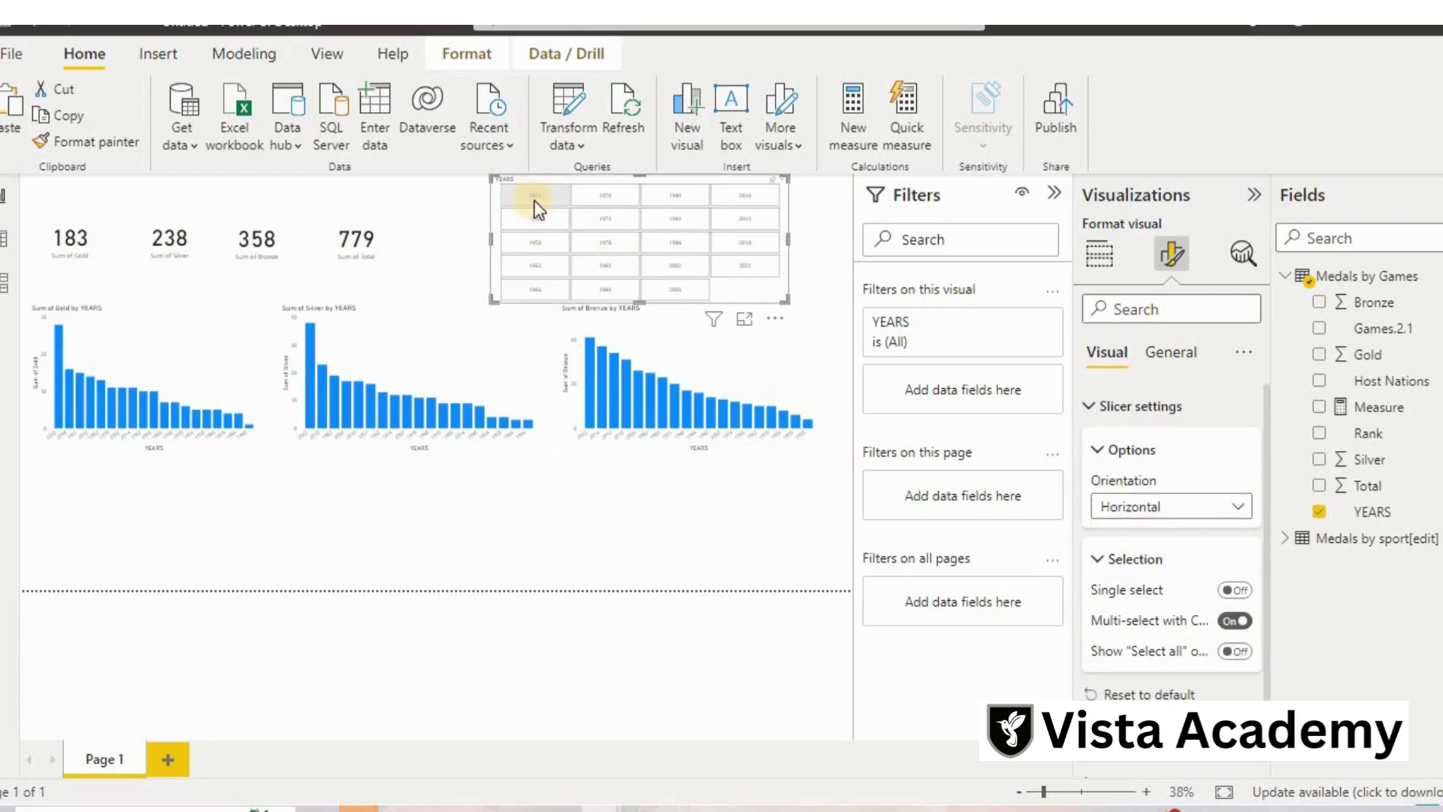
left_click(583, 196)
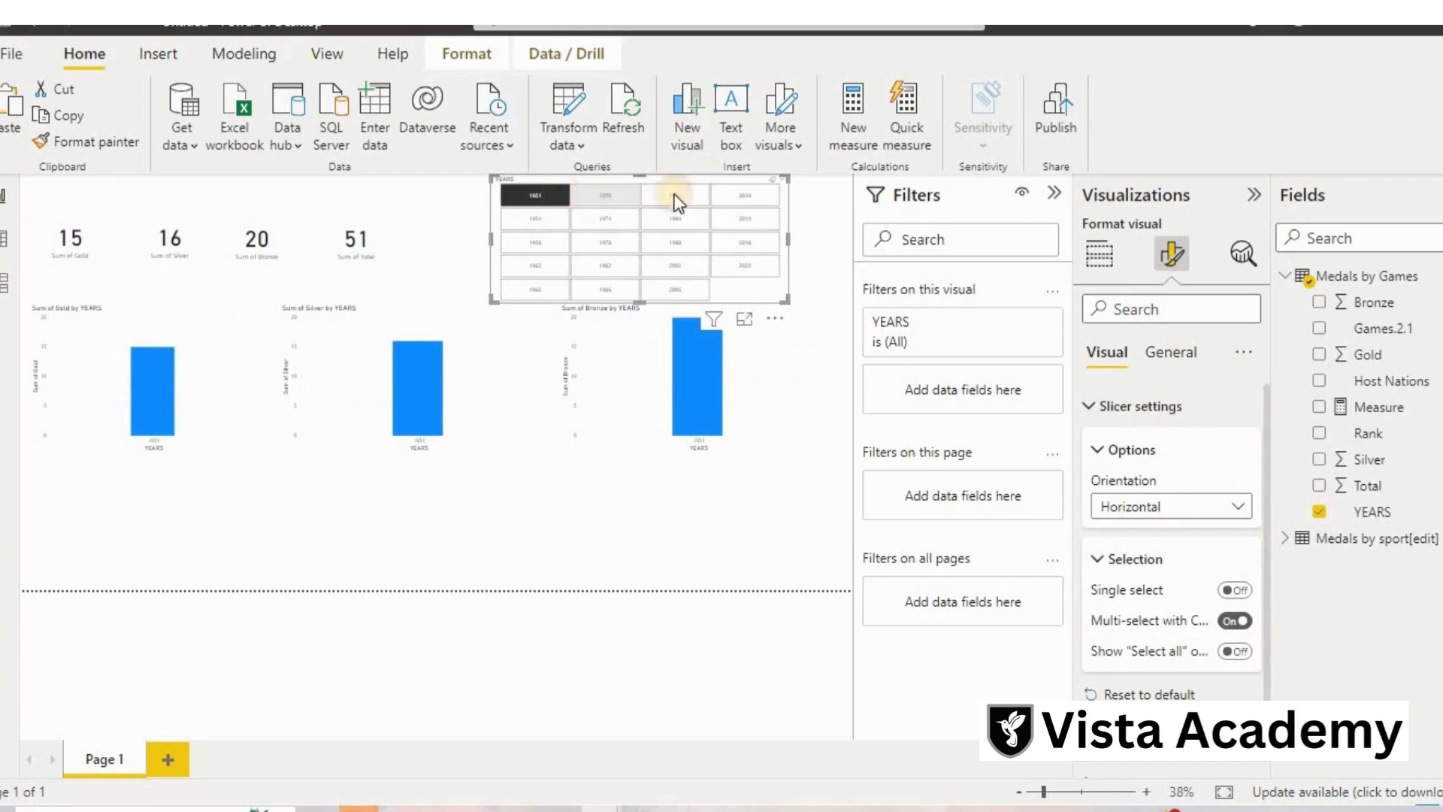
left_click(776, 174)
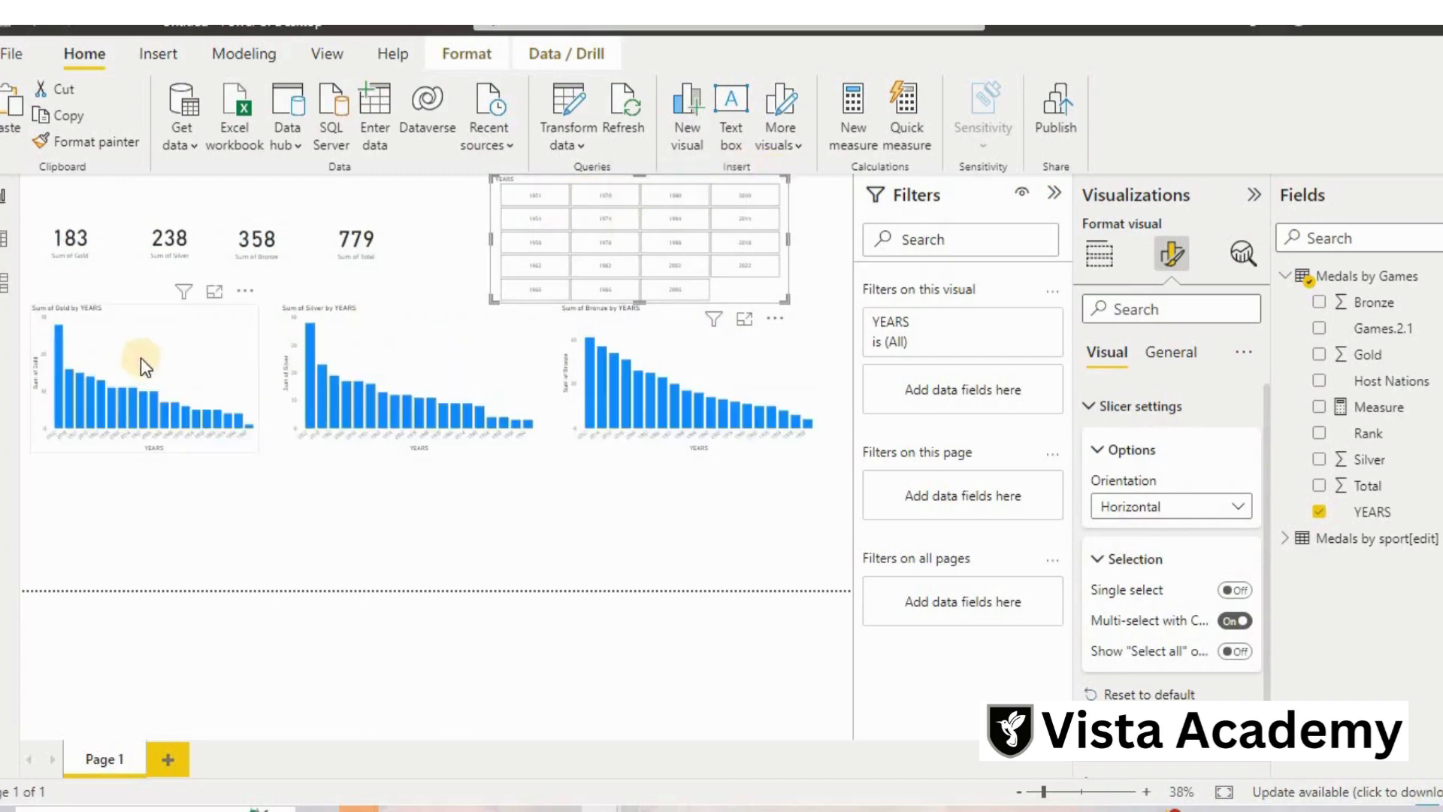
Check the layout of the finished India at Asian Games dashboard in the other Power BI window, and return to the working report.
left_click(812, 395)
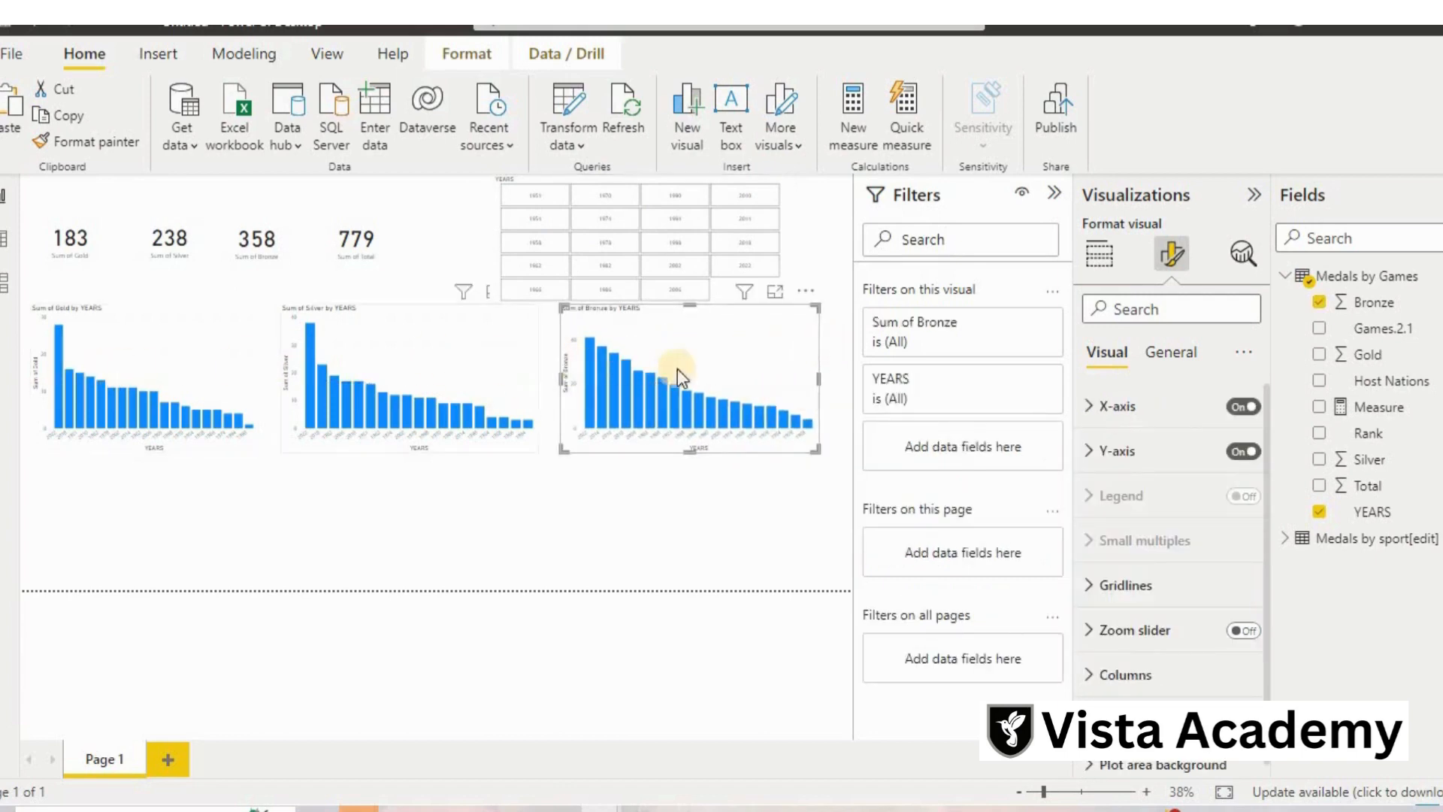
left_click(589, 642)
left_click(546, 774)
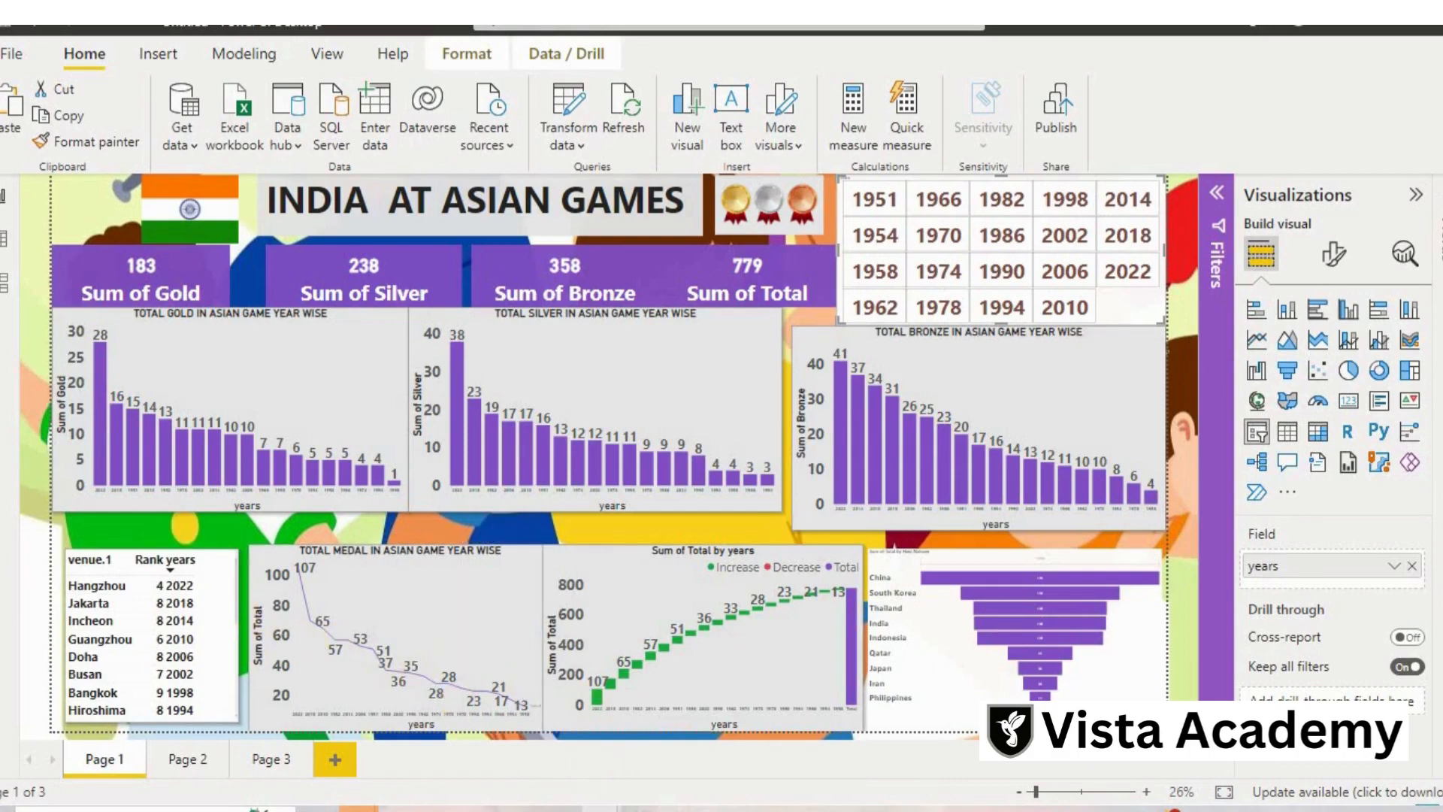
left_click(605, 741)
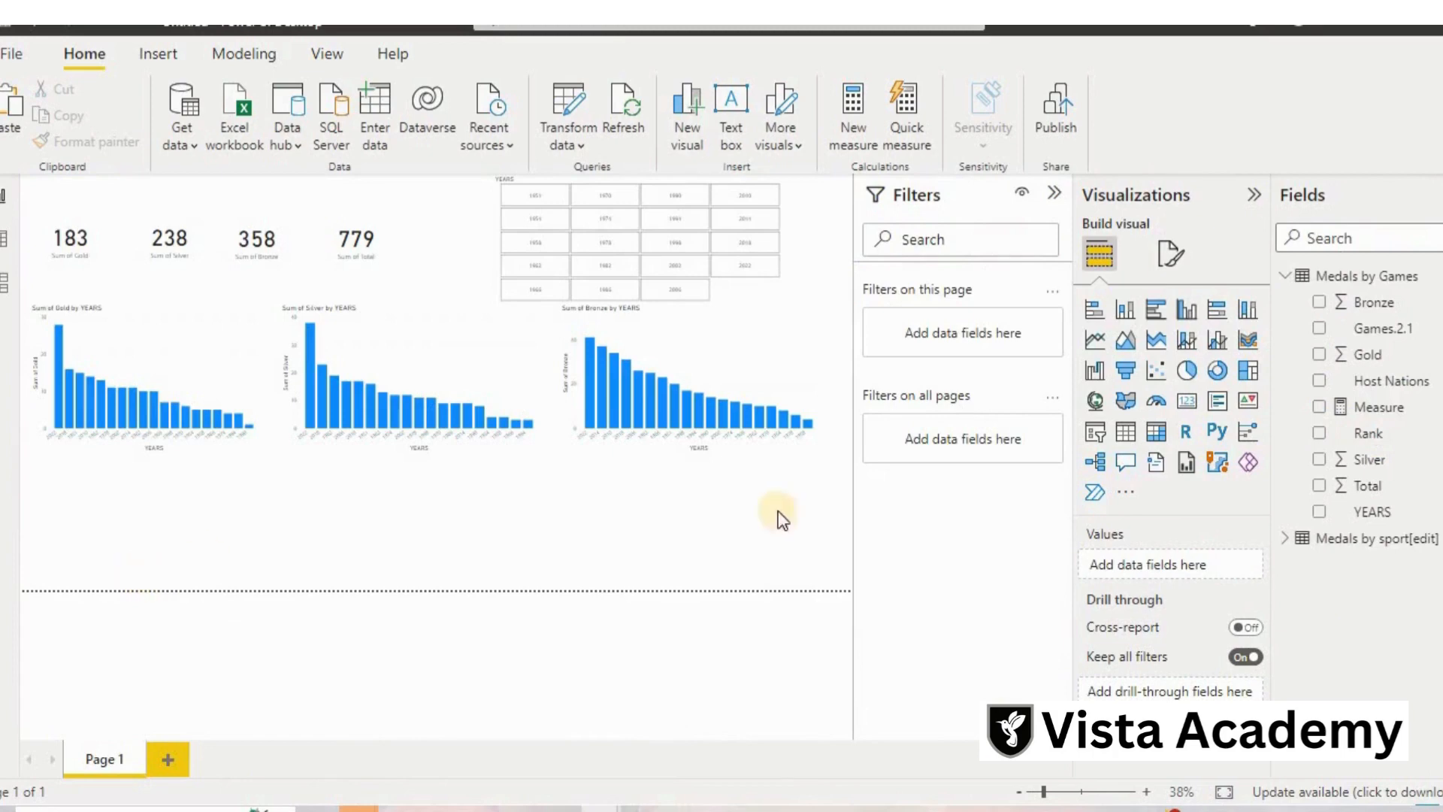
Add a matrix visual below the gold chart, widen it to about the chart's width, and use Rank as its rows.
left_click(1148, 440)
left_click_drag(820, 219, 79, 499)
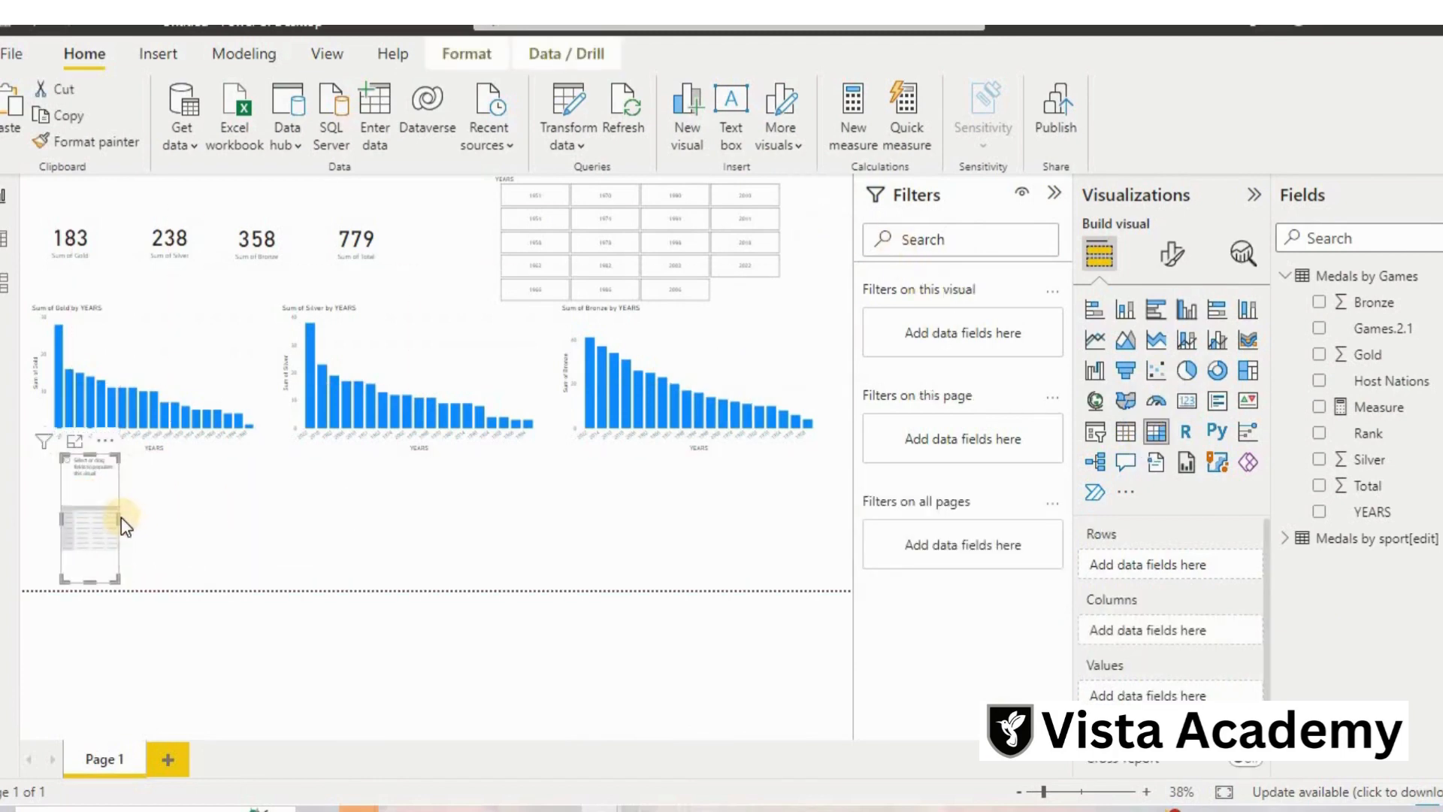
left_click_drag(249, 520, 259, 520)
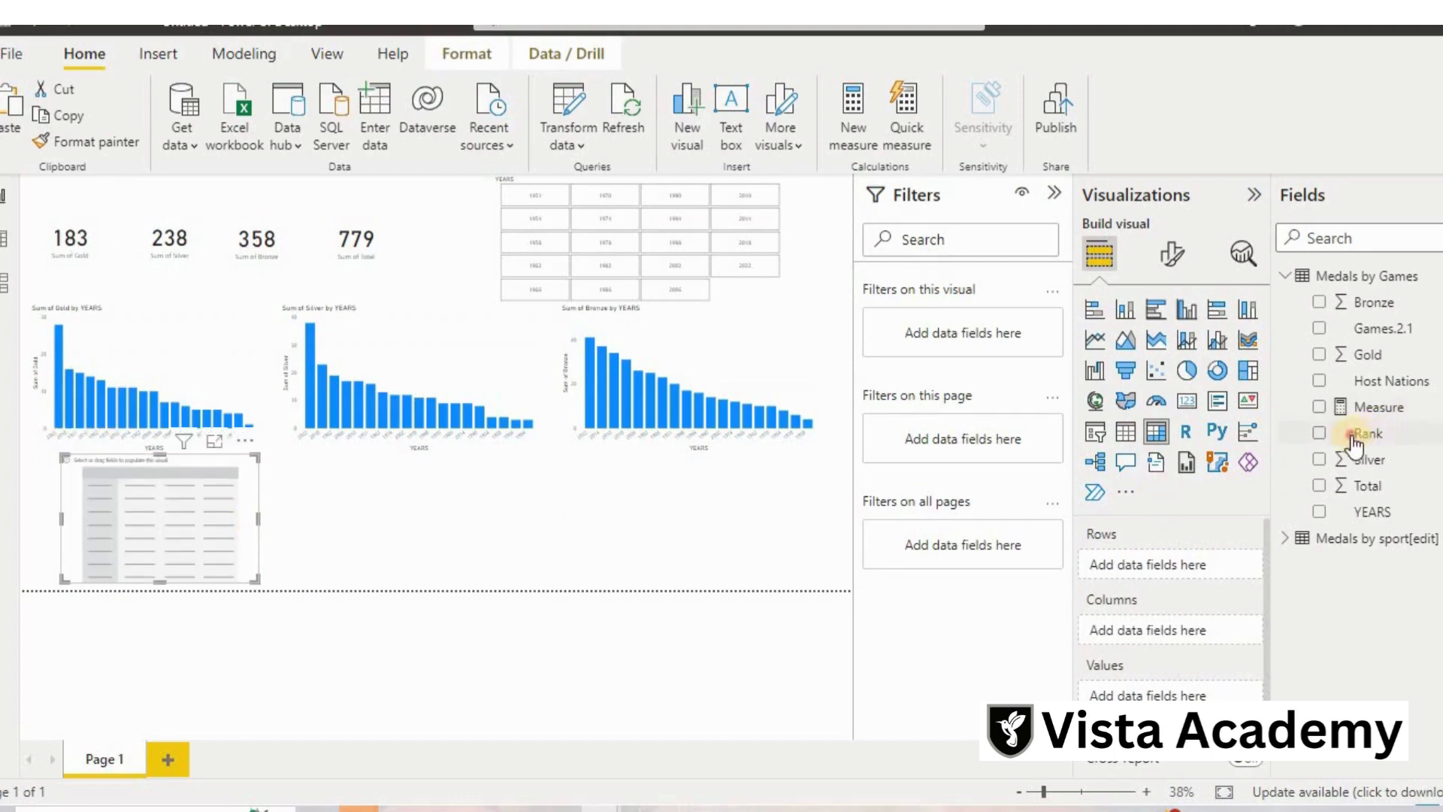
left_click_drag(1349, 434, 1178, 565)
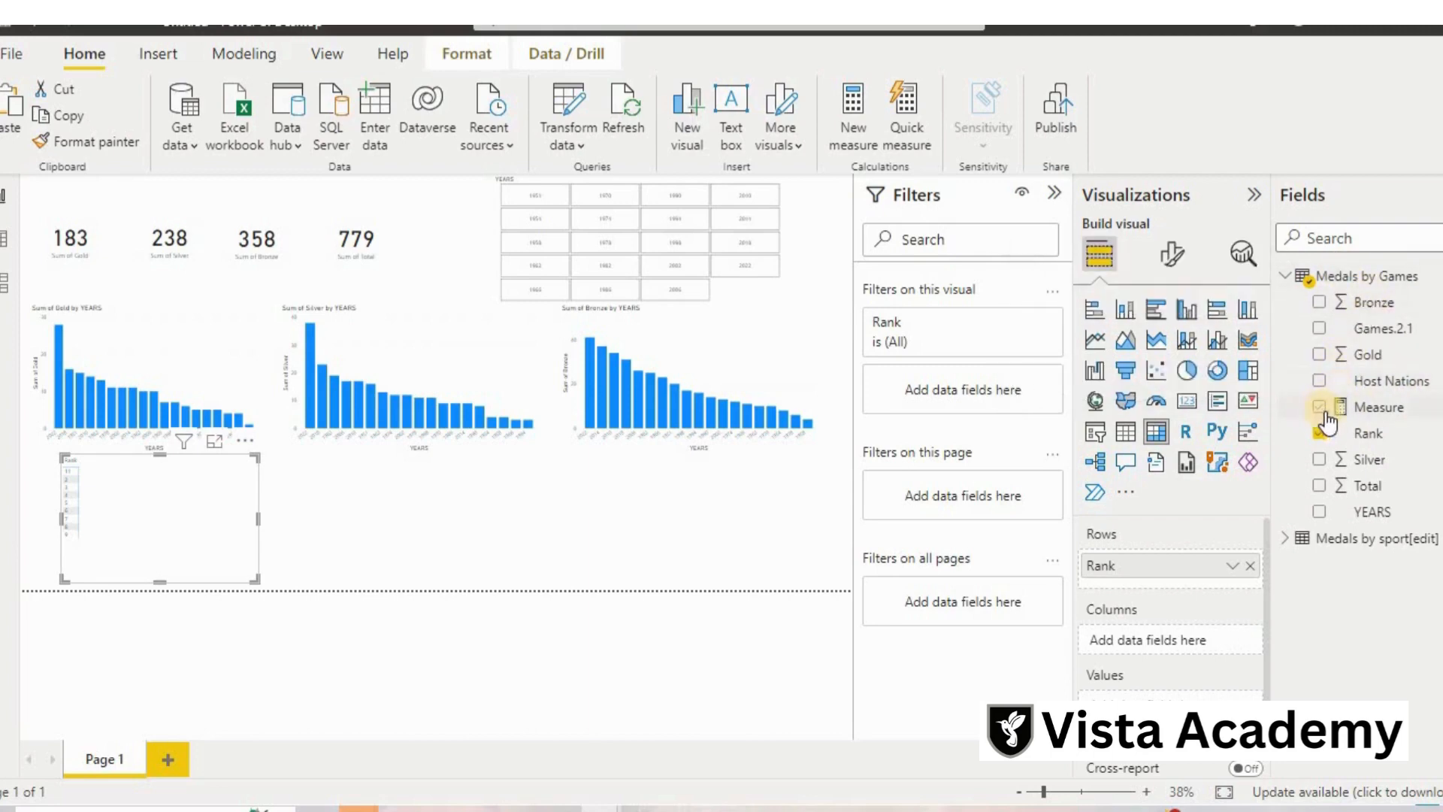
Rename the Games.2.1 column of the Medals by Games table as venue in the data view.
left_click(7, 244)
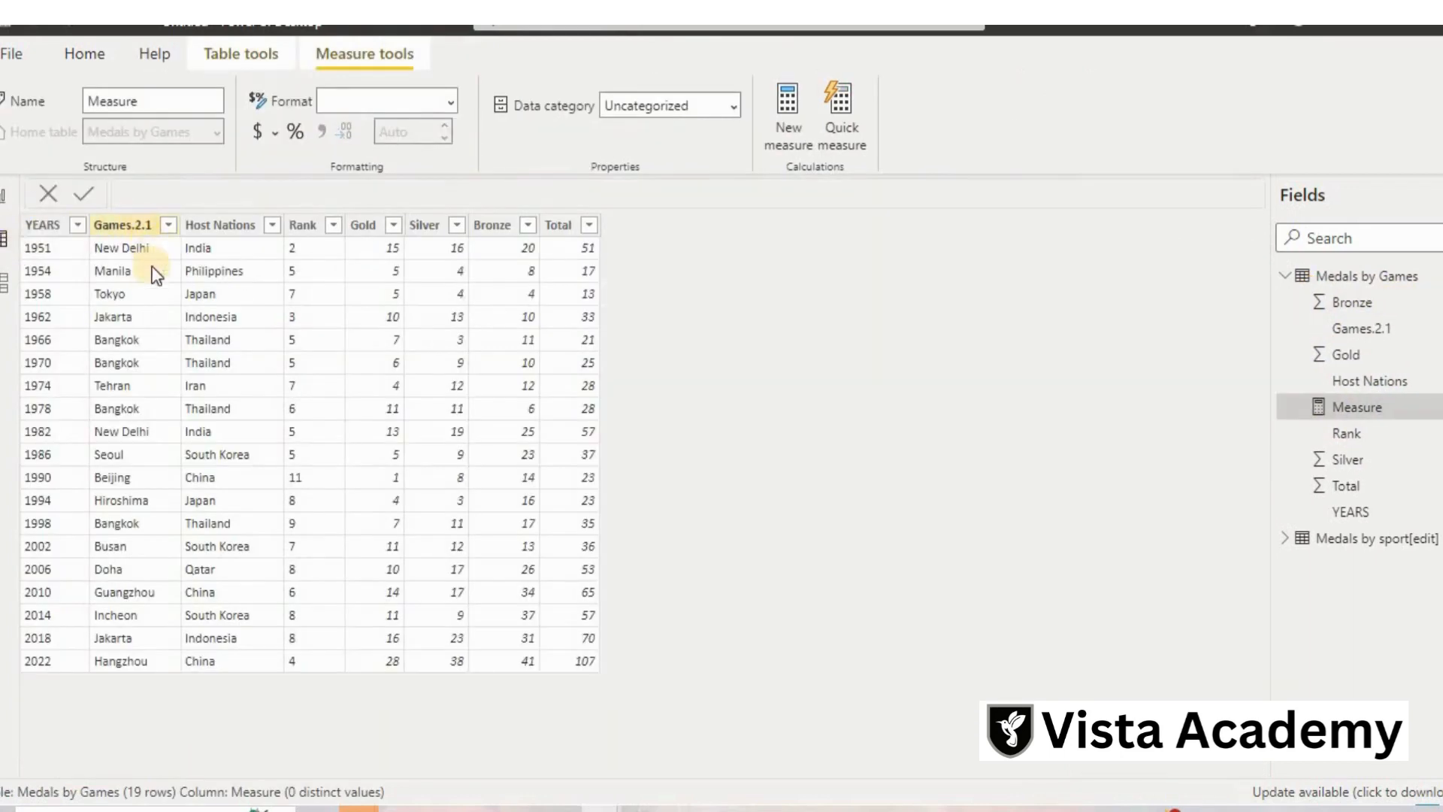
double_click(131, 226)
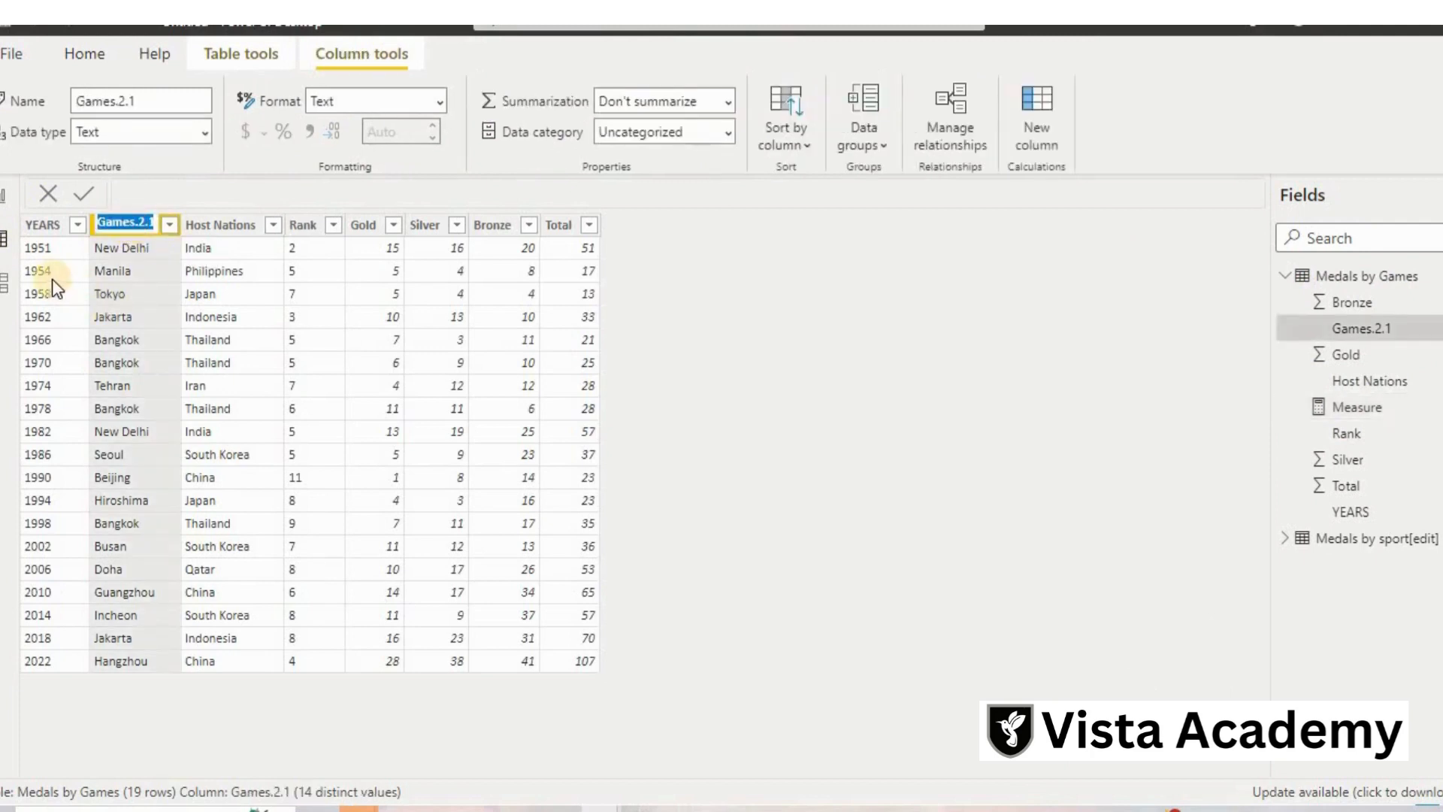
type("venue")
key("Escape")
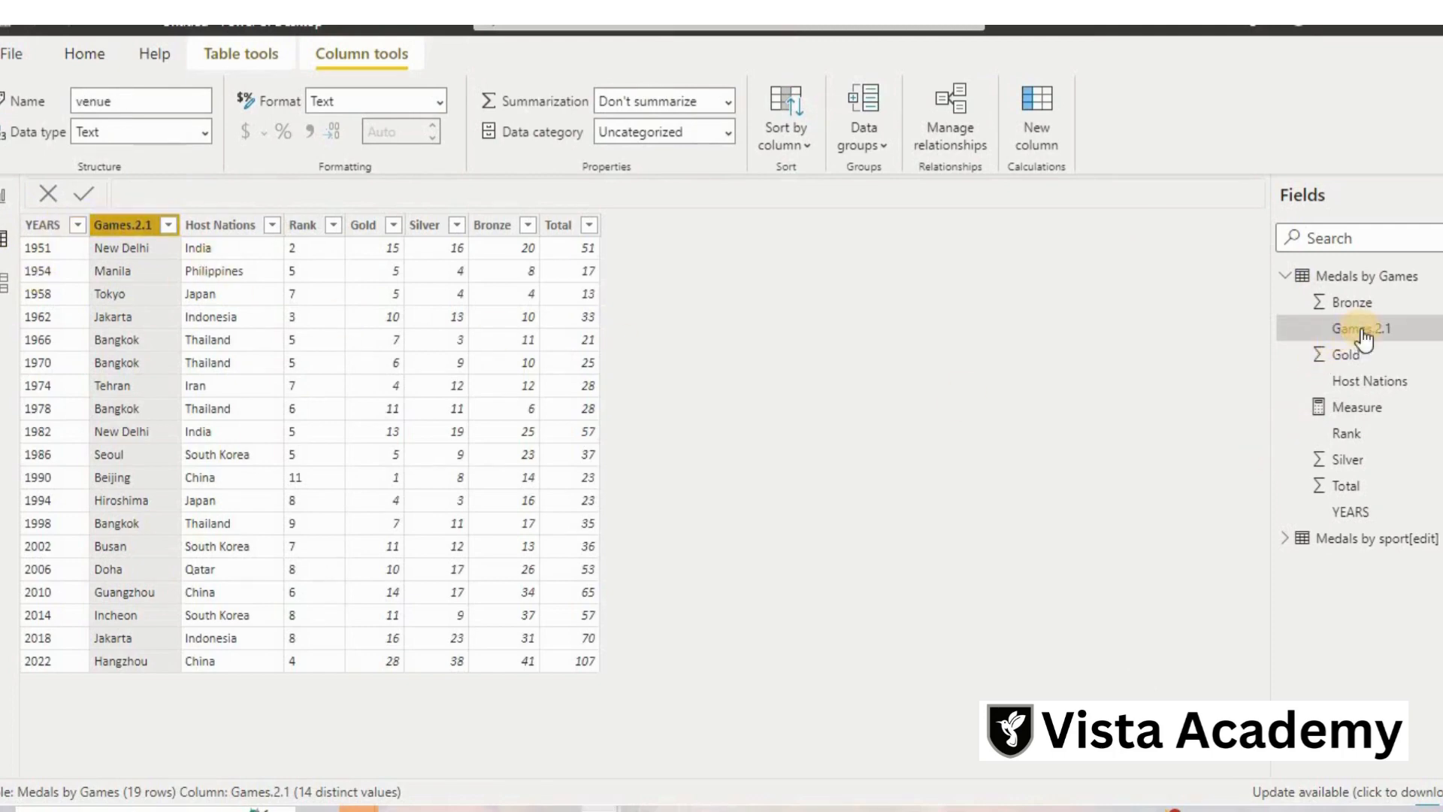
Back in the report, add venue to the Rank matrix's columns and convert the matrix to a table.
left_click(8, 197)
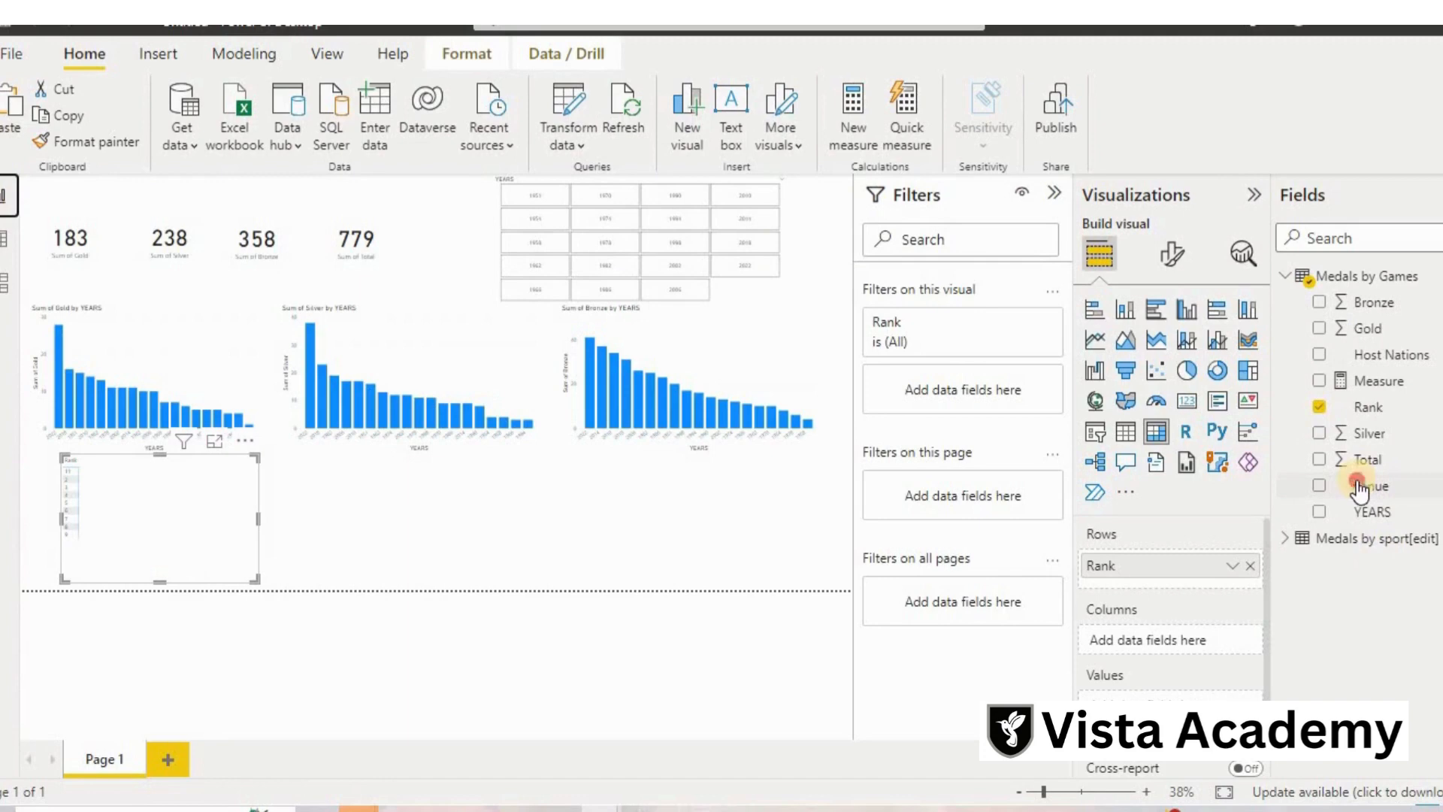
left_click_drag(1360, 487, 1188, 647)
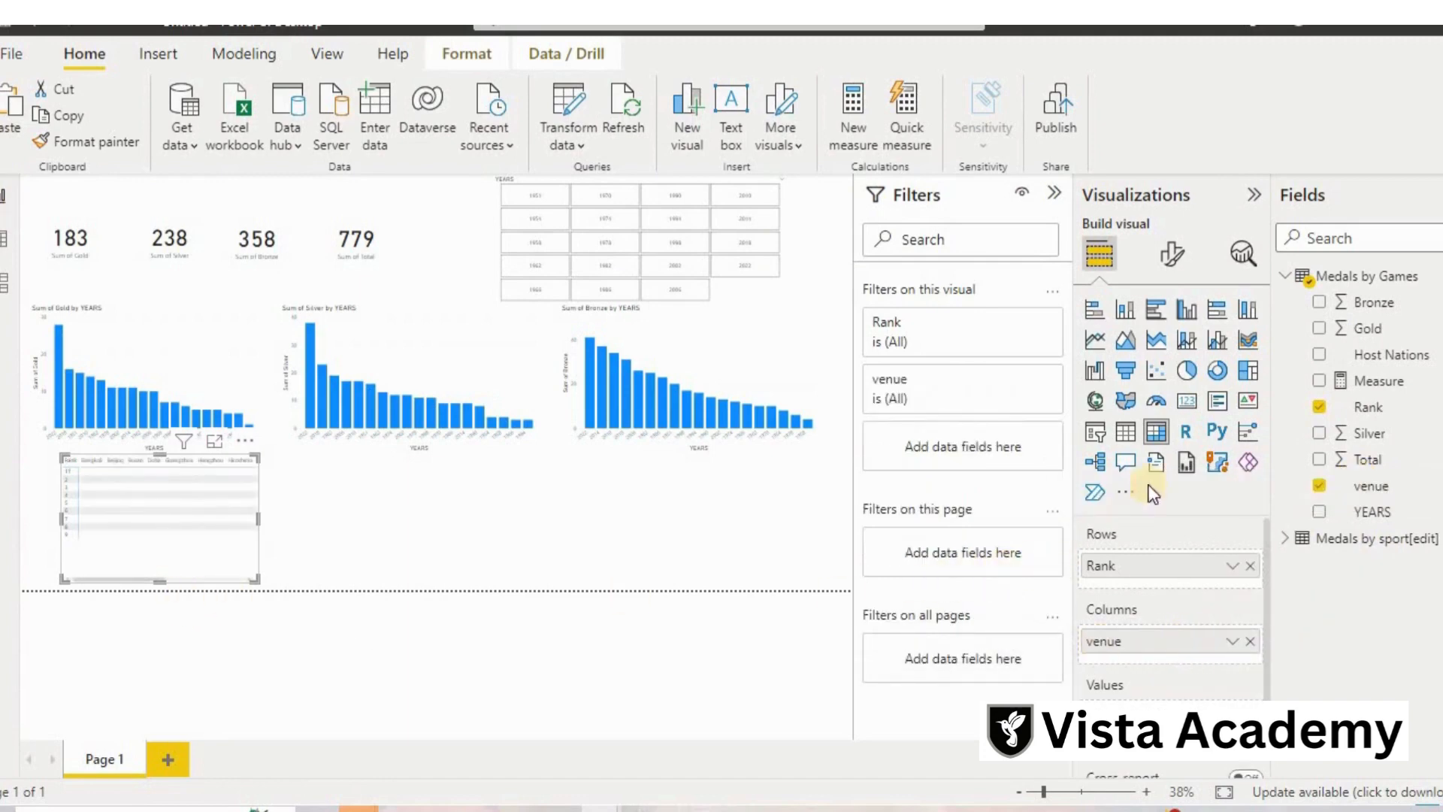
left_click(1131, 445)
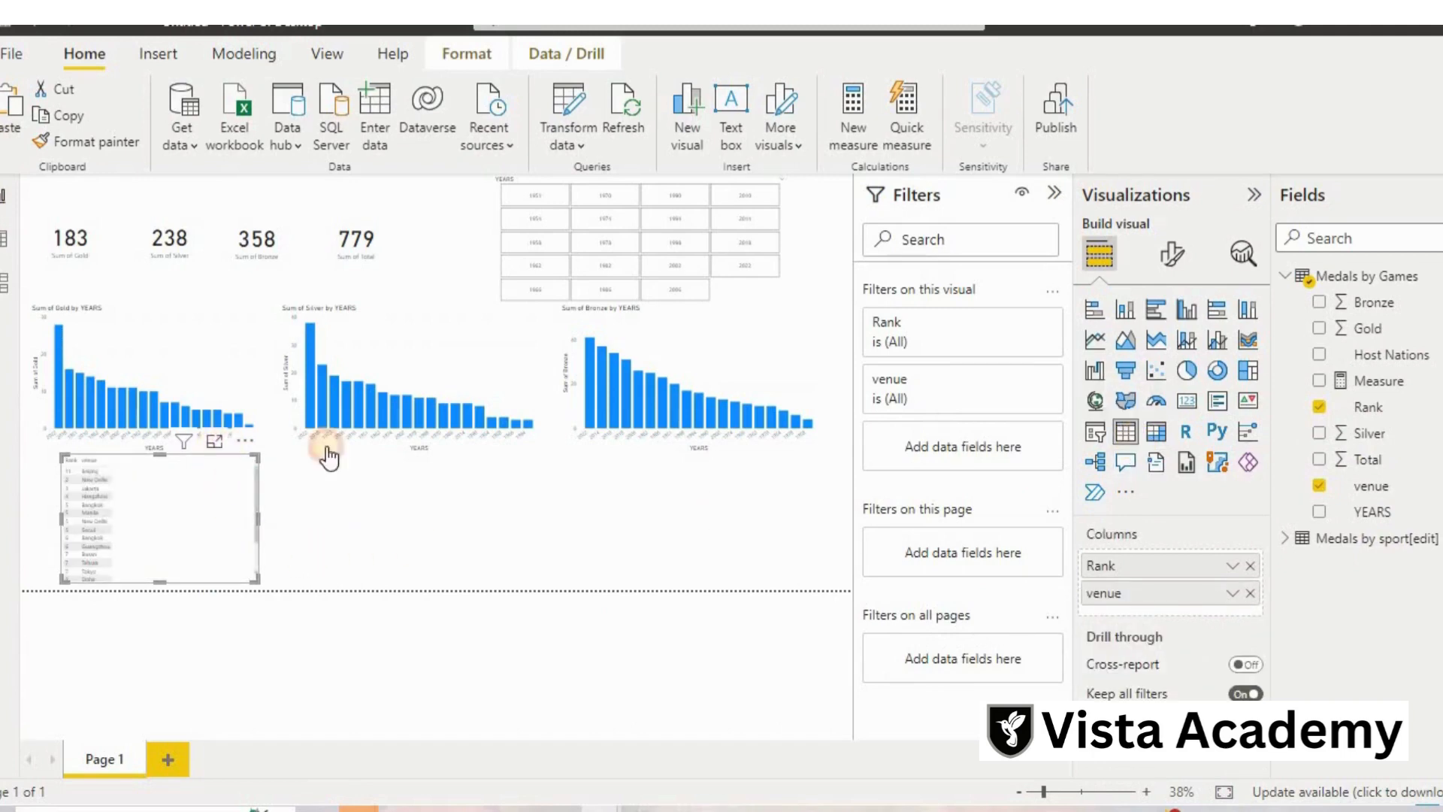
In focus mode, add YEARS to the rank and venue table, sort it by YEARS ascending, and return to the report.
left_click(214, 441)
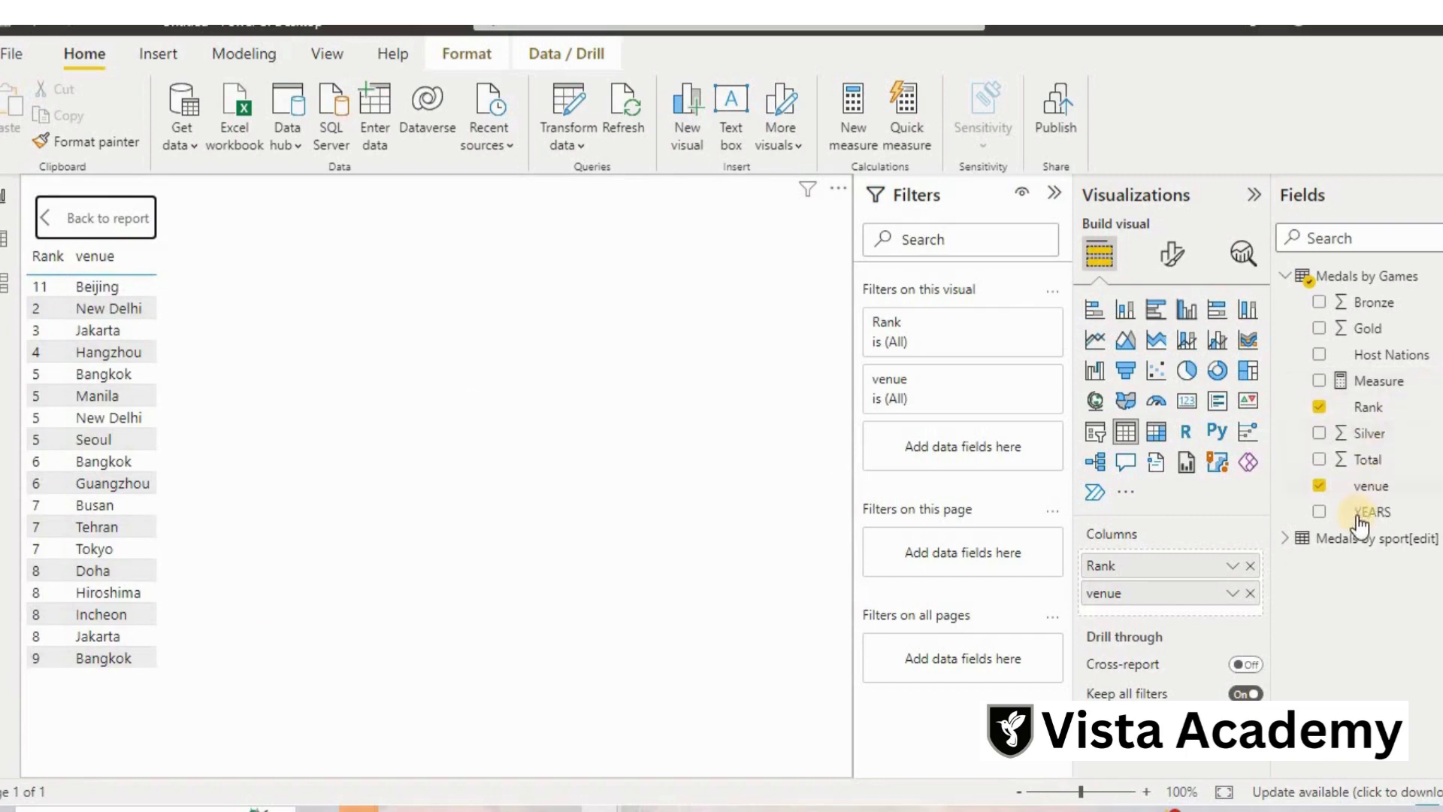
left_click_drag(1360, 524, 1154, 612)
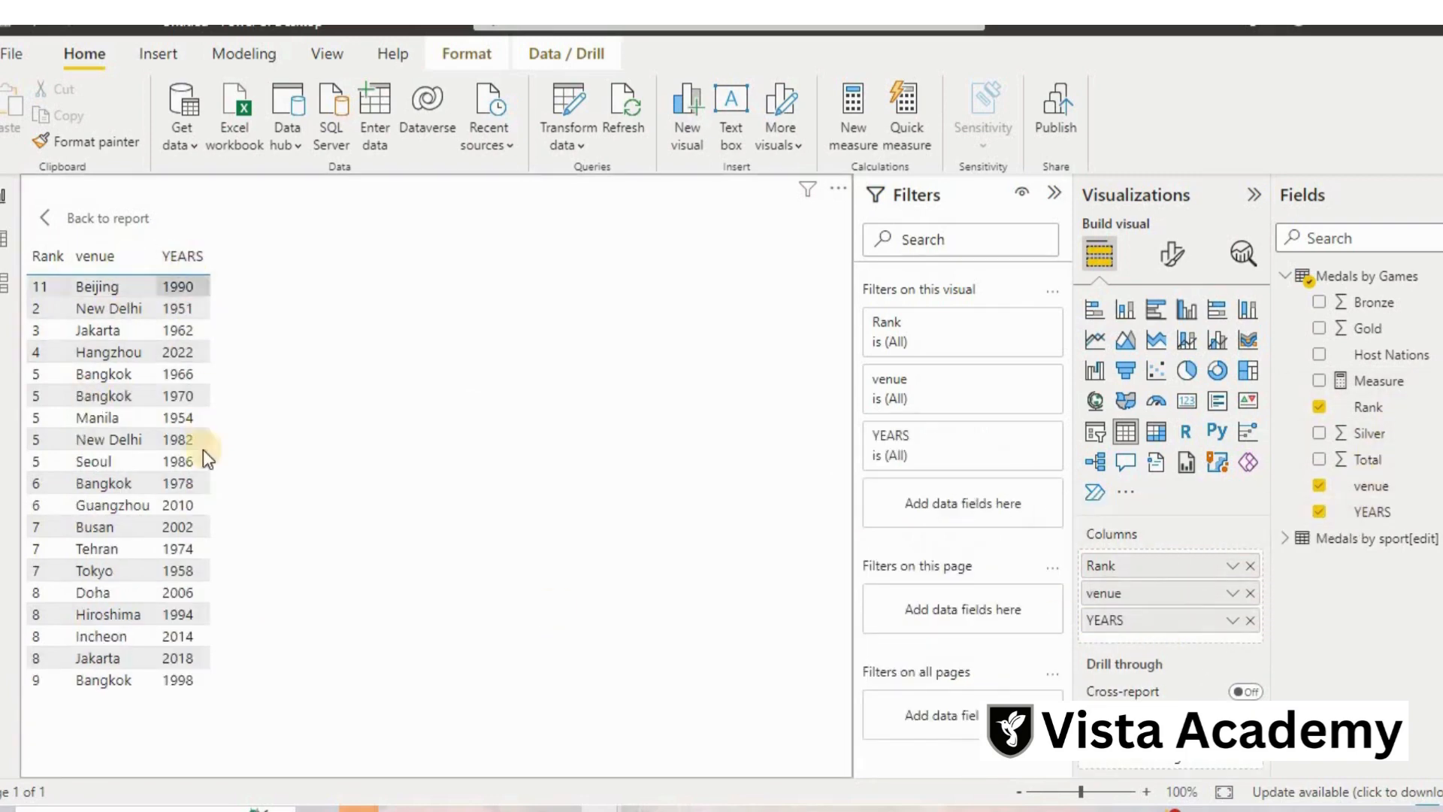
left_click(176, 263)
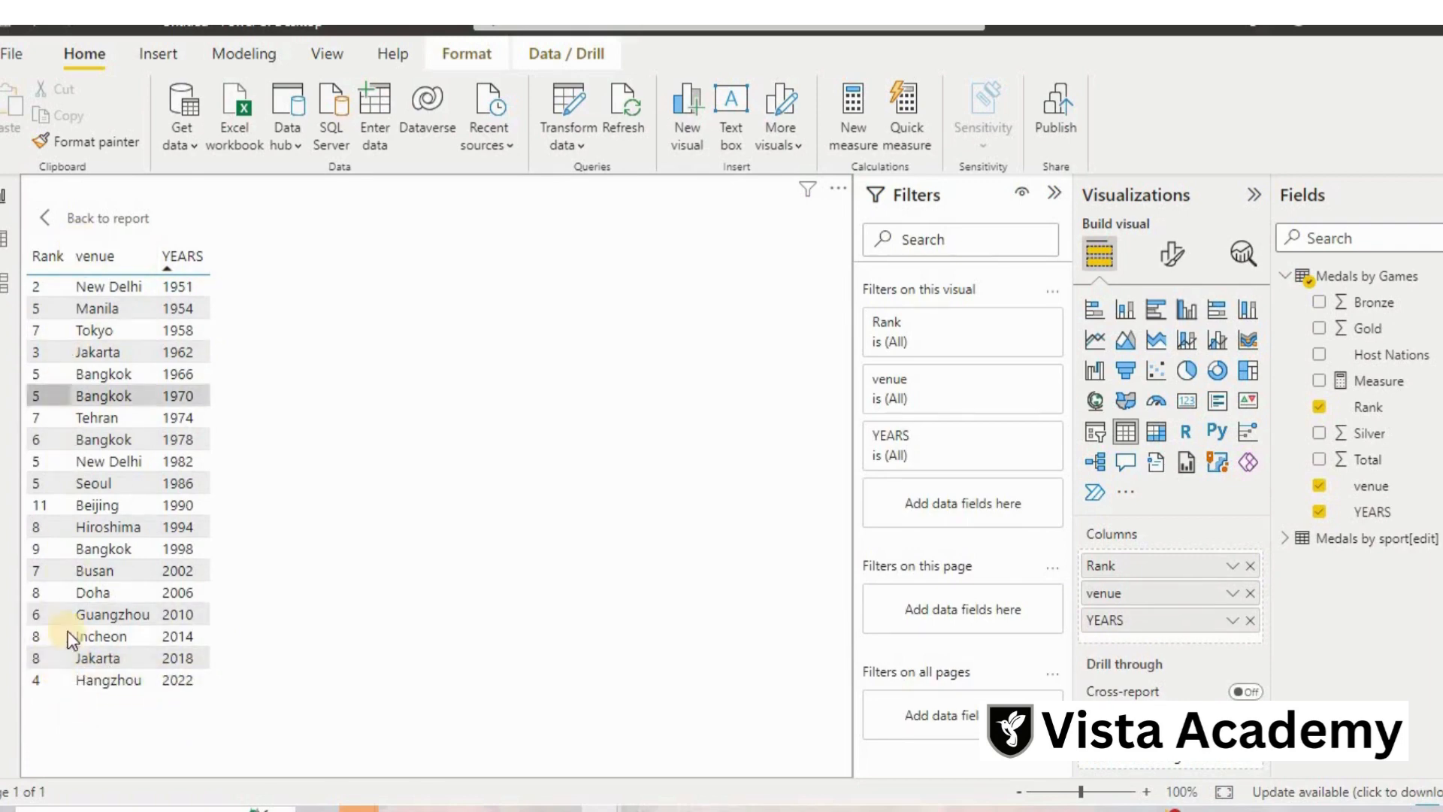
left_click(42, 224)
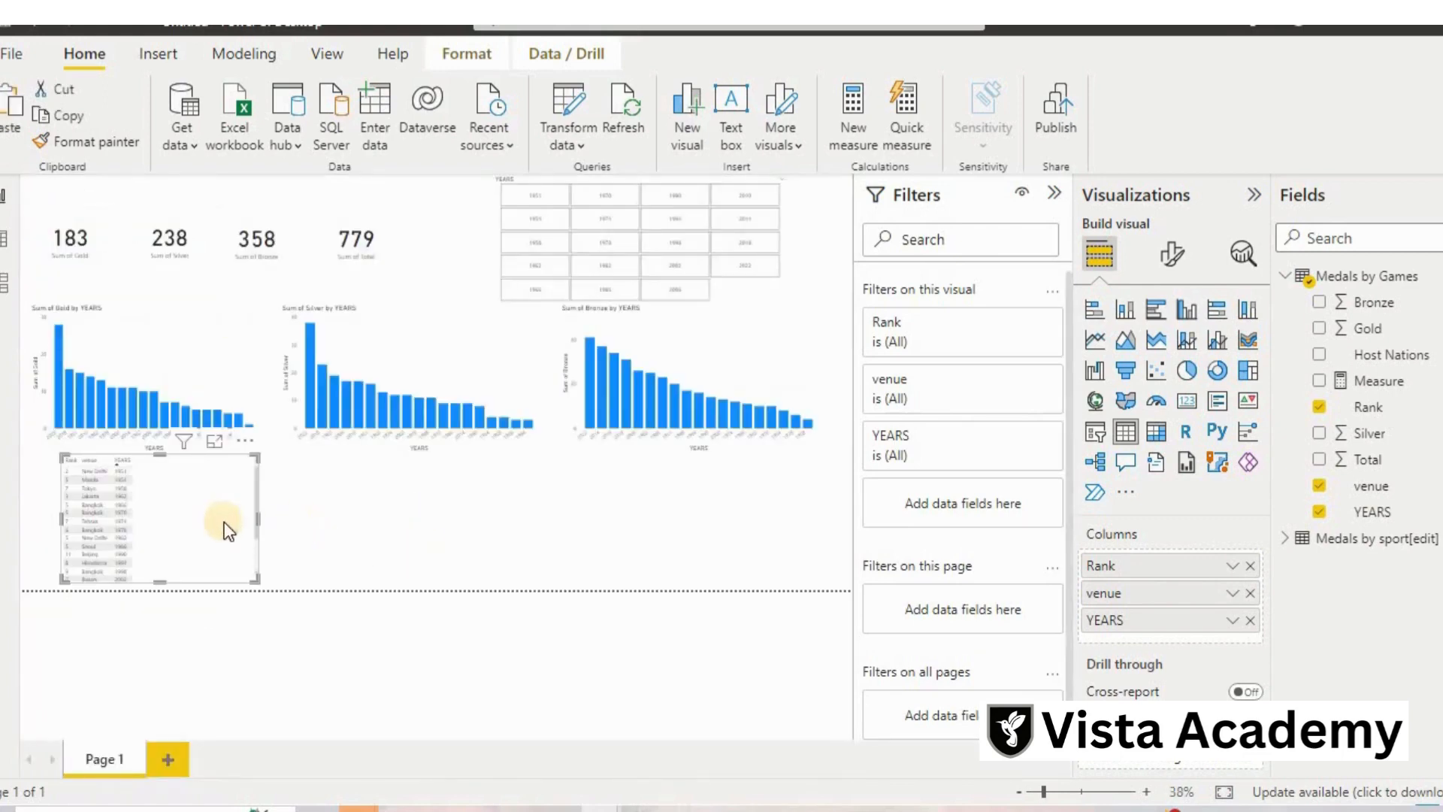
left_click(436, 509)
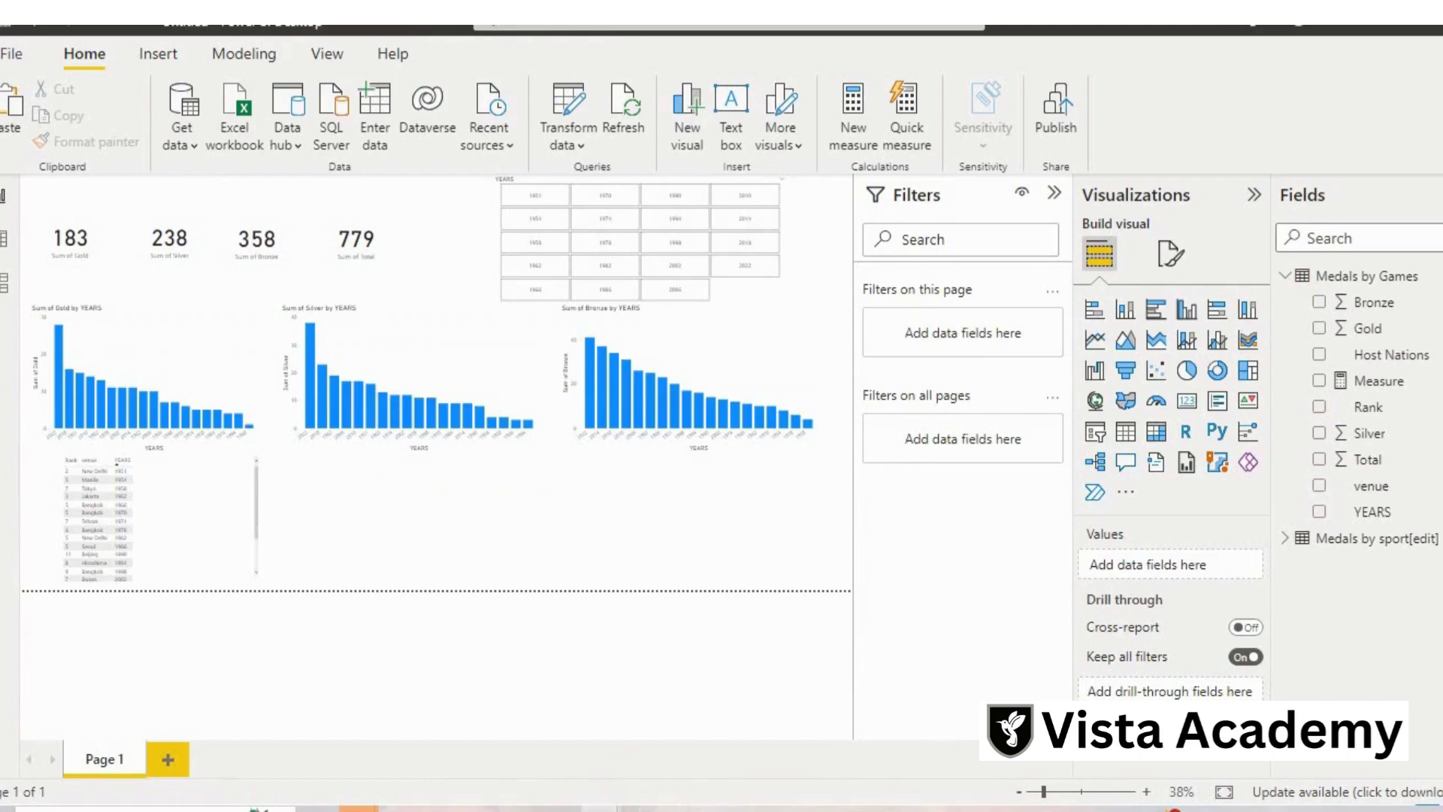
Examine the total medal line chart on the finished dashboard in the other Power BI window, and return to the working report.
mouse_move(571, 769)
left_click(538, 747)
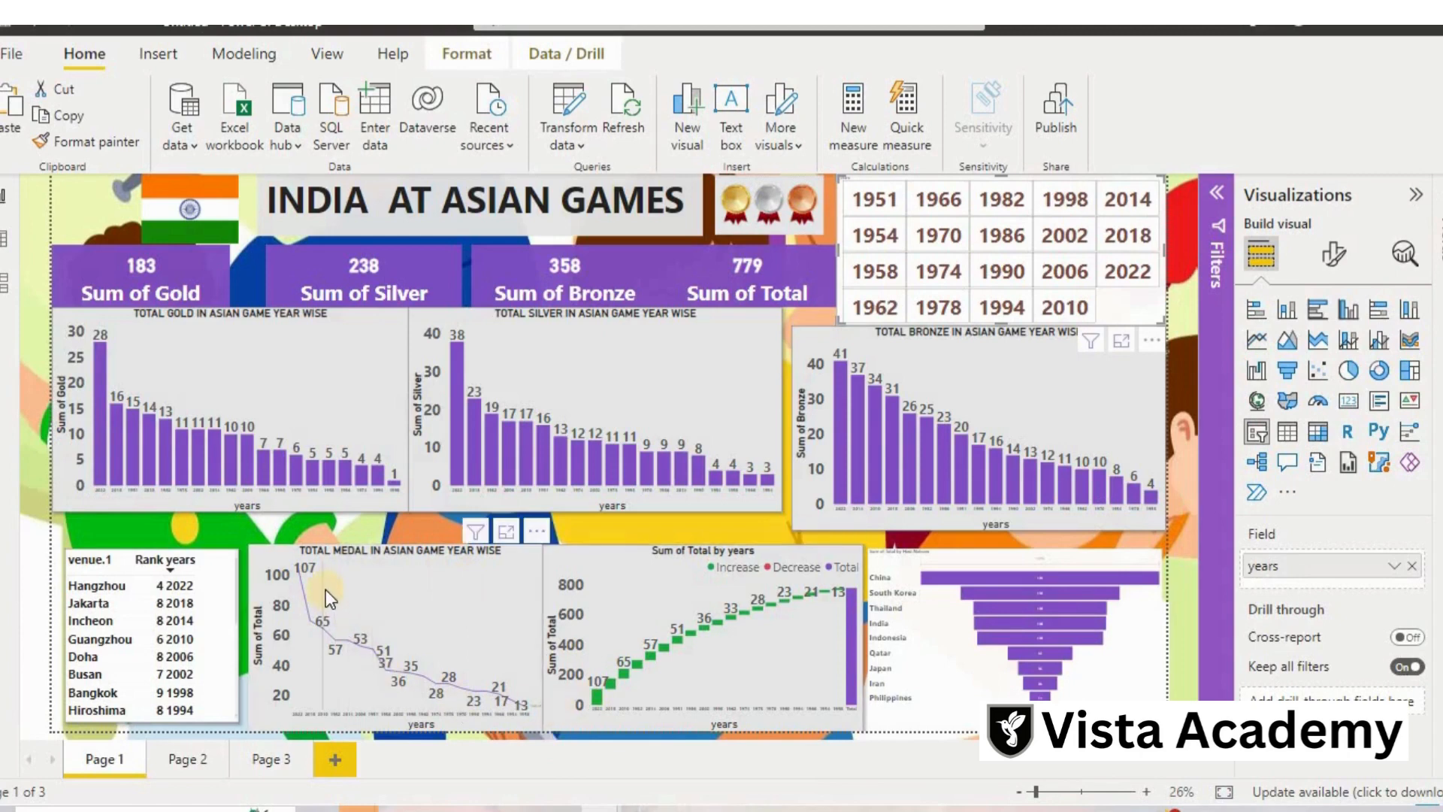
mouse_move(326, 589)
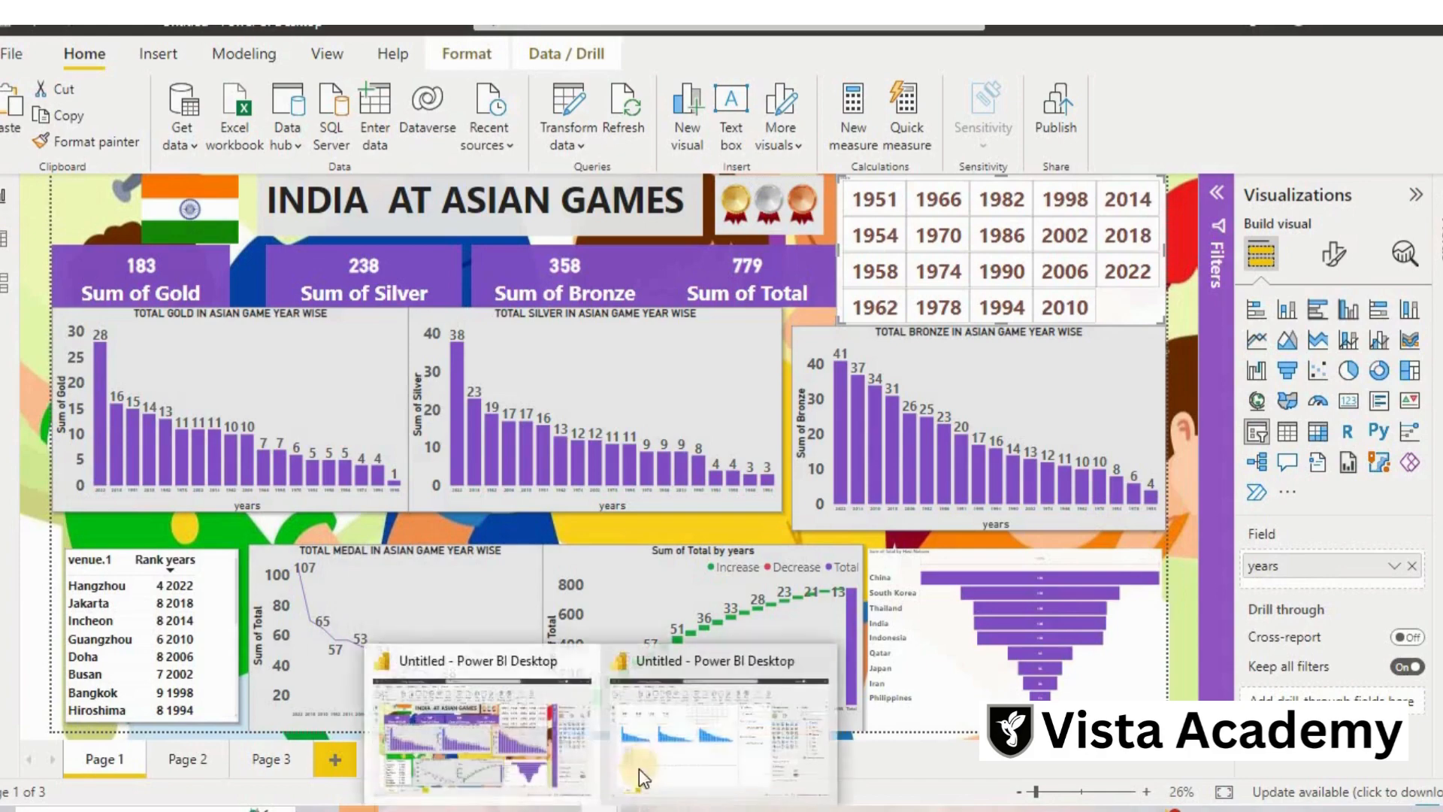
left_click(646, 759)
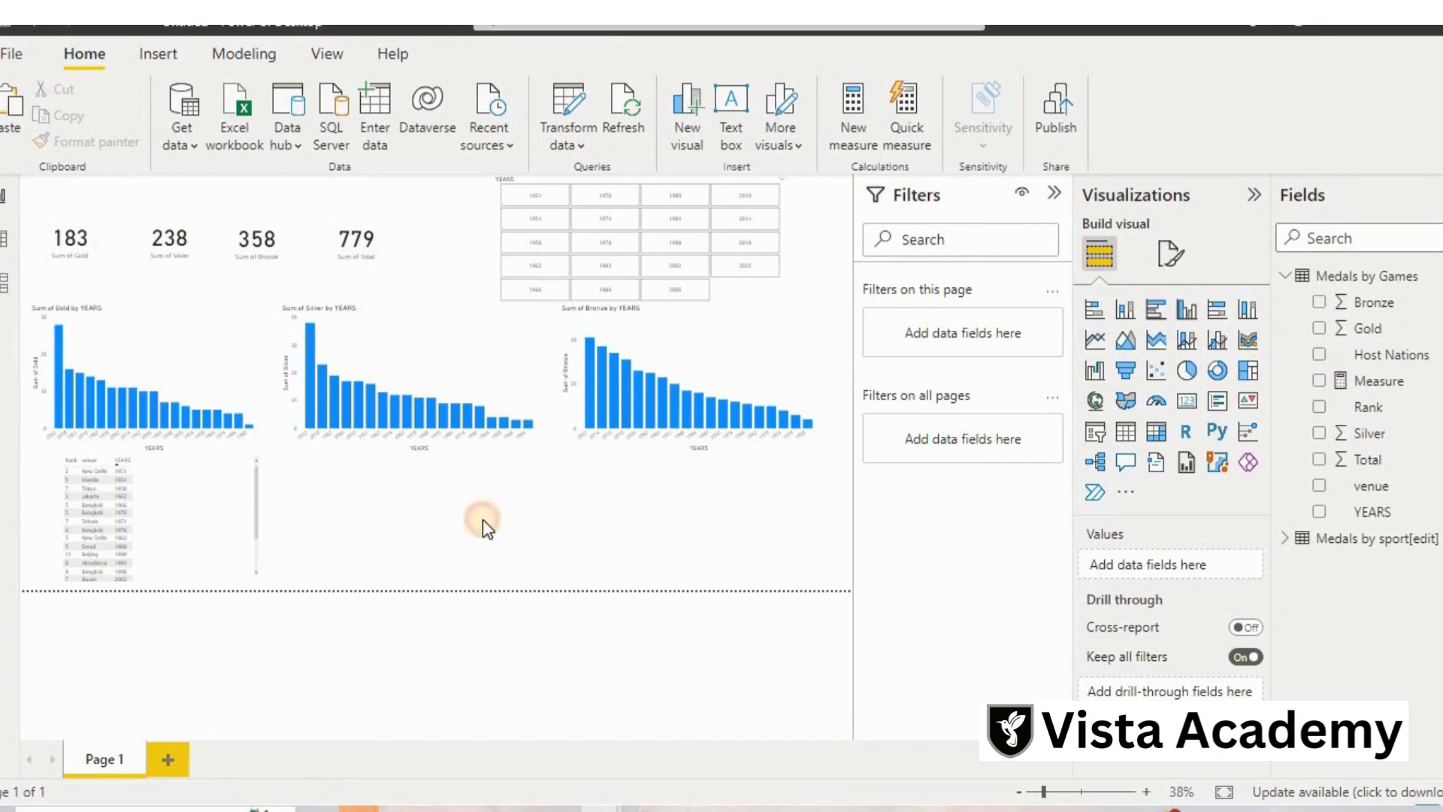
Add a line chart below the silver chart at similar width, with venue on the X-axis and Total on the Y-axis.
left_click(1094, 352)
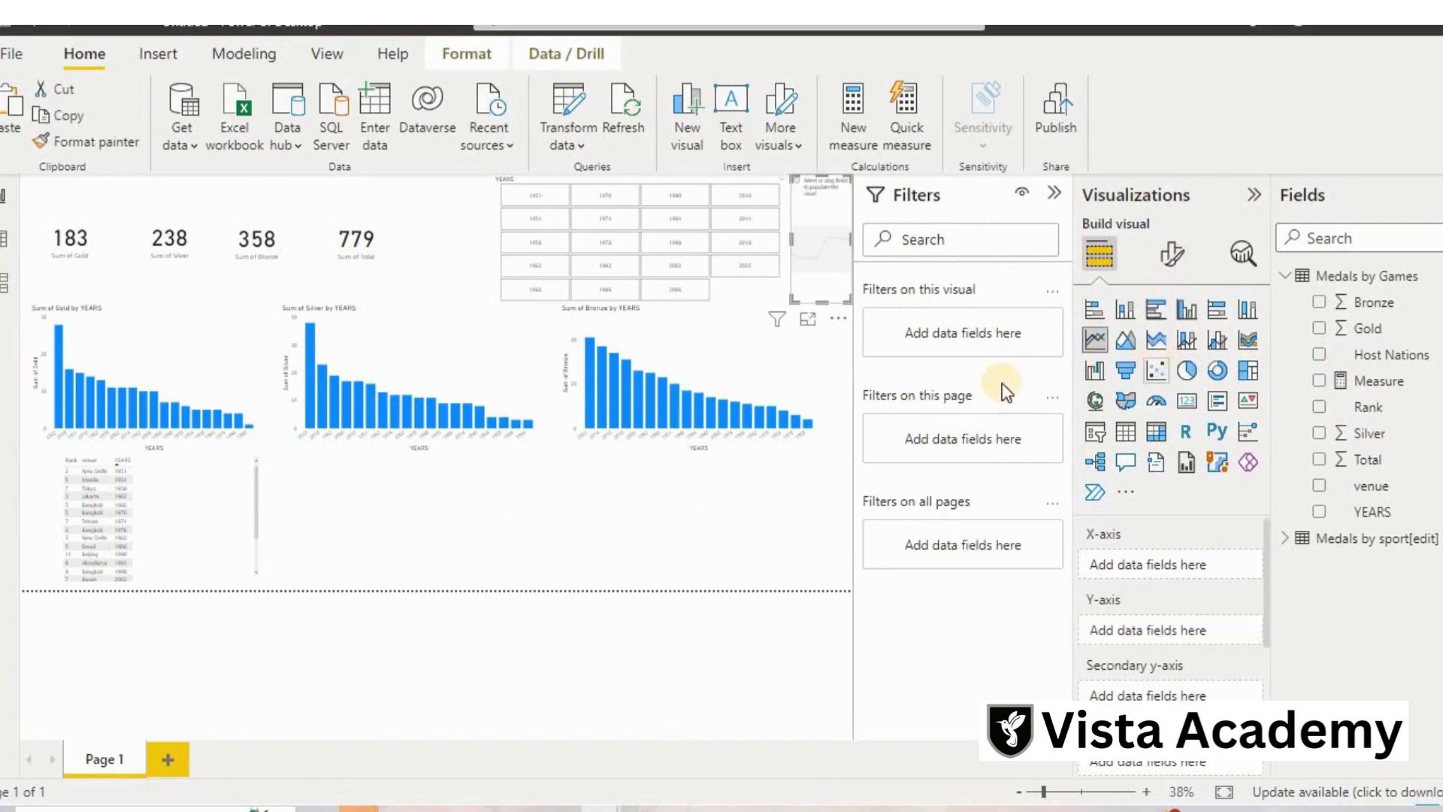
left_click_drag(841, 246, 561, 500)
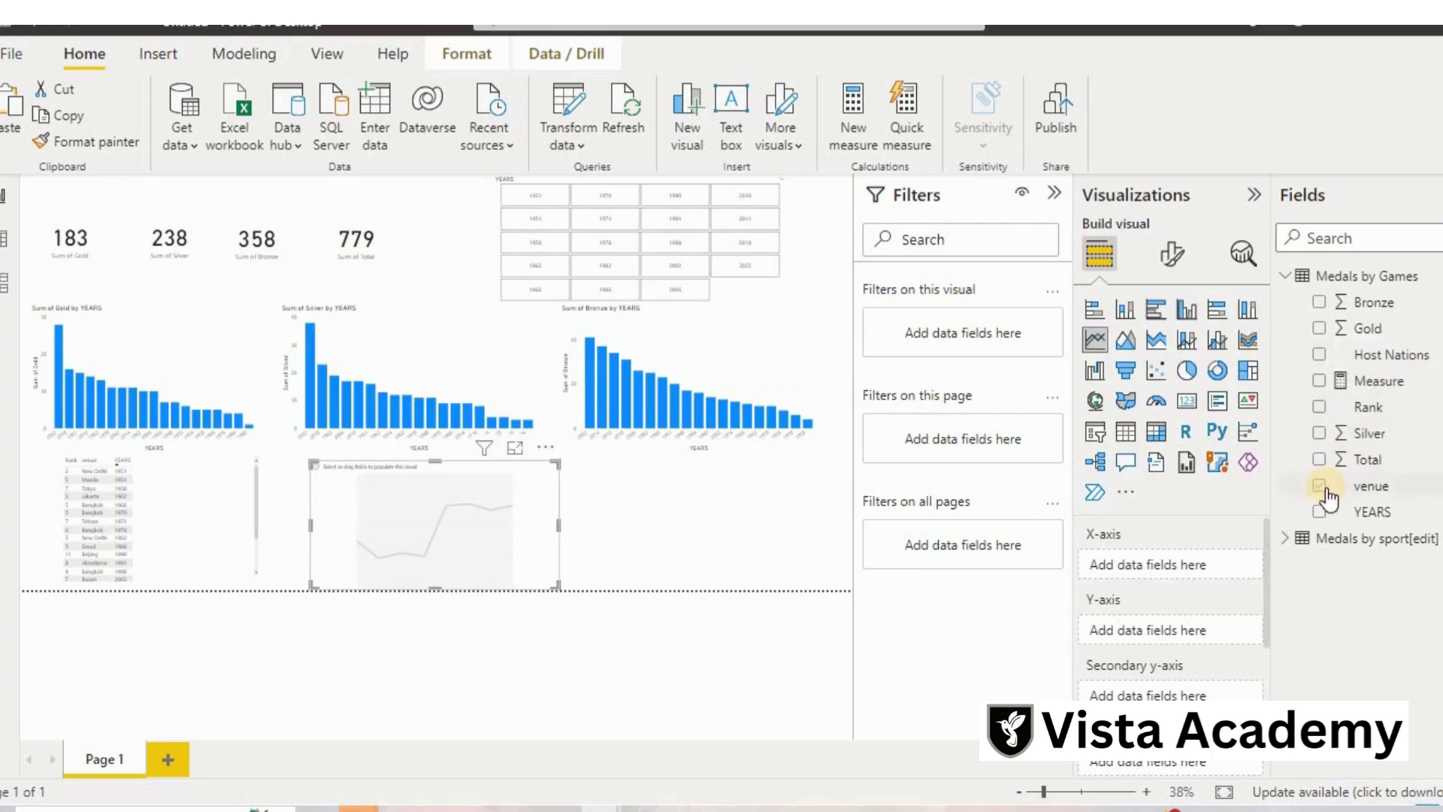
left_click_drag(1327, 498, 1147, 562)
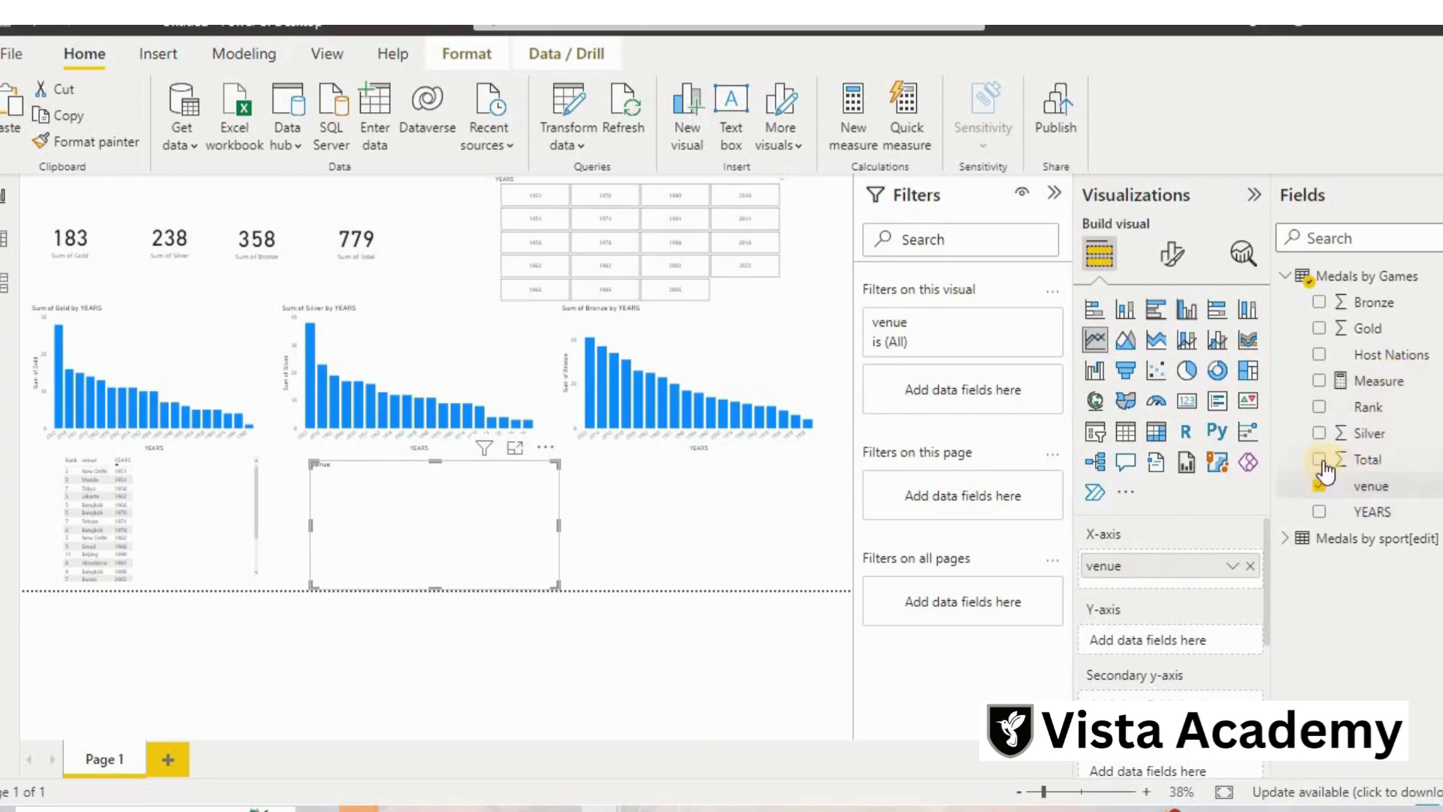
left_click_drag(1375, 460, 1166, 636)
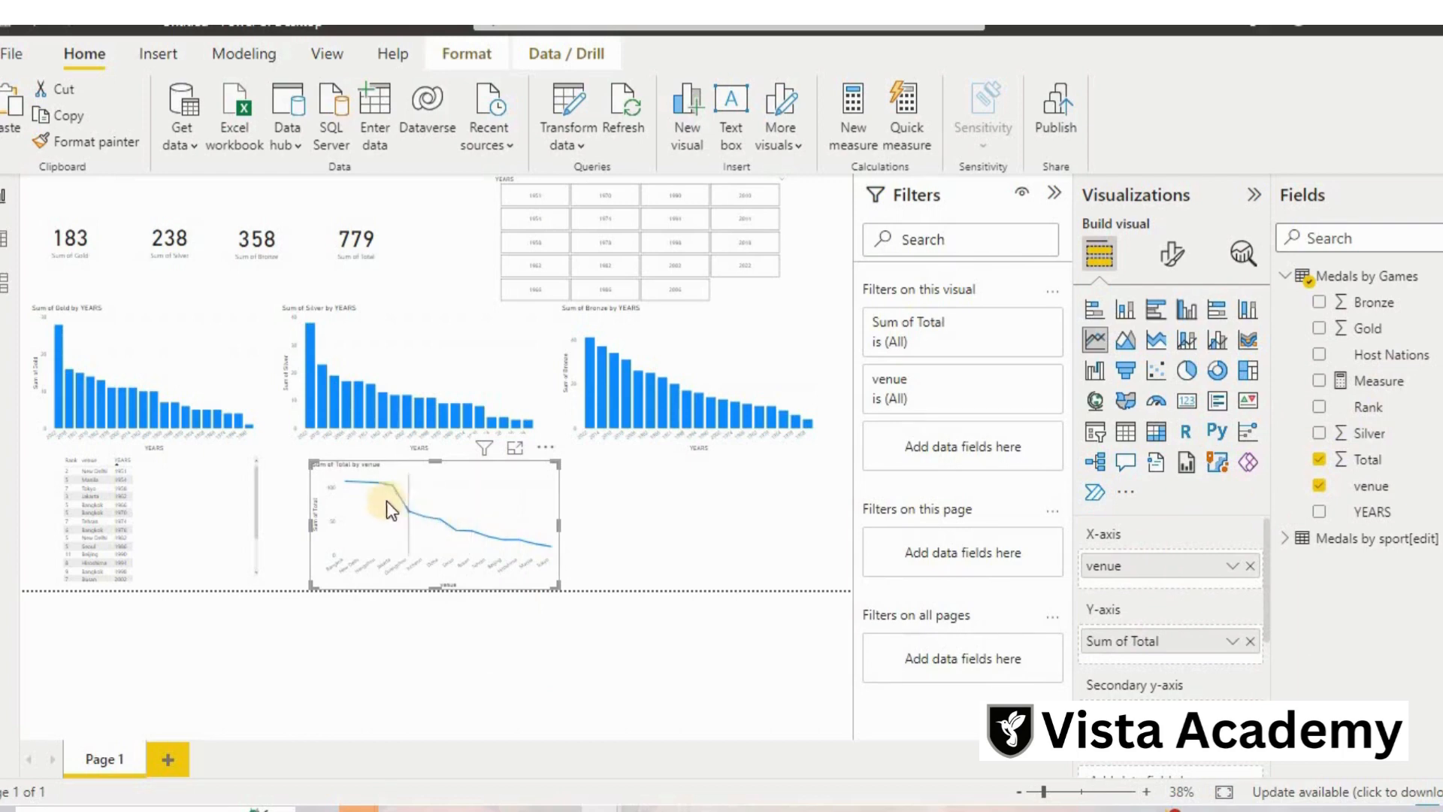
Replace venue with YEARS on the line chart's X-axis and shift the chart slightly up and left.
mouse_move(349, 480)
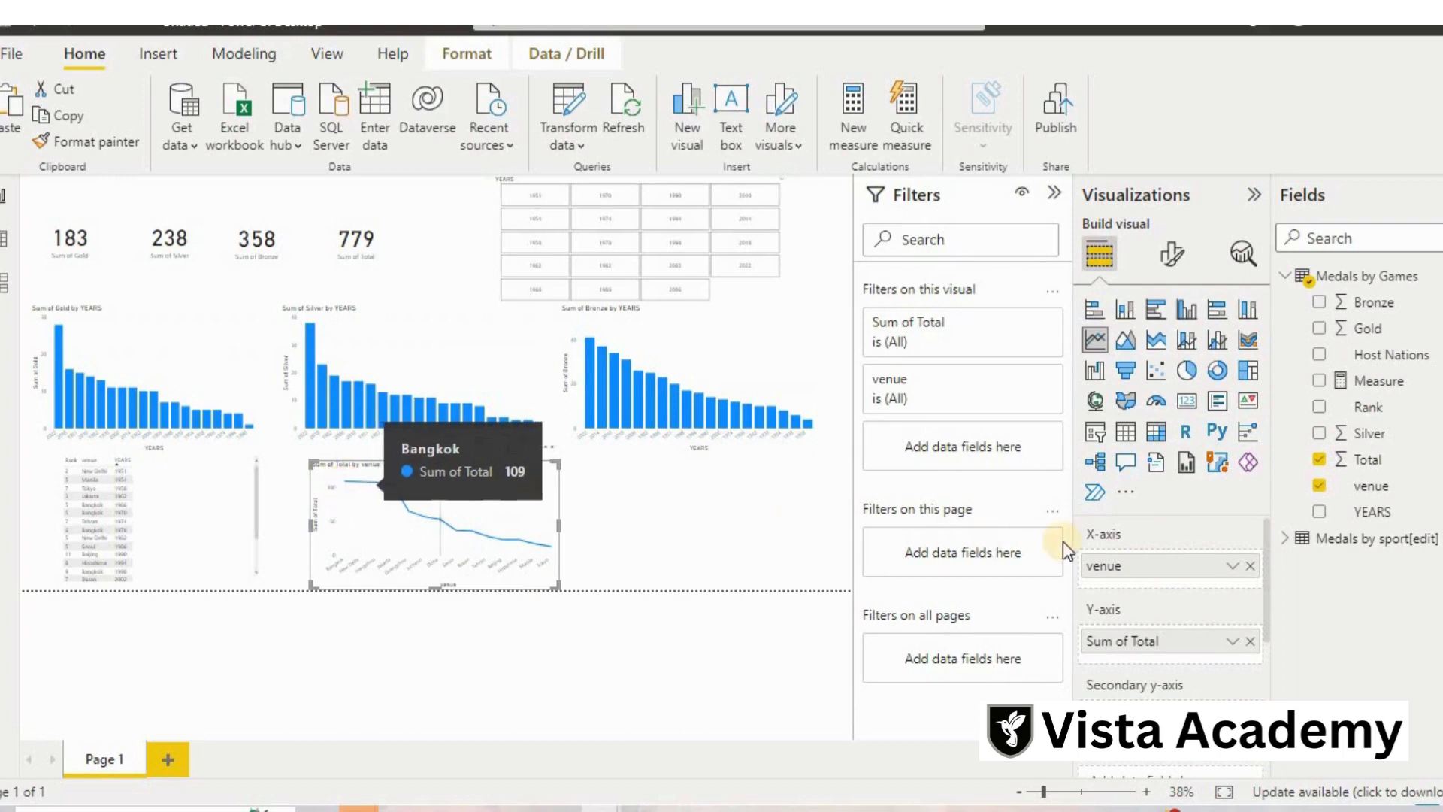
left_click(1250, 566)
mouse_move(1311, 514)
left_mouse_down()
mouse_move(1185, 571)
mouse_move(1124, 575)
left_mouse_up()
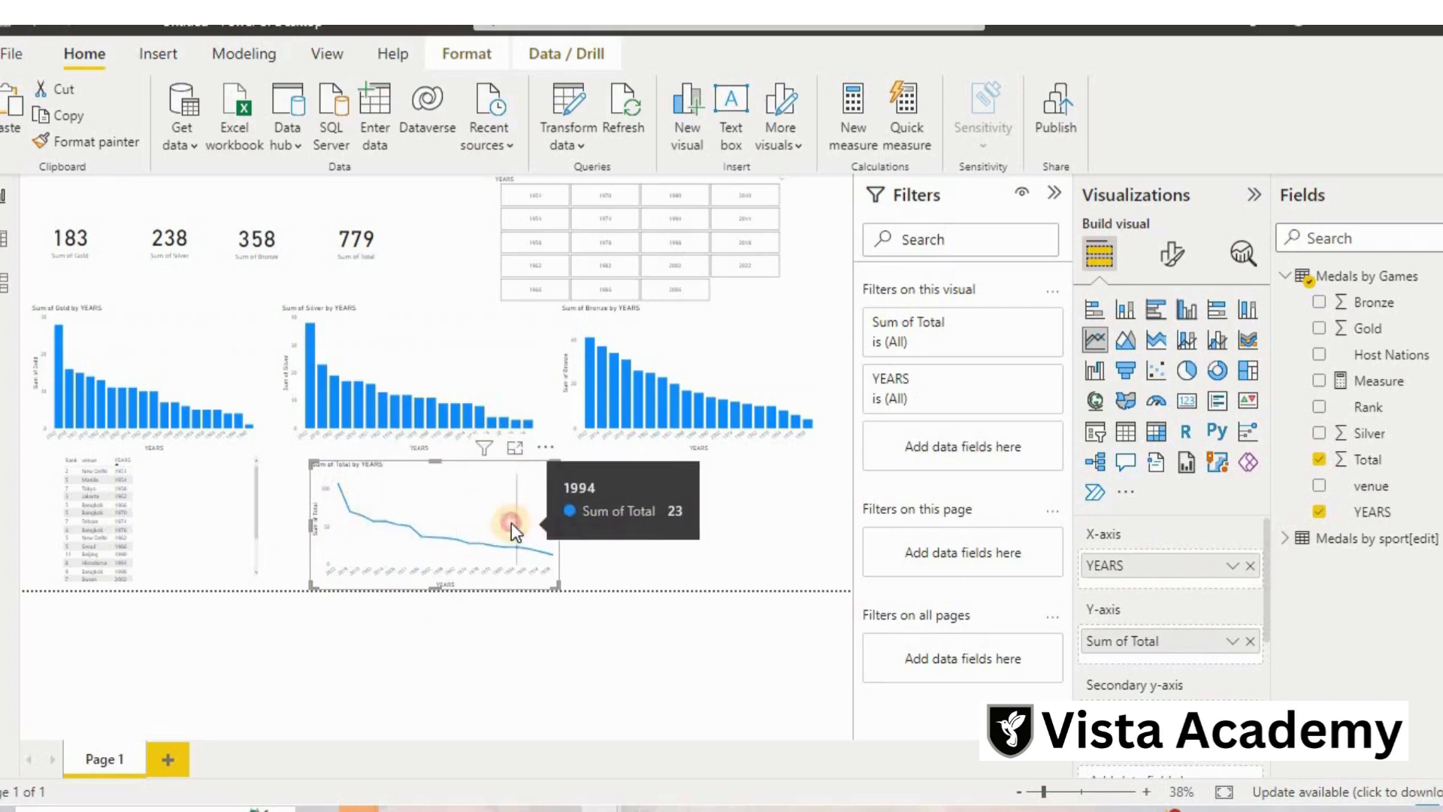
left_click_drag(511, 522, 503, 520)
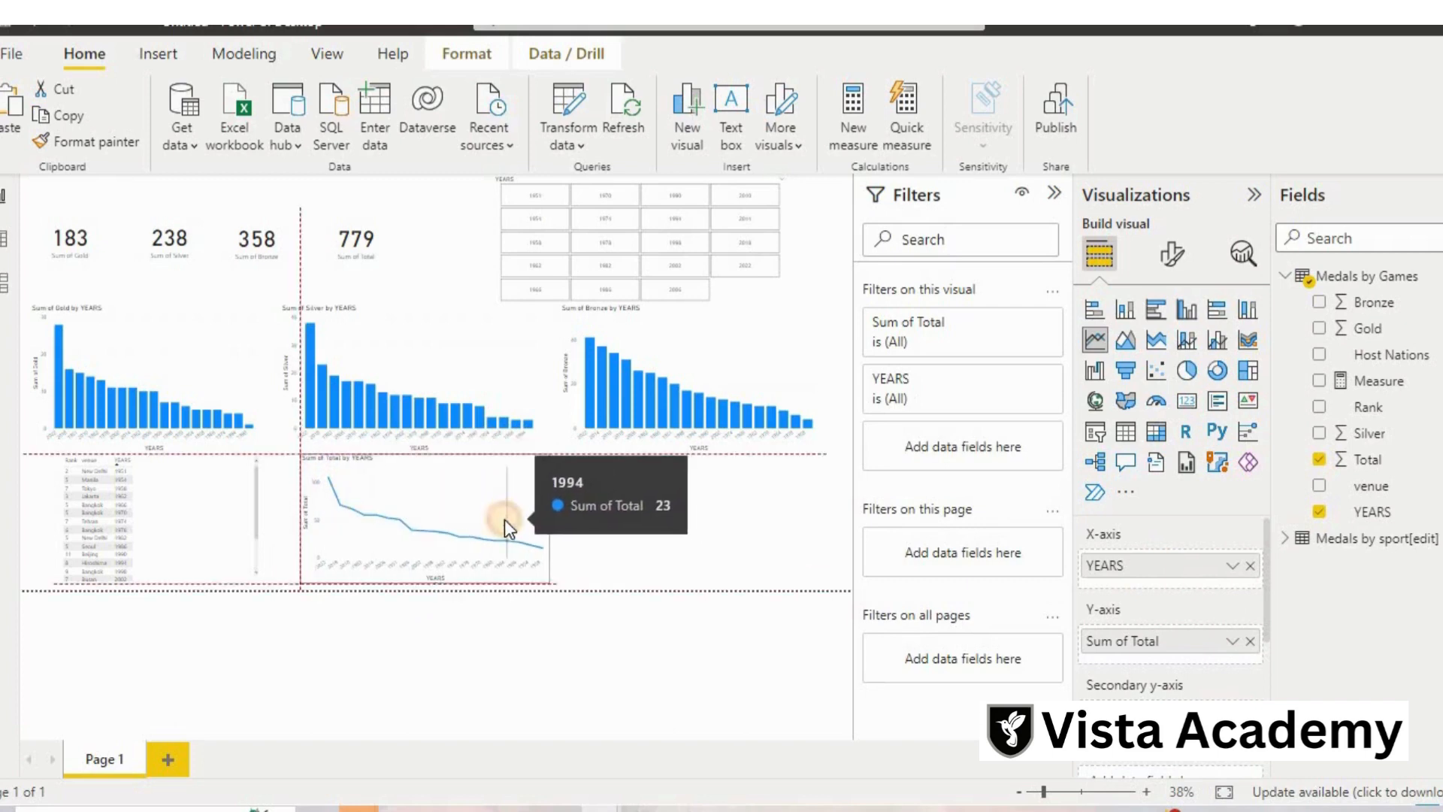
left_click(744, 514)
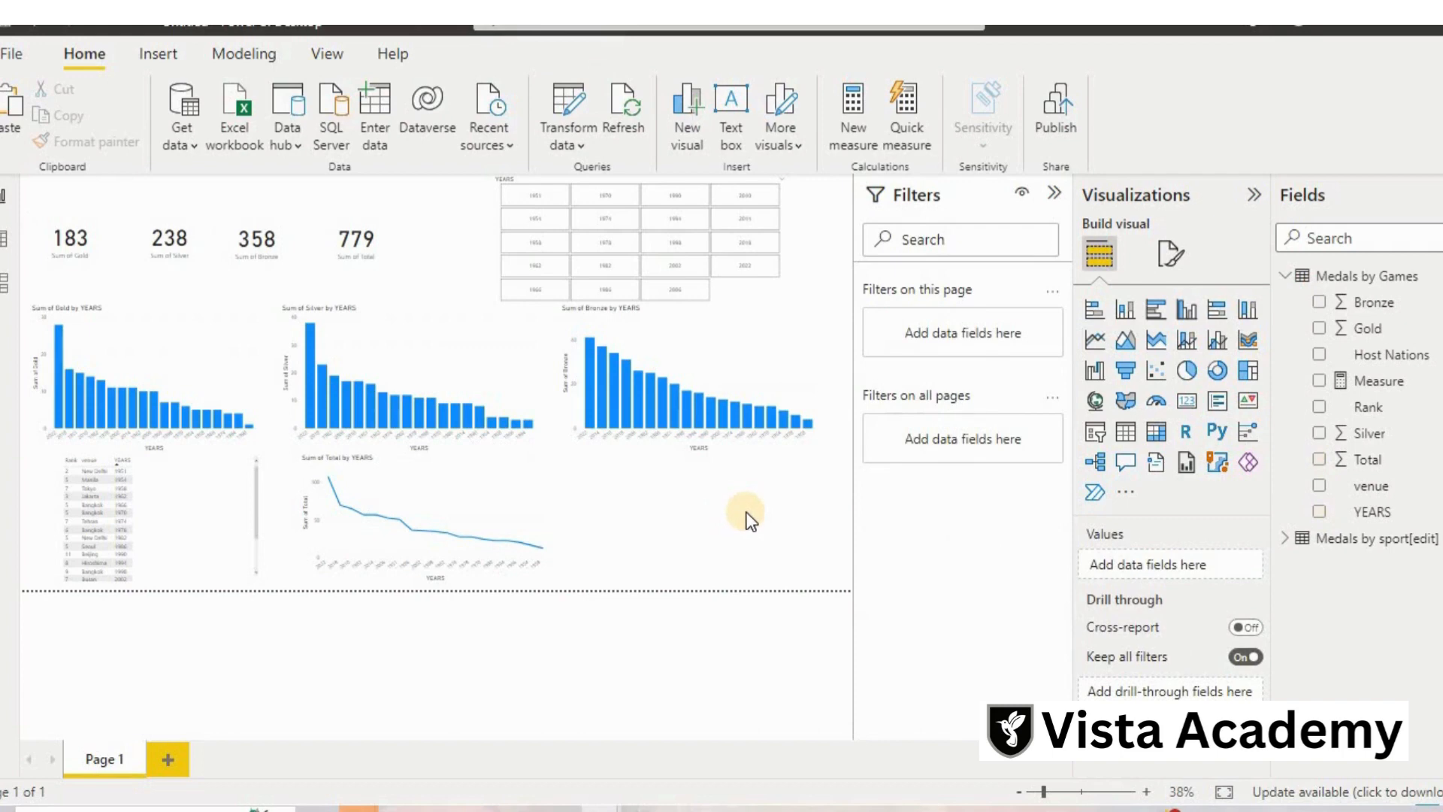
Add a waterfall chart below the bronze chart at similar width, with YEARS as its category.
left_click(1103, 373)
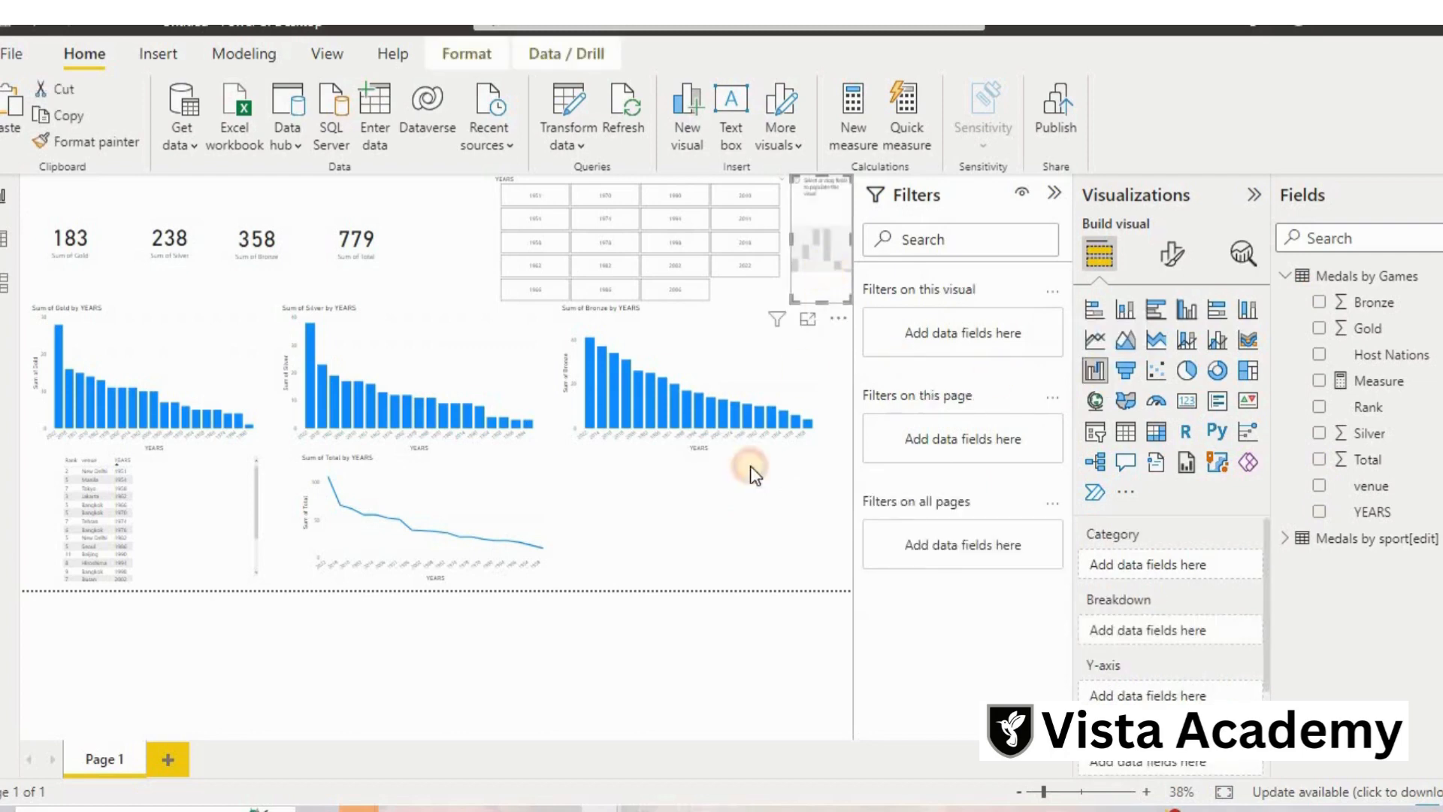
left_click_drag(827, 271, 842, 502)
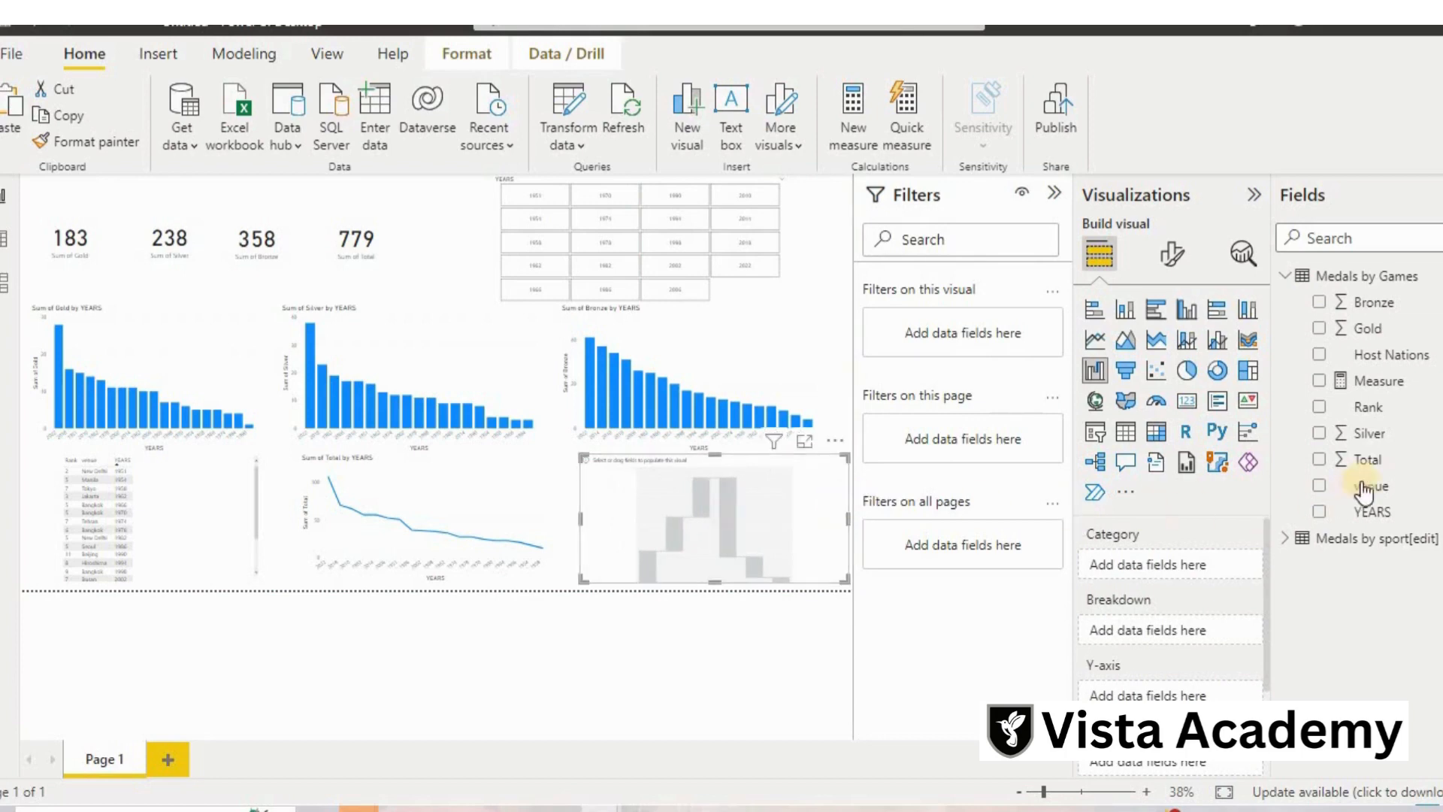
left_click_drag(1334, 511, 1163, 560)
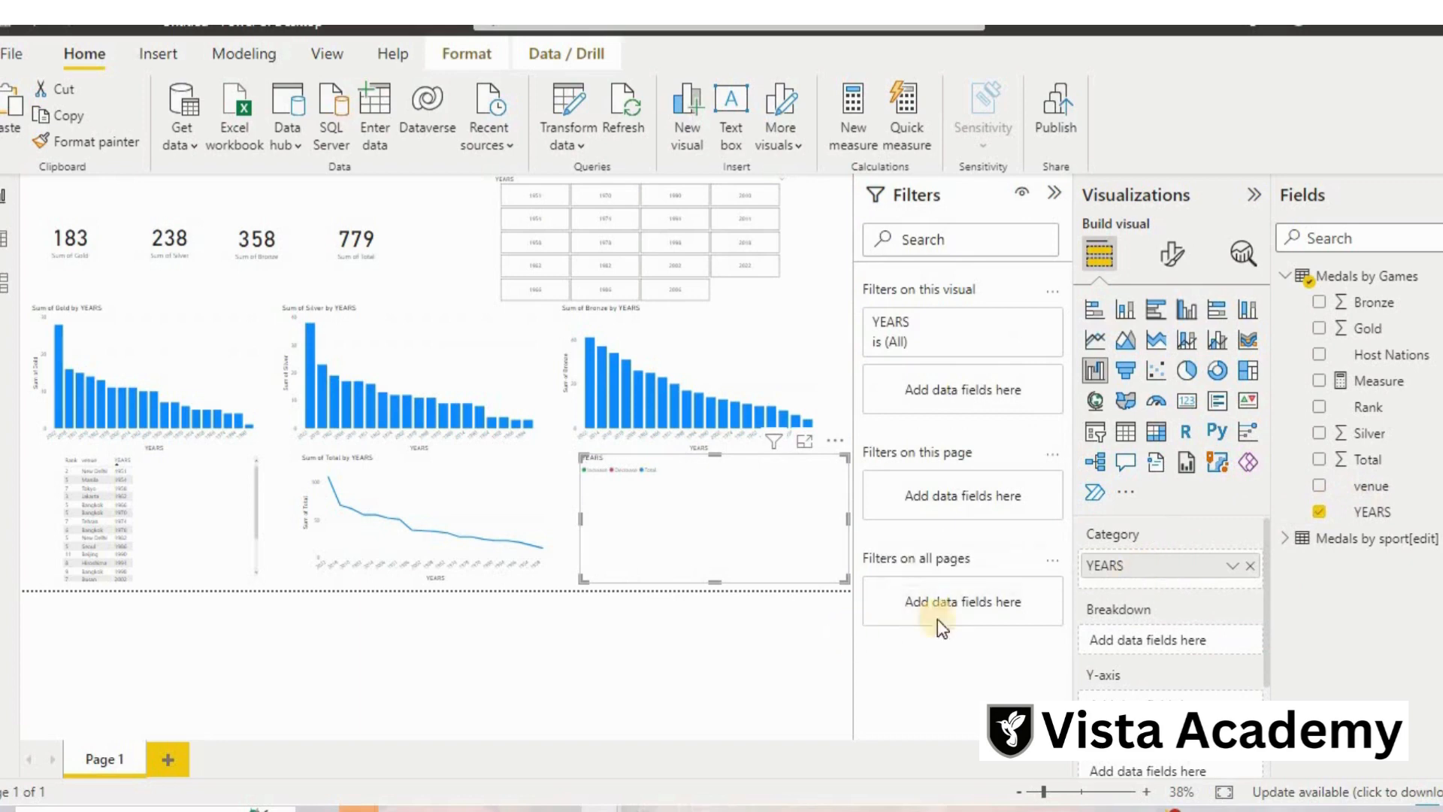
Examine which fields the waterfall chart uses on the finished dashboard in the other Power BI window, and return to the working report.
mouse_move(588, 781)
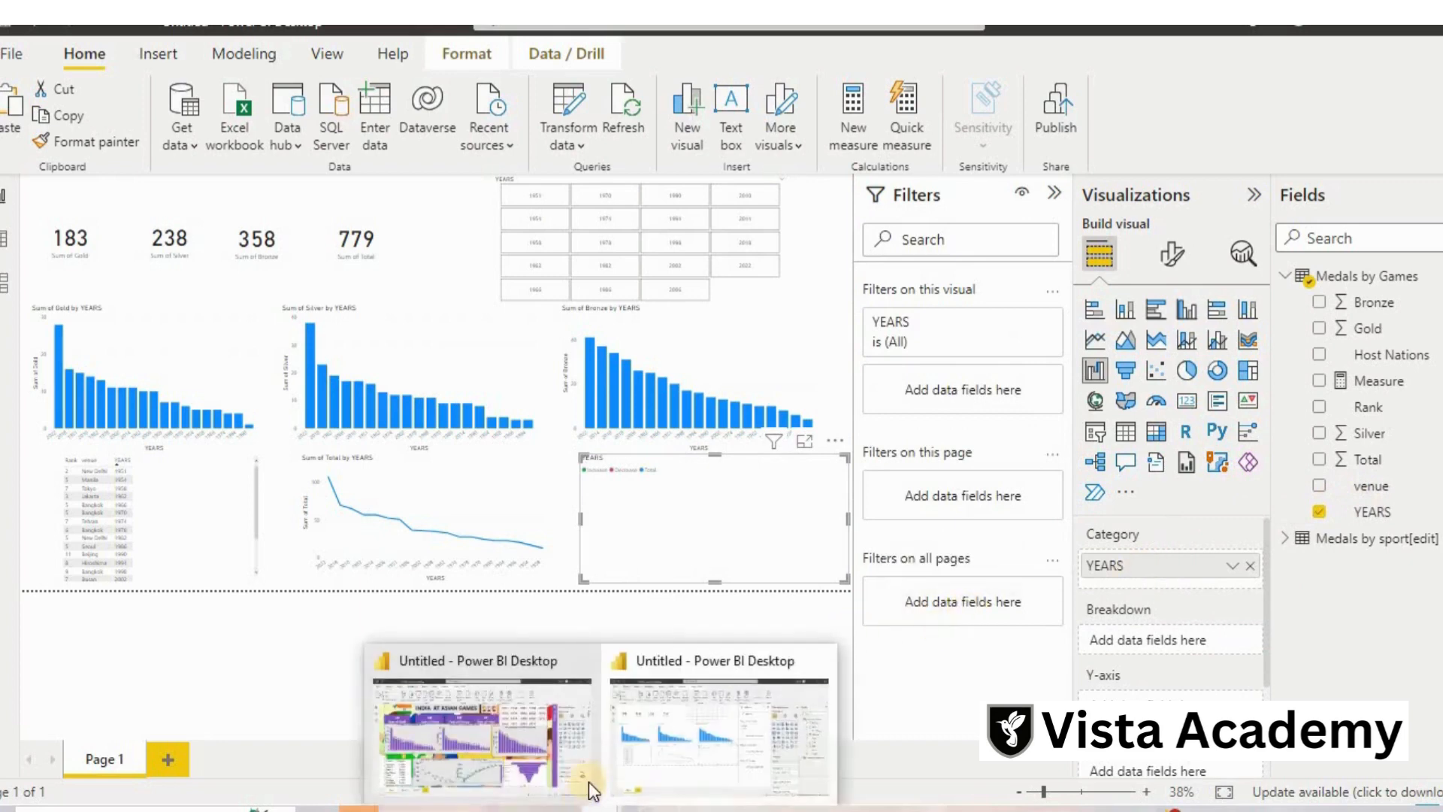
left_click(555, 753)
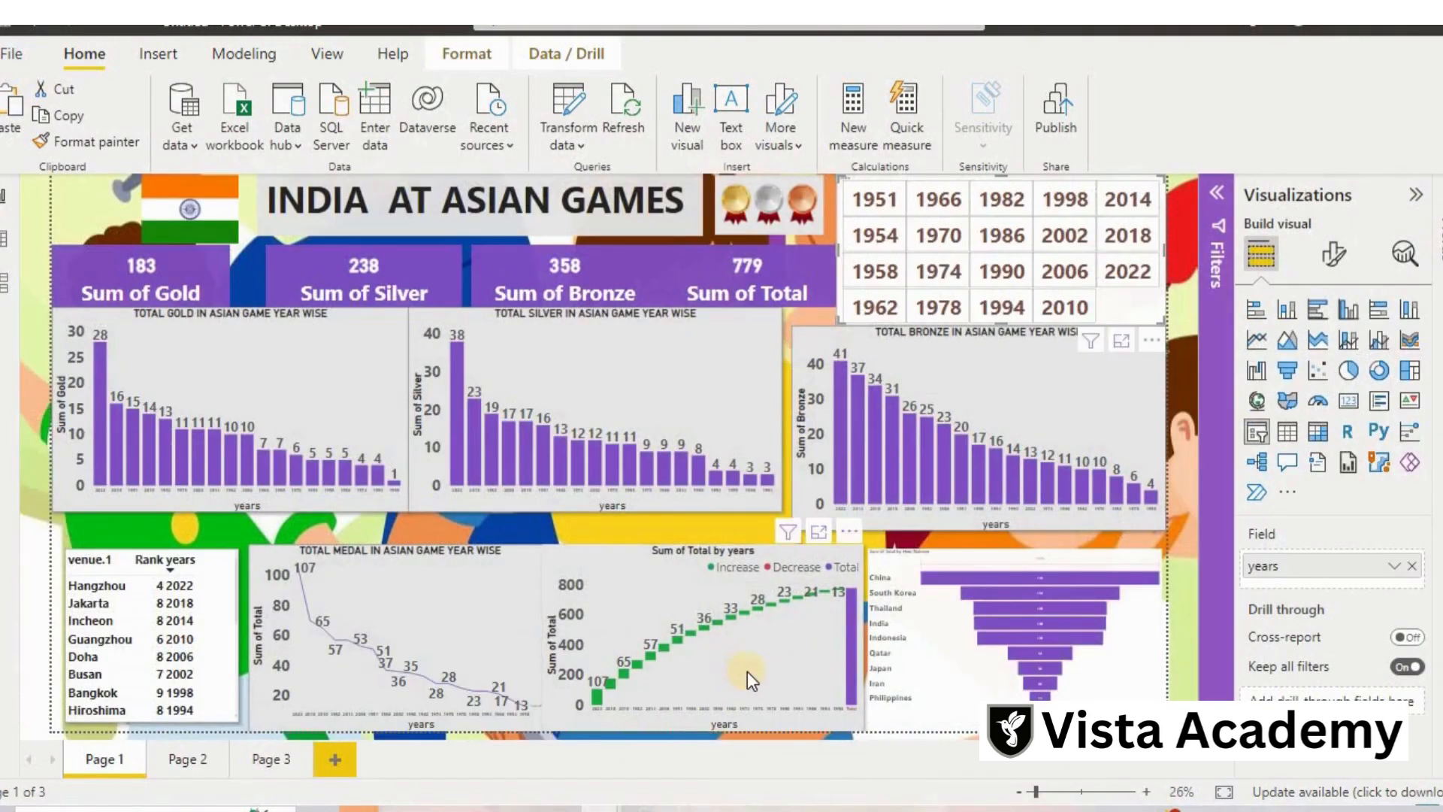
left_click(750, 670)
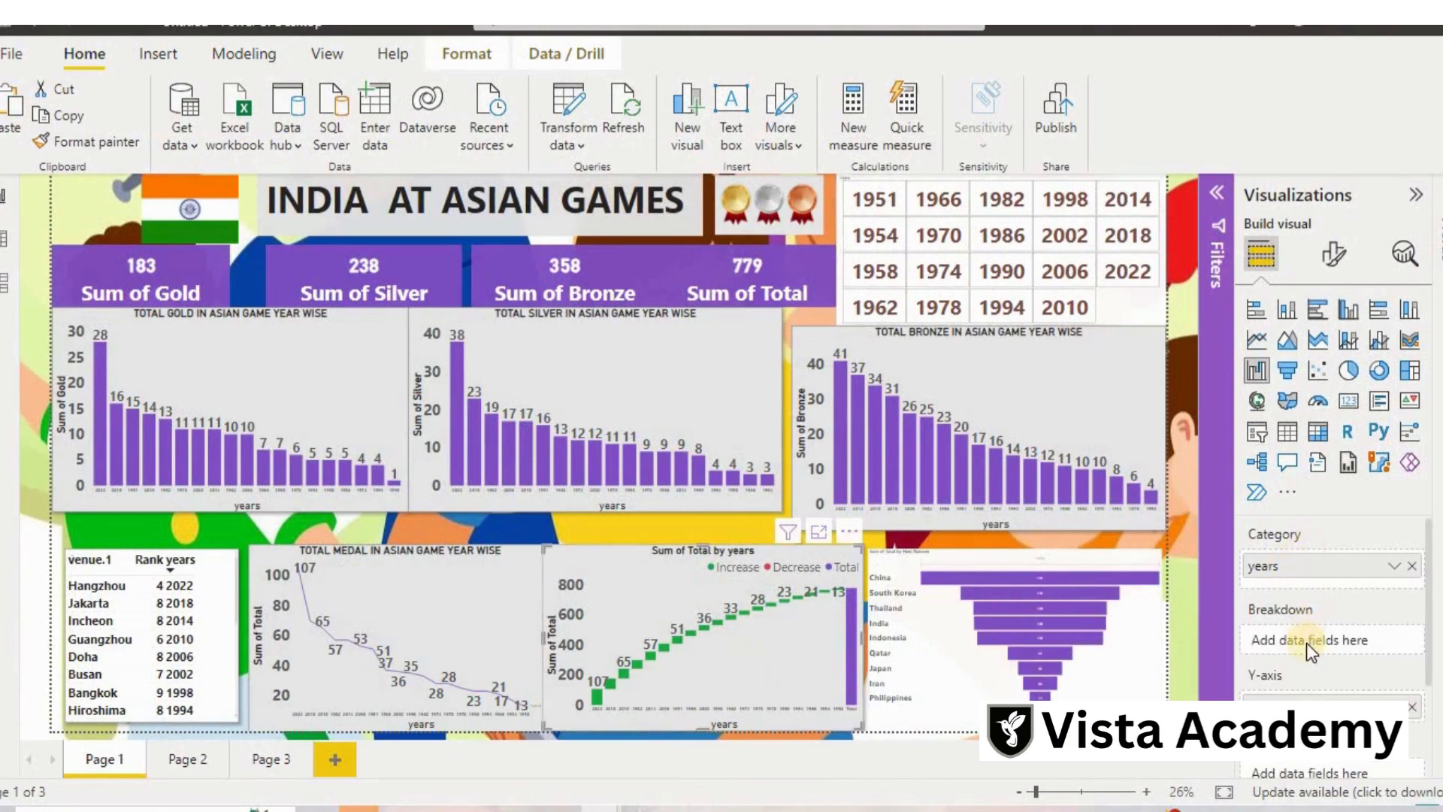
scroll(1306, 643, "down", 1)
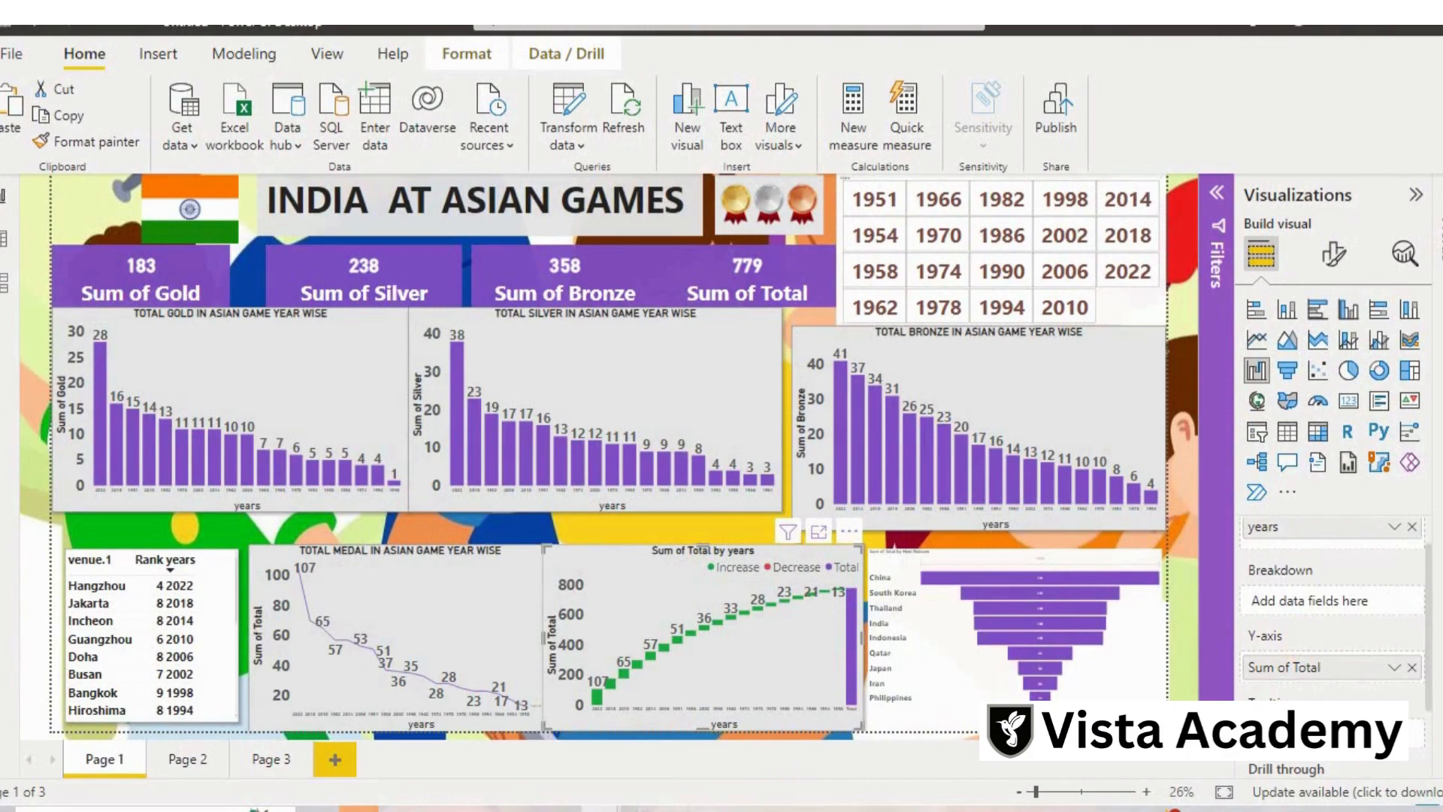
mouse_move(603, 808)
left_click(752, 721)
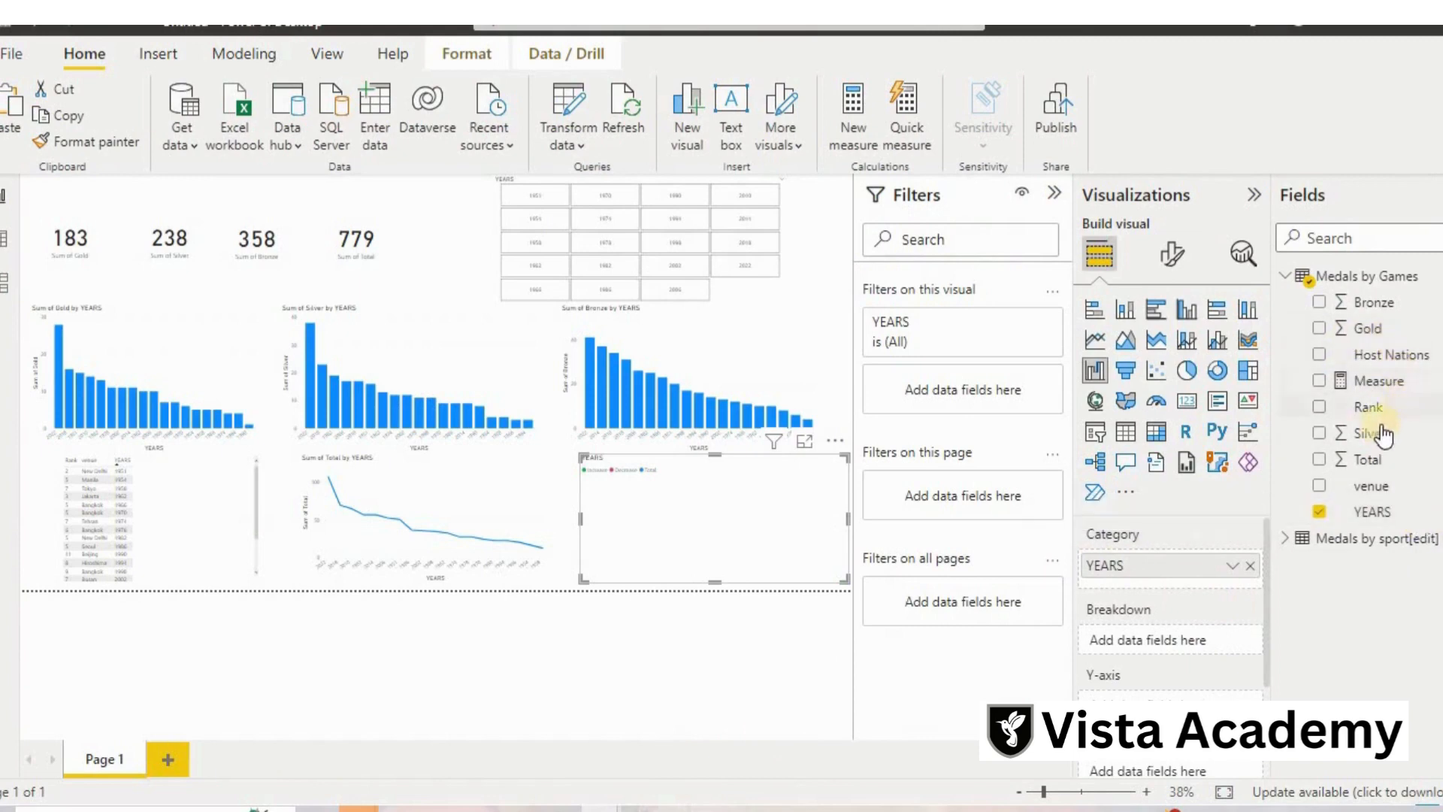
Put Total on the waterfall chart's Y-axis and compare the report with the finished dashboard in the other Power BI window.
left_click_drag(1313, 472, 1142, 695)
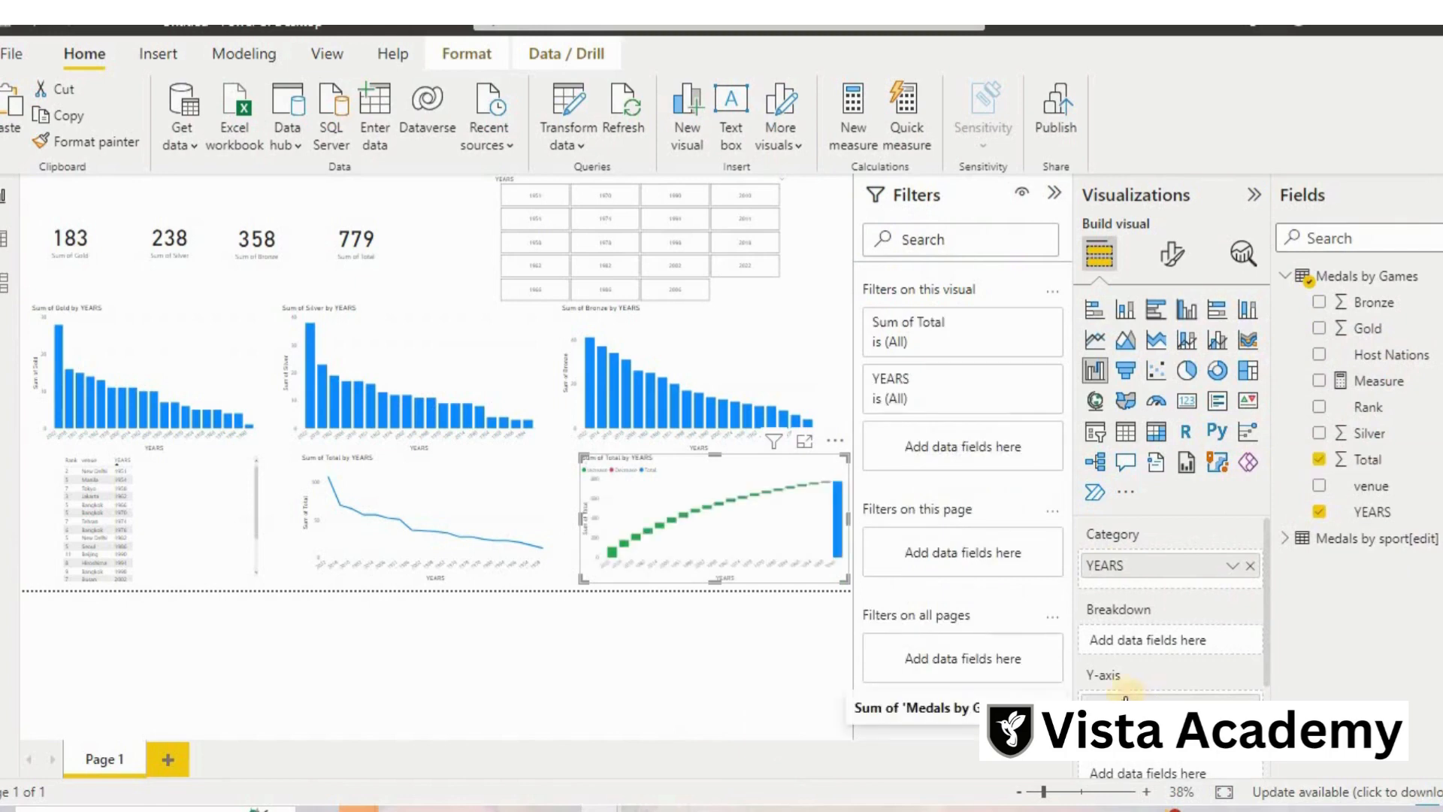
mouse_move(614, 780)
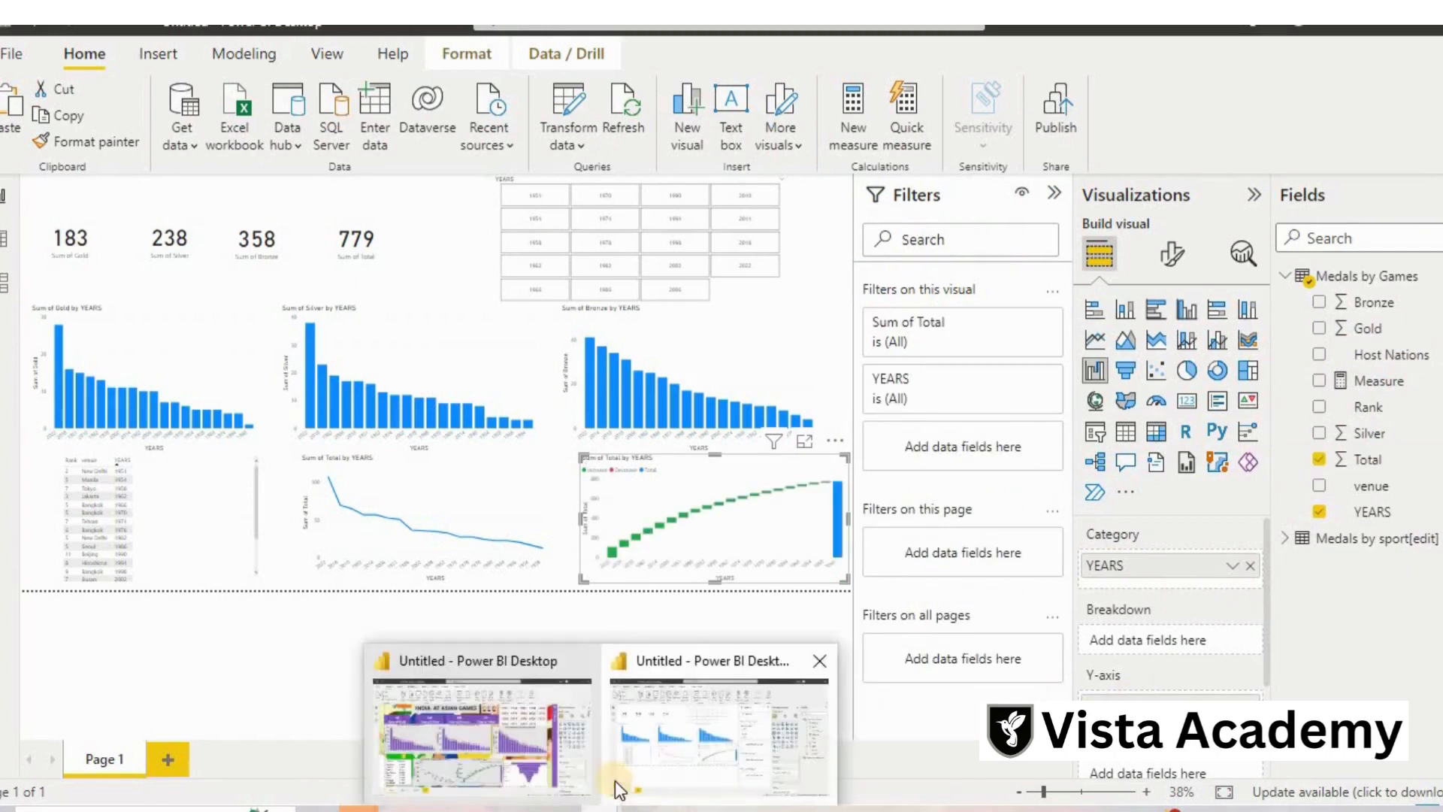
left_click(519, 765)
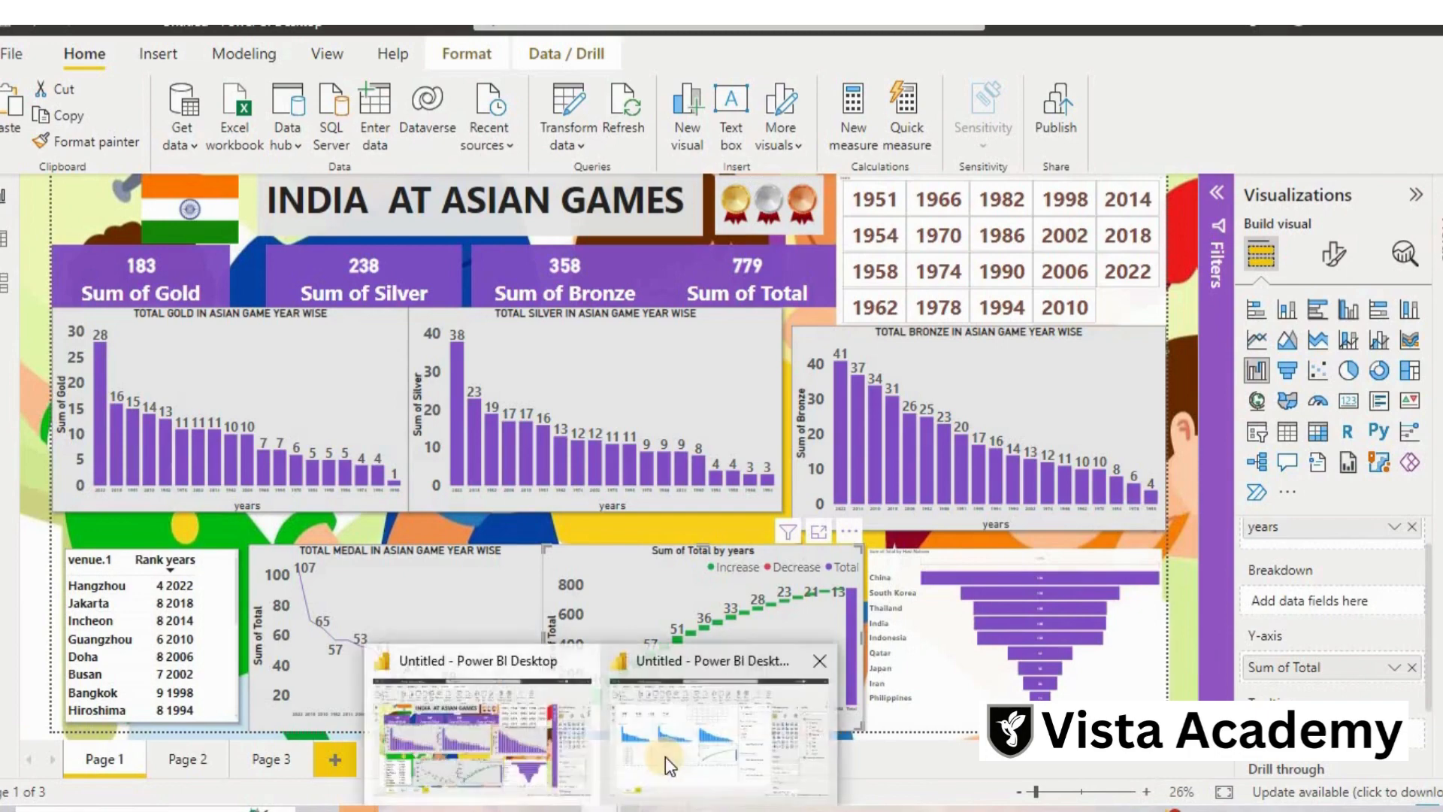
left_click(665, 756)
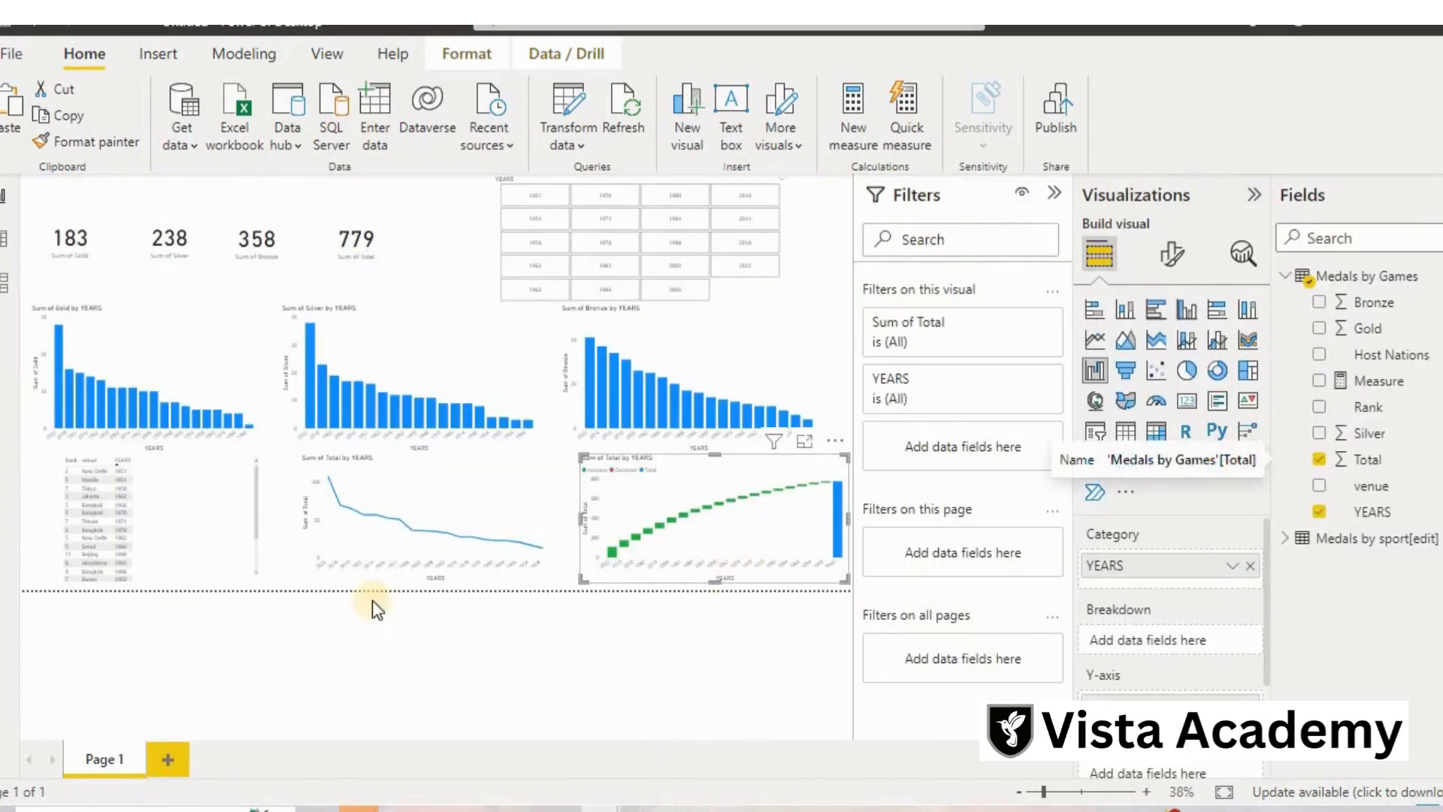
Make the category label of the Sum of Gold card bold and set its font size to 22.
left_click(705, 385)
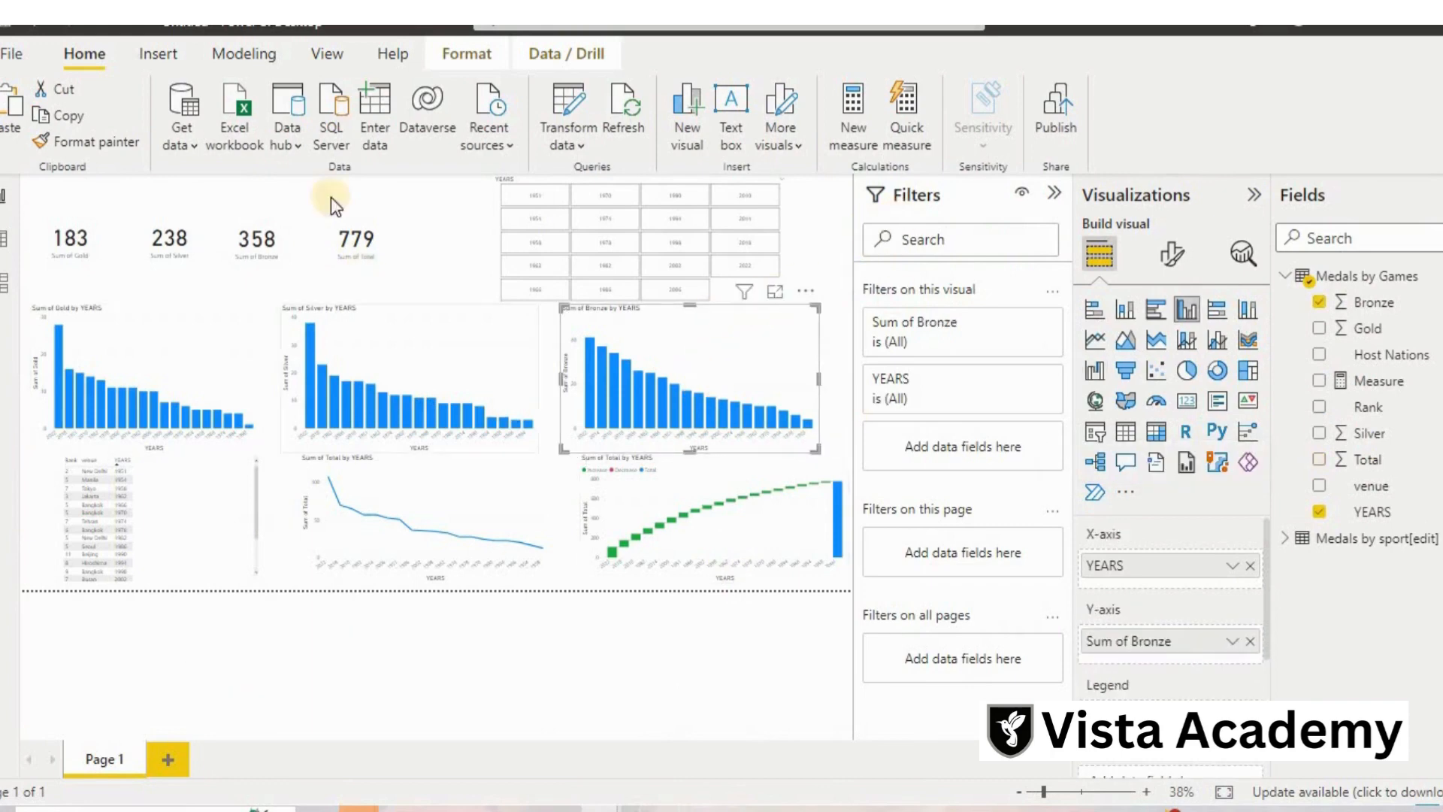
left_click(101, 253)
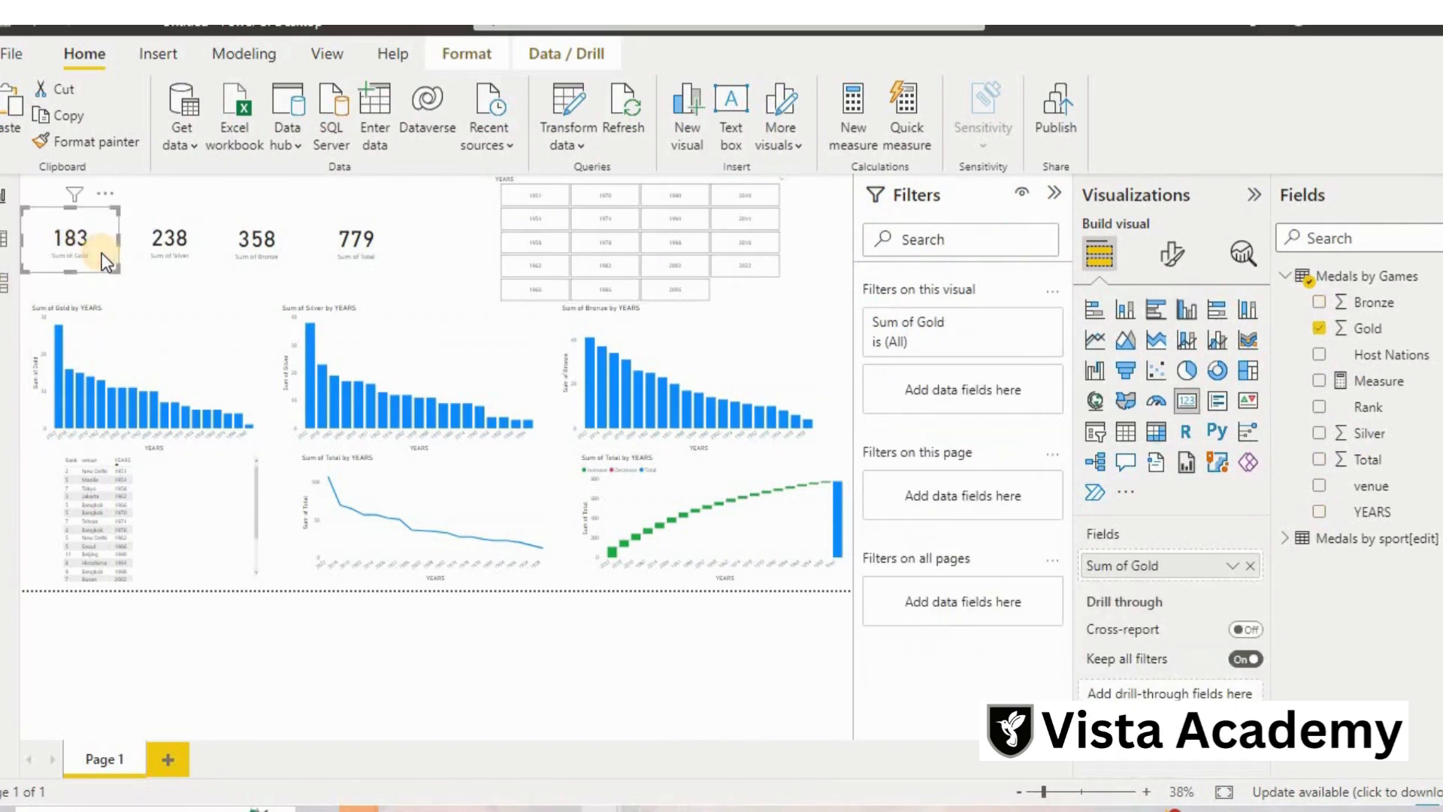
left_click(1157, 255)
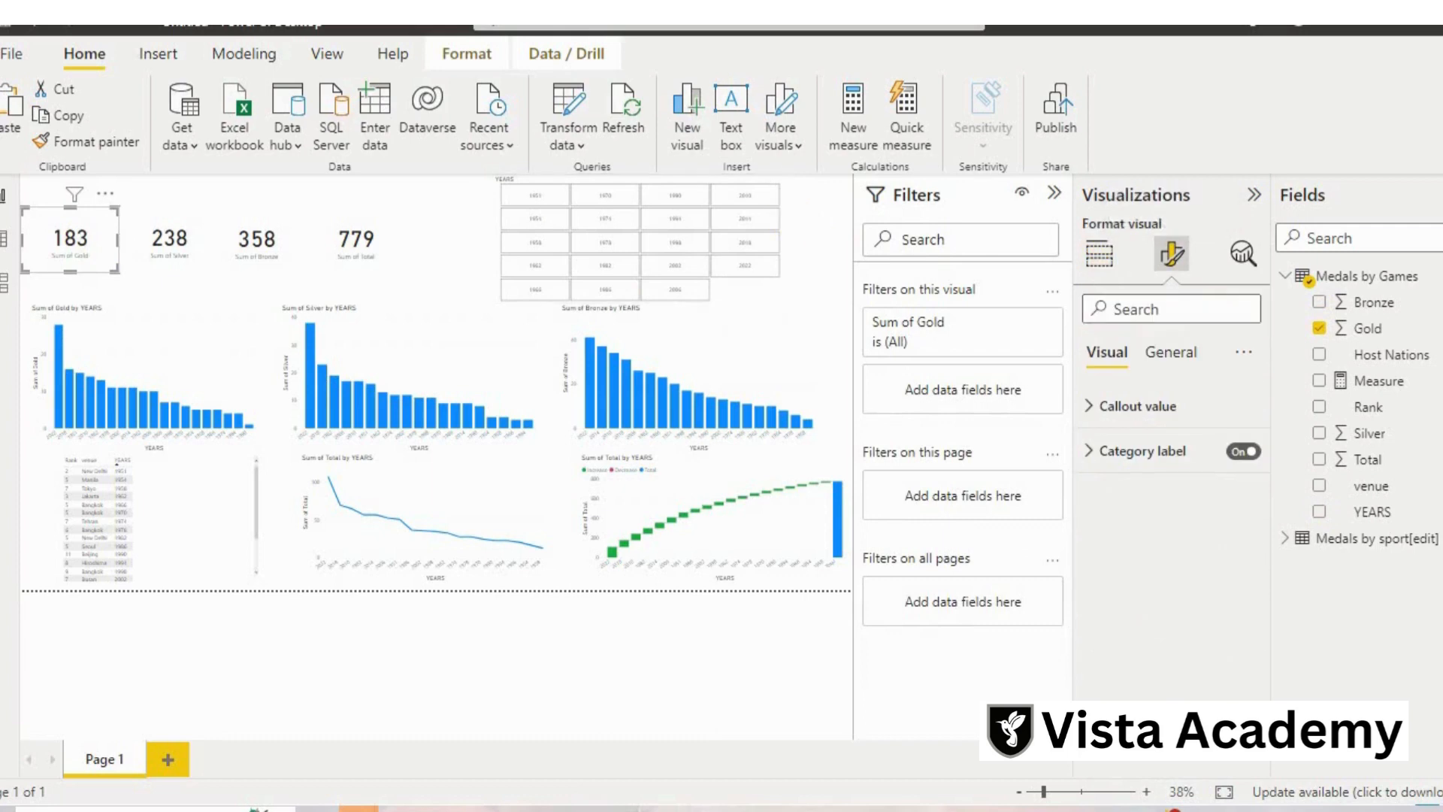
left_click(1188, 406)
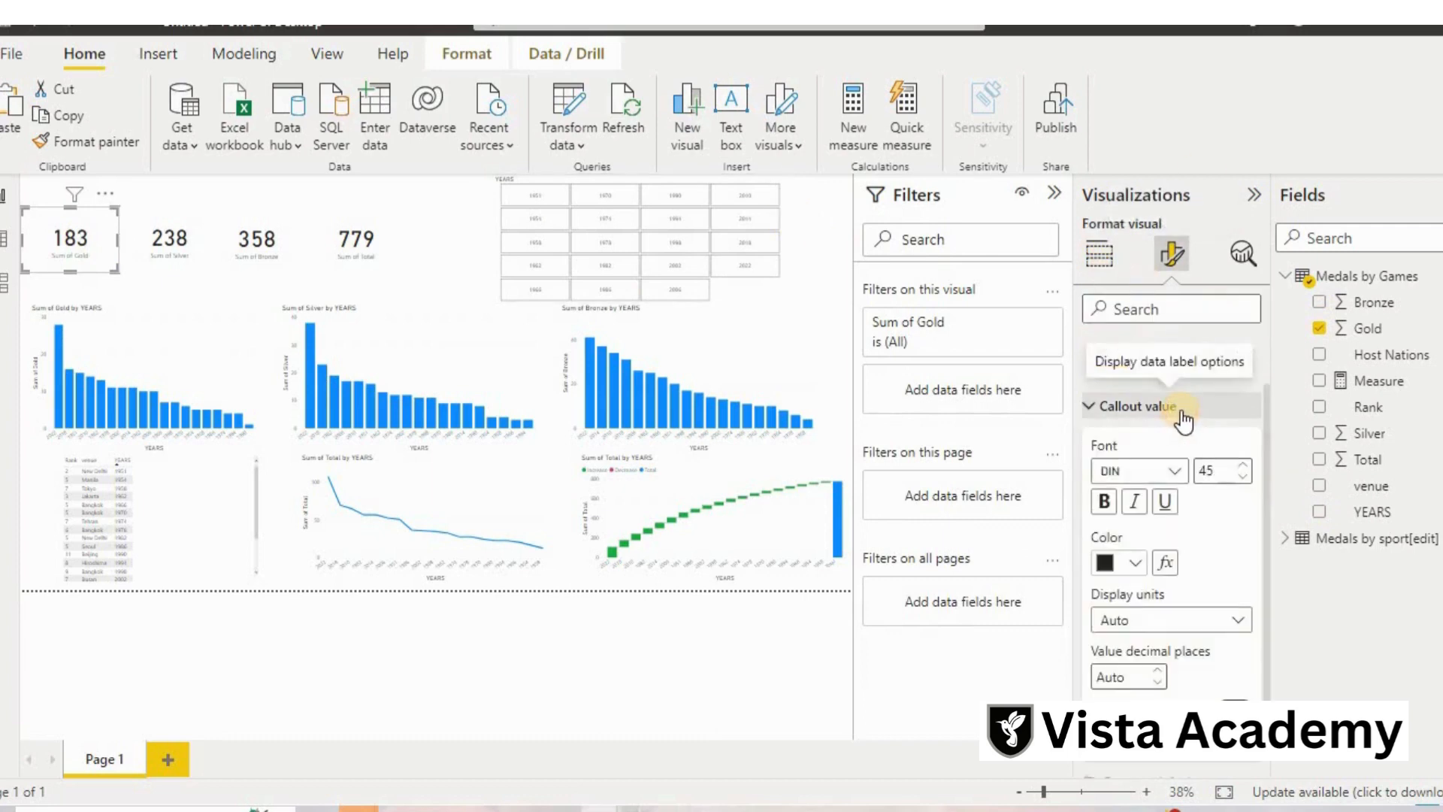
left_click(1190, 405)
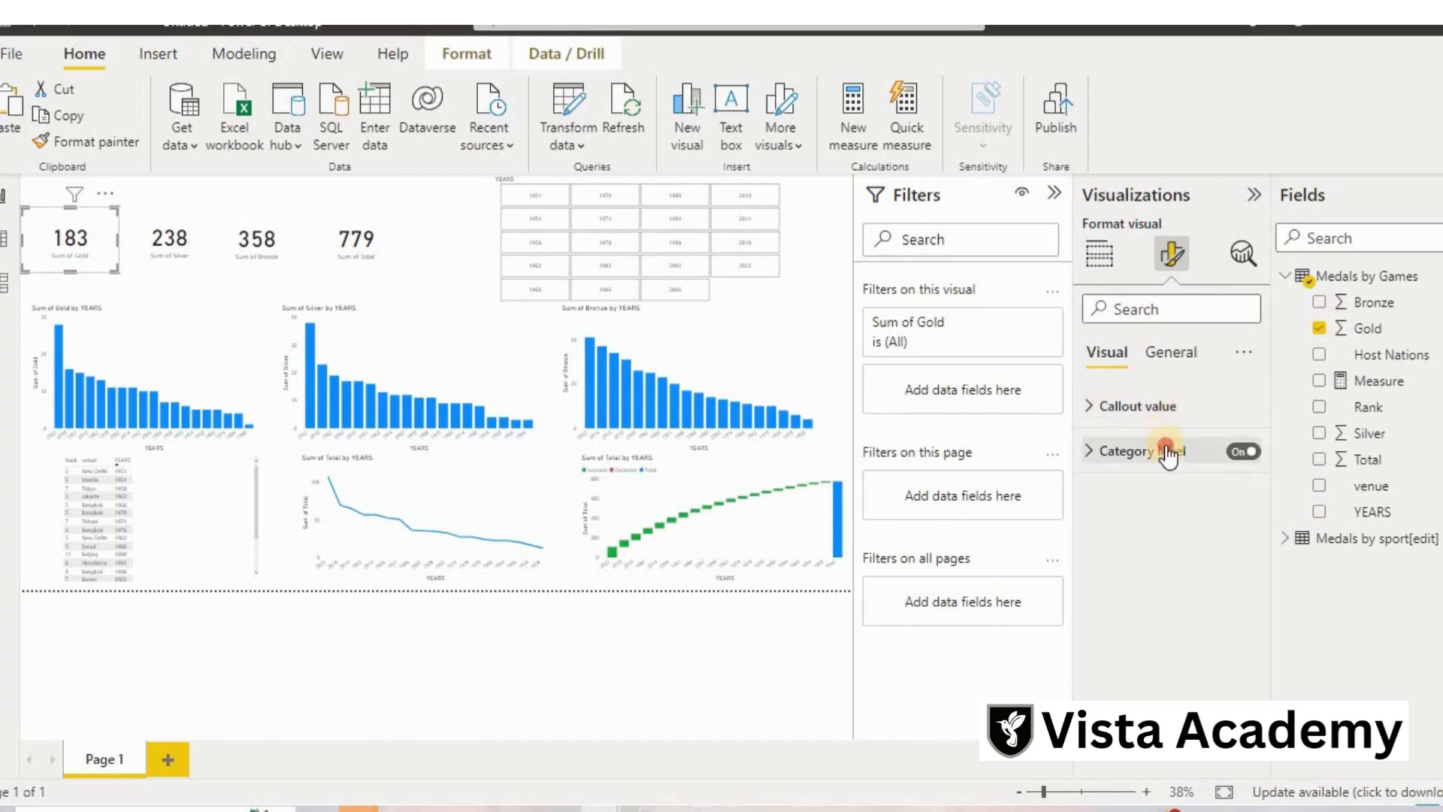
left_click(1169, 451)
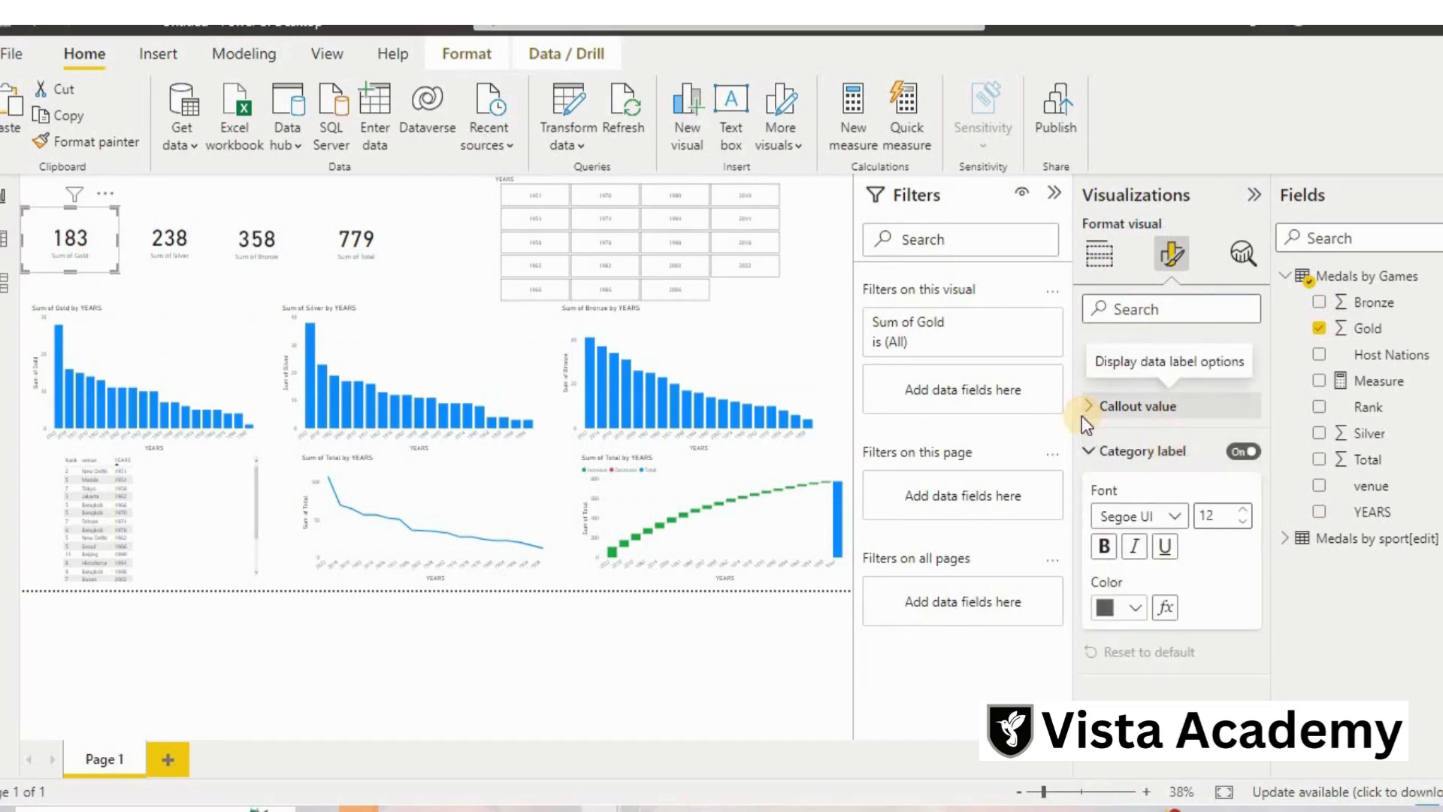
left_click(1110, 548)
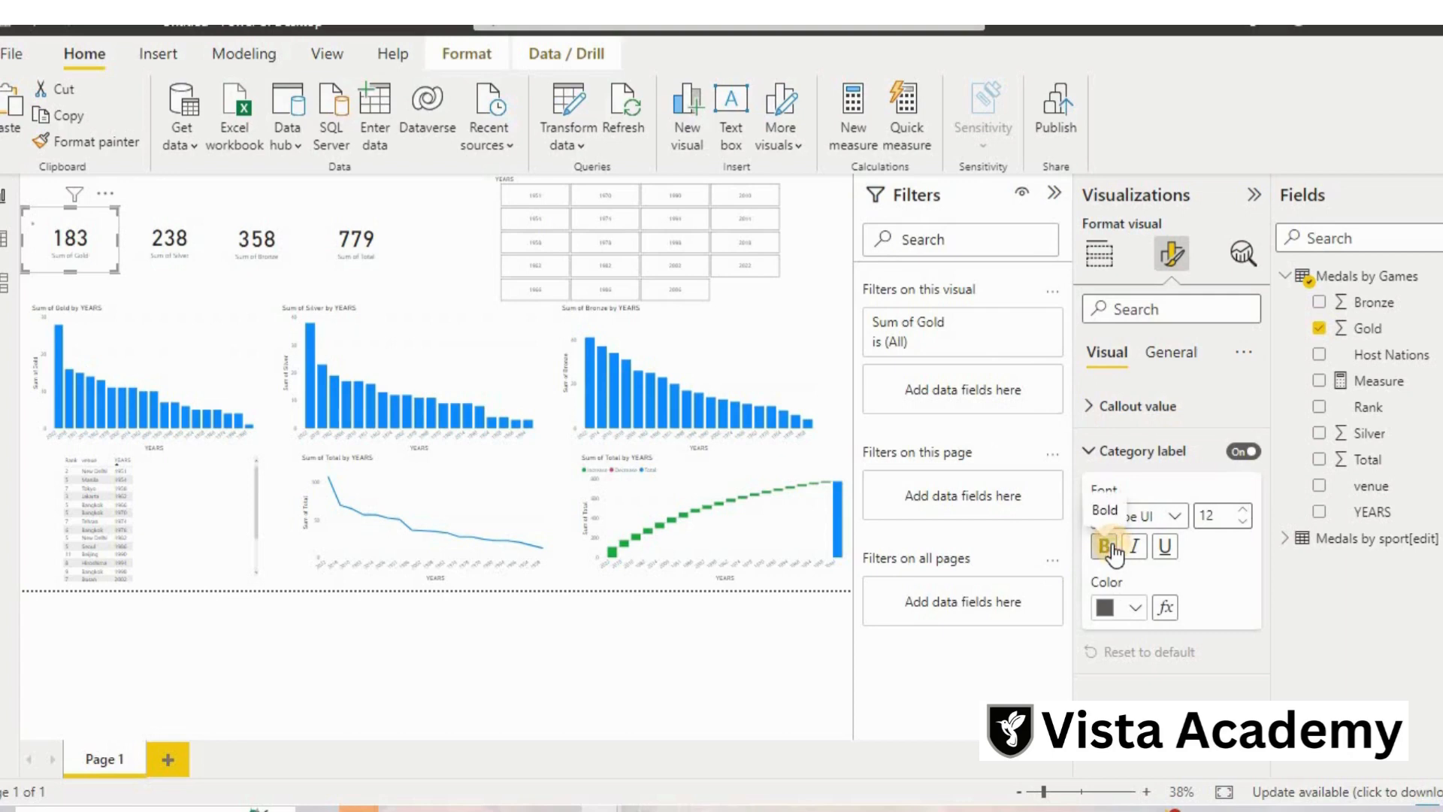
double_click(1217, 515)
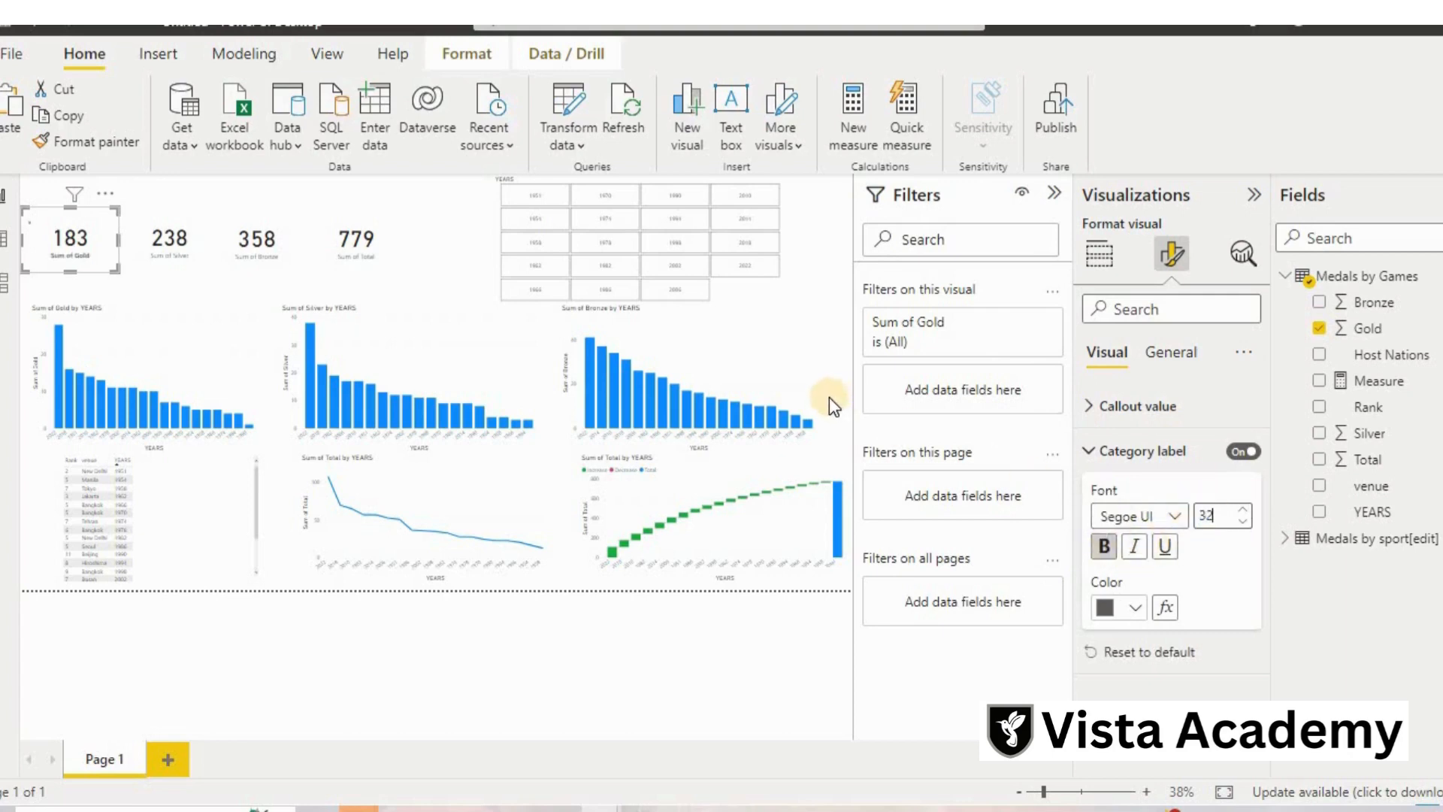
key("Return")
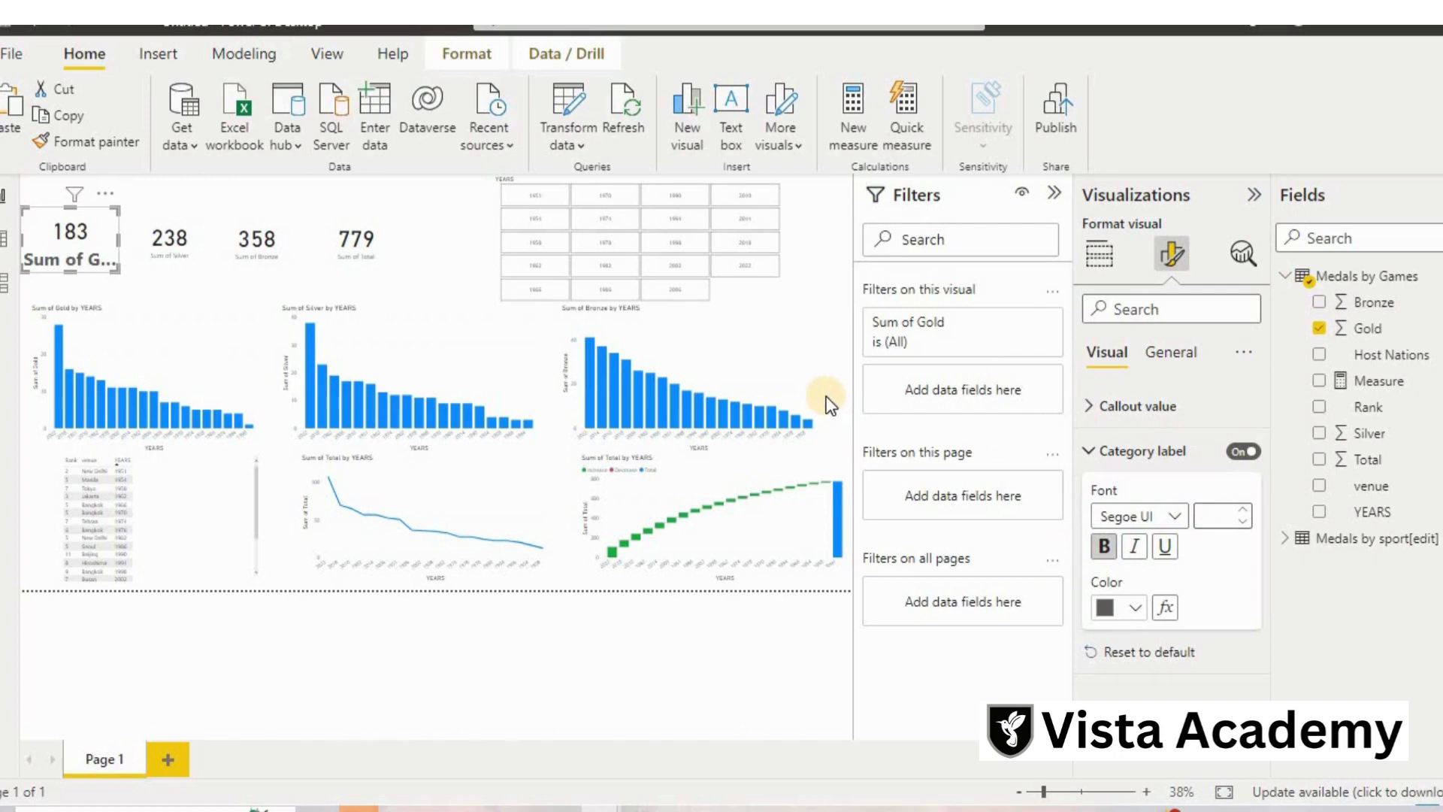
type("22")
key("Return")
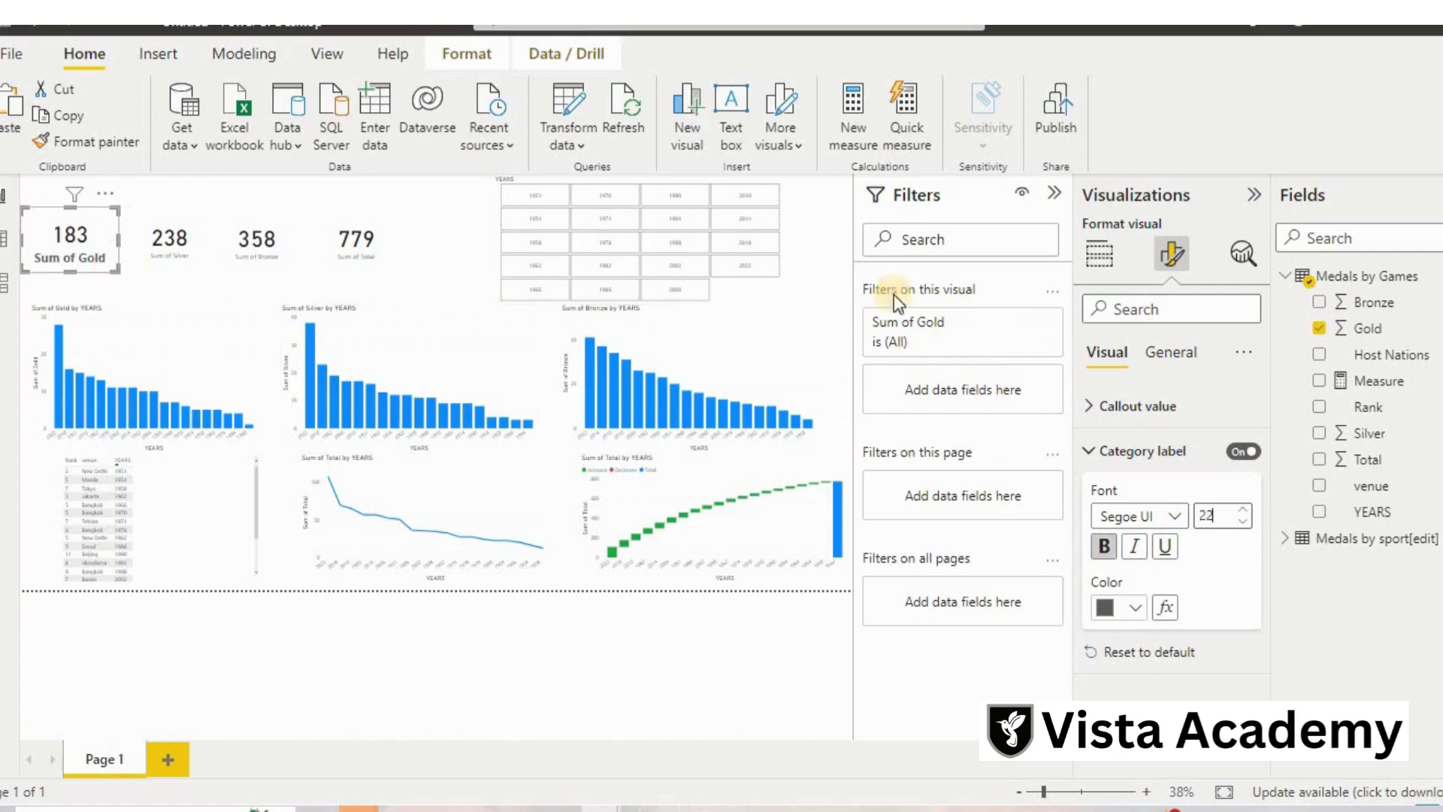
Set the background color of the Sum of Gold card to bright blue.
left_click(1167, 352)
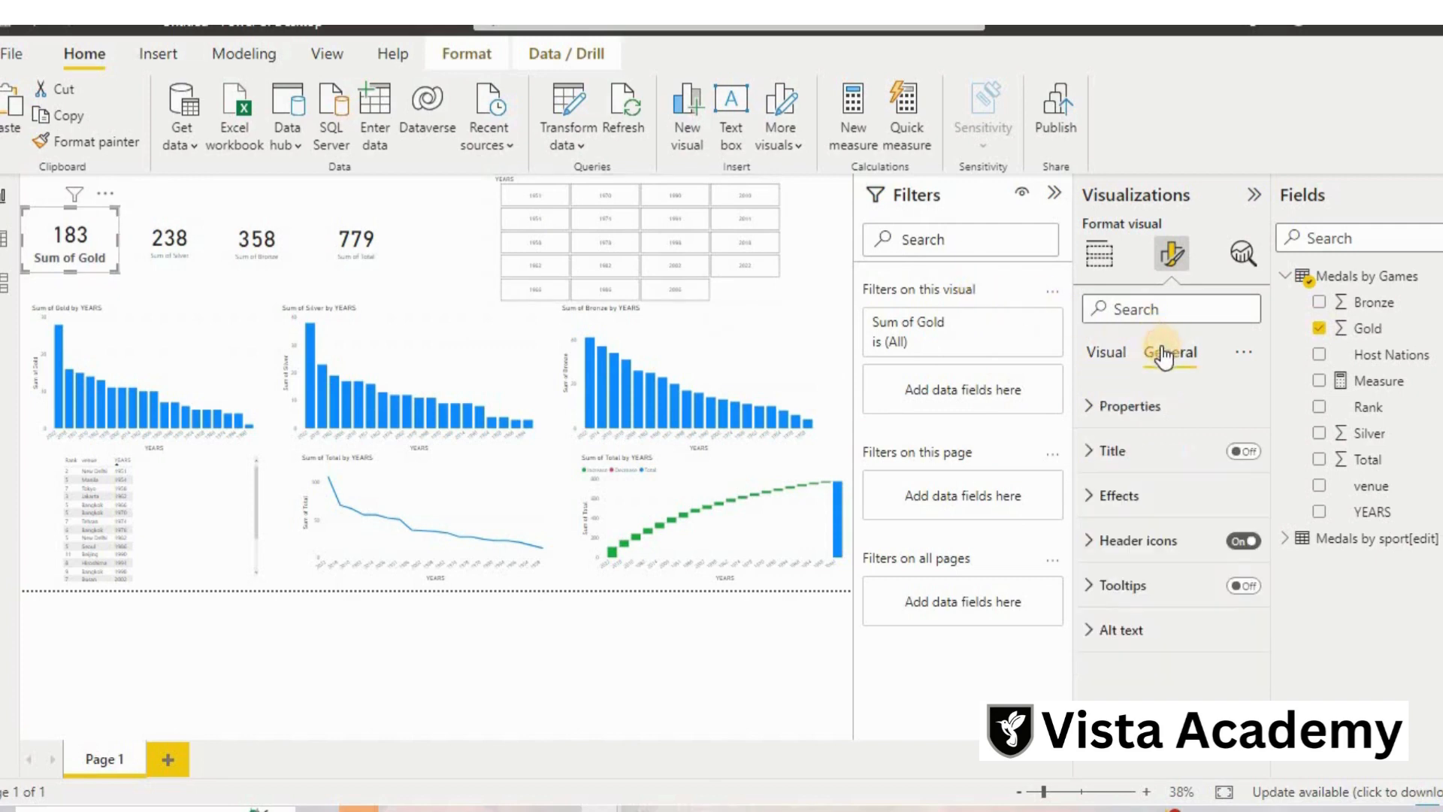
left_click(1138, 494)
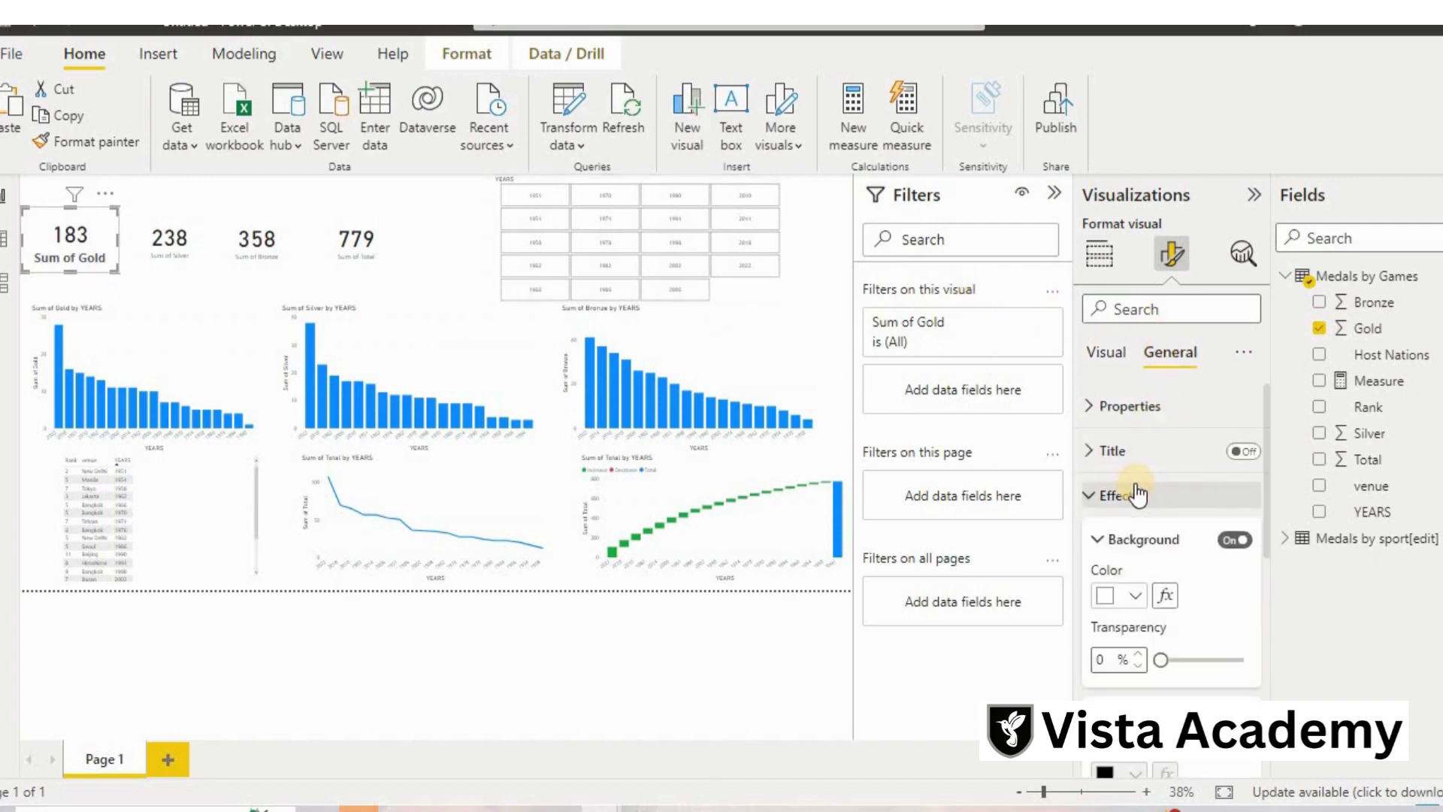
left_click(1136, 595)
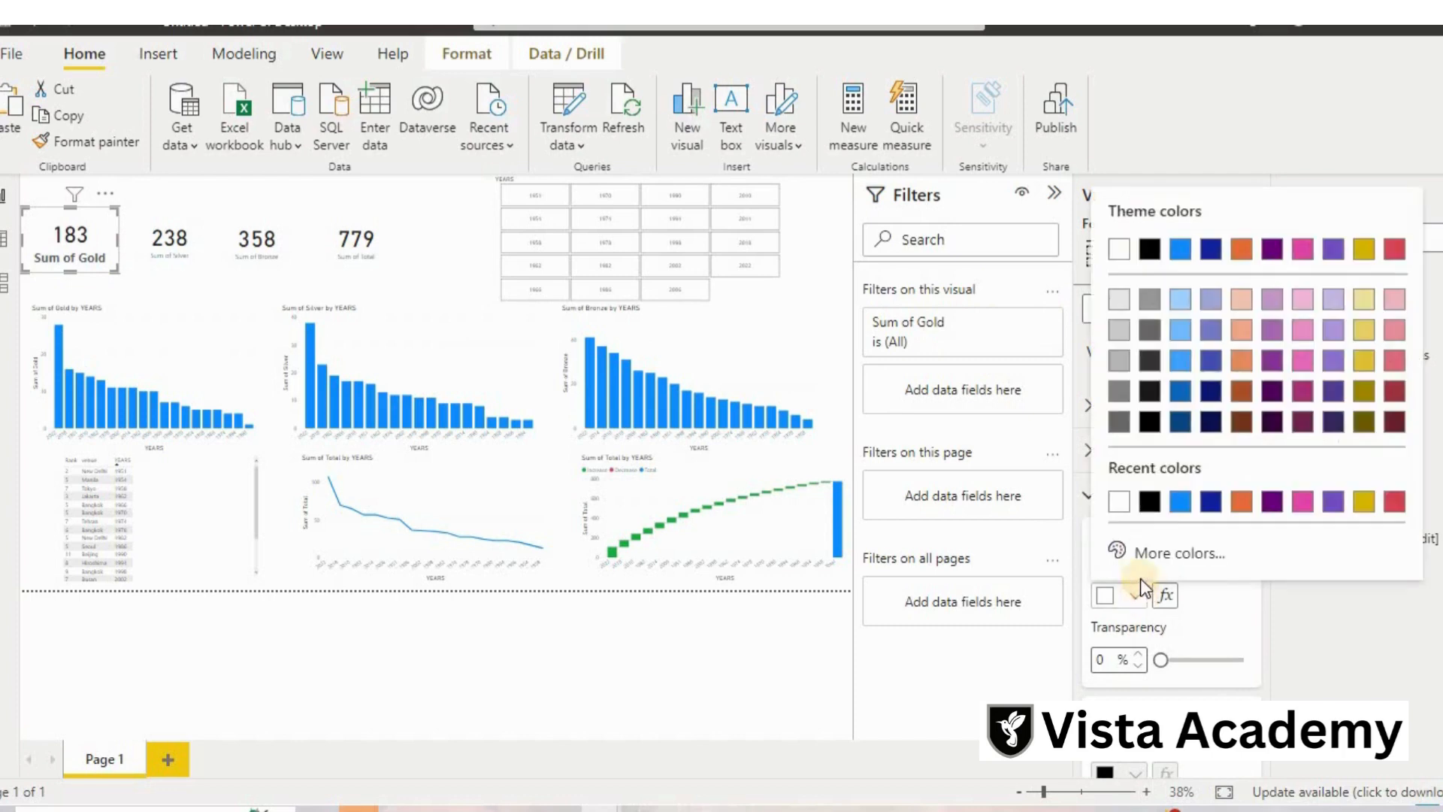
left_click(1182, 505)
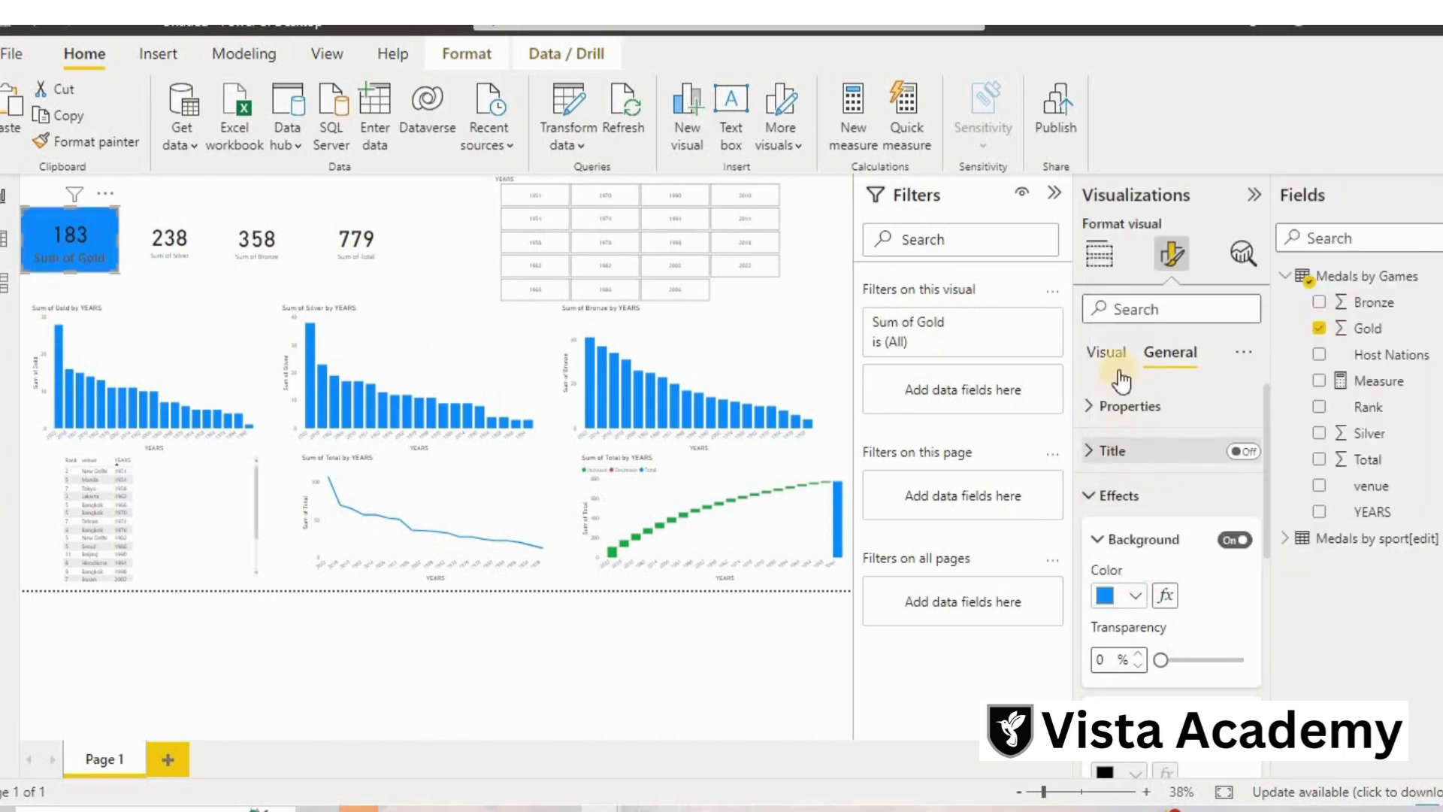
Set both the category label and the callout value of the Sum of Gold card to white.
left_click(1114, 366)
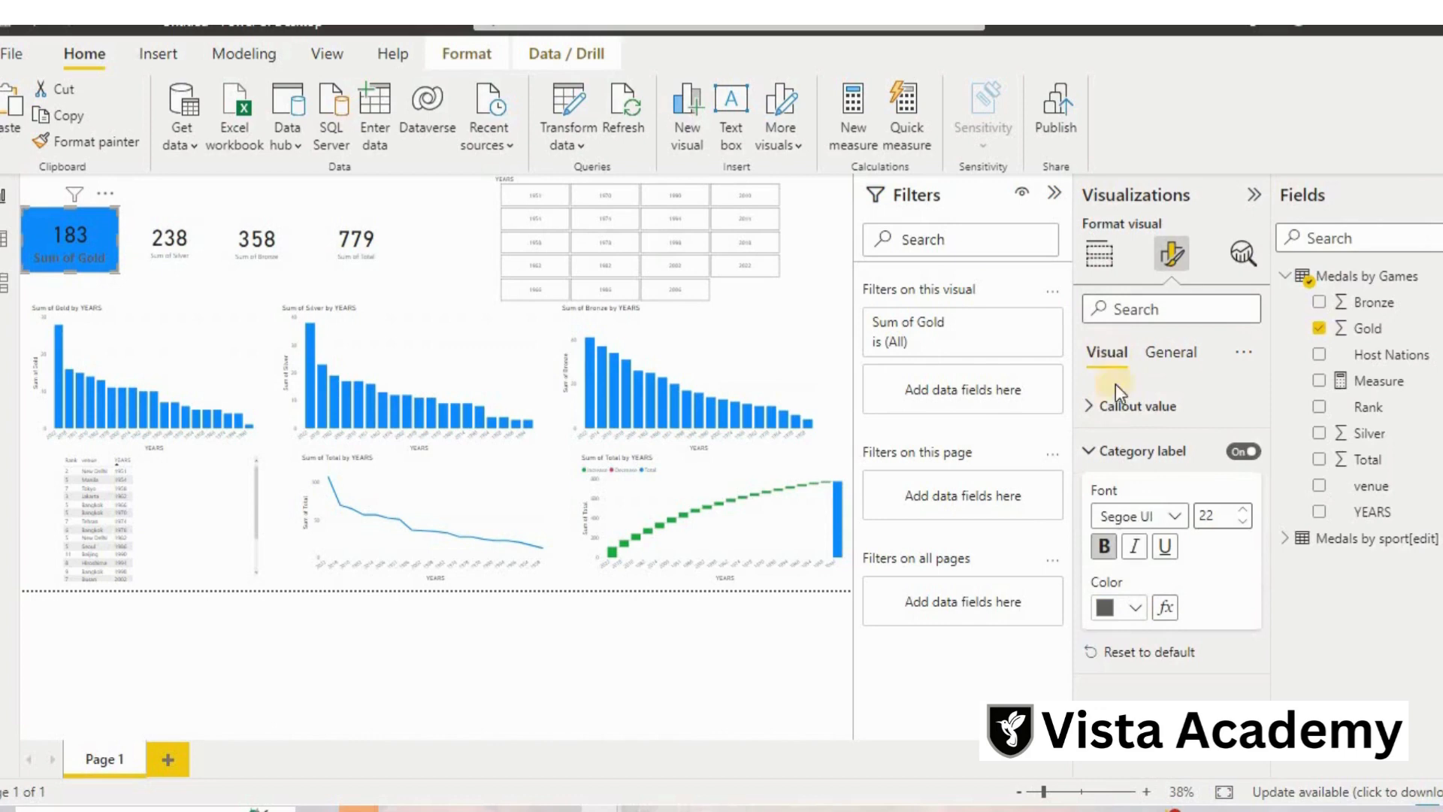
left_click(1123, 605)
left_click(1143, 514)
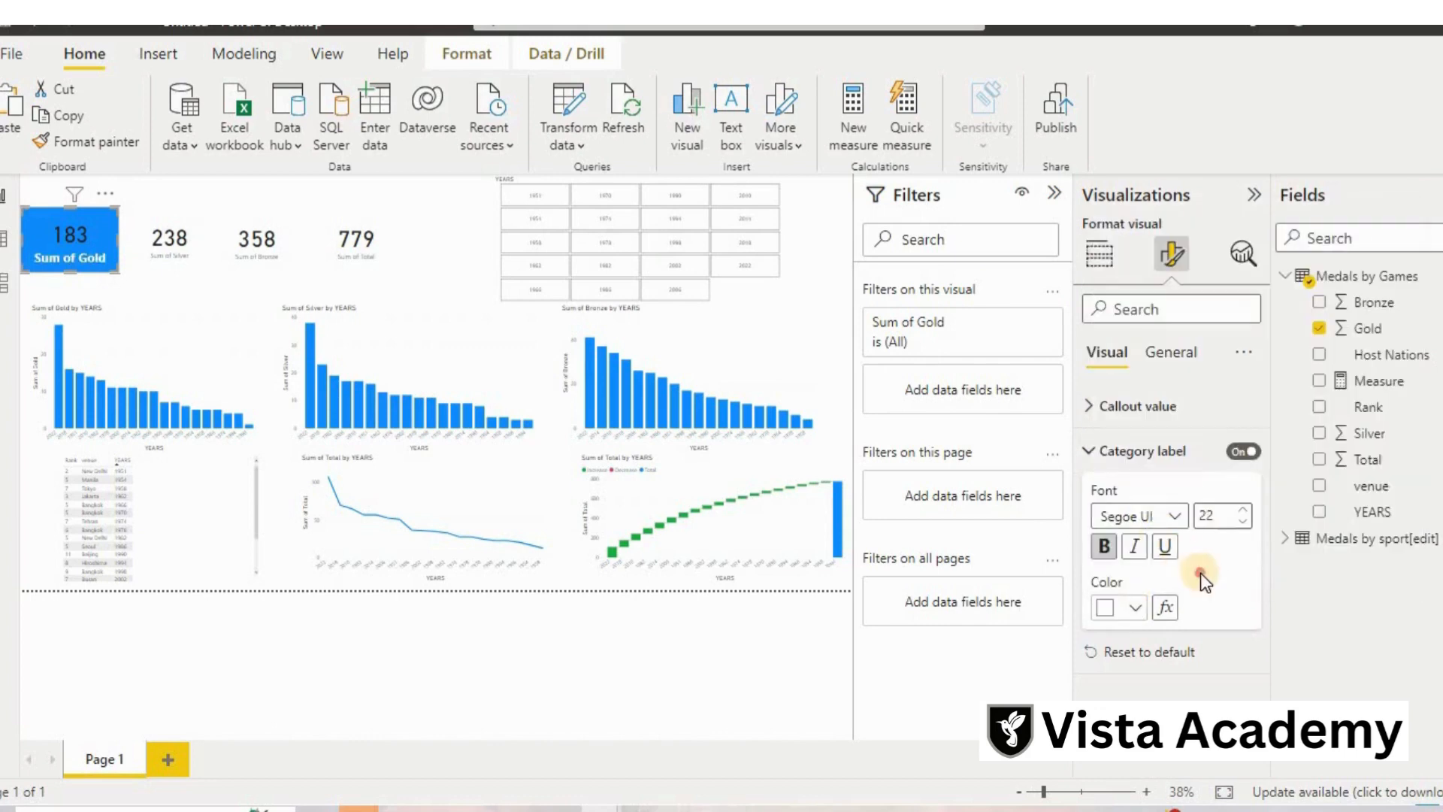
left_click(1136, 412)
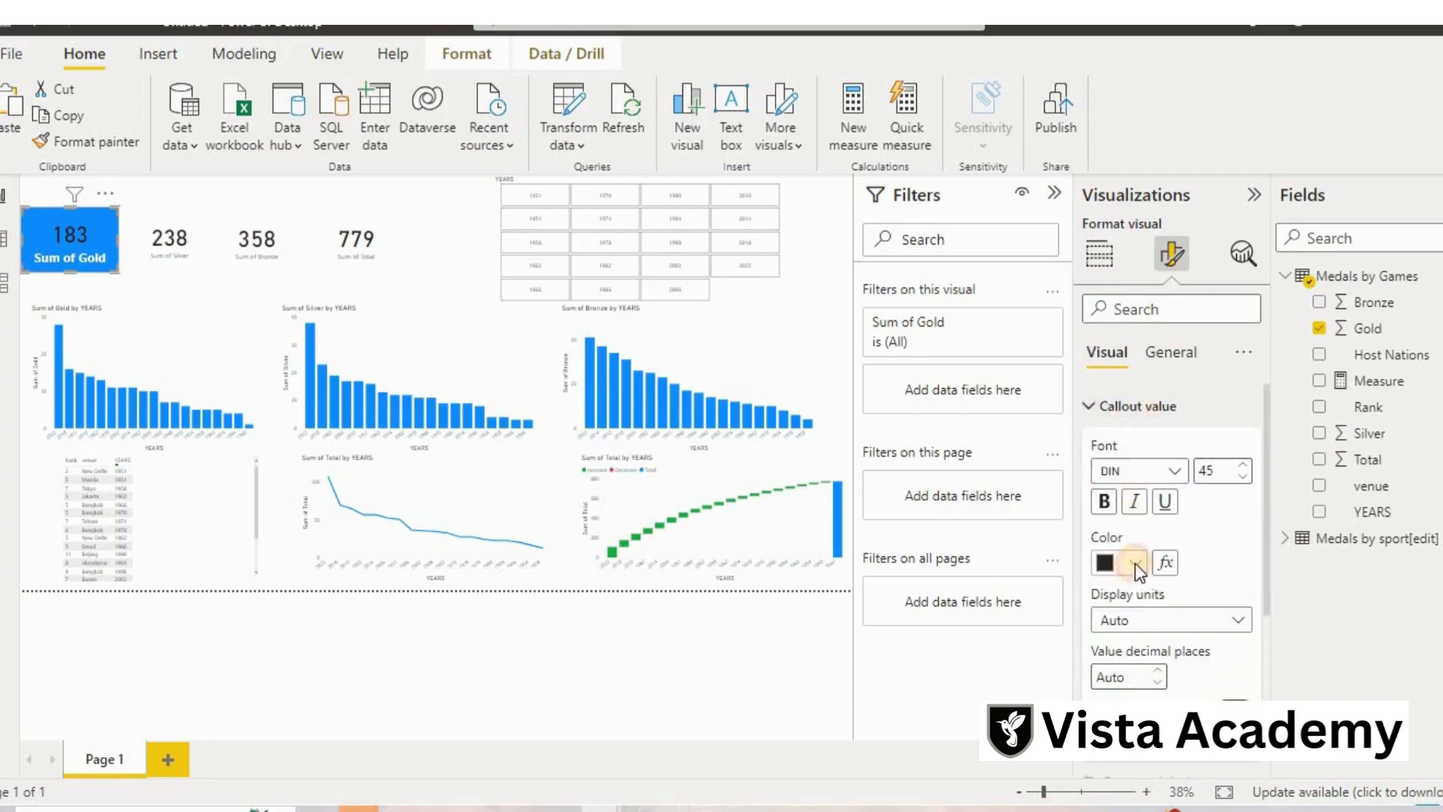
left_click(1134, 562)
left_click(1120, 469)
Copy the Sum of Gold card's formatting to the Sum of Silver and Sum of Bronze cards with Format painter.
left_click(96, 142)
left_click(175, 215)
left_click(175, 219)
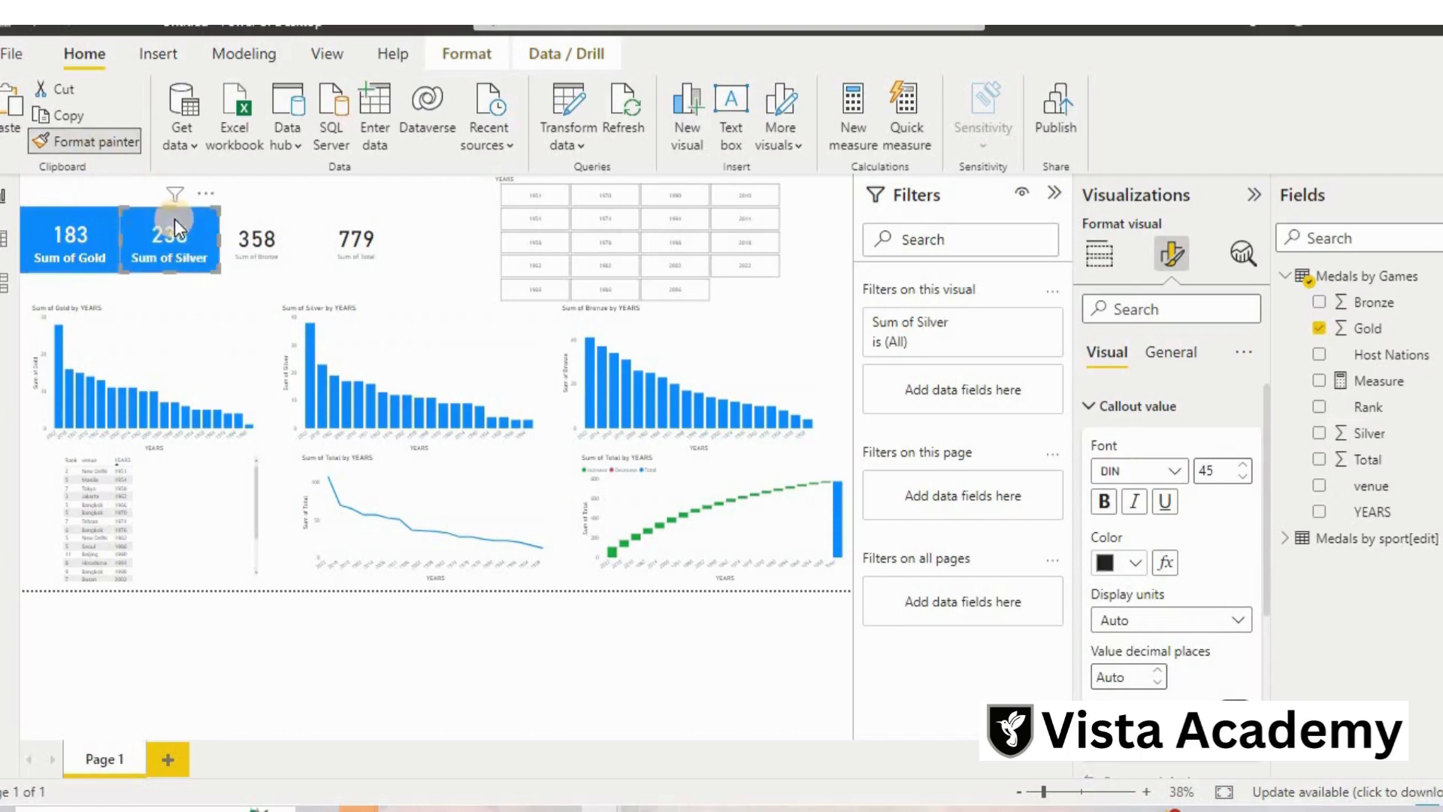
left_click(105, 241)
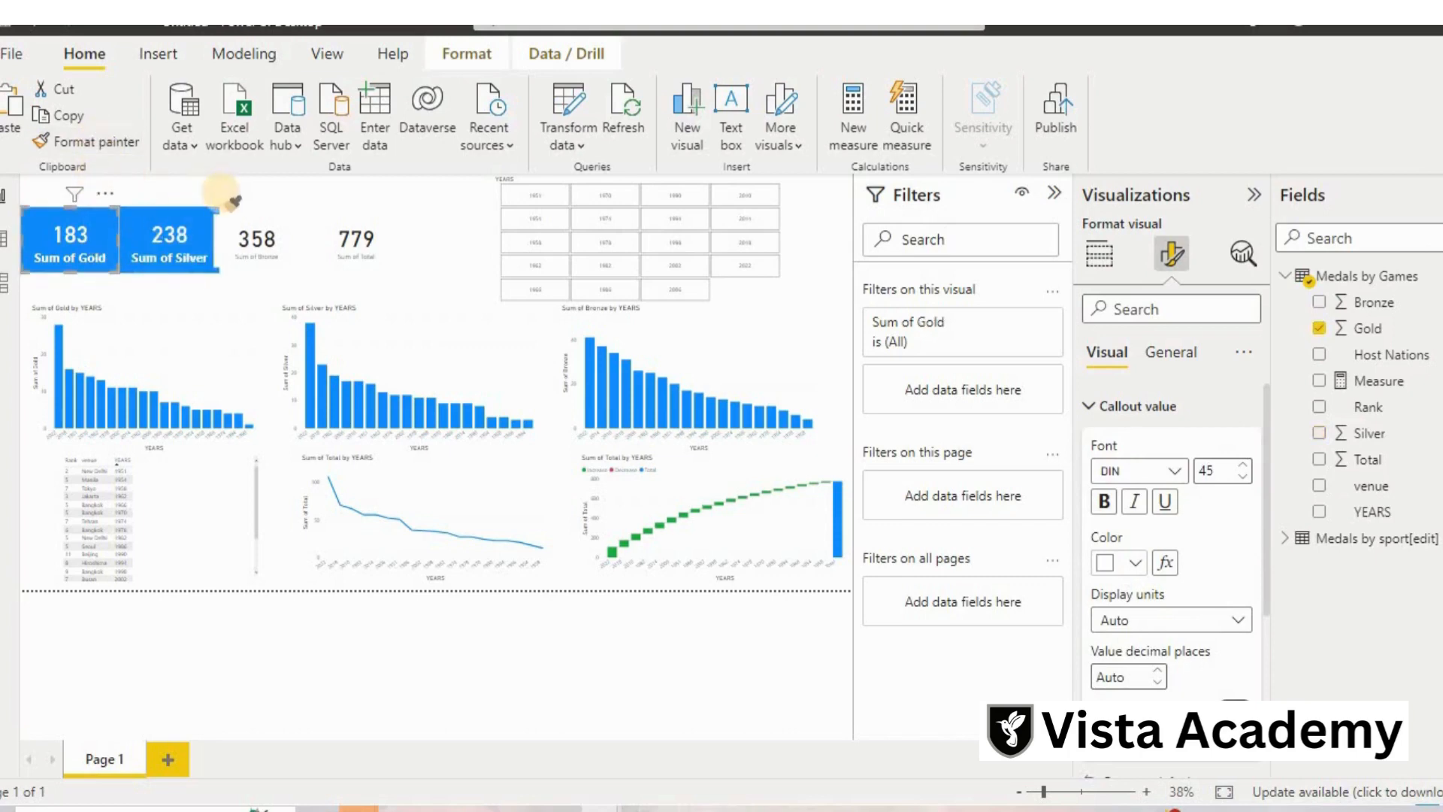
left_click(90, 141)
left_click(241, 224)
Copy the gold card's formatting to the Sum of Total card, and enlarge the bronze and total cards to form a continuous row.
left_click(82, 221)
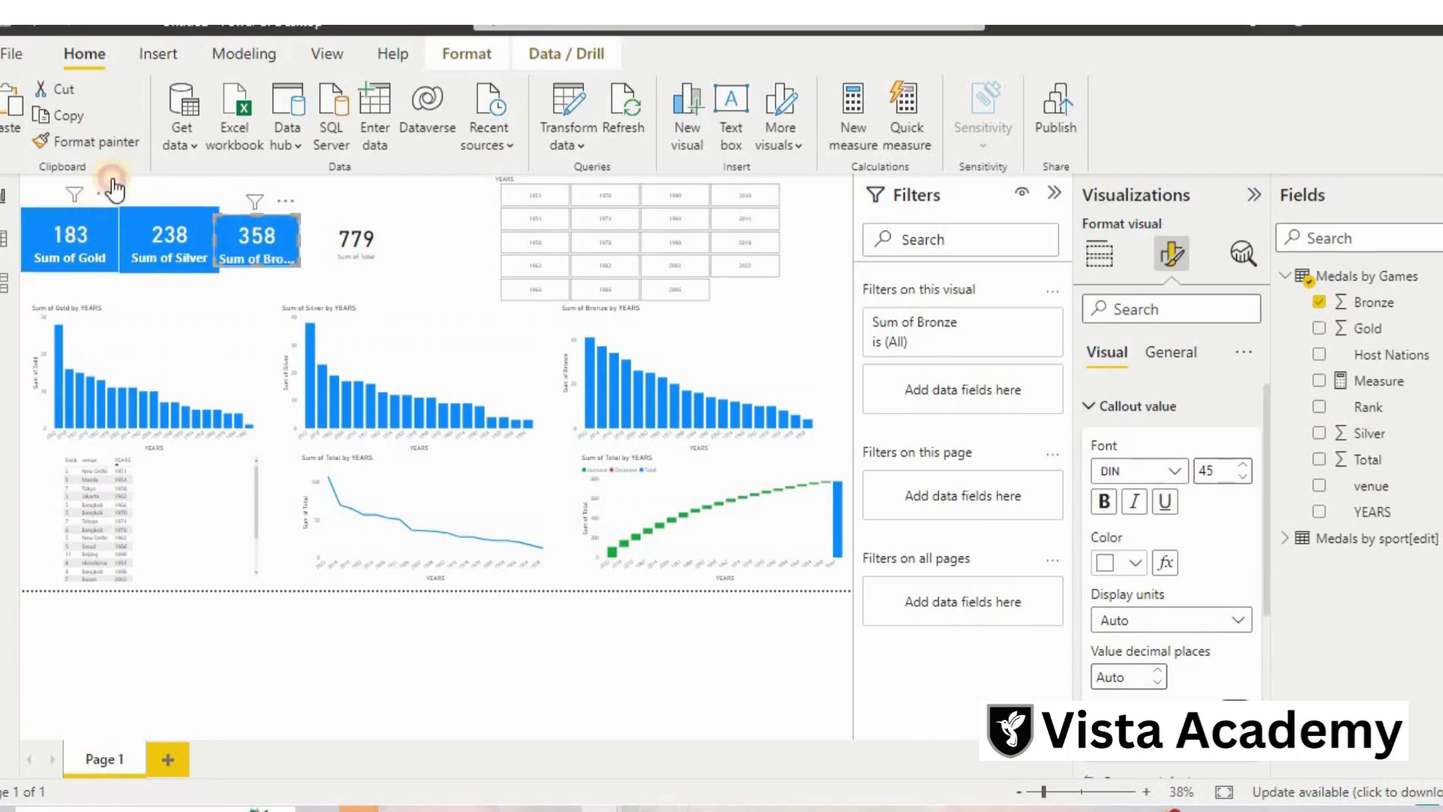
left_click(125, 140)
left_click(328, 238)
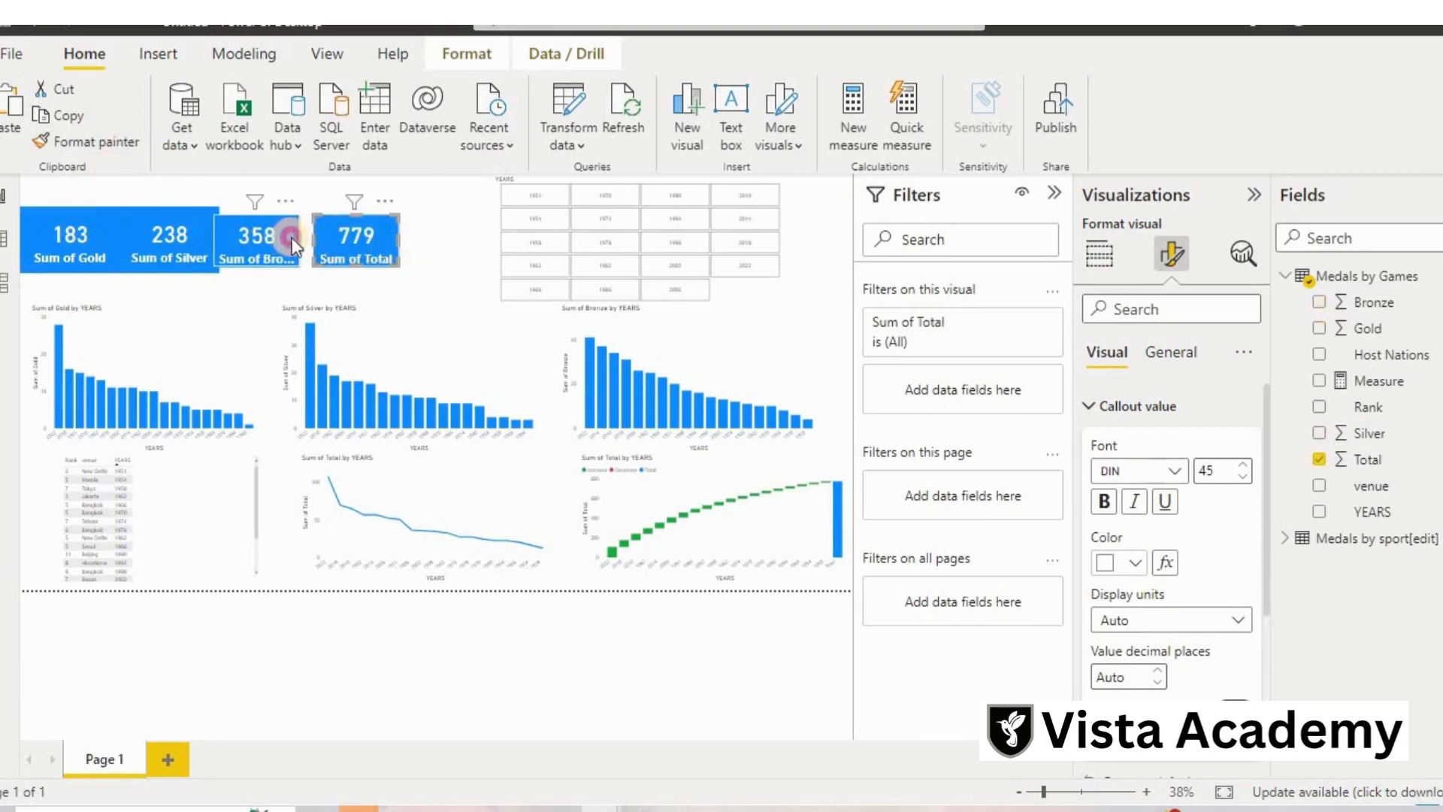
left_click_drag(292, 242, 409, 272)
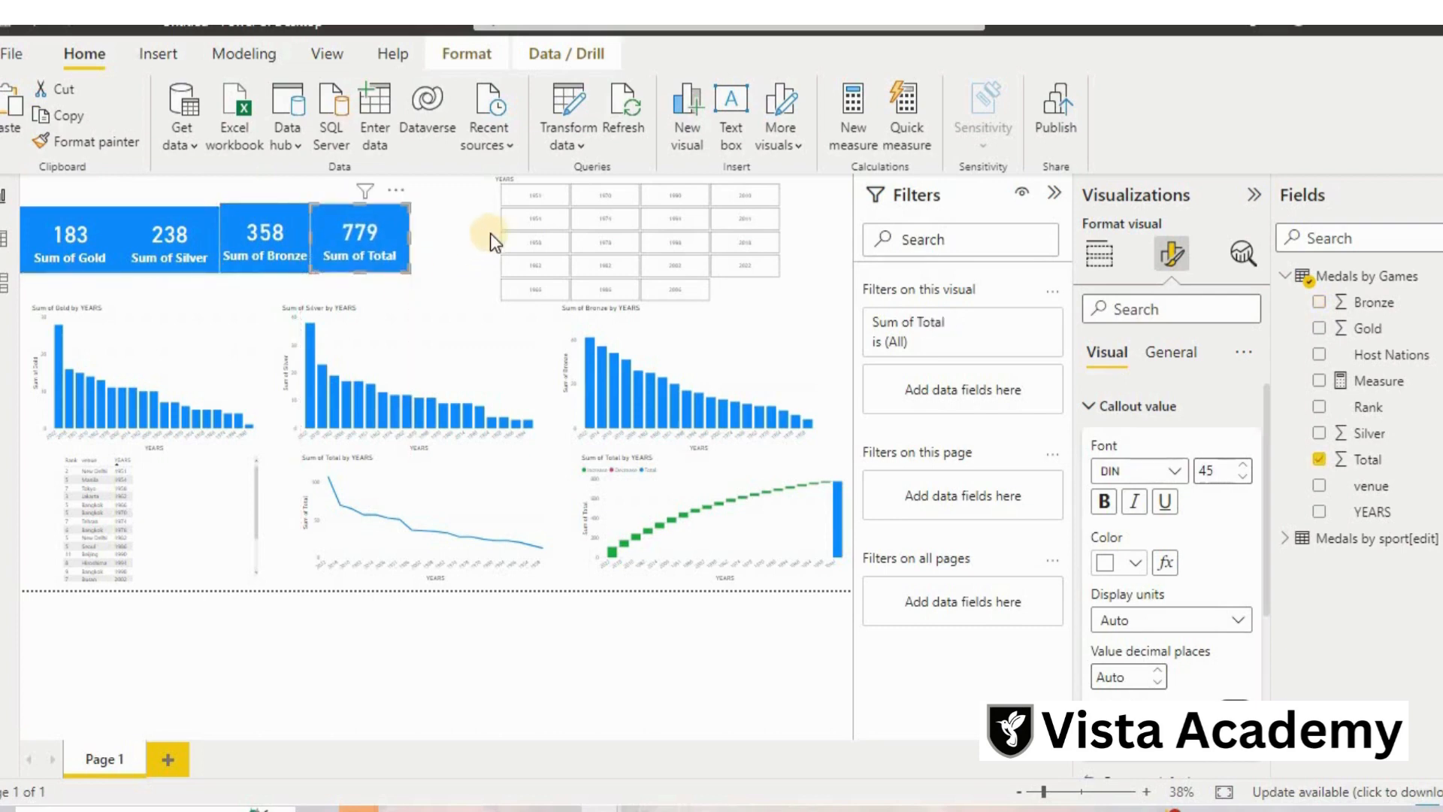
Make the years slicer's values bold at font size 32 and widen the slicer to the page edge.
left_click(497, 181)
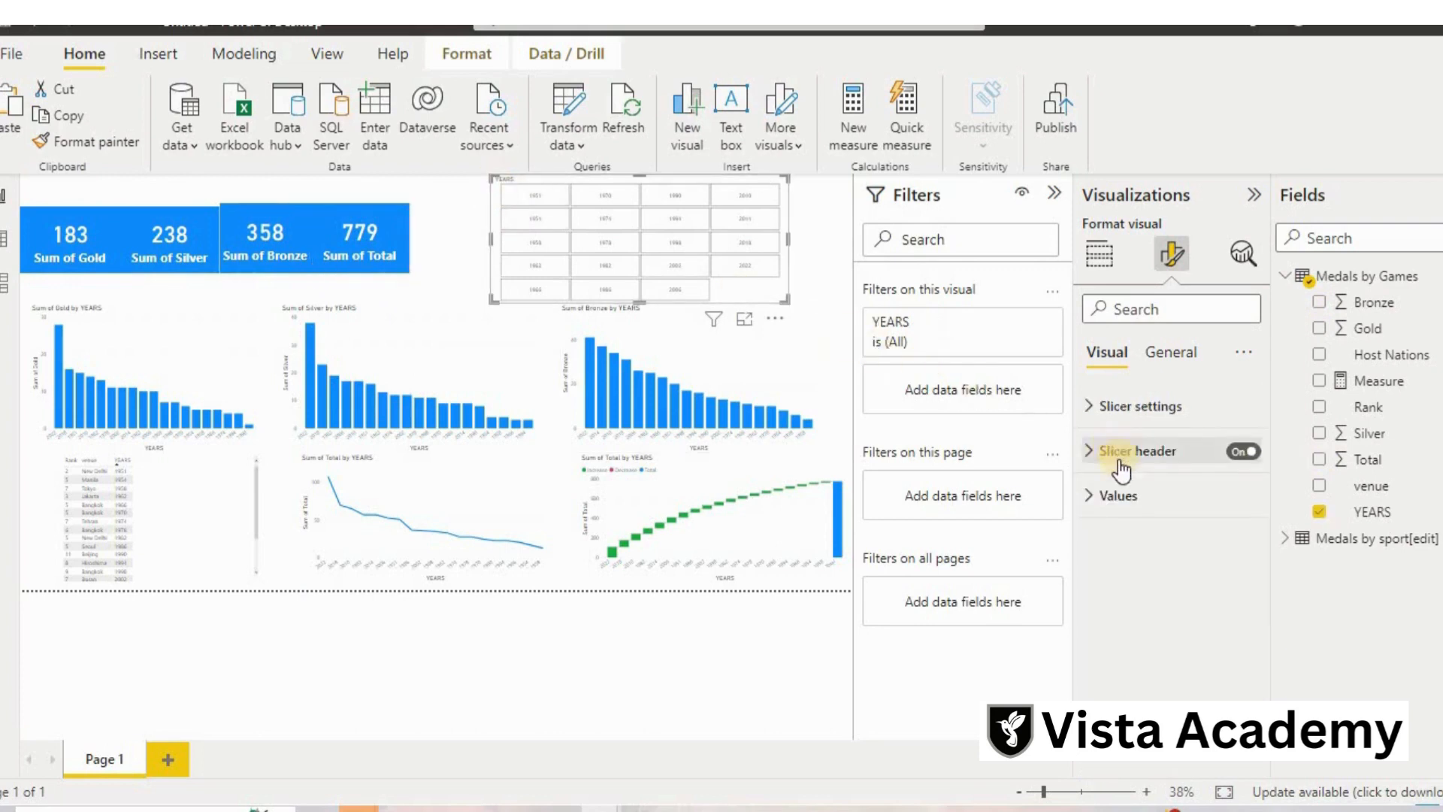
left_click(1124, 496)
left_click(1103, 626)
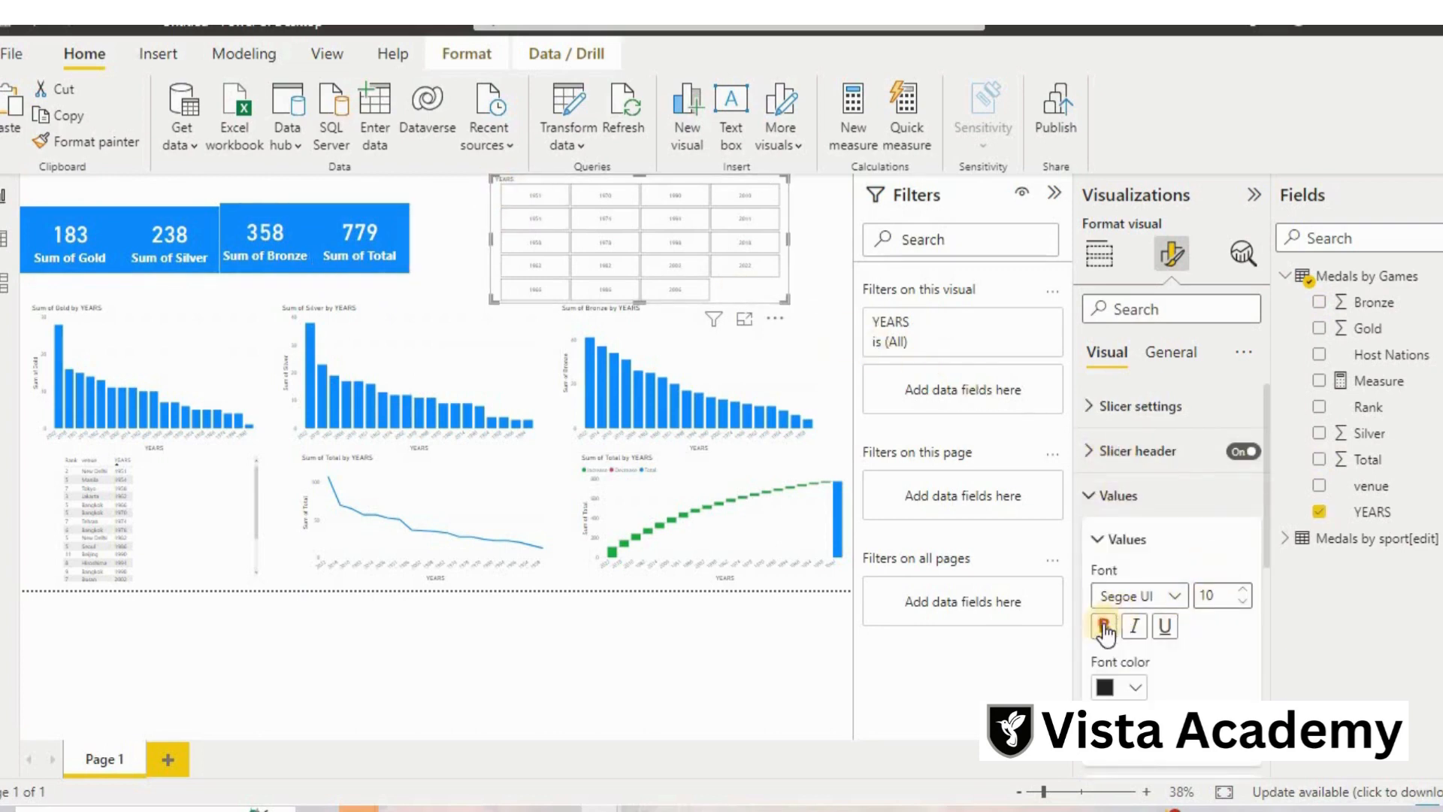
double_click(1226, 595)
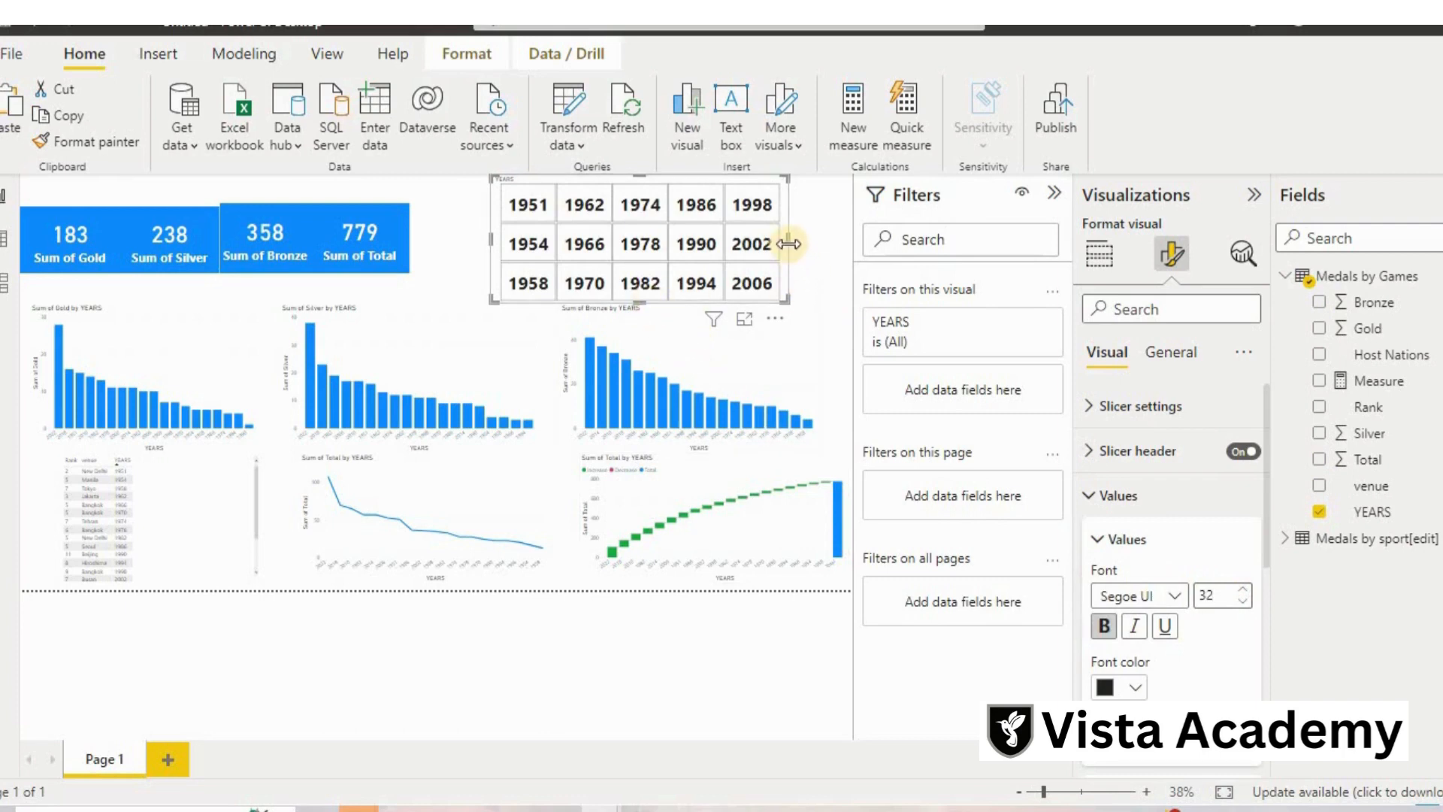
left_click_drag(852, 243, 852, 243)
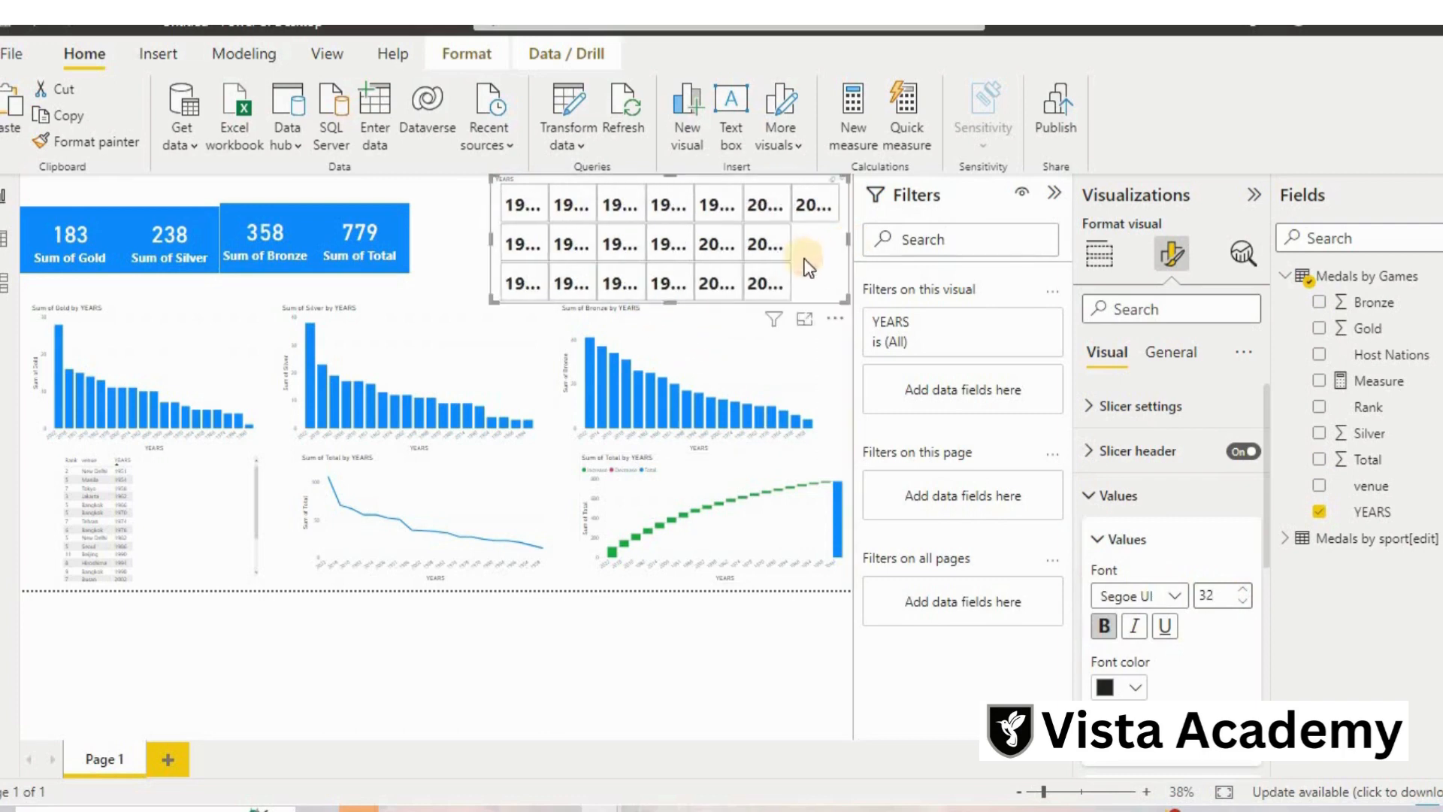
Set the font size of the years slicer's values to 22, deselect the slicer and collapse the Filters pane.
left_click(1212, 594)
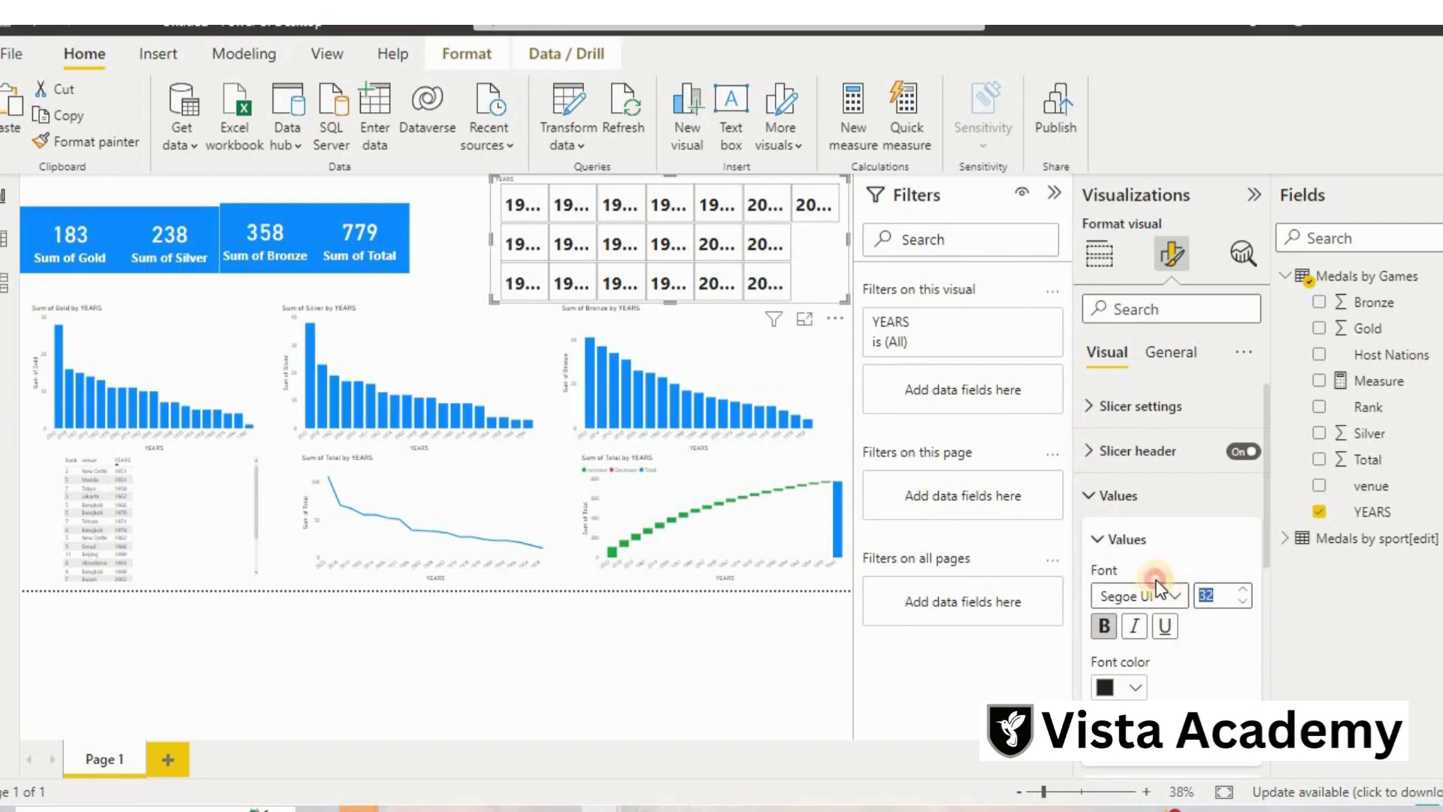
key("BackSpace")
key("BackSpace")
type("22")
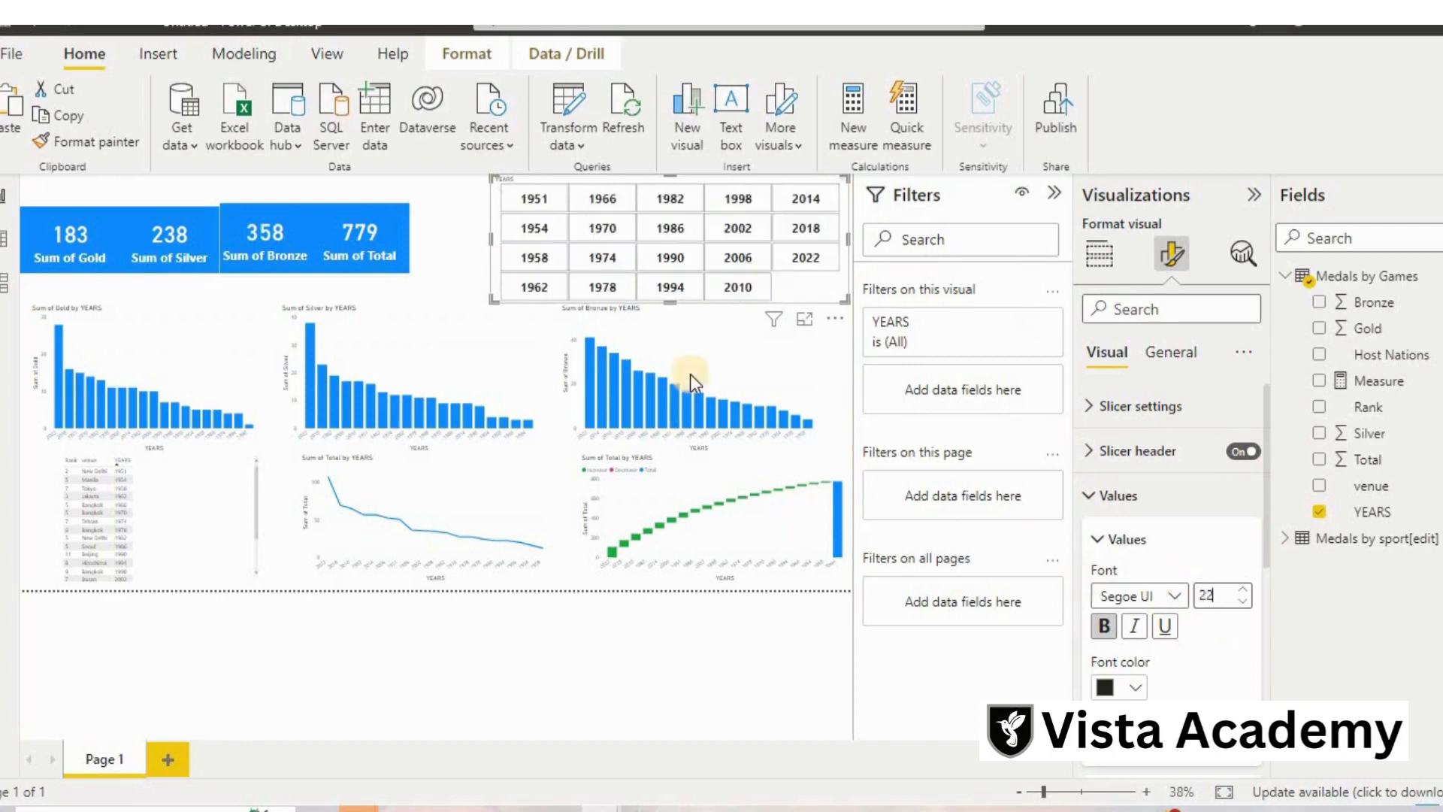
left_click(512, 223)
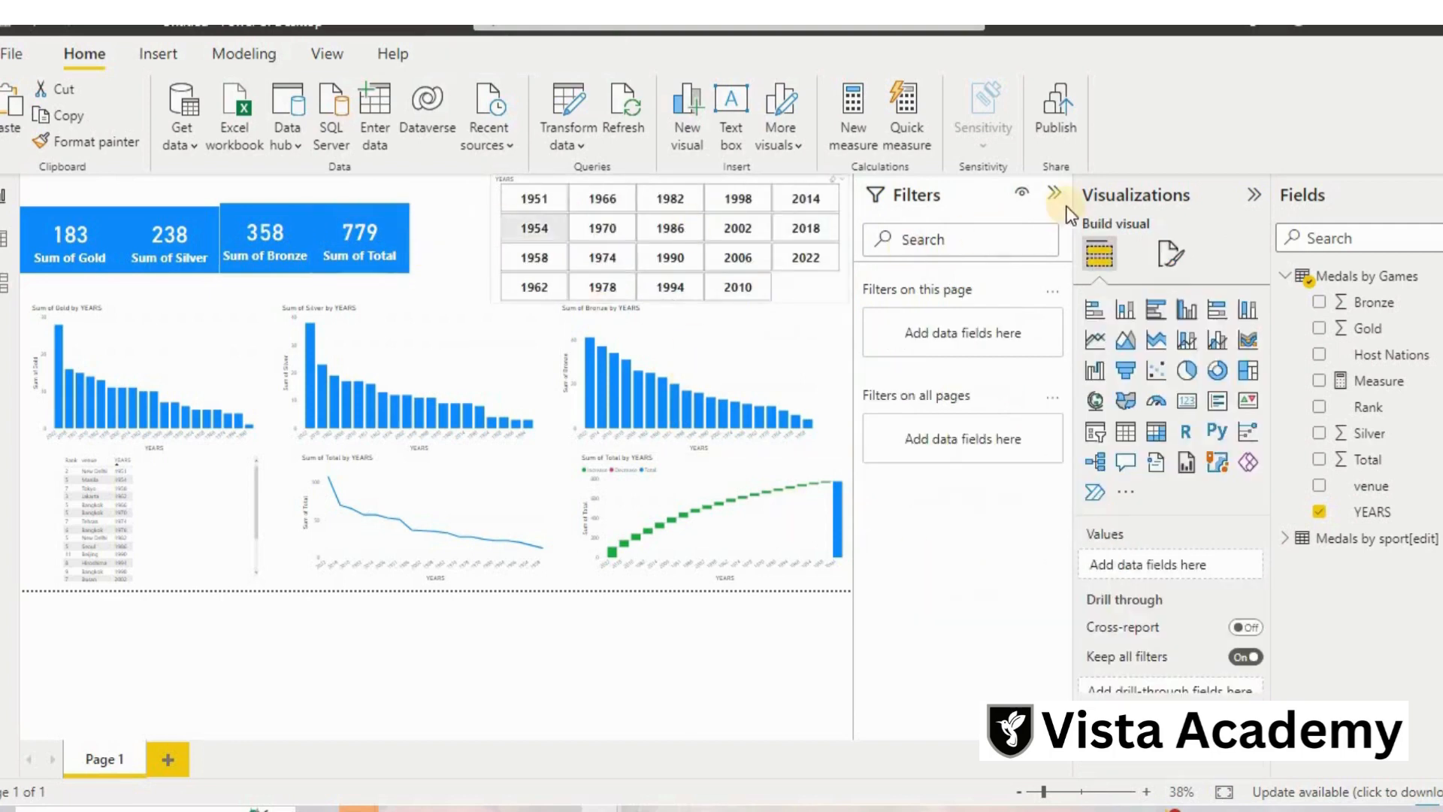
left_click(1054, 193)
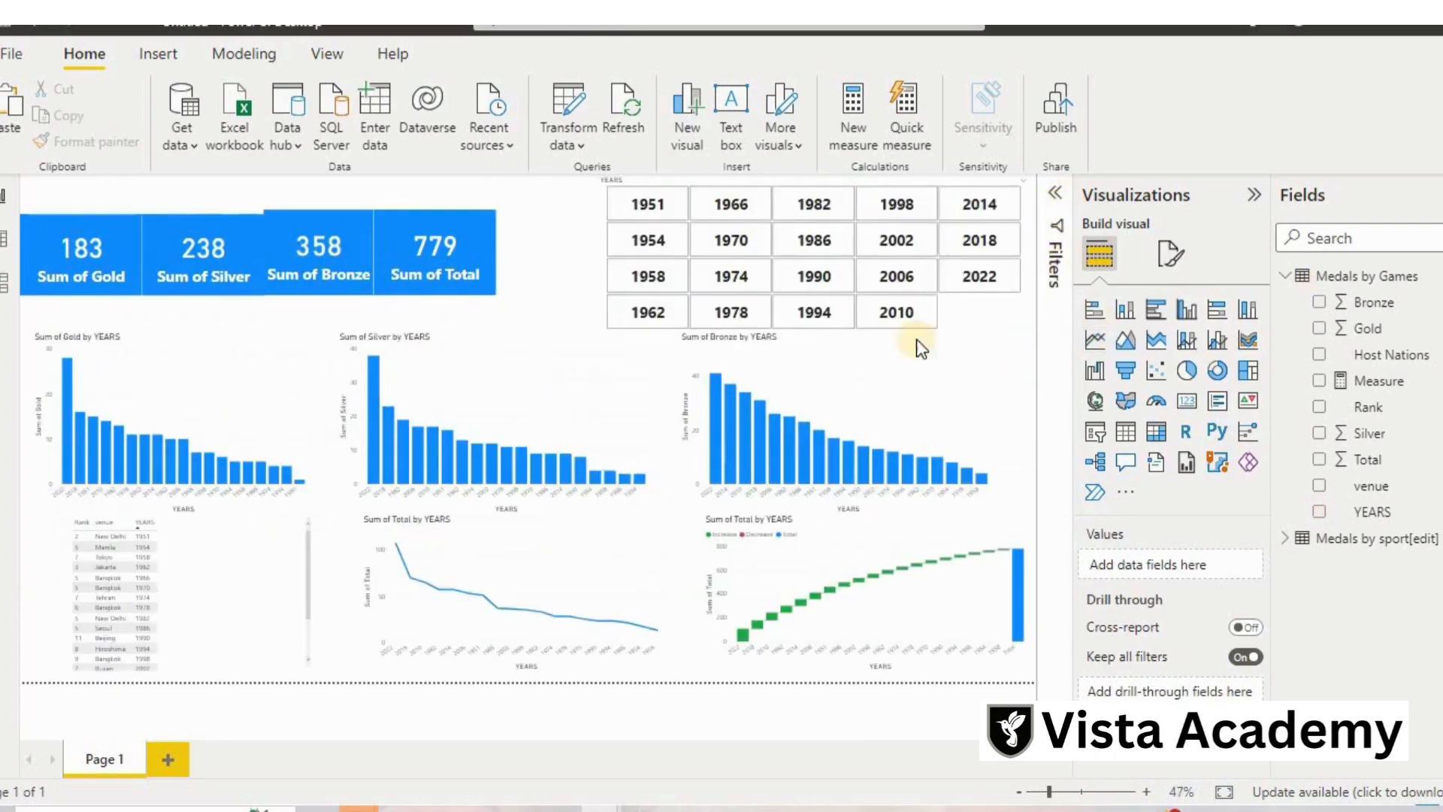
Test the years slicer by filtering the report by single years from 1951 to 2022, and clear the selection.
left_click(666, 212)
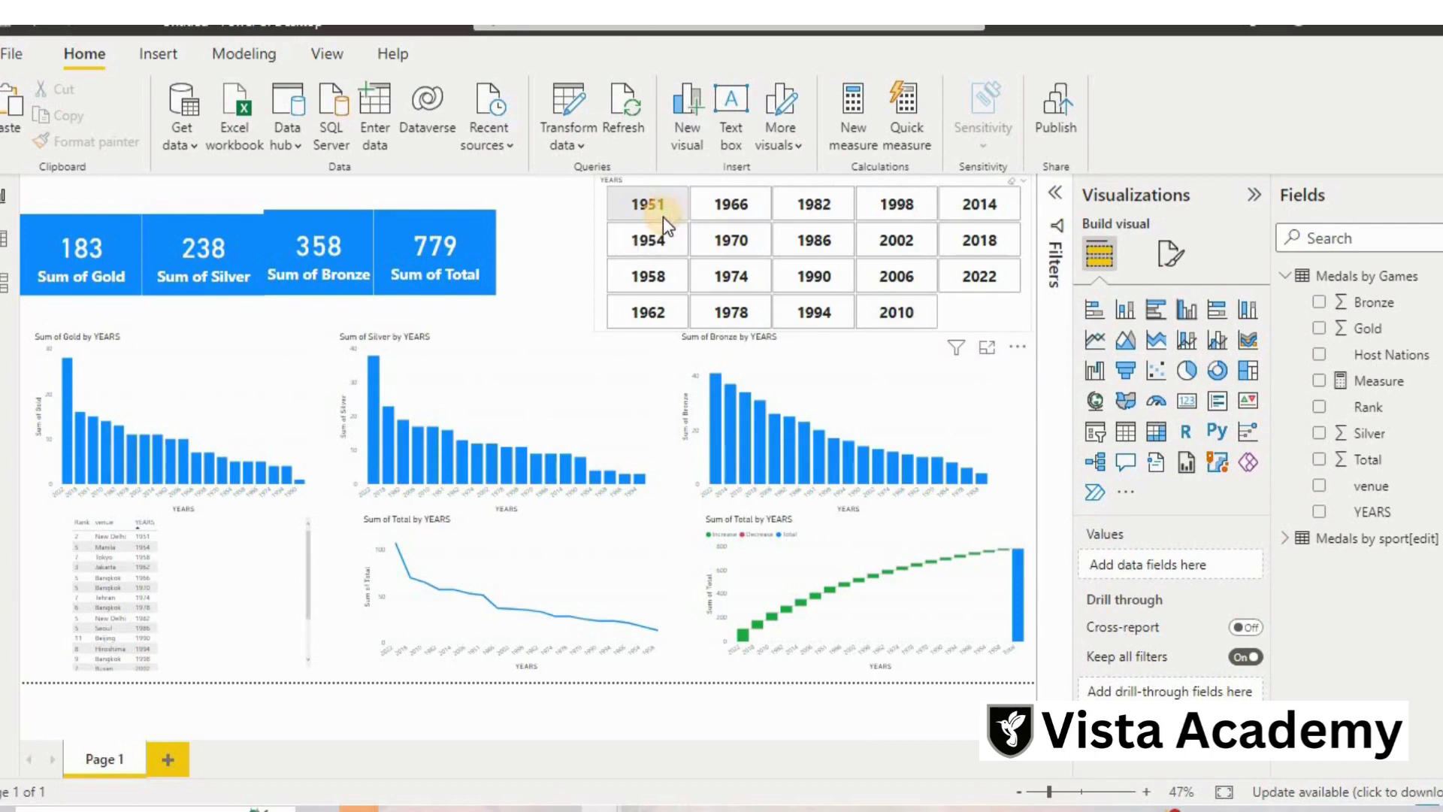
left_click(664, 217)
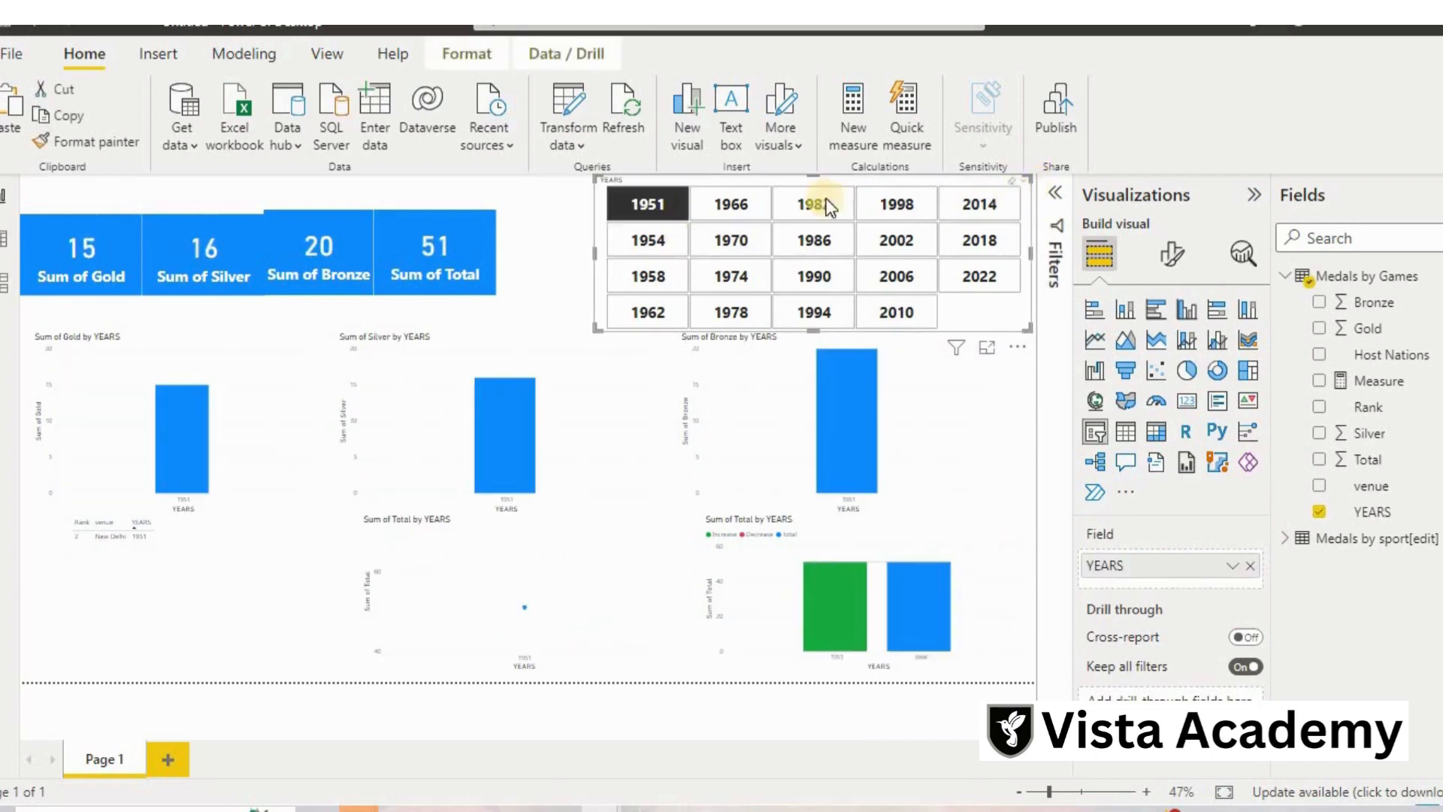
left_click(733, 208)
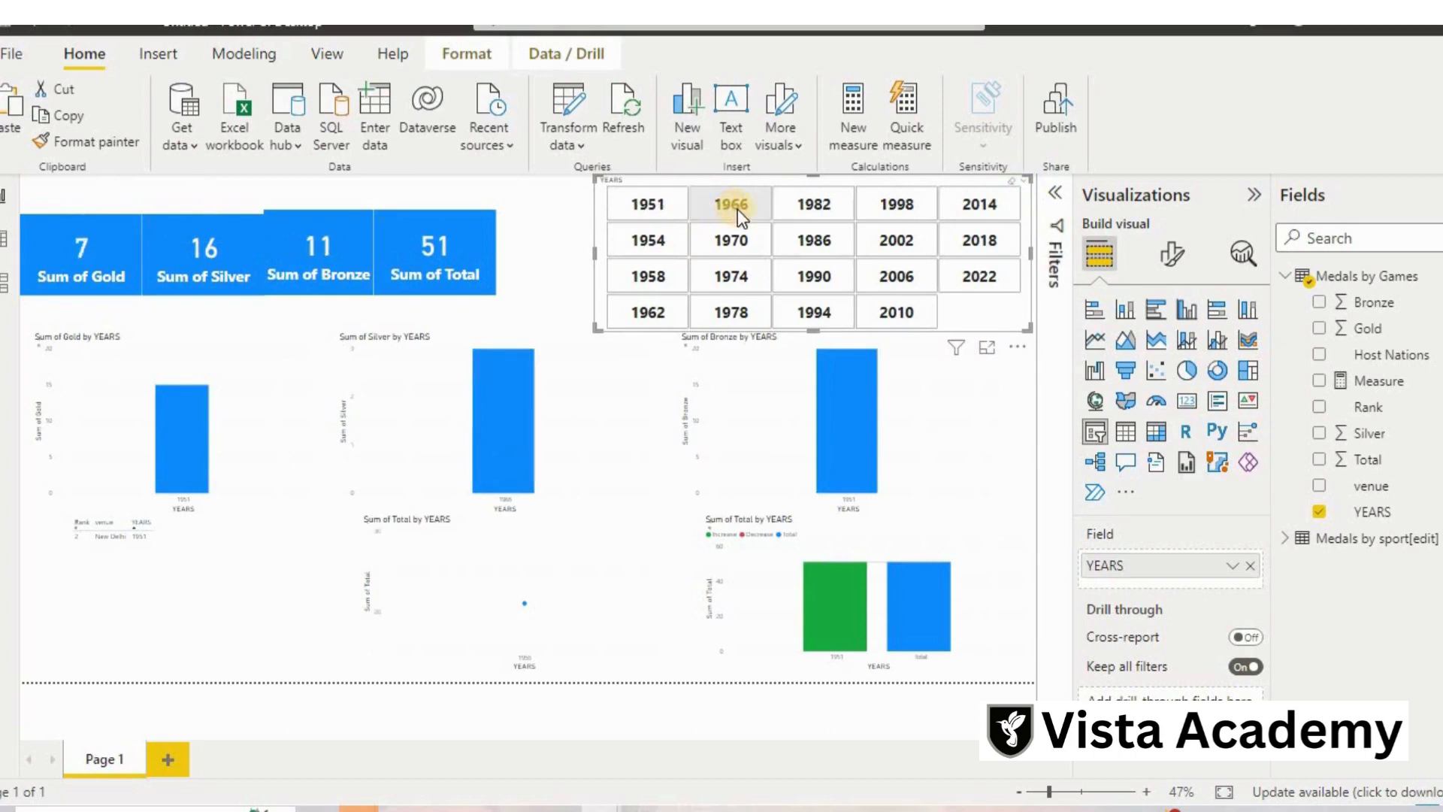
left_click(787, 210)
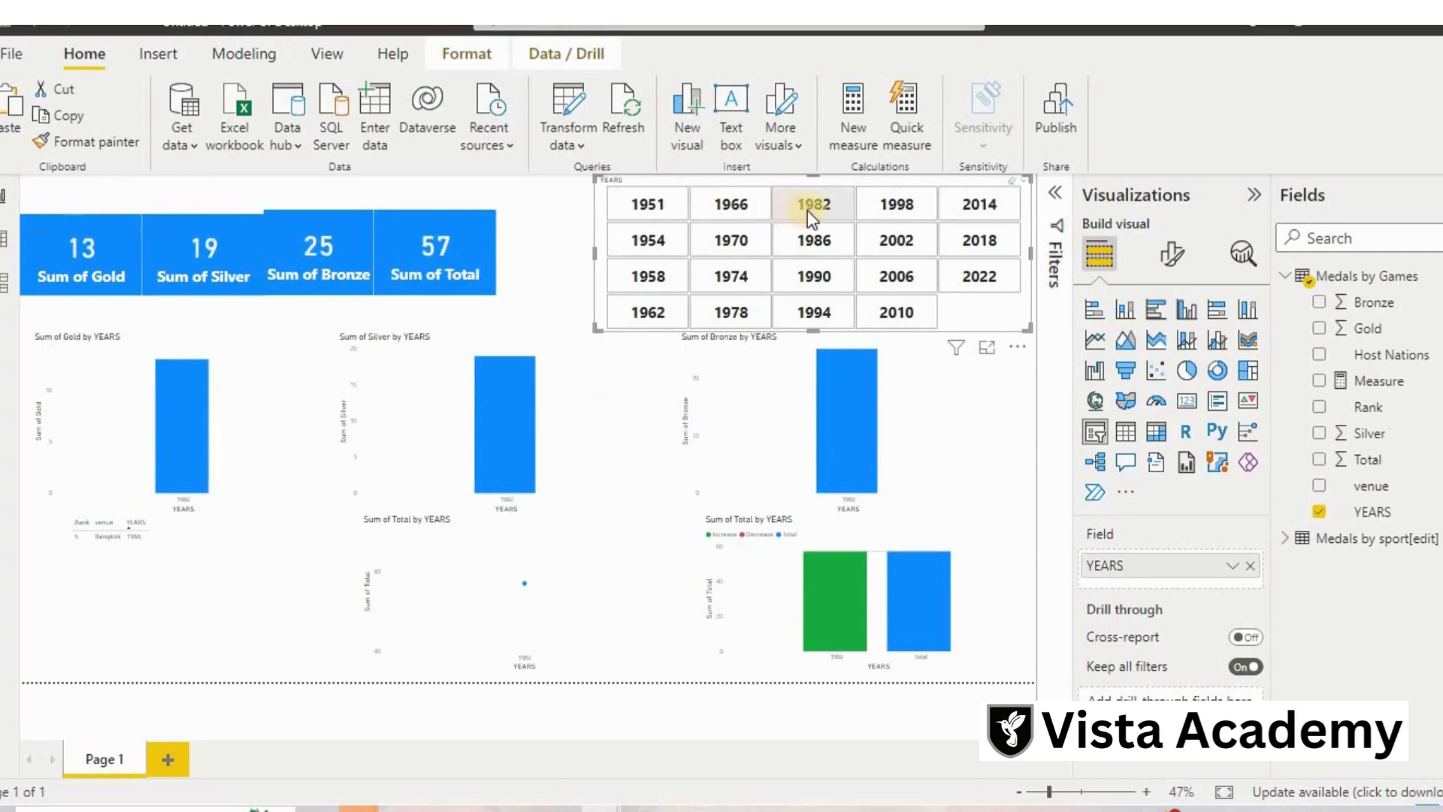
left_click(975, 210)
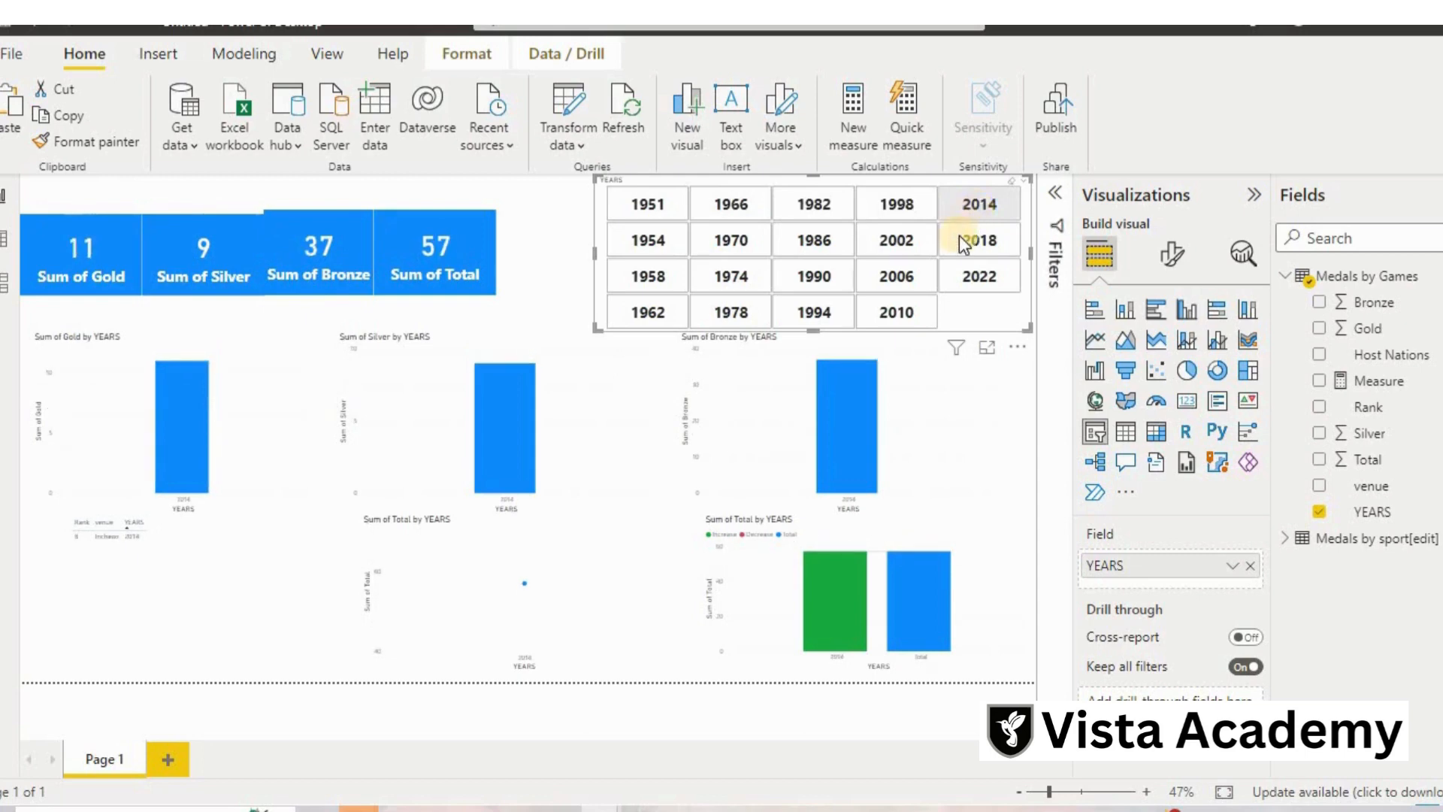
left_click(956, 237)
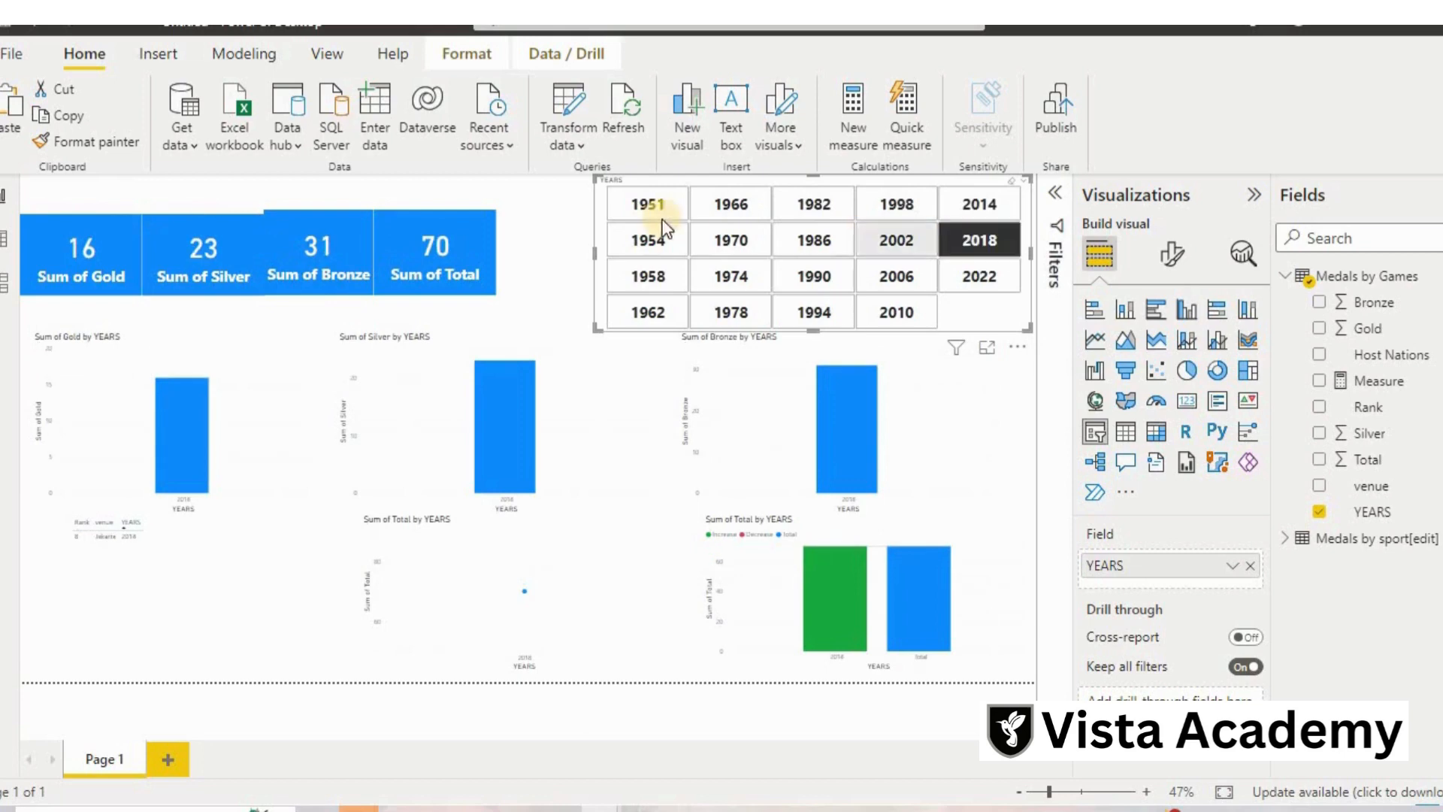
left_click(650, 236)
left_click(639, 269)
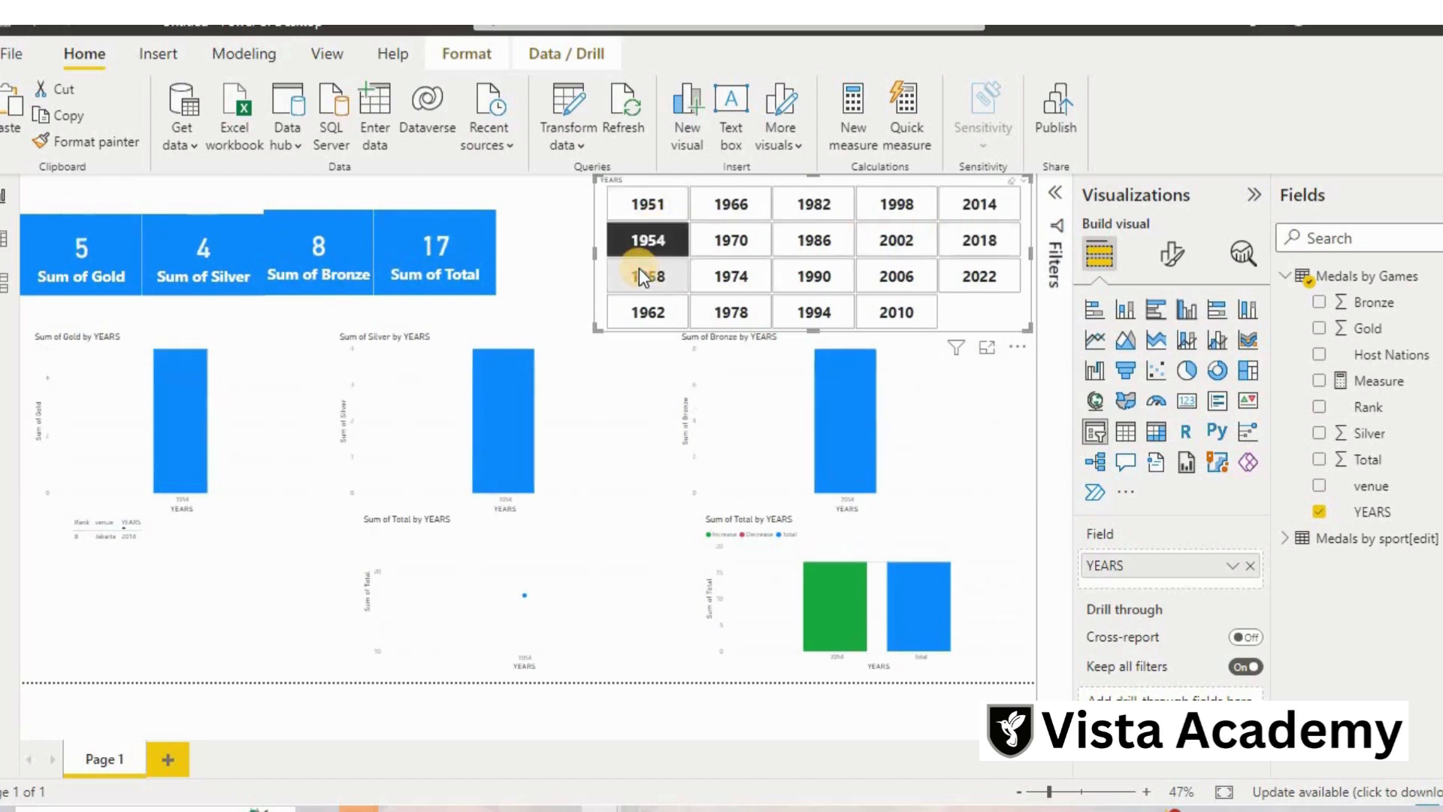
left_click(724, 273)
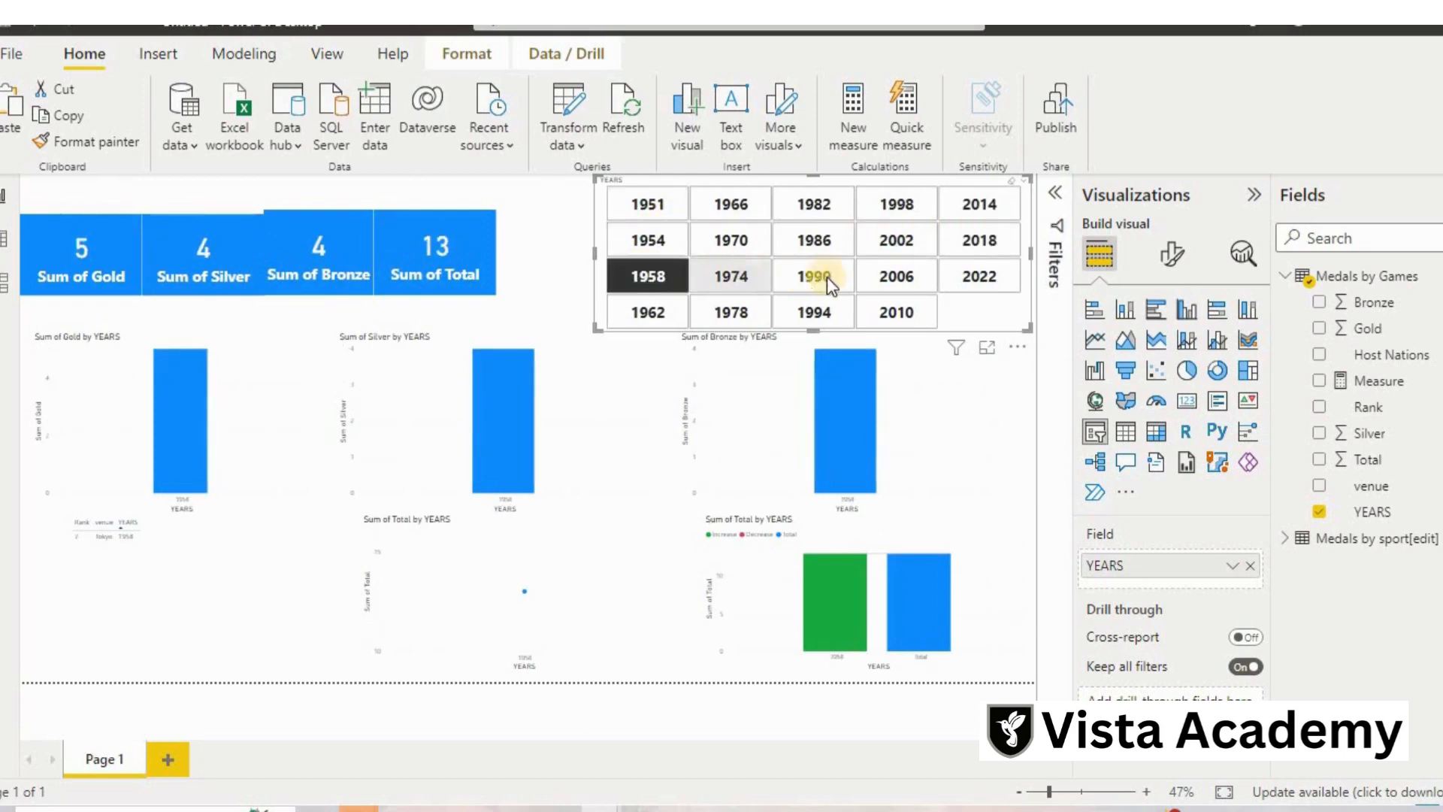
left_click(913, 276)
left_click(959, 278)
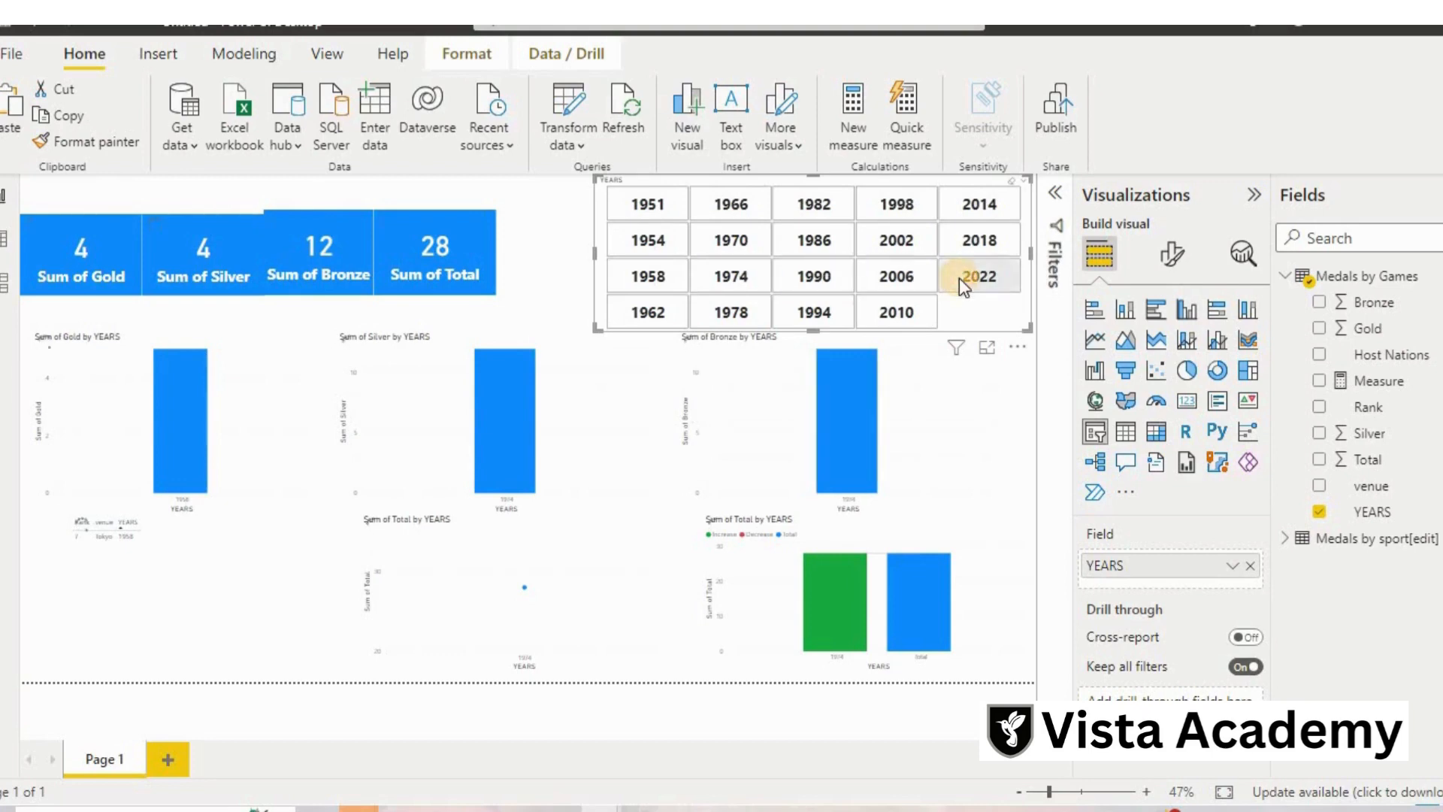
left_click(1016, 184)
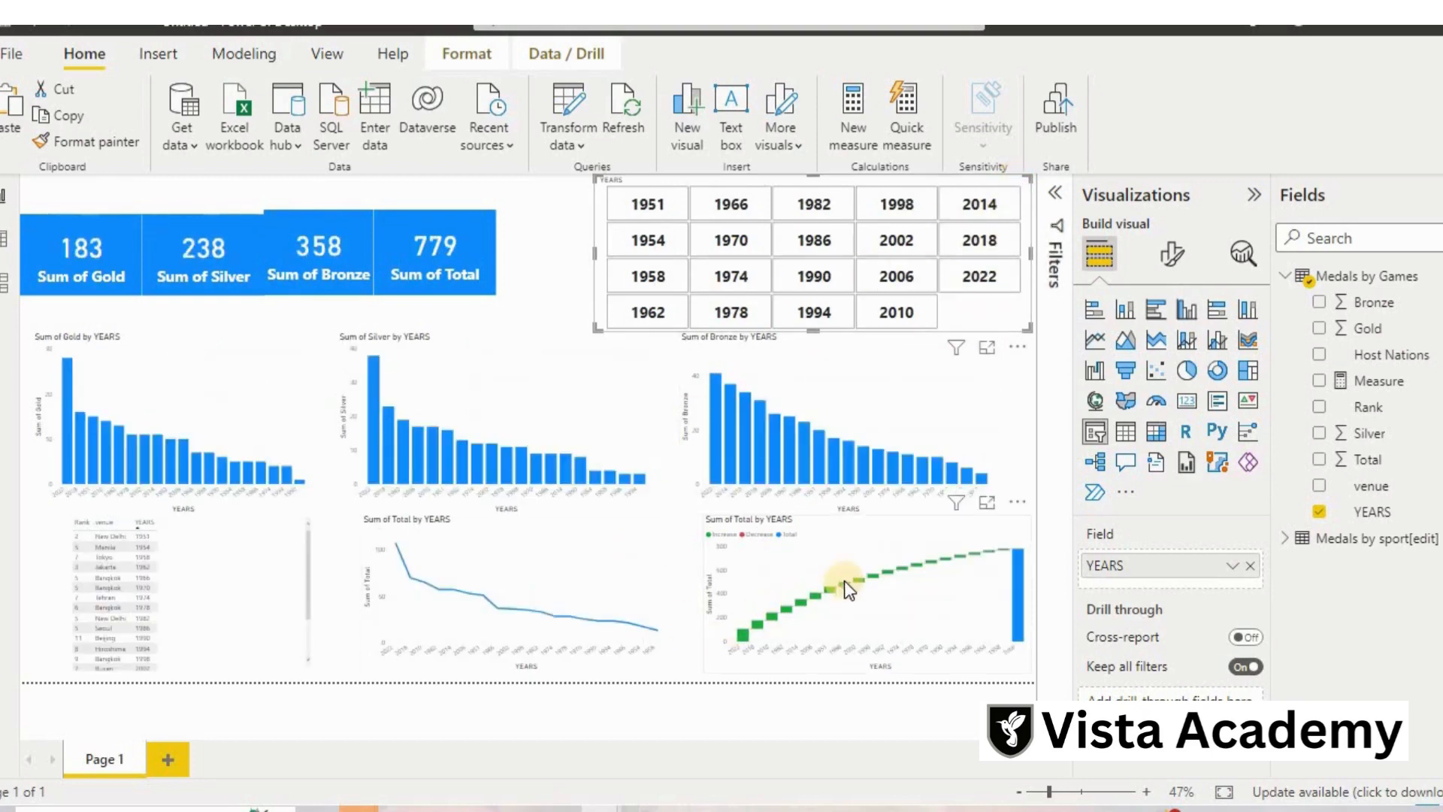
Examine the Sum of Total by YEARS waterfall chart in focus mode, return to the report and deselect the chart.
left_click(986, 502)
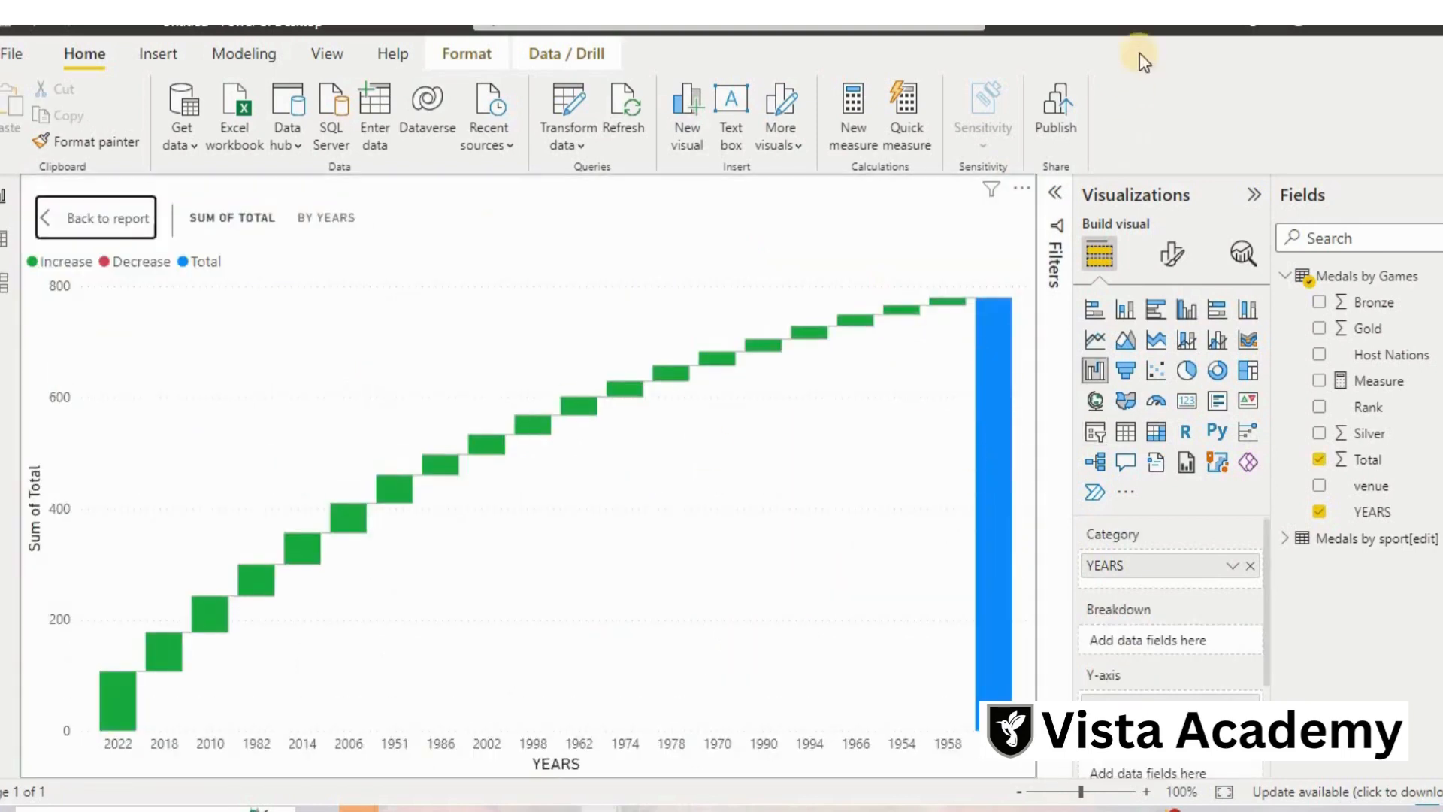
mouse_move(955, 302)
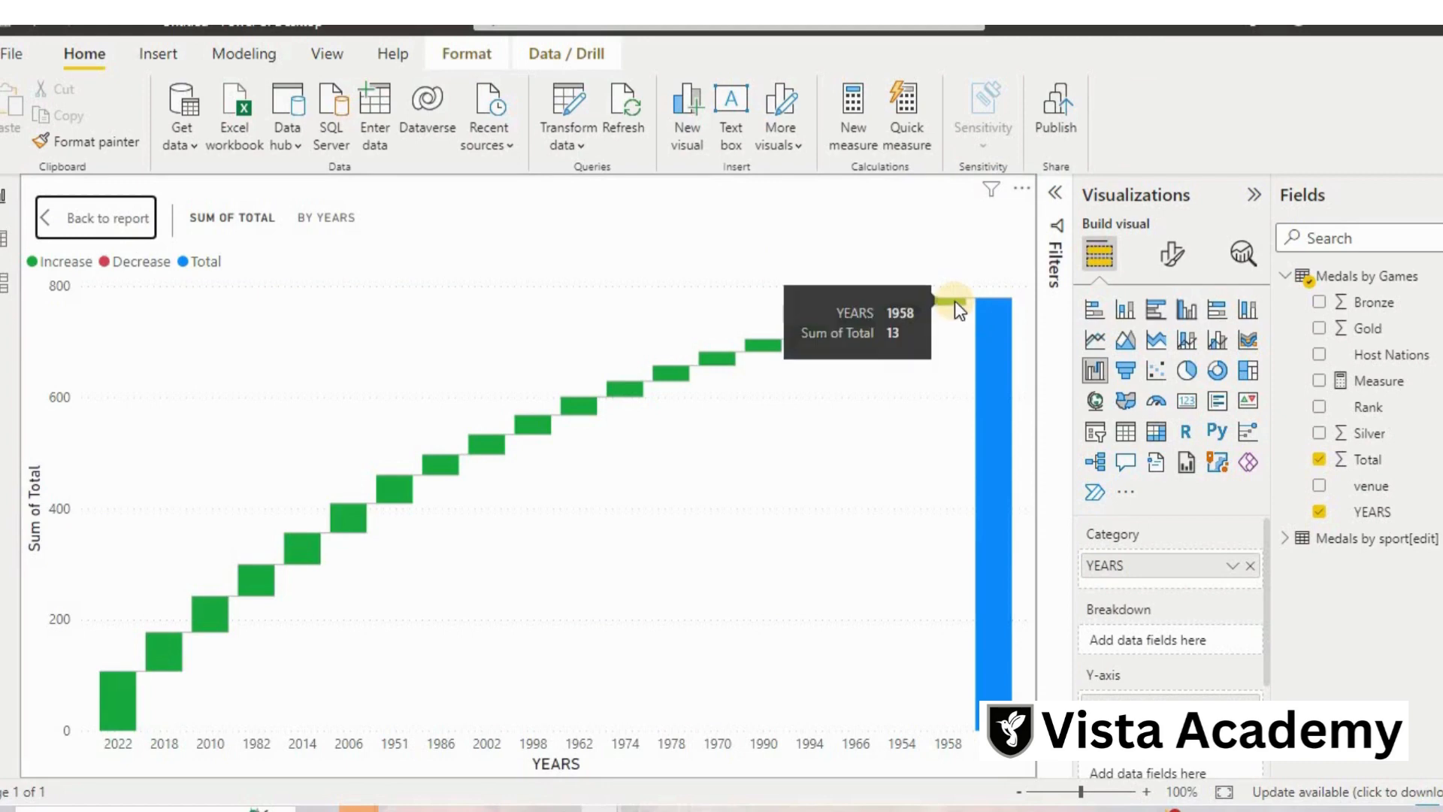
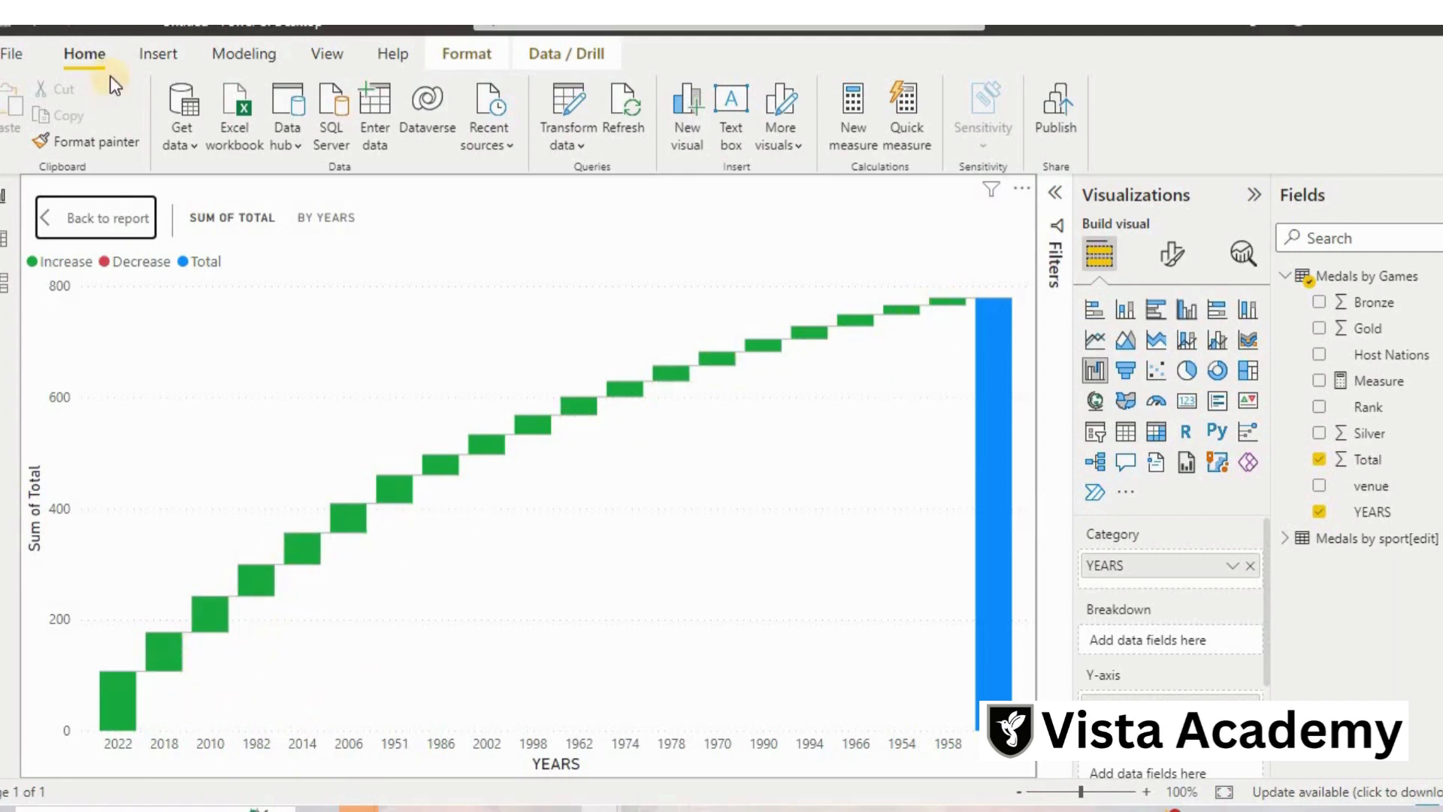
left_click(51, 219)
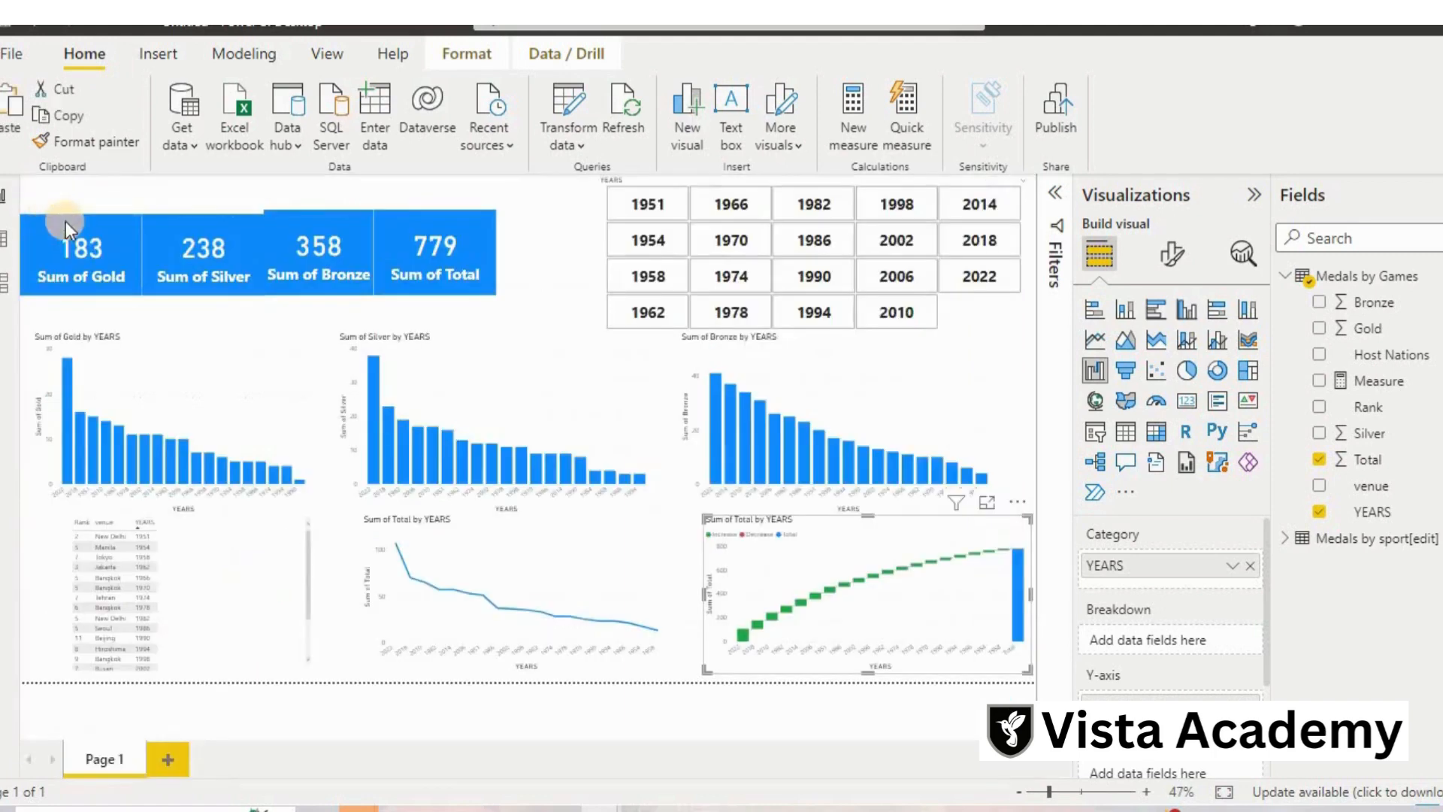
left_click(543, 272)
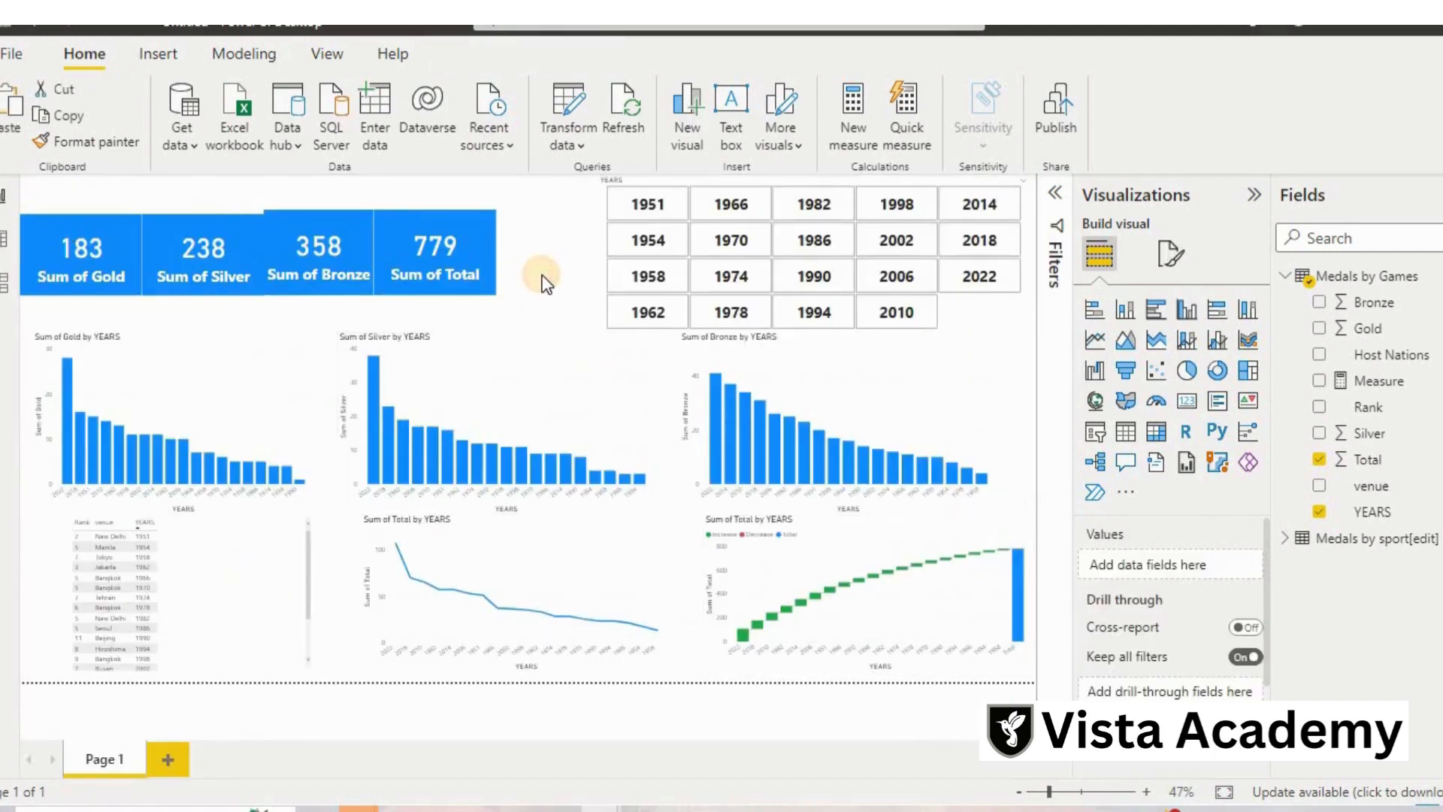
Set the background color of the Sum of Gold by YEARS column chart to light gray.
left_click(287, 419)
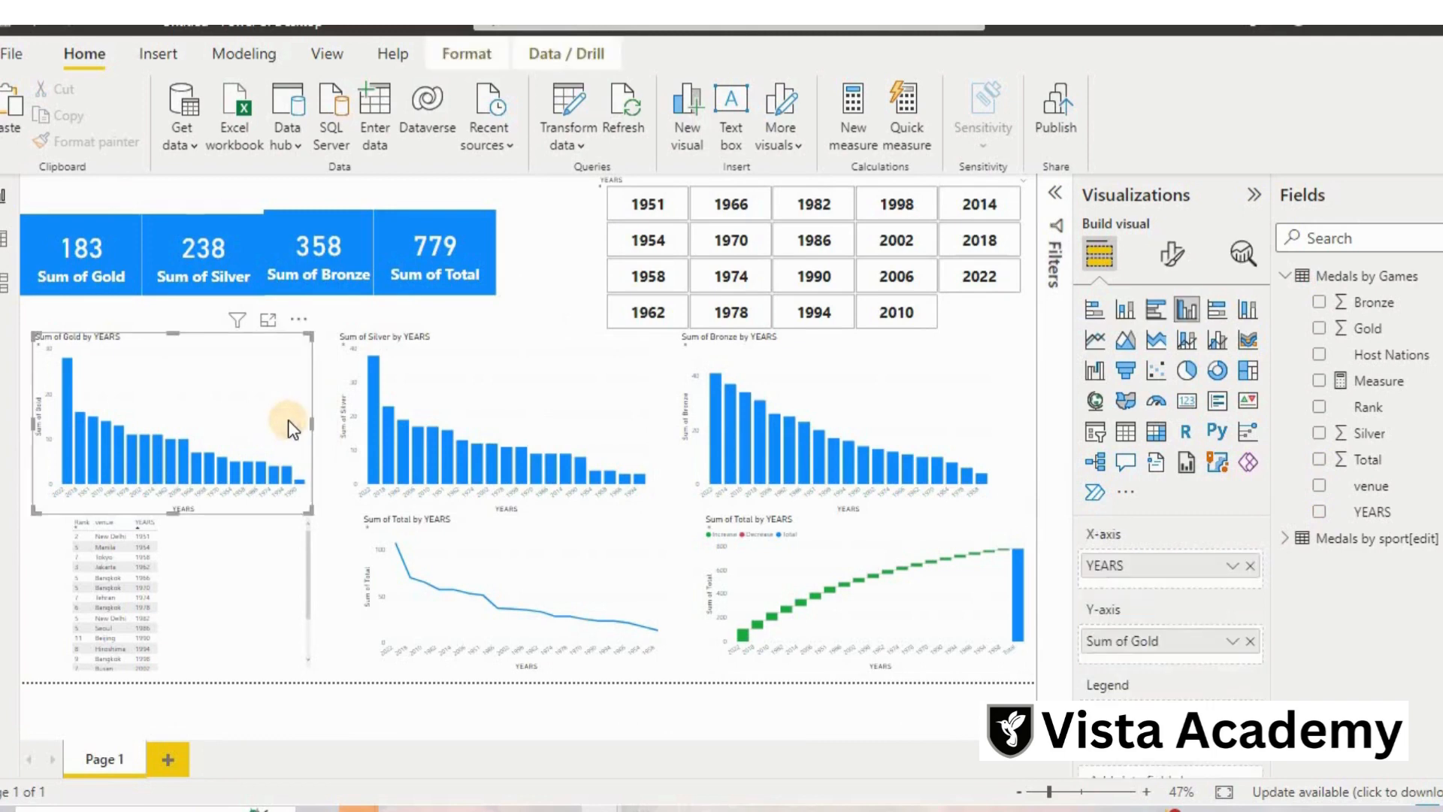
left_click(1171, 255)
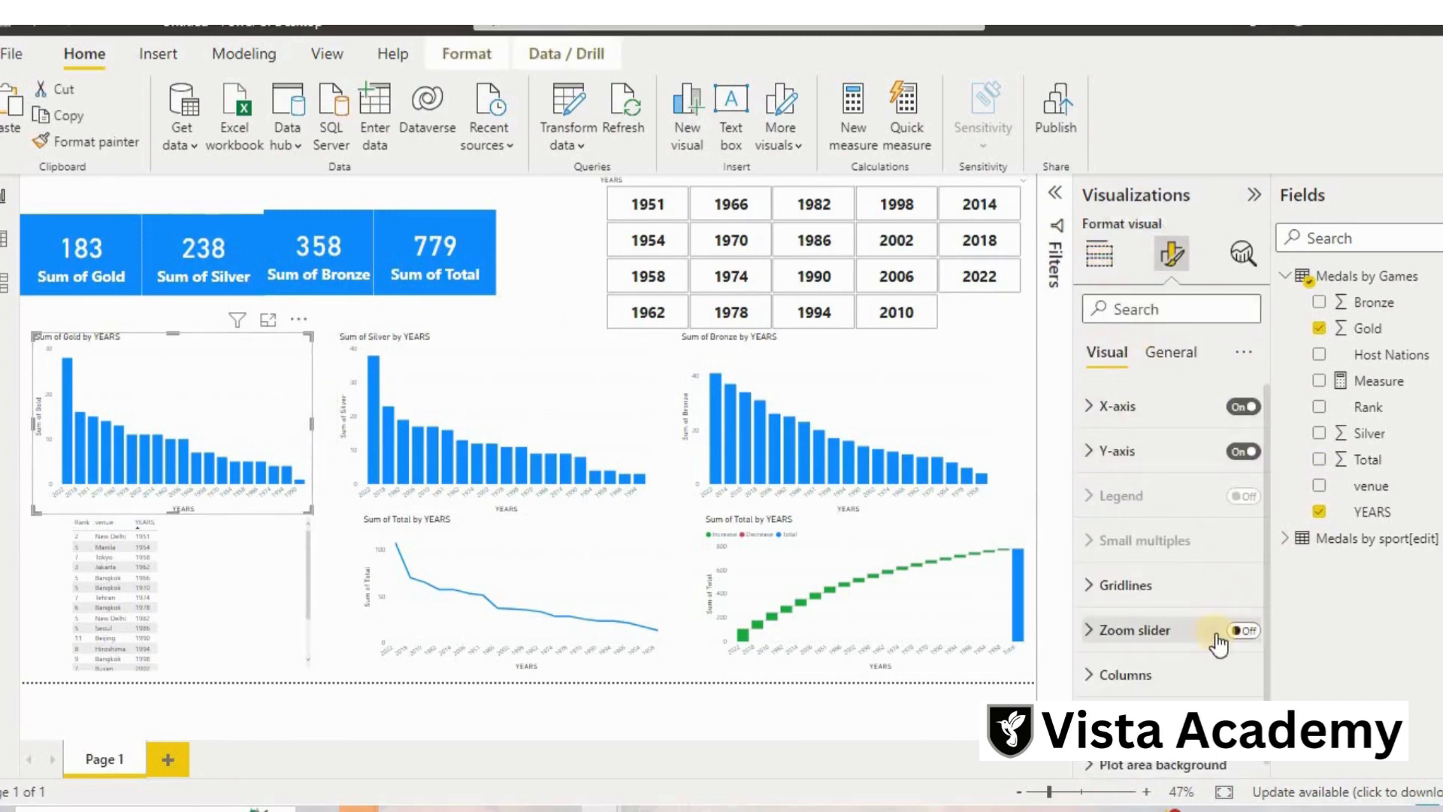
left_click(1196, 674)
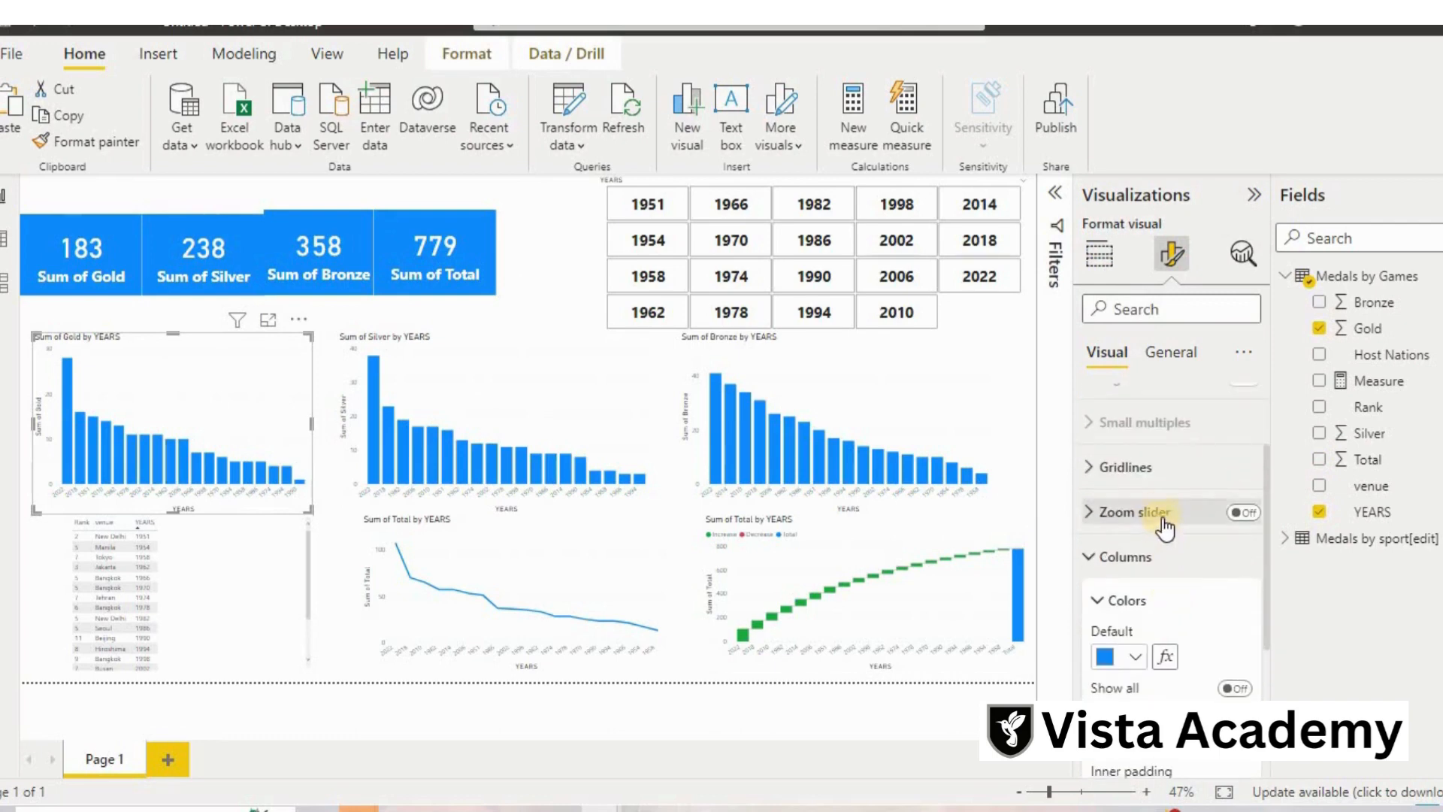
left_click(1165, 469)
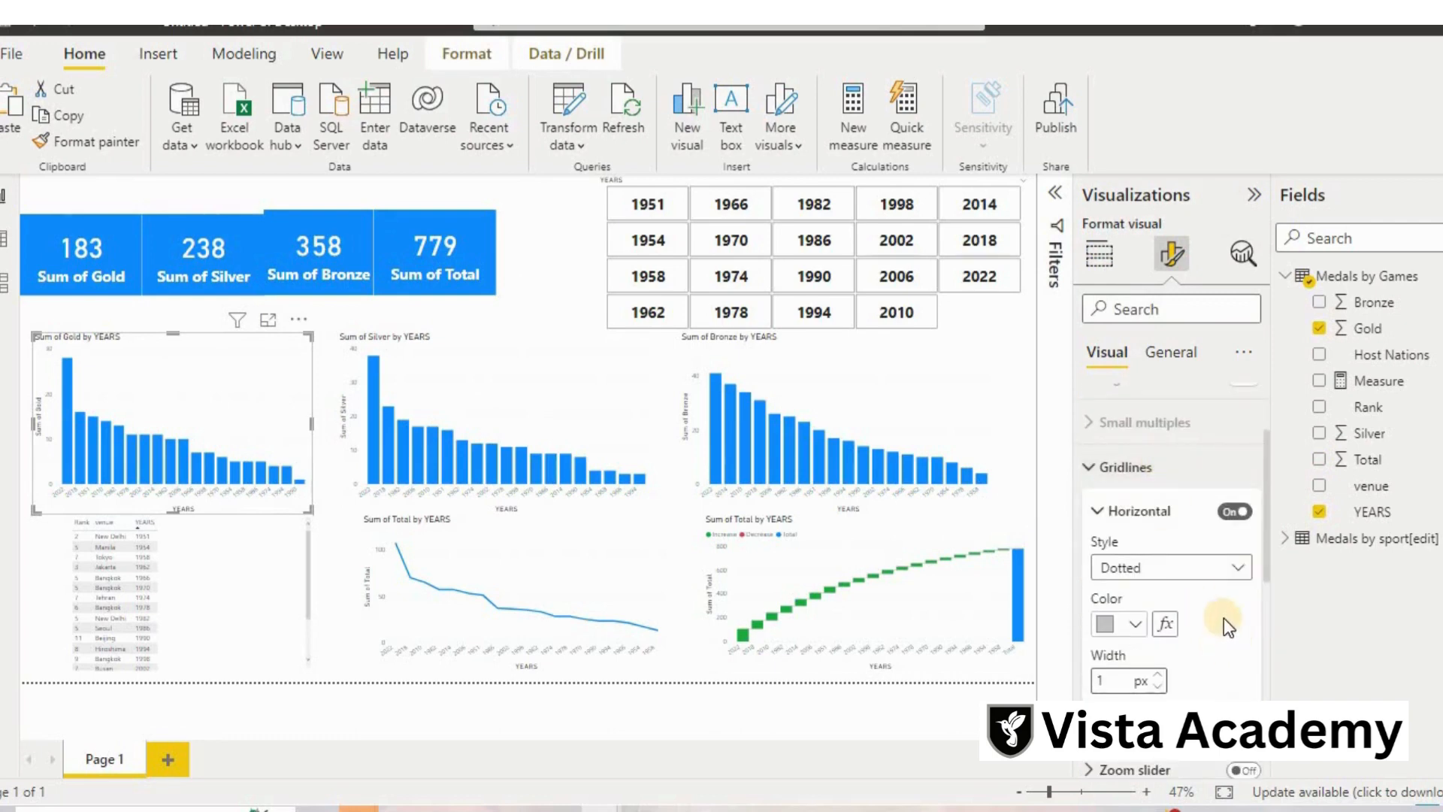
scroll(1223, 618, "down", 2)
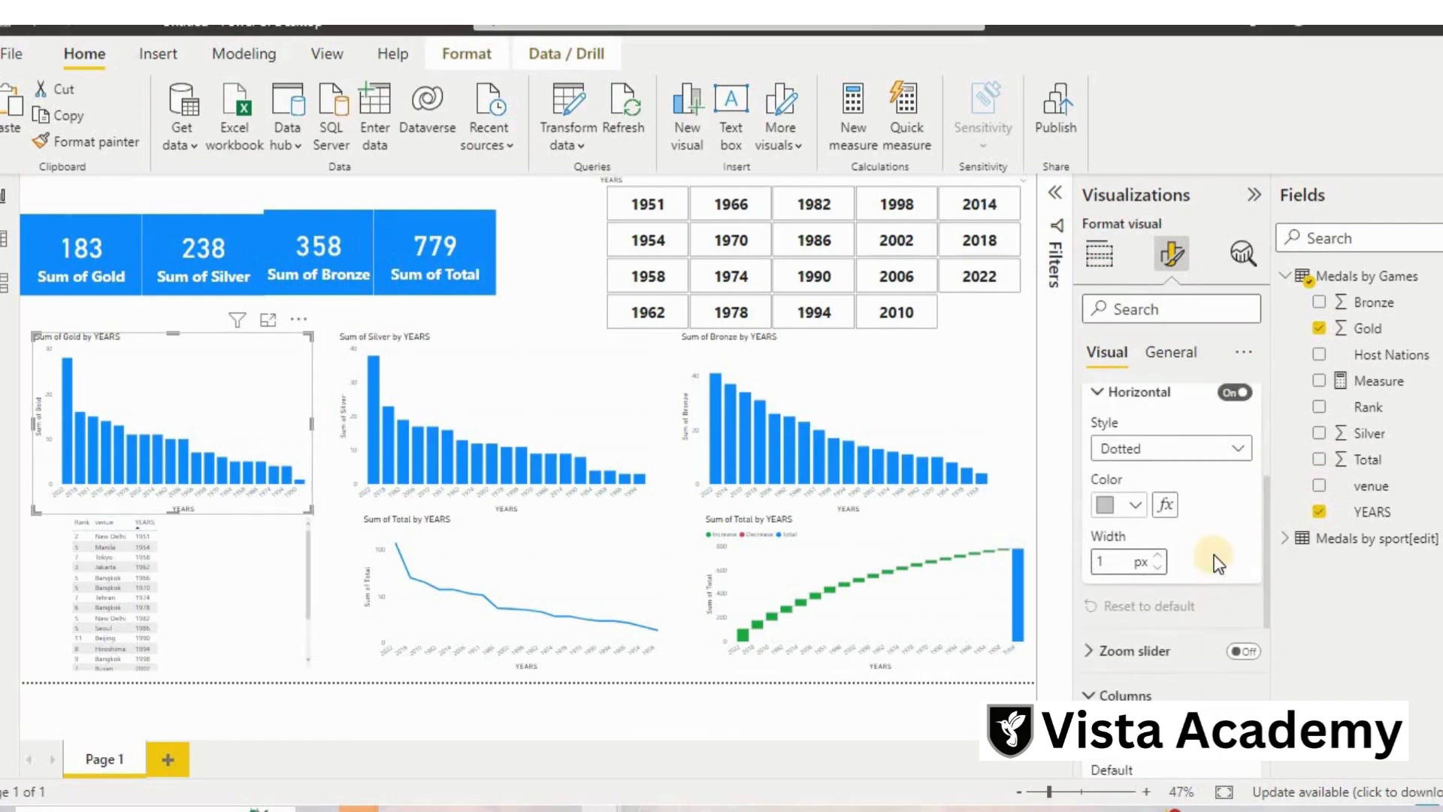
left_click(1175, 350)
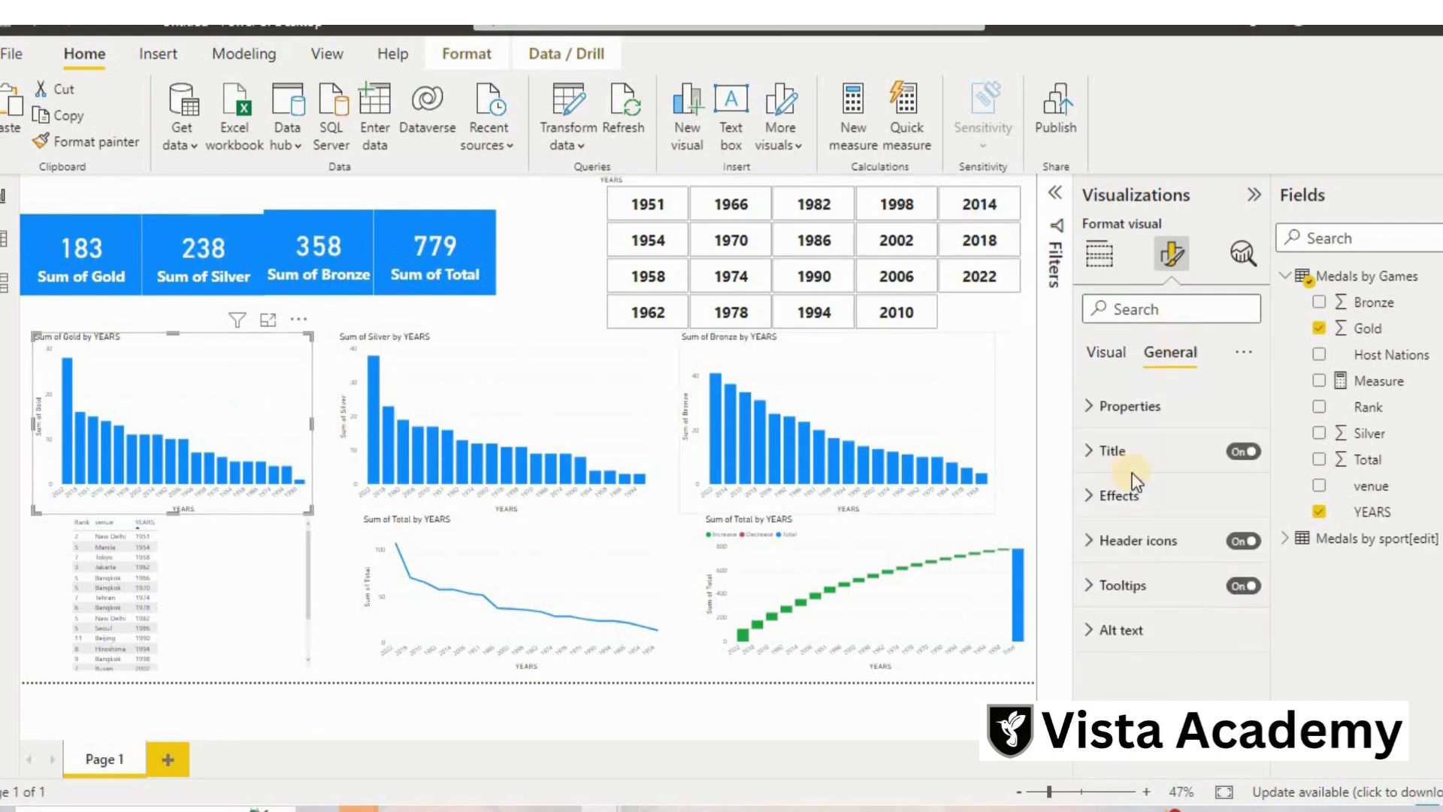
left_click(1117, 494)
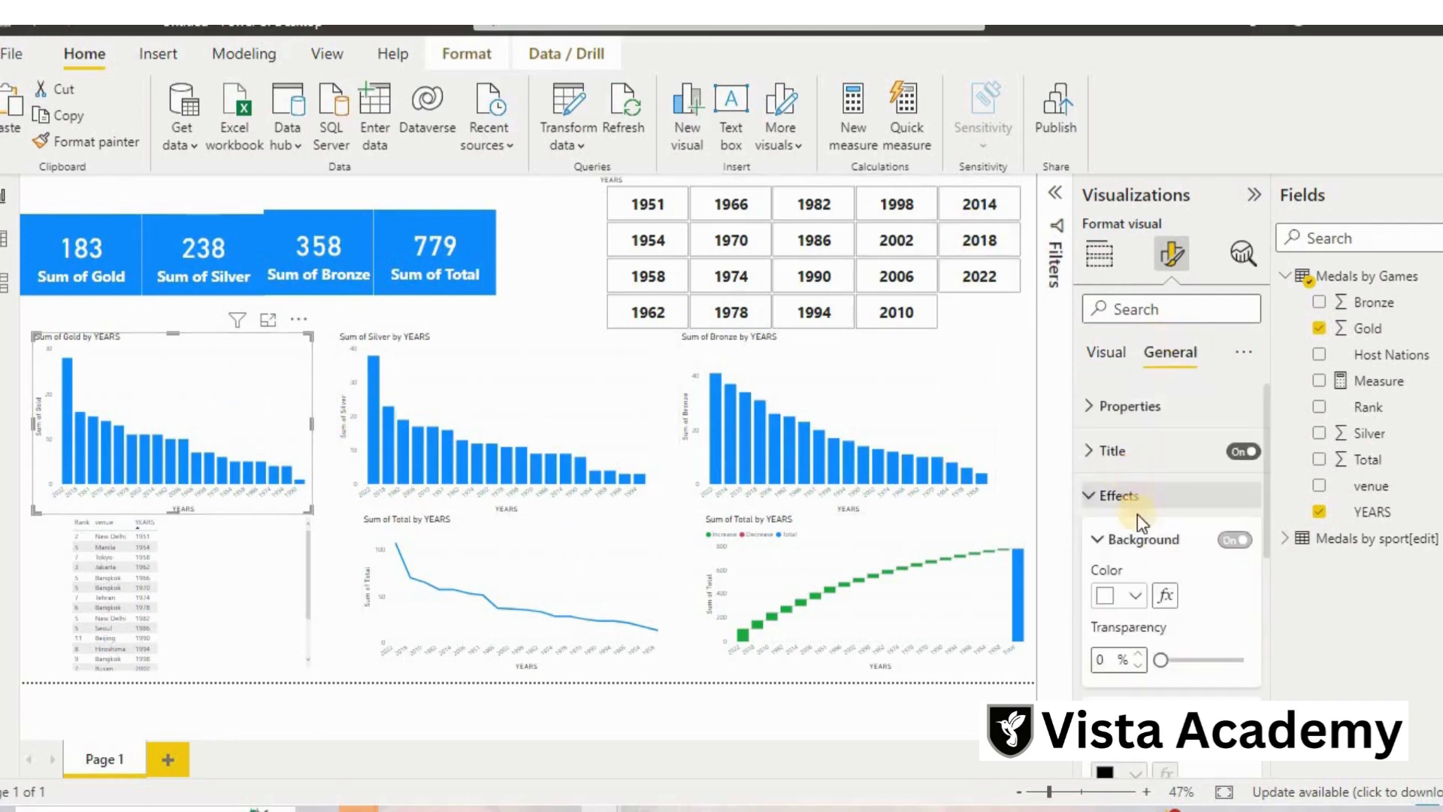
left_click(1133, 596)
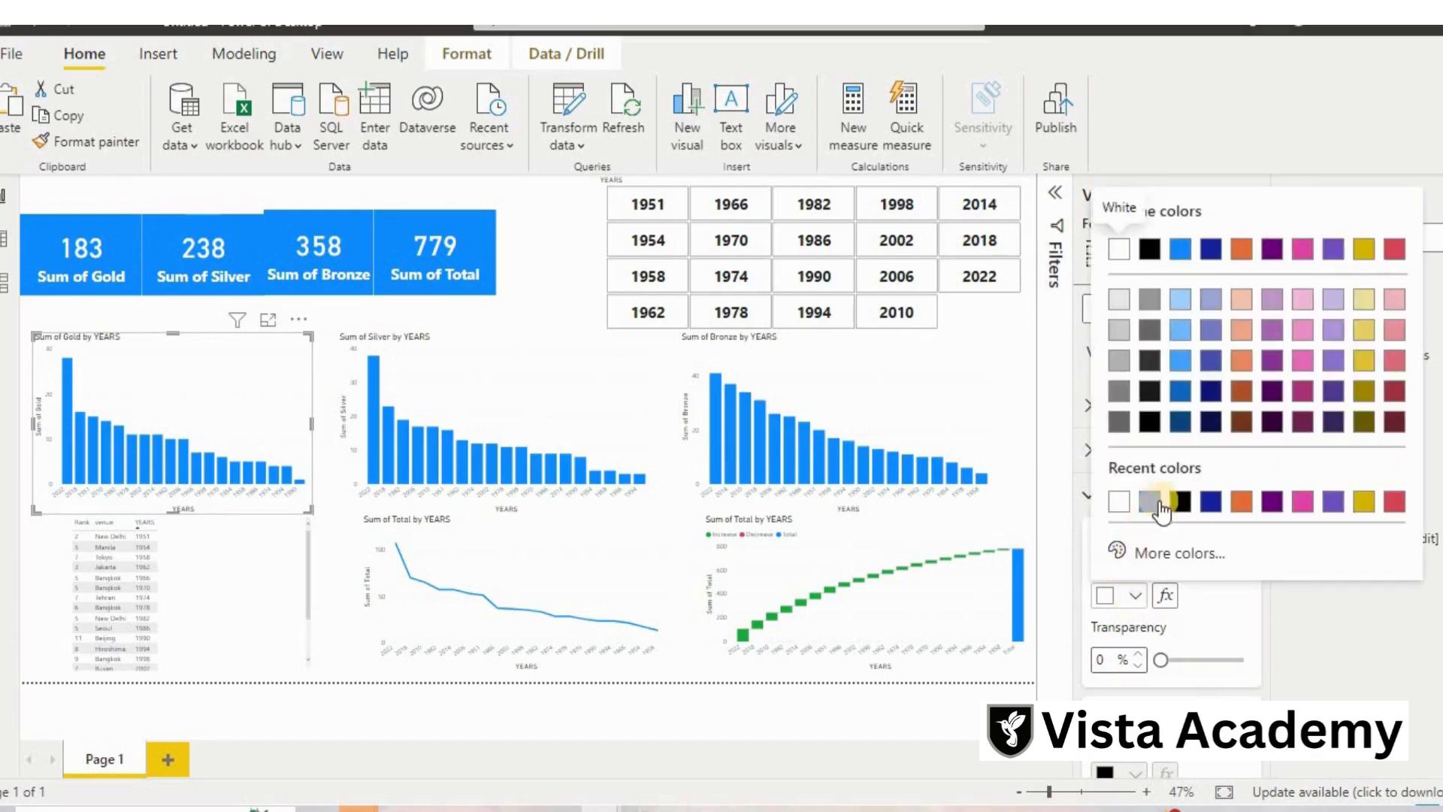
left_click(1120, 334)
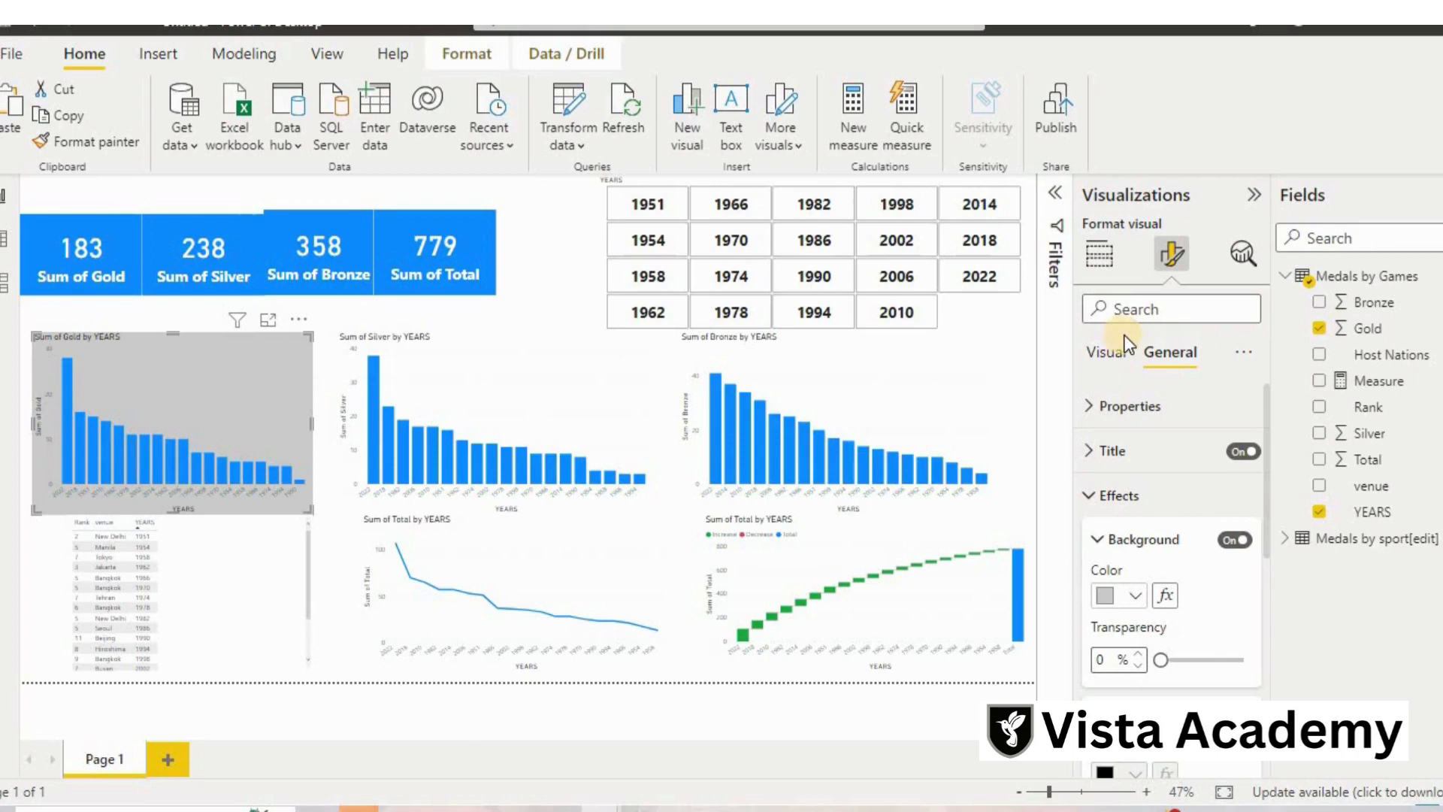
Turn on data labels for the Sum of Gold by YEARS column chart.
left_click(1098, 256)
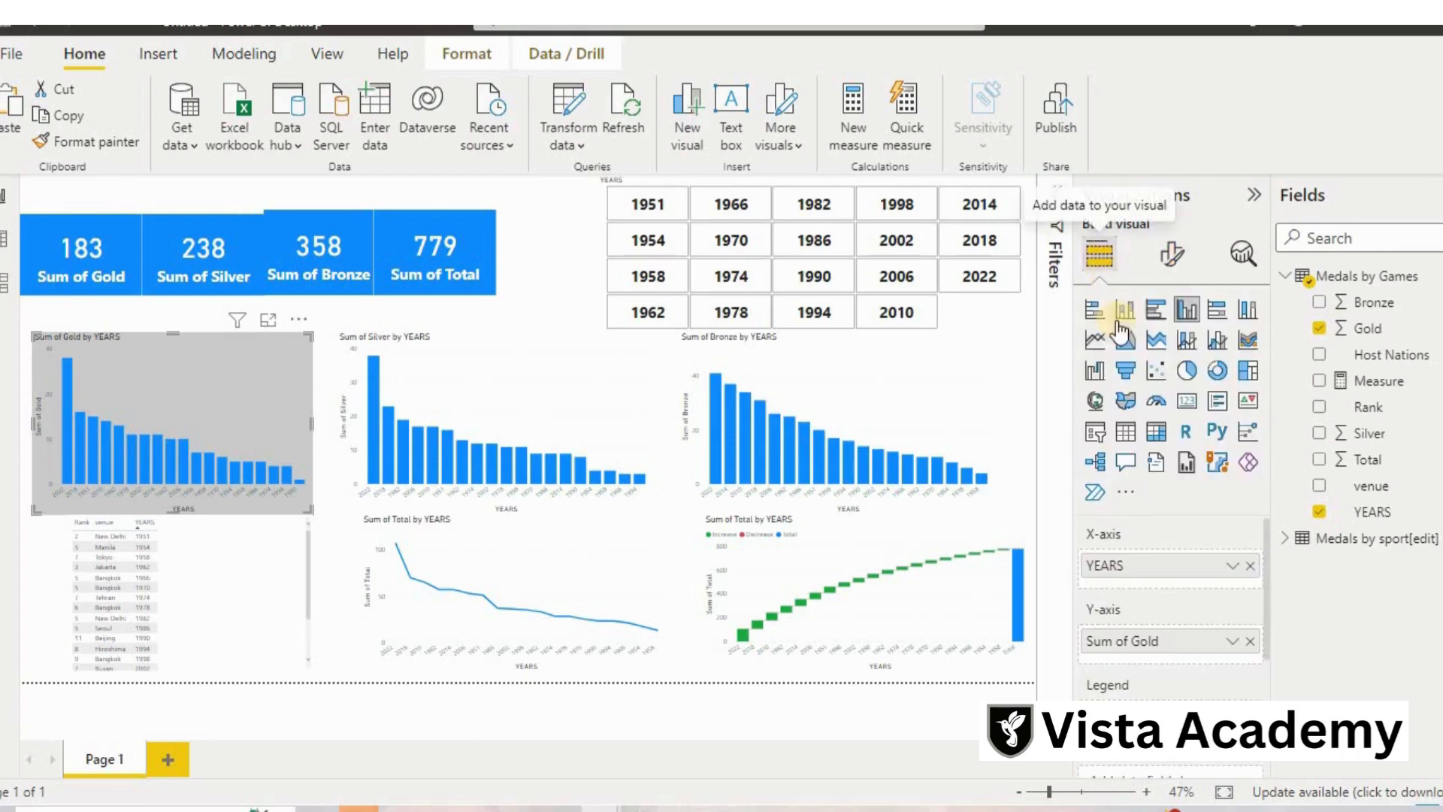
left_click(1171, 256)
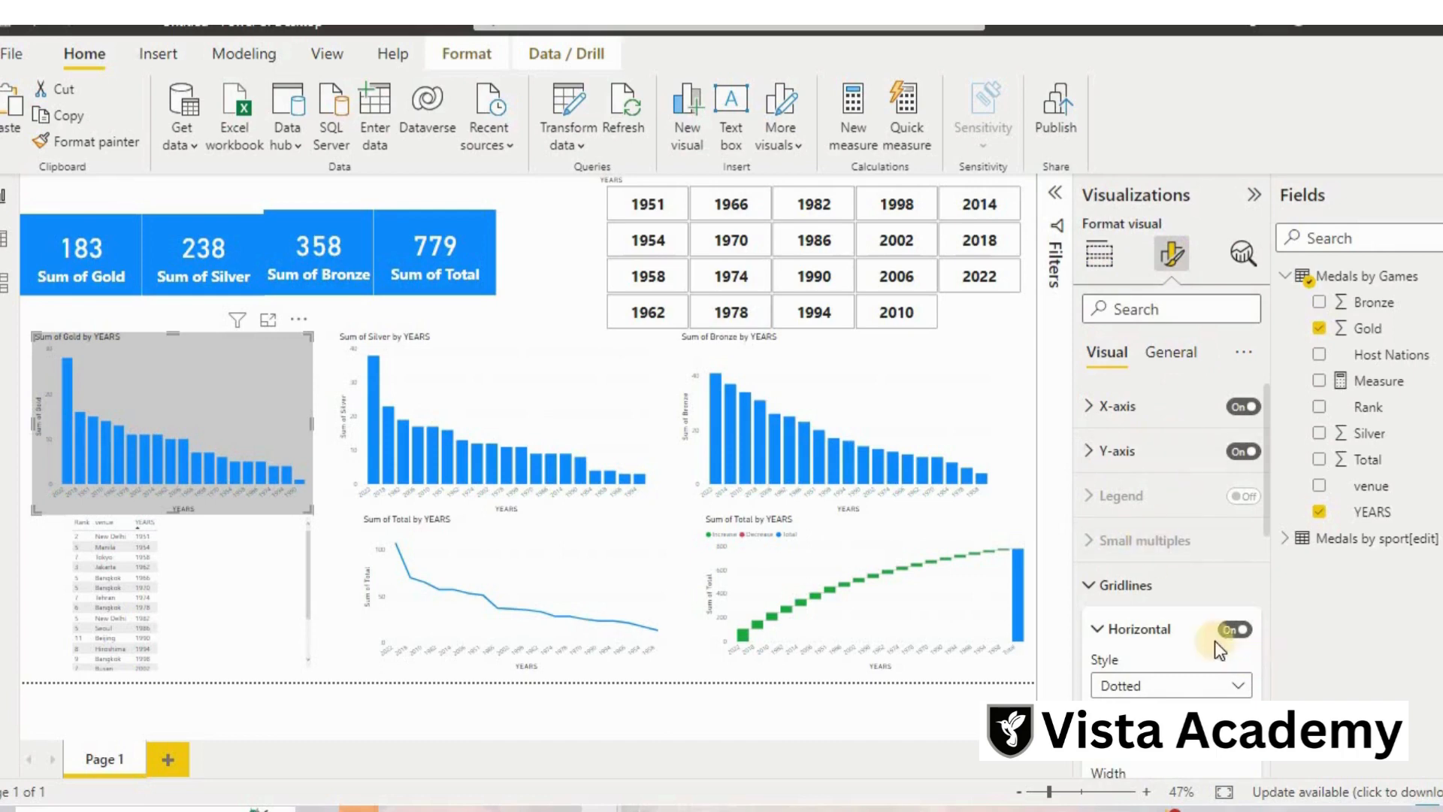
scroll(1185, 601, "down", 3)
scroll(1184, 599, "down", 5)
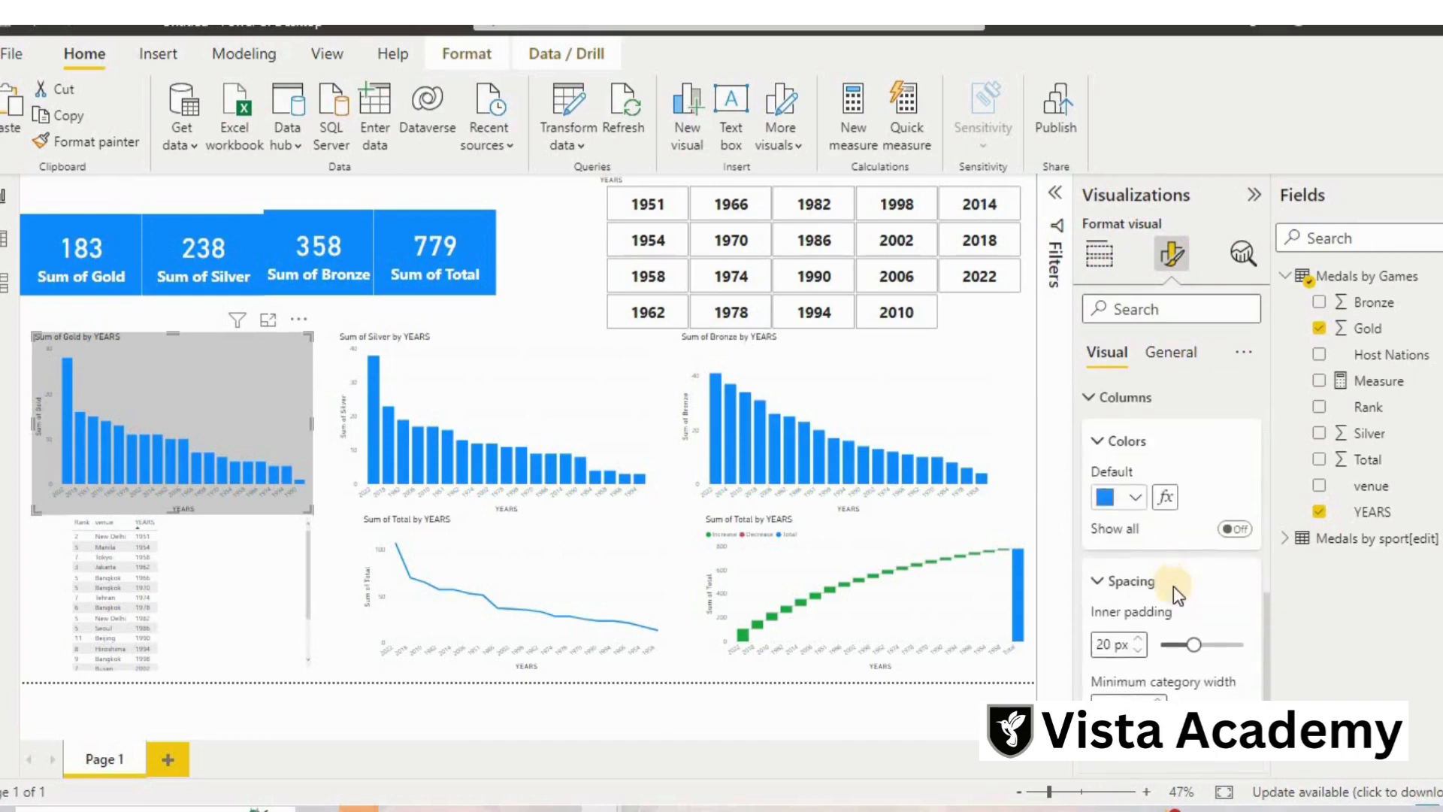
scroll(1175, 590, "up", 2)
scroll(1174, 590, "down", 2)
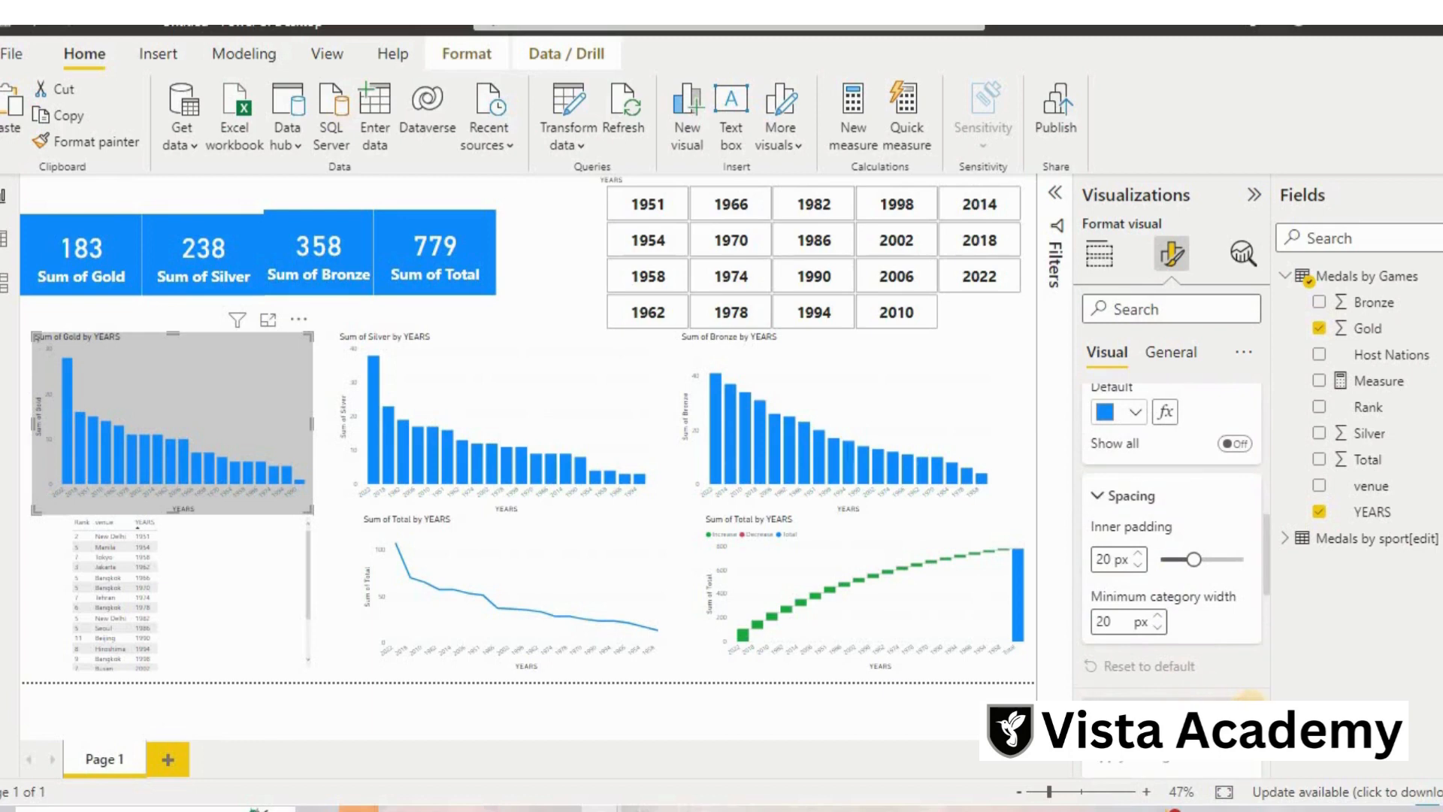
left_click(1248, 709)
scroll(1217, 677, "down", 3)
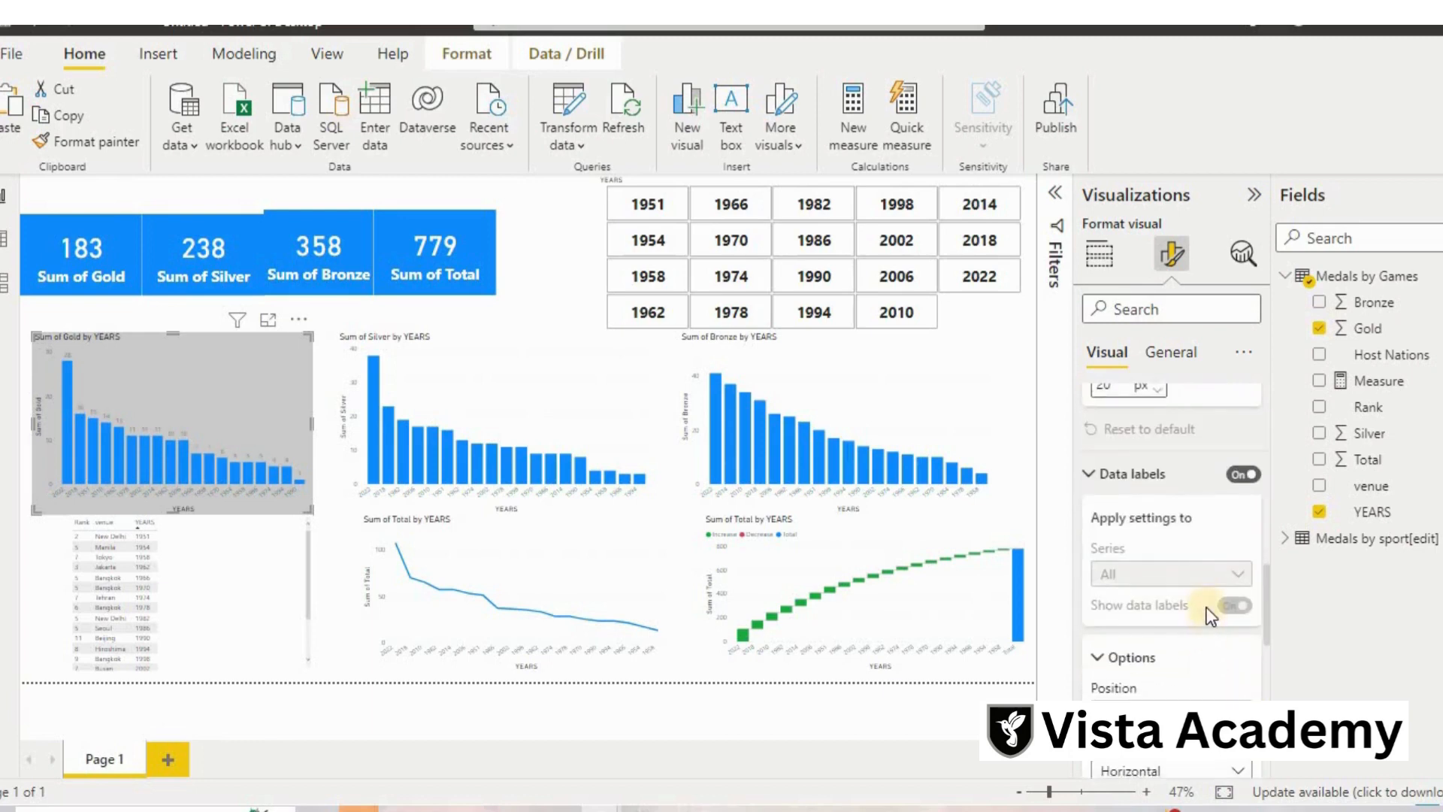
Set the data label values of the Sum of Gold chart to font size 18 and bold.
scroll(1203, 609, "down", 5)
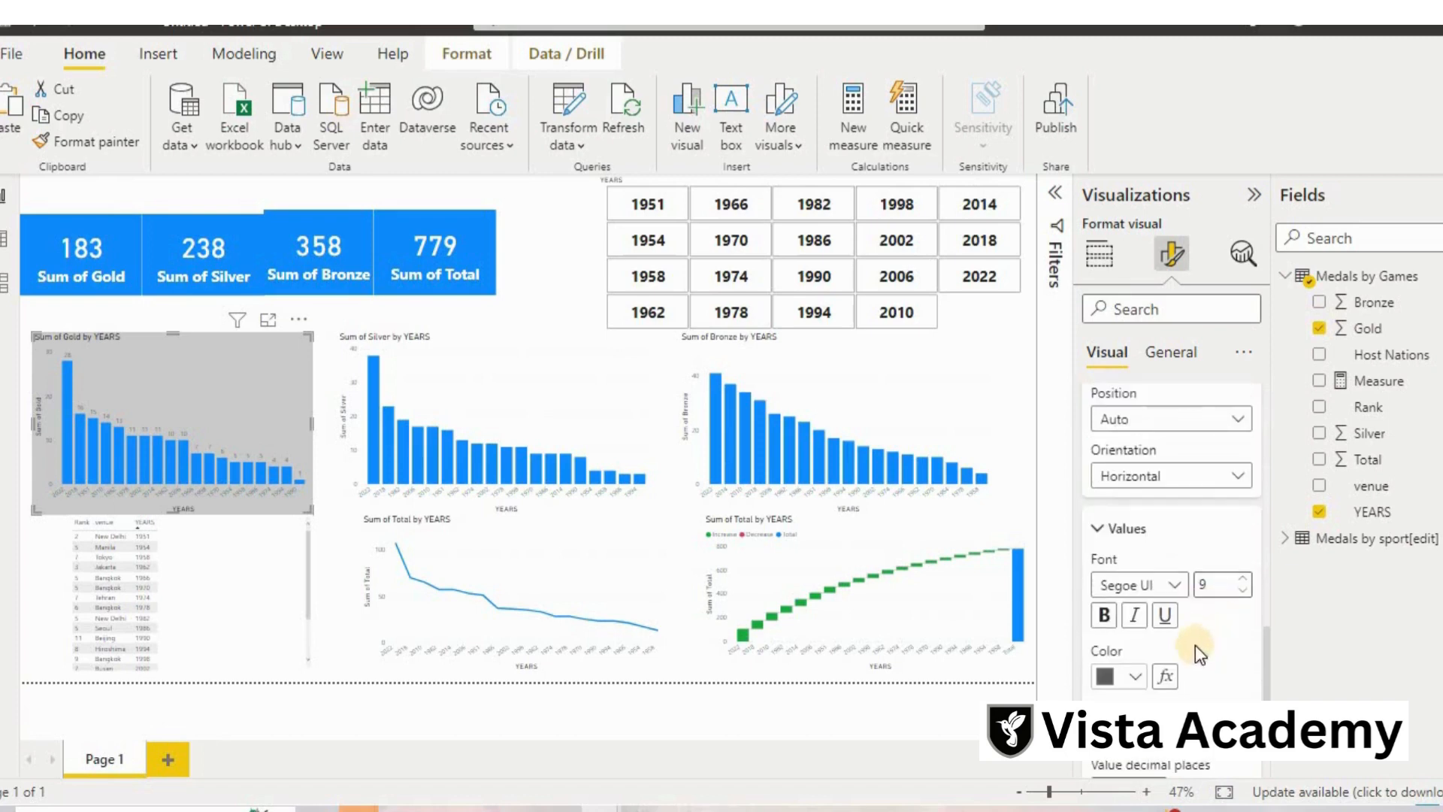
left_click(1226, 582)
type("22")
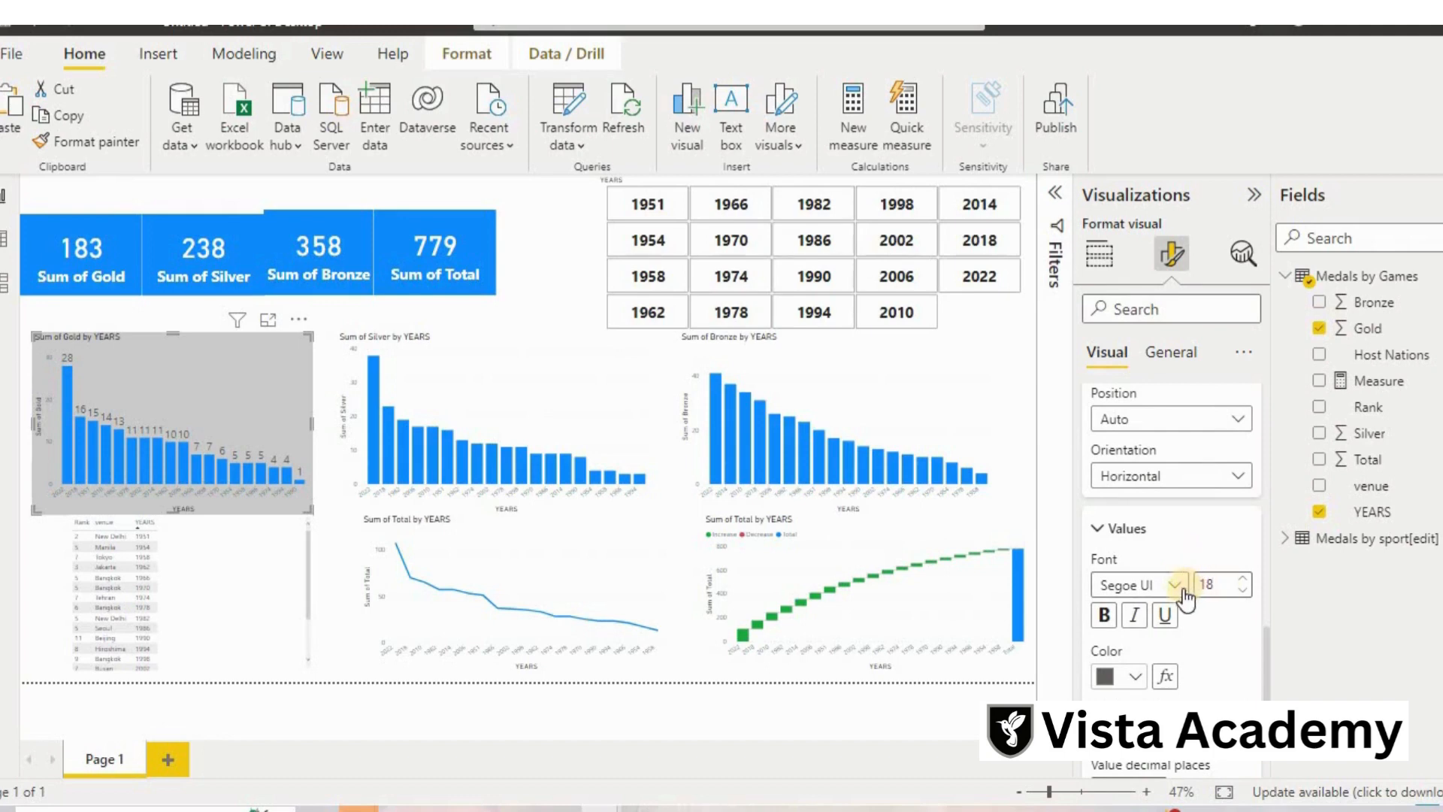
left_click(1101, 614)
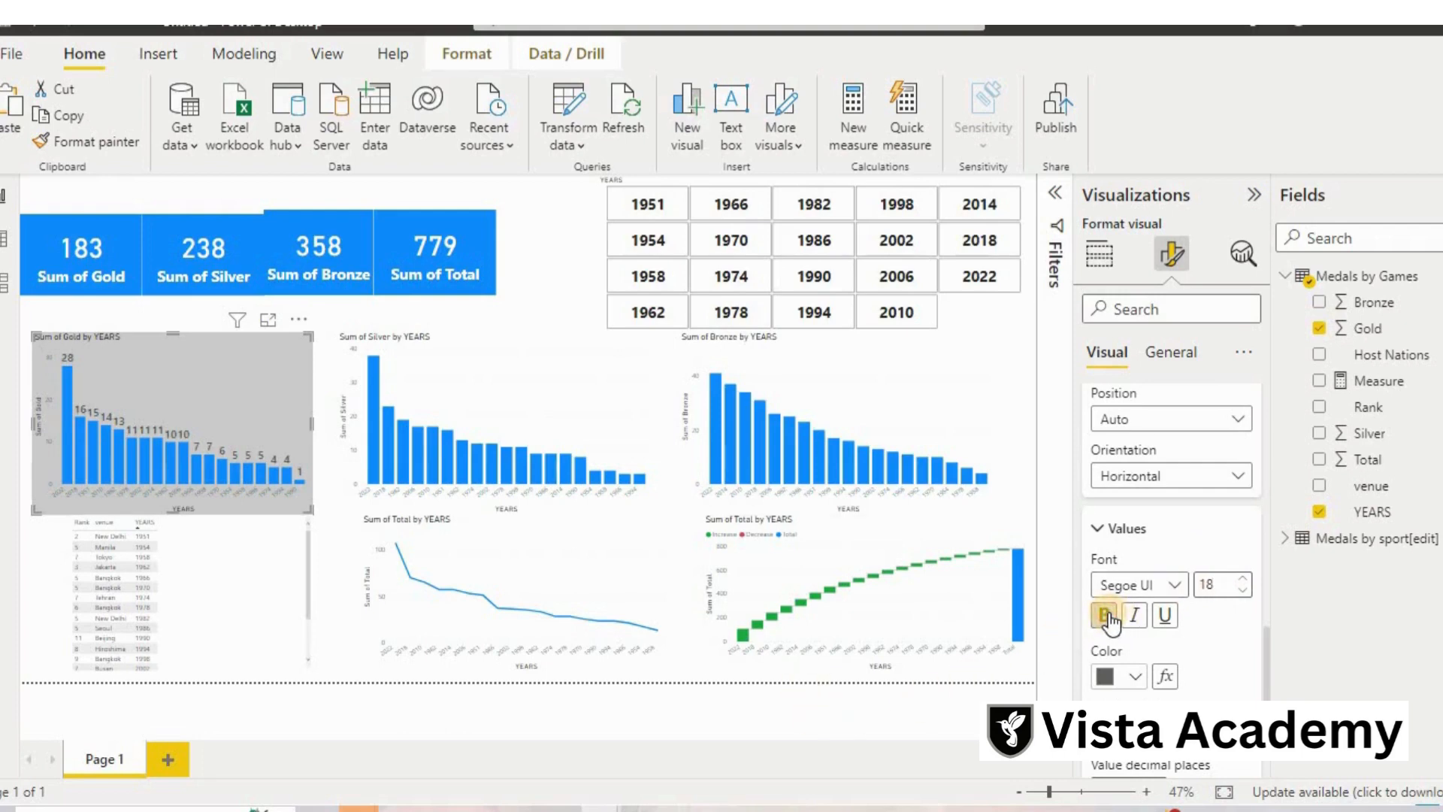
left_click(191, 534)
left_click(120, 386)
Make the Sum of Gold chart's X-axis values bold at font size 15 and set the X-axis title's font size to 15.
scroll(1169, 619, "down", 5)
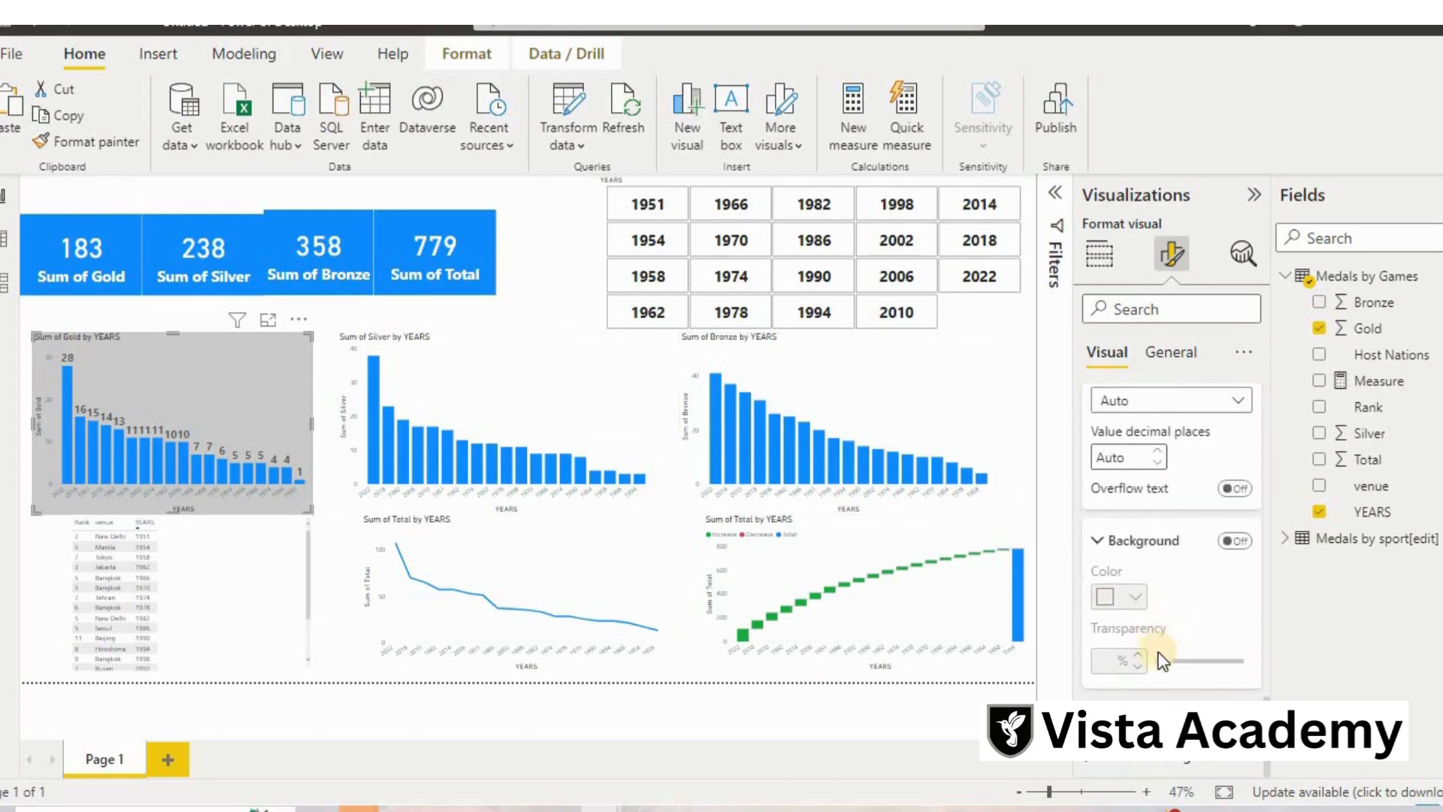
scroll(1165, 676, "up", 6)
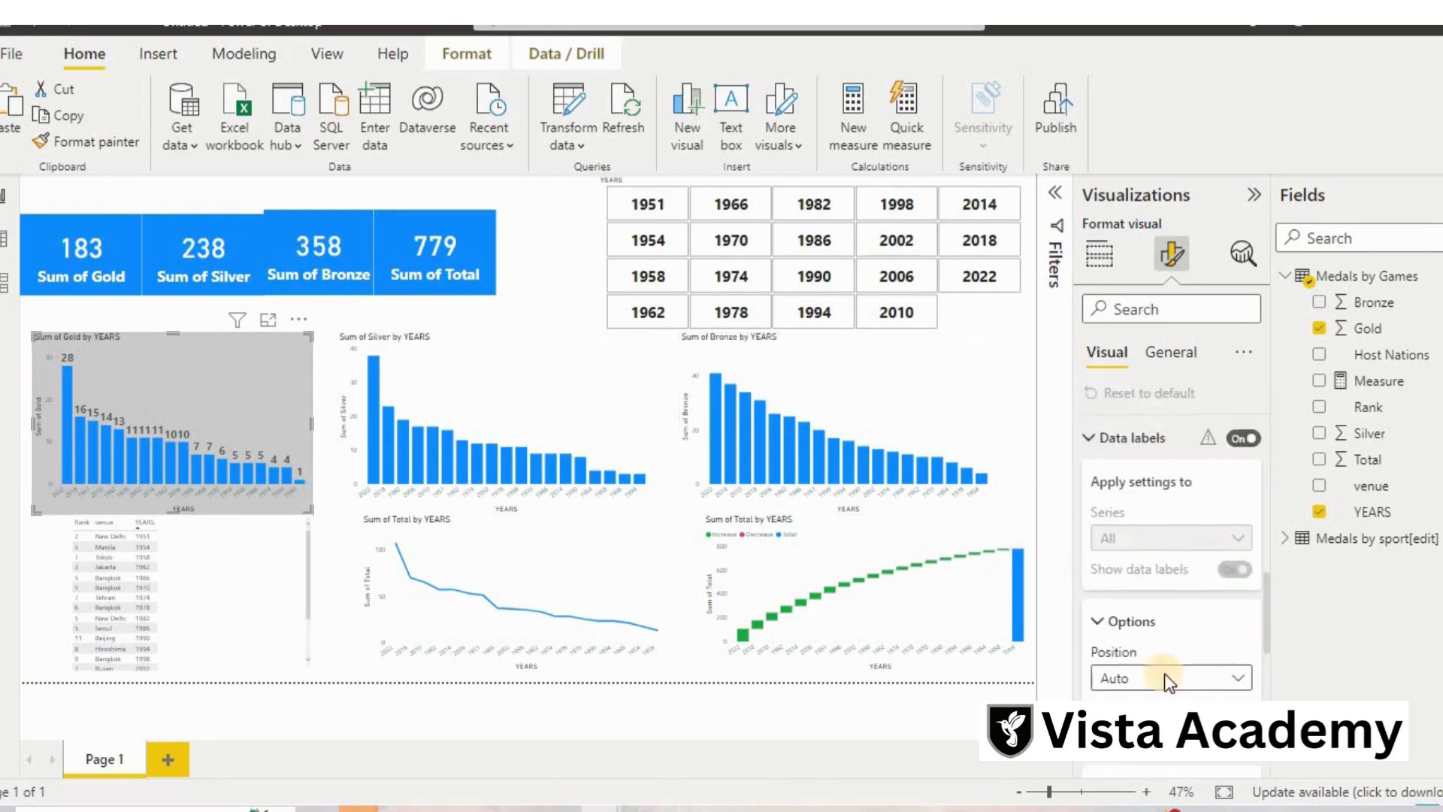
scroll(1164, 665, "up", 8)
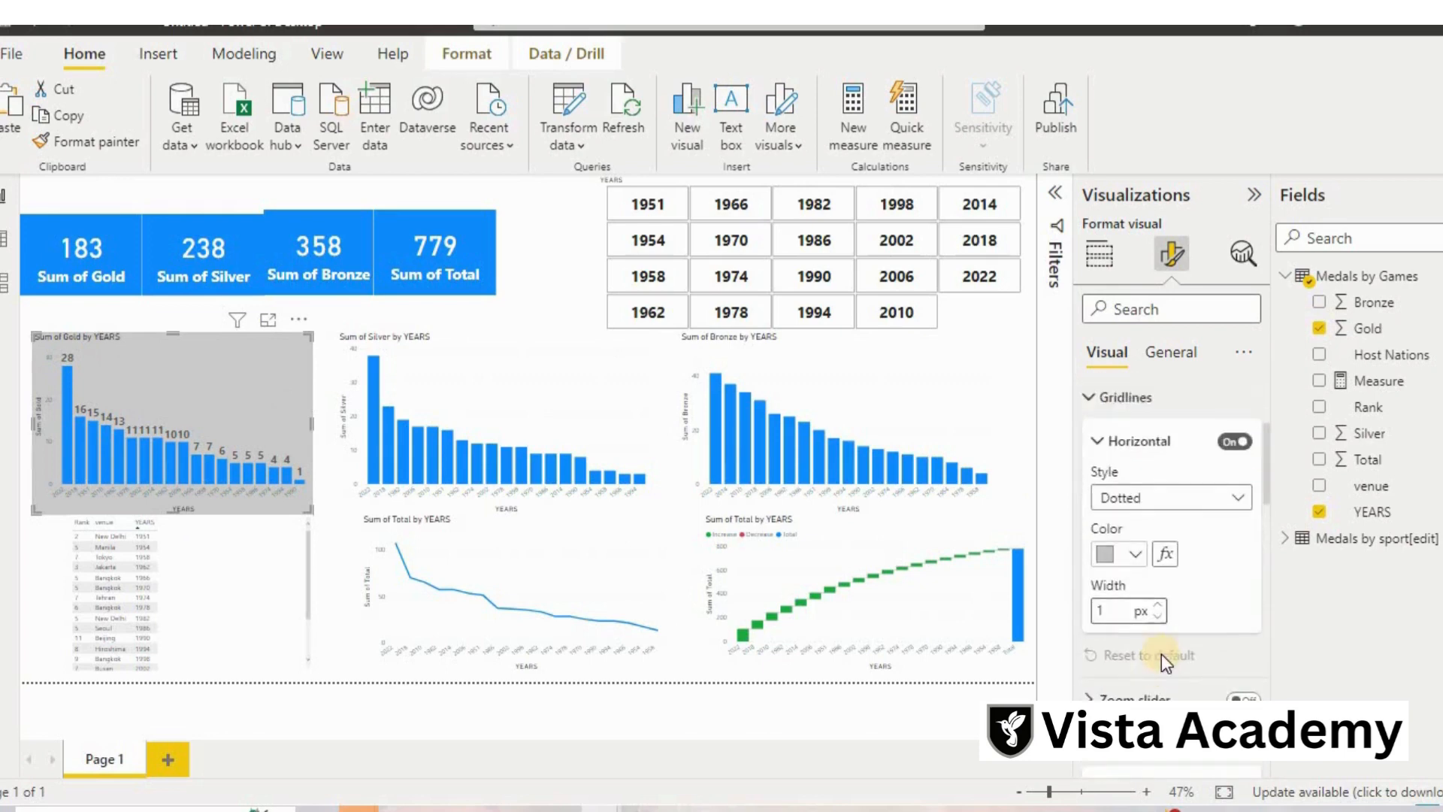
scroll(1161, 654, "up", 3)
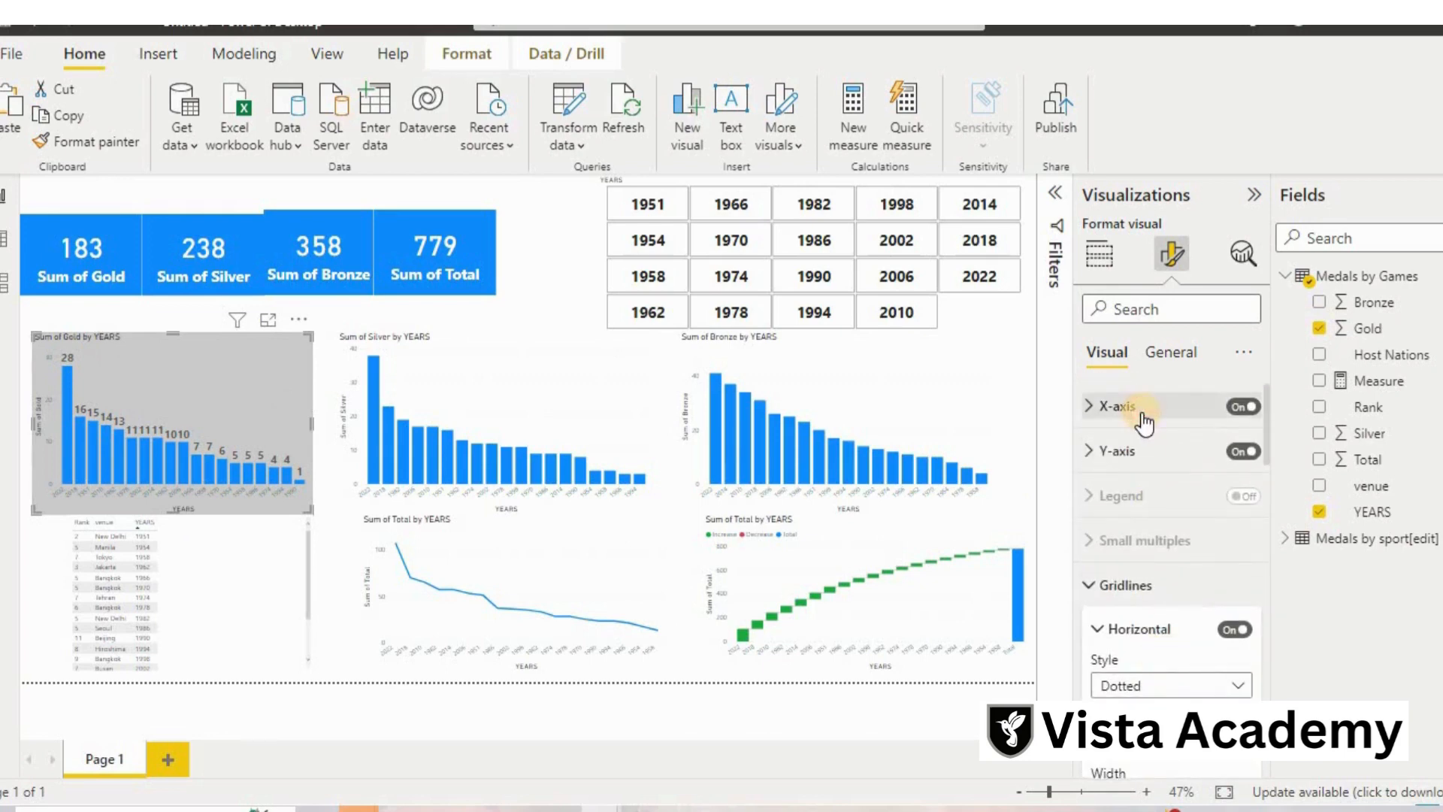
left_click(1143, 423)
left_click(1212, 503)
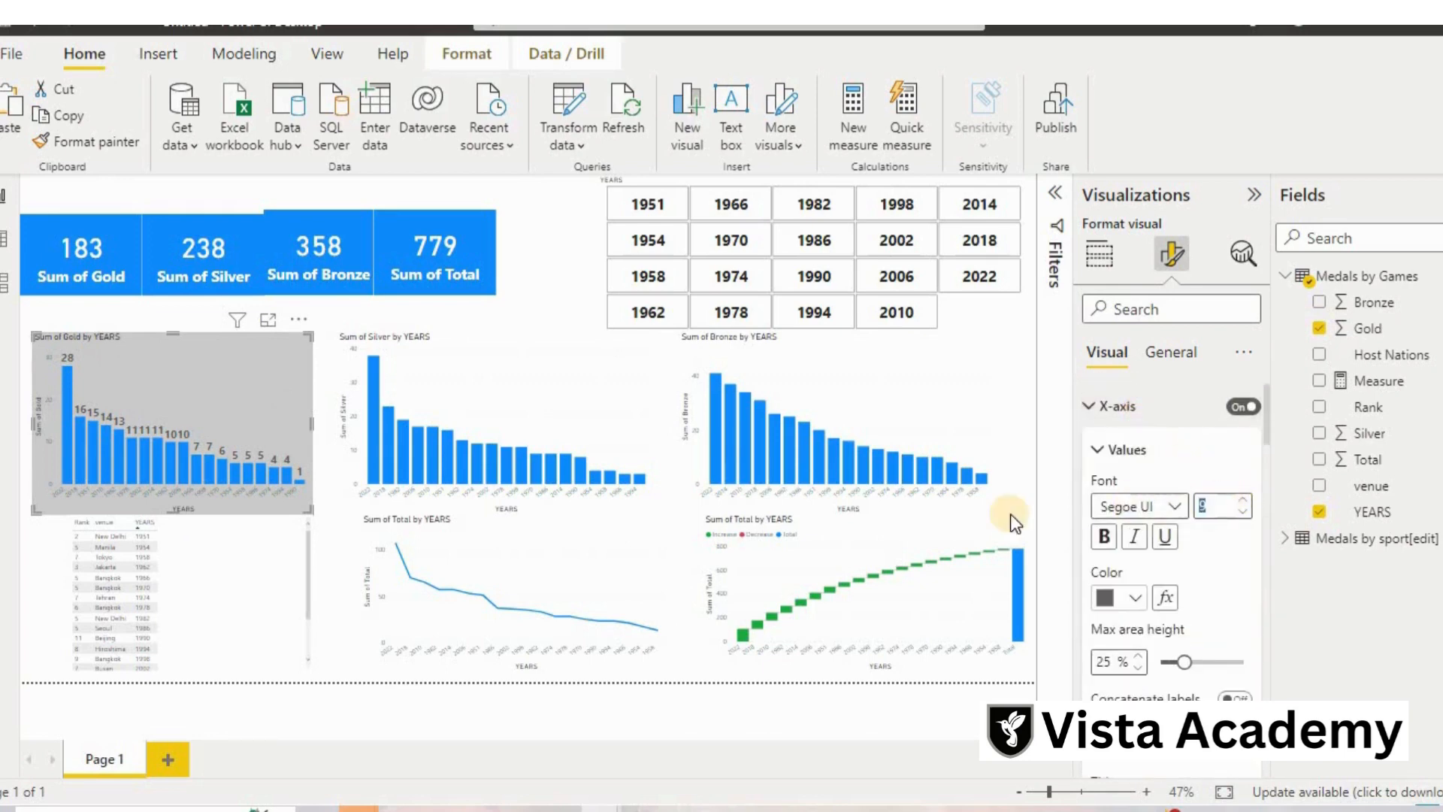
type("18")
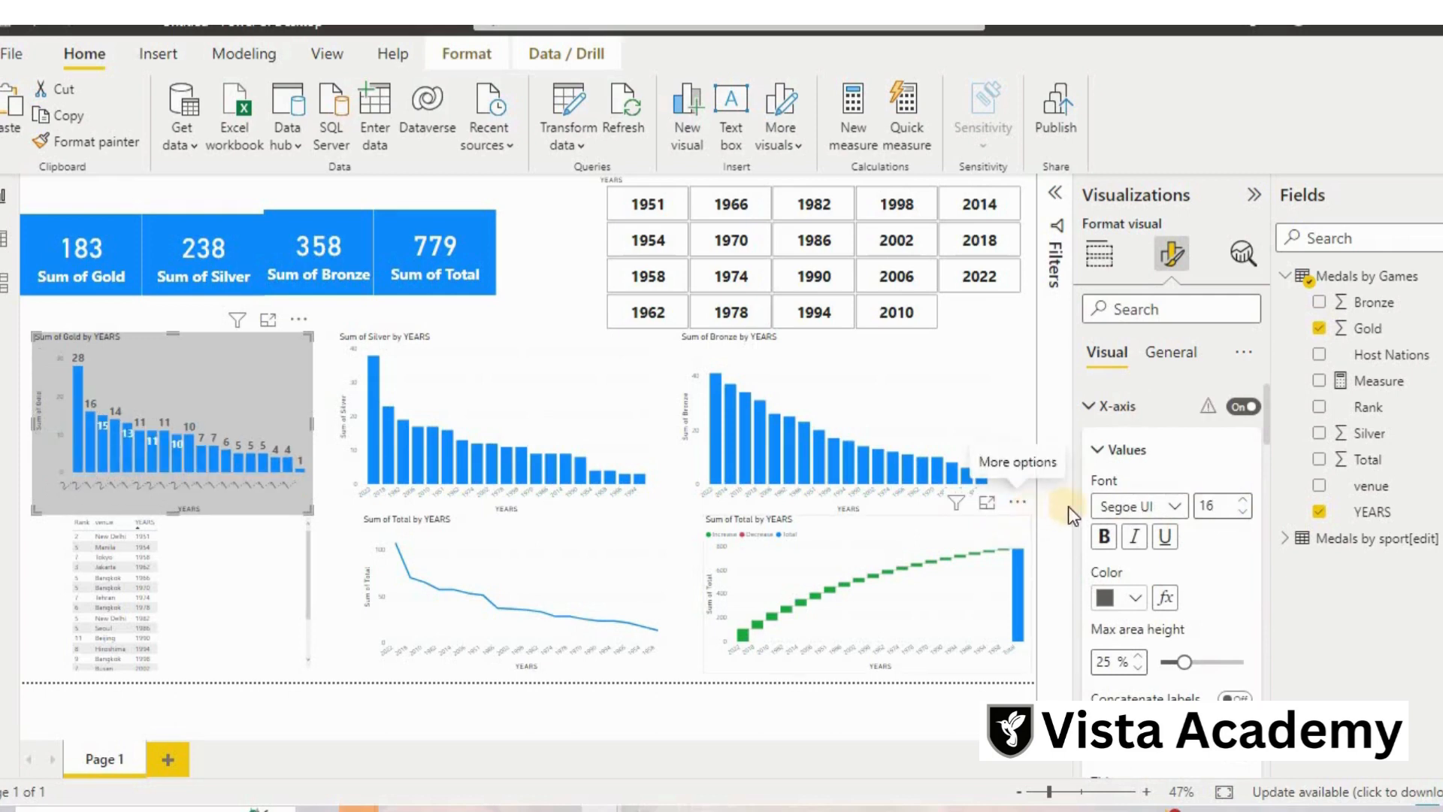
key("BackSpace")
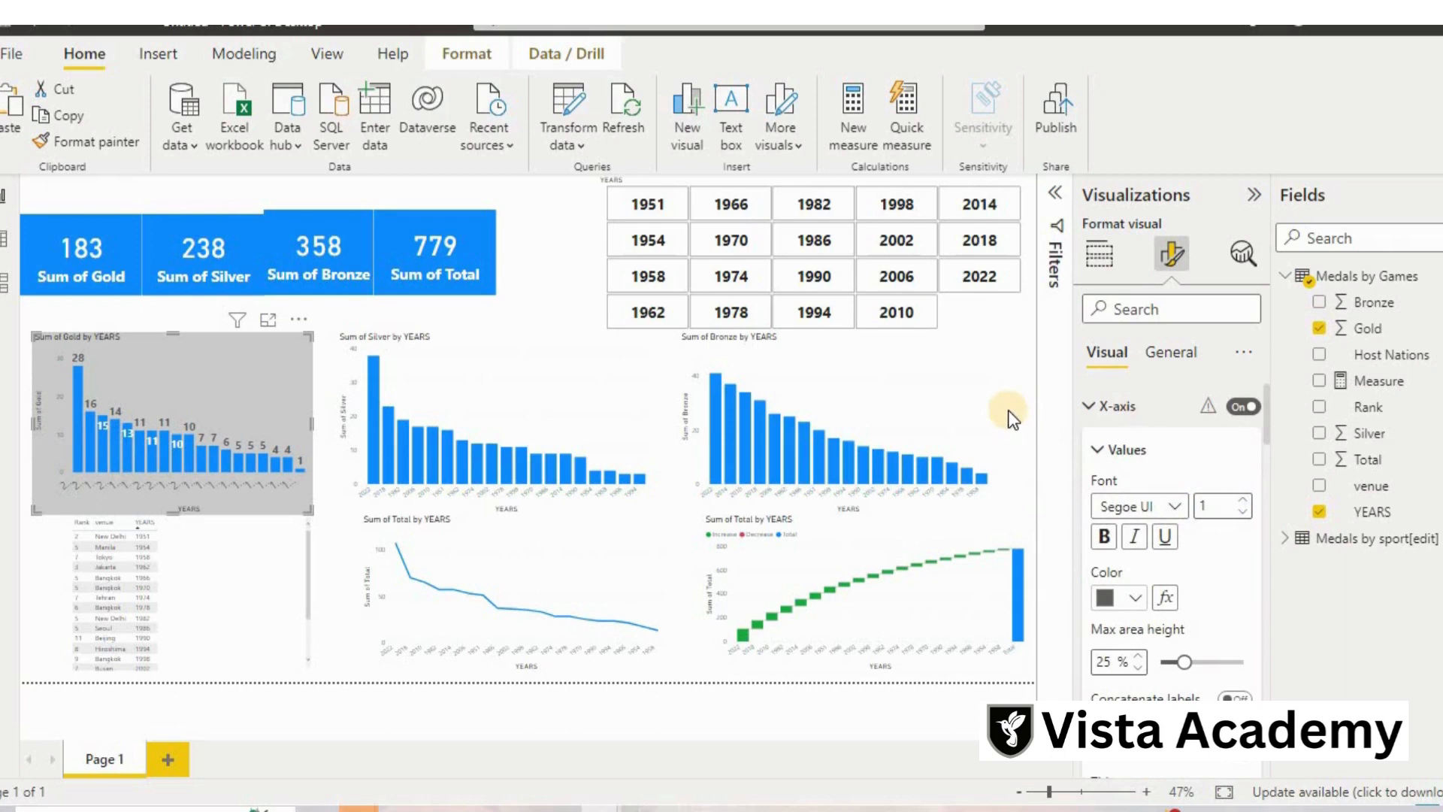
type("5")
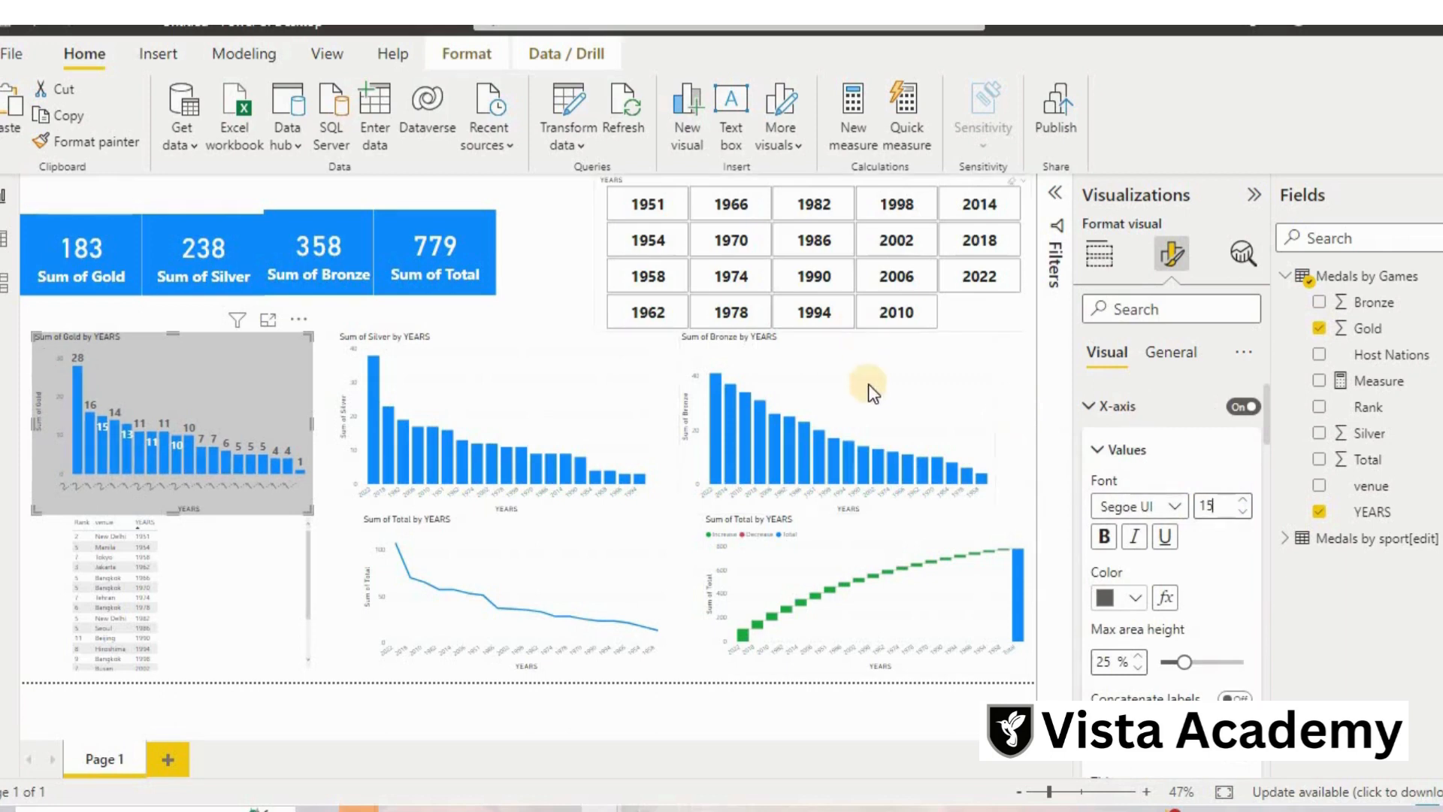
left_click(1102, 538)
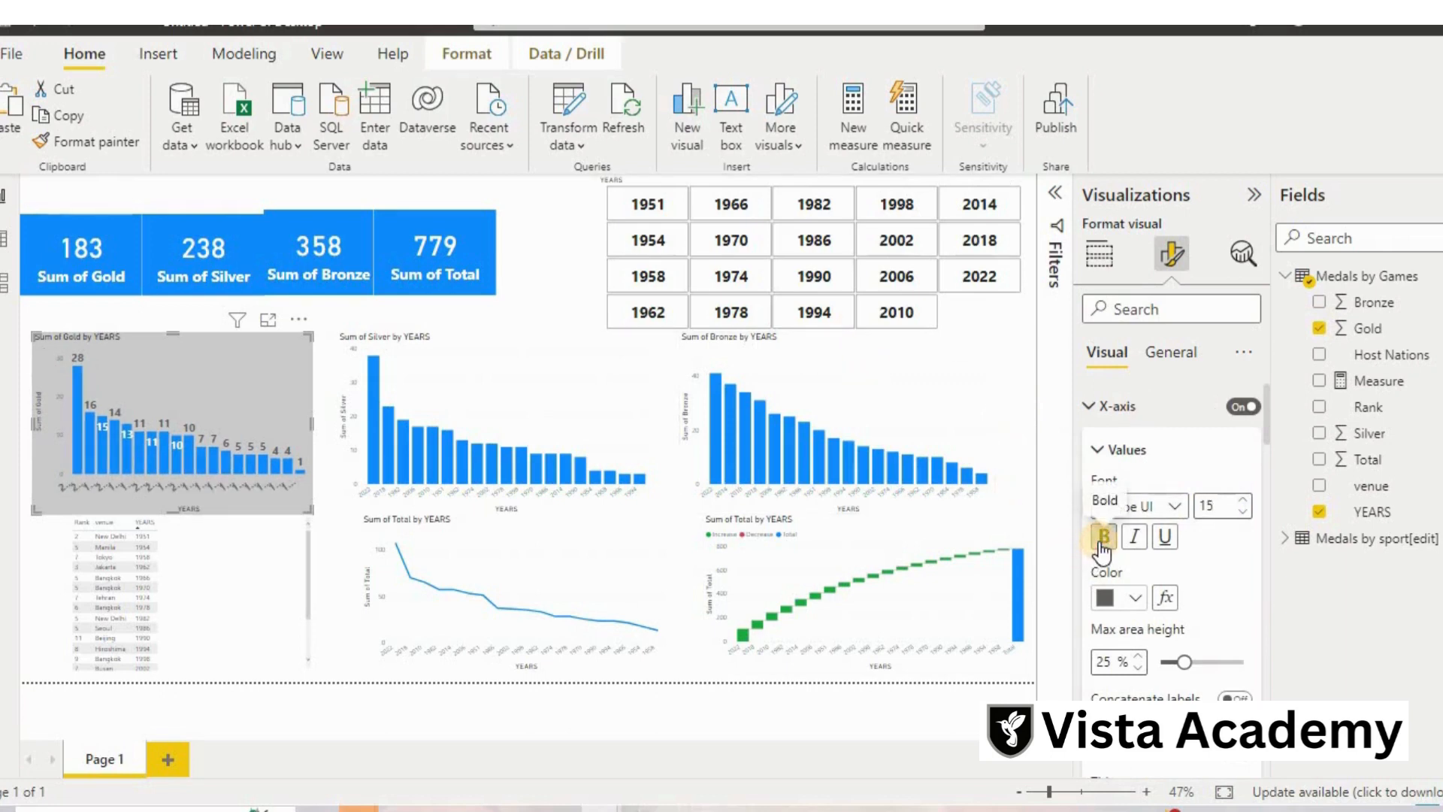
scroll(1135, 556, "down", 5)
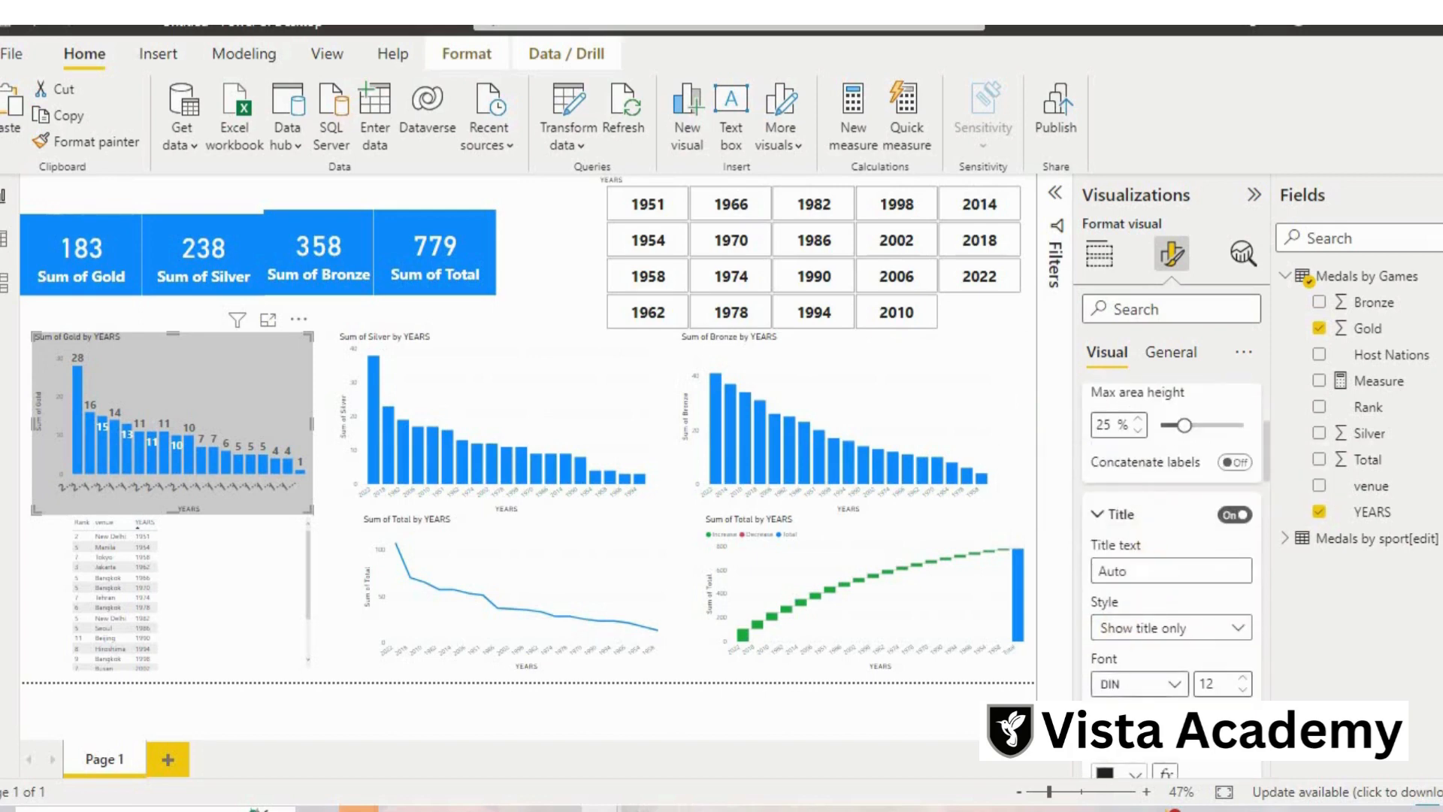
left_click(1211, 680)
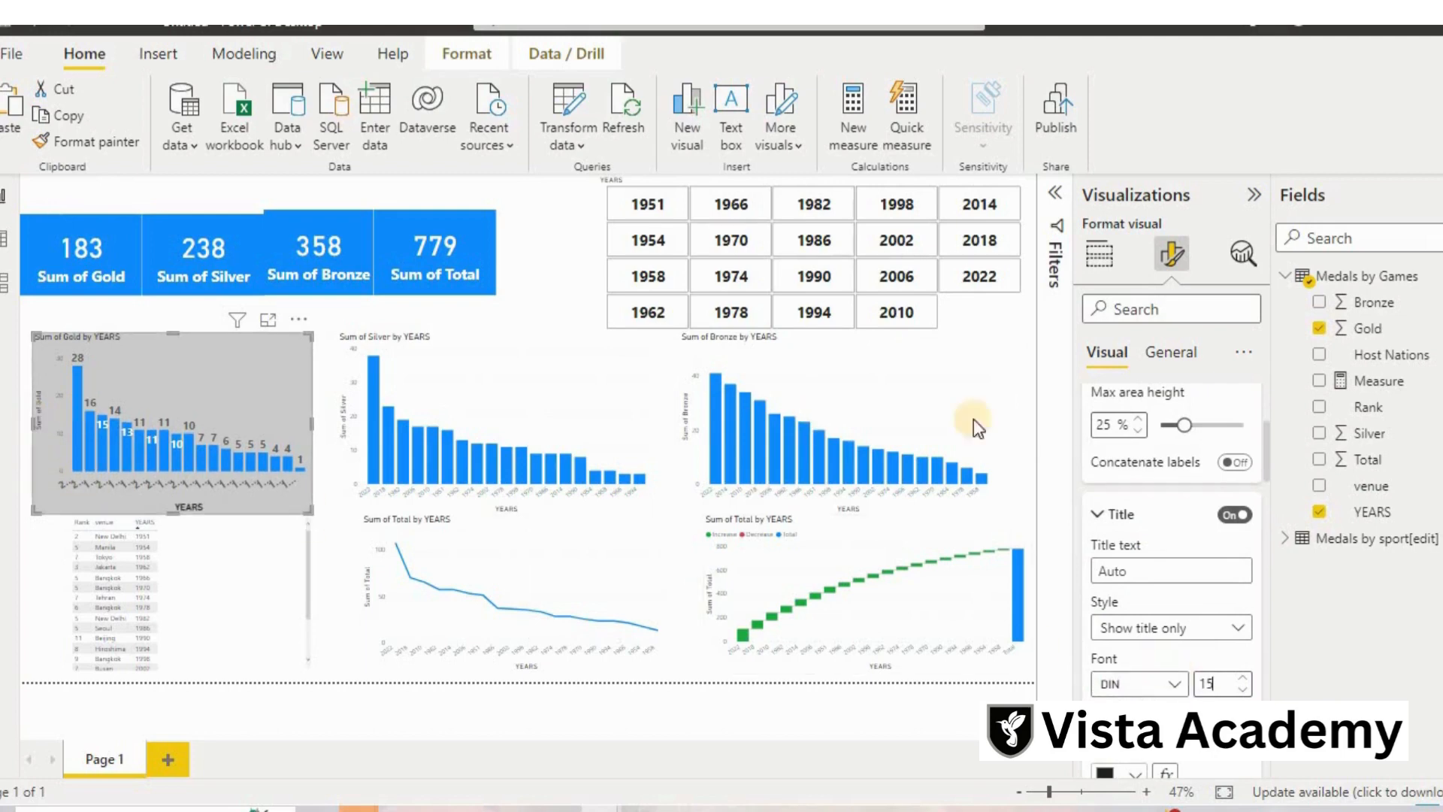
Set the Sum of Gold chart's Y-axis values to font size 15 and bold.
scroll(1164, 556, "down", 2)
scroll(1163, 556, "down", 3)
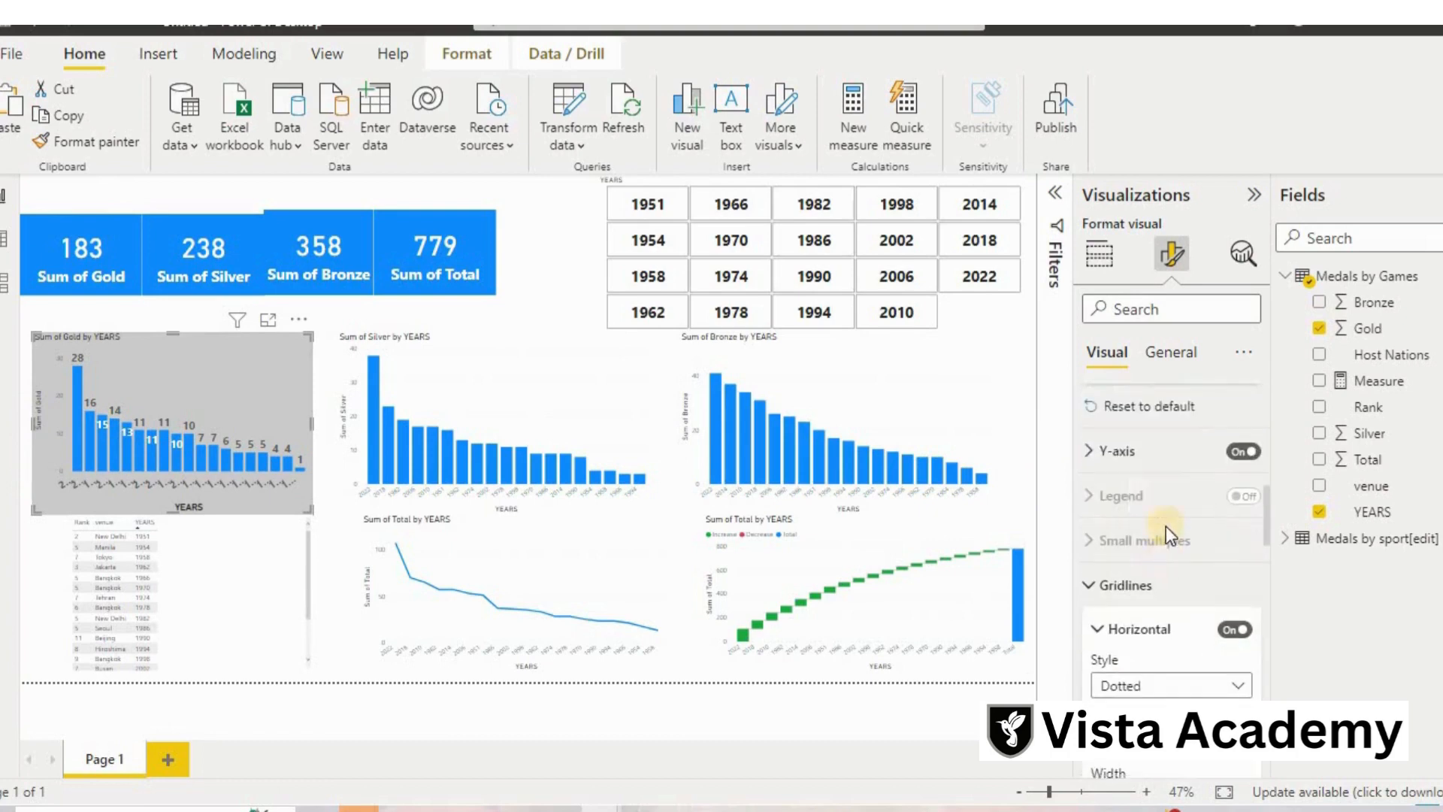
left_click(1156, 454)
scroll(1157, 466, "down", 5)
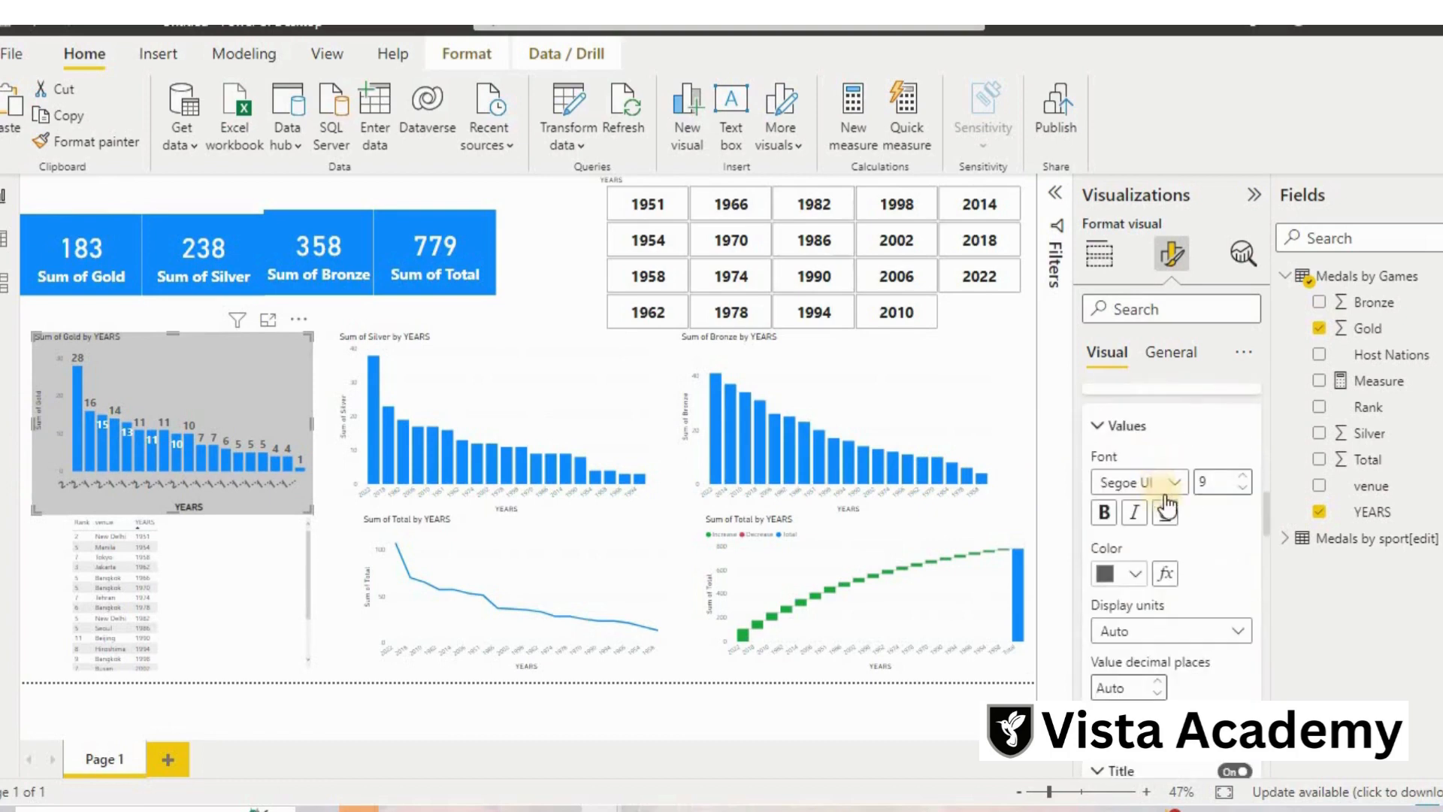
left_click_drag(1214, 483, 1169, 484)
type("15")
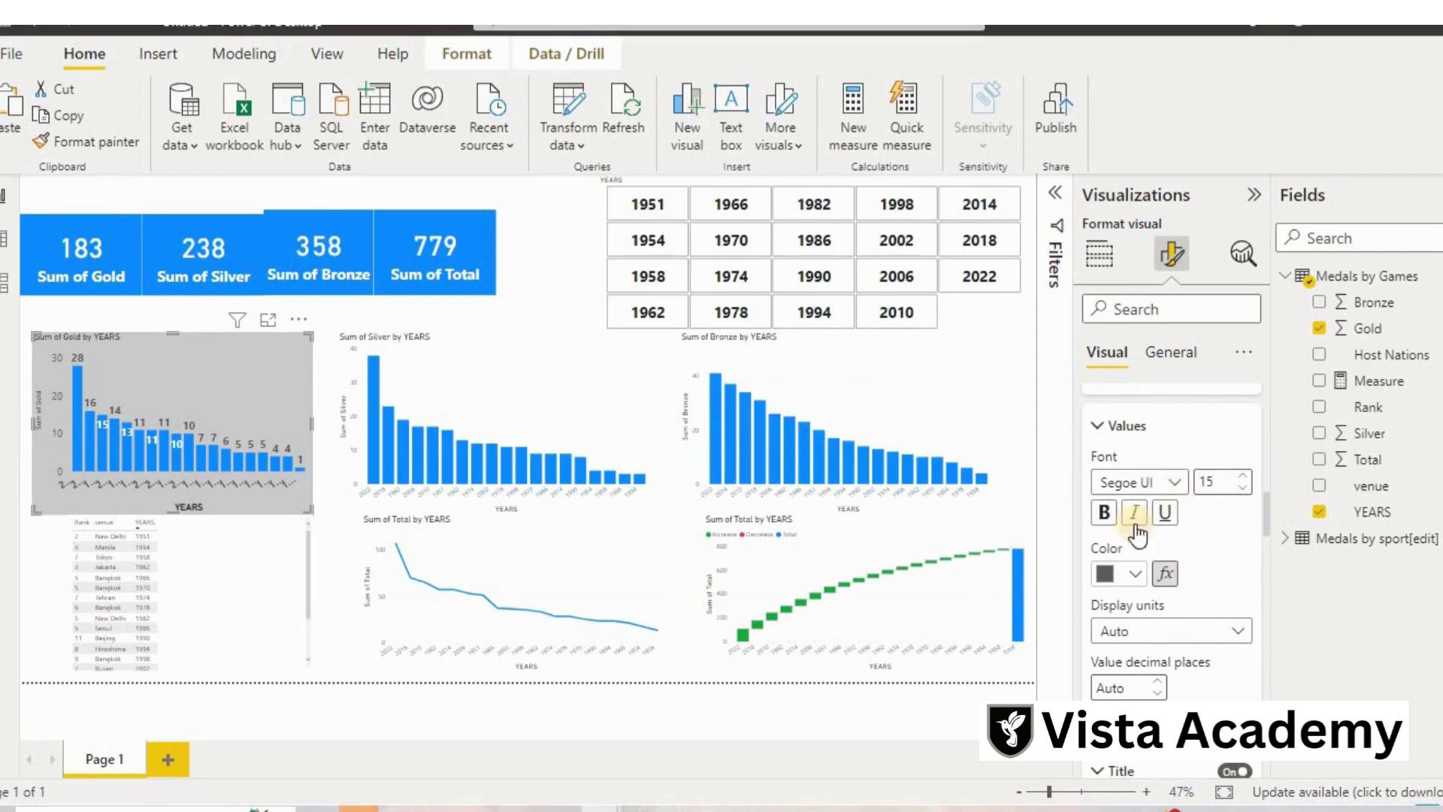
left_click(1105, 512)
Make the Sum of Gold chart's Y-axis title bold and set its font size to 15.
scroll(1108, 518, "down", 4)
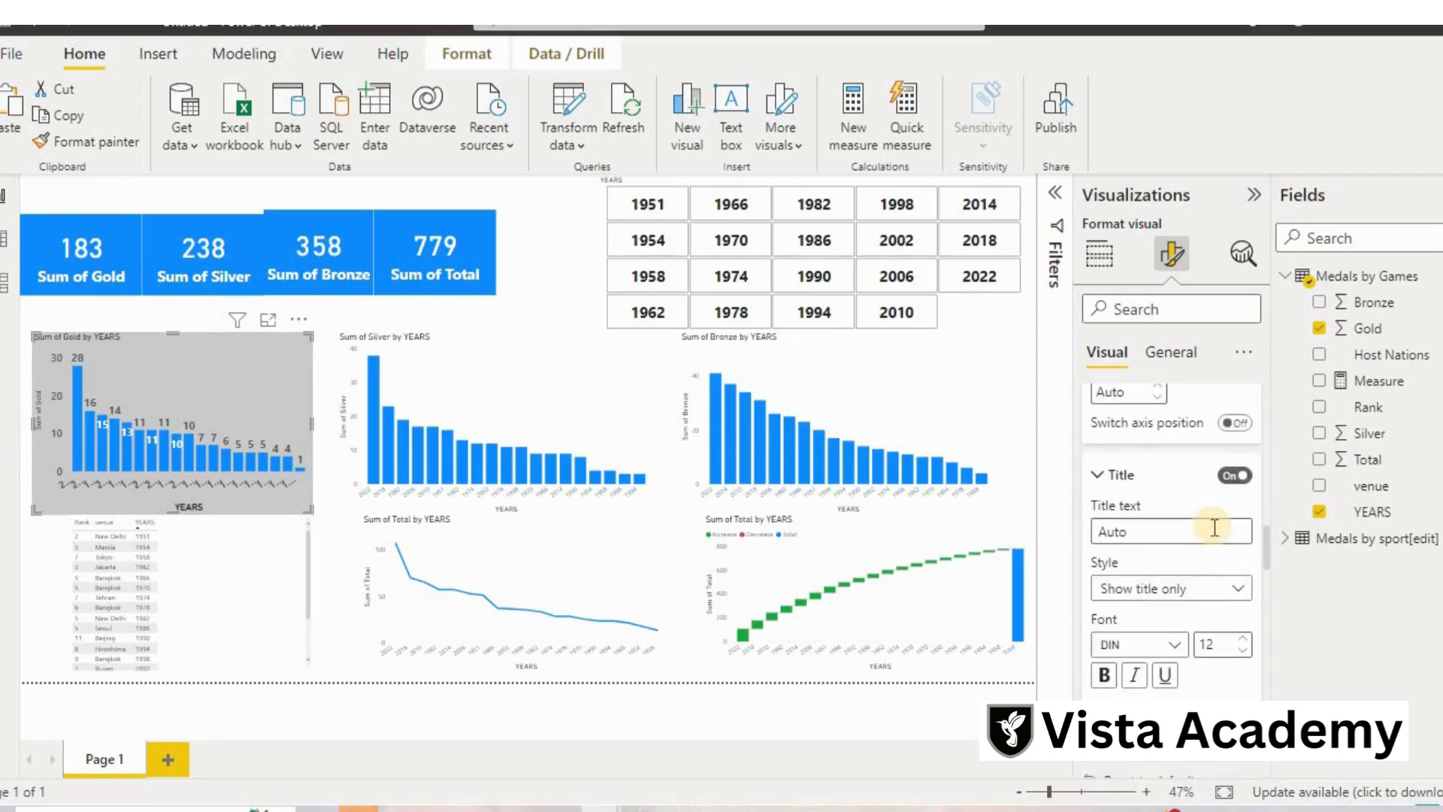
left_click(1103, 674)
left_click(1211, 642)
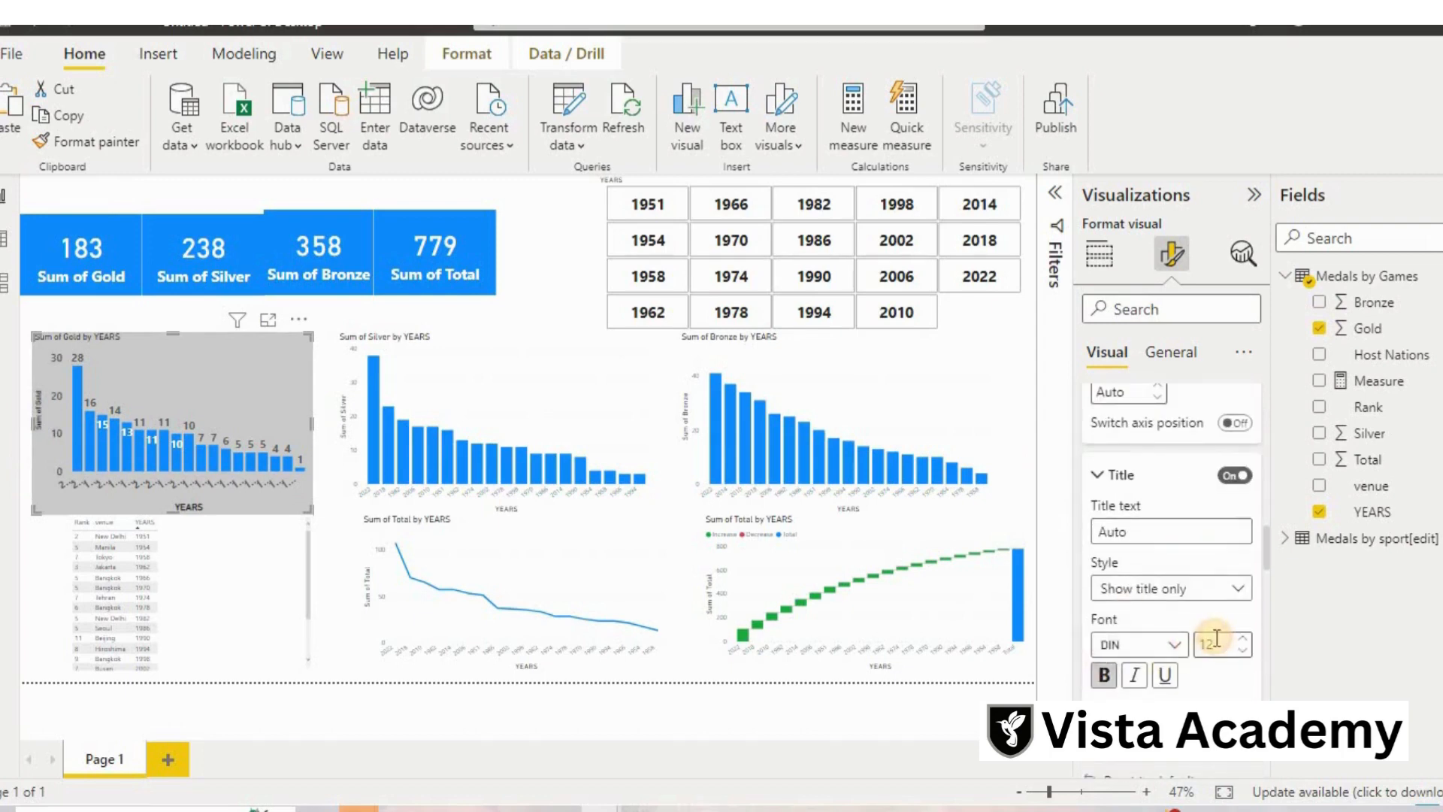
key("BackSpace")
type("5")
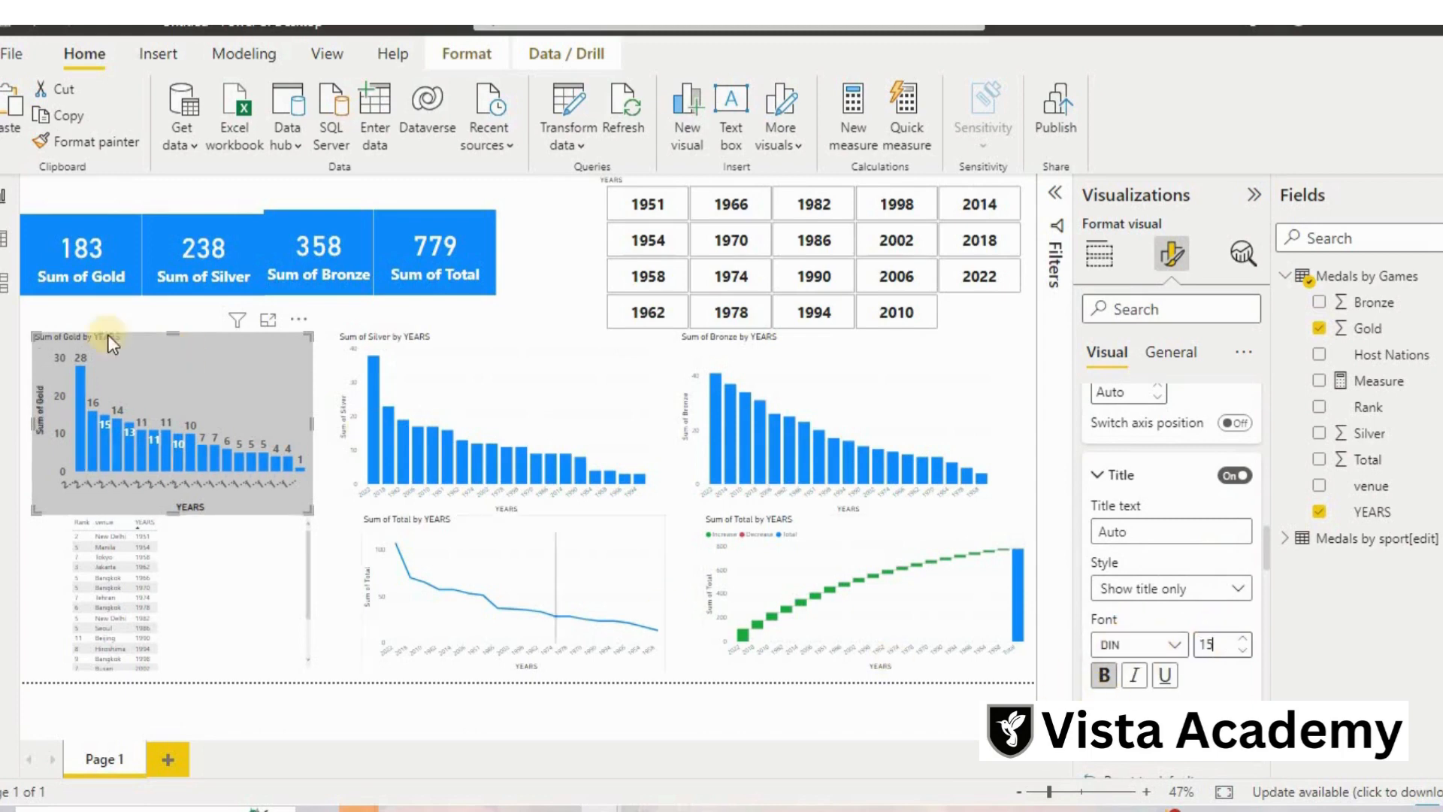
Copy the Sum of Gold chart's formatting to the Sum of Silver and Sum of Bronze column charts with Format painter.
left_click(218, 380)
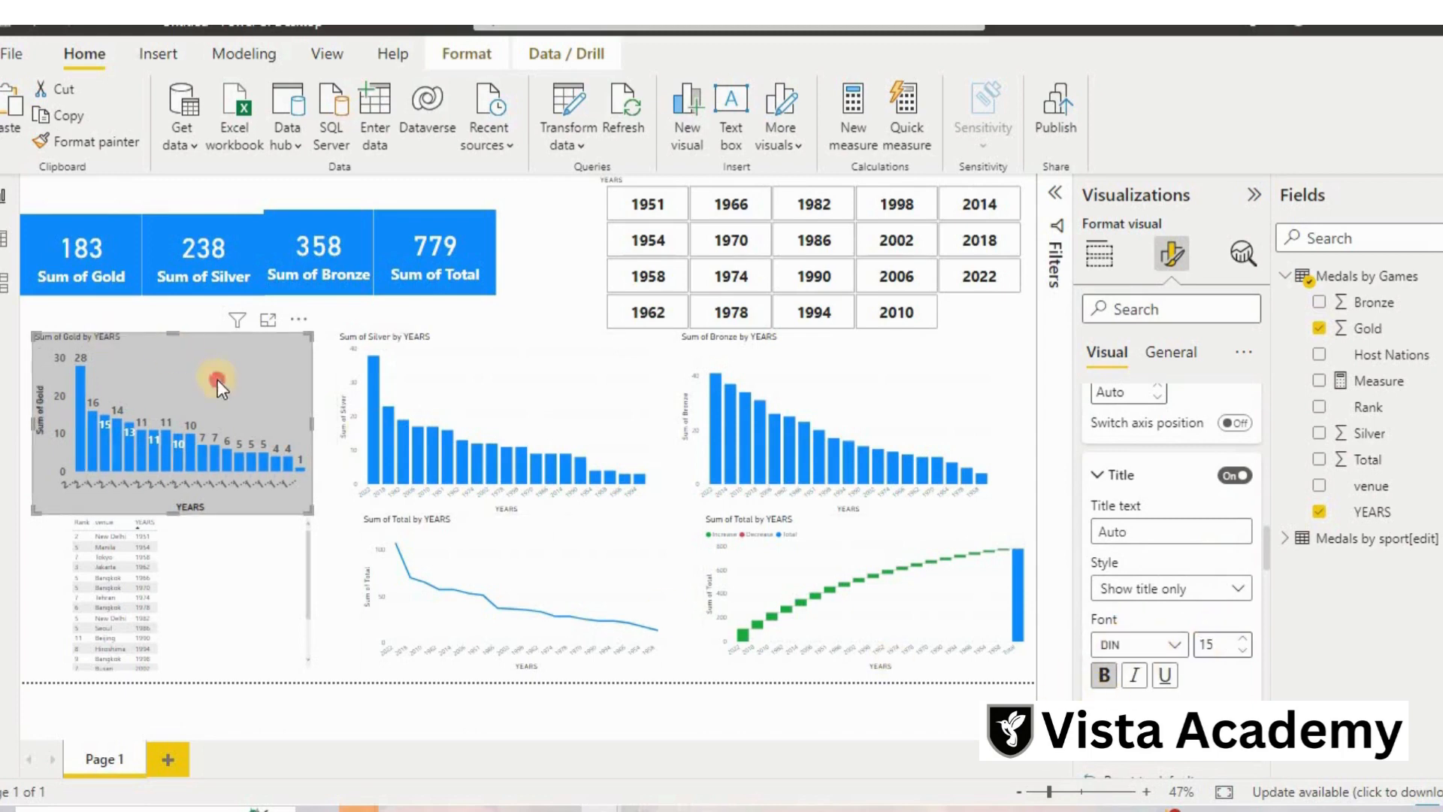
left_click(120, 142)
left_click(427, 368)
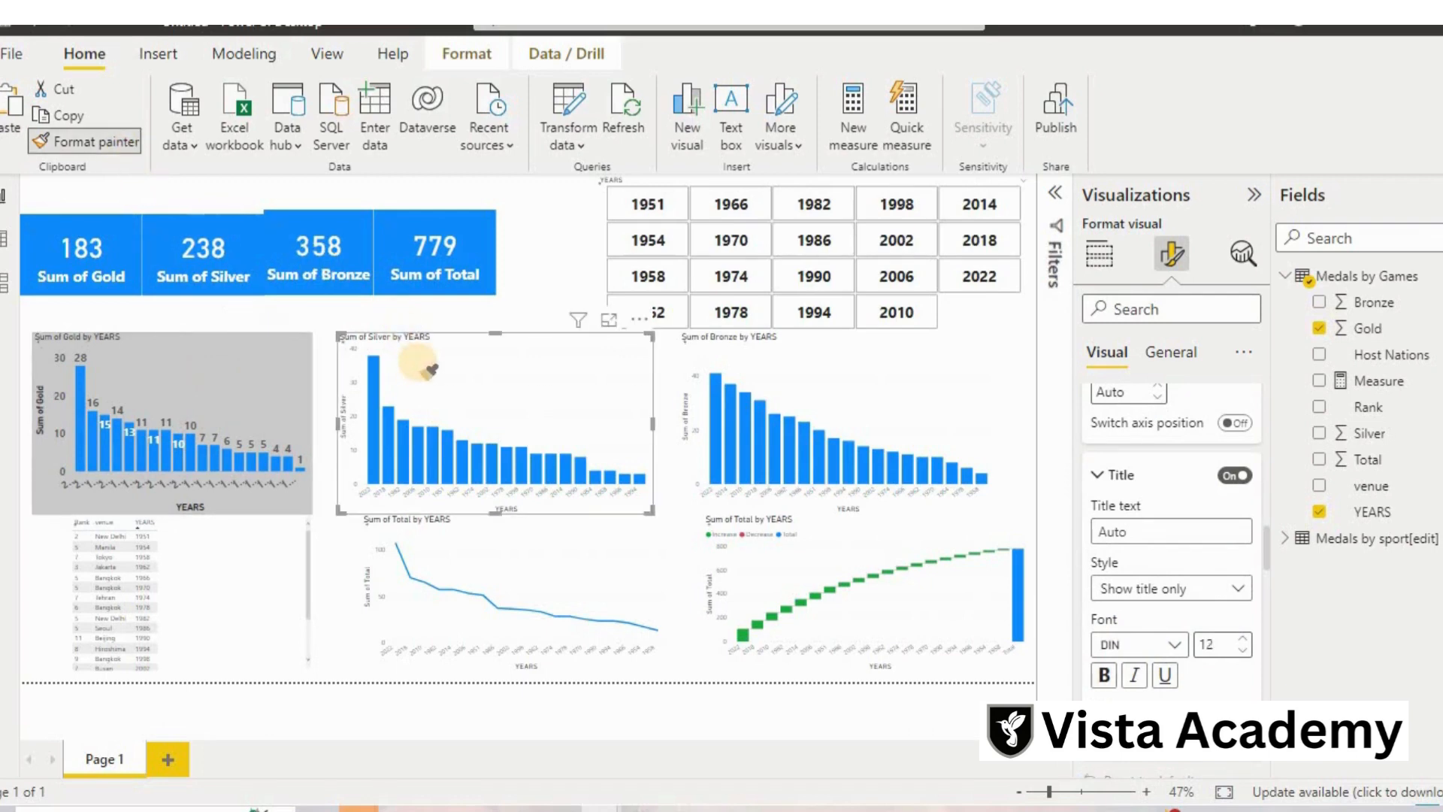
left_click(287, 377)
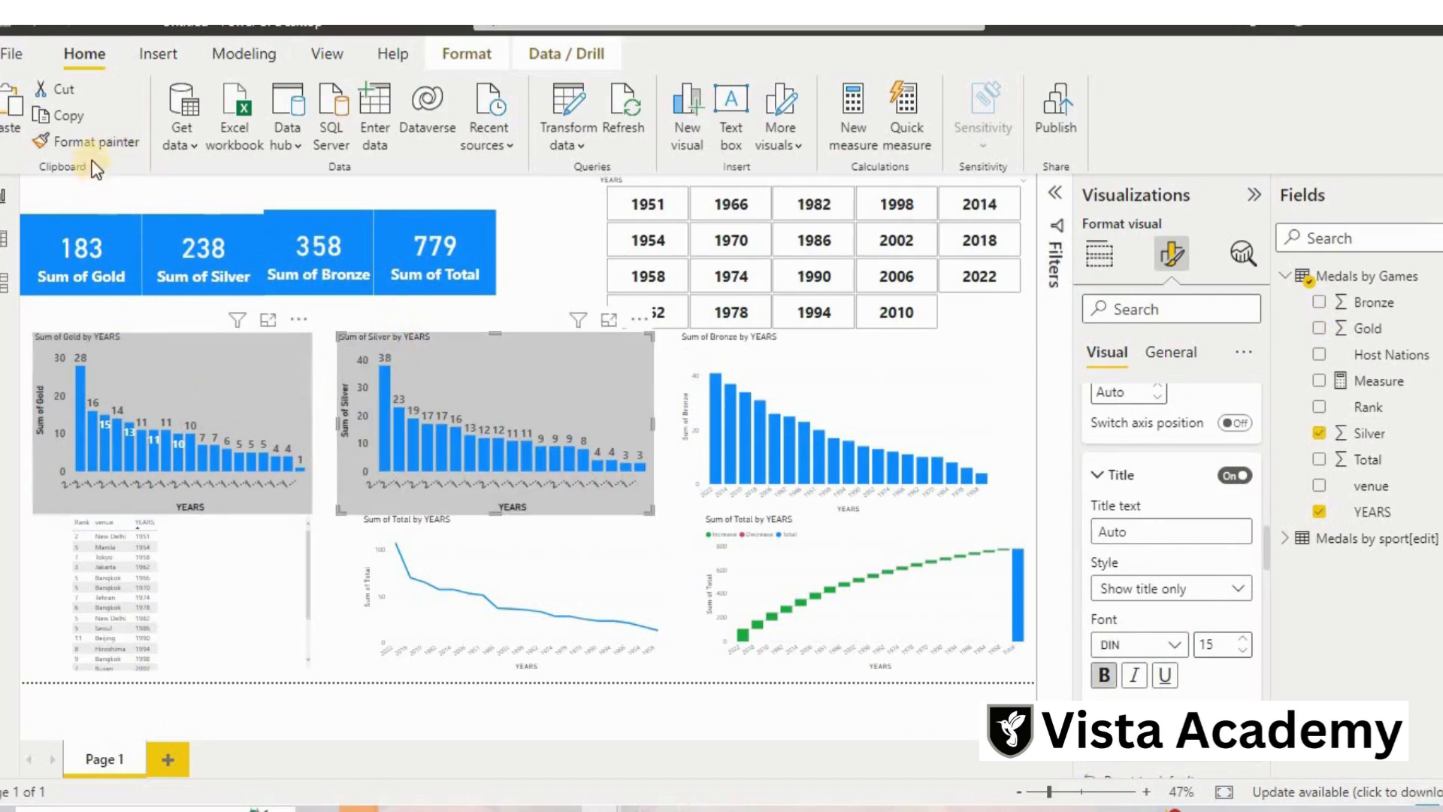
left_click(92, 141)
left_click(836, 404)
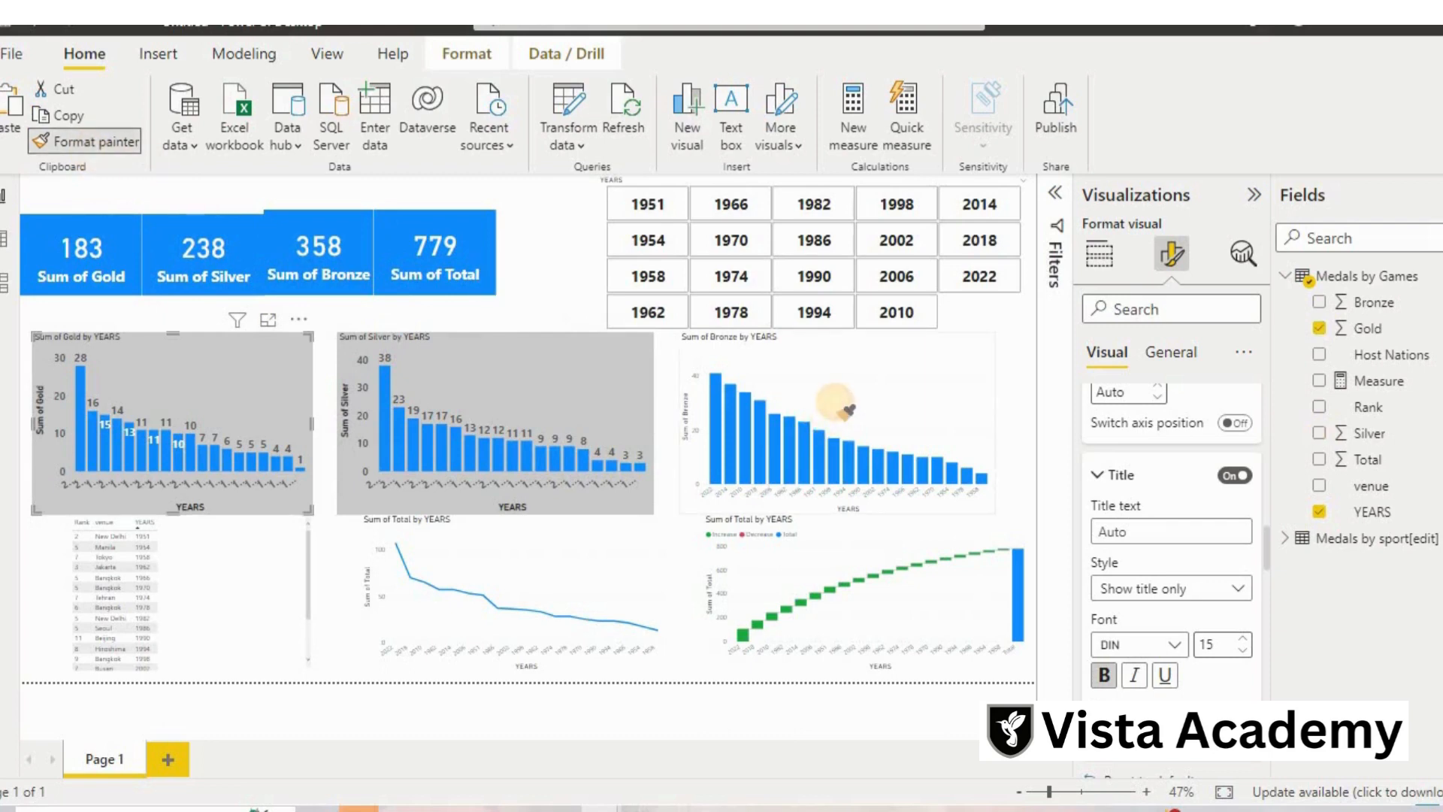
Apply the Sum of Gold chart's formatting to the rank, venue and years table with Format painter.
left_click(271, 405)
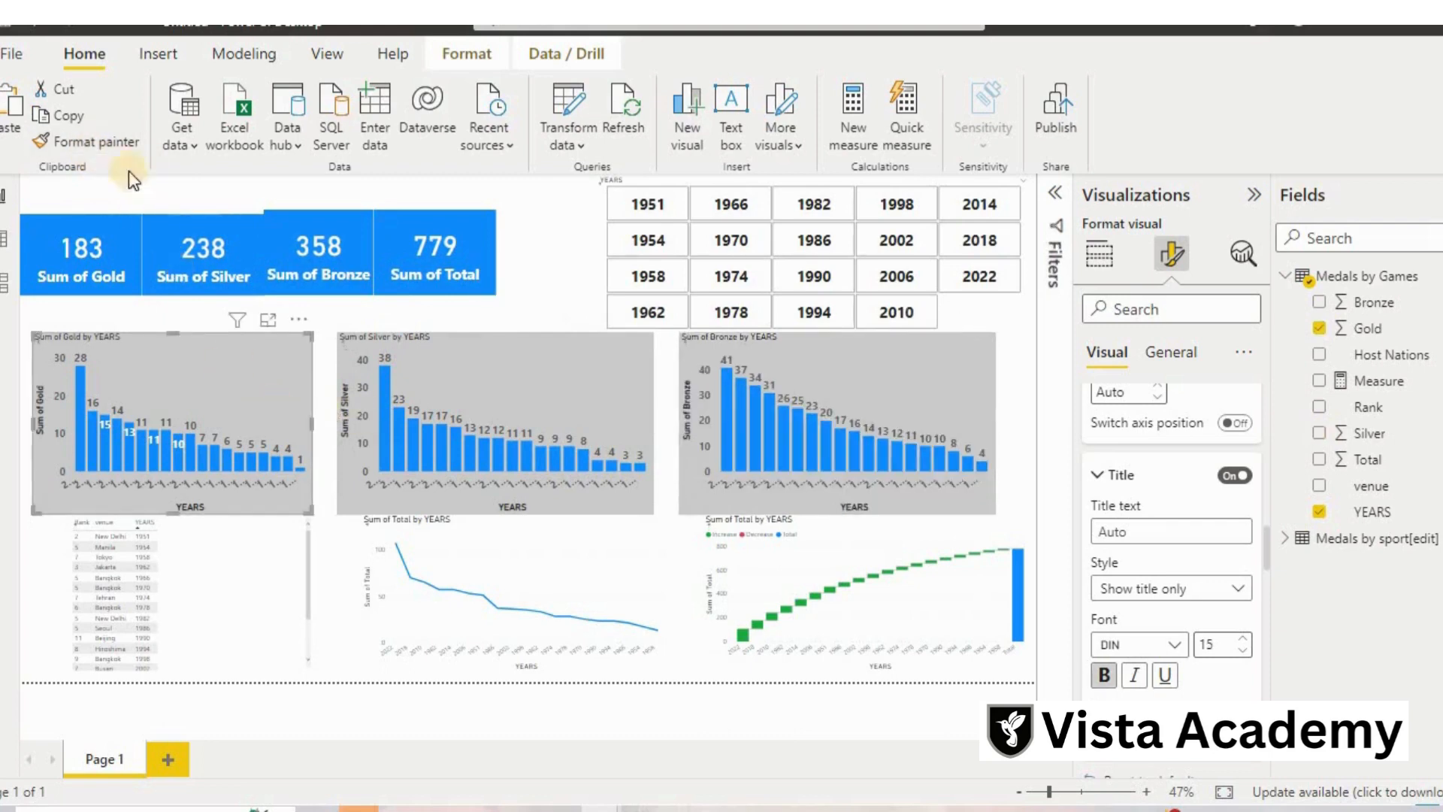
left_click(122, 140)
left_click(245, 630)
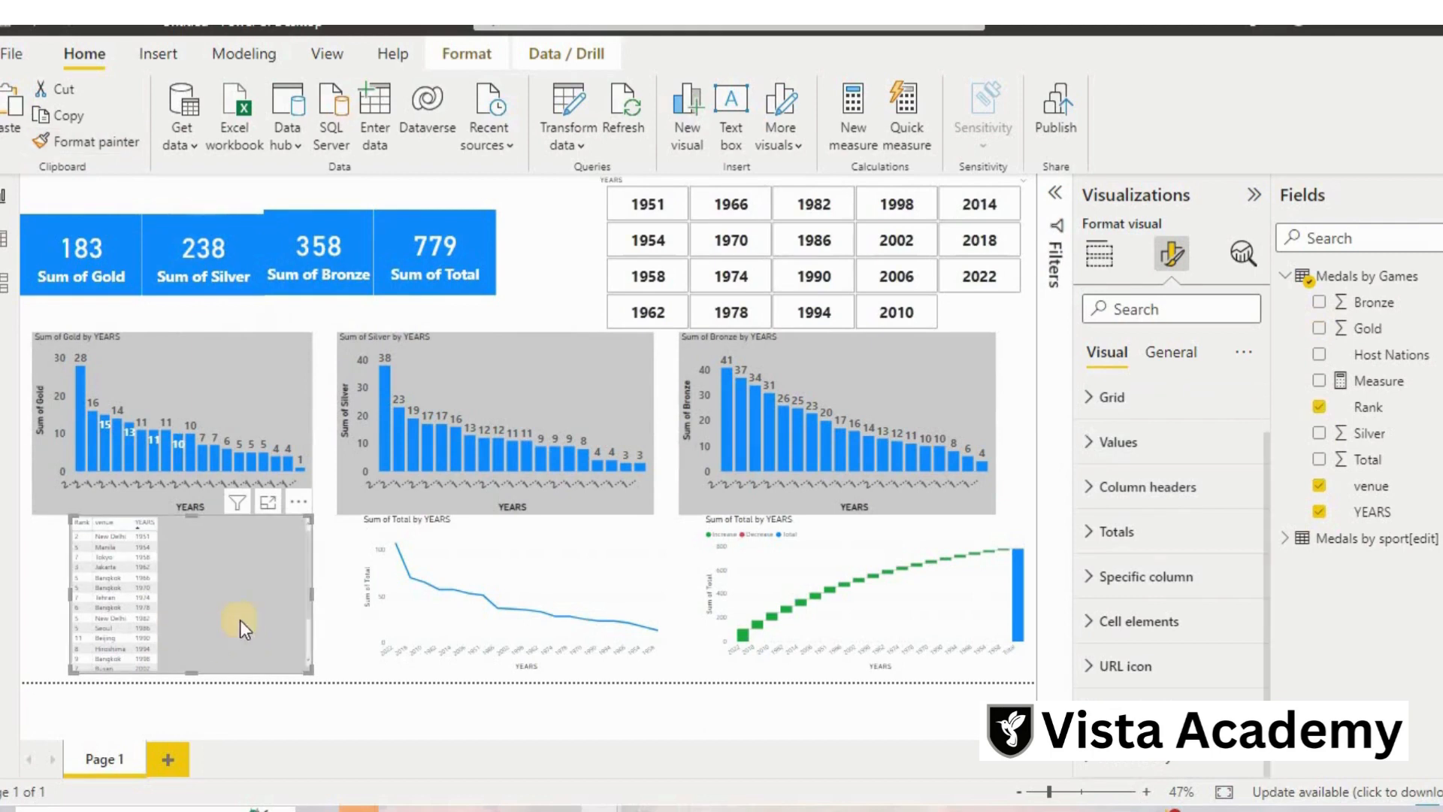
Set the font size of the values in the rank, venue and years table to 22.
left_click(1133, 445)
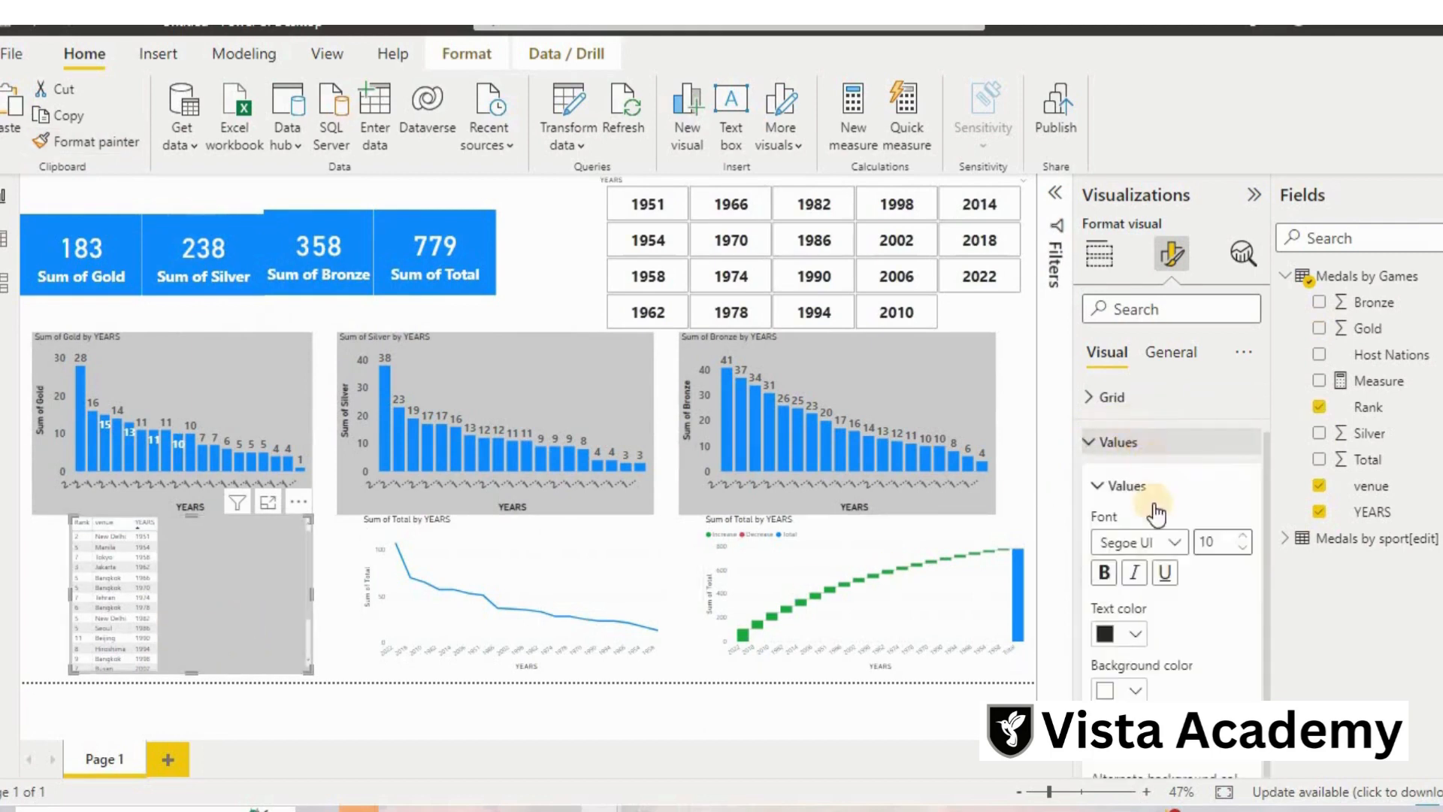
left_click(1225, 540)
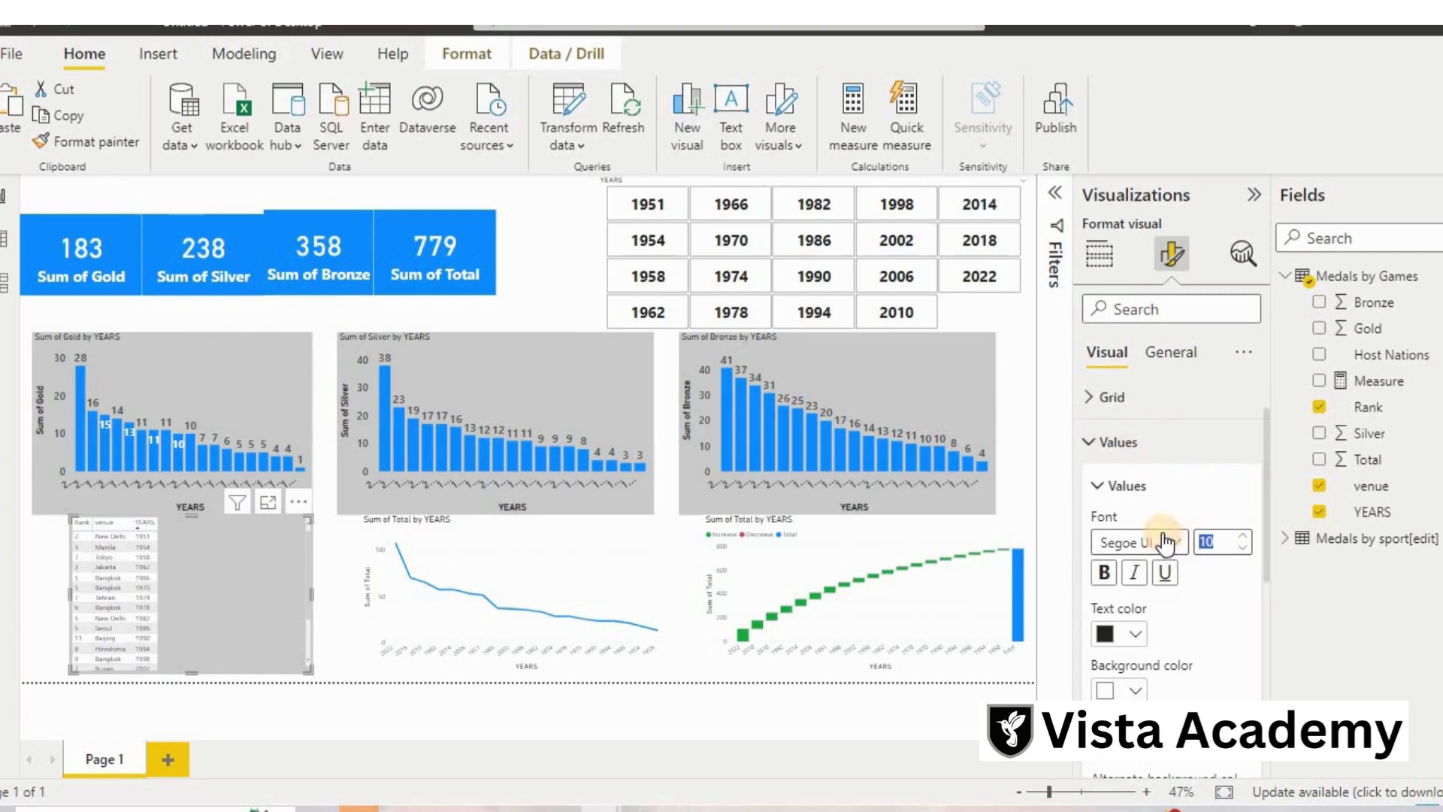
key("BackSpace")
type("2")
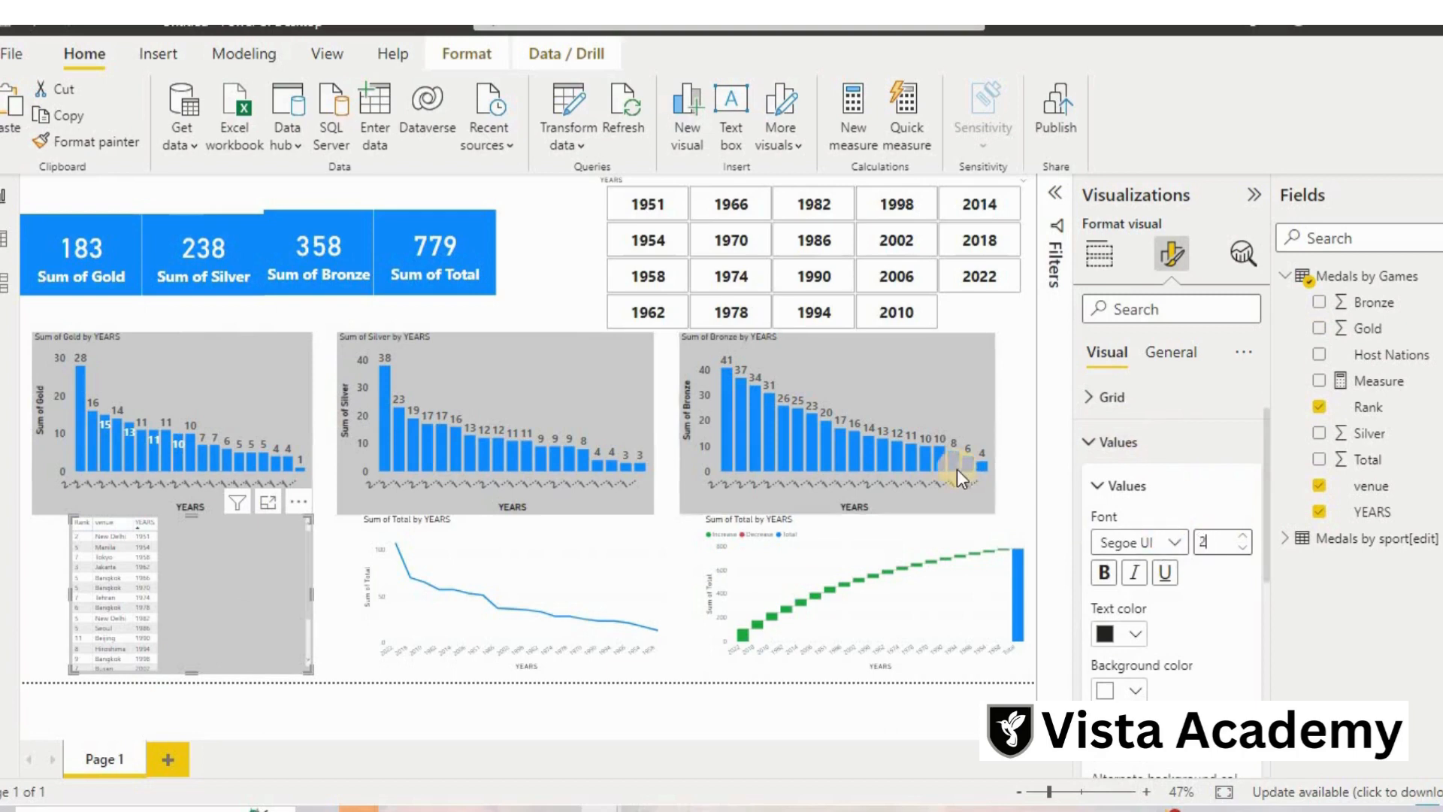
type("2")
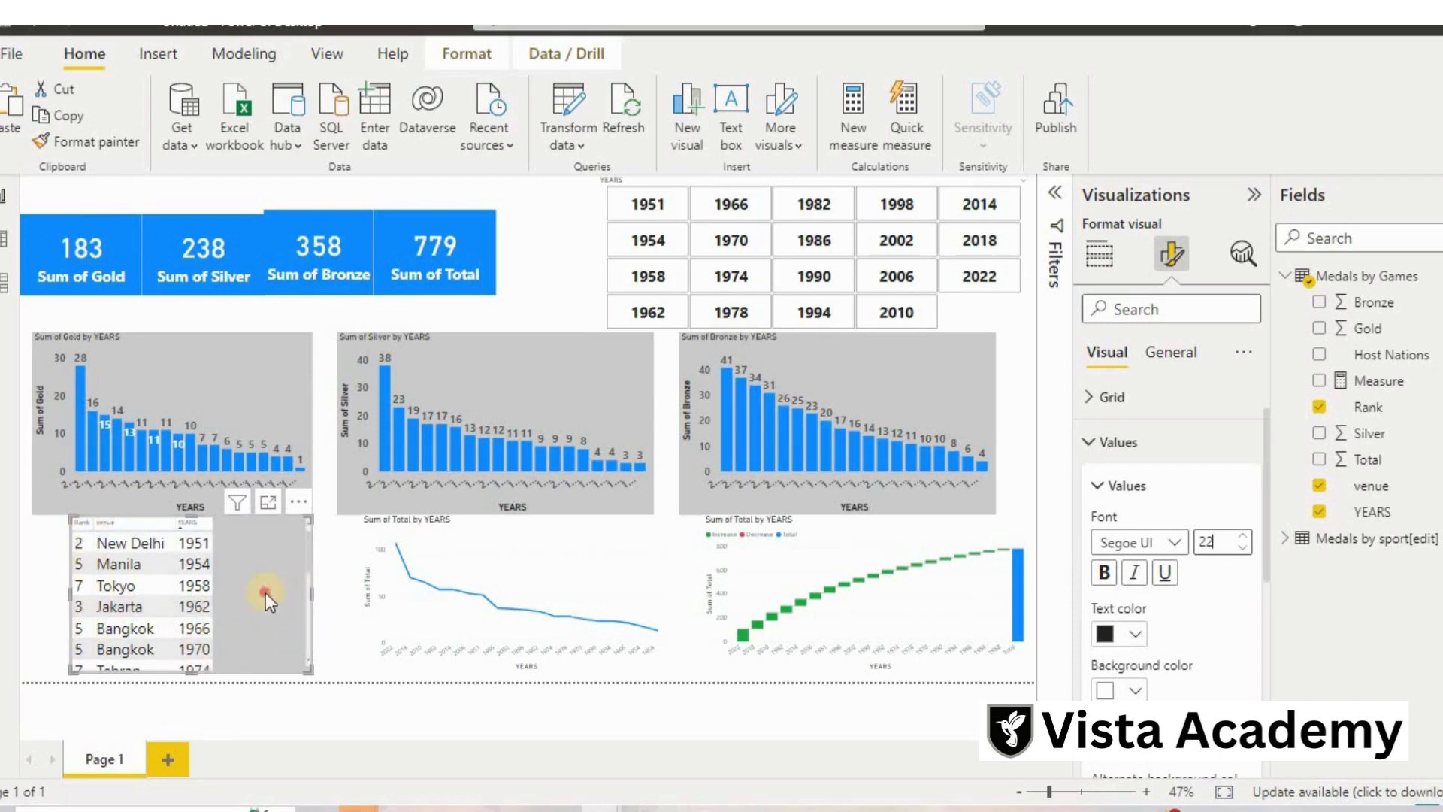
Narrow the rank, venue and years table to its columns and copy the Sum of Gold chart's formatting to the Sum of Total line chart.
left_click_drag(264, 592, 218, 594)
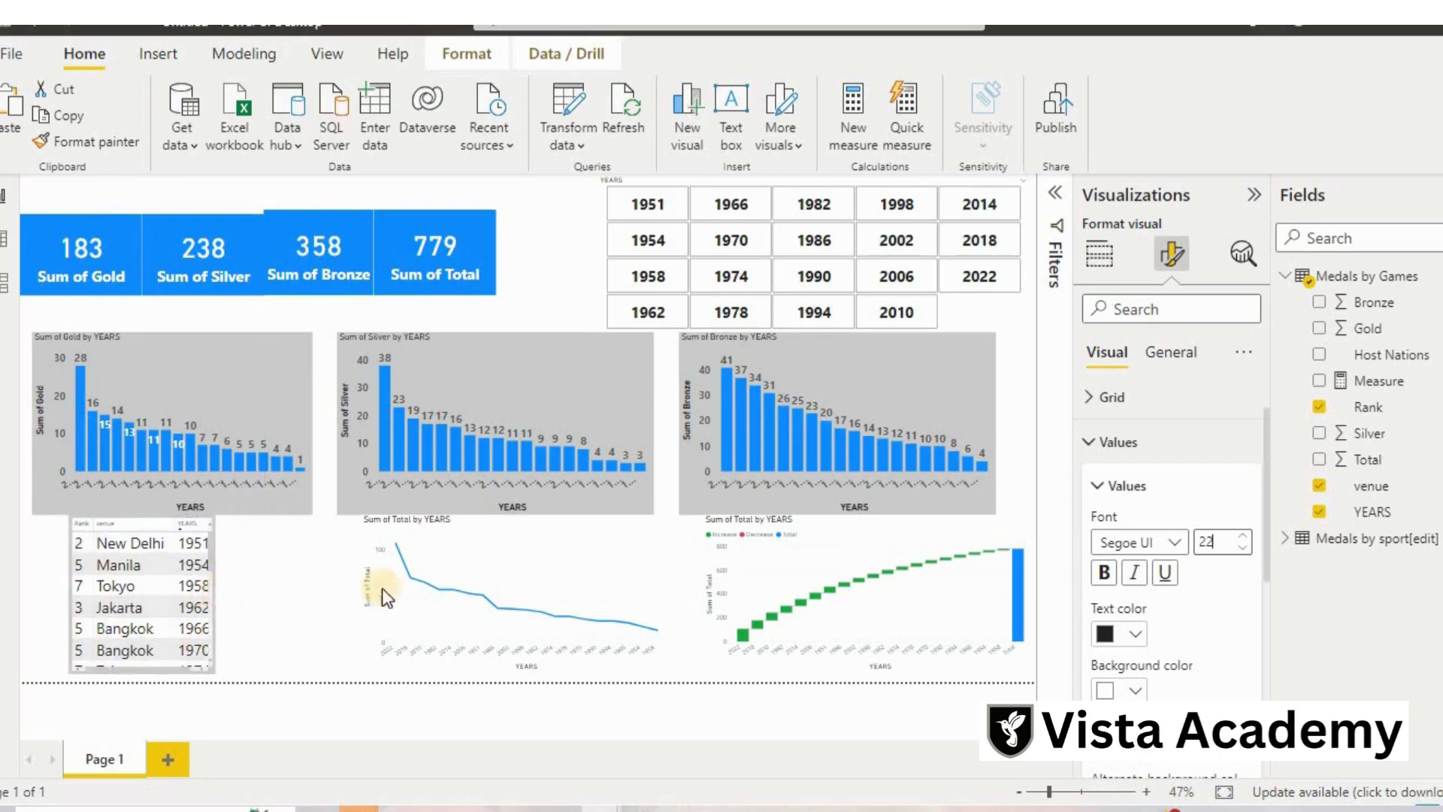
left_click(408, 579)
left_click(225, 389)
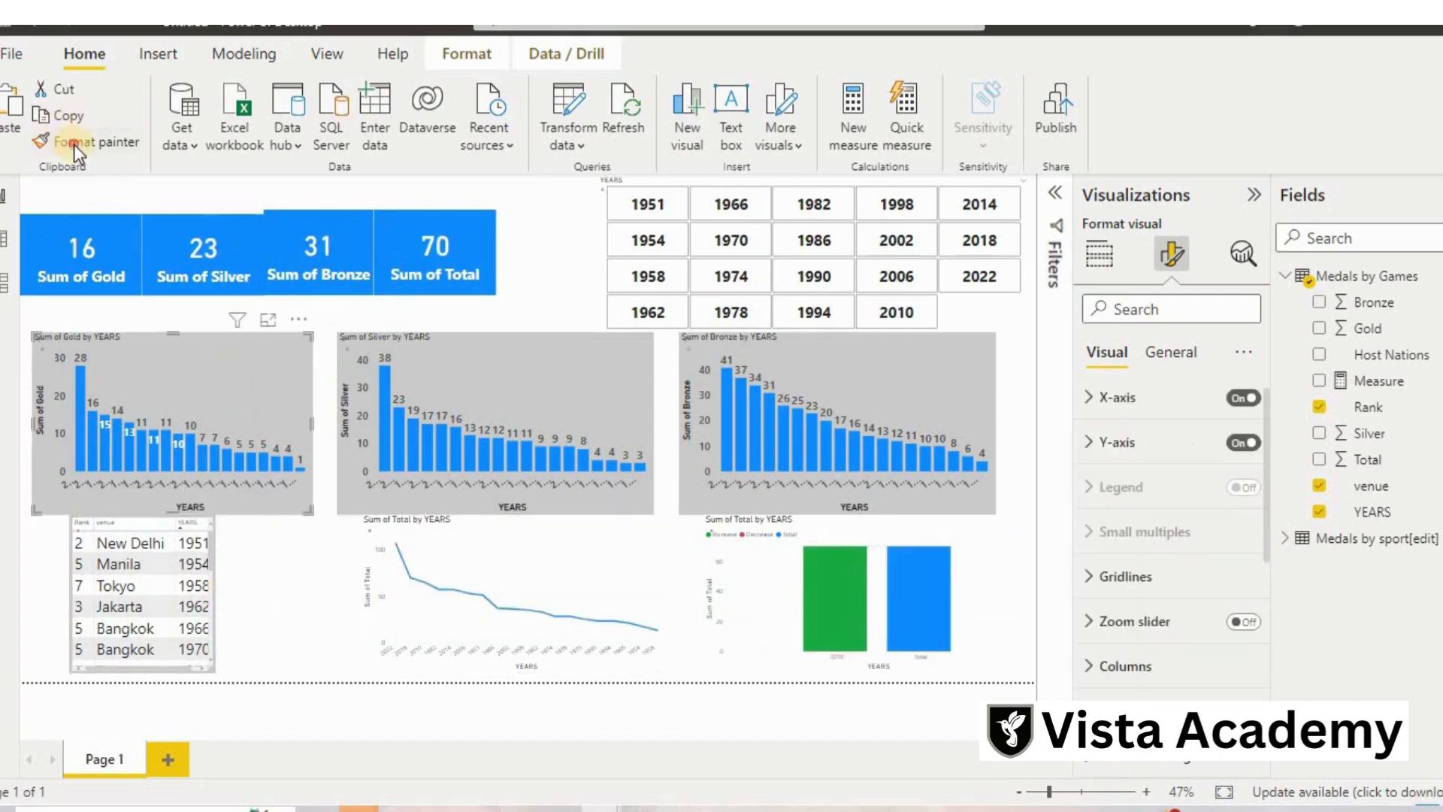
left_click(490, 526)
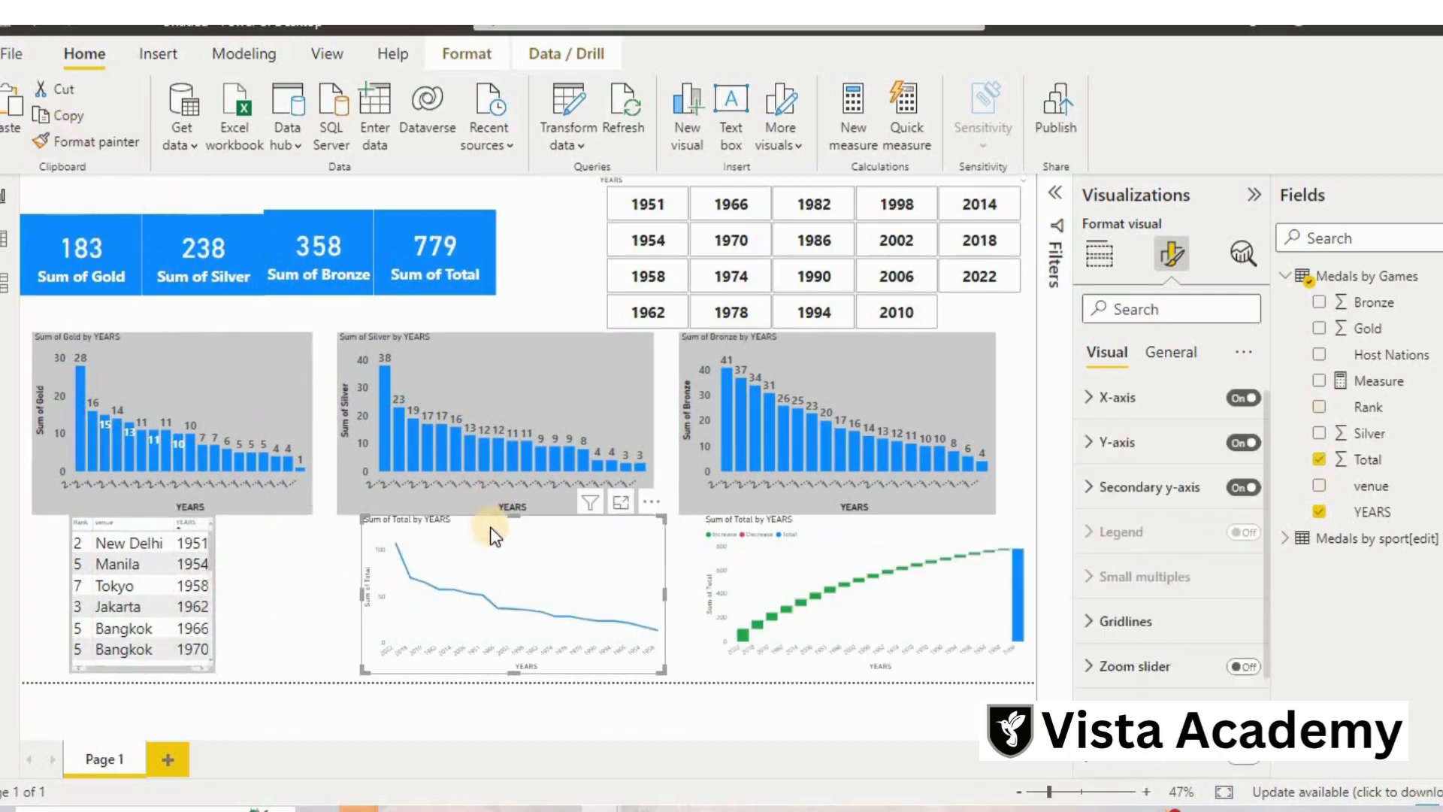
left_click(282, 401)
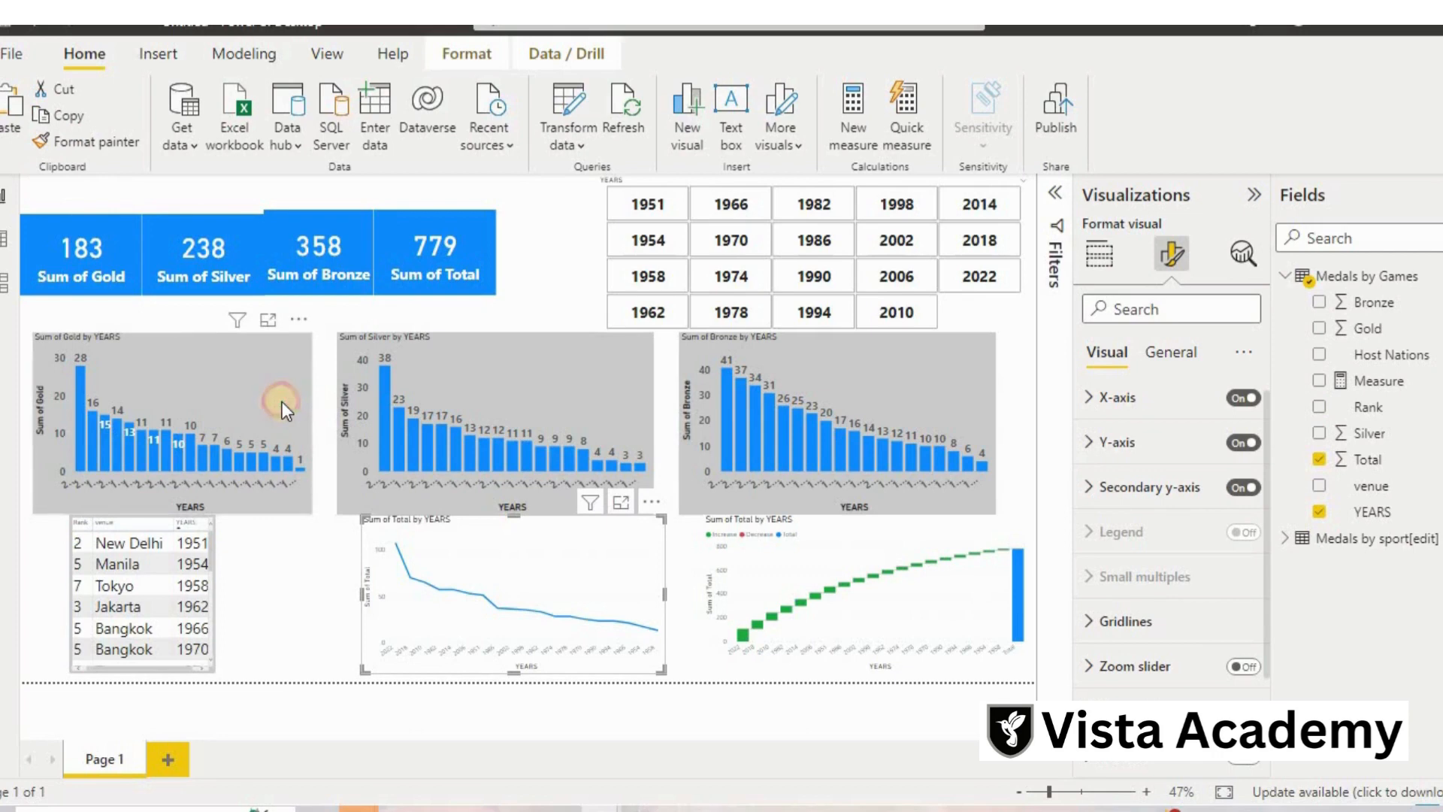
left_click(92, 143)
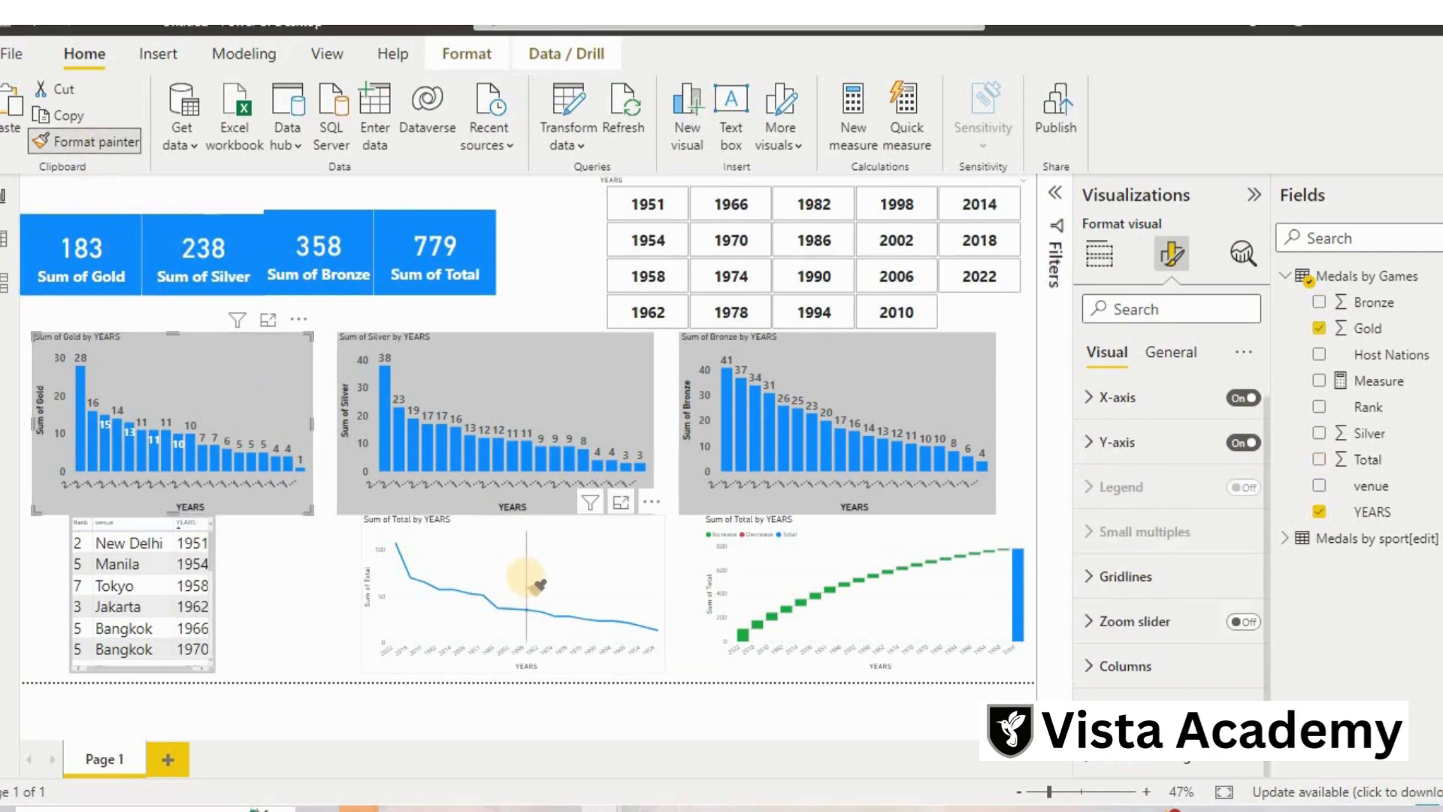
left_click(539, 584)
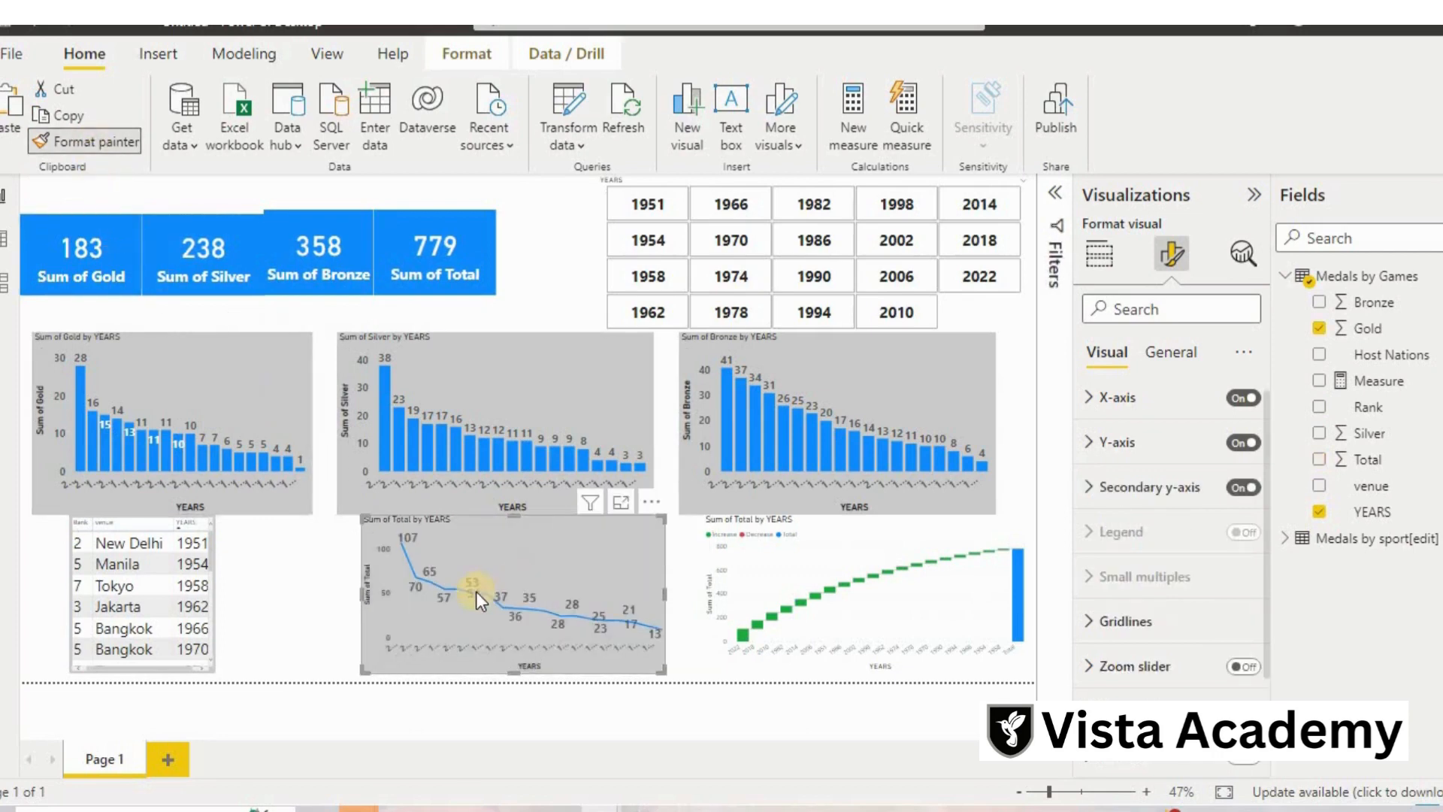
Widen the Sum of Total waterfall chart to align with the Sum of Bronze chart and copy the line chart's formatting to it with Format painter.
left_click(238, 371)
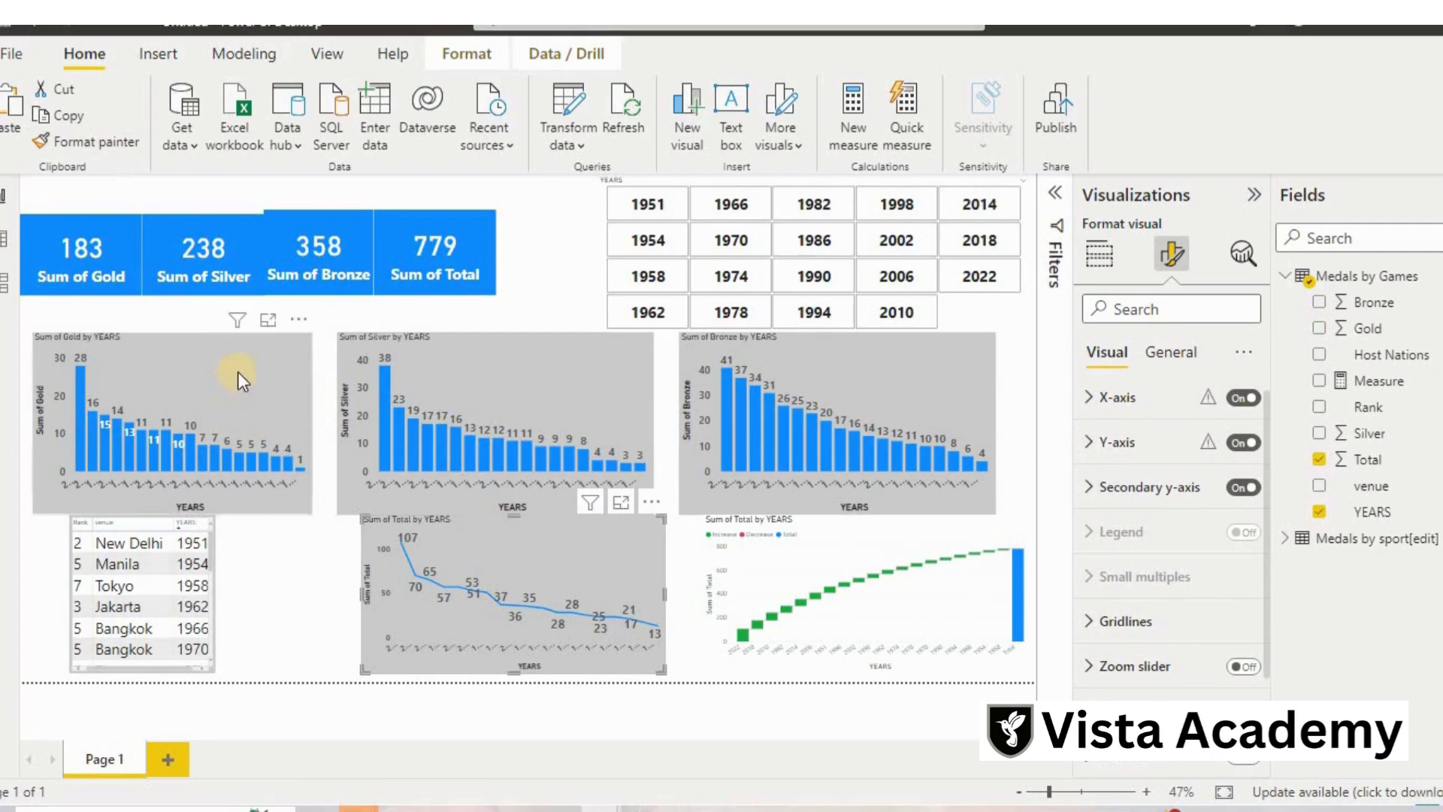
left_click(87, 143)
left_click(860, 601)
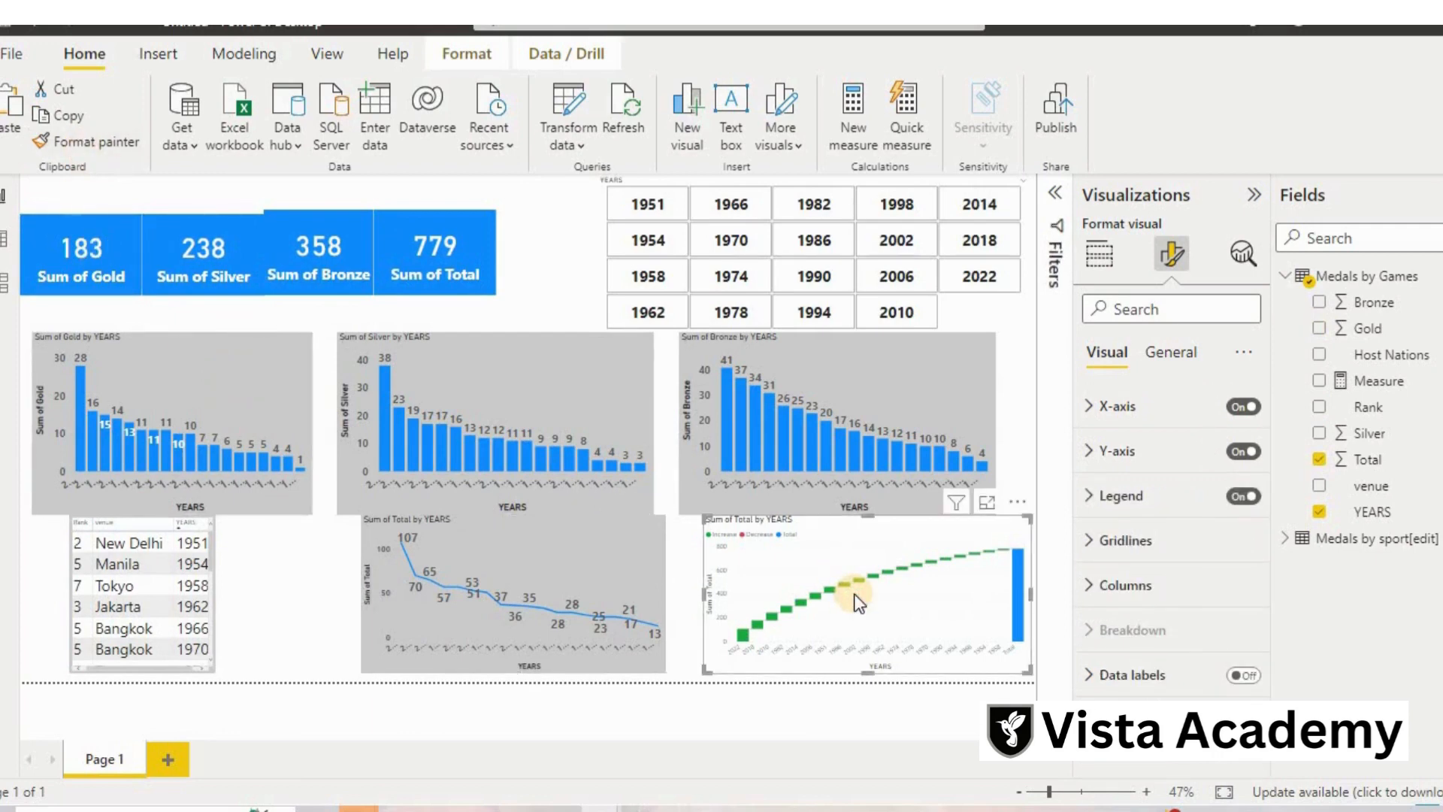
left_click_drag(703, 593, 683, 589)
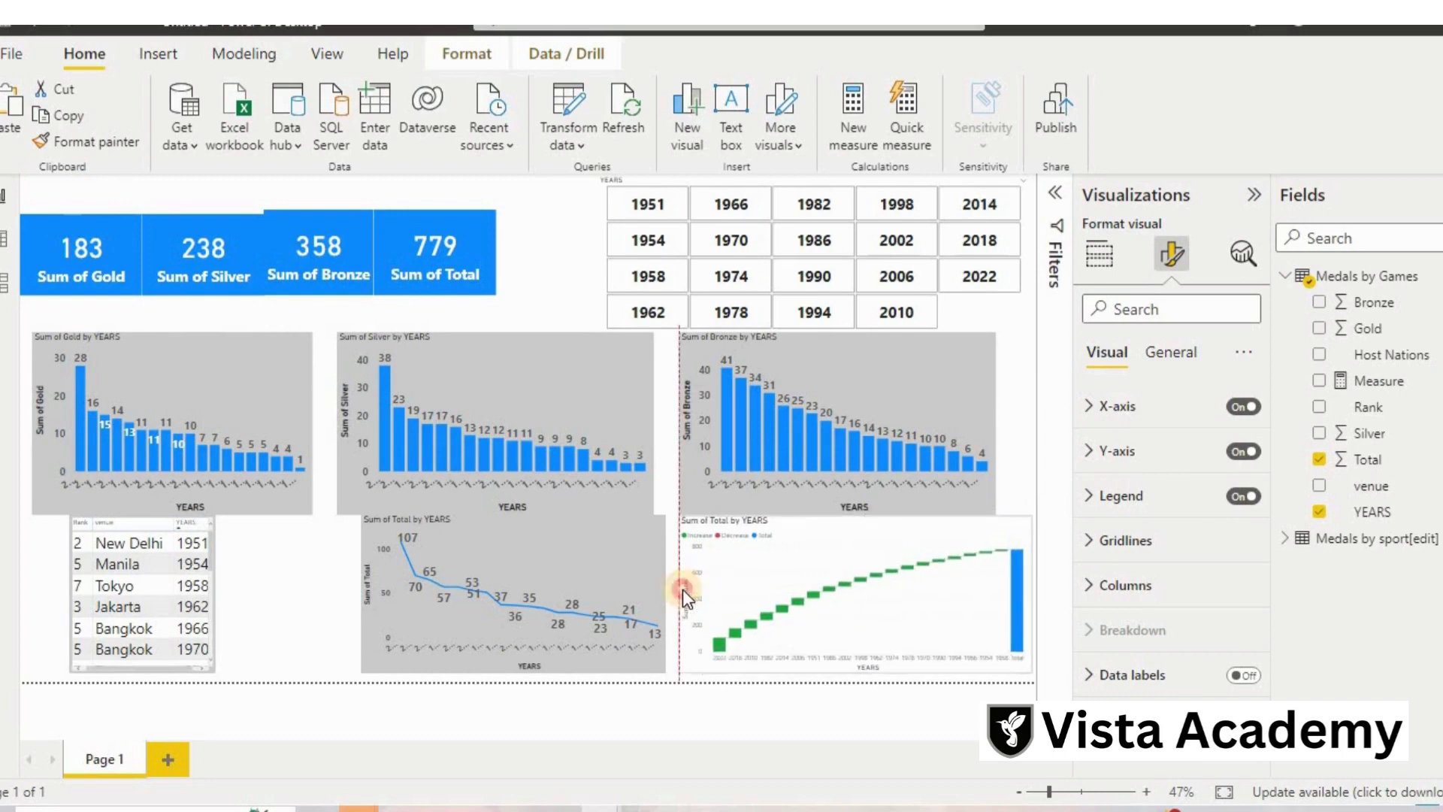
left_click(558, 557)
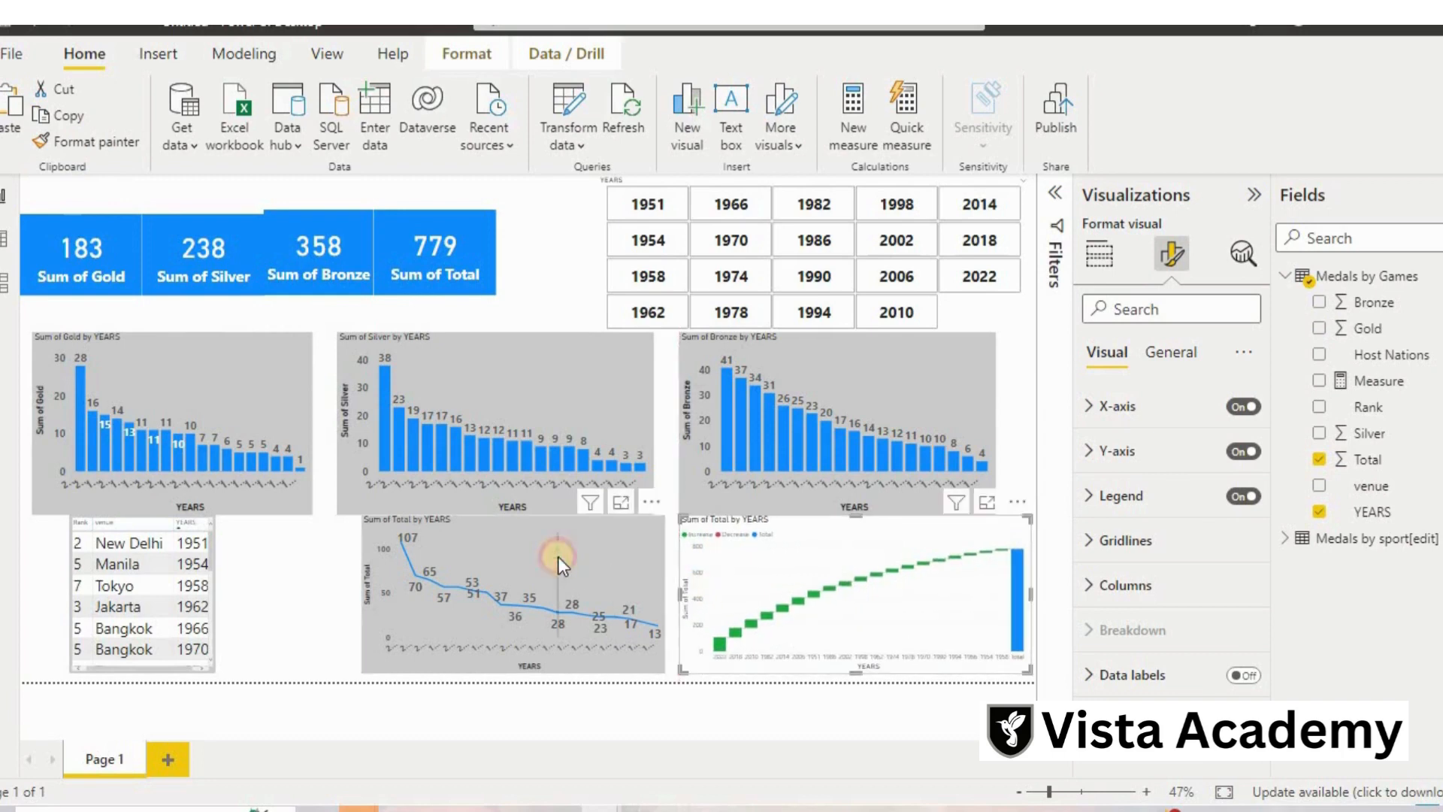
left_click(78, 142)
left_click(747, 546)
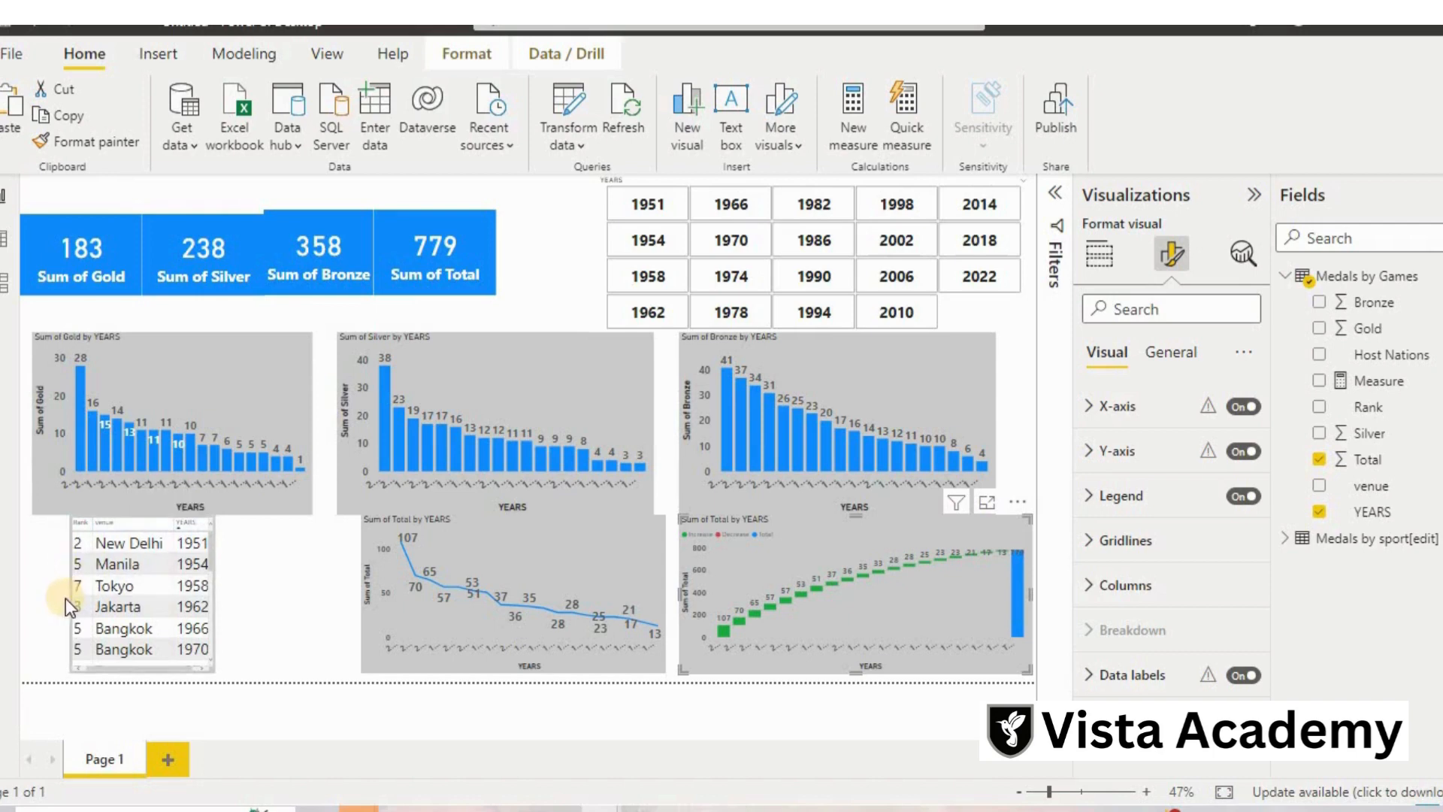
Move the Gold, Silver, Bronze and Total cards down into one adjoining row directly above the column charts.
left_click(281, 589)
left_click_drag(78, 292, 78, 328)
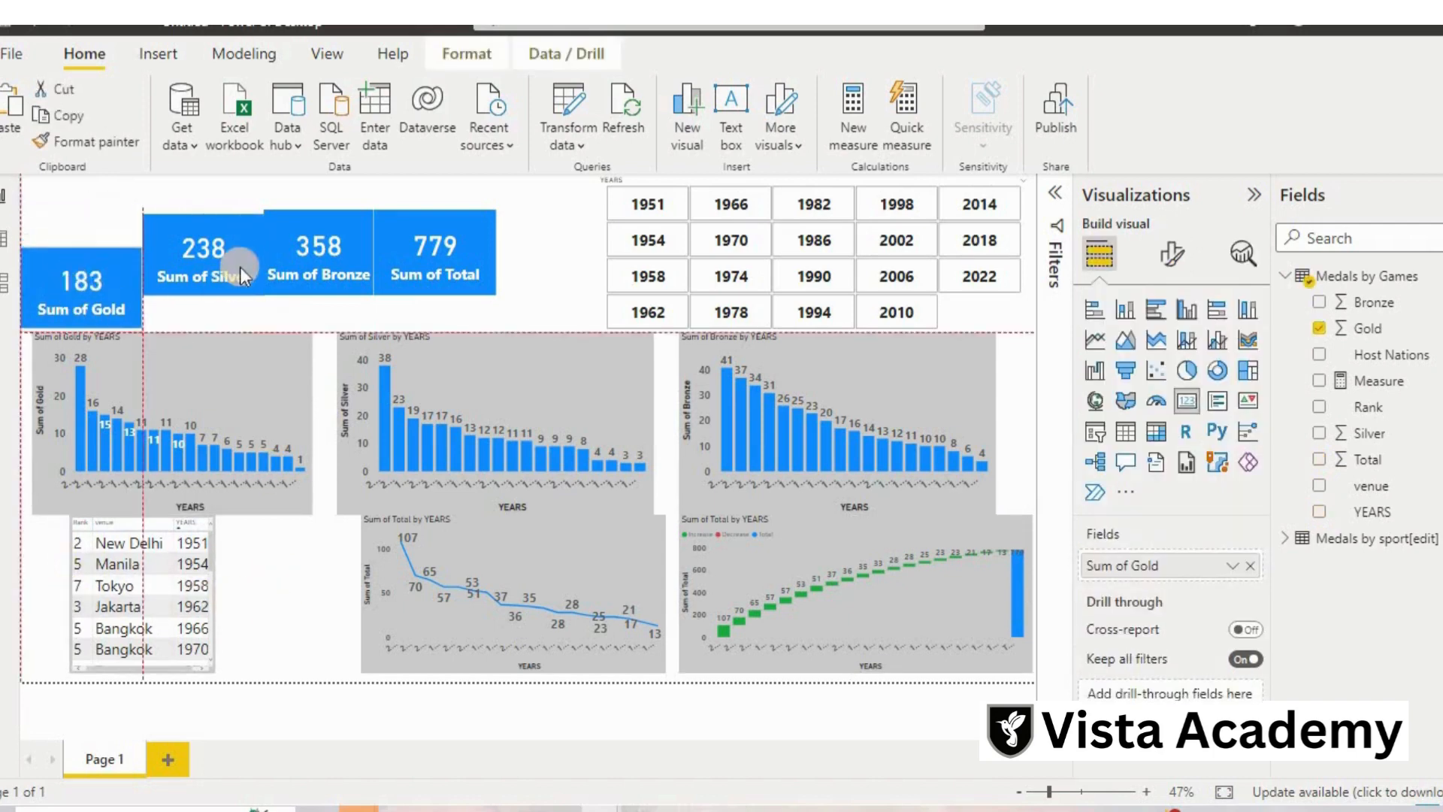
left_click_drag(229, 281, 232, 297)
left_click_drag(321, 267, 318, 290)
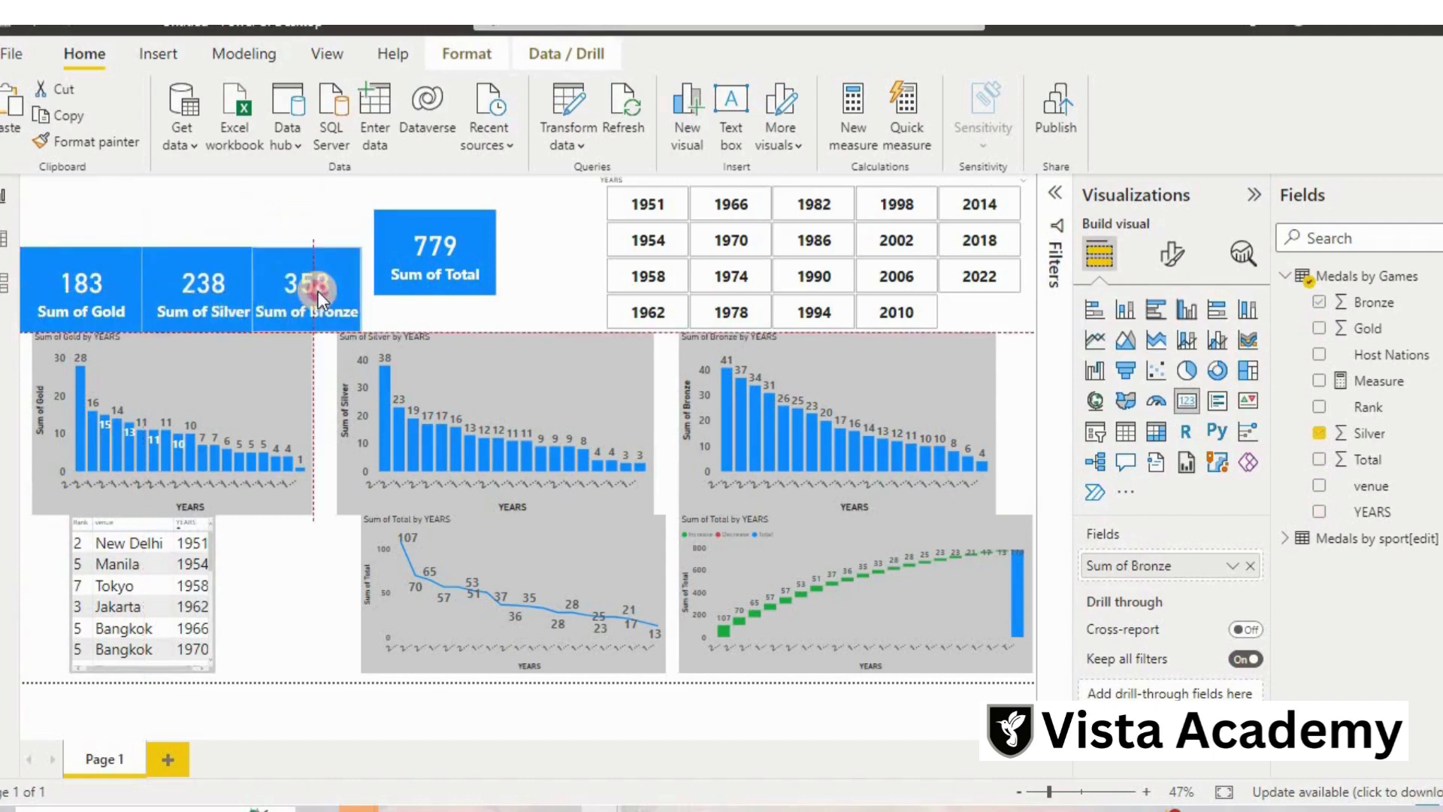
left_click_drag(442, 231, 434, 268)
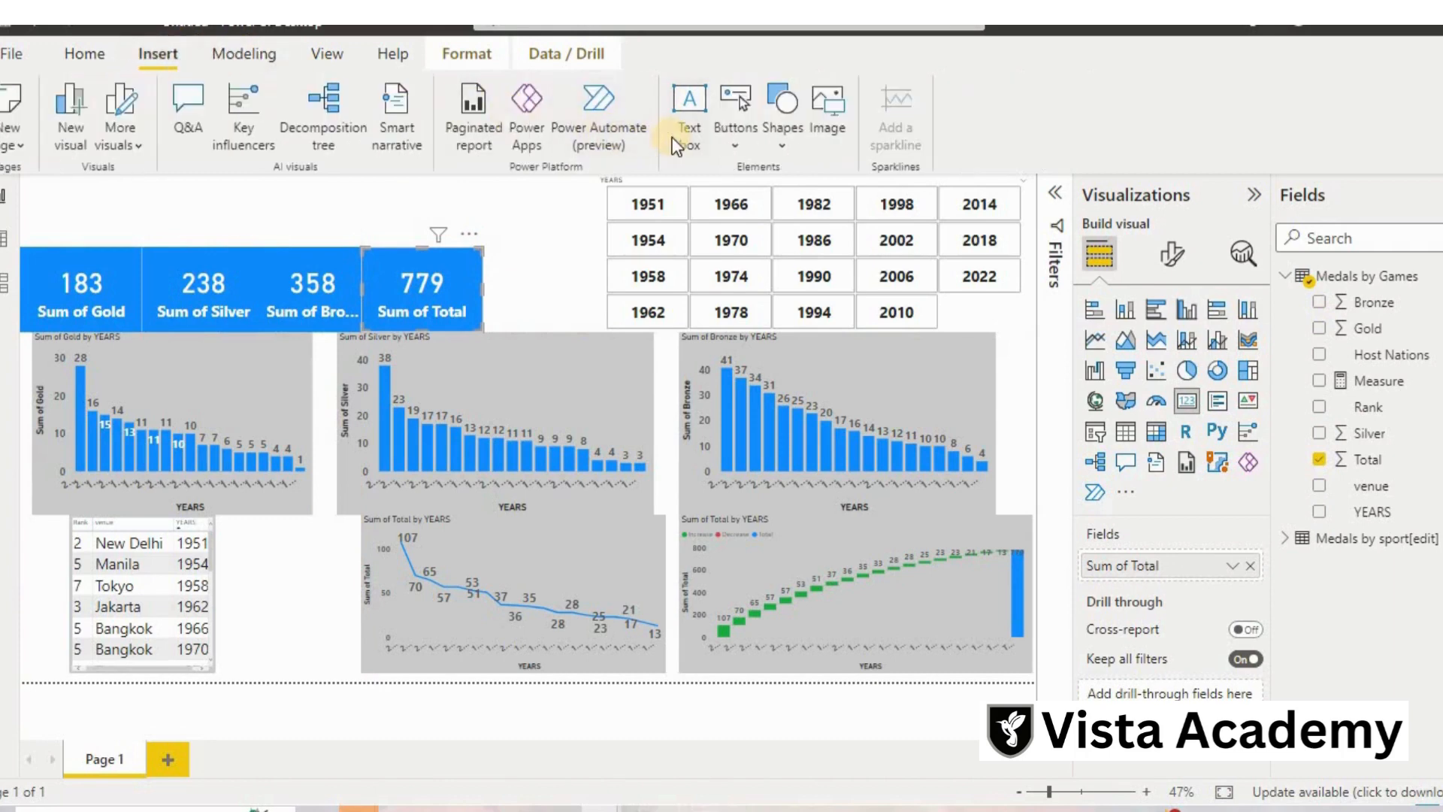
Insert a text box in the blank area above the medal cards, beside the years slicer.
left_click(677, 141)
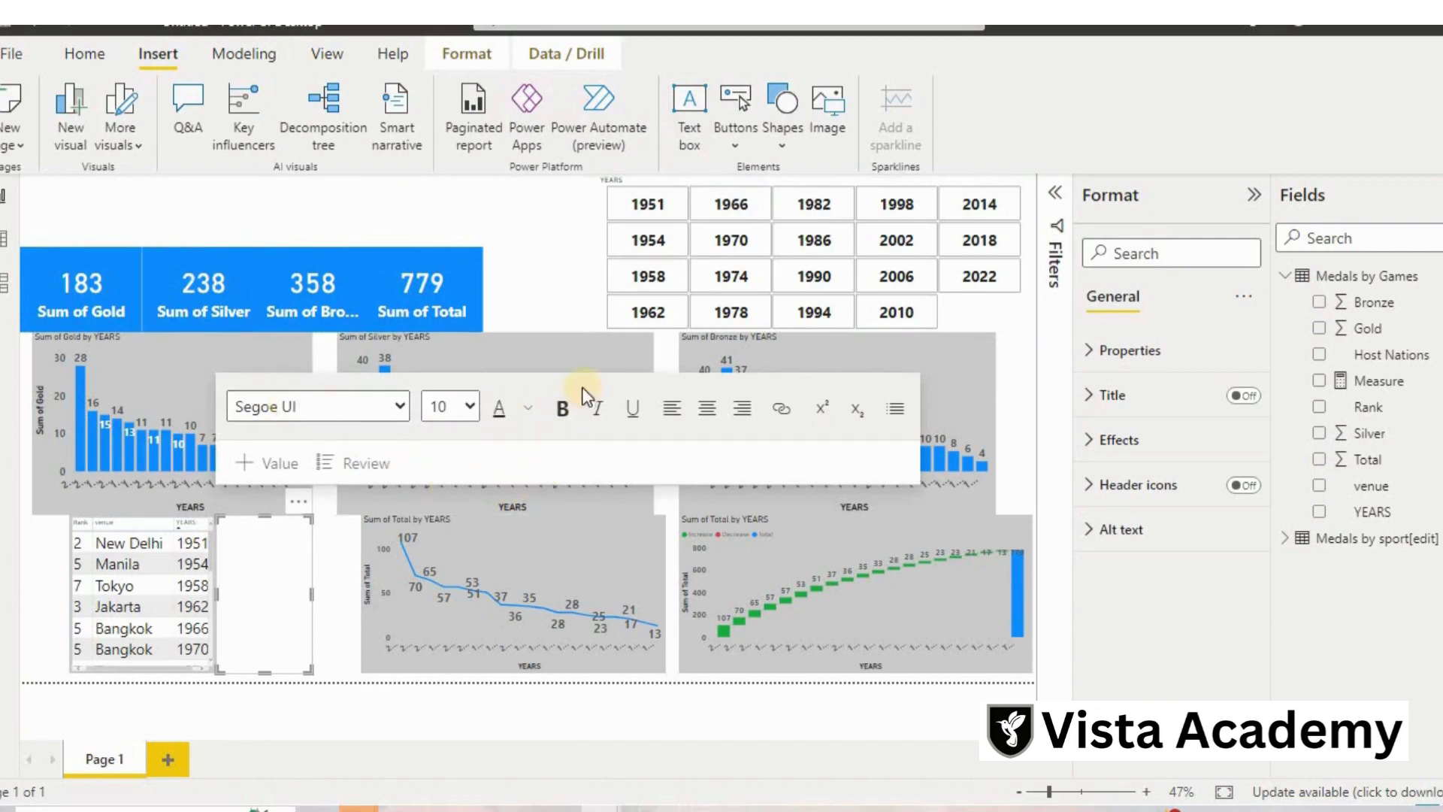
left_click(515, 241)
left_click(692, 110)
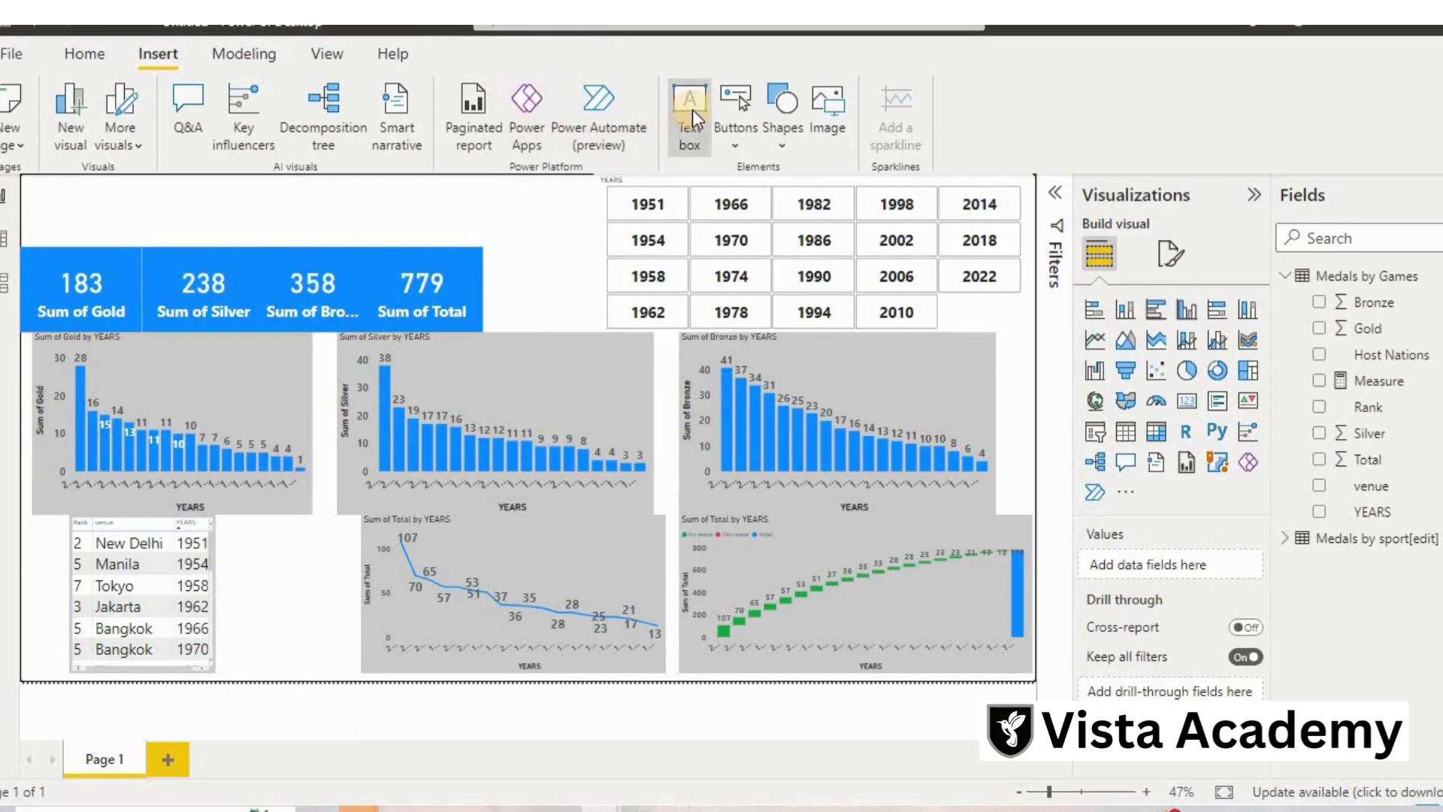
left_click(411, 200)
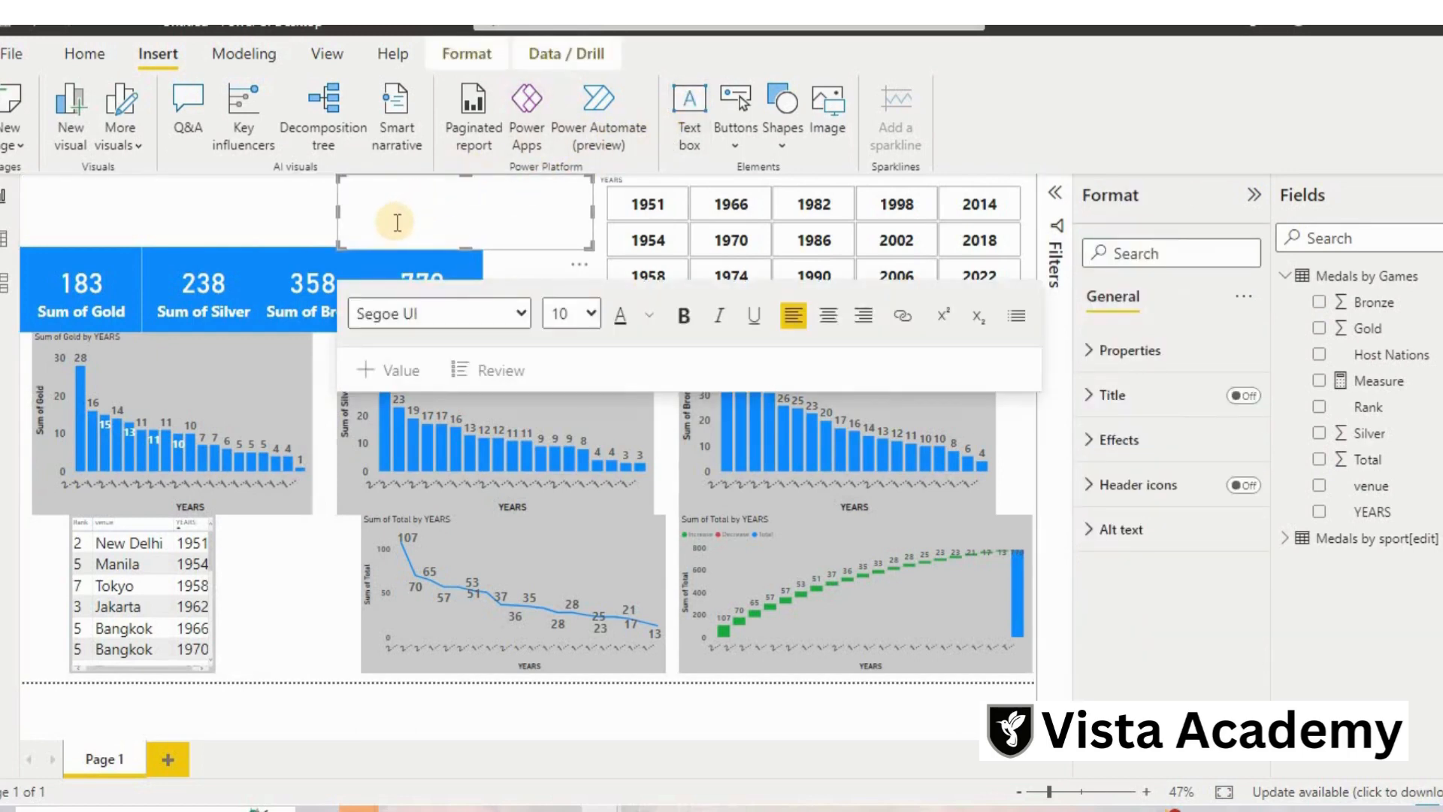
left_click(589, 312)
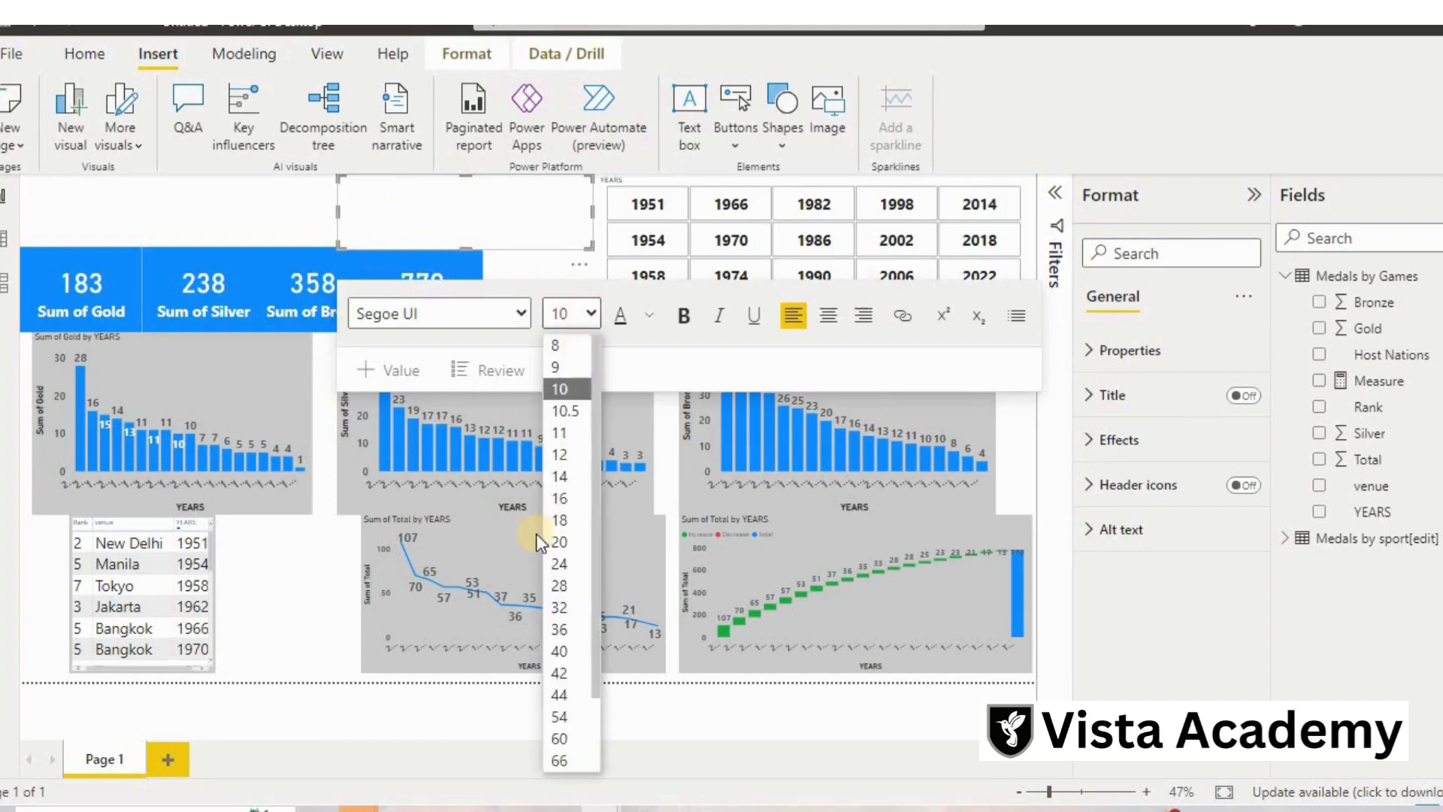
left_click(559, 768)
left_click(592, 315)
left_click(563, 756)
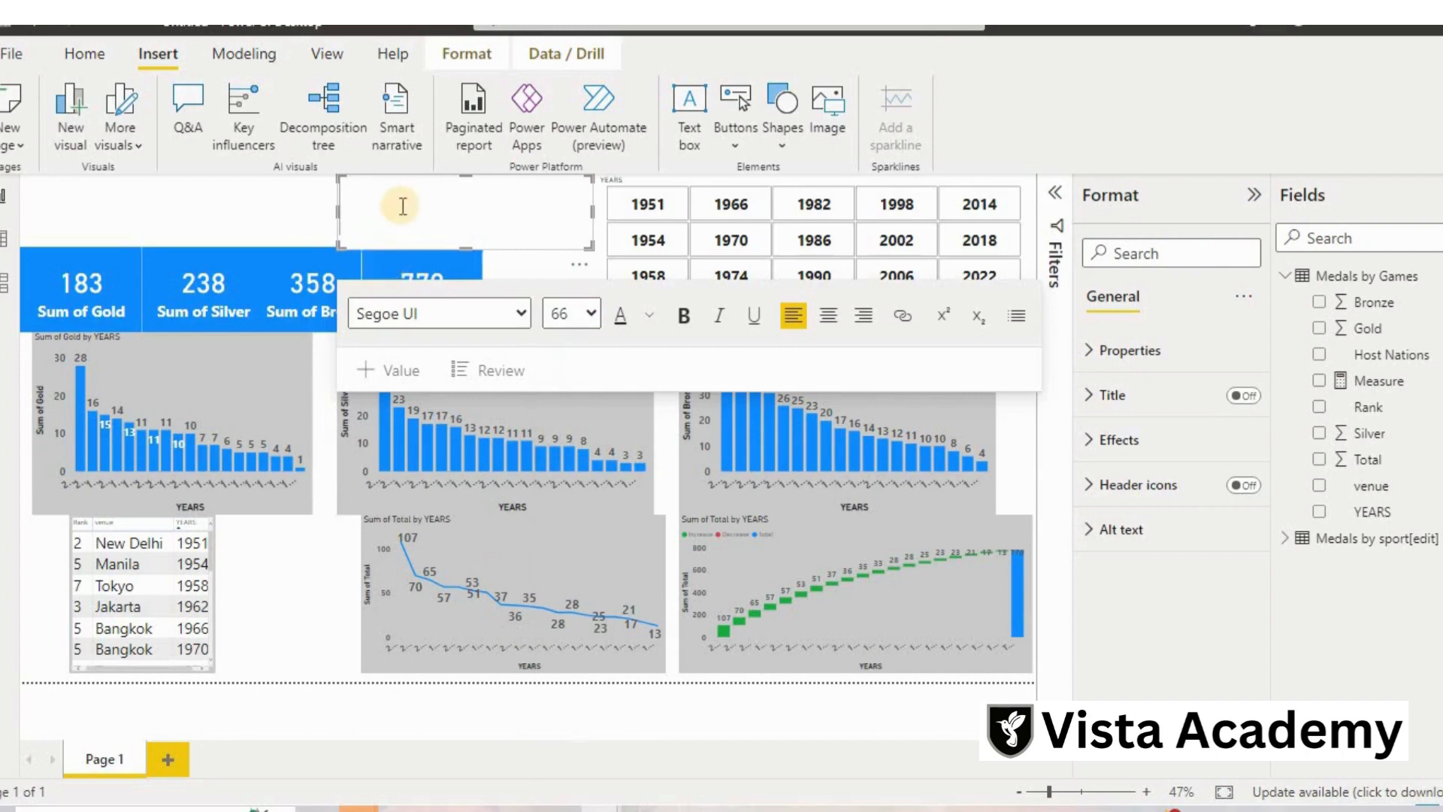
type("india")
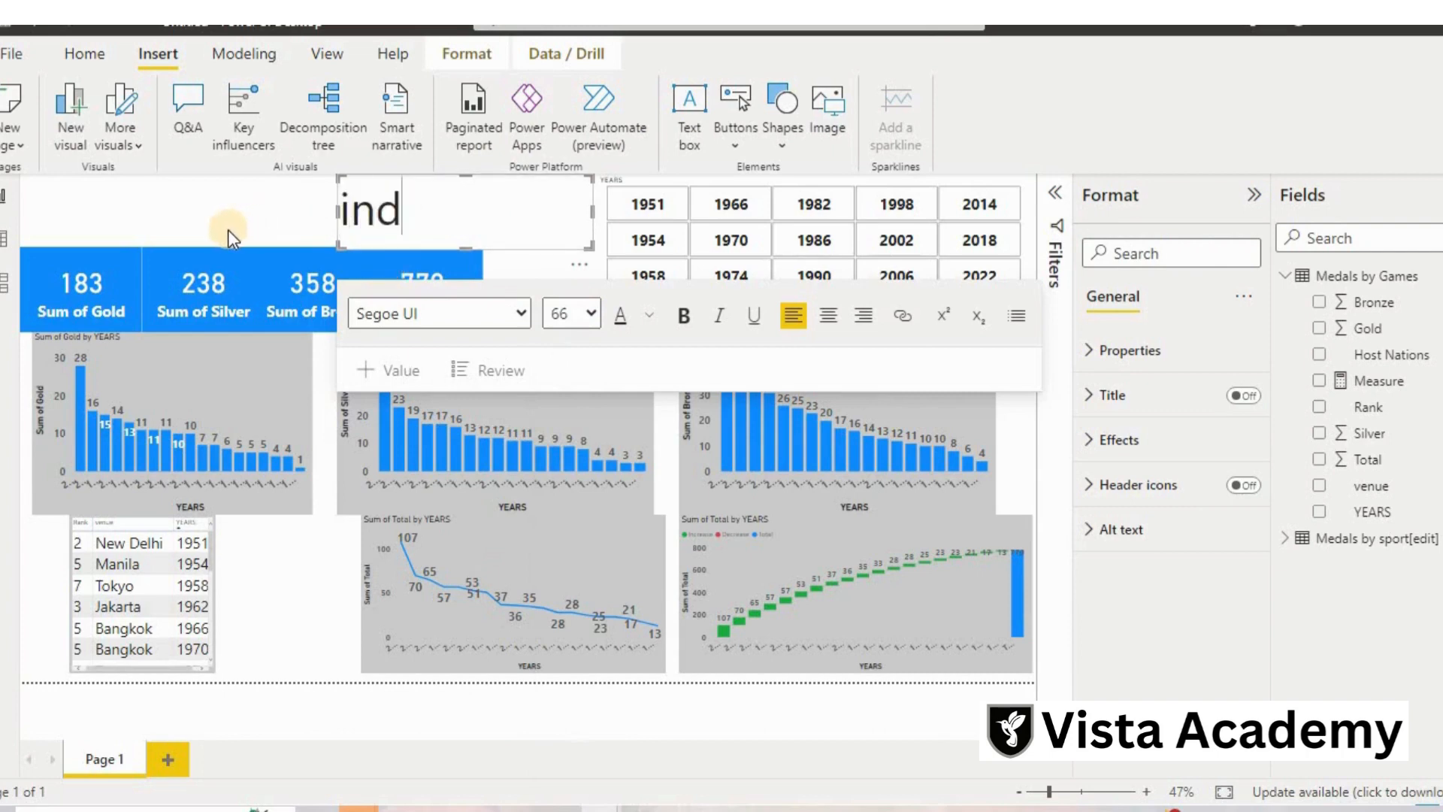
key("BackSpace")
key("BackSpace")
key("BackSpace")
key("BackSpace")
key("BackSpace")
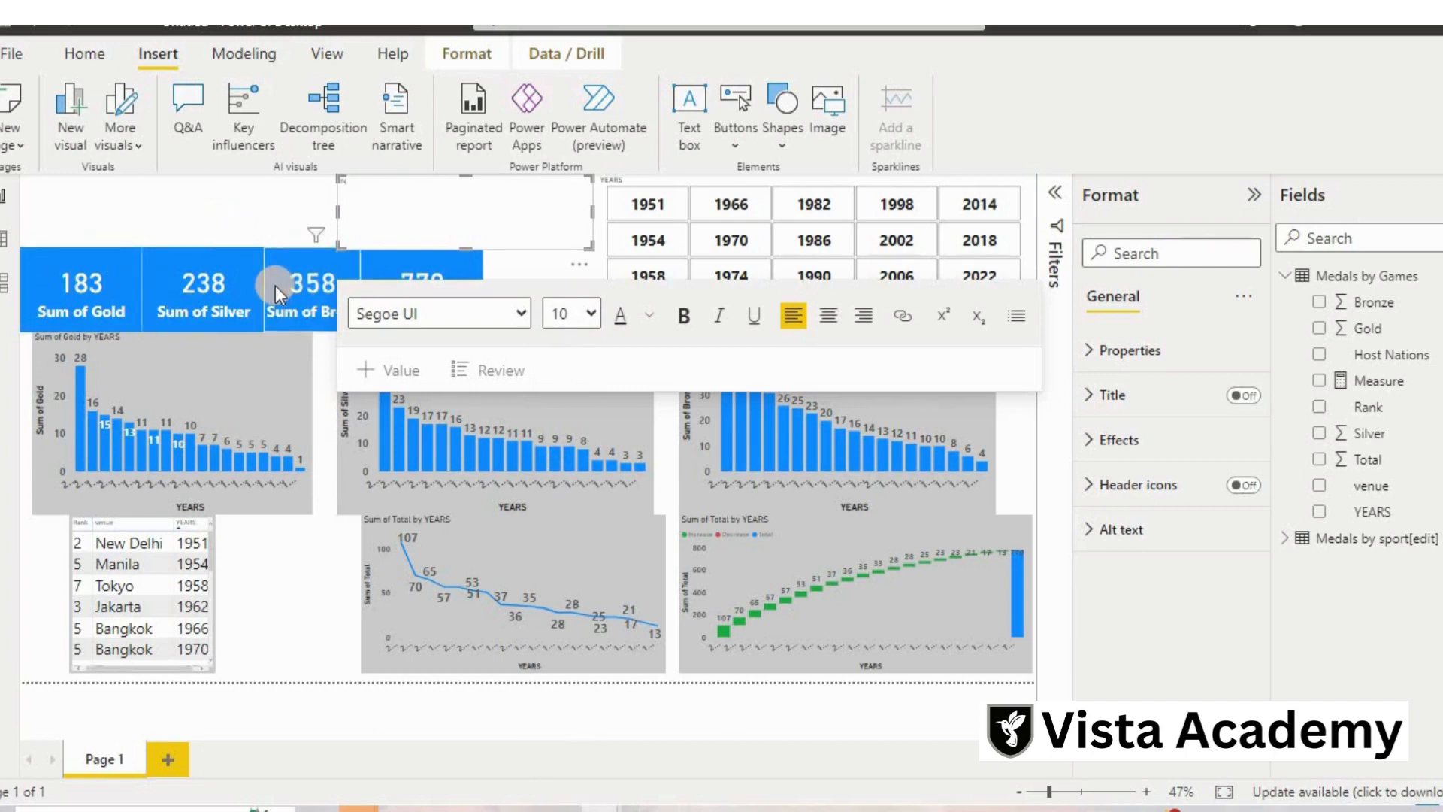
Enter the title "INDIA AT ASIAN GAMES" at font size 66 and widen the text box to the page's left edge.
left_click(598, 317)
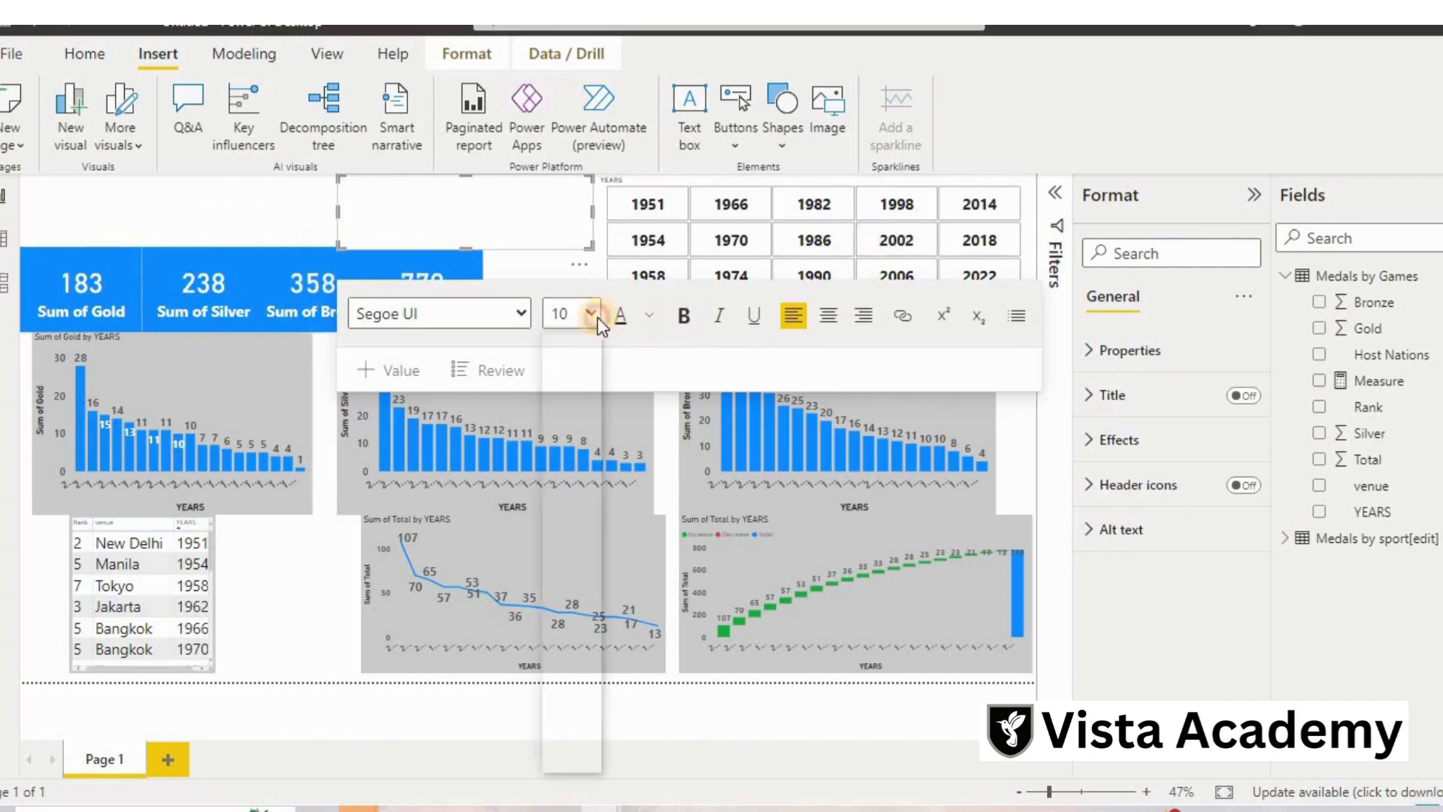
left_click(577, 740)
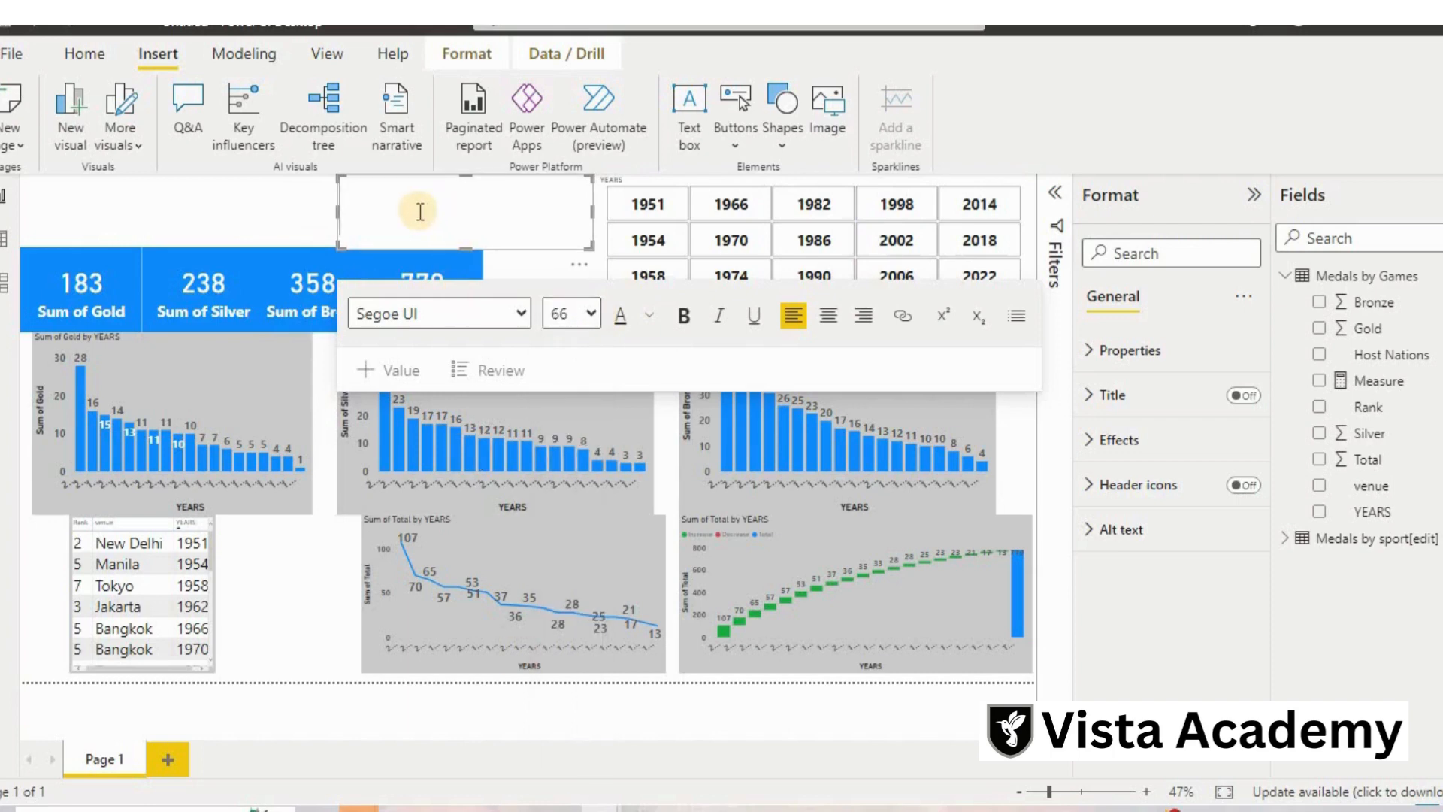
type("INDIA AT AS")
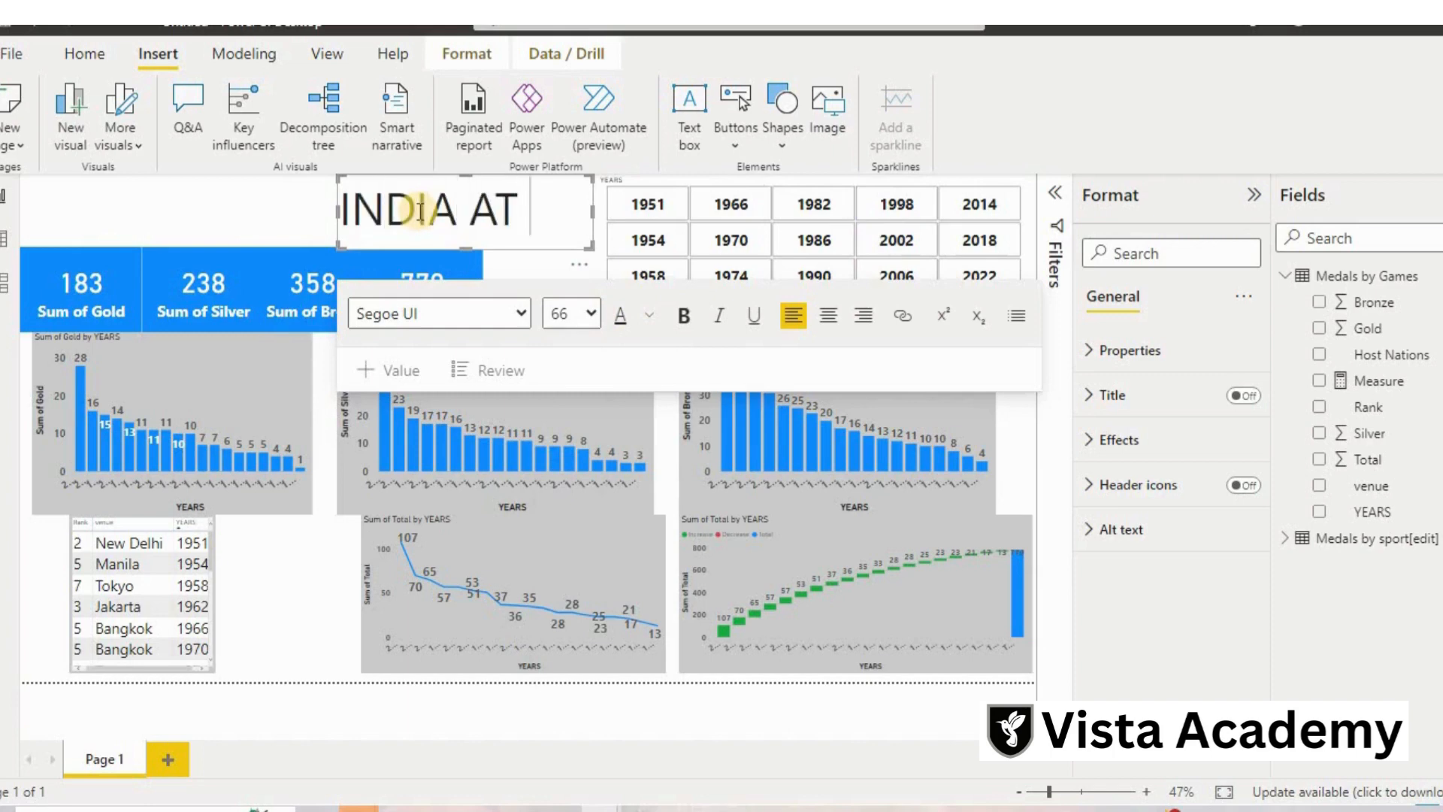
key("BackSpace")
type("ASIAN GAME")
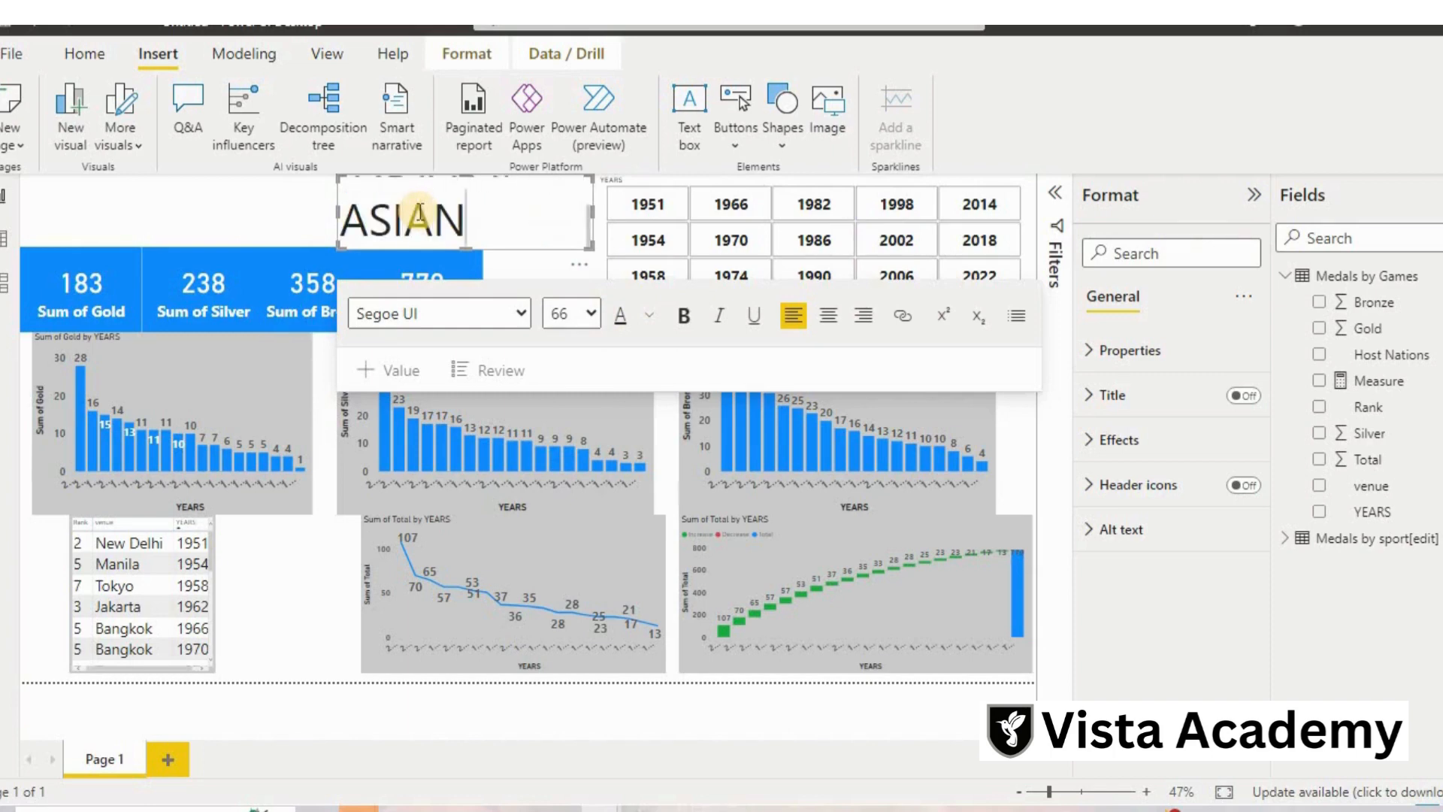
type("S")
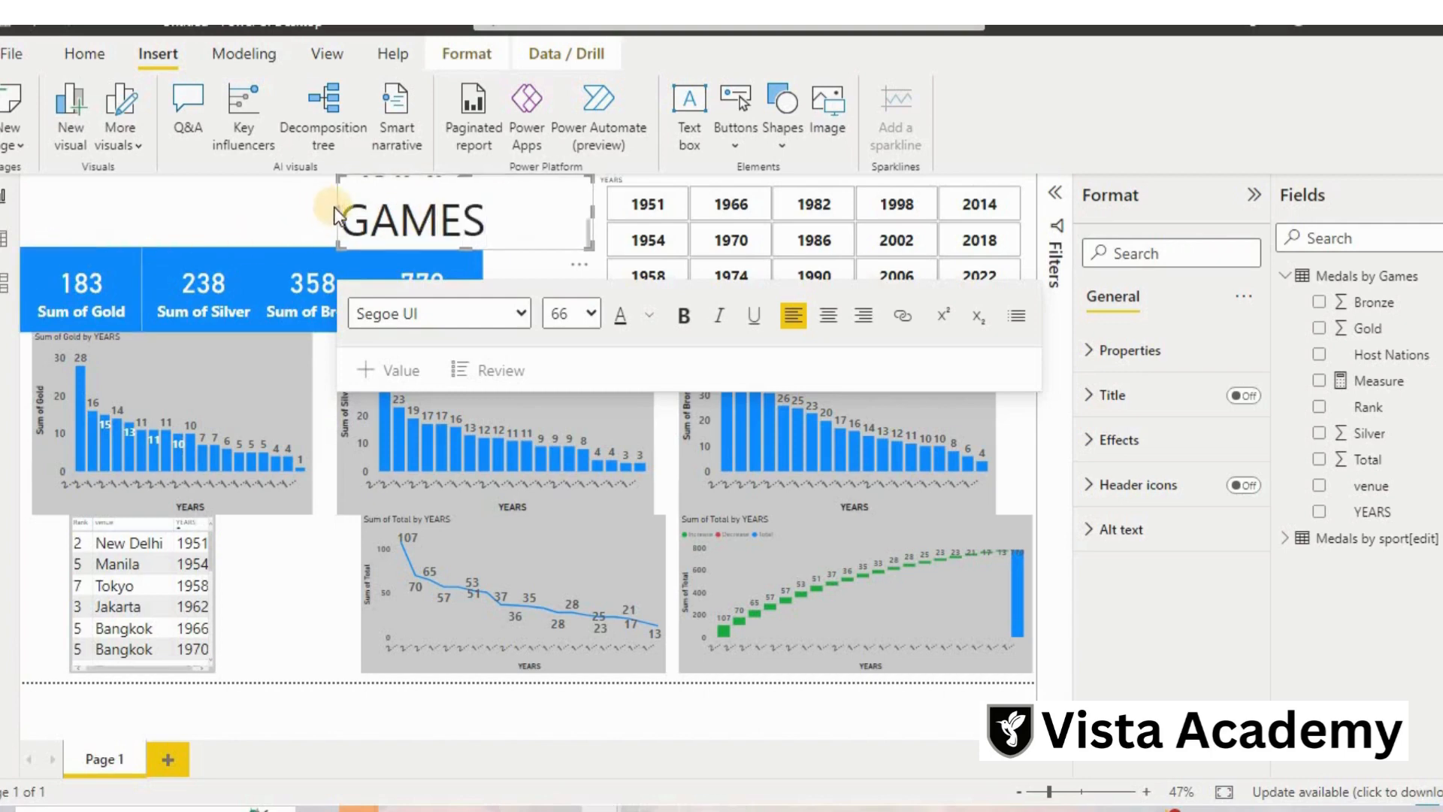
left_click_drag(334, 206, 27, 203)
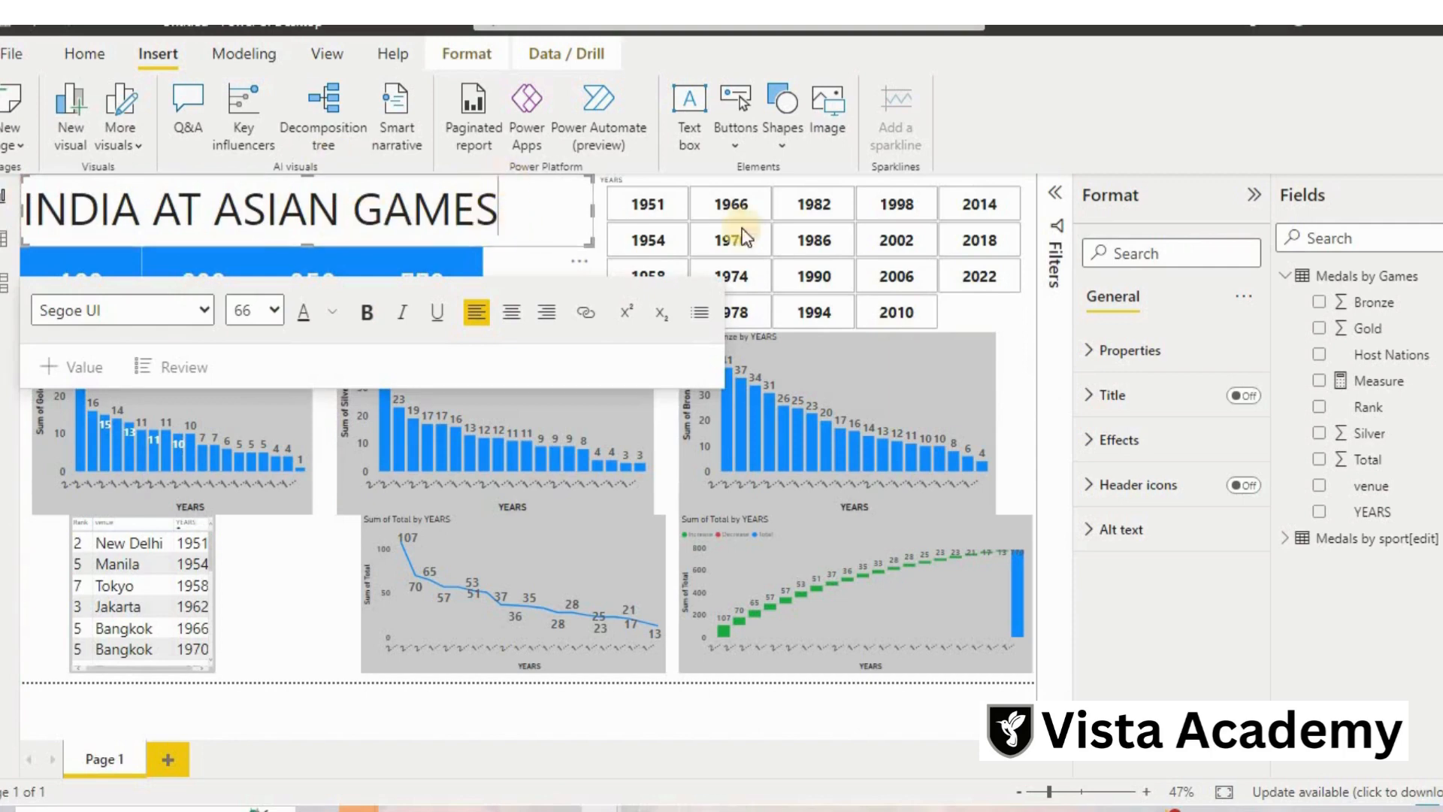
Give the title text box the same blue background as the medal cards and make its text white.
left_click(1162, 451)
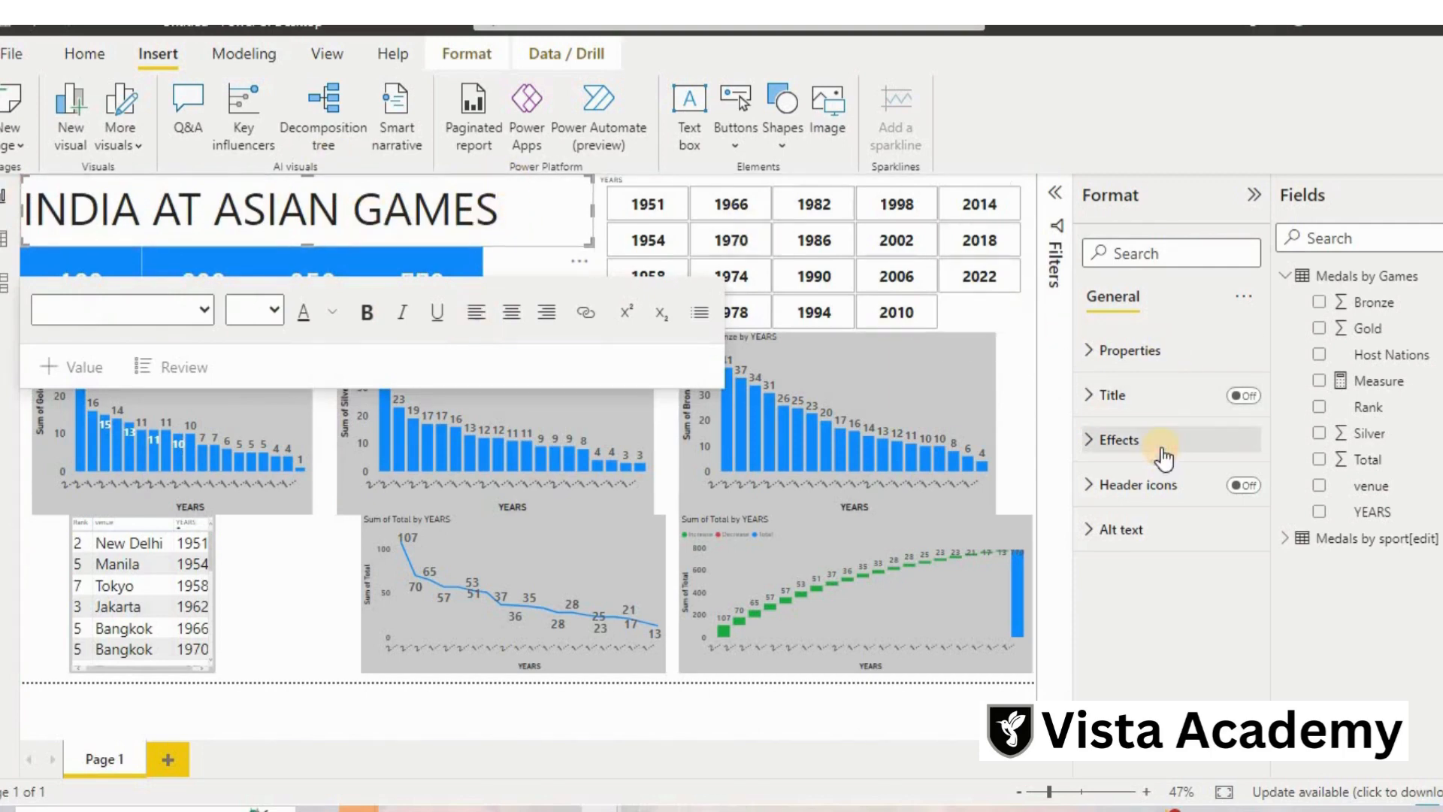
left_click(1135, 538)
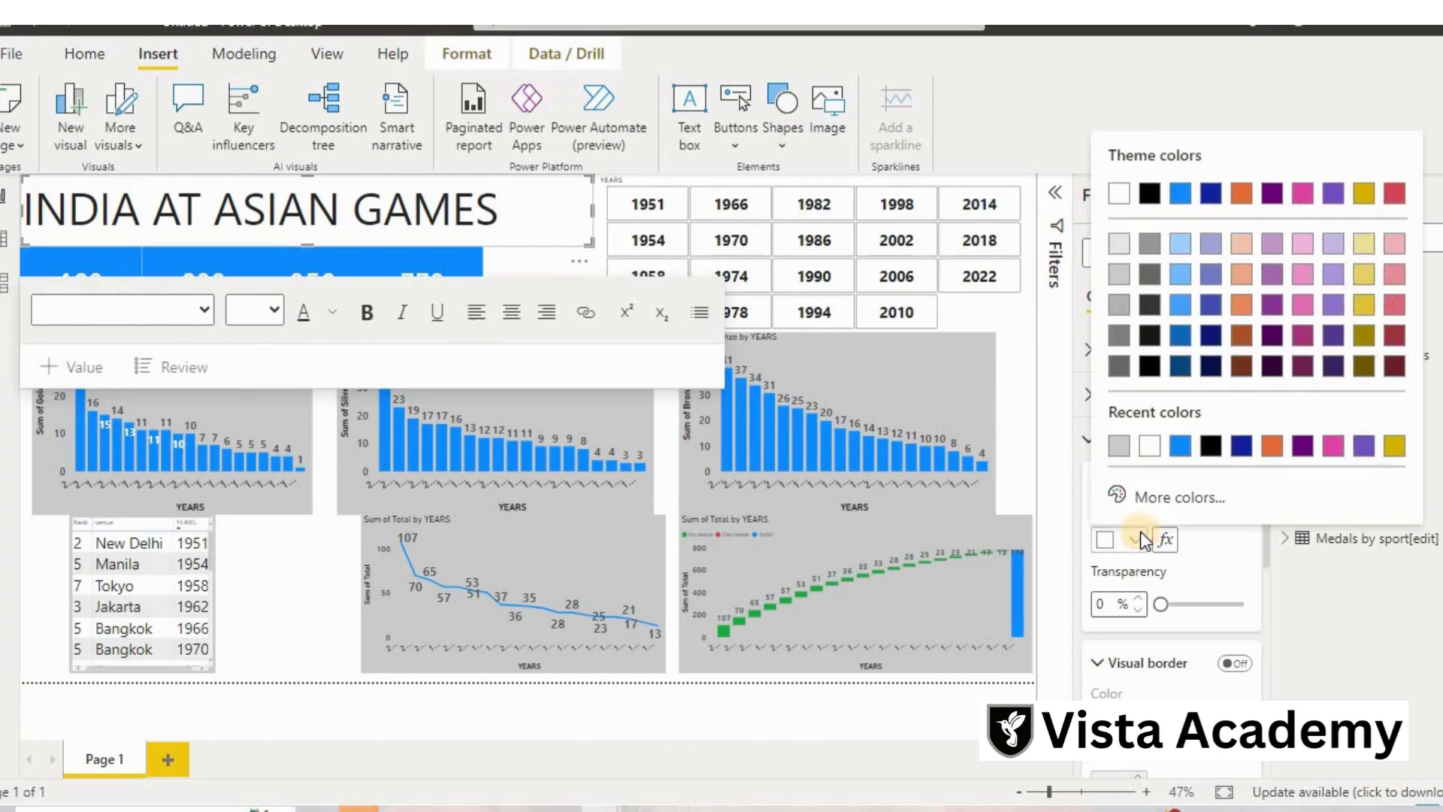
left_click(1178, 451)
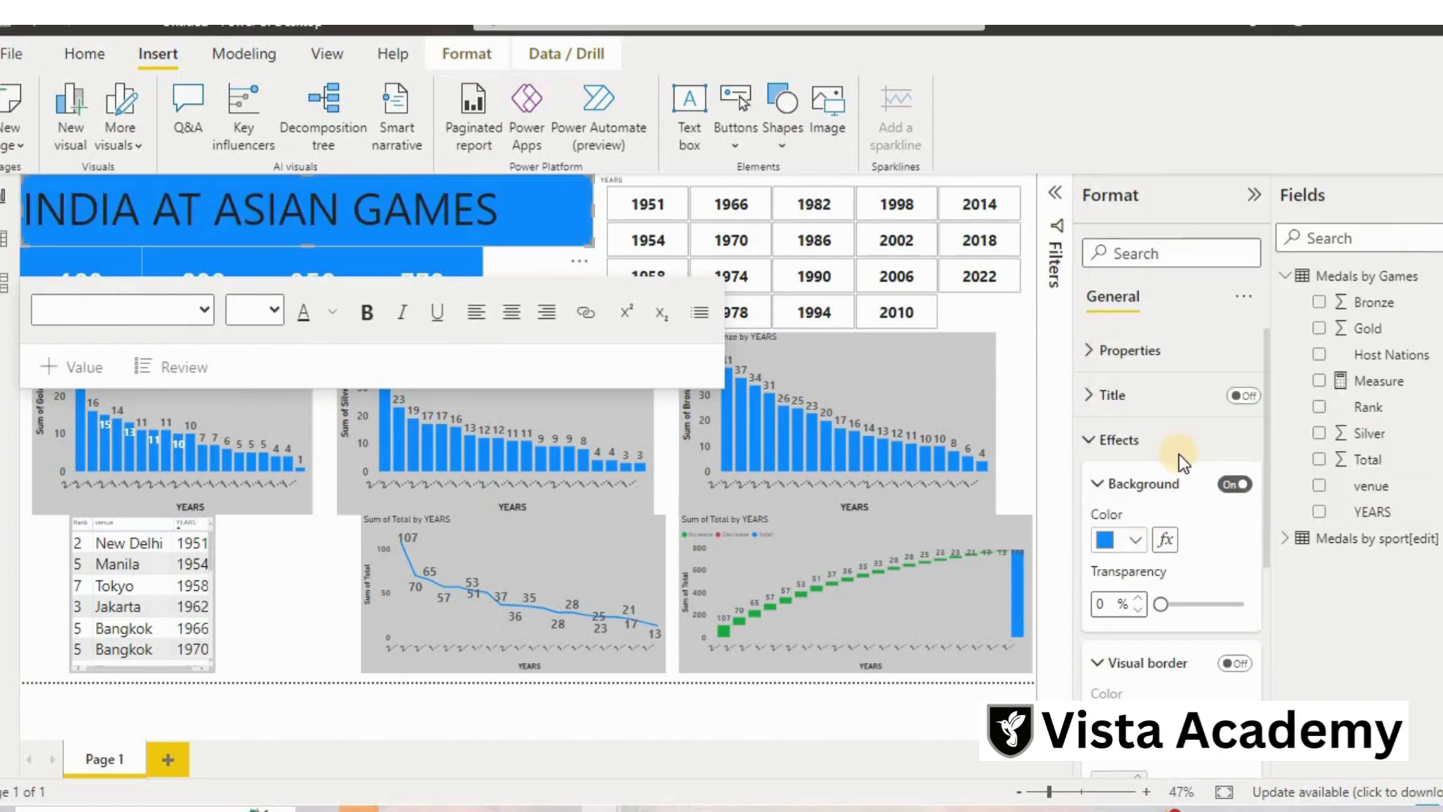
triple_click(533, 195)
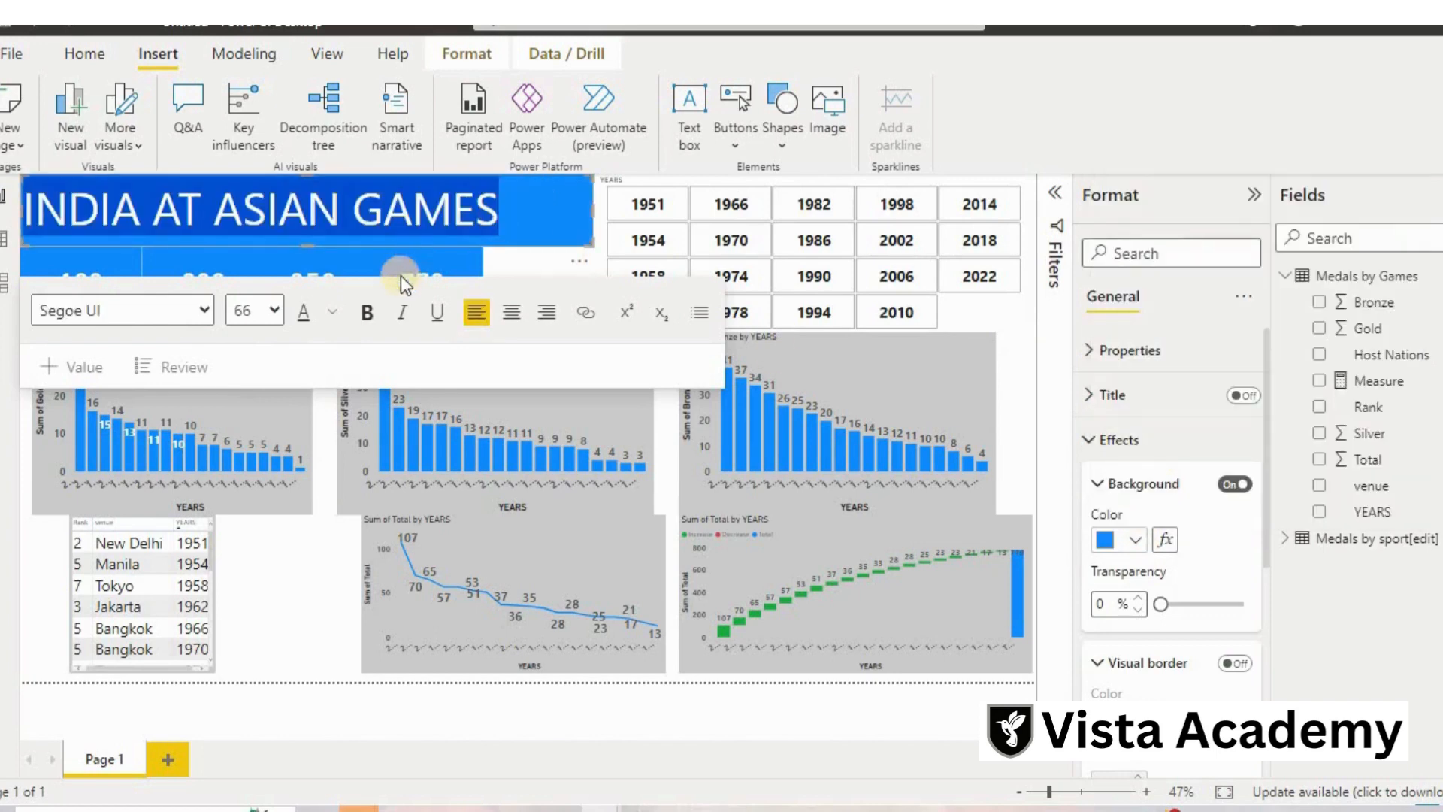
left_click(328, 312)
left_click(353, 389)
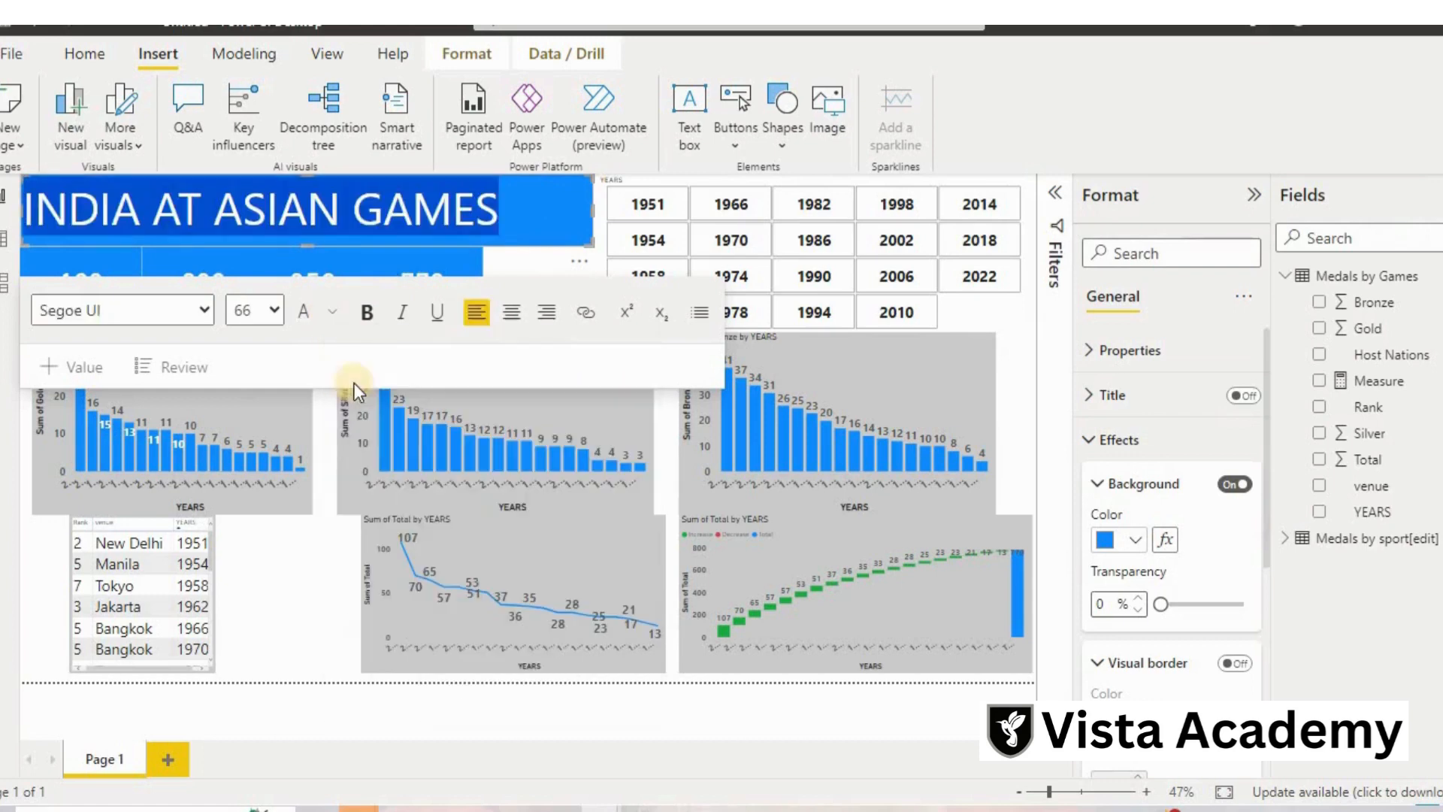
left_click(532, 272)
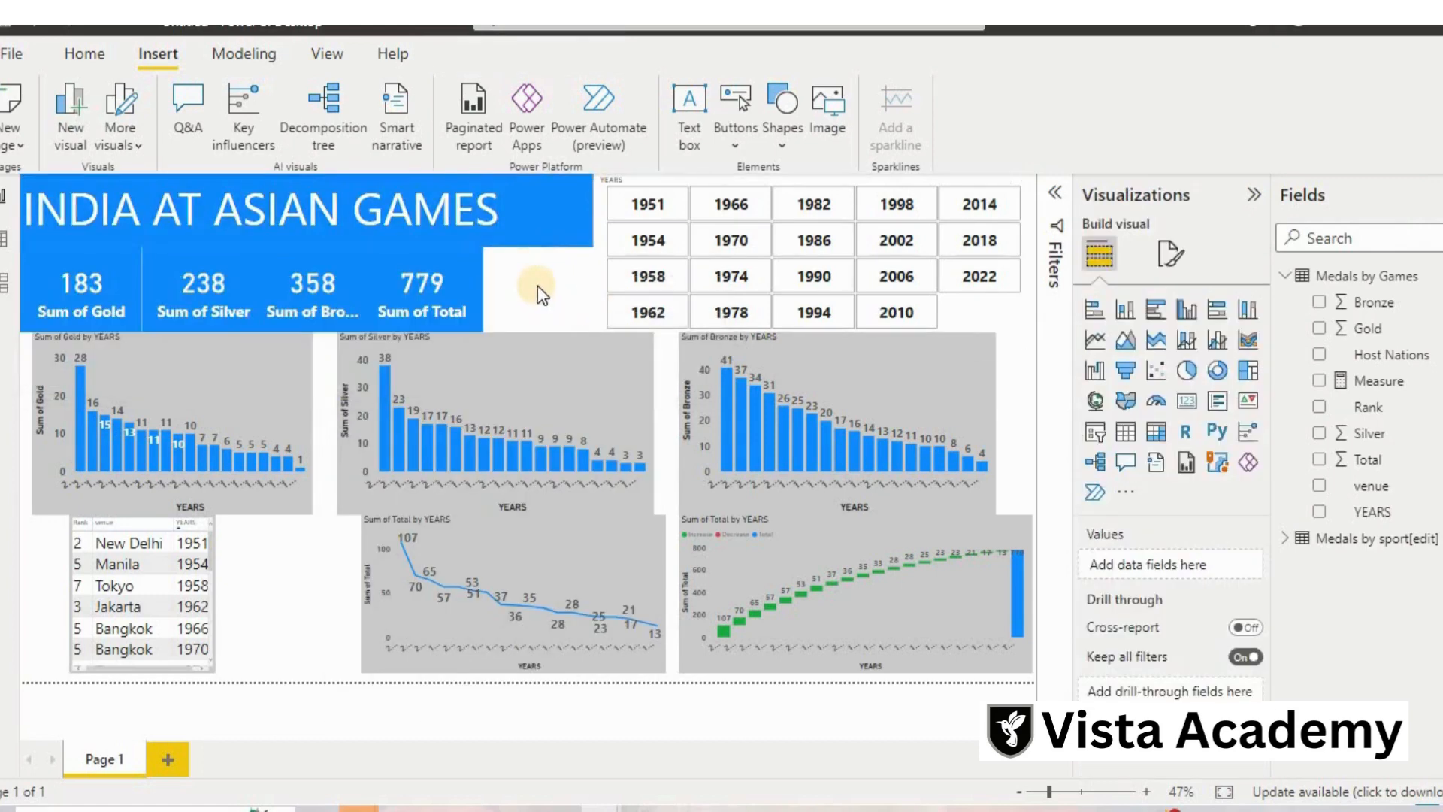
left_click(541, 283)
Apply the Bloom theme to the report.
left_click(328, 53)
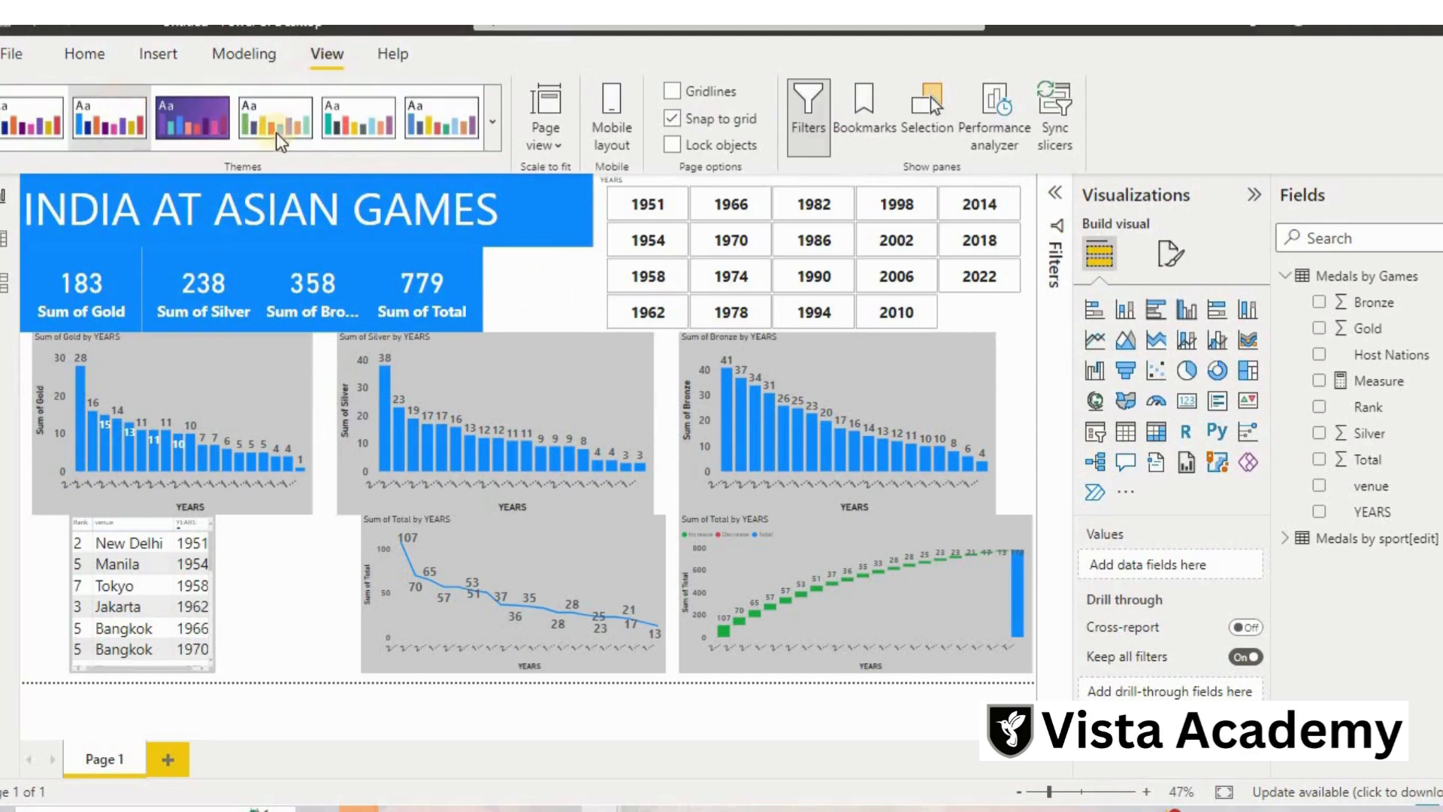
left_click(210, 115)
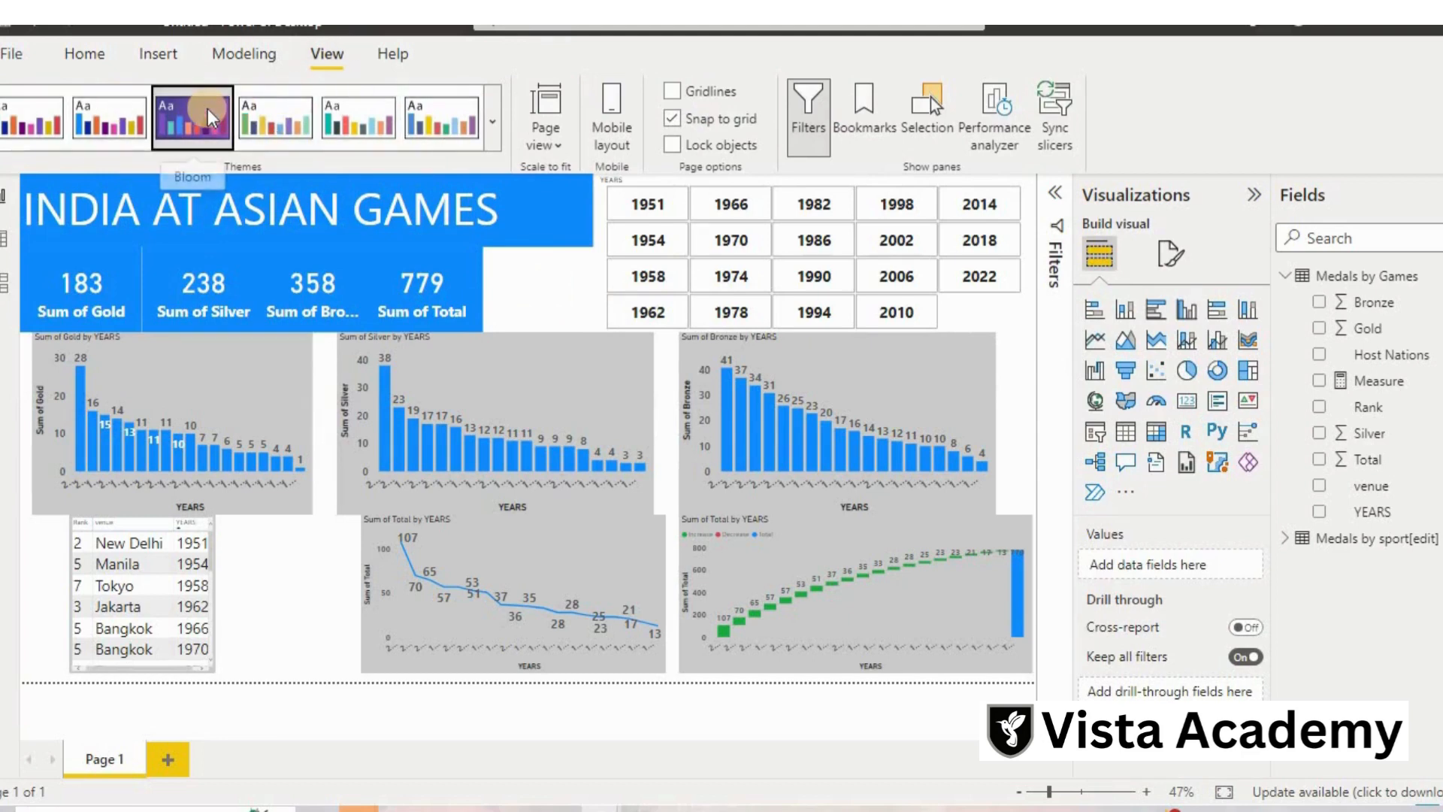
Apply the Bloom theme and shift the Sum of Total card to the right, leaving a gap after the Bronze card.
left_click(210, 117)
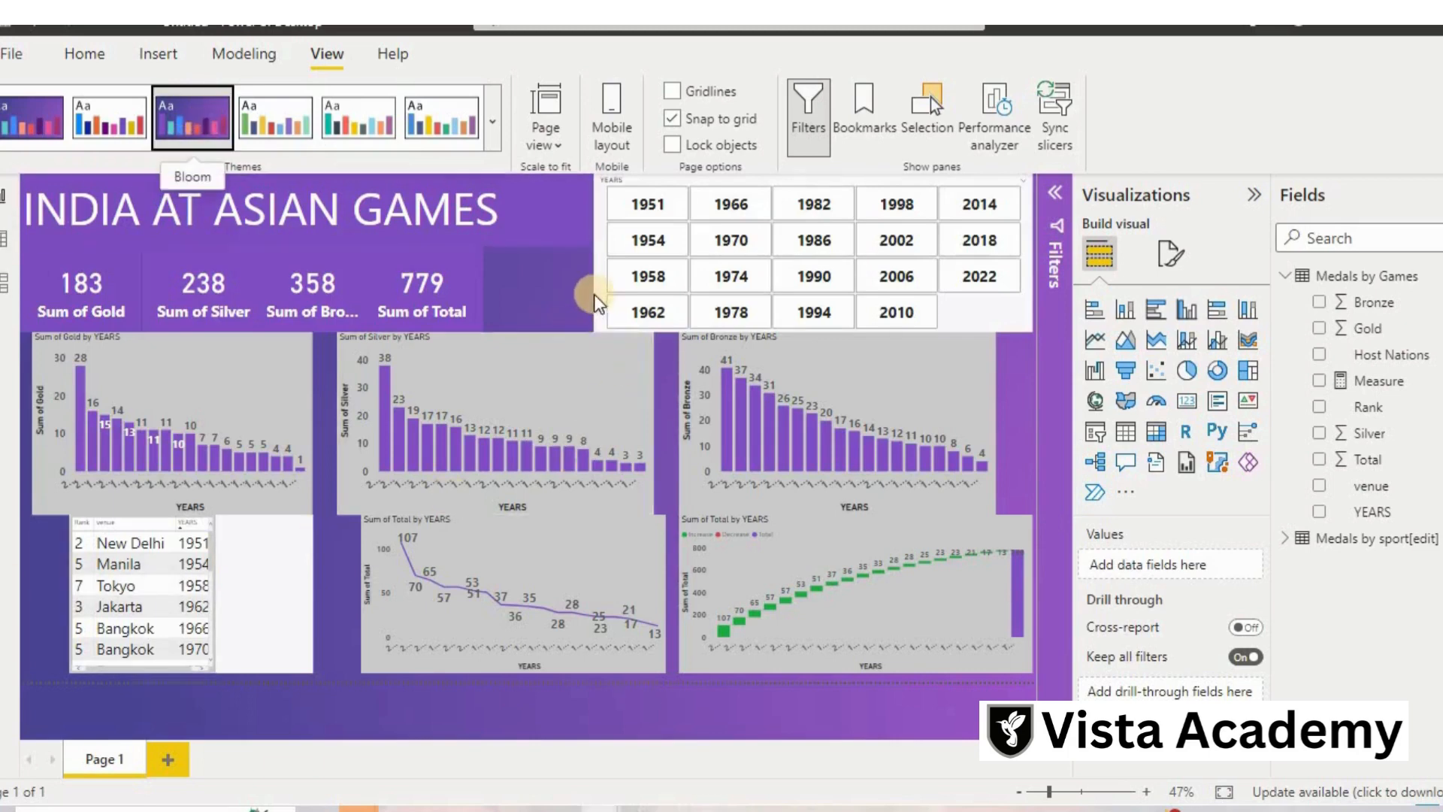
left_click(535, 284)
left_click_drag(534, 277, 538, 277)
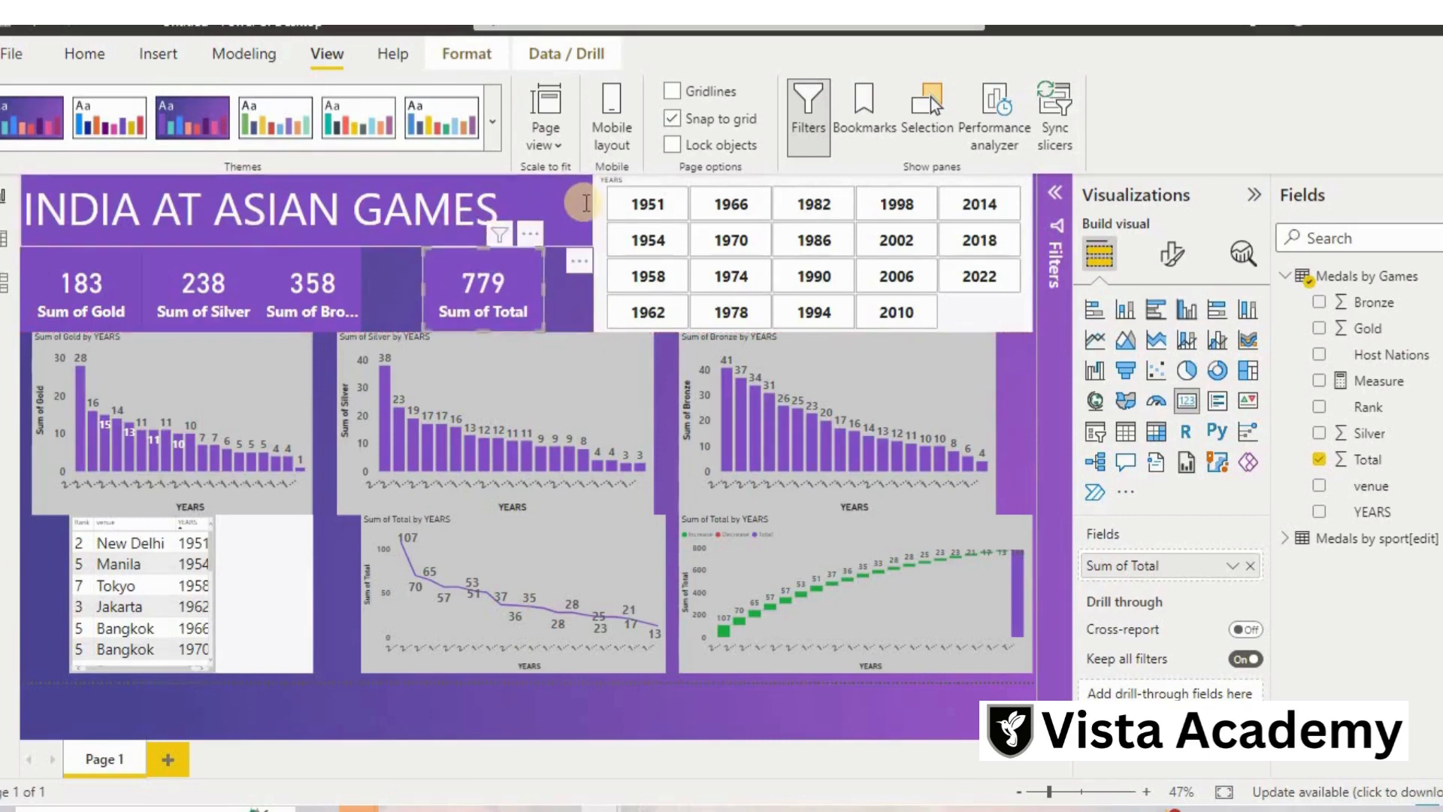
Insert the picture India-flag-a4.jpg from the raw data folder and move it beside the end of the title.
left_click(175, 54)
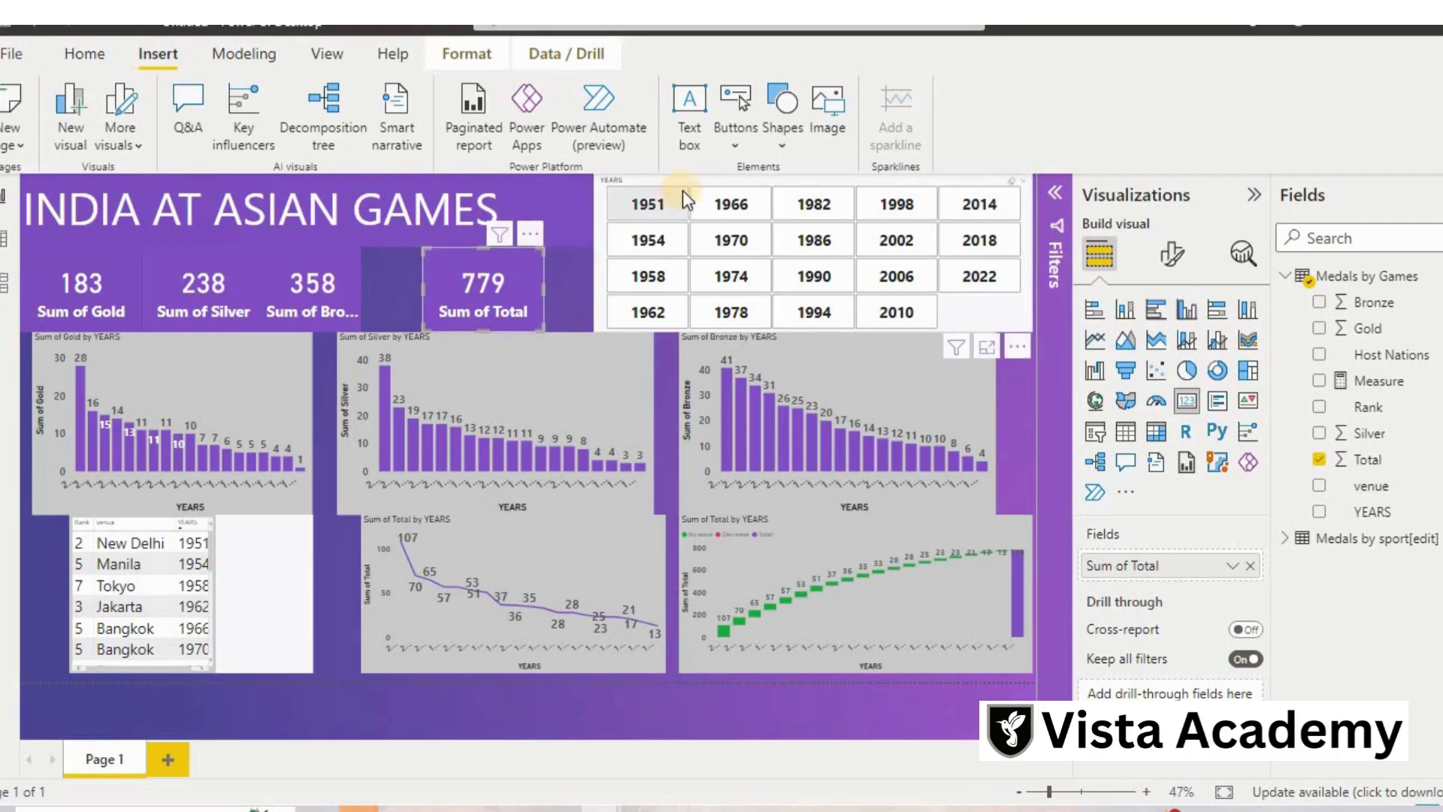
left_click(813, 129)
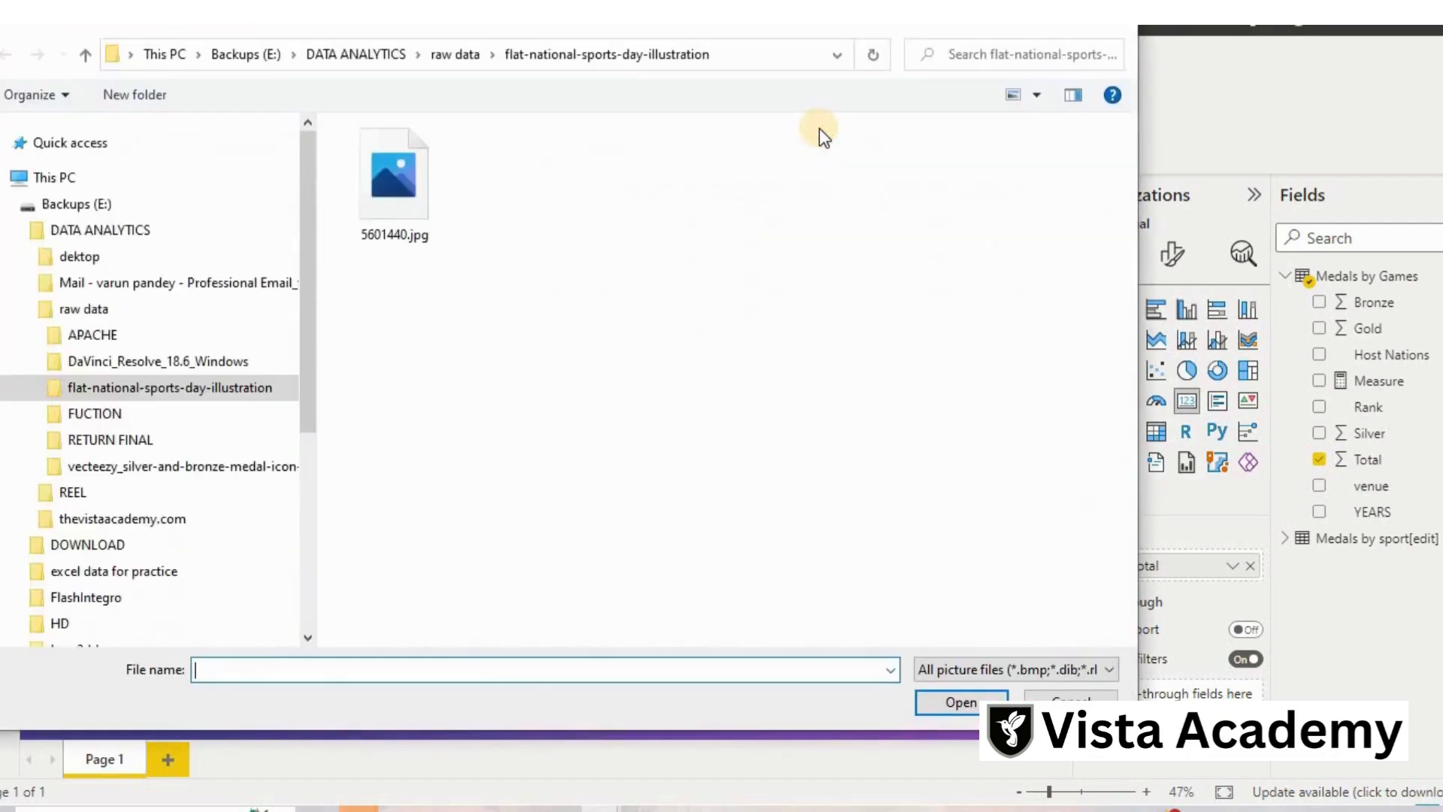
left_click(454, 60)
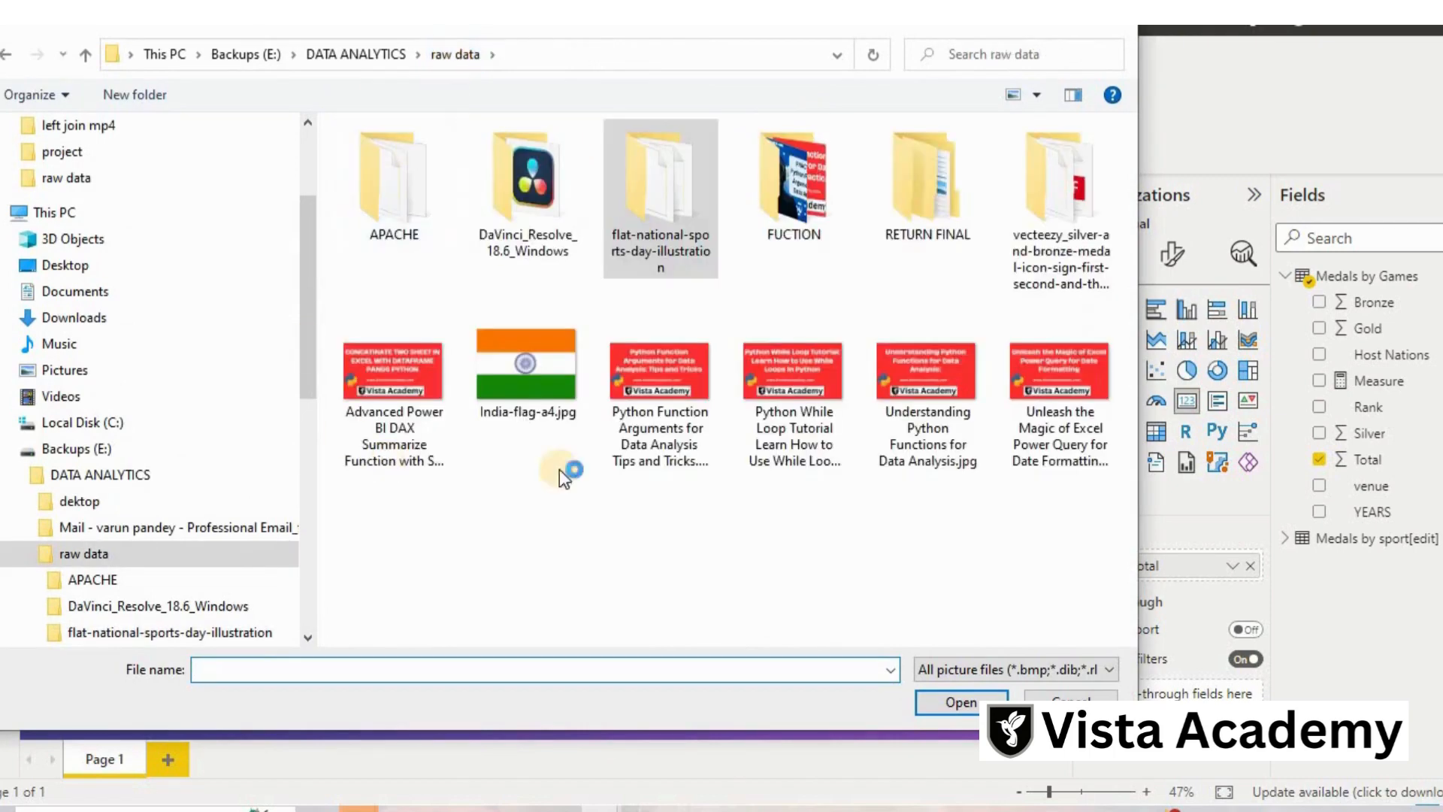
double_click(534, 392)
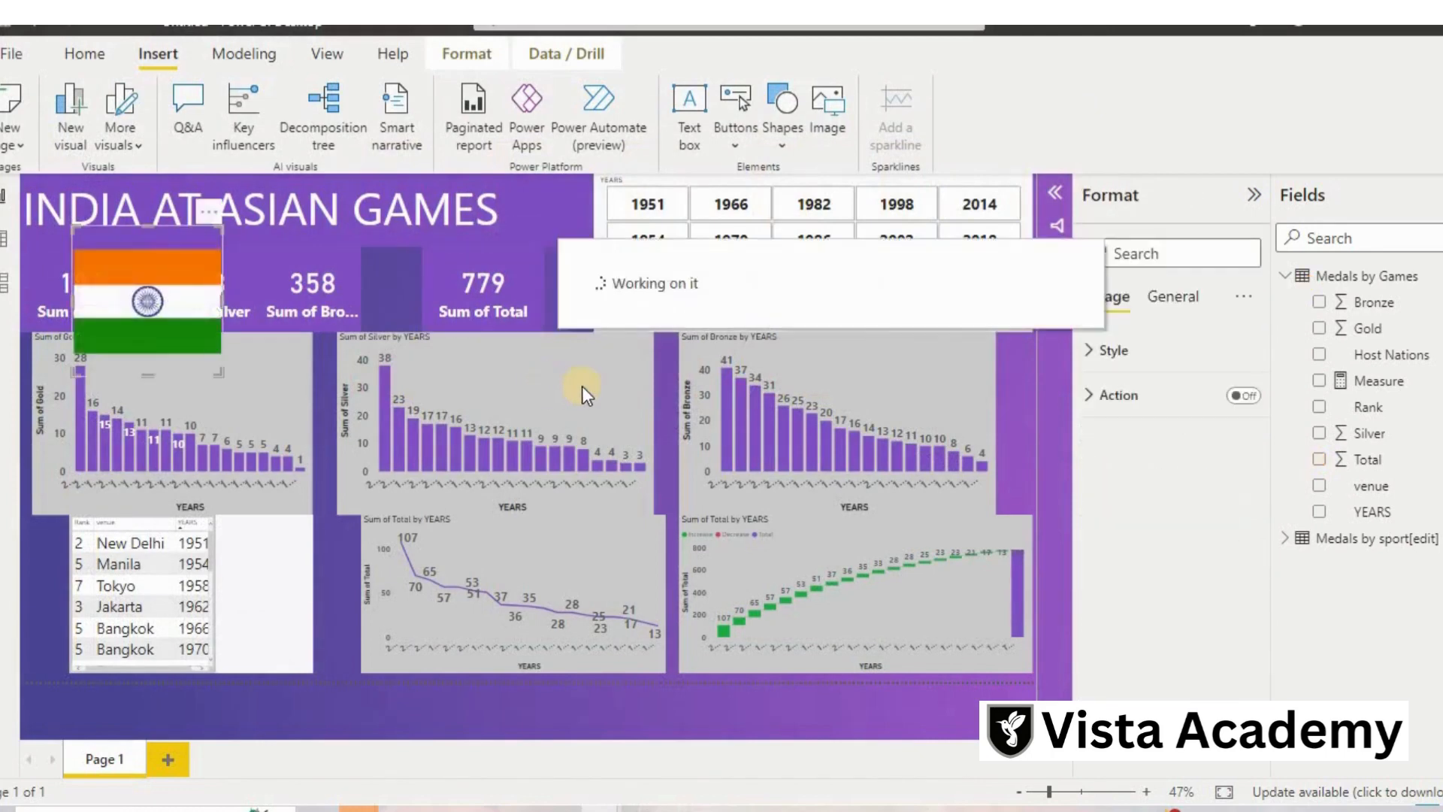
left_click_drag(133, 308, 552, 174)
Narrow the years slicer from its left edge to make room for the flag picture.
left_click(684, 177)
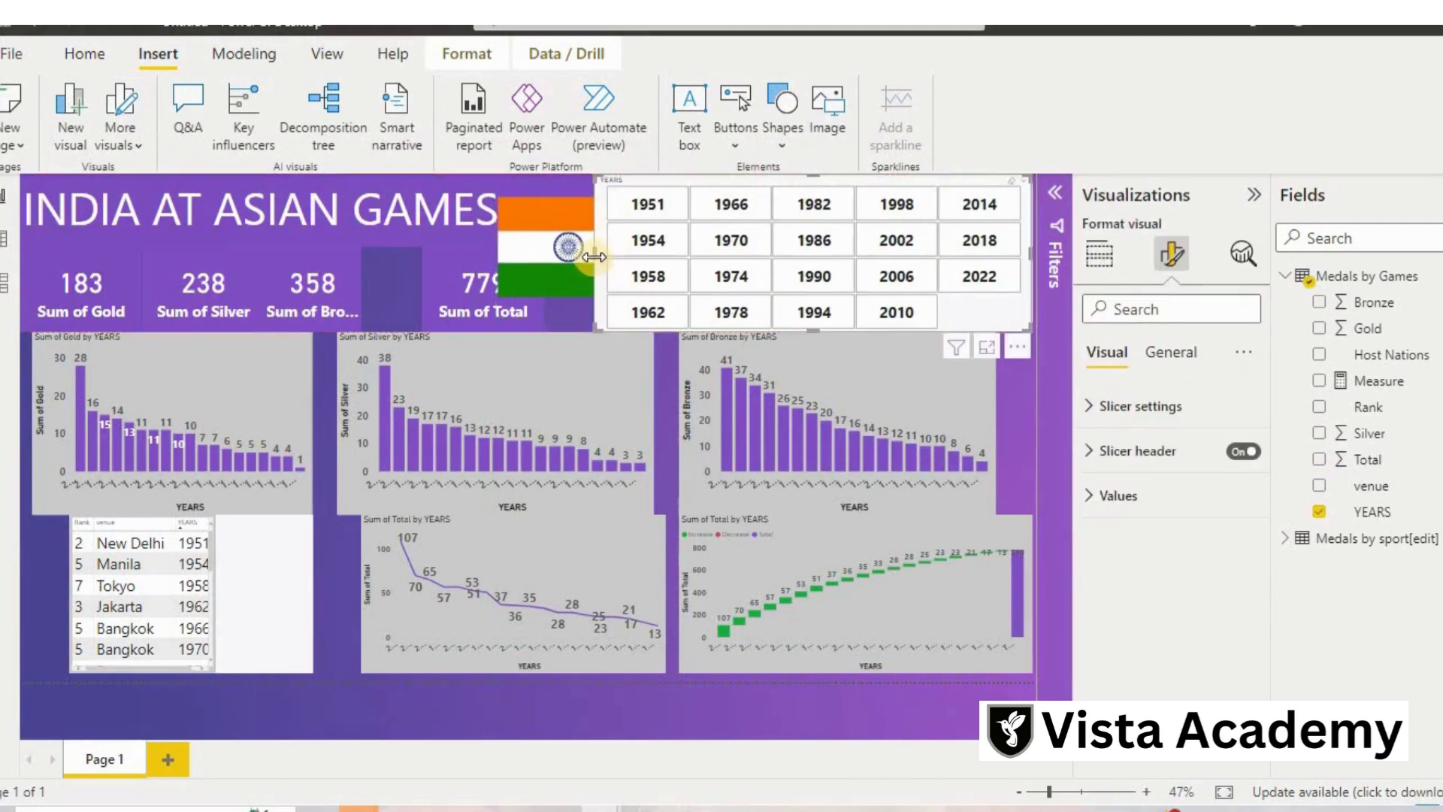
left_click_drag(594, 256, 697, 245)
left_click(664, 244)
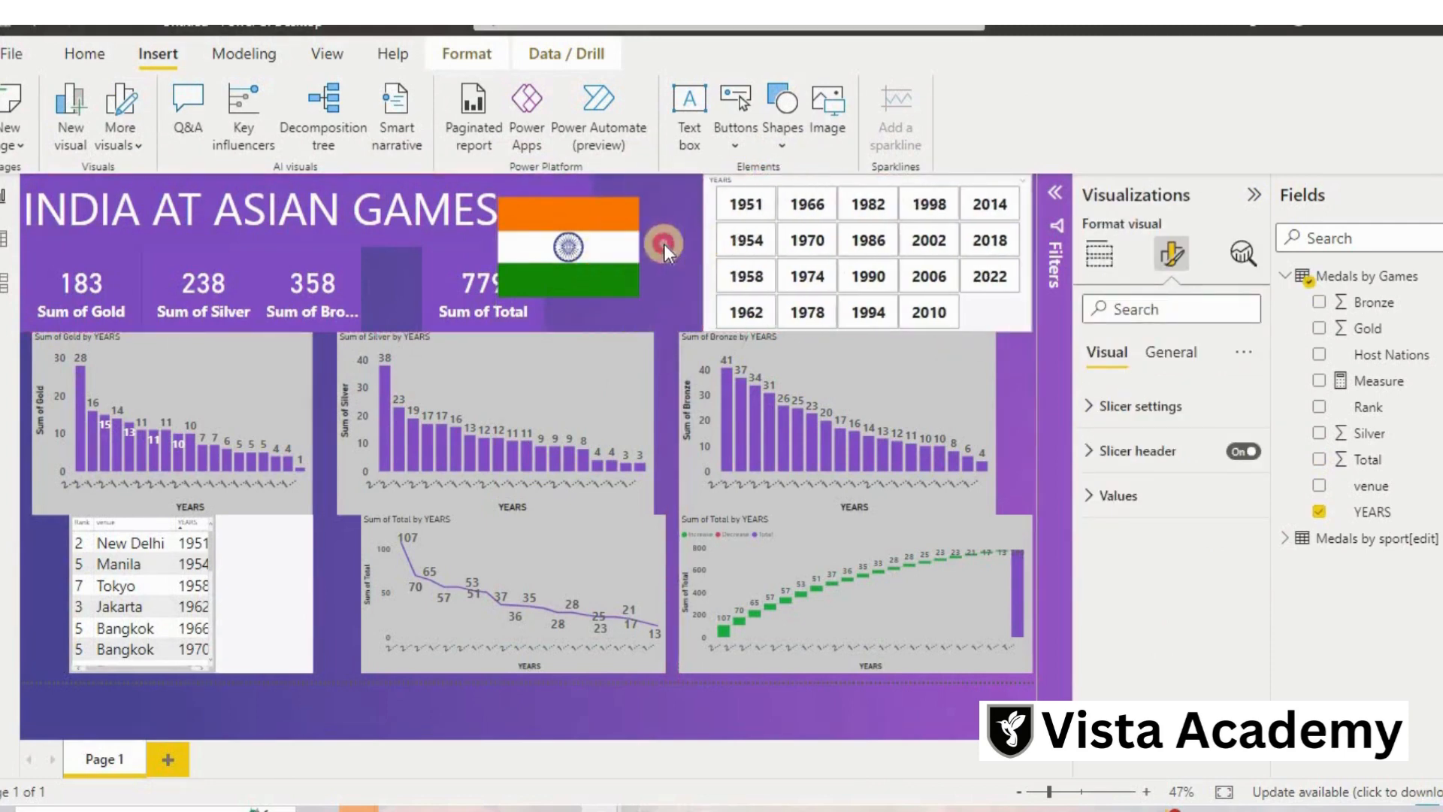
Move the flag into the gap between the title and the years slicer and shorten its frame to end above the medal cards' lower edge.
left_click(578, 219)
left_click_drag(598, 204, 659, 204)
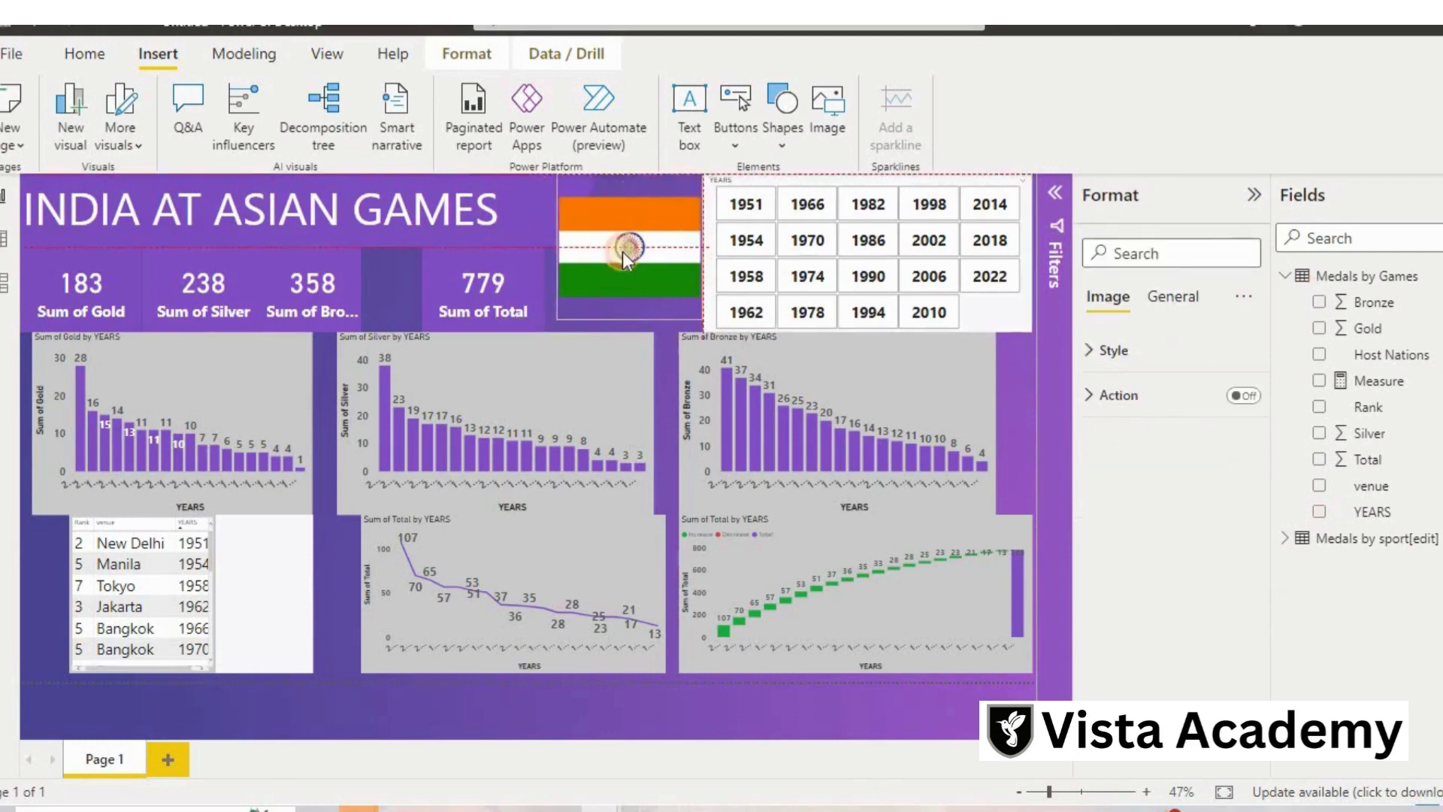
left_click_drag(633, 315, 635, 290)
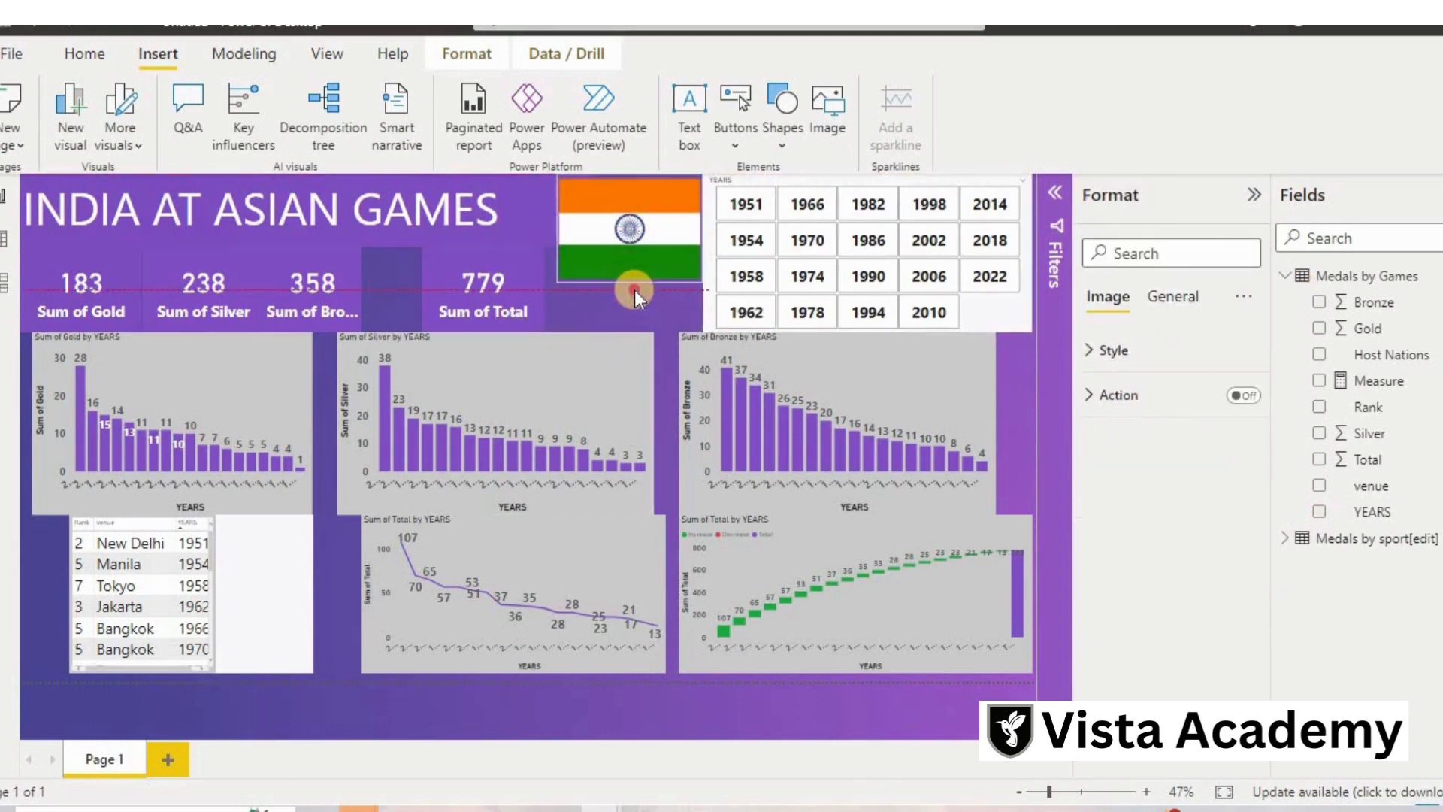
left_click(642, 313)
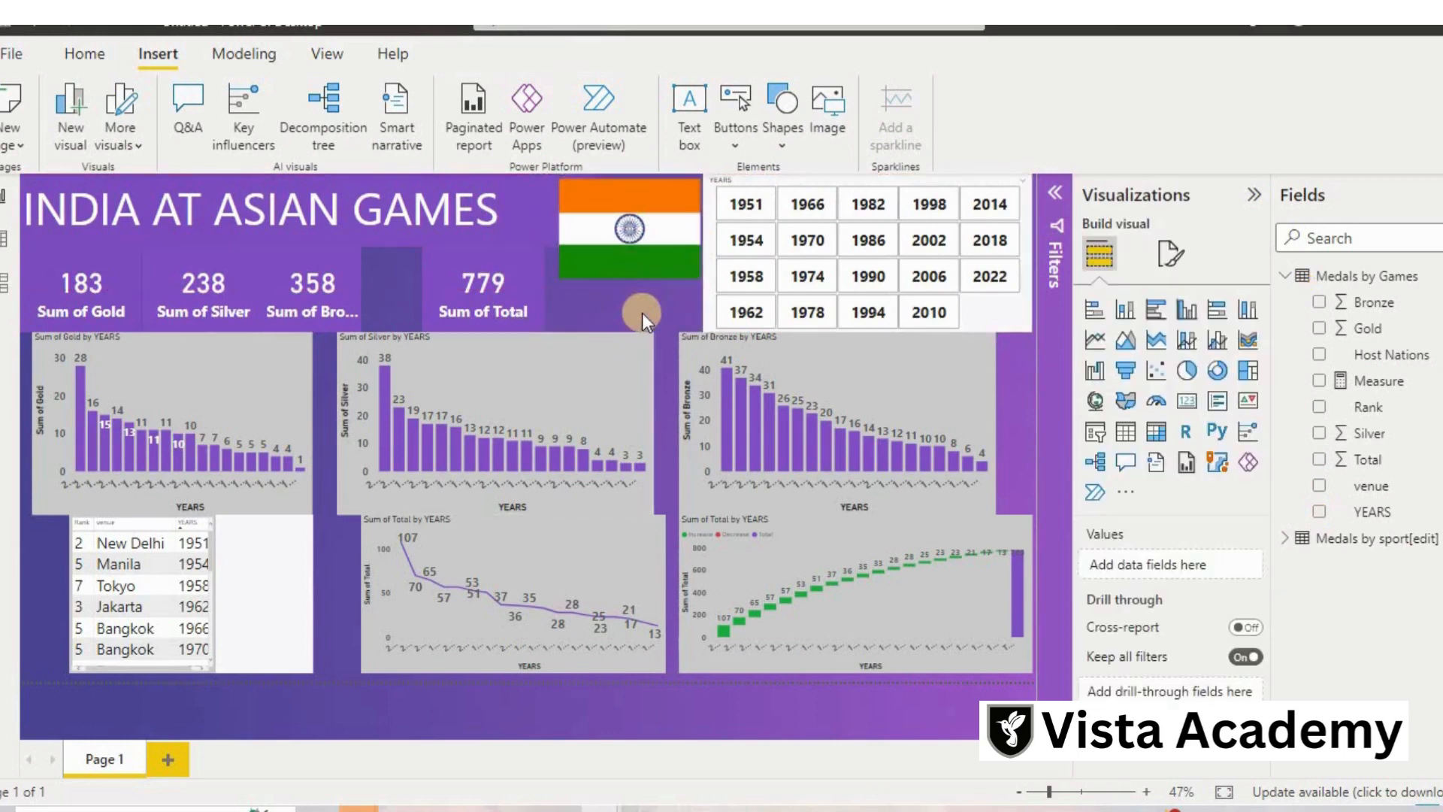
Insert an empty text box and the gold, silver and bronze medals picture from the vecteezy medal icon folder in raw data.
left_click(690, 132)
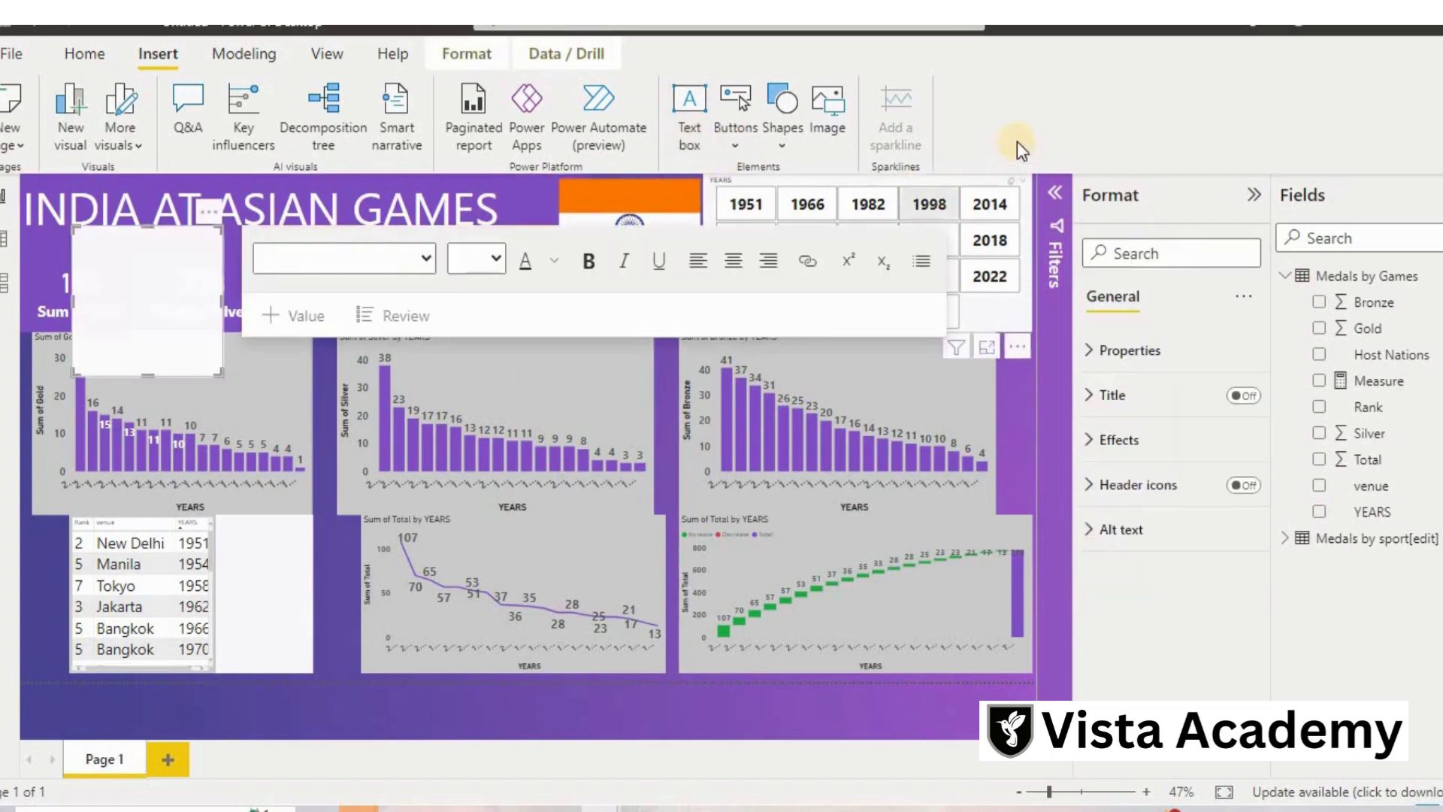
left_click(841, 121)
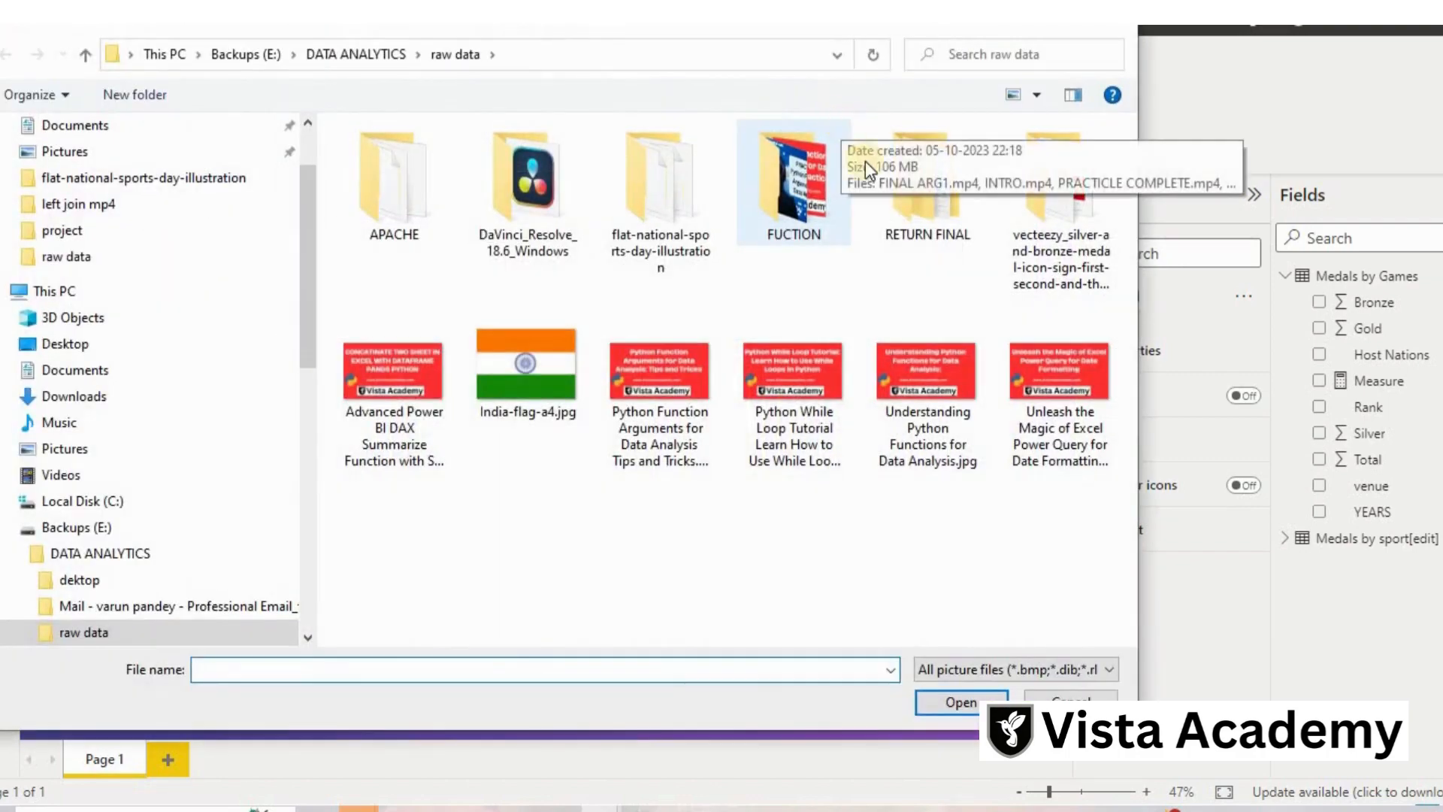
double_click(1029, 223)
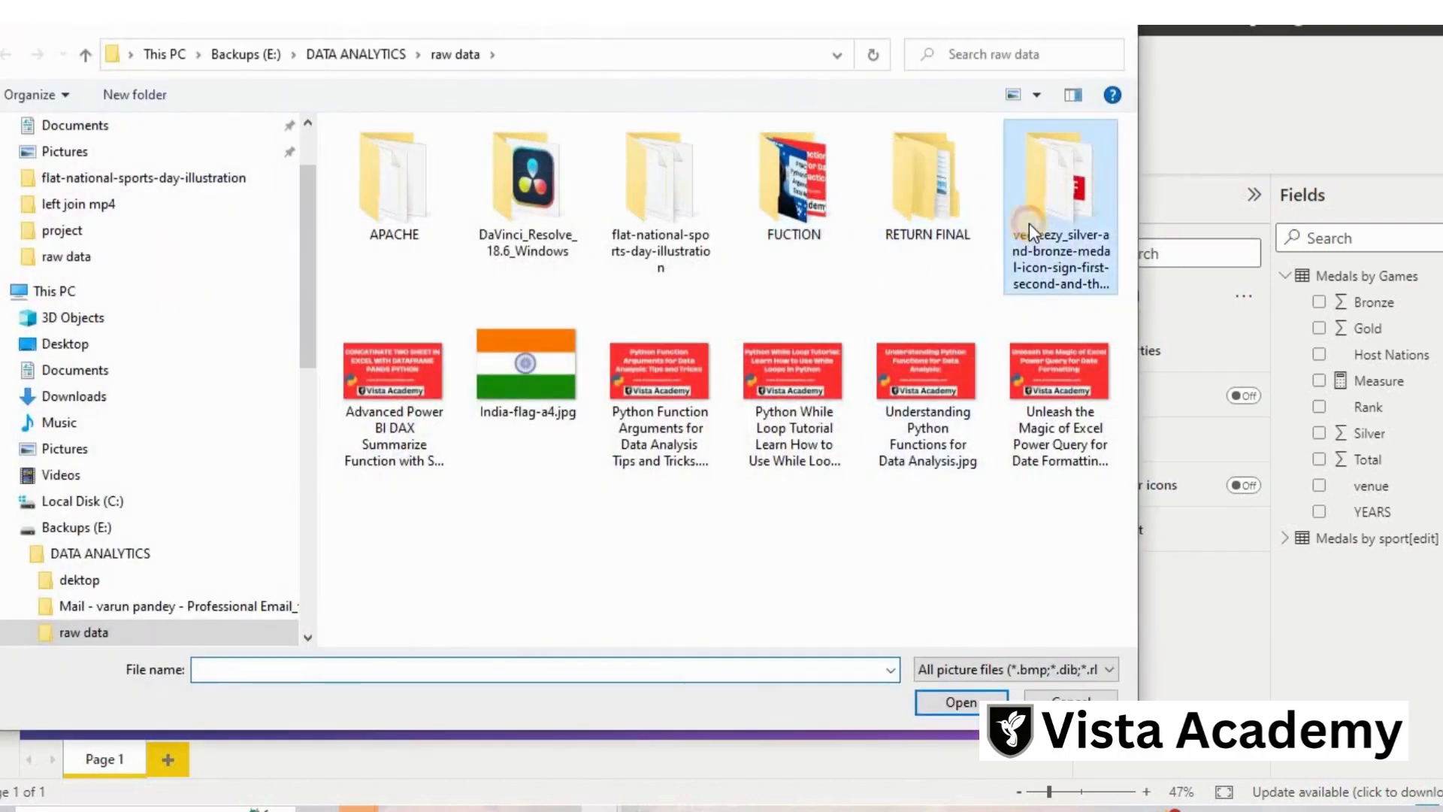
double_click(406, 233)
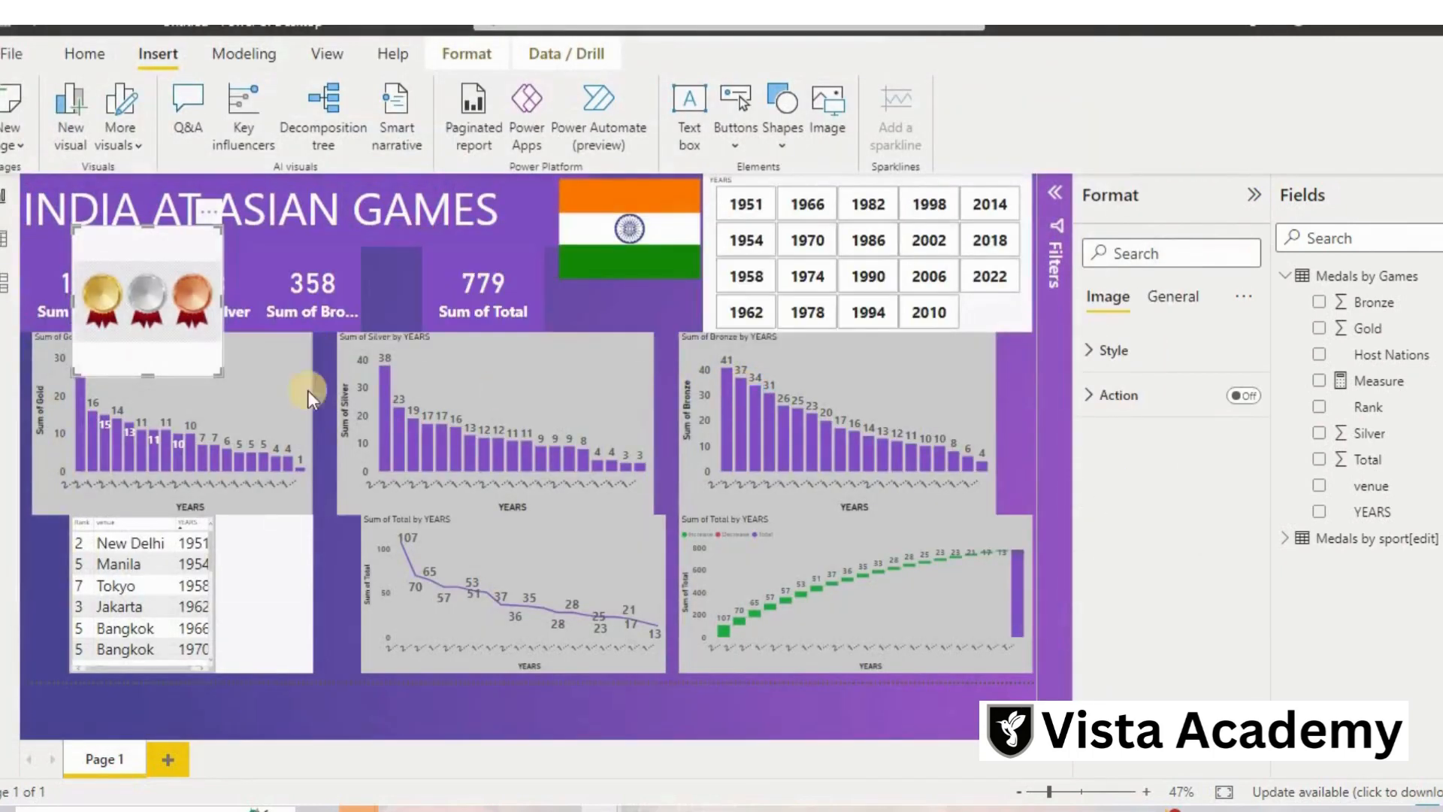
Move the medals picture under the flag and shrink it to fit between the flag and the charts.
left_click_drag(177, 308, 307, 312)
left_click_drag(101, 278, 665, 278)
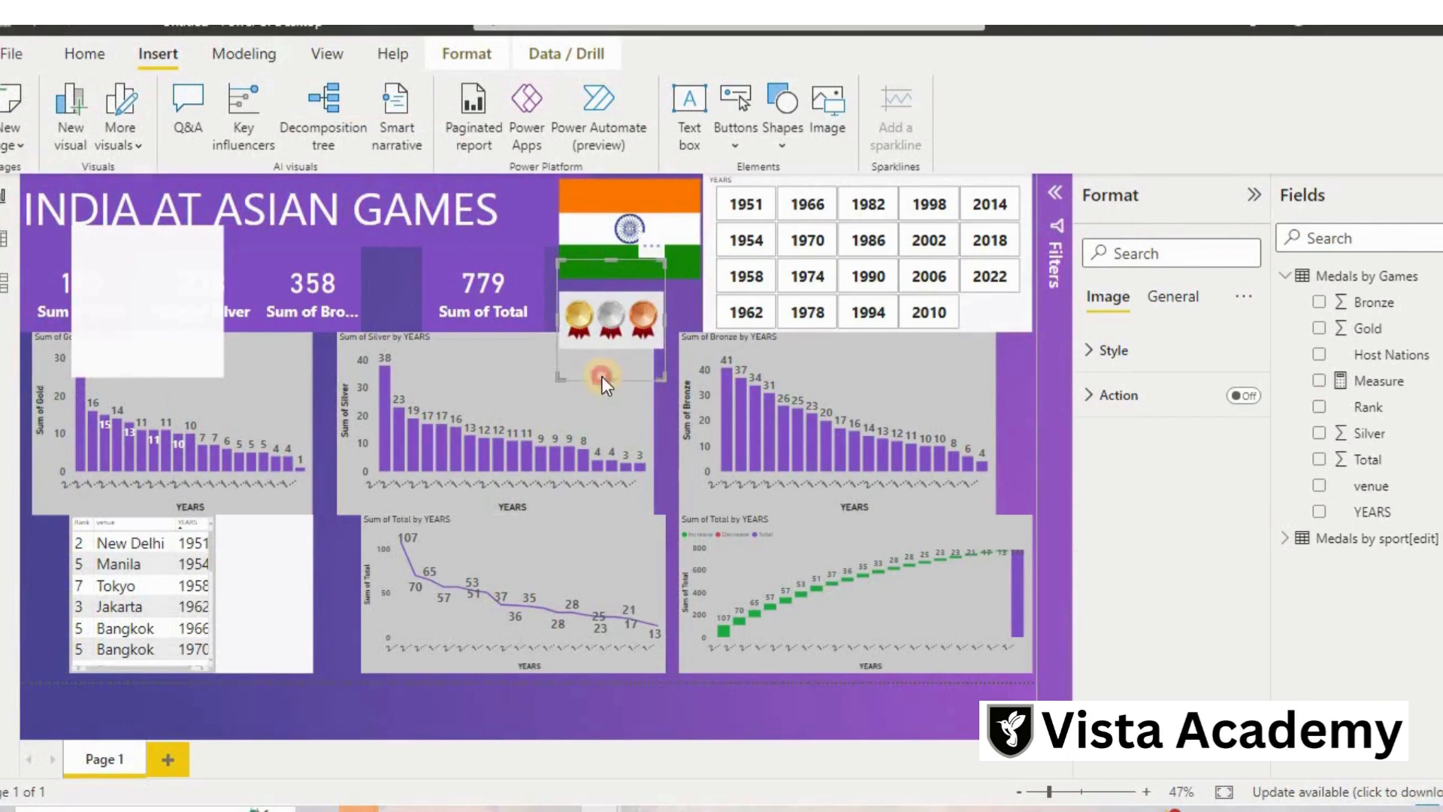
left_click_drag(603, 377, 610, 317)
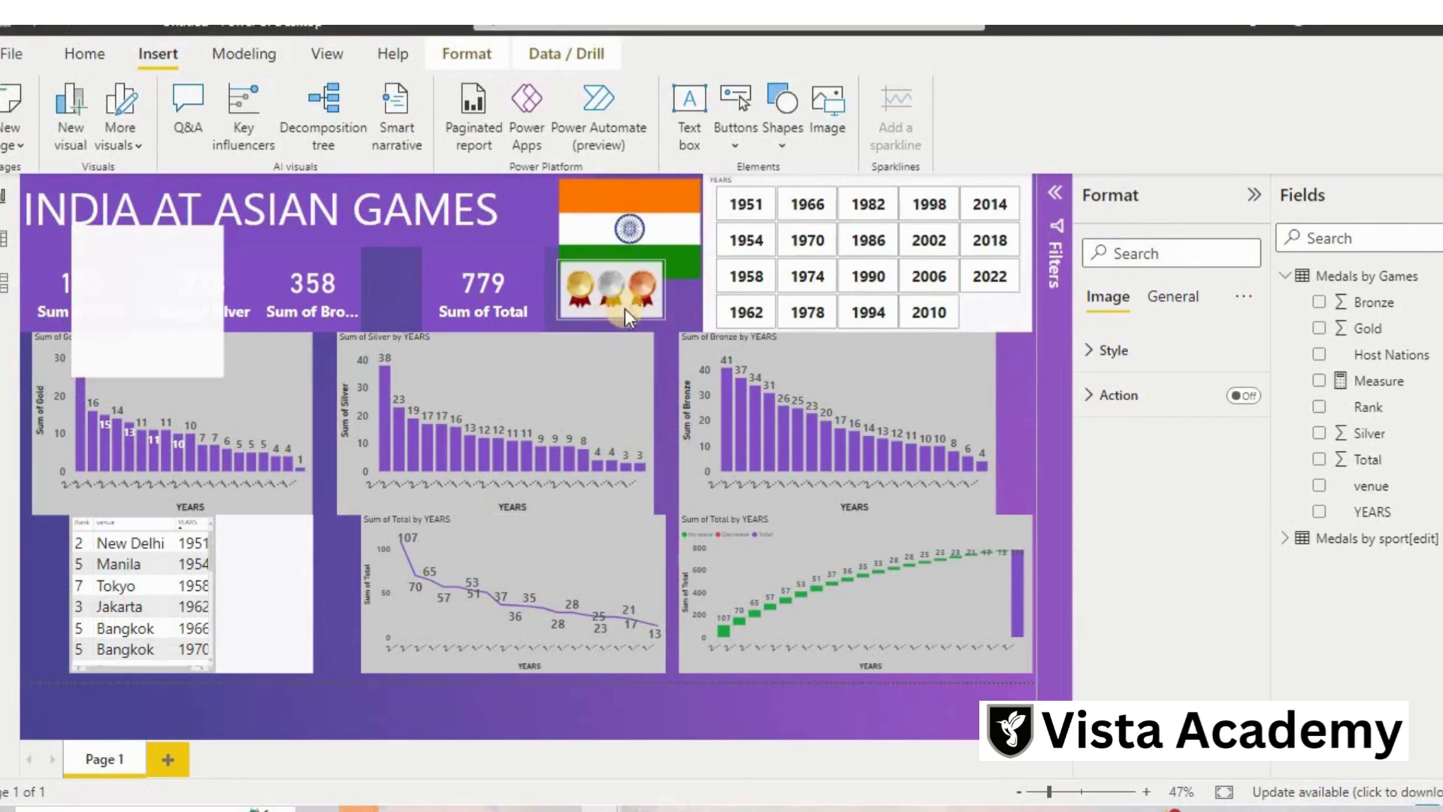
left_click_drag(613, 259, 701, 300)
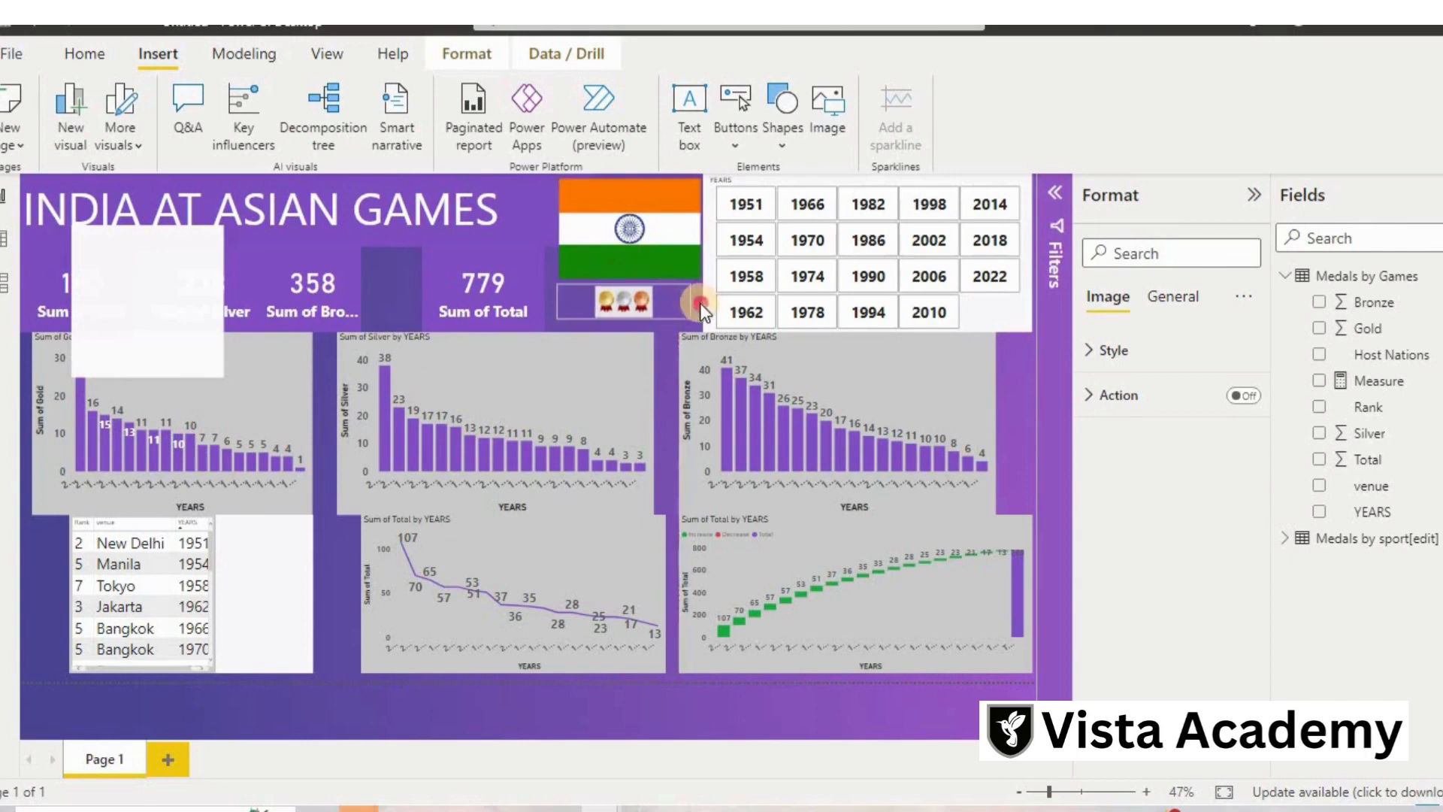
Remove the empty text box covering the Gold and Silver cards.
left_click(294, 619)
left_click(152, 300)
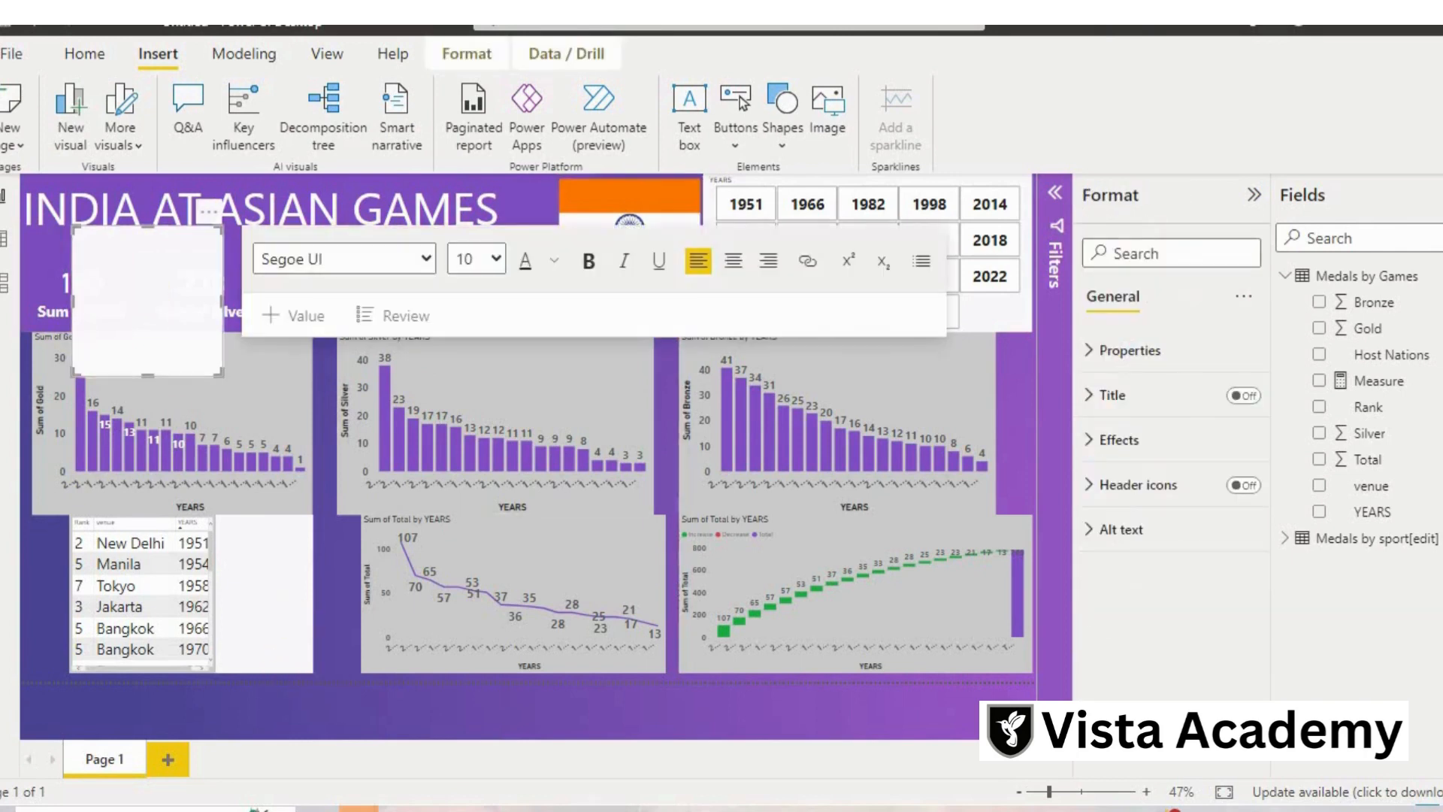
left_click(218, 211)
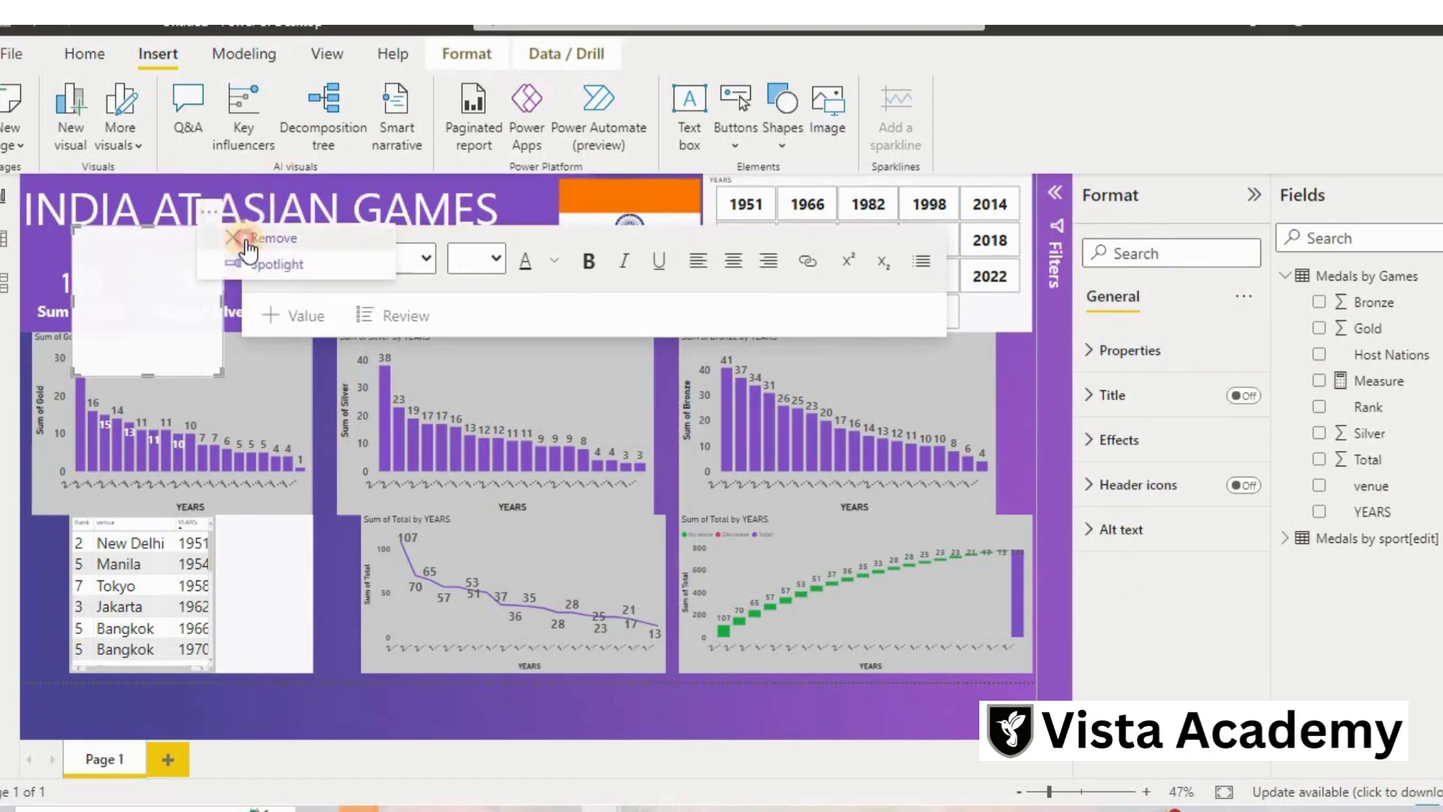
left_click(232, 235)
left_click(375, 673)
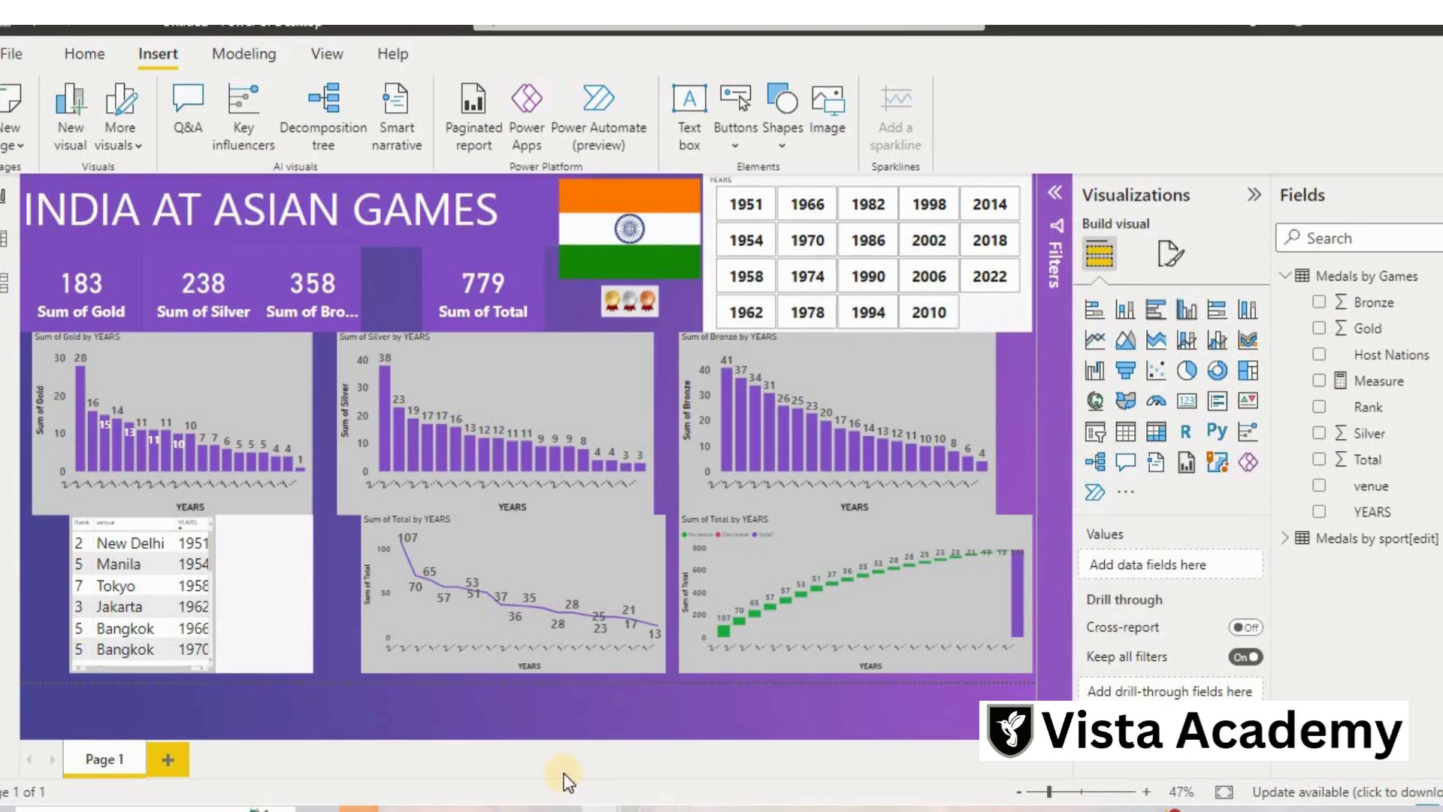
left_click(459, 722)
Check the dashboard's filtering by selecting 1951 in the years slicer, and clear the slicer selection.
left_click(763, 197)
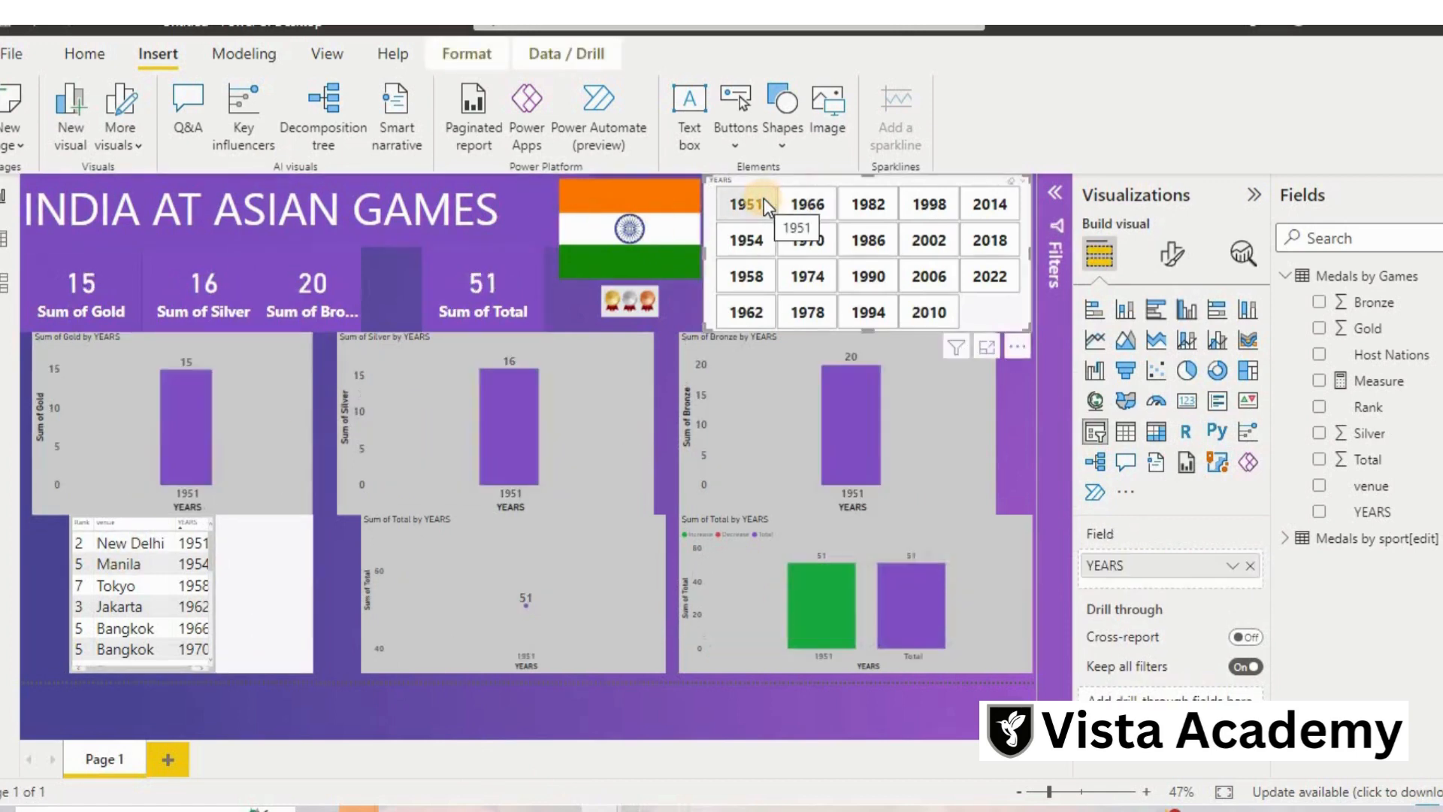
left_click(807, 204)
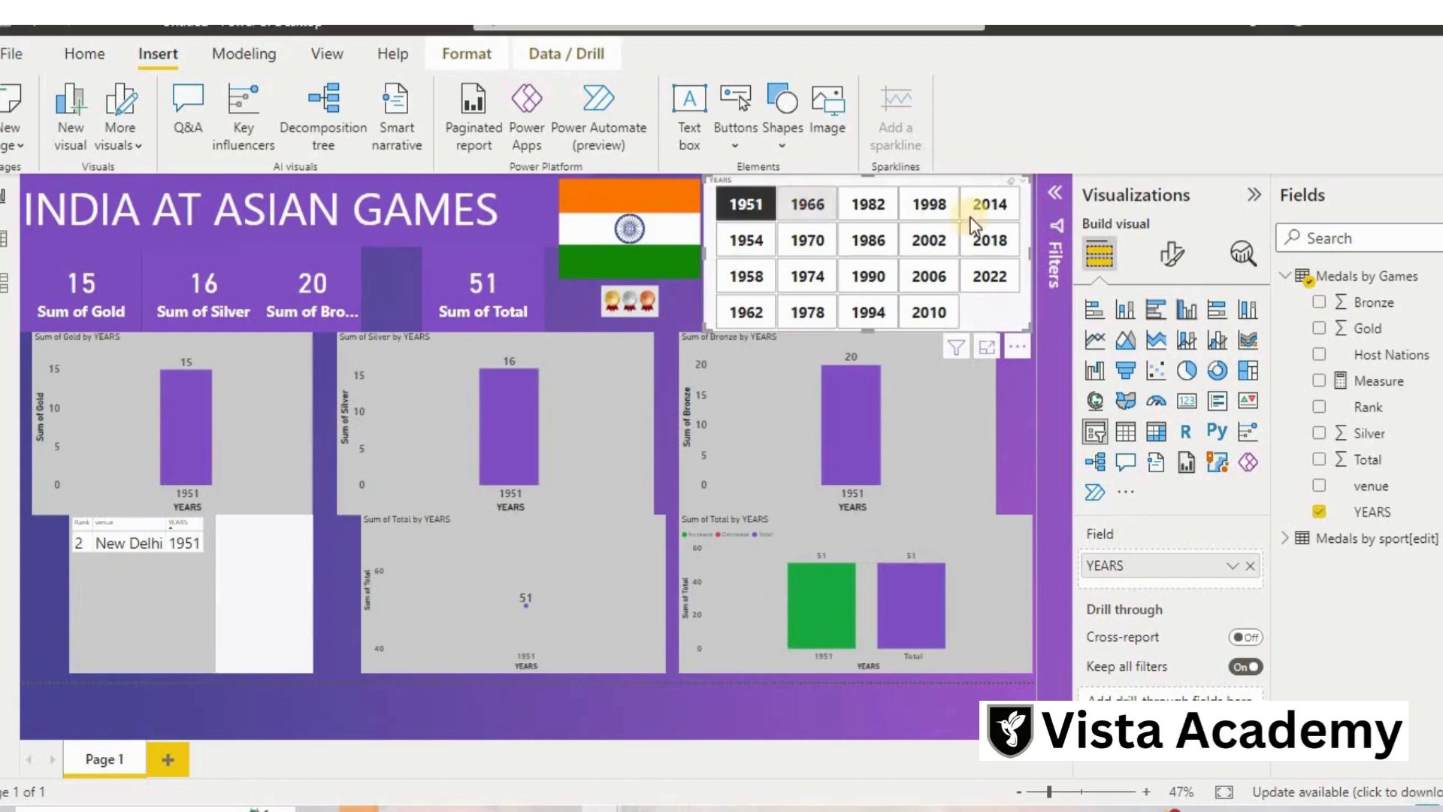
left_click(1012, 193)
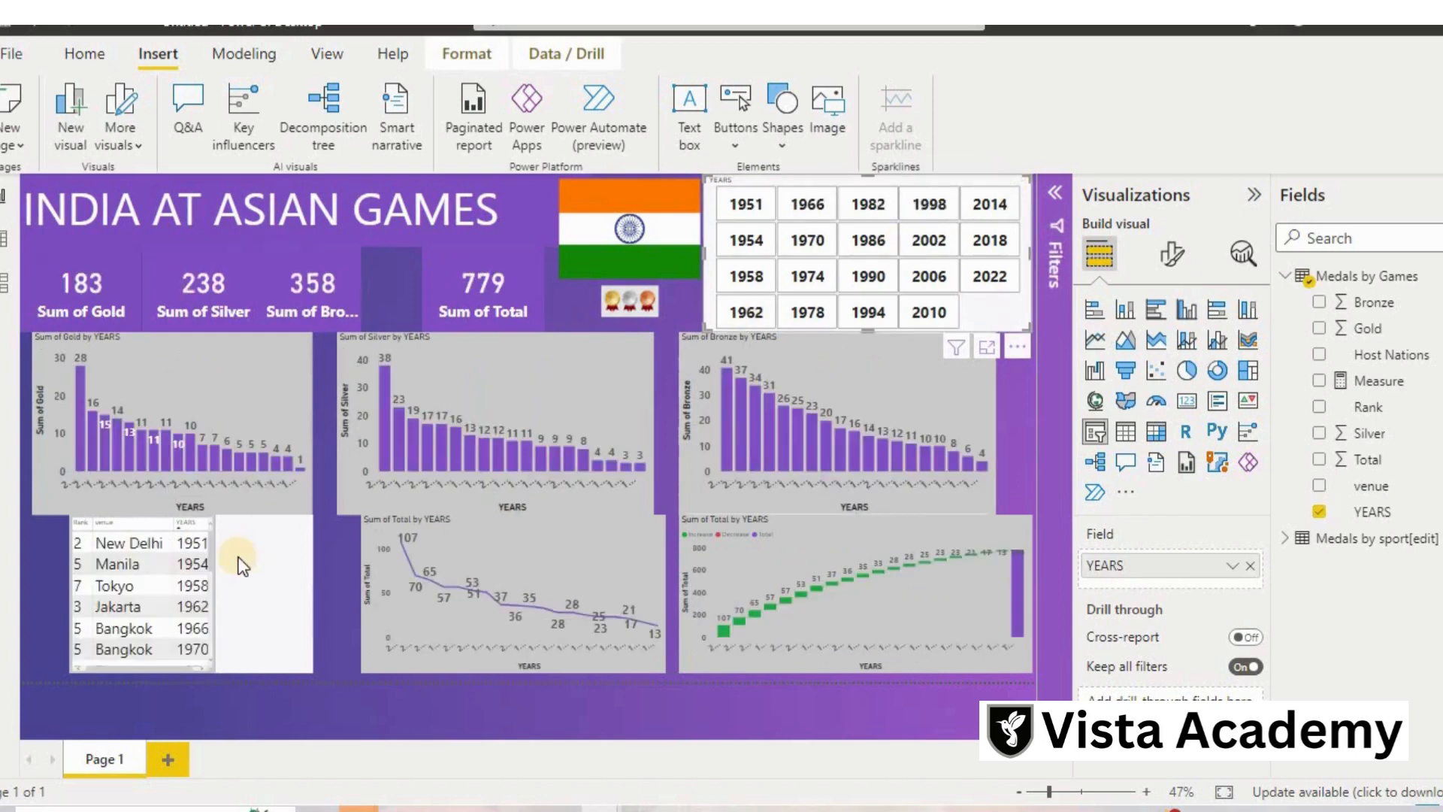